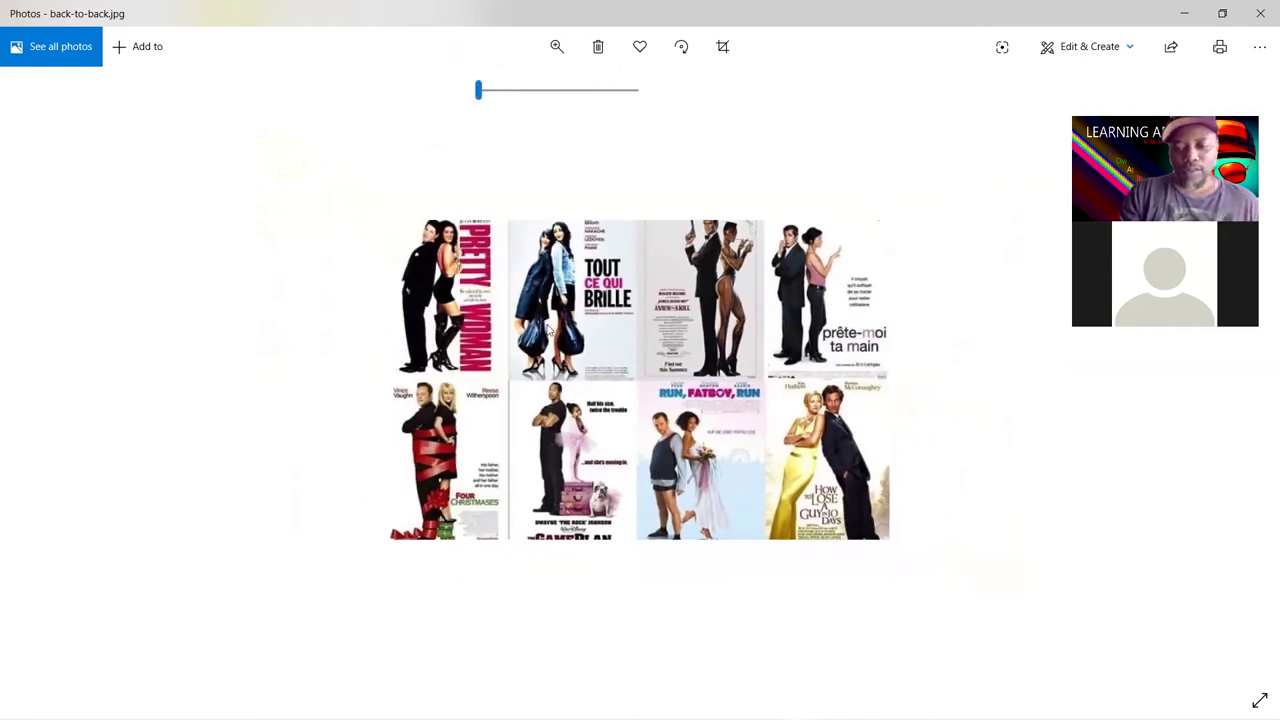
Go from back-to-back.jpg to bed.jpg and examine its movie posters up close
key(Tab)
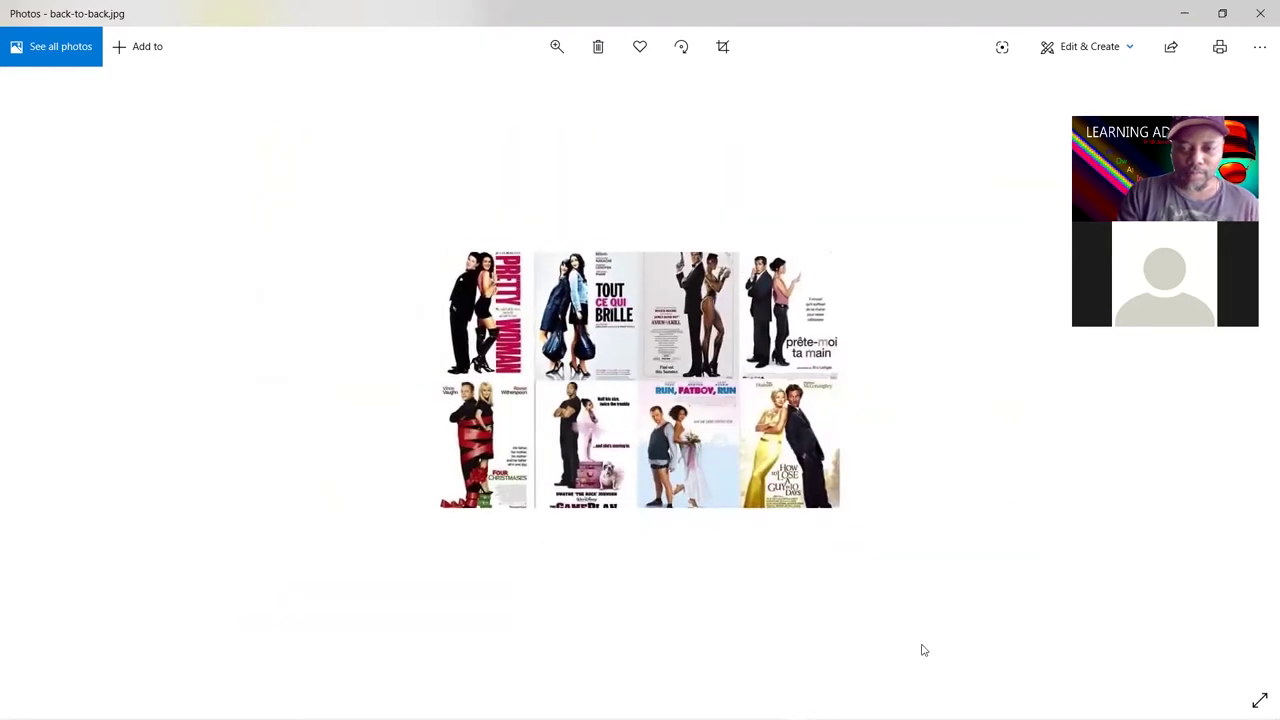
key(Right)
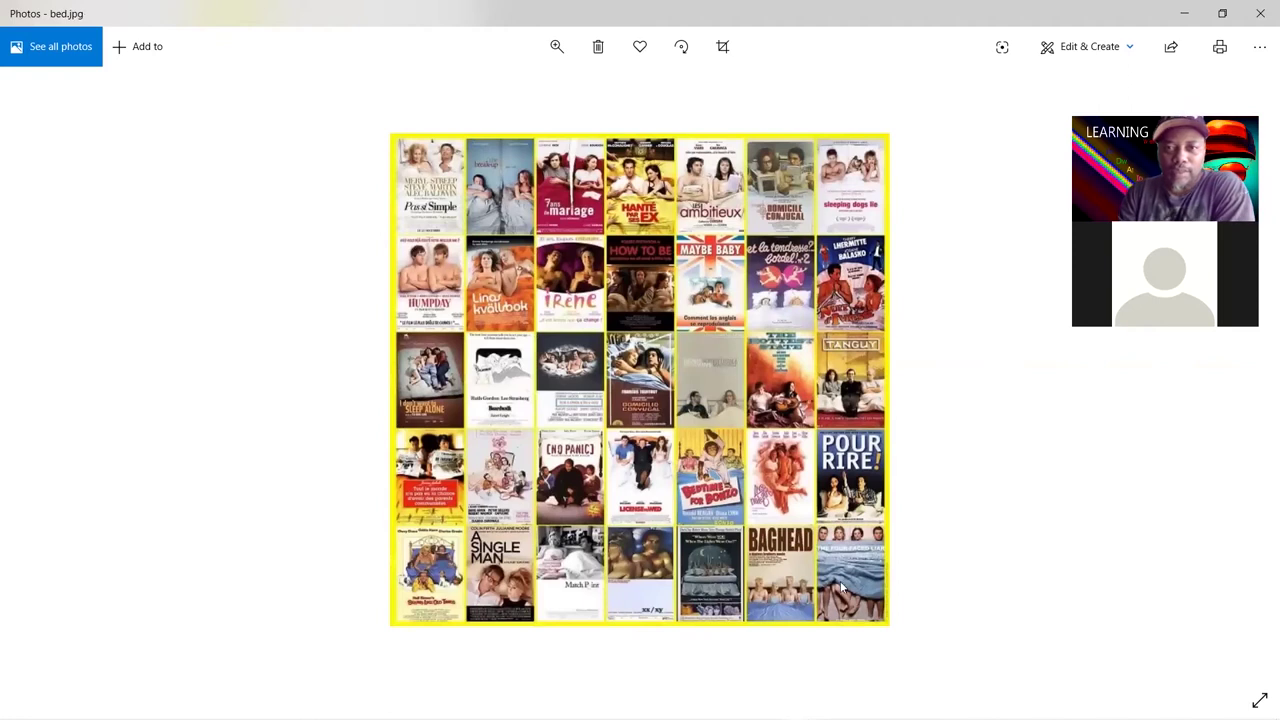
scroll(636, 367, up, 2)
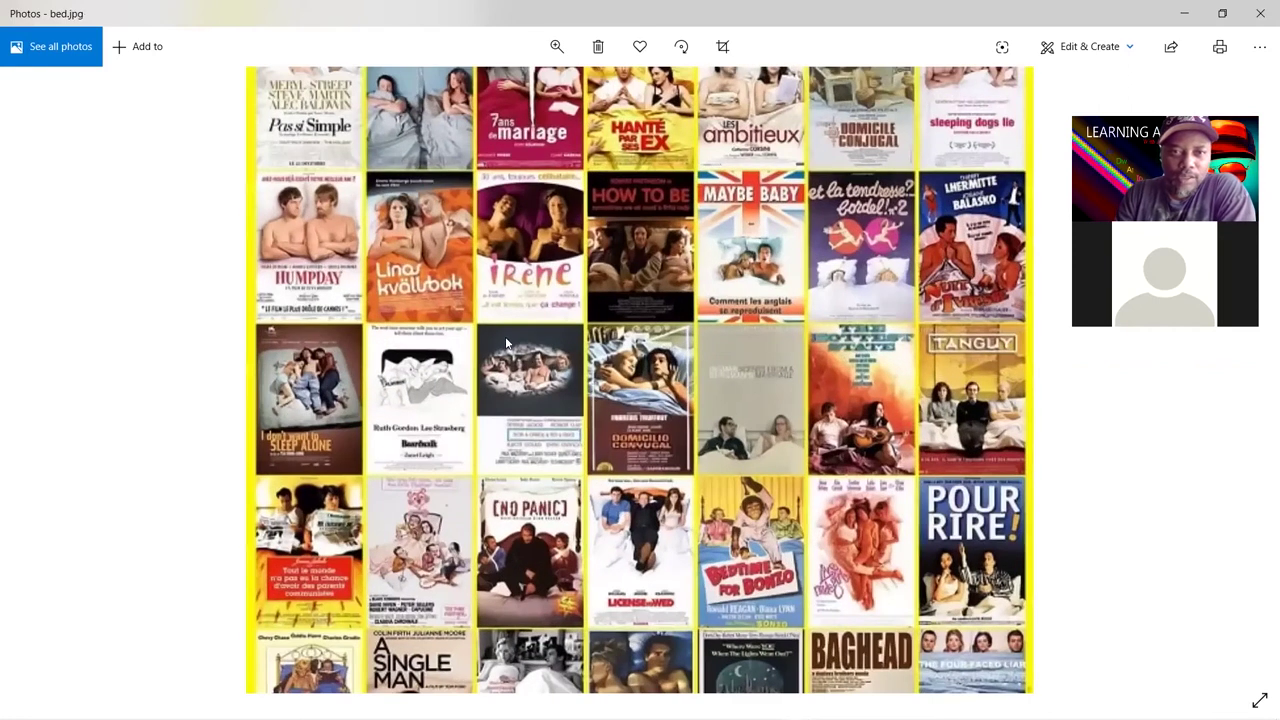
drag(428, 220, 436, 250)
drag(733, 391, 717, 263)
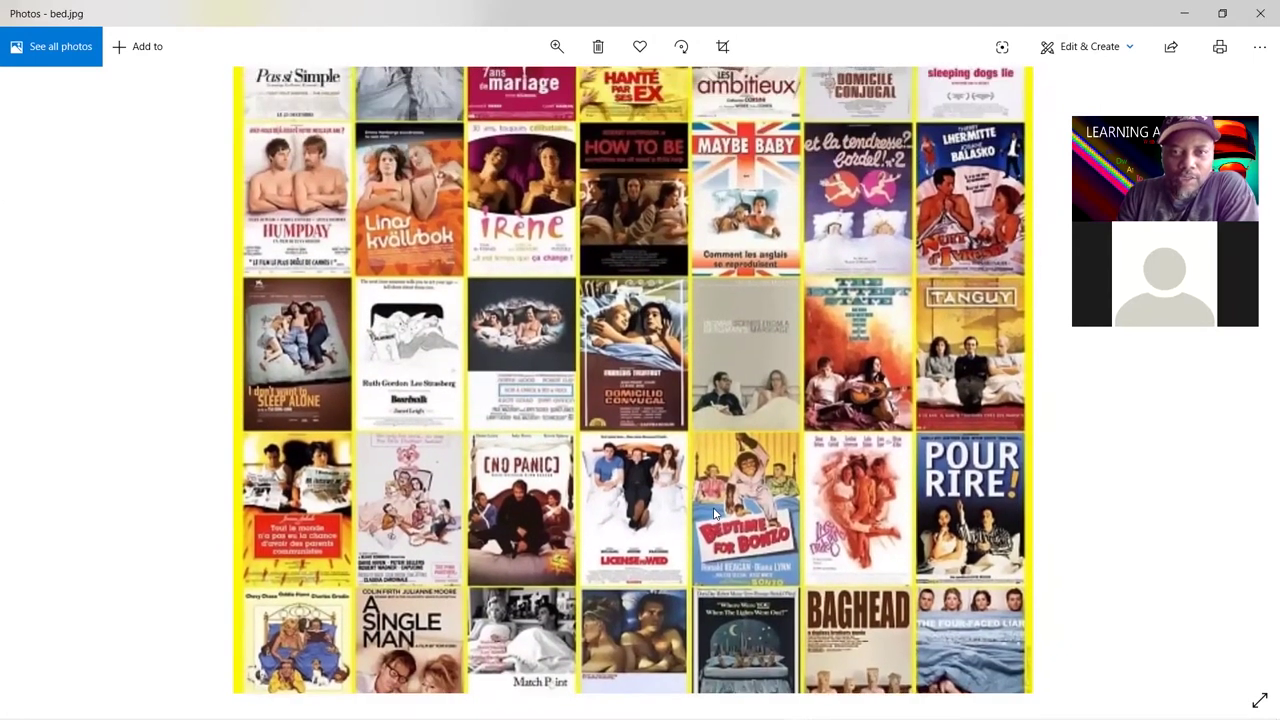
drag(714, 513, 697, 578)
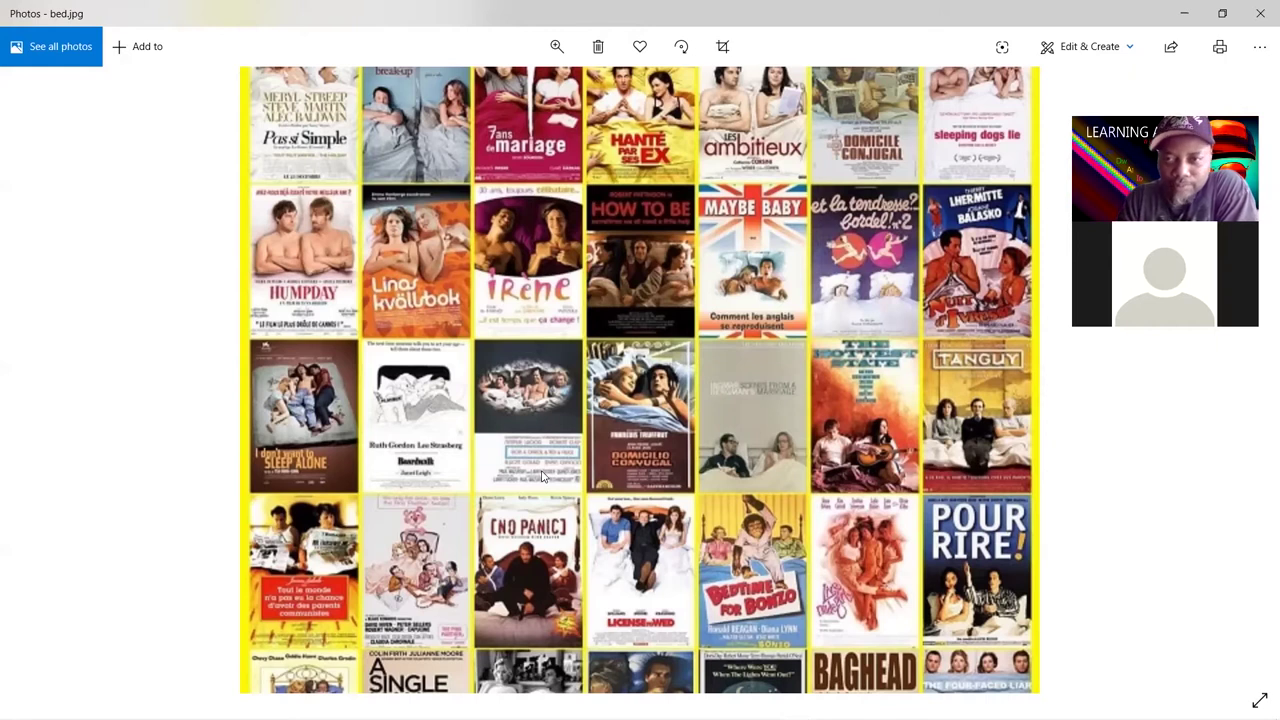
scroll(620, 551, down, 3)
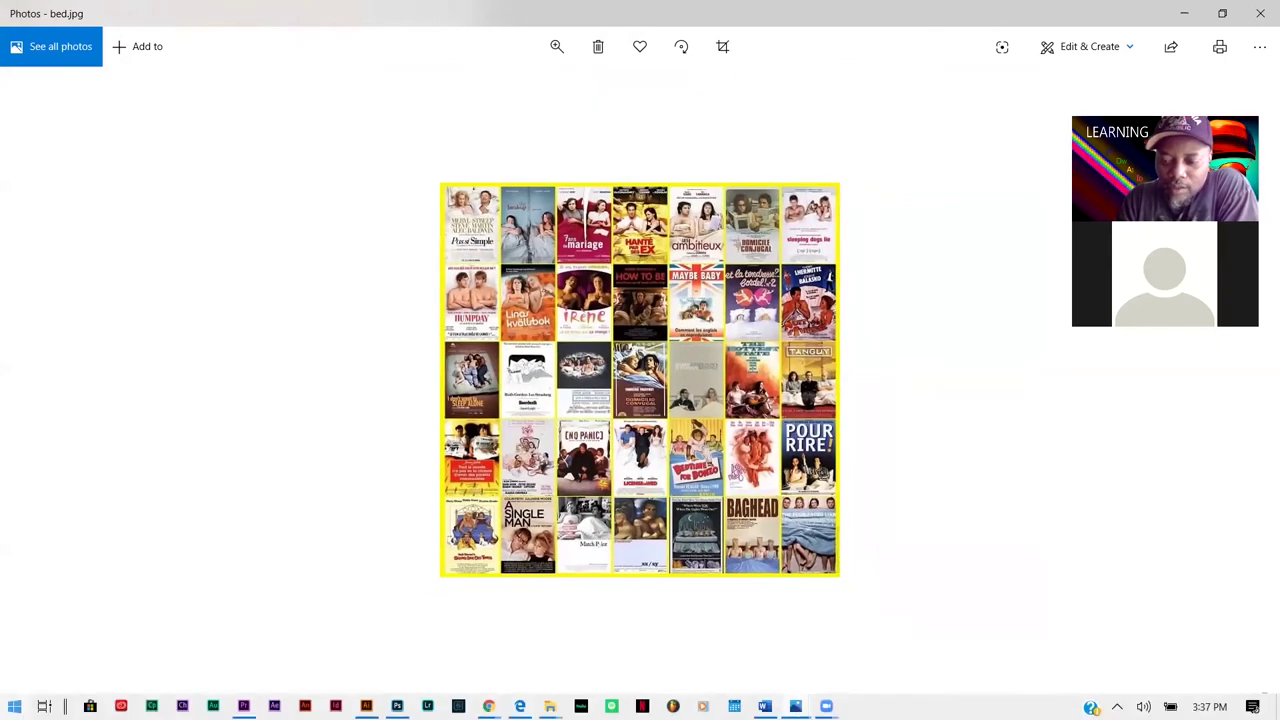
Open the big-eye.jpg collage and examine all rows of its eye-themed movie posters enlarged
key(Right)
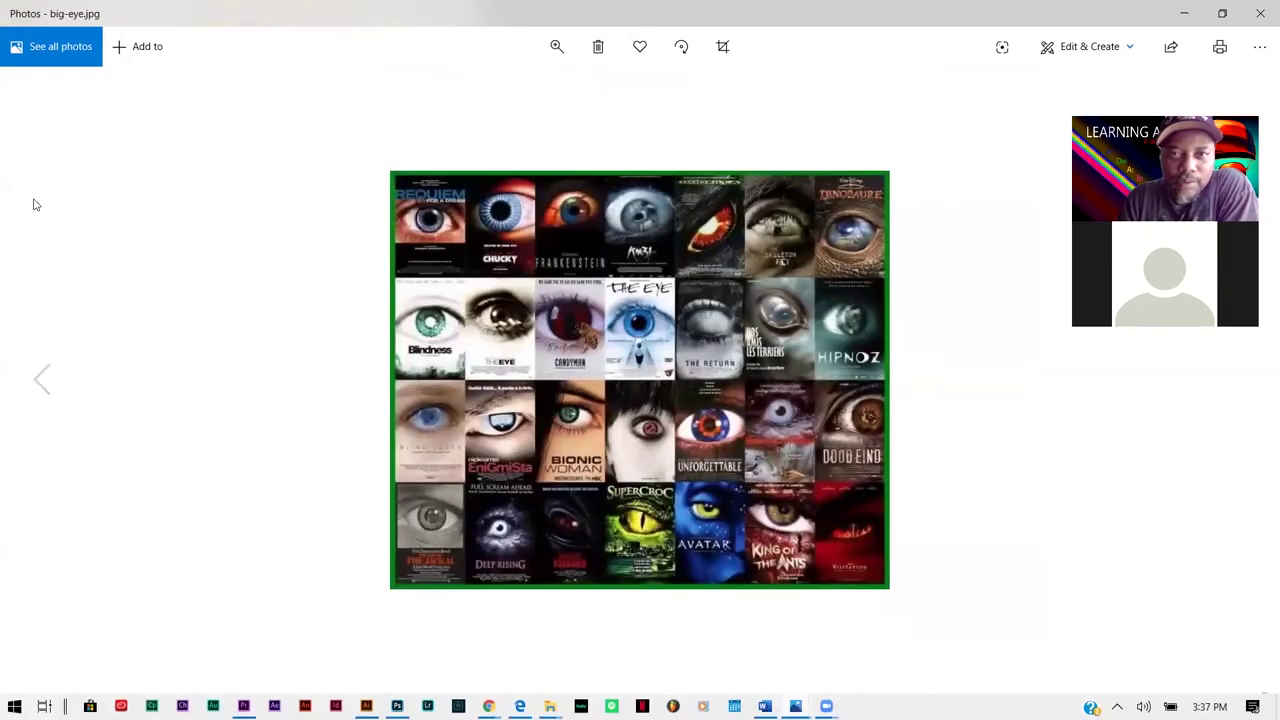
scroll(485, 426, up, 2)
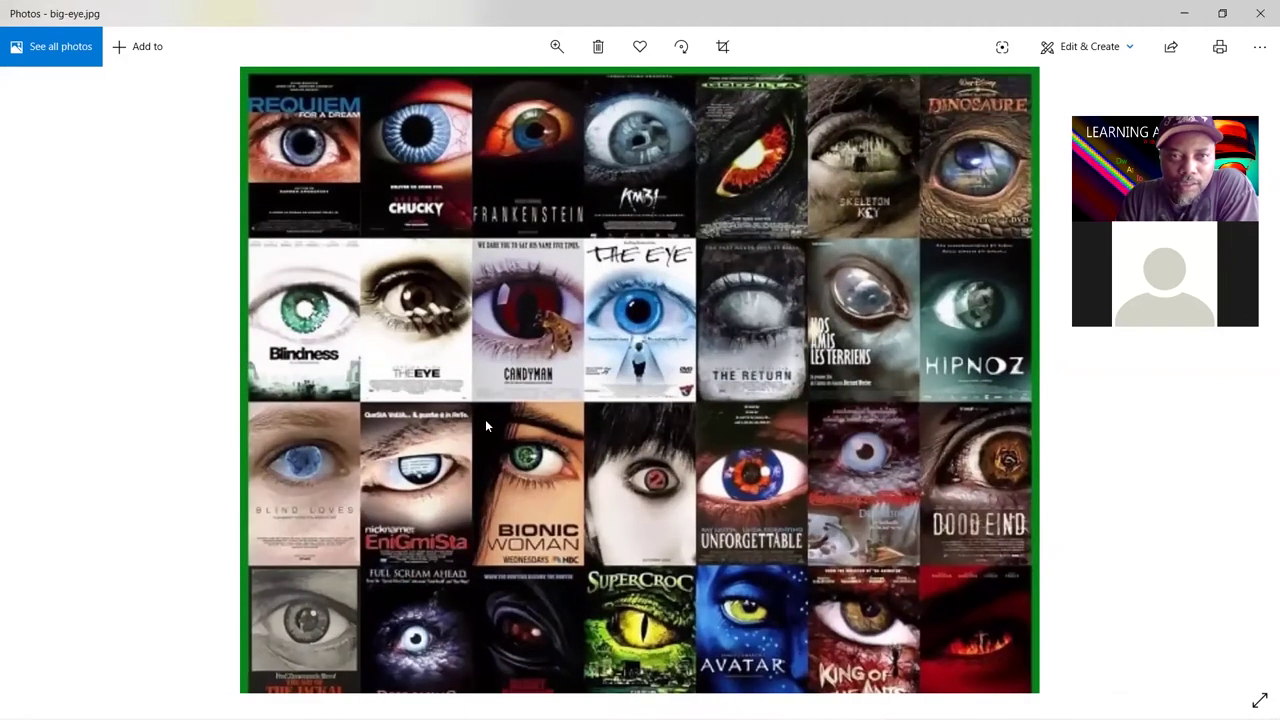
click(557, 46)
drag(530, 90, 558, 90)
drag(768, 319, 660, 527)
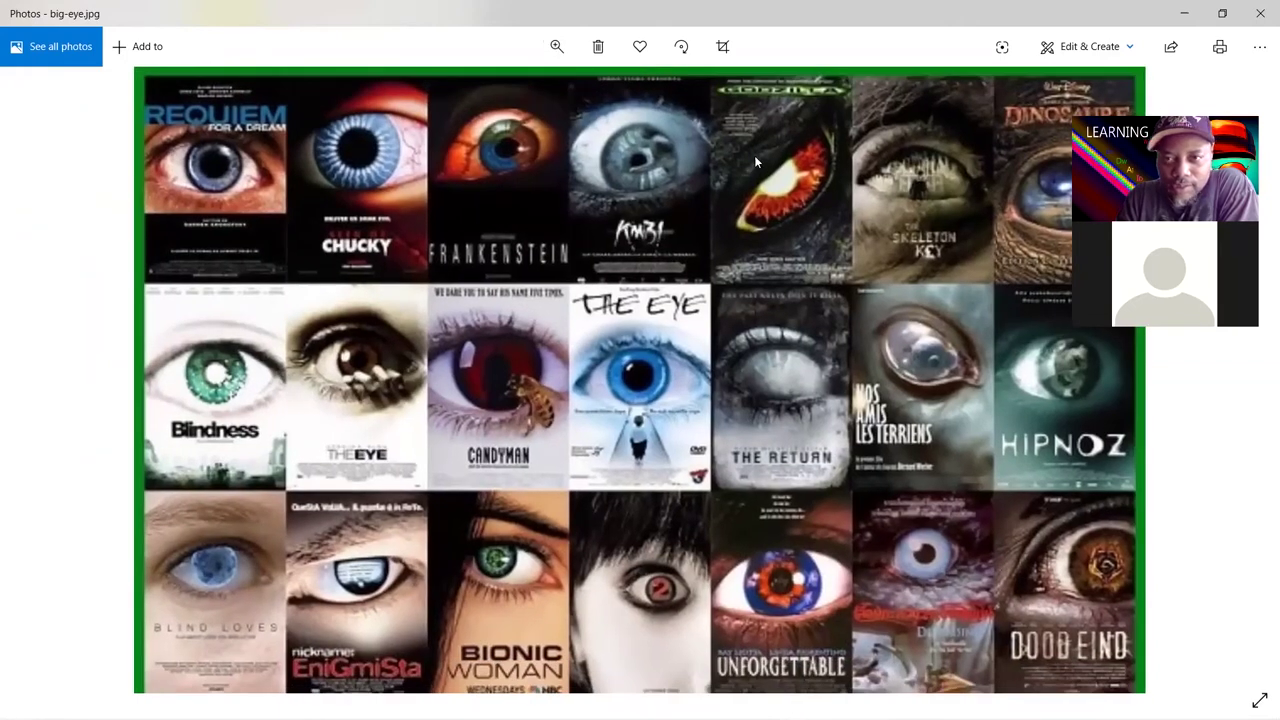
scroll(692, 443, down, 2)
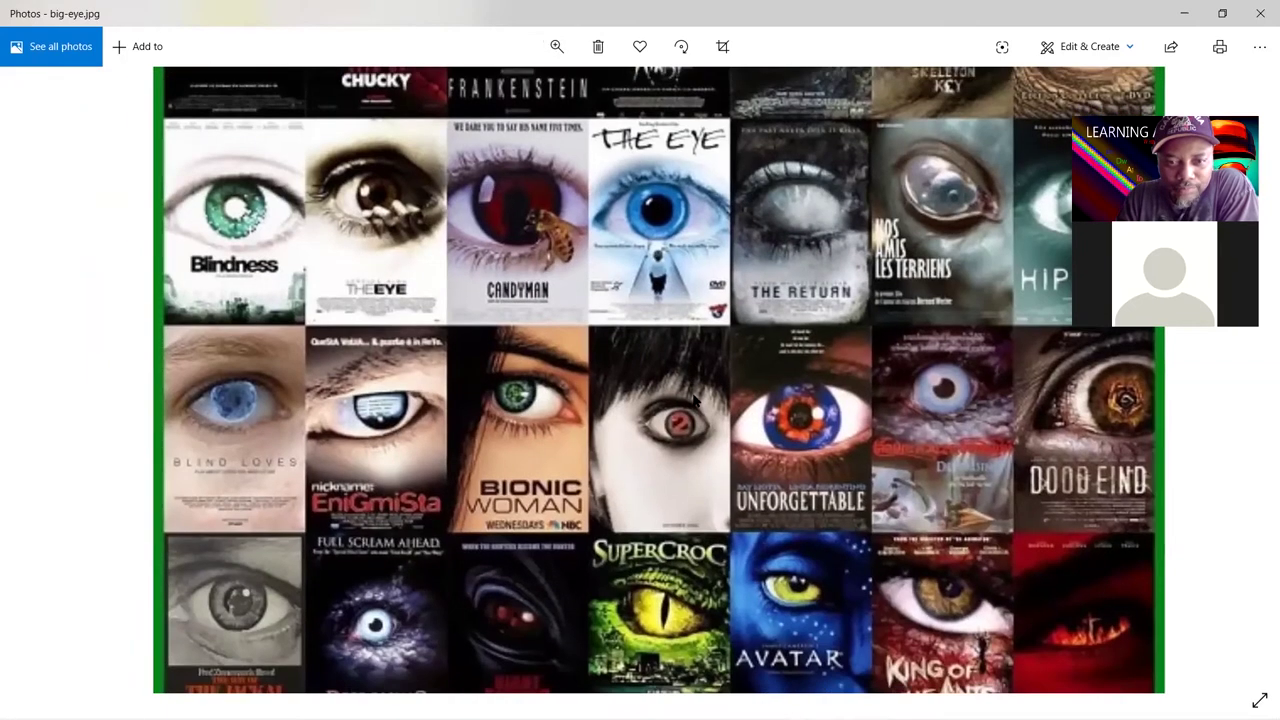
scroll(692, 397, down, 1)
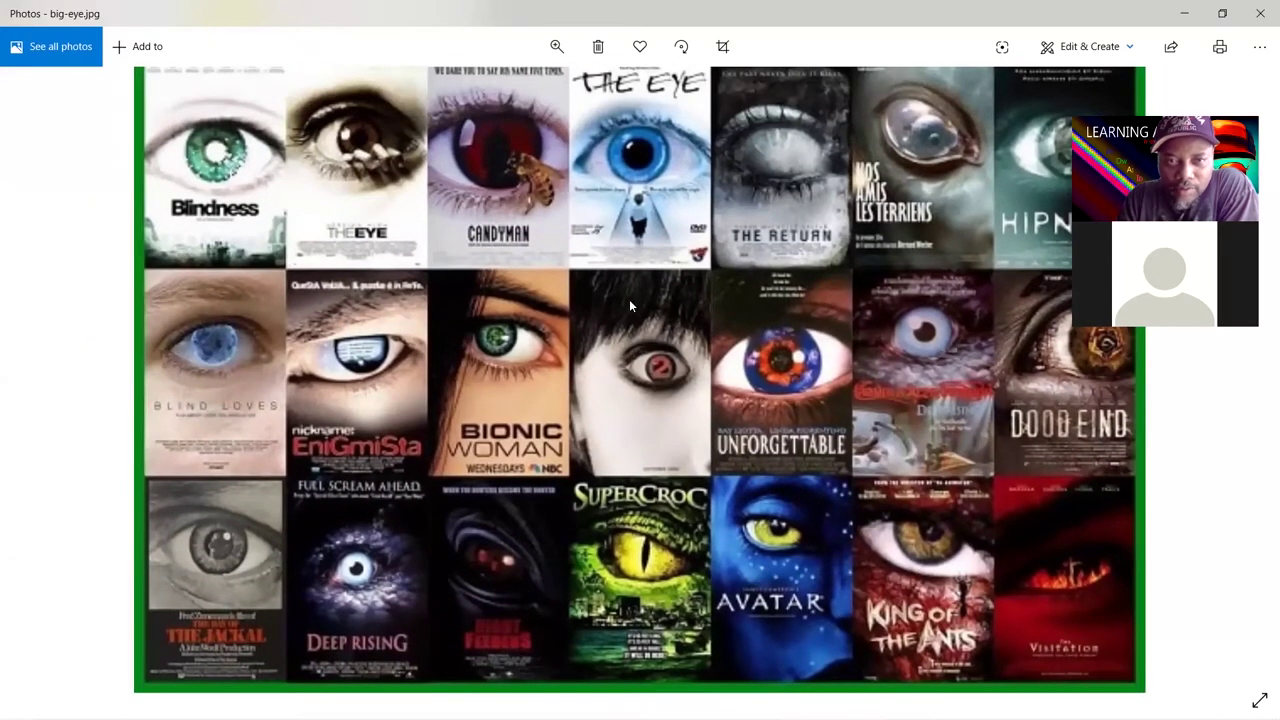
scroll(629, 299, up, 3)
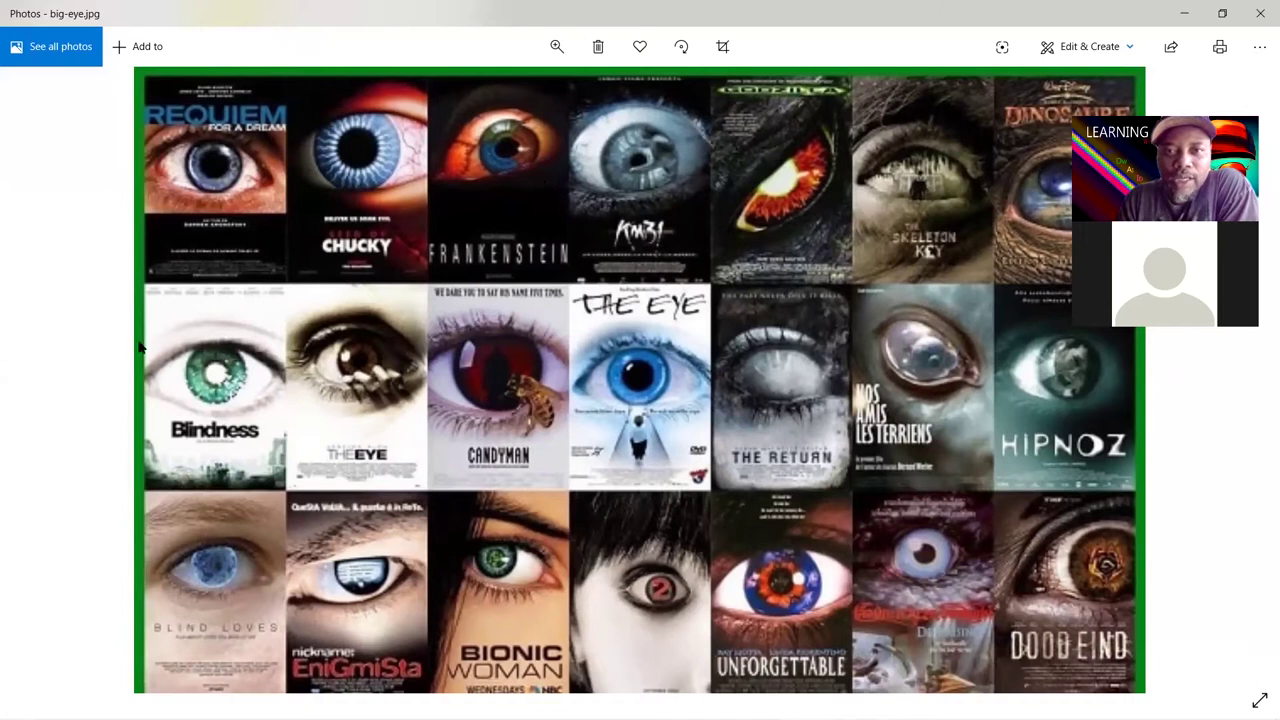
scroll(575, 328, down, 3)
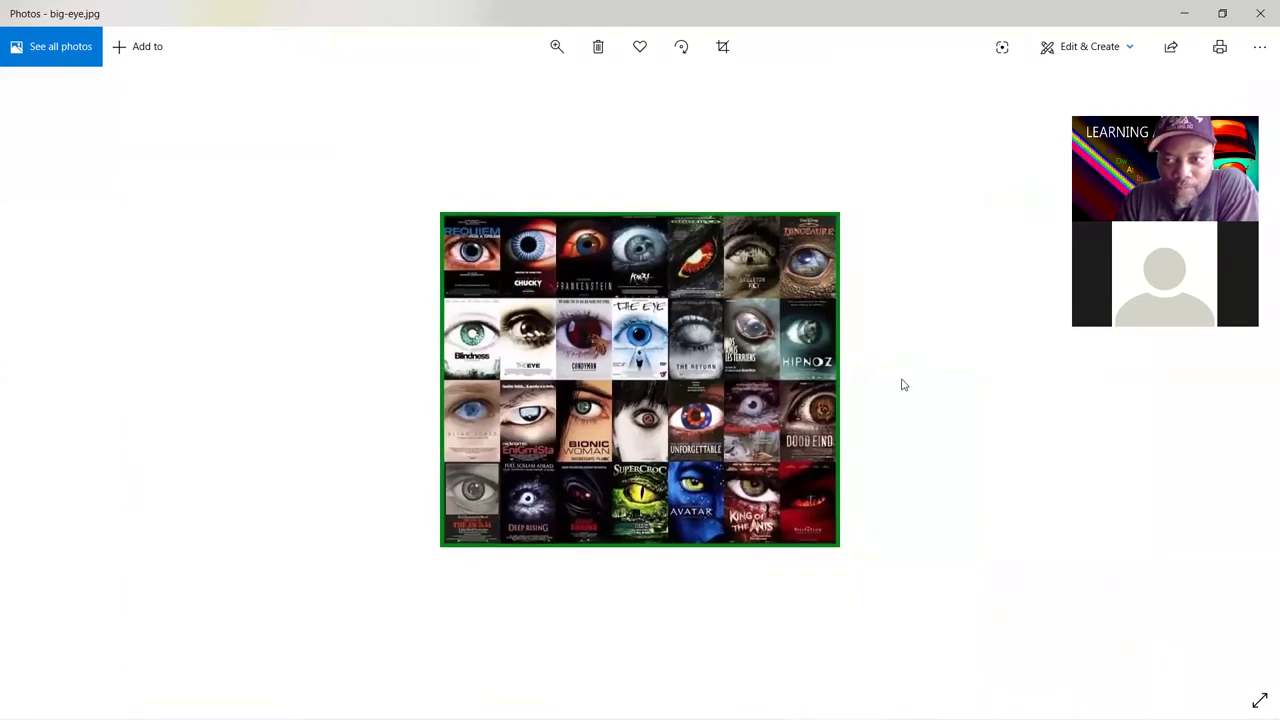
Open the big-text-faces.jpg collage and examine its posters with text over faces from the first row to the last
click(1, 192)
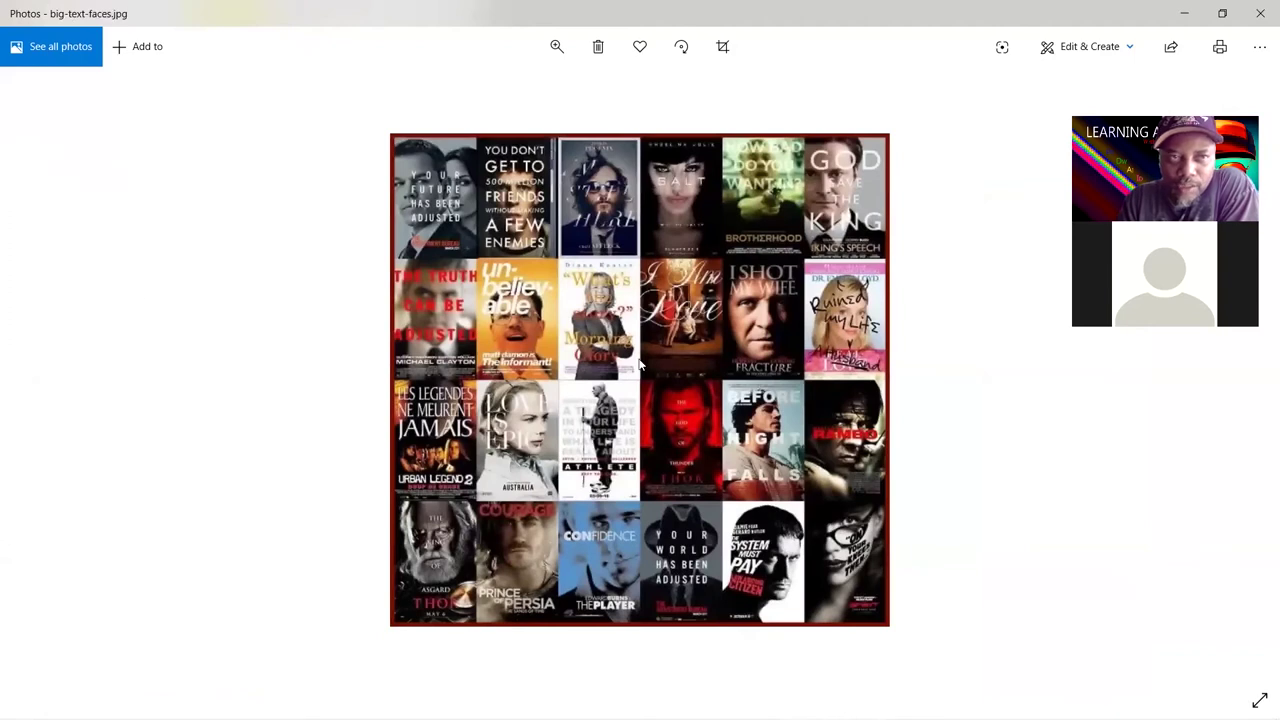
scroll(640, 365, up, 2)
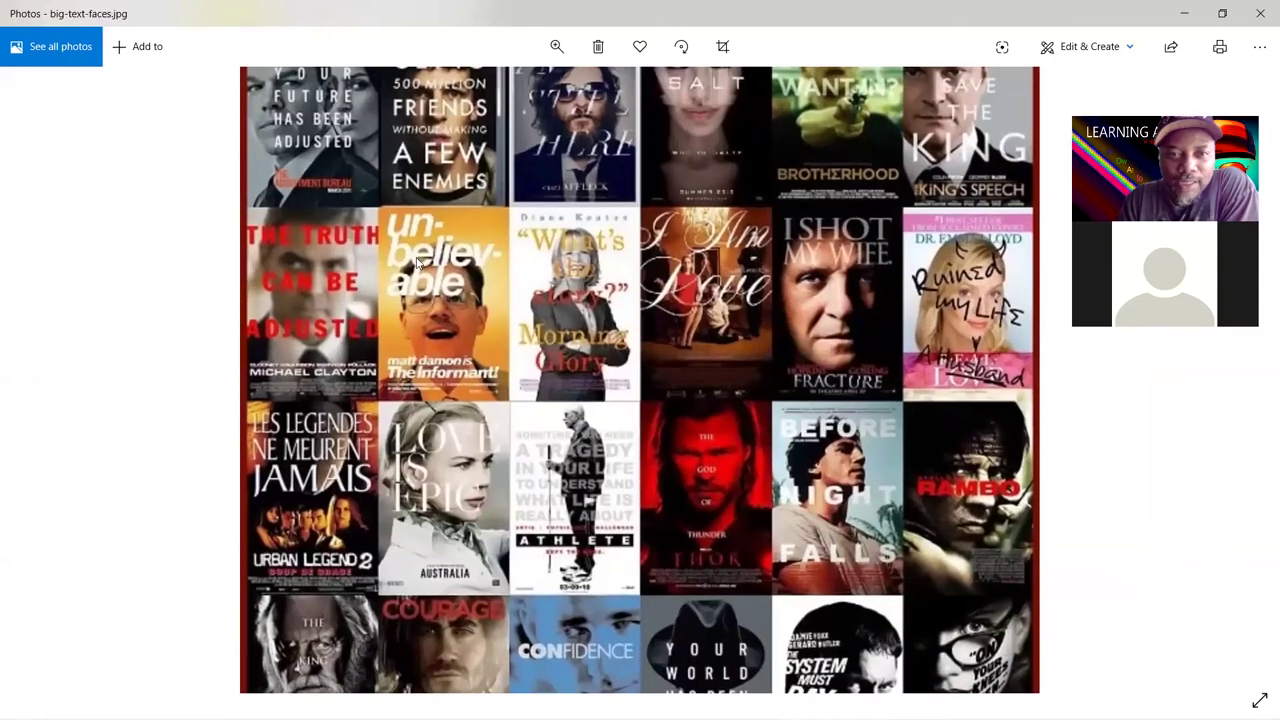
drag(585, 240, 589, 347)
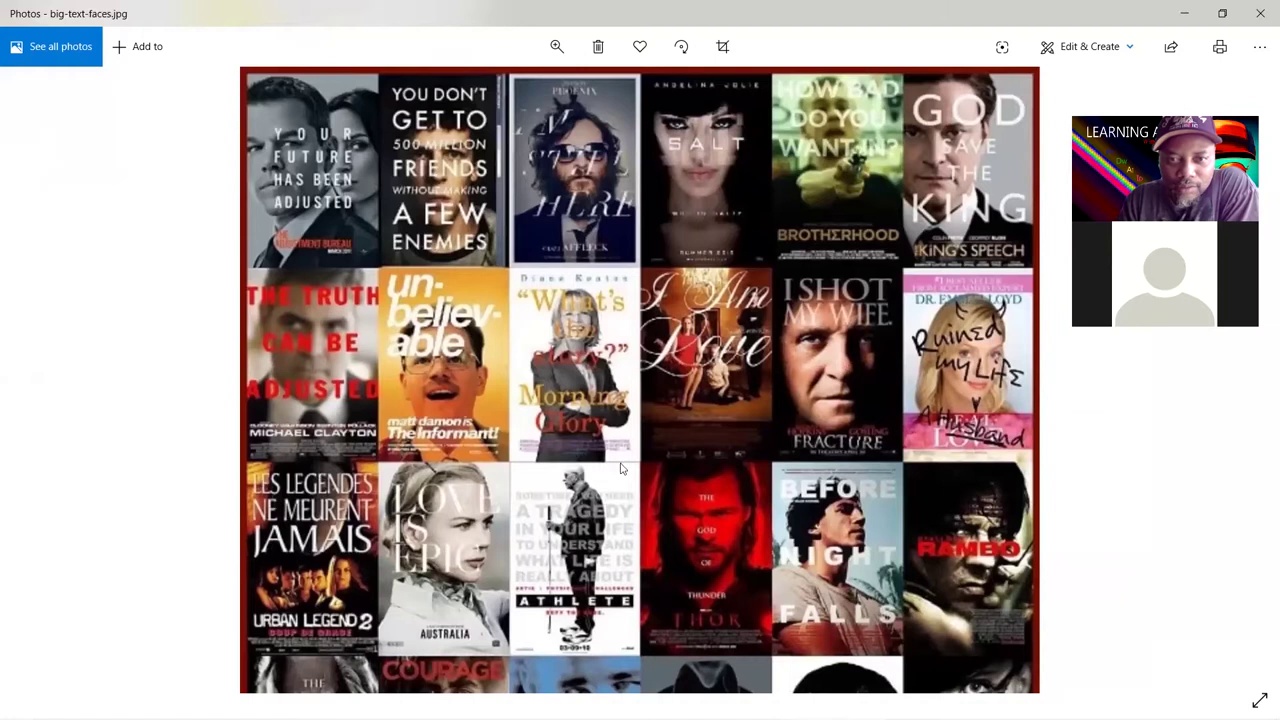
drag(615, 487, 627, 340)
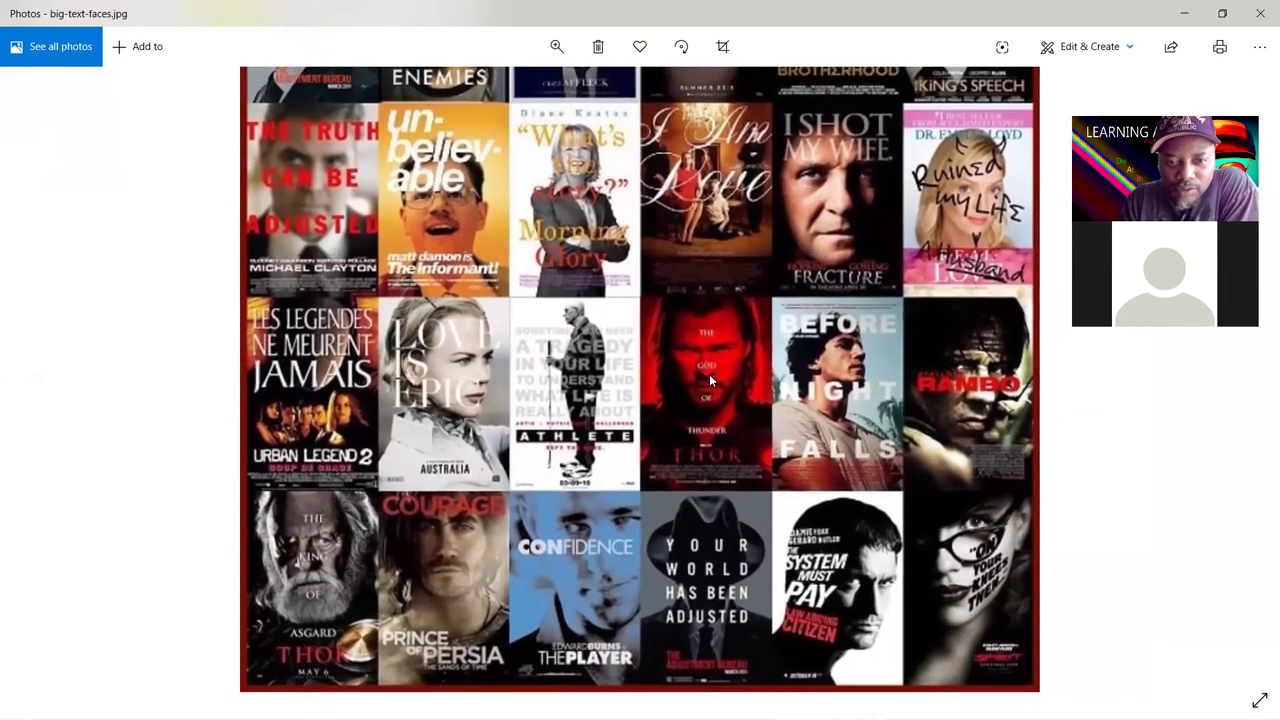
drag(709, 374, 698, 504)
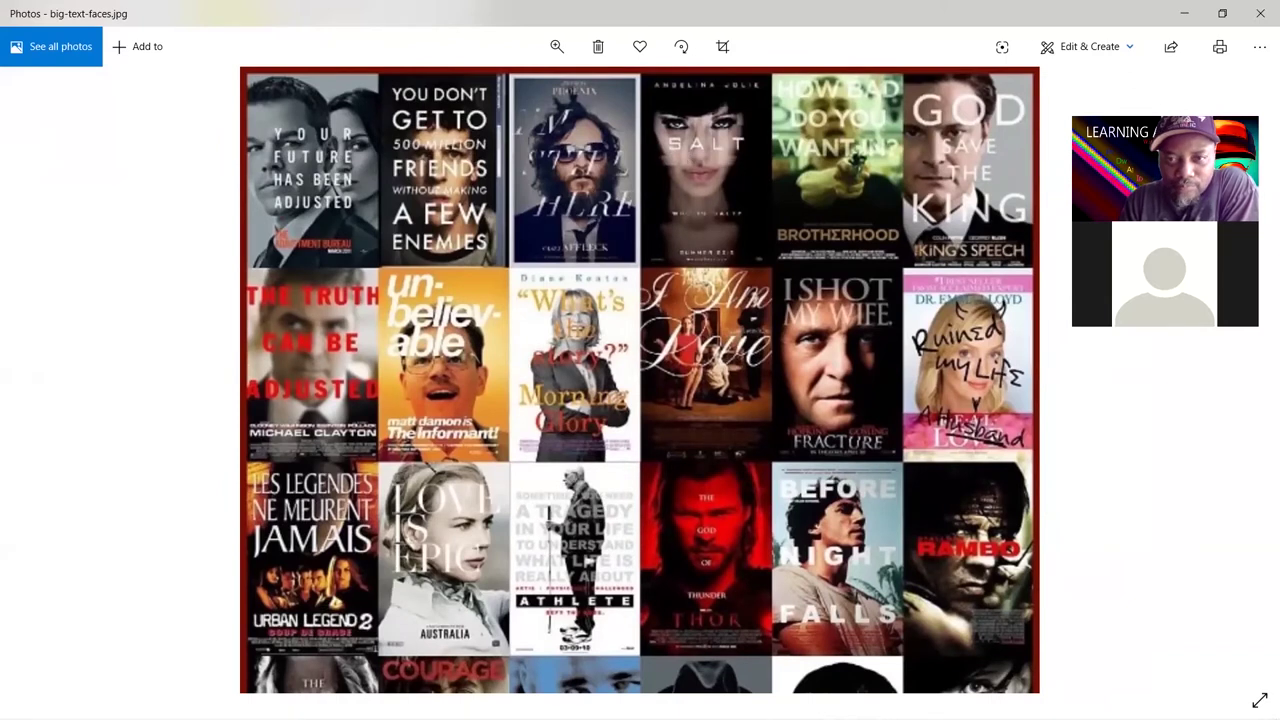
scroll(725, 402, down, 3)
View the blue.jpg poster collage and the red-themed collage in female-cute.jpg
key(Right)
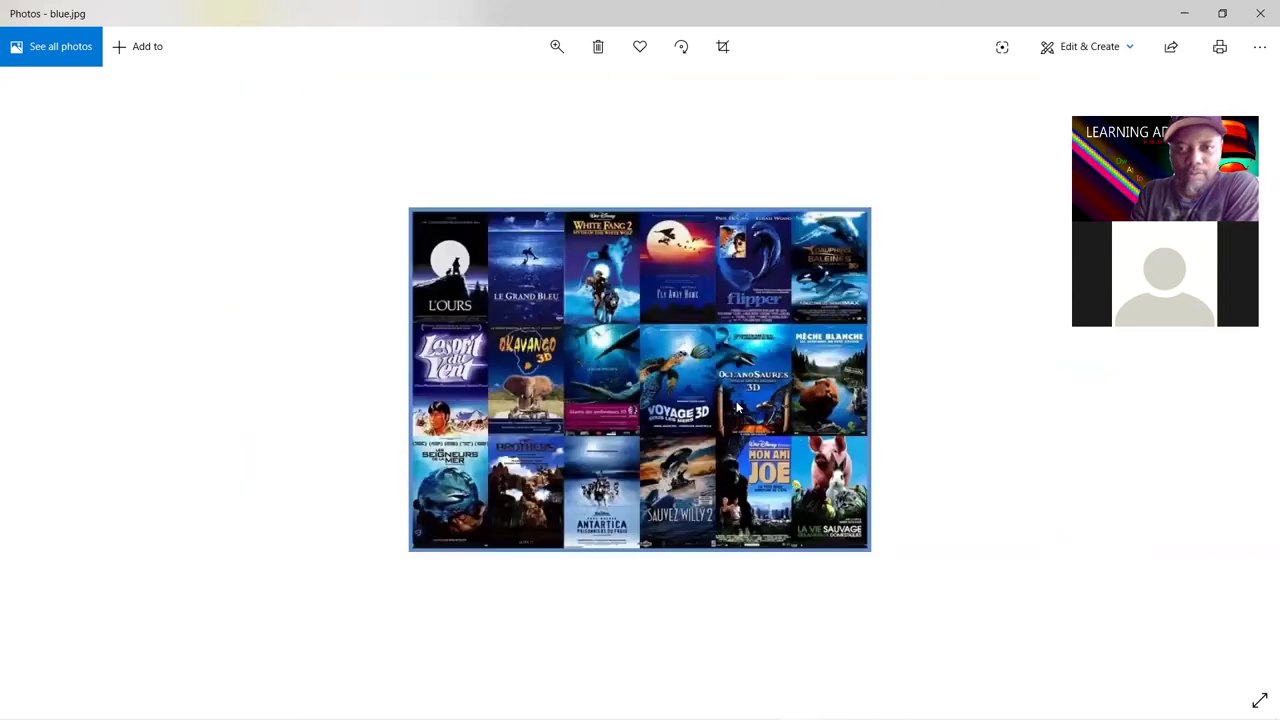
click(49, 563)
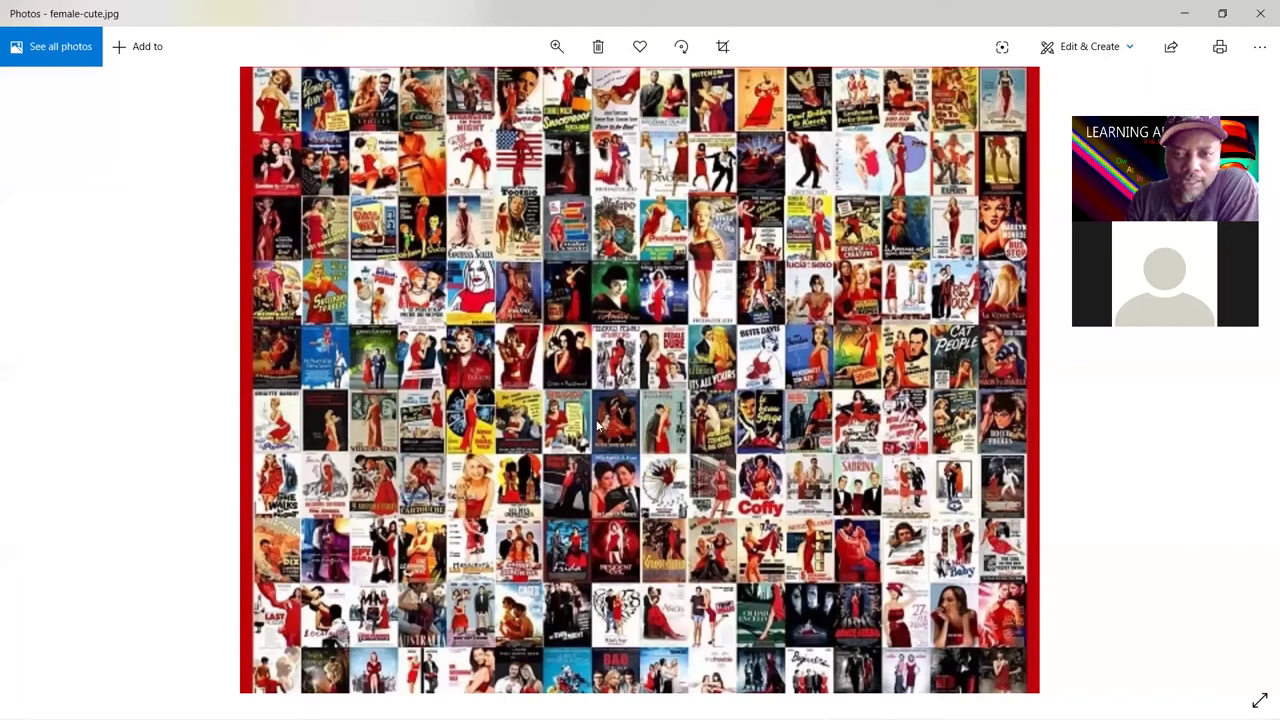
scroll(632, 397, down, 2)
Open from-the-back.jpg and examine its posters of figures seen from behind at a larger size
key(Right)
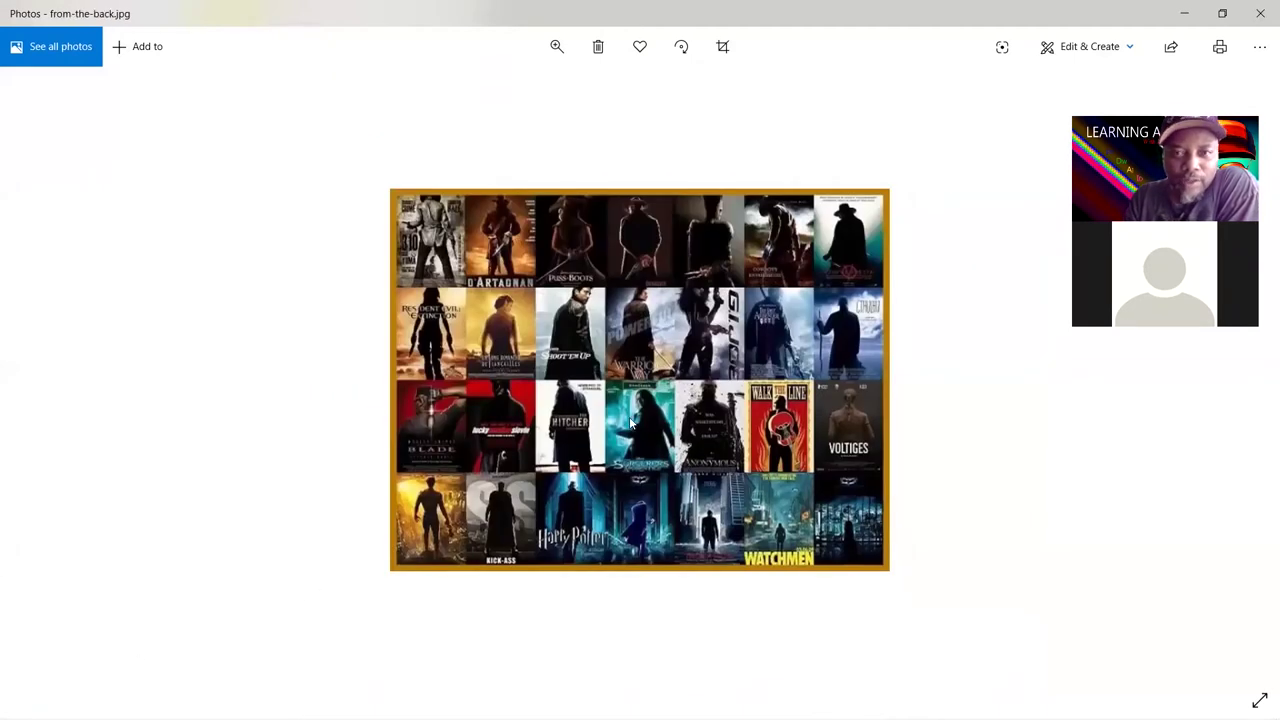
scroll(590, 403, up, 2)
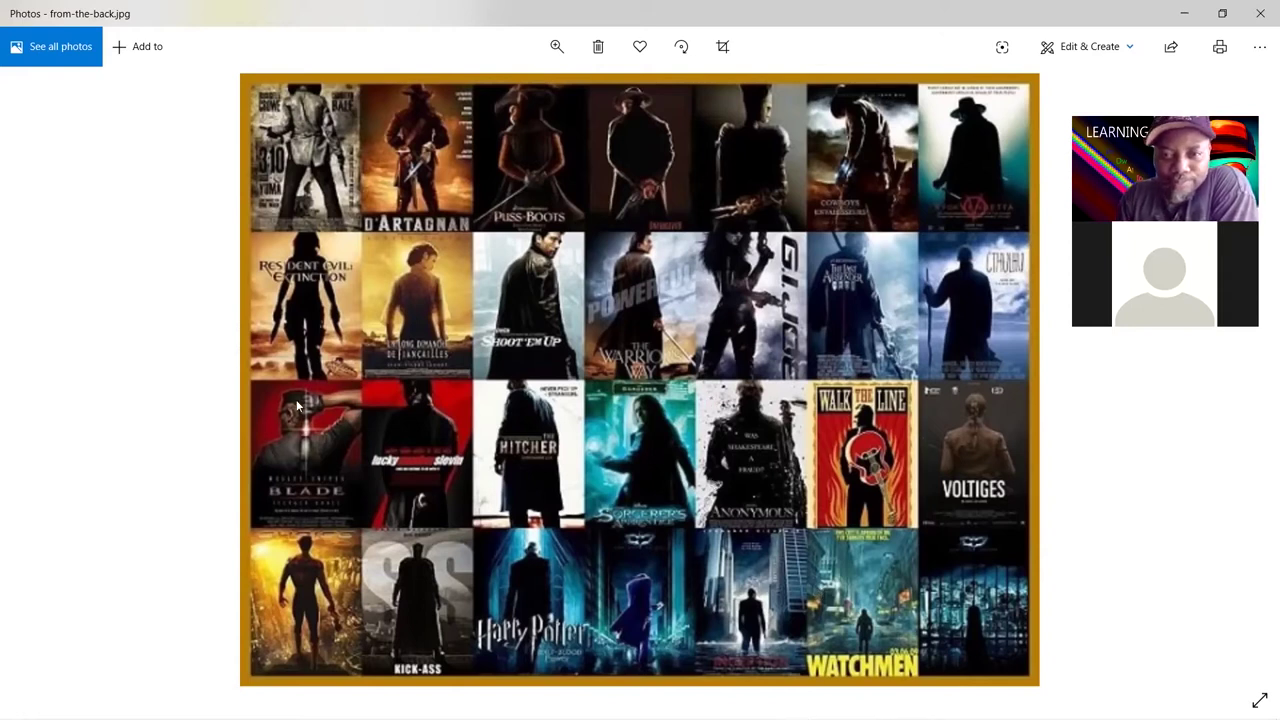
scroll(444, 438, down, 2)
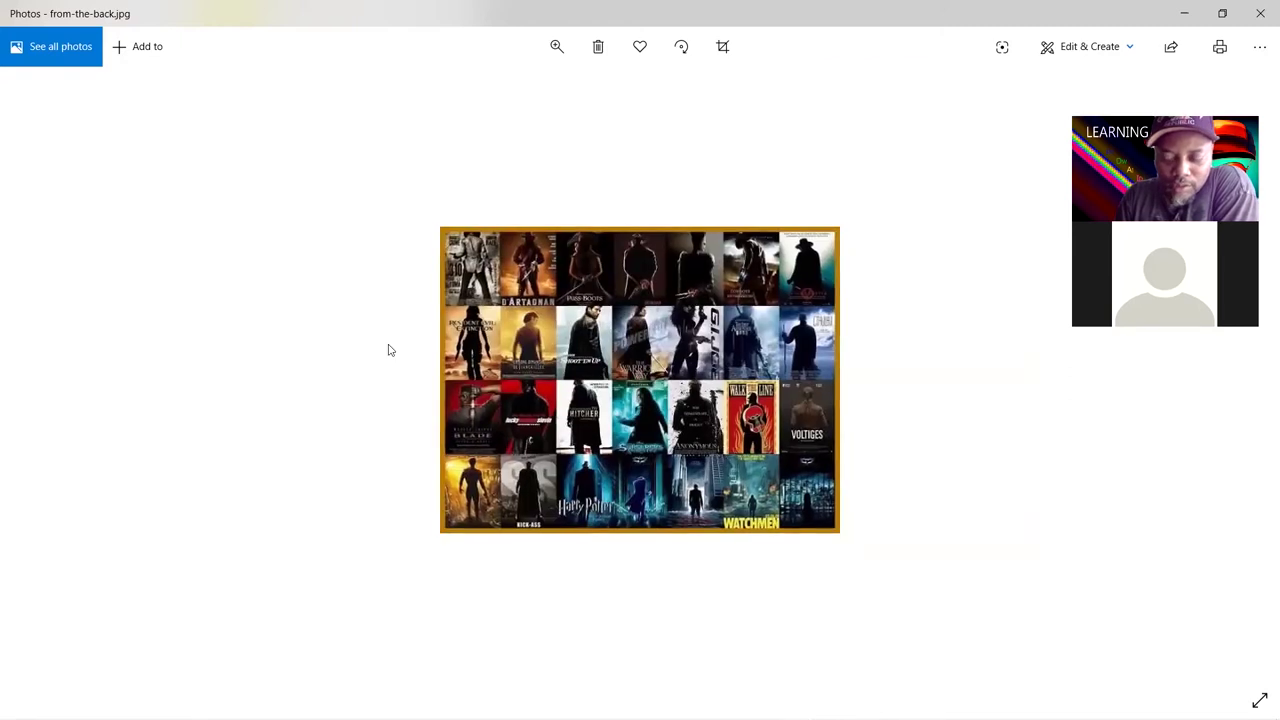
Browse onward through the noir et flammes (1).jpg and noirrouge.jpg poster collages
key(Right)
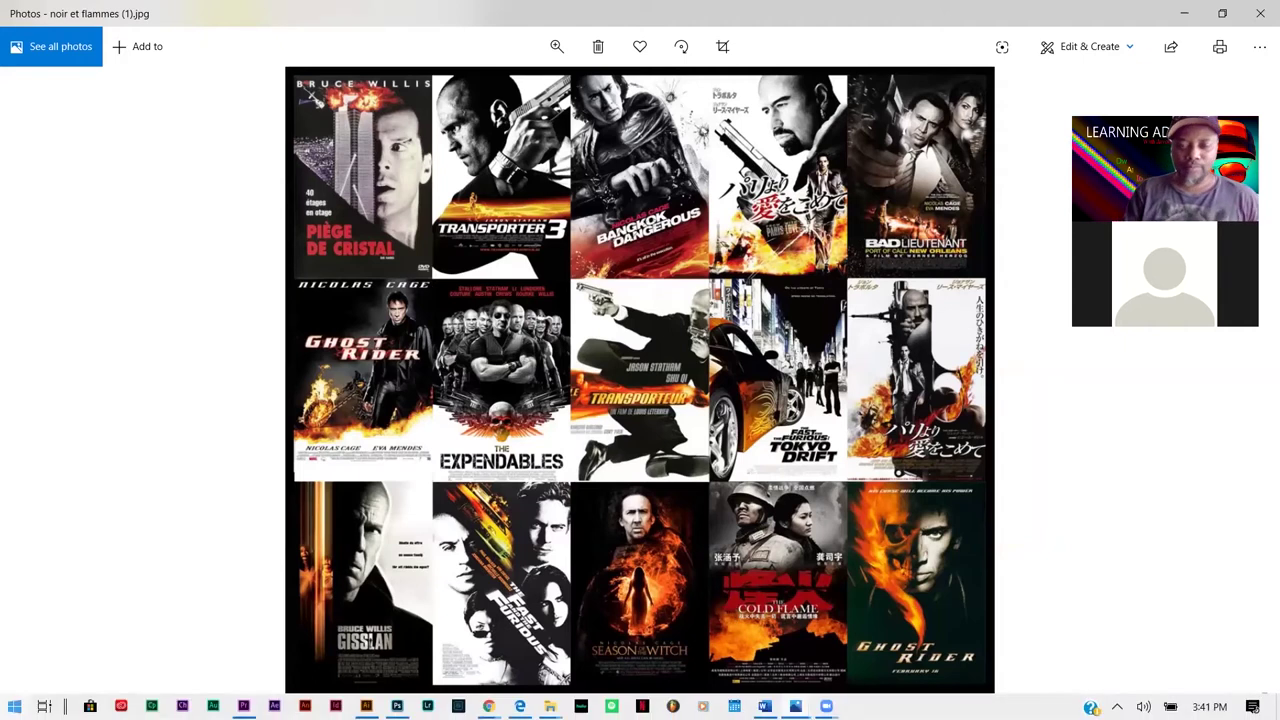
key(Right)
scroll(700, 370, up, 3)
scroll(700, 370, down, 4)
key(Right)
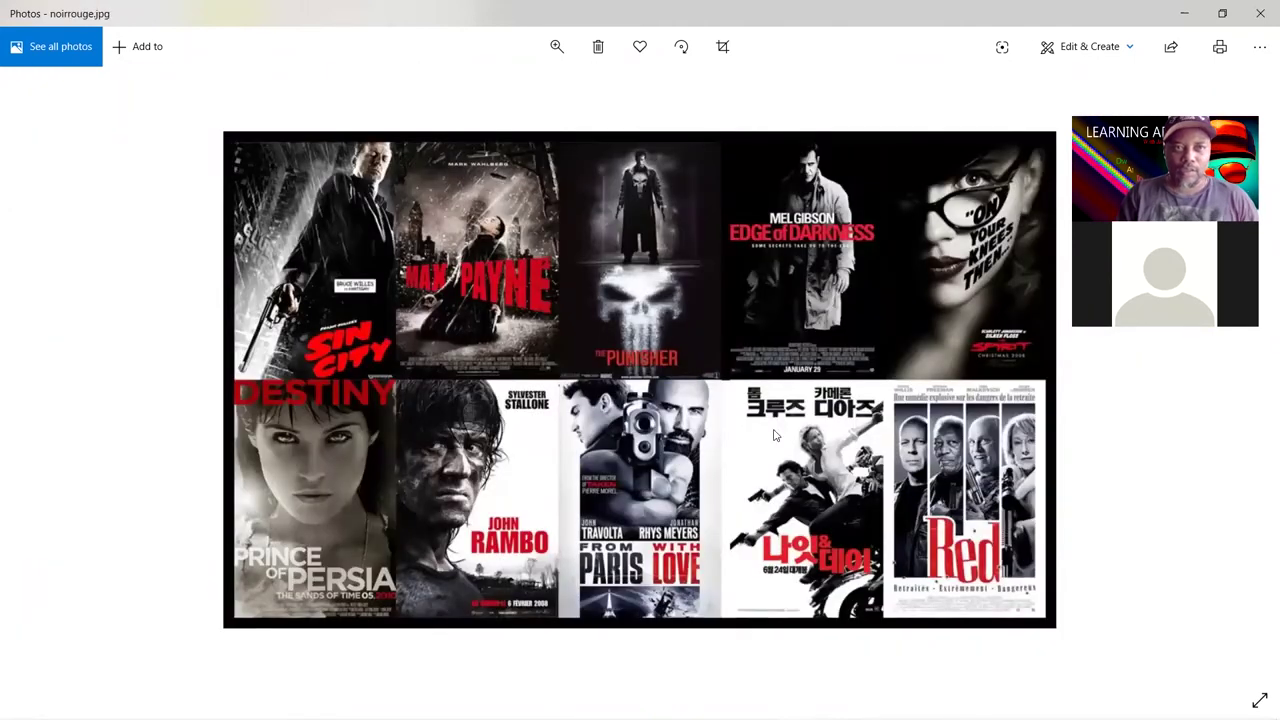
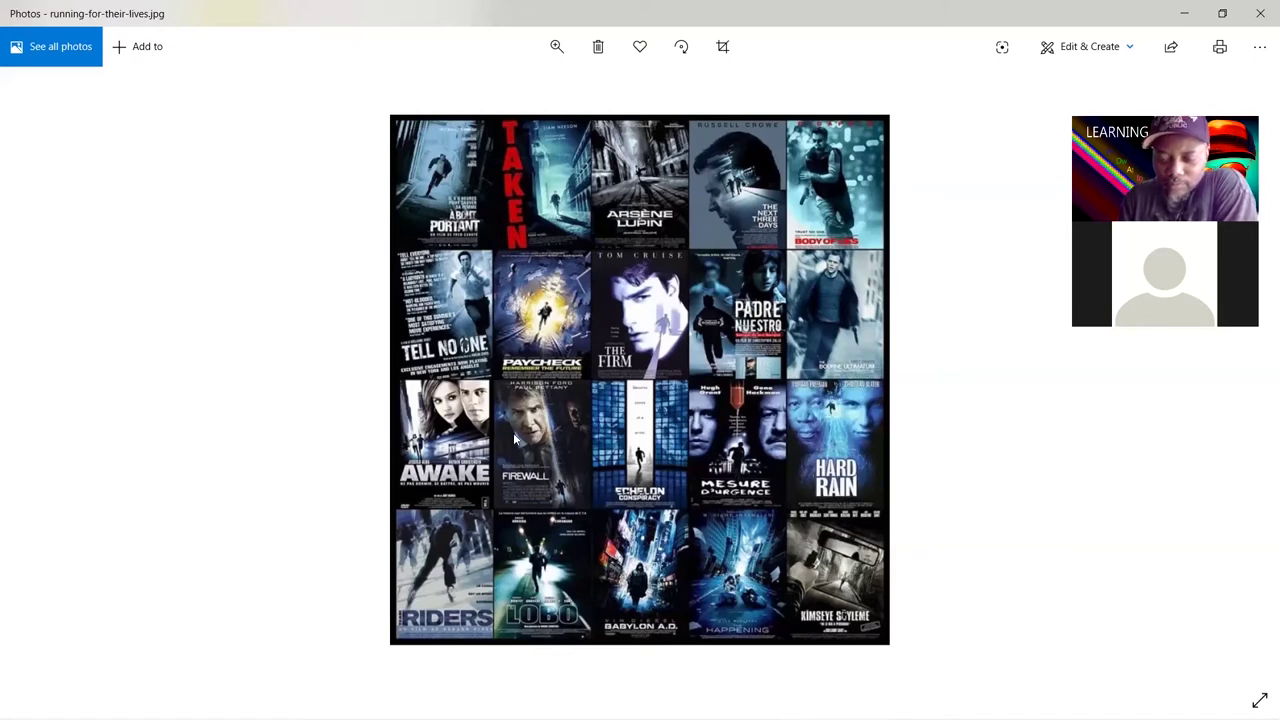
Open sky-above-and-tiny.jpg and examine its beach posters with big heads in the sky, both enlarged and as a whole
key(Right)
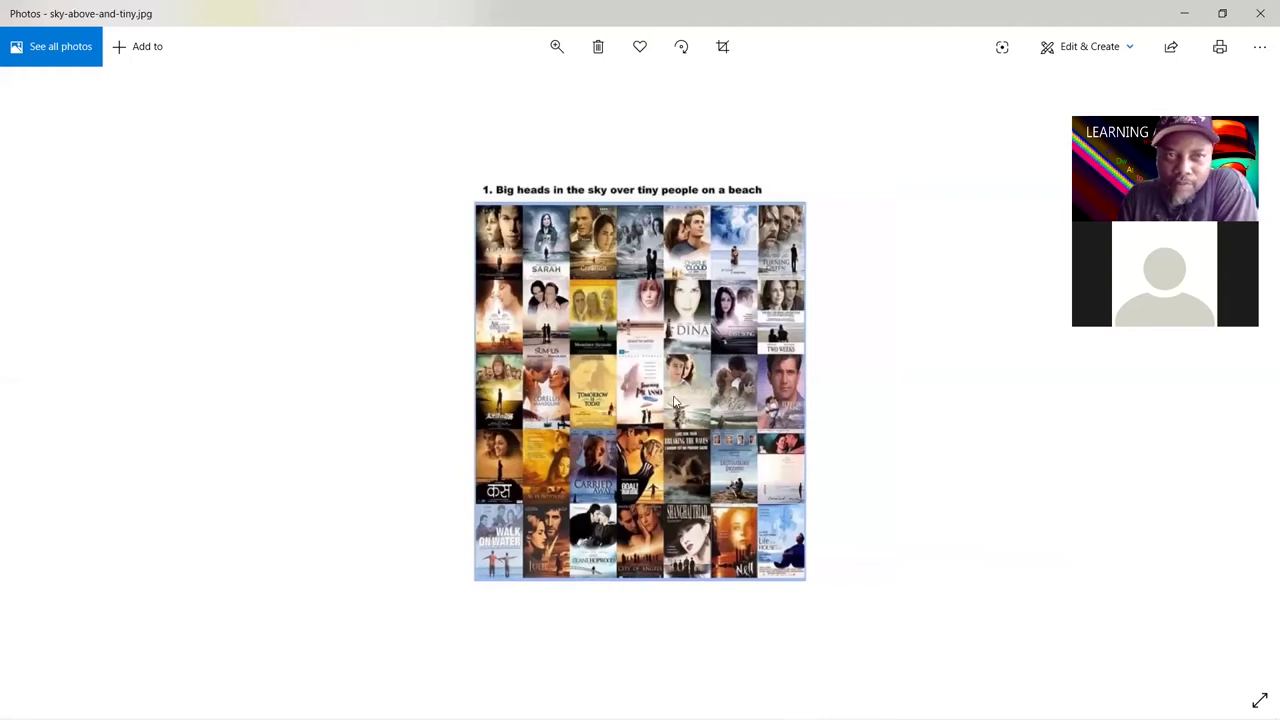
scroll(660, 398, up, 2)
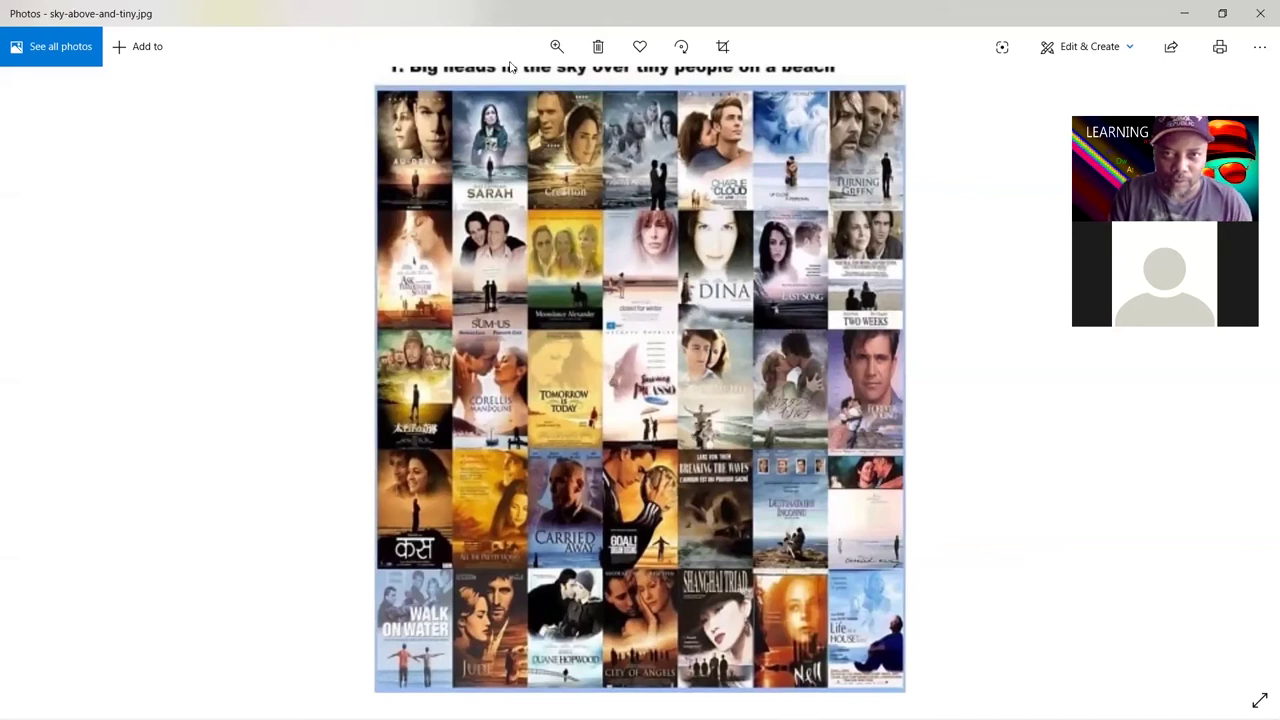
scroll(650, 360, up, 2)
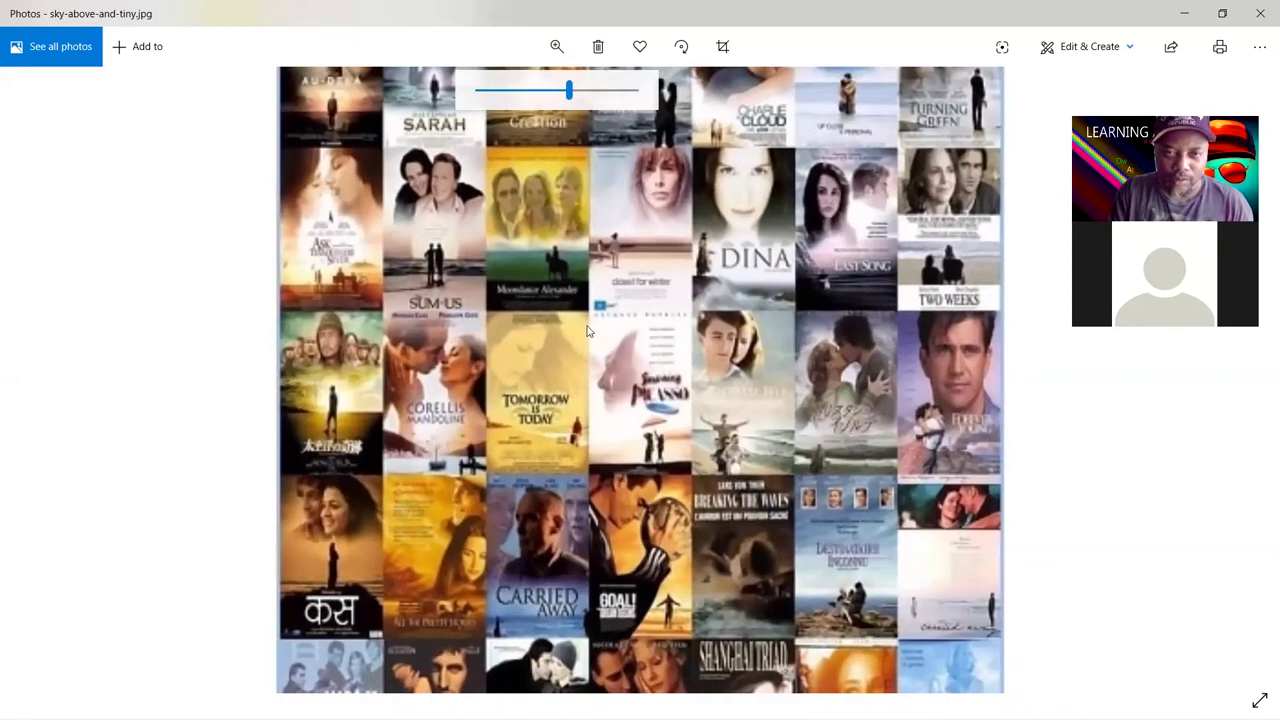
drag(586, 410, 584, 548)
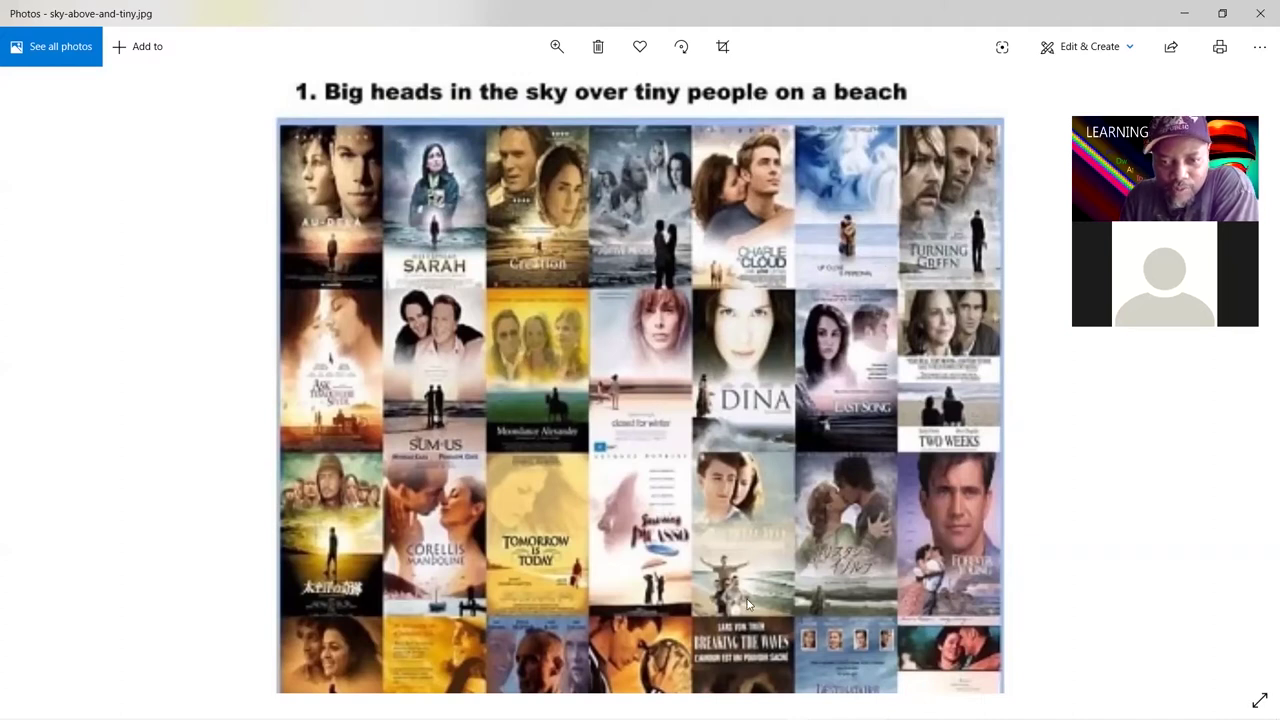
scroll(748, 540, down, 3)
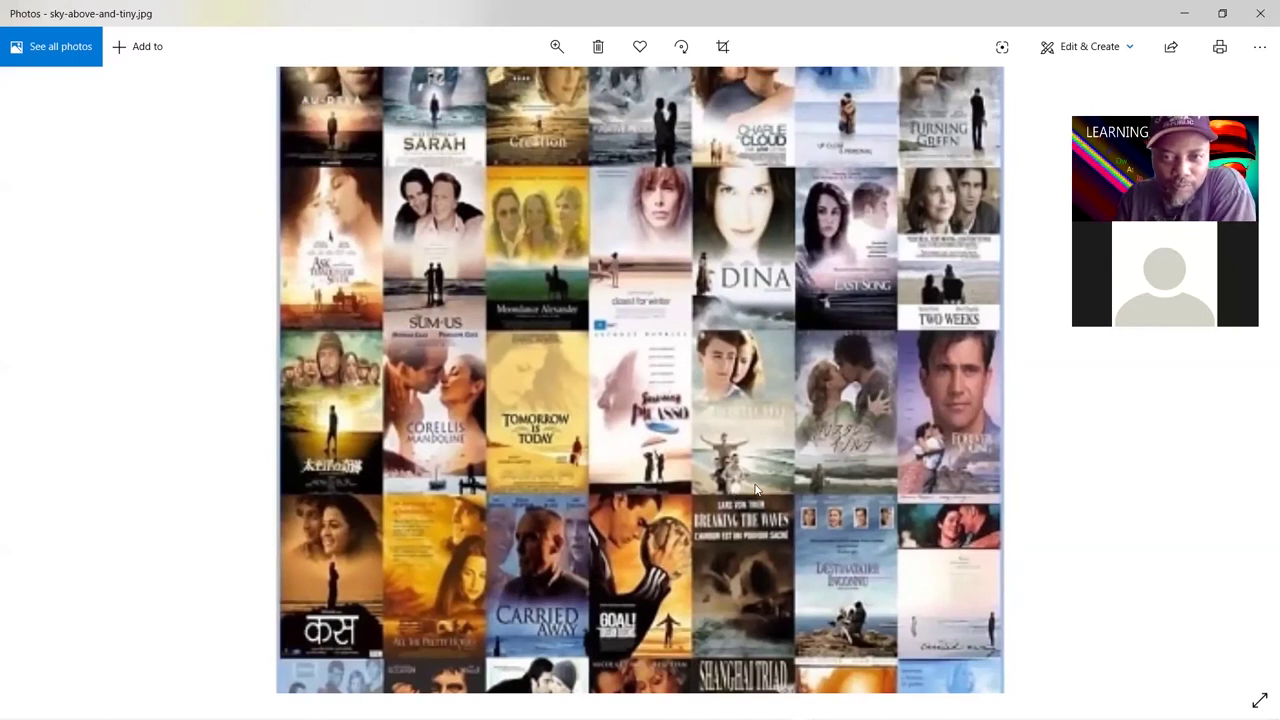
double_click(706, 413)
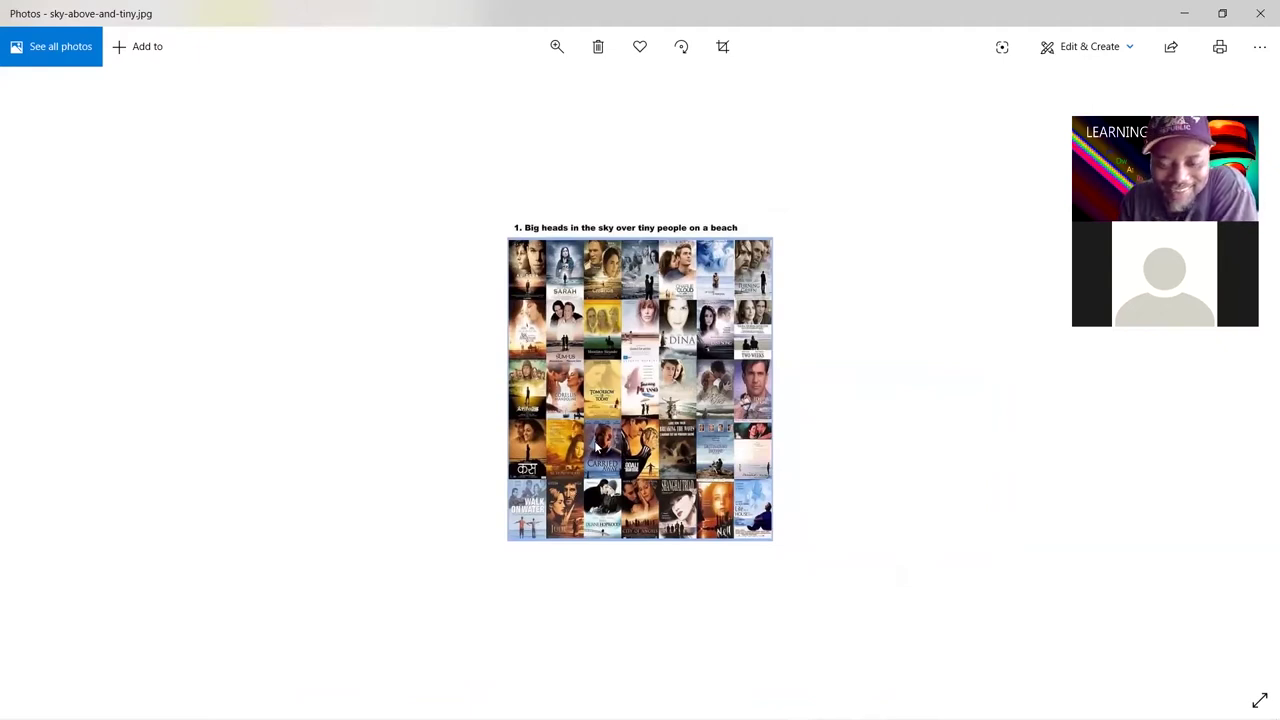
double_click(617, 383)
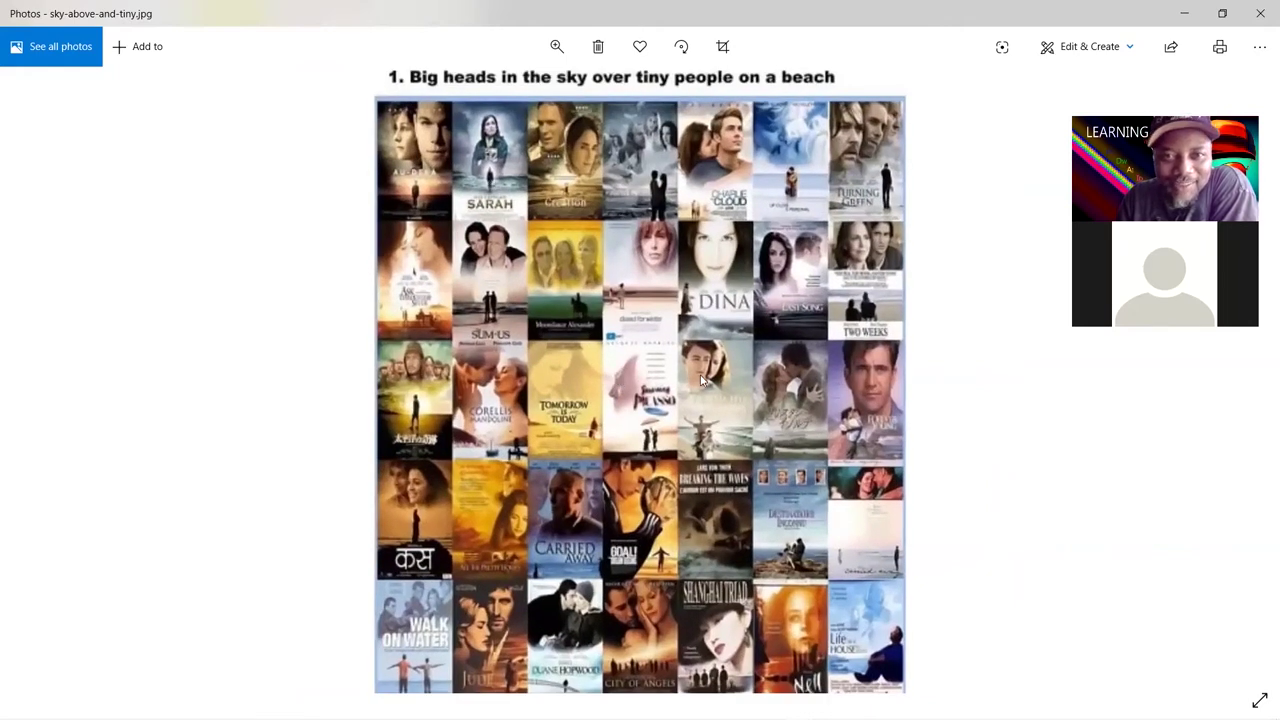
double_click(702, 460)
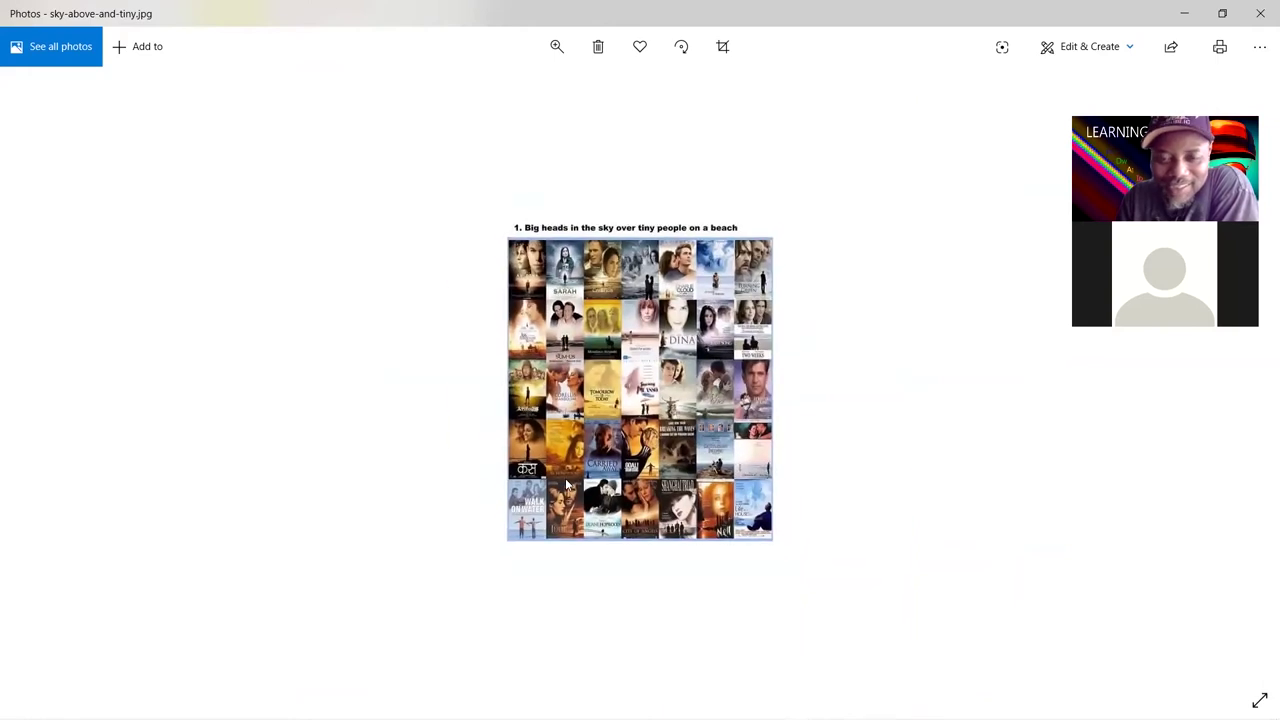
Open through-the-legs.jpg and examine its posters framed between legs, both enlarged and as a whole
key(Right)
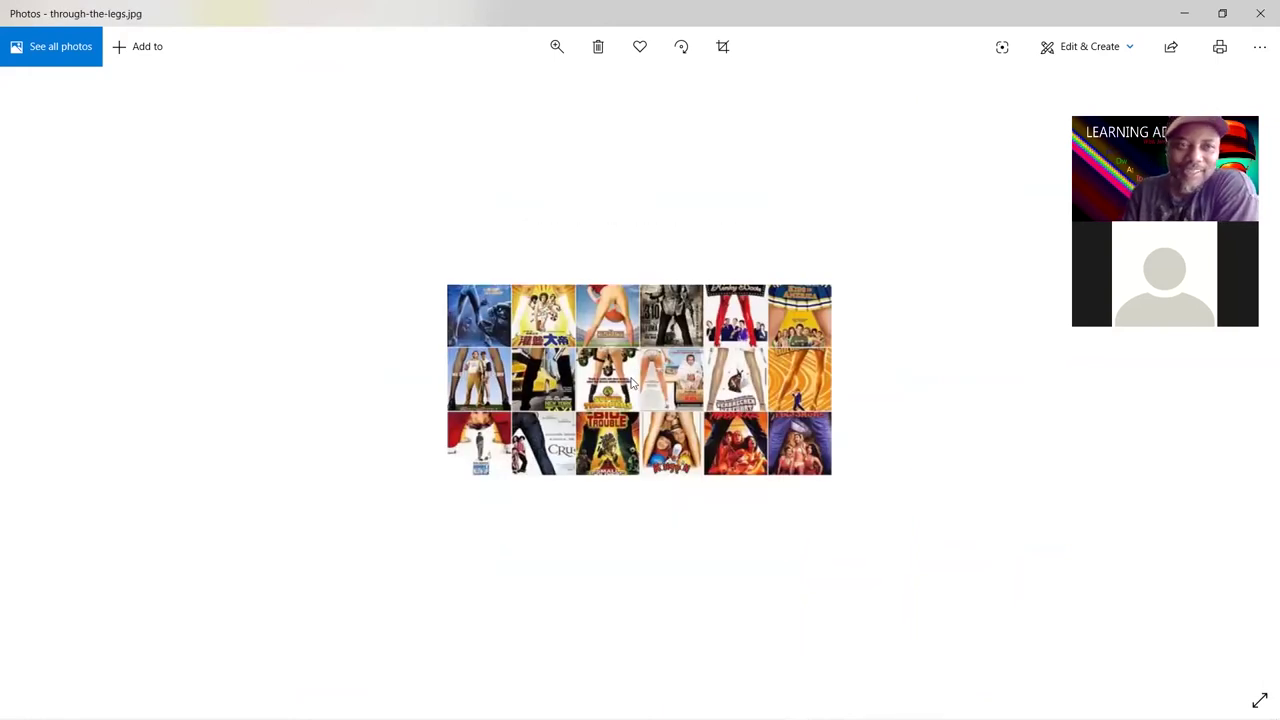
scroll(630, 383, up, 2)
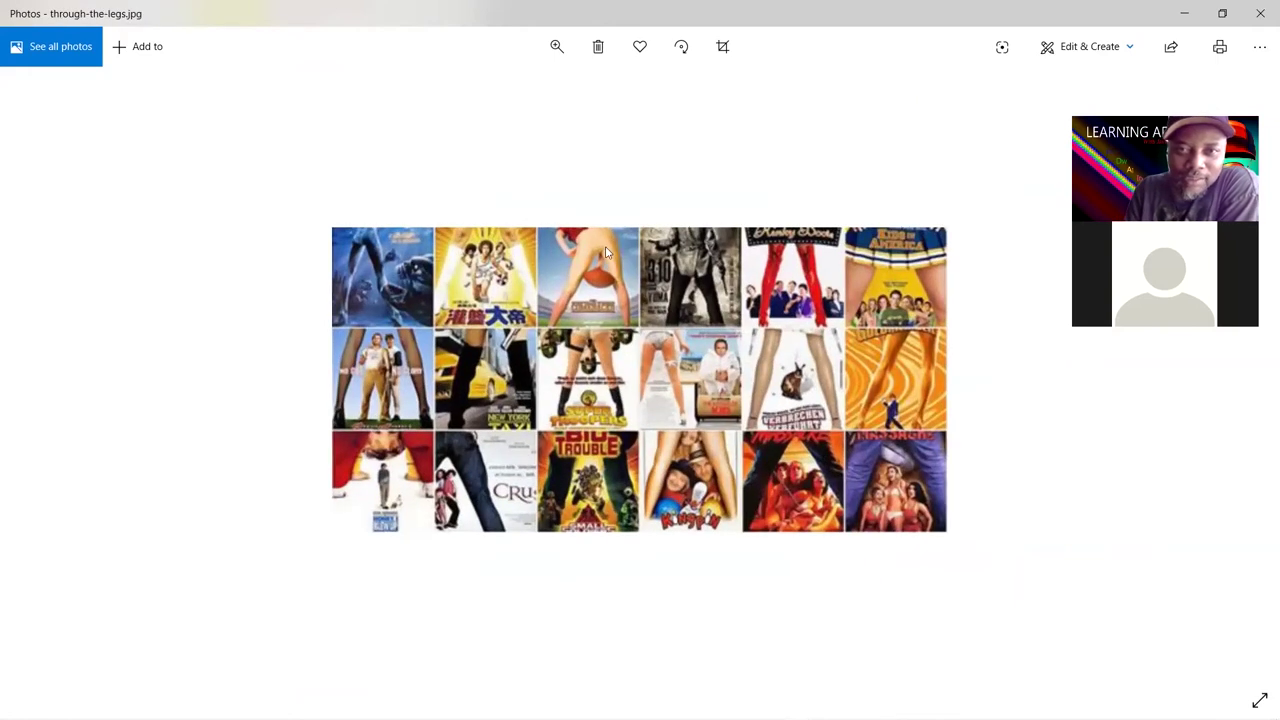
click(557, 47)
drag(538, 90, 584, 100)
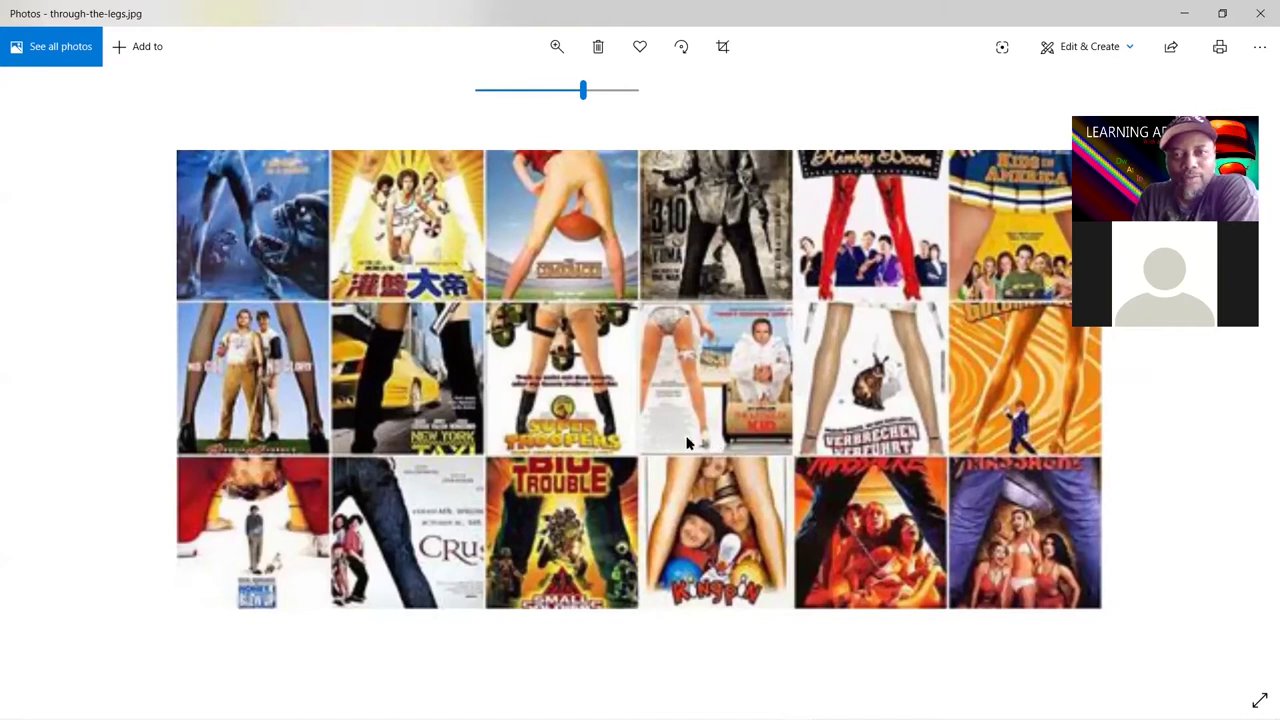
scroll(686, 443, down, 2)
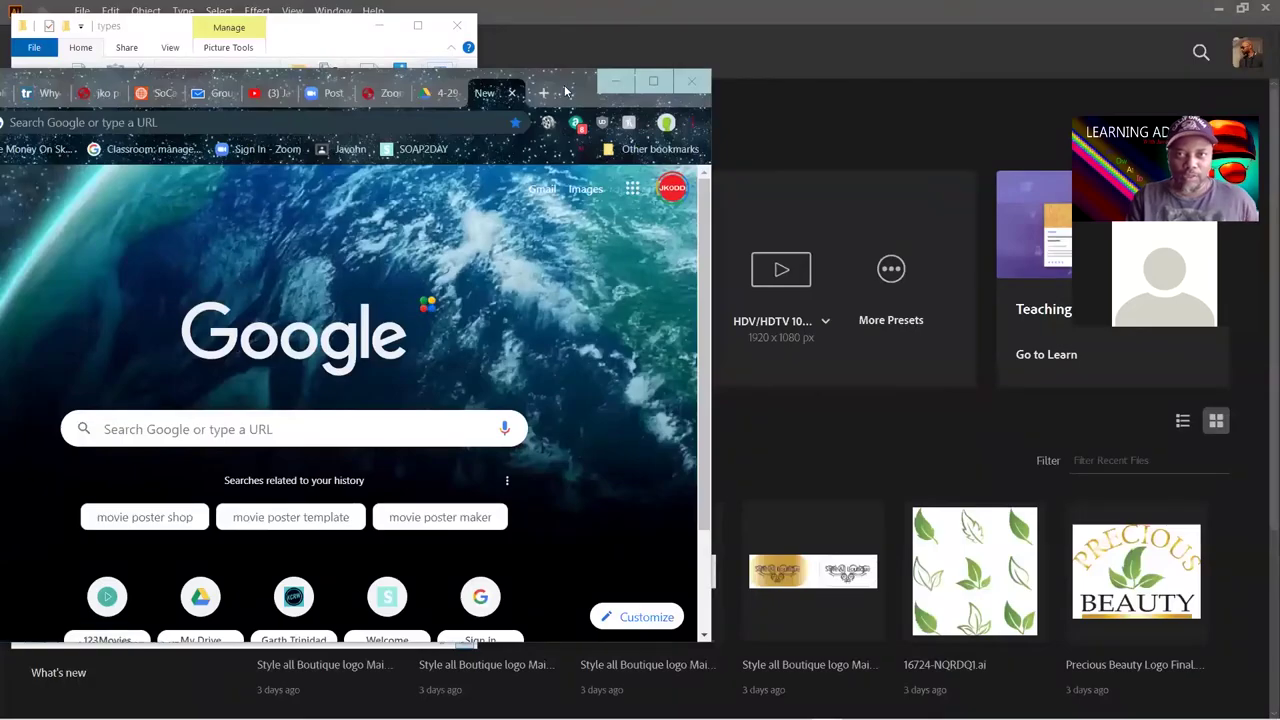
Reposition the Chrome window fully into view and search Google for "movie poster quarentien"
drag(566, 92, 715, 126)
click(392, 464)
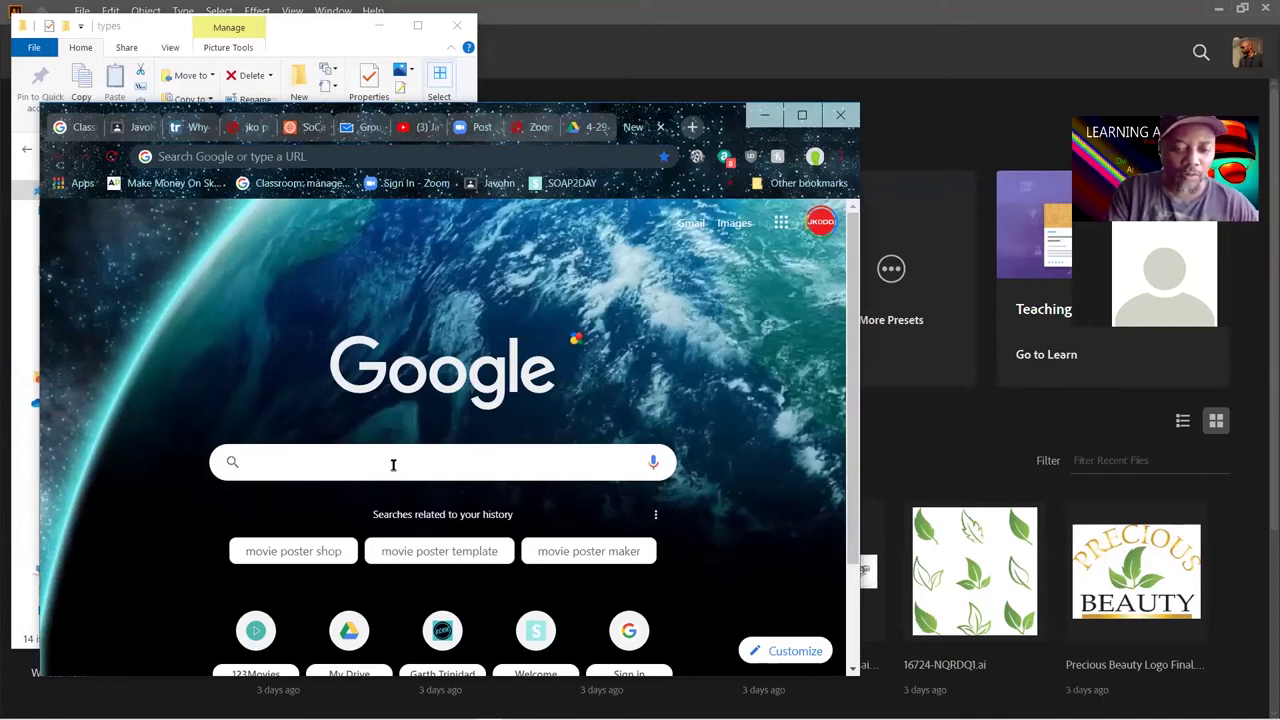
text(movie)
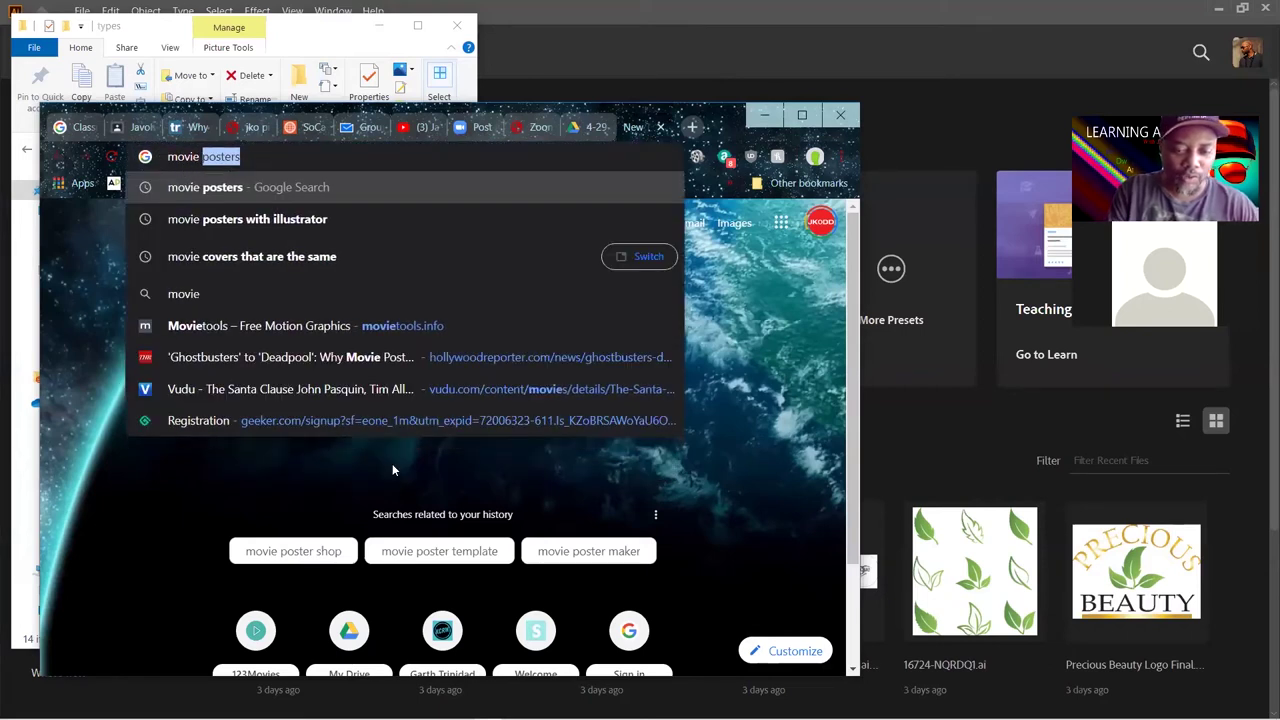
text( poster )
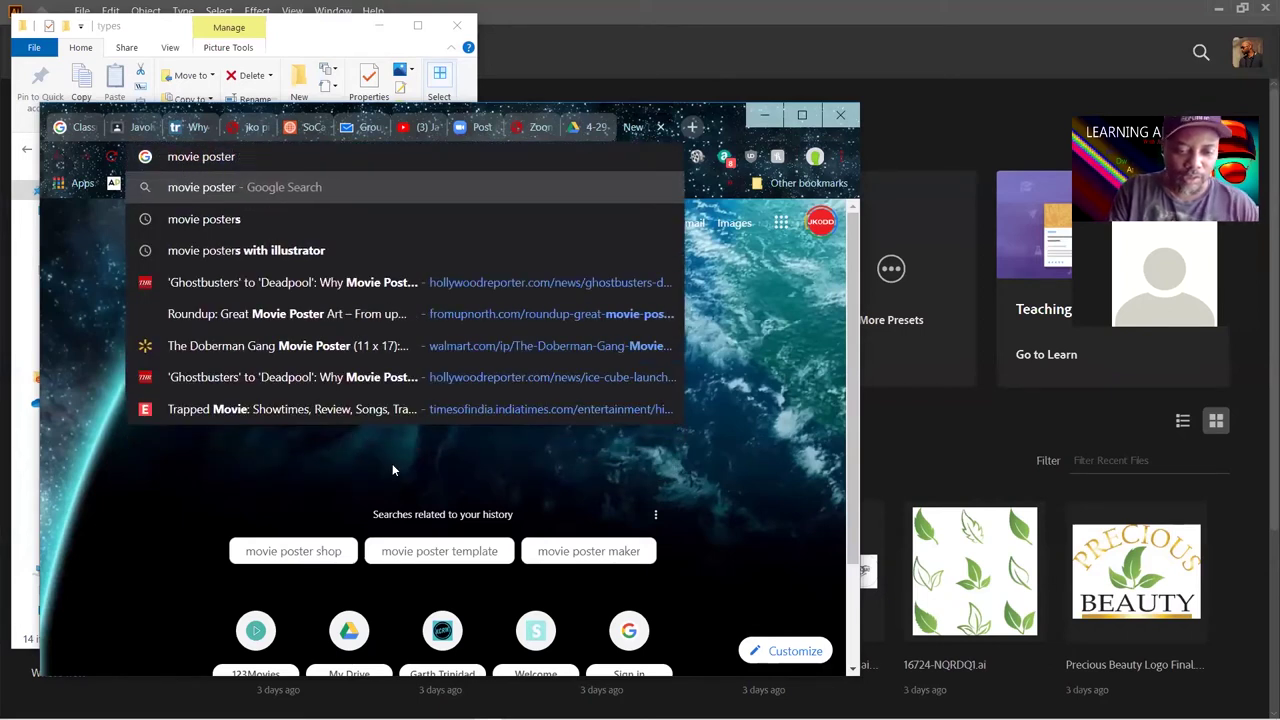
text(qu)
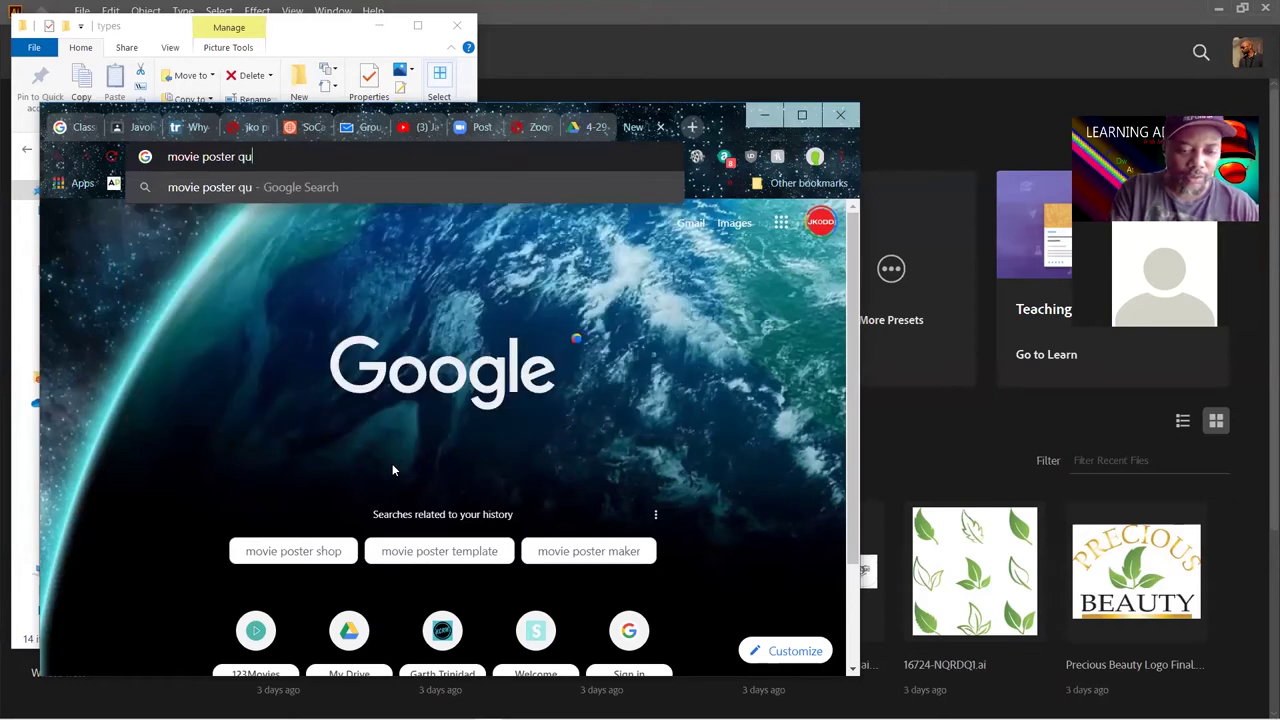
text(are)
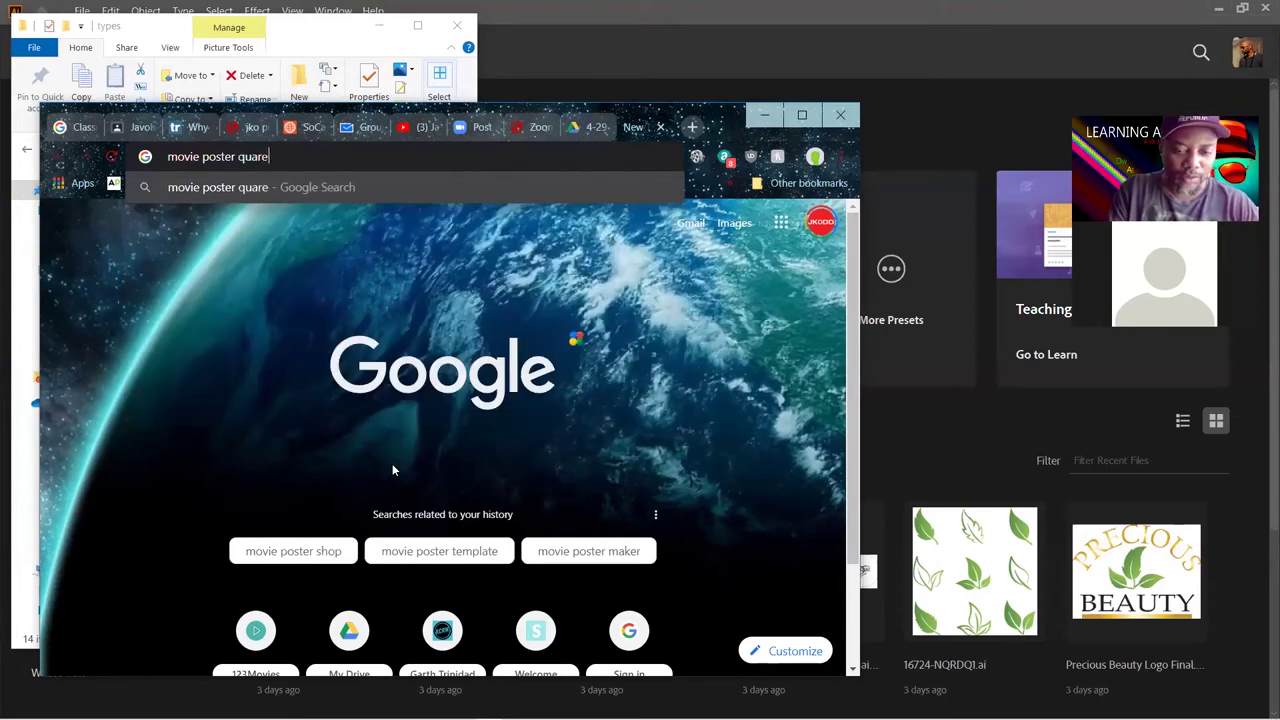
text(ntien)
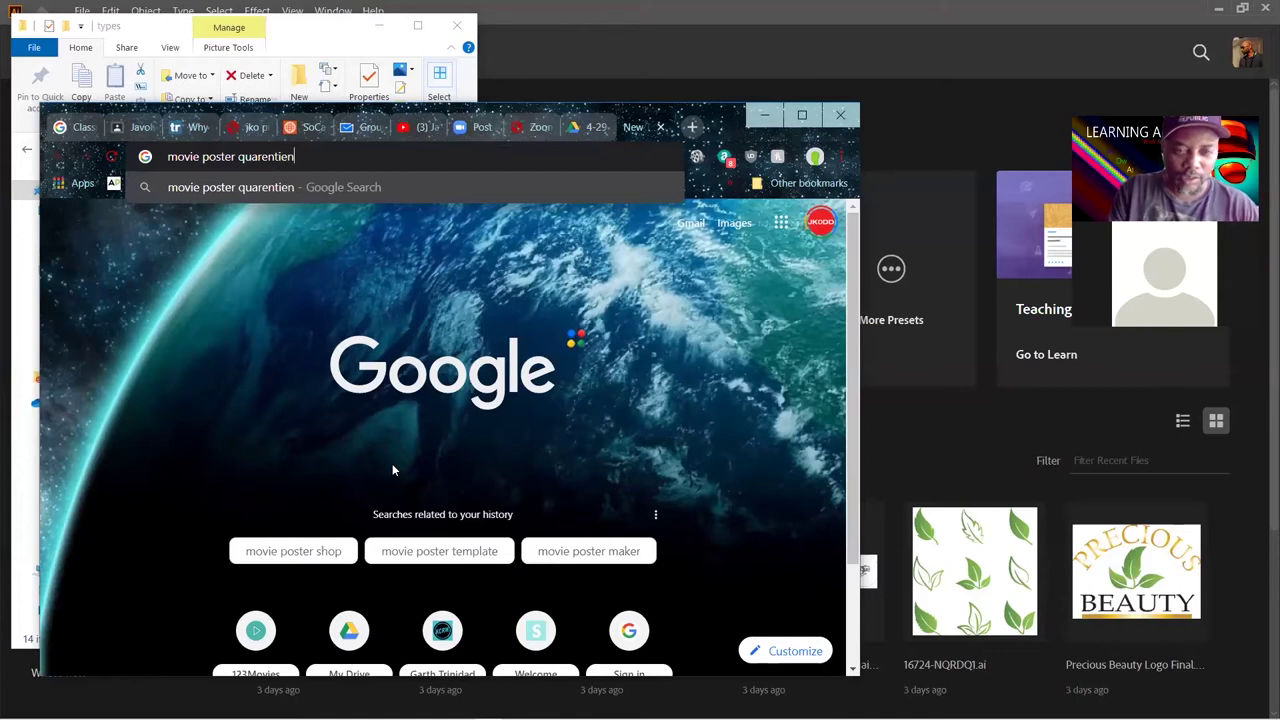
key(Return)
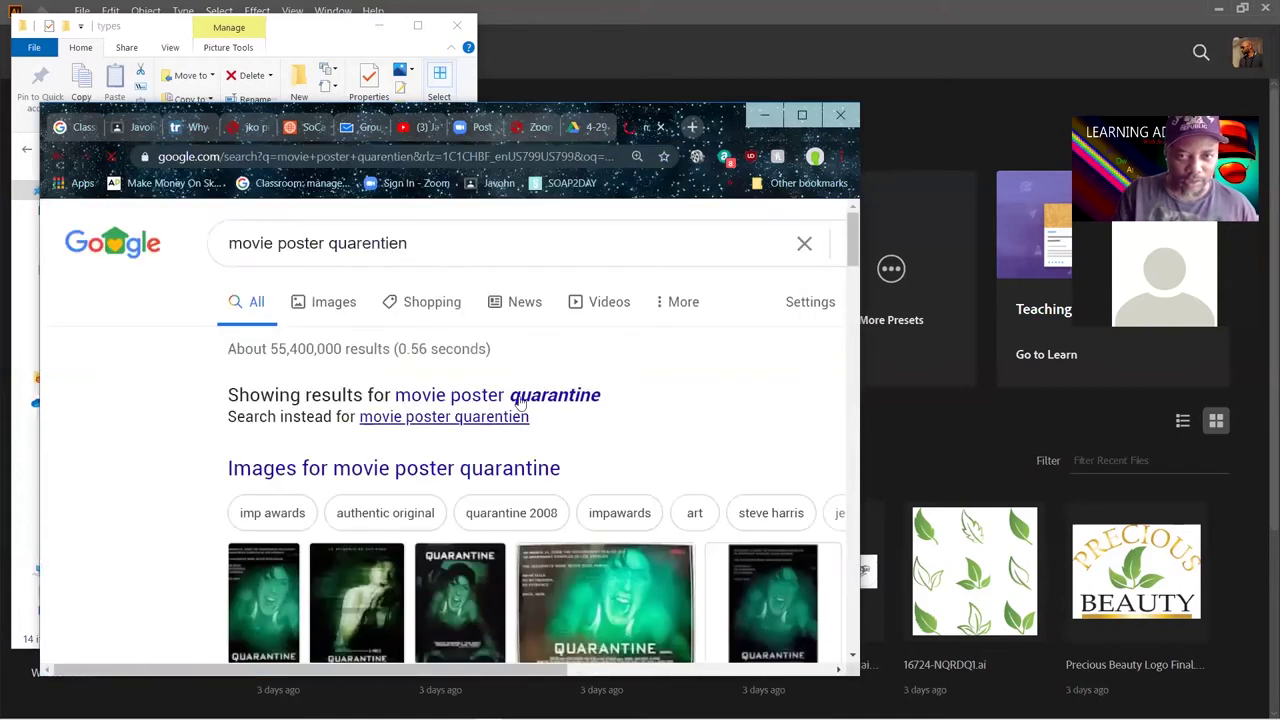
Skim the quarantine poster search results and switch to the image results to look through the posters
scroll(650, 465, down, 1)
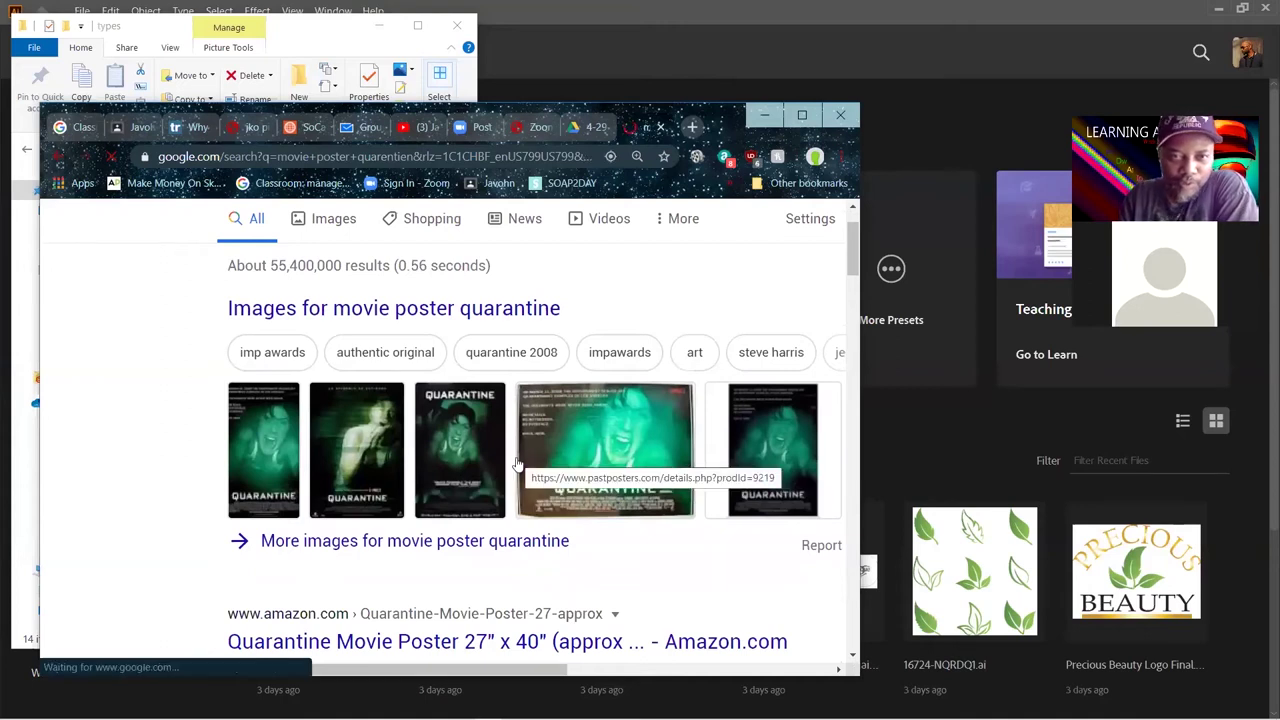
scroll(490, 445, up, 1)
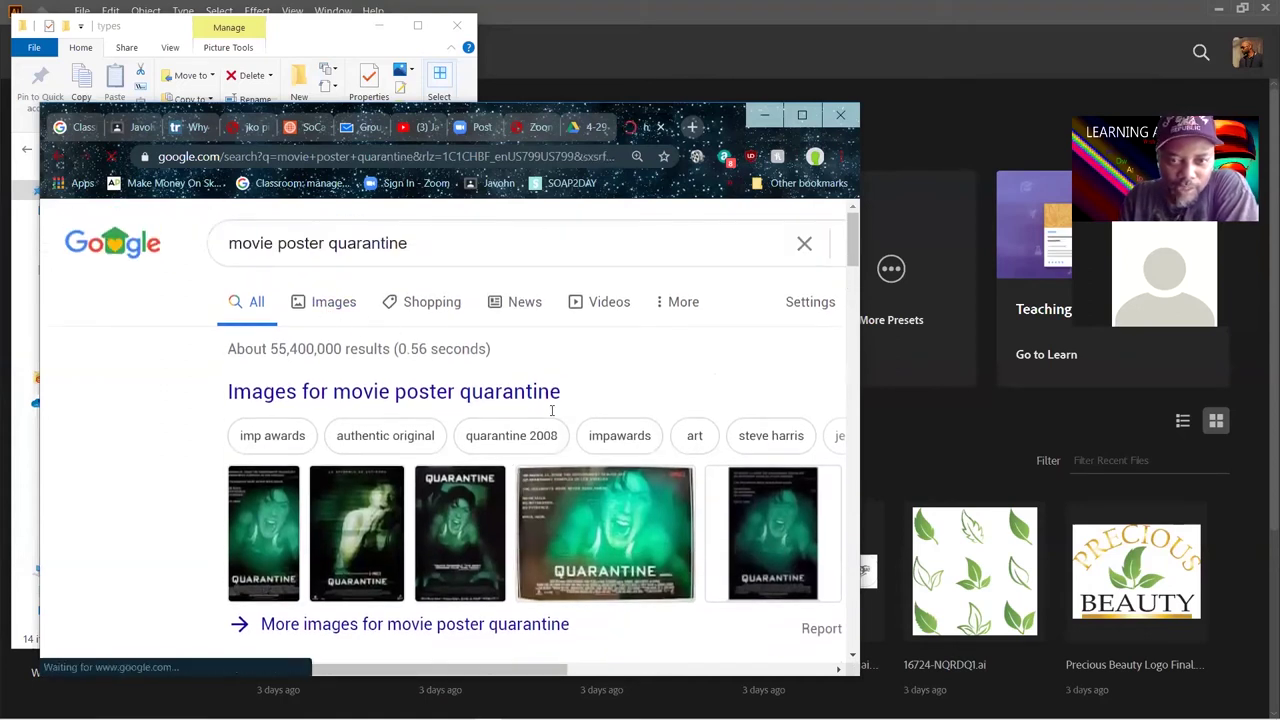
click(334, 304)
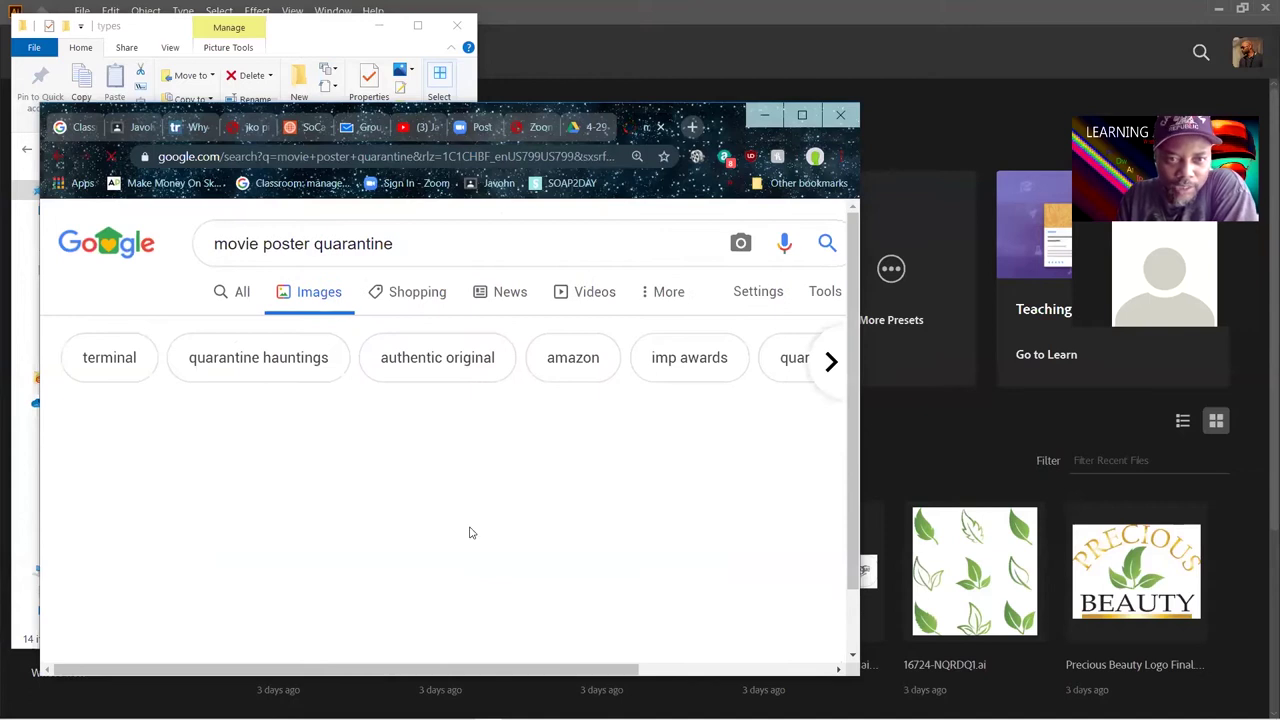
scroll(471, 531, down, 3)
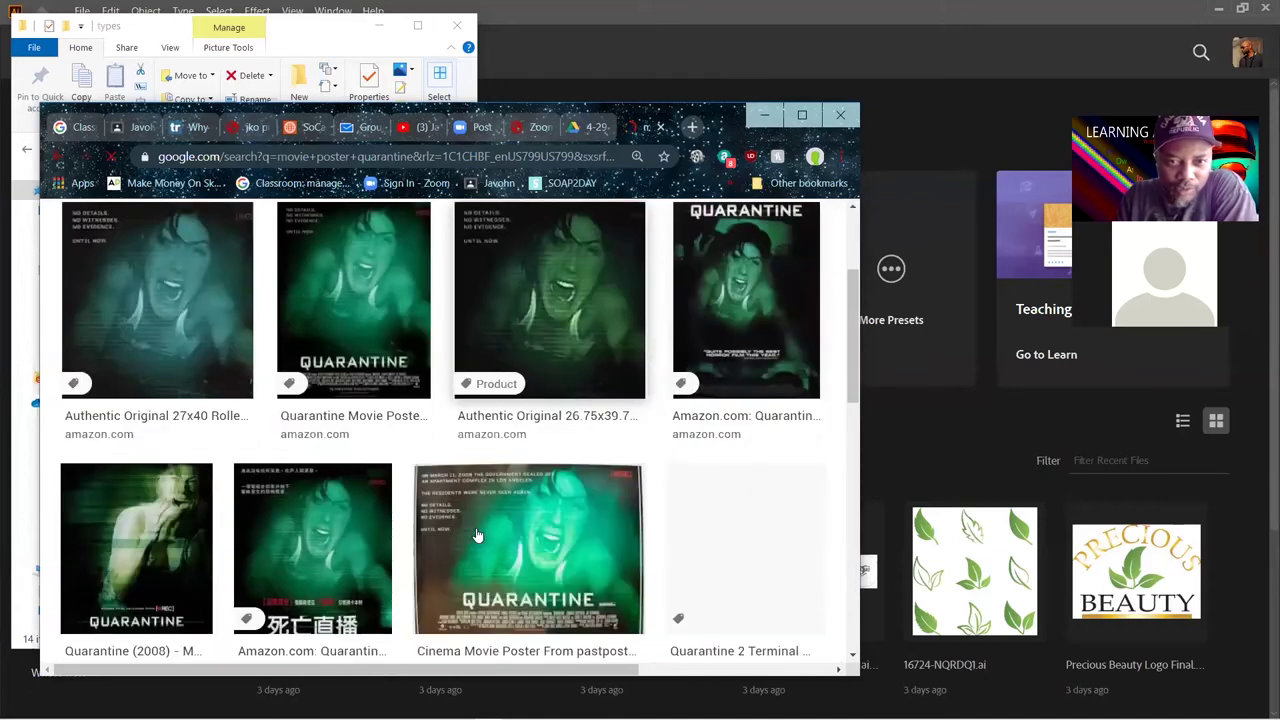
scroll(477, 536, down, 3)
scroll(477, 536, up, 6)
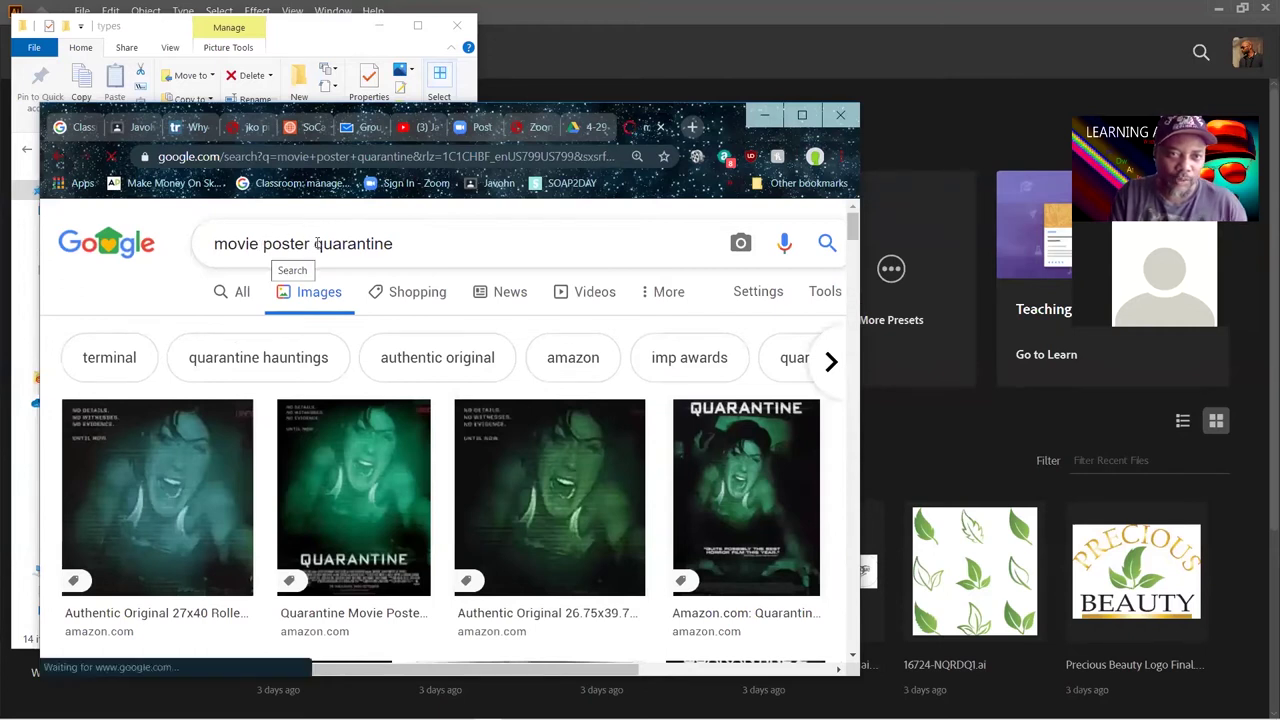
Reword the image search as "quarantine movie posters" by moving the word quarantine to the front
drag(394, 243, 315, 252)
key(ctrl+c)
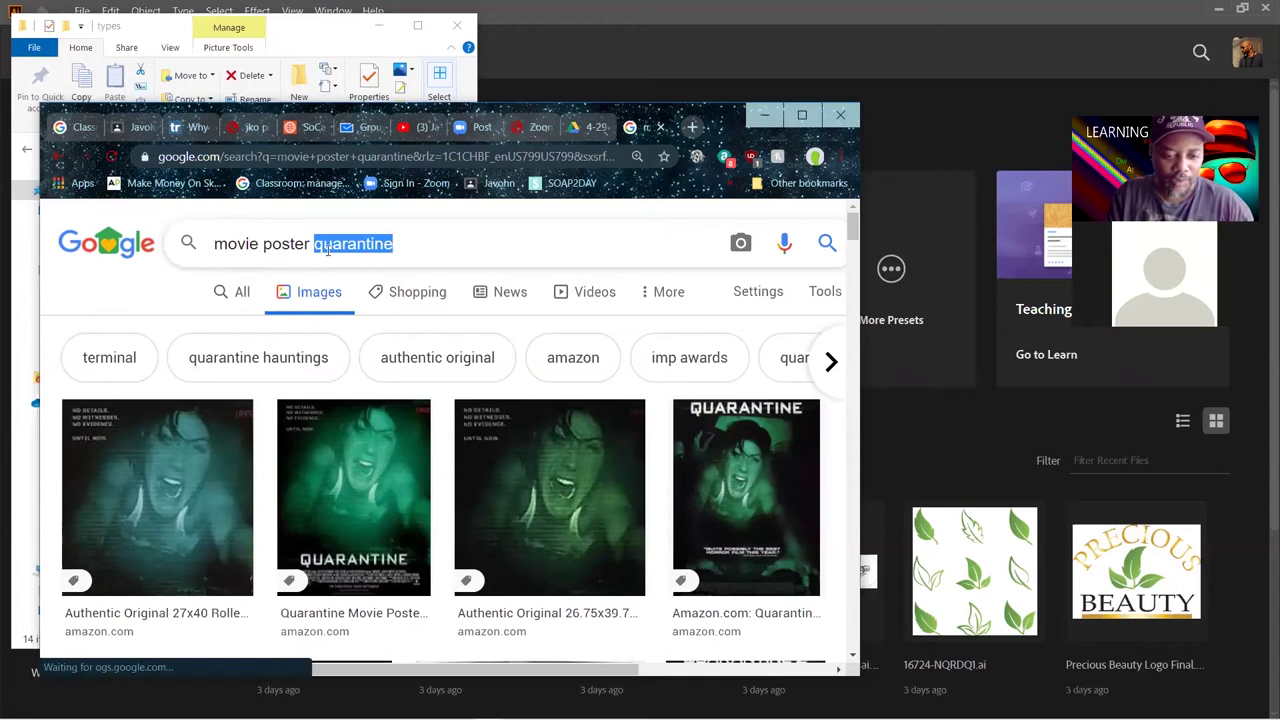
key(BackSpace)
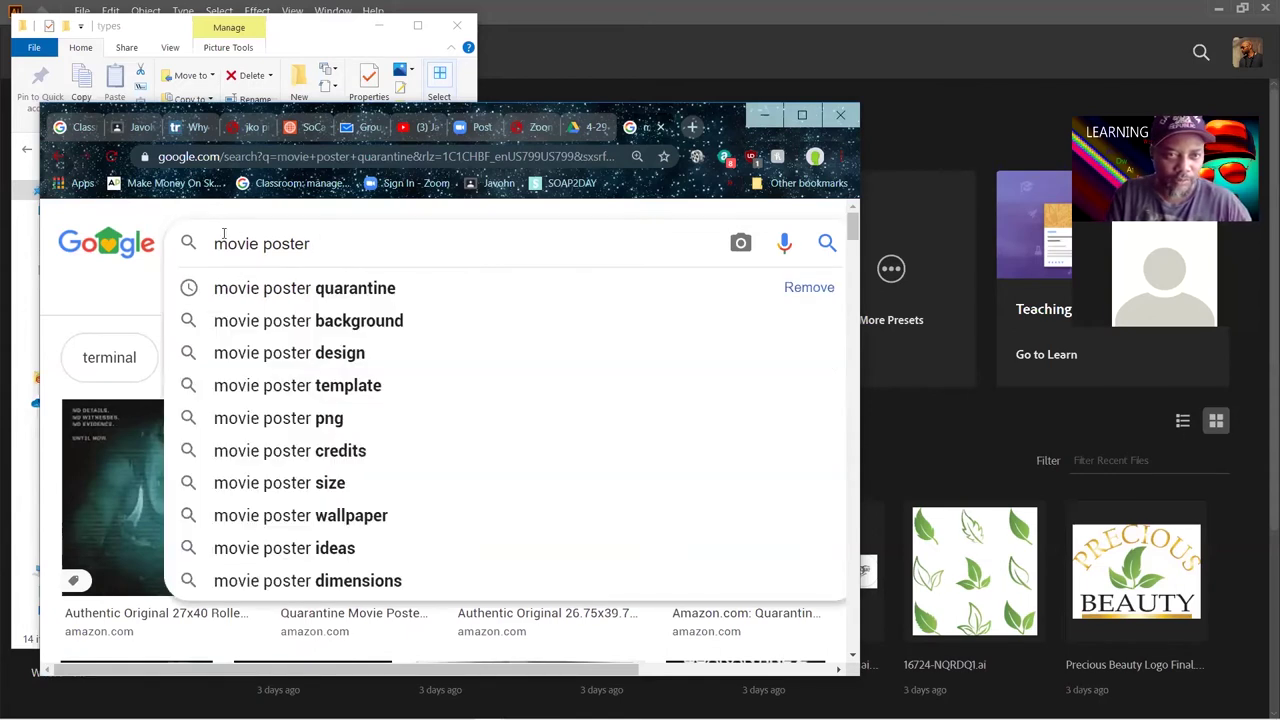
key(ctrl+v)
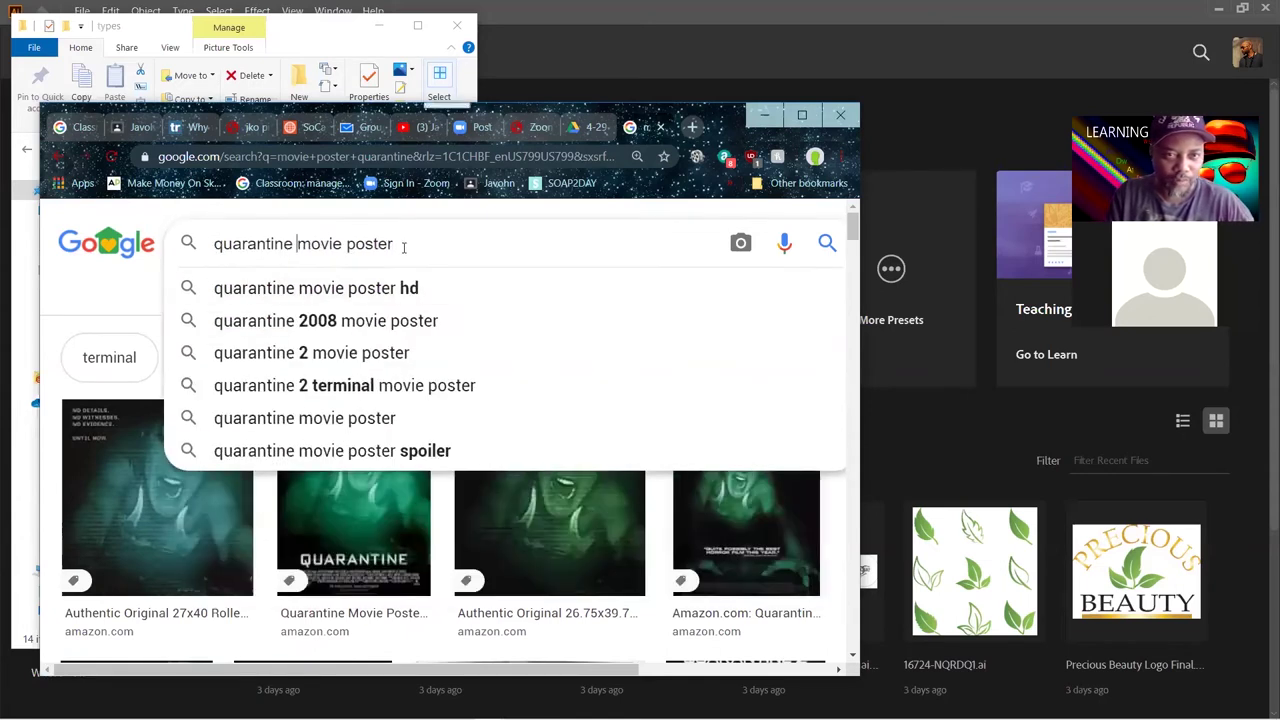
text(s)
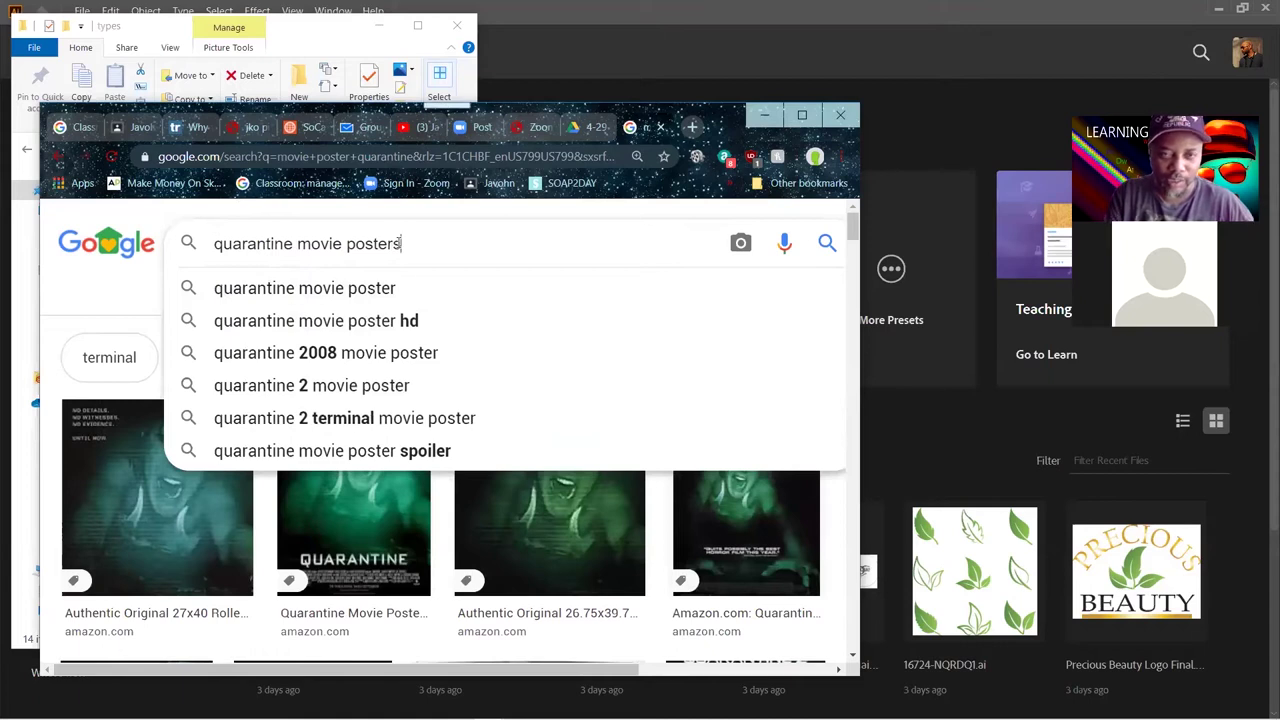
key(Return)
Find the red 28 Weeks Later quarantine poster, view it in a new tab and open its IndieWire source page
scroll(434, 491, down, 1)
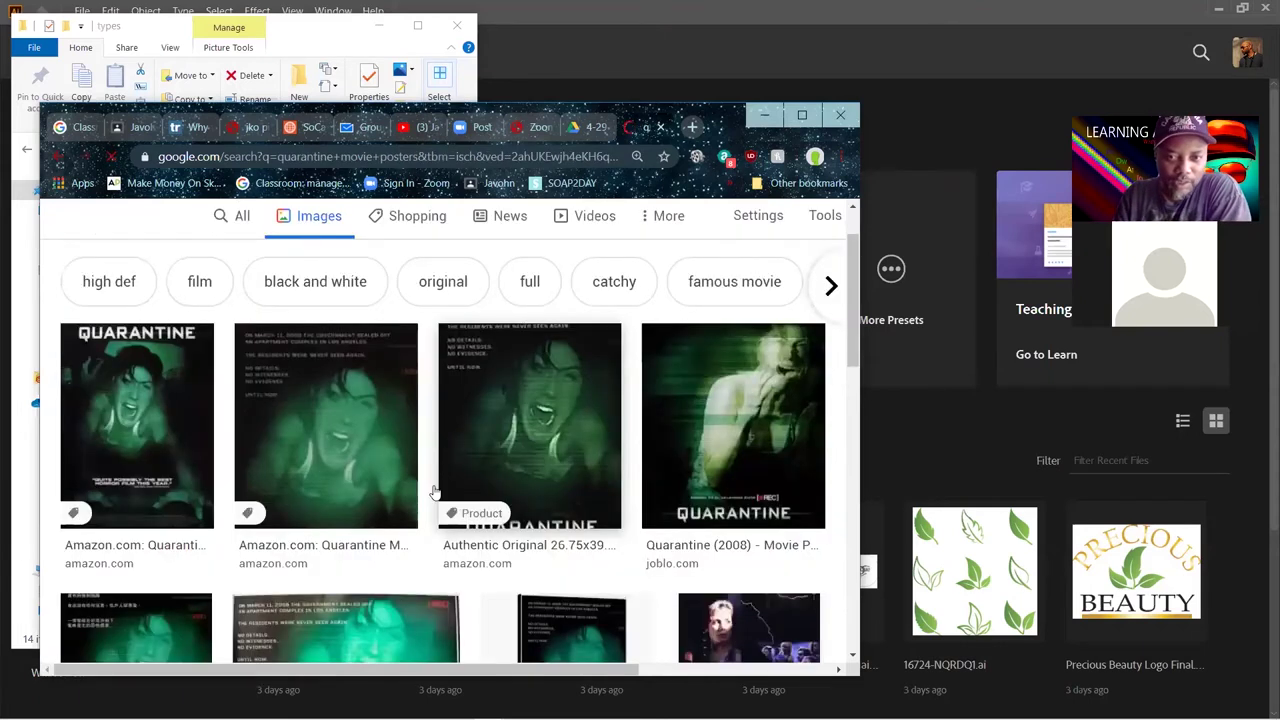
scroll(434, 495, down, 5)
scroll(434, 497, down, 2)
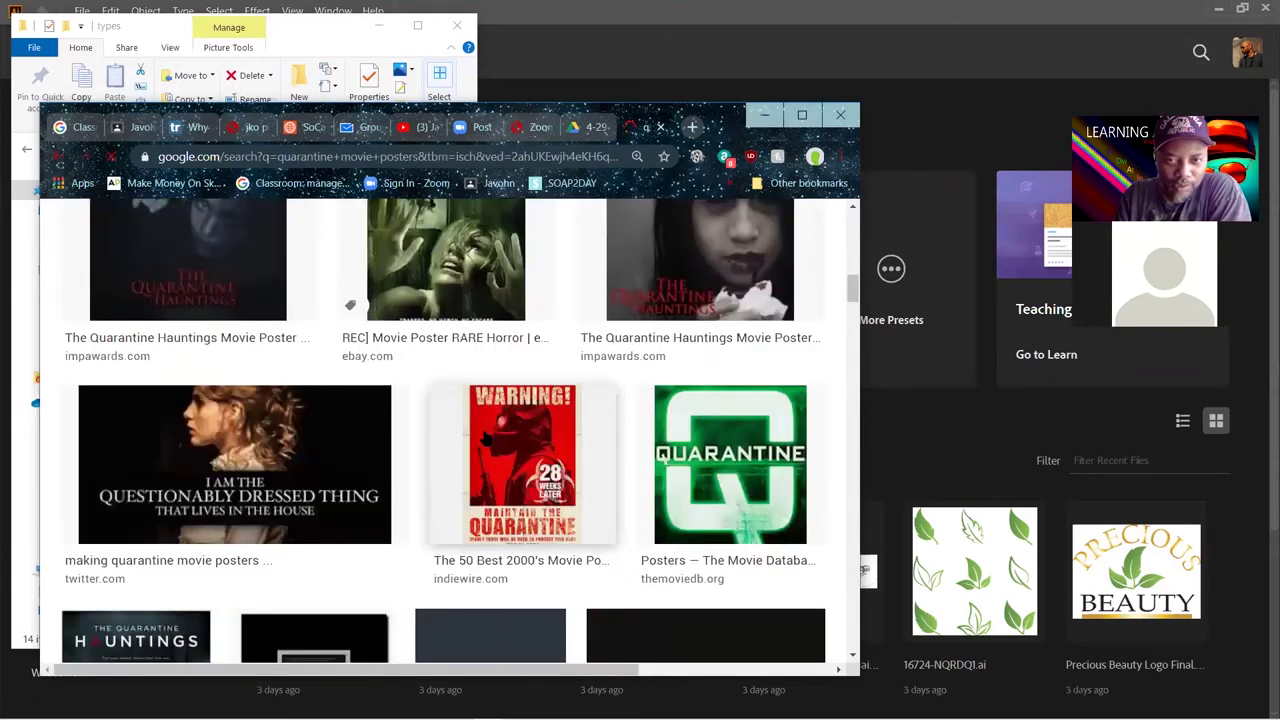
scroll(512, 302, down, 2)
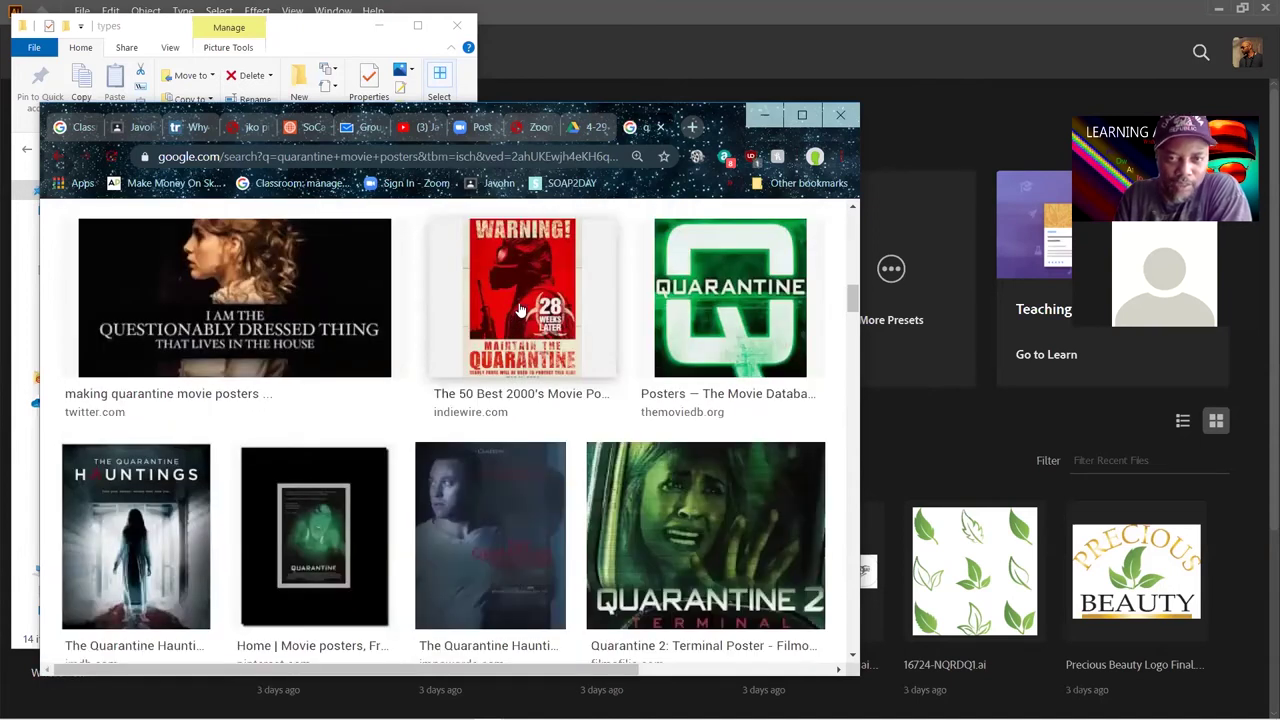
right_click(521, 309)
click(590, 317)
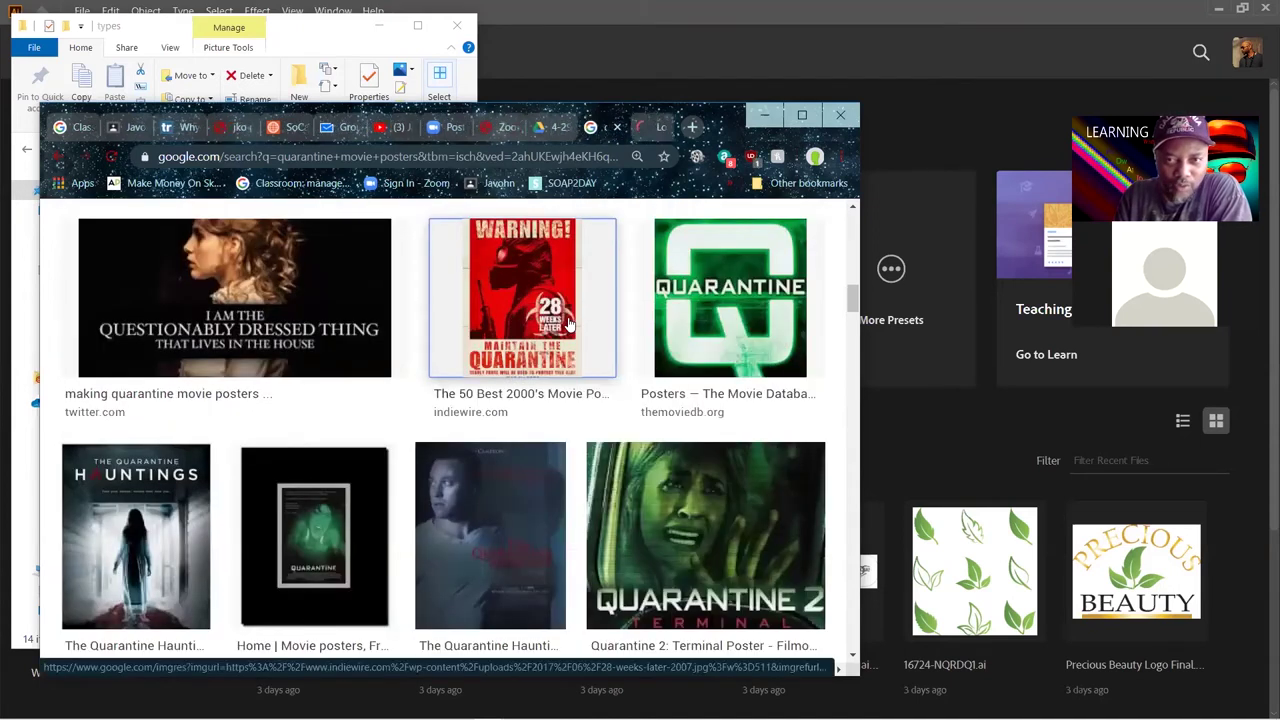
click(518, 300)
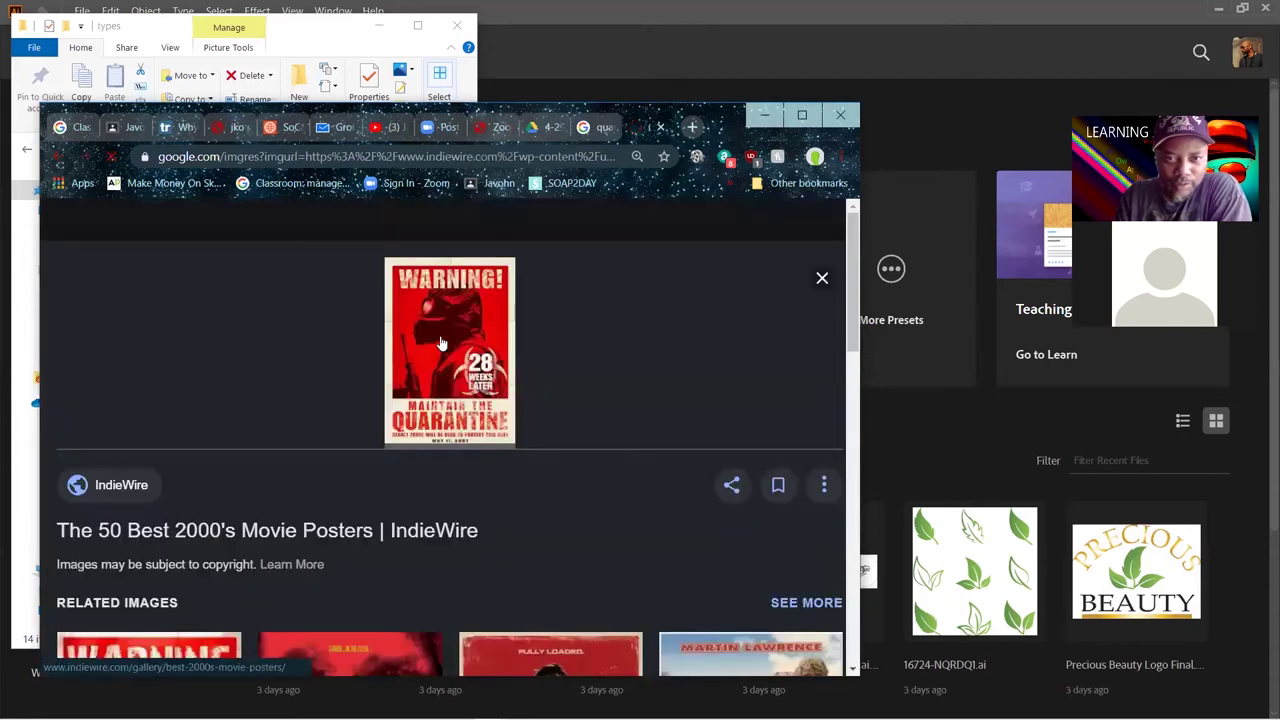
click(443, 343)
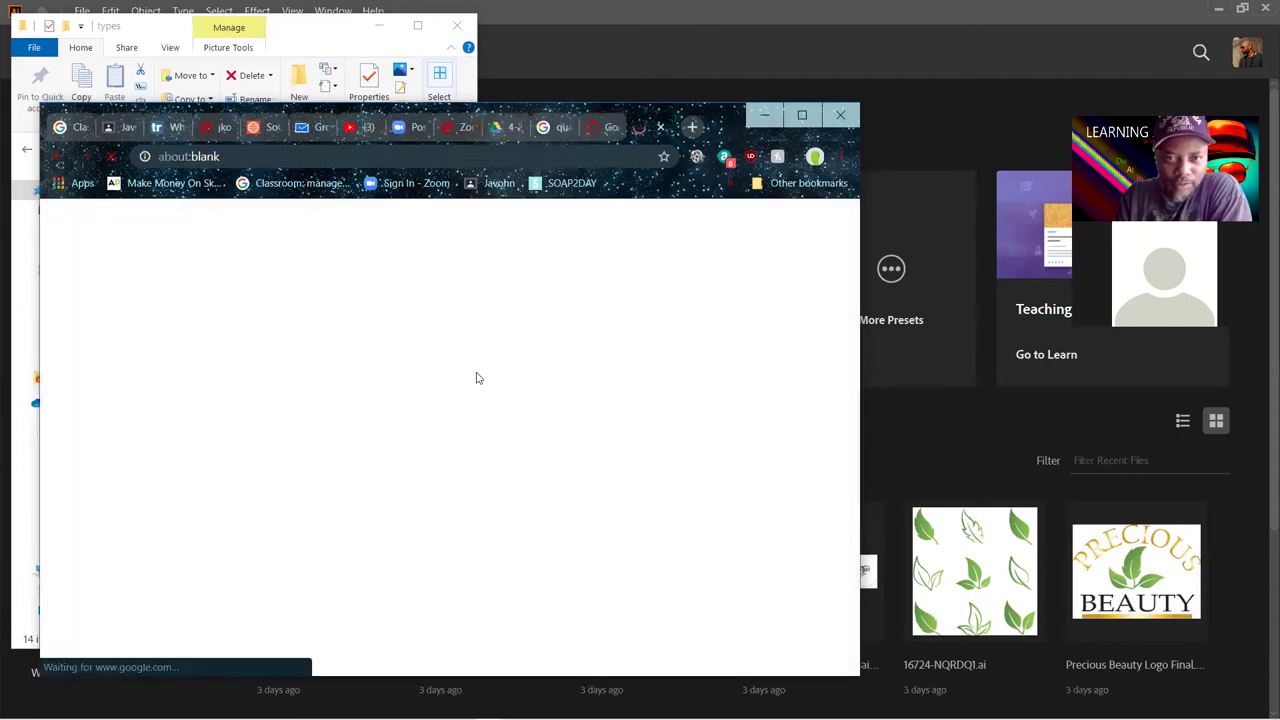
click(600, 128)
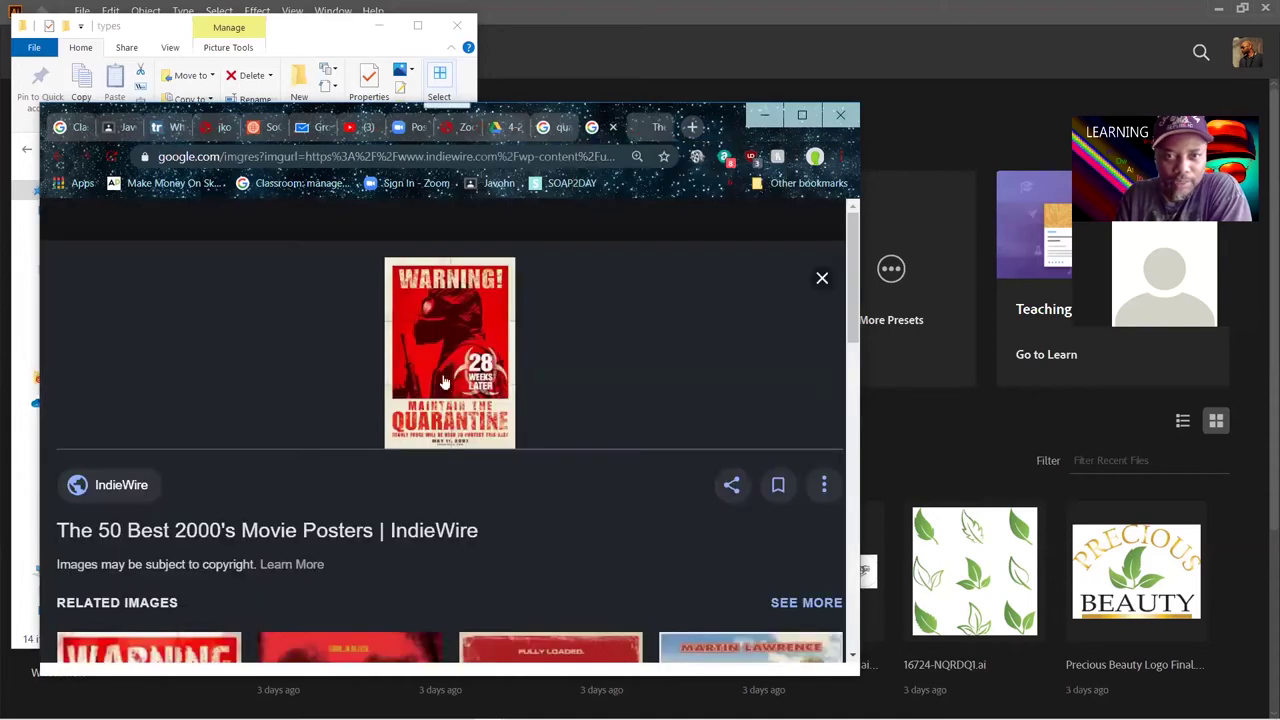
Return to the quarantine movie posters image results and look through more of the posters
click(565, 127)
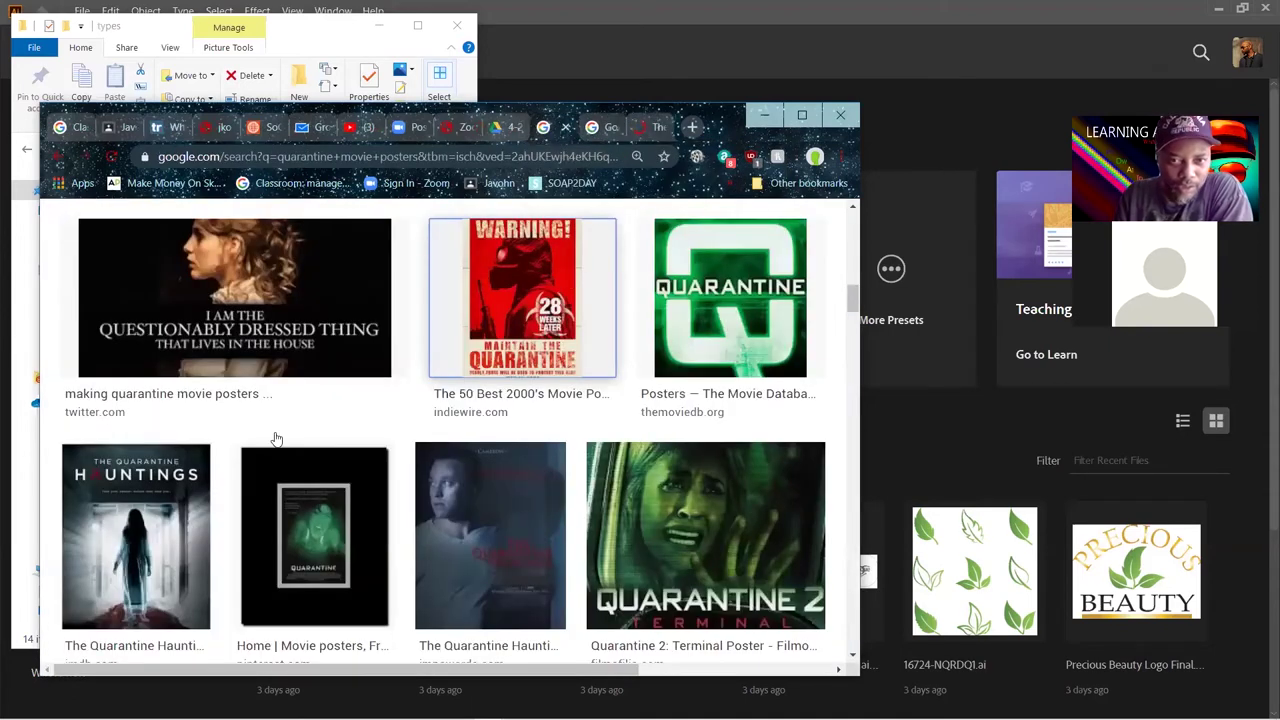
scroll(275, 460, down, 3)
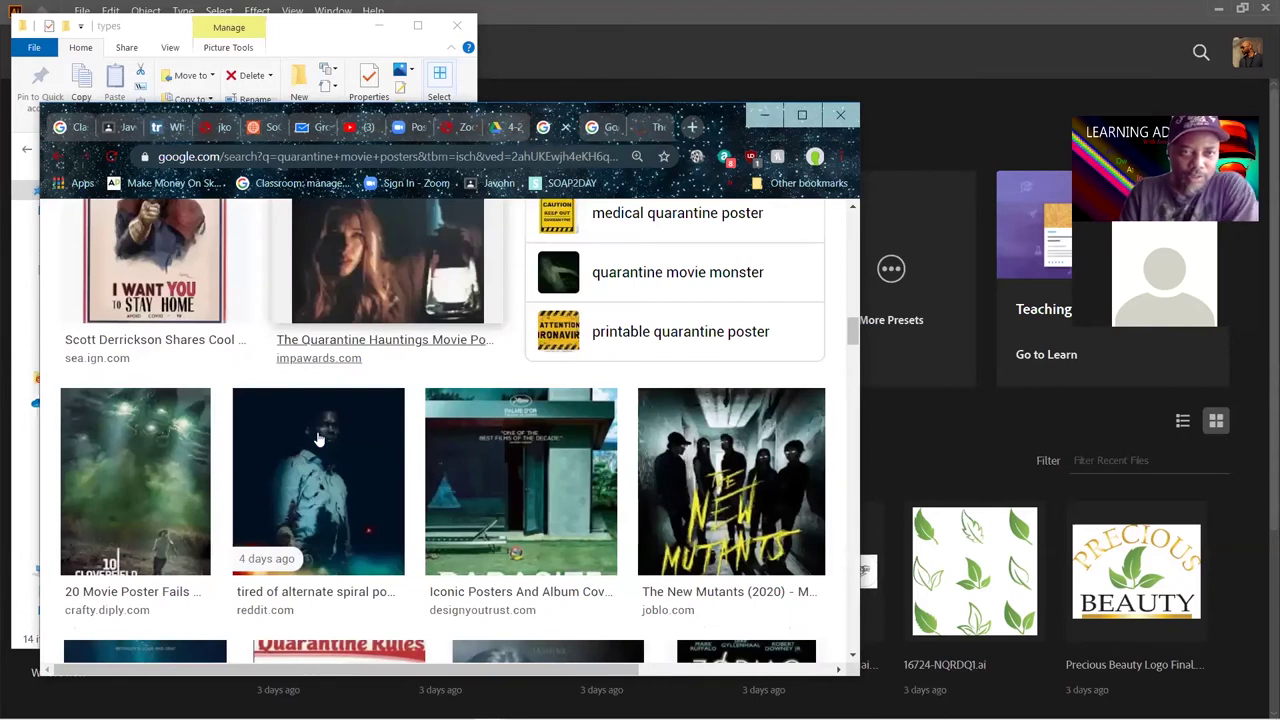
scroll(325, 425, up, 5)
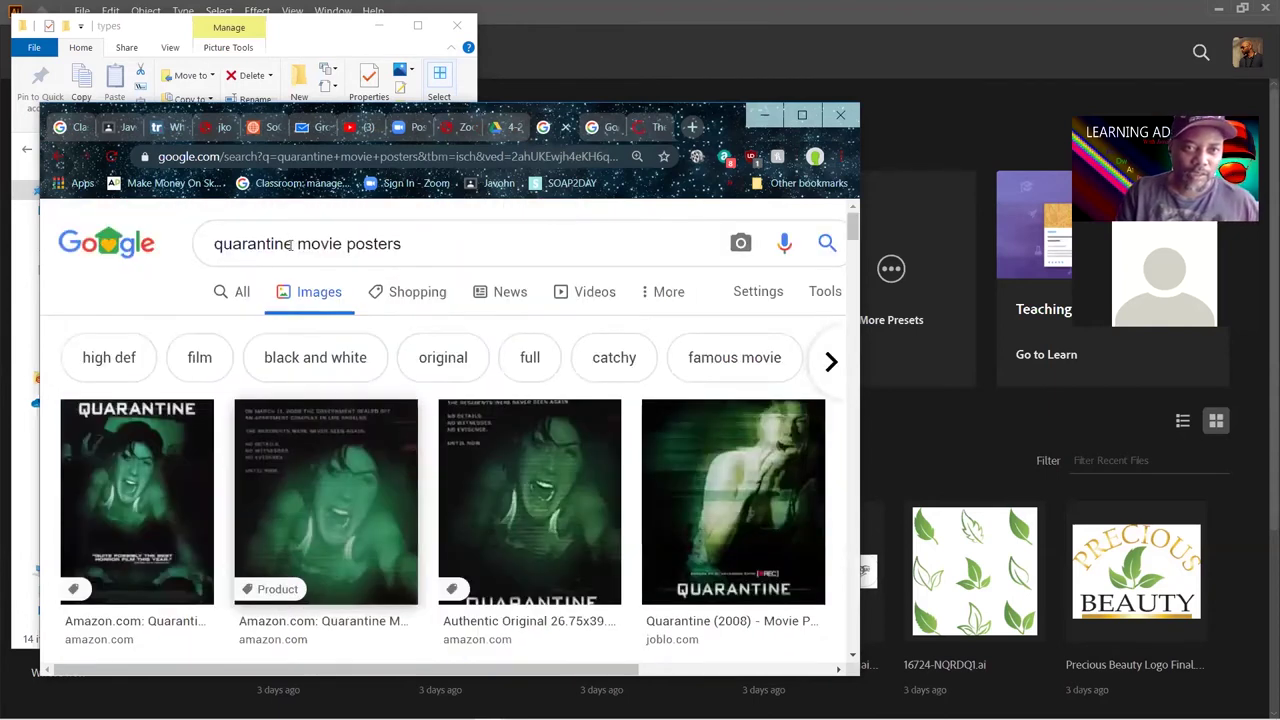
Search images for "trapped movie posters" and examine the blue Trapped poster of a man peering over a wall
double_click(172, 262)
text(trapped)
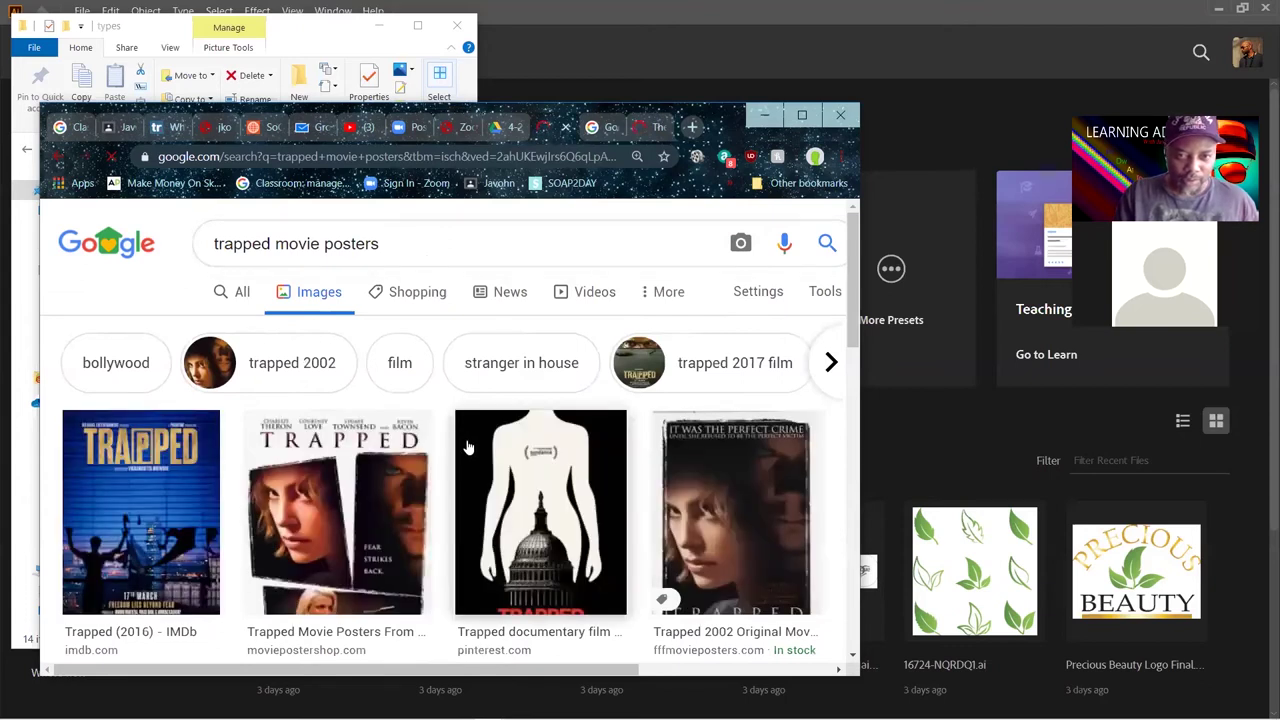
scroll(467, 447, down, 4)
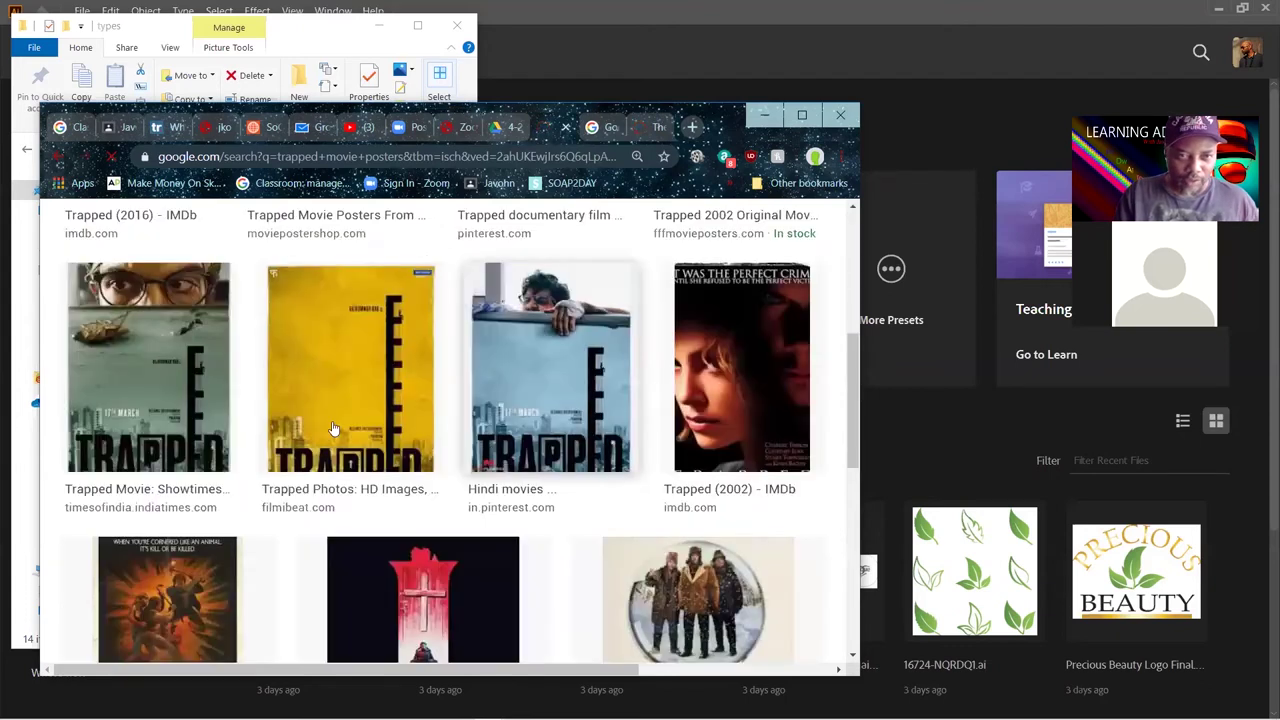
click(550, 386)
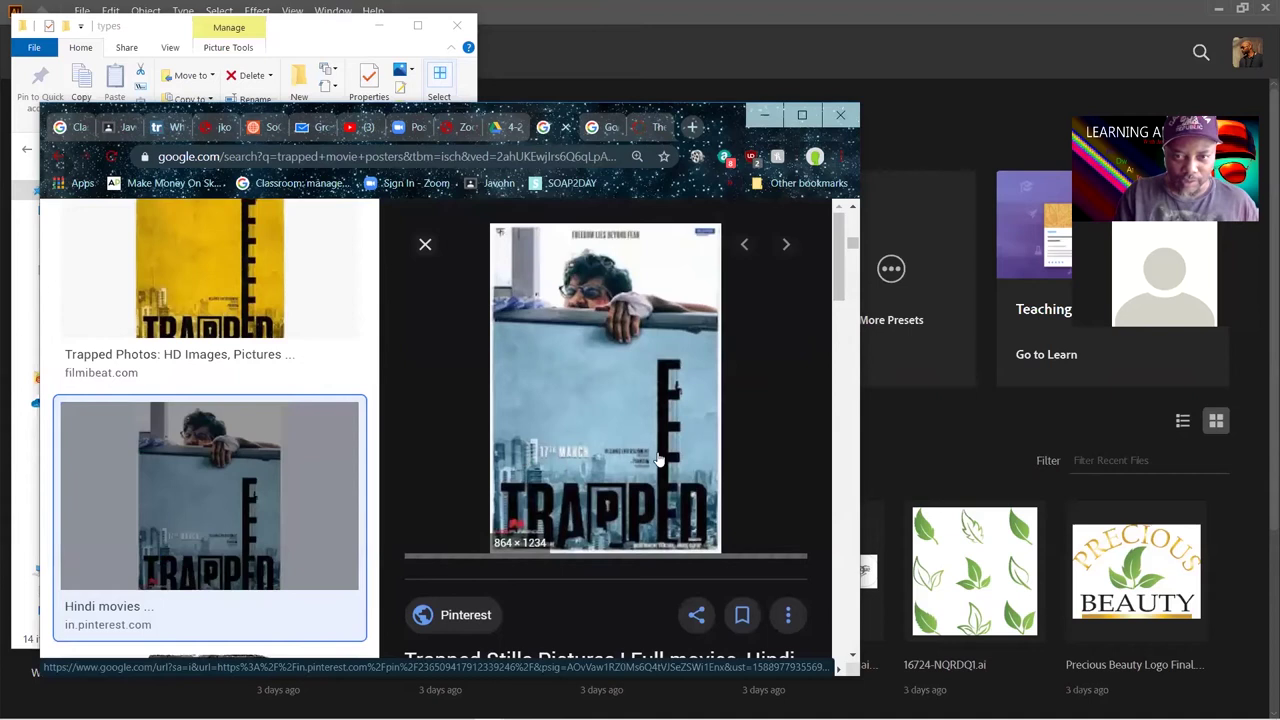
scroll(612, 472, down, 2)
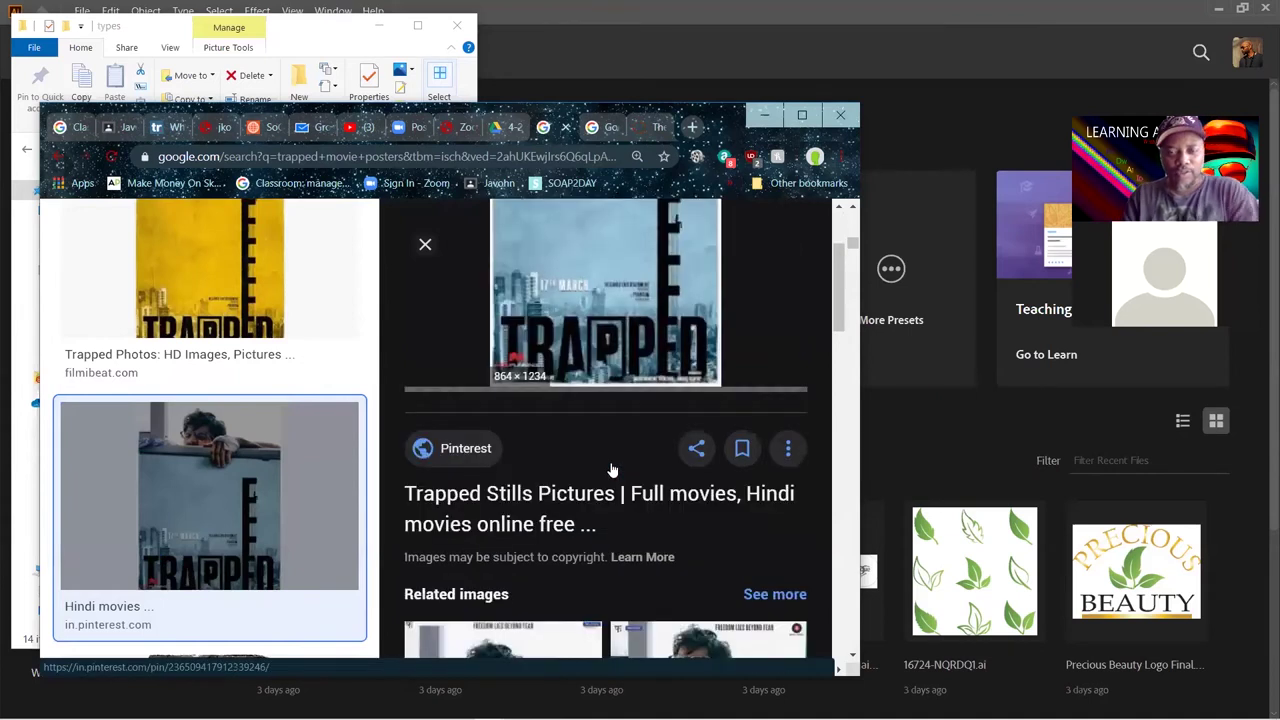
scroll(618, 472, up, 2)
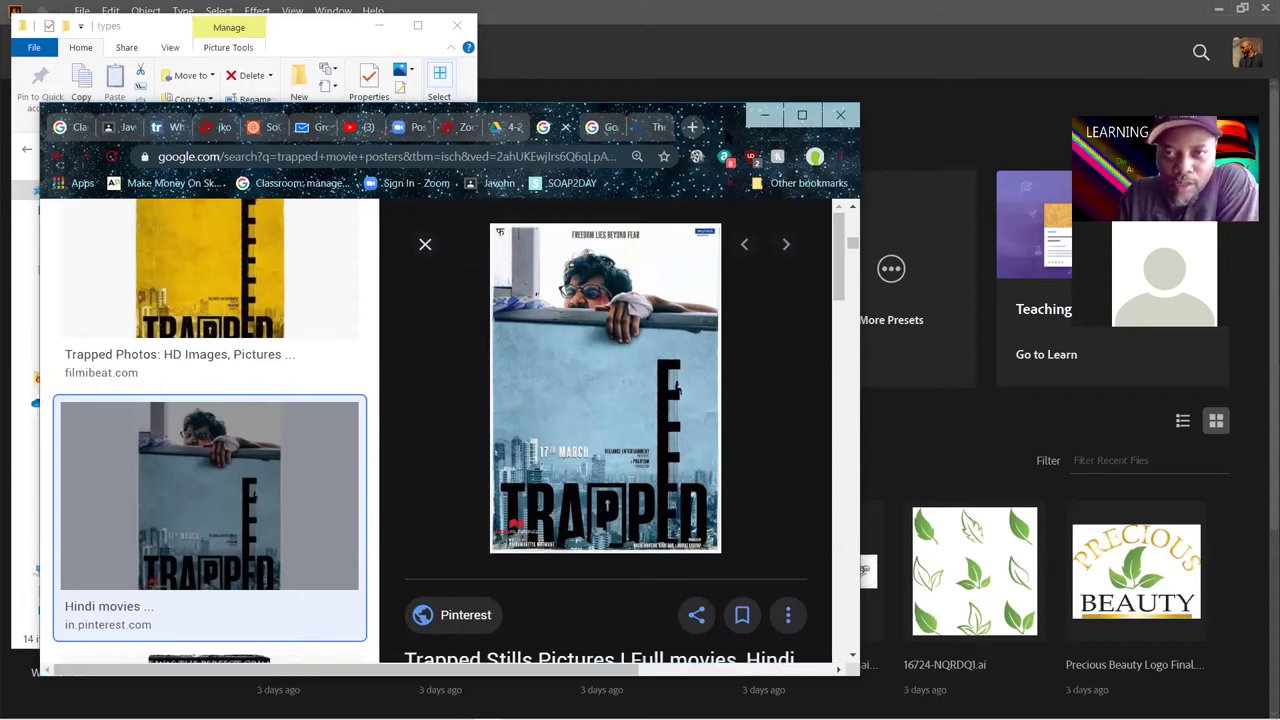
Leave the browser and create a new Letter print document in Illustrator with inches as units, 8.5 x 11 in portrait
click(760, 116)
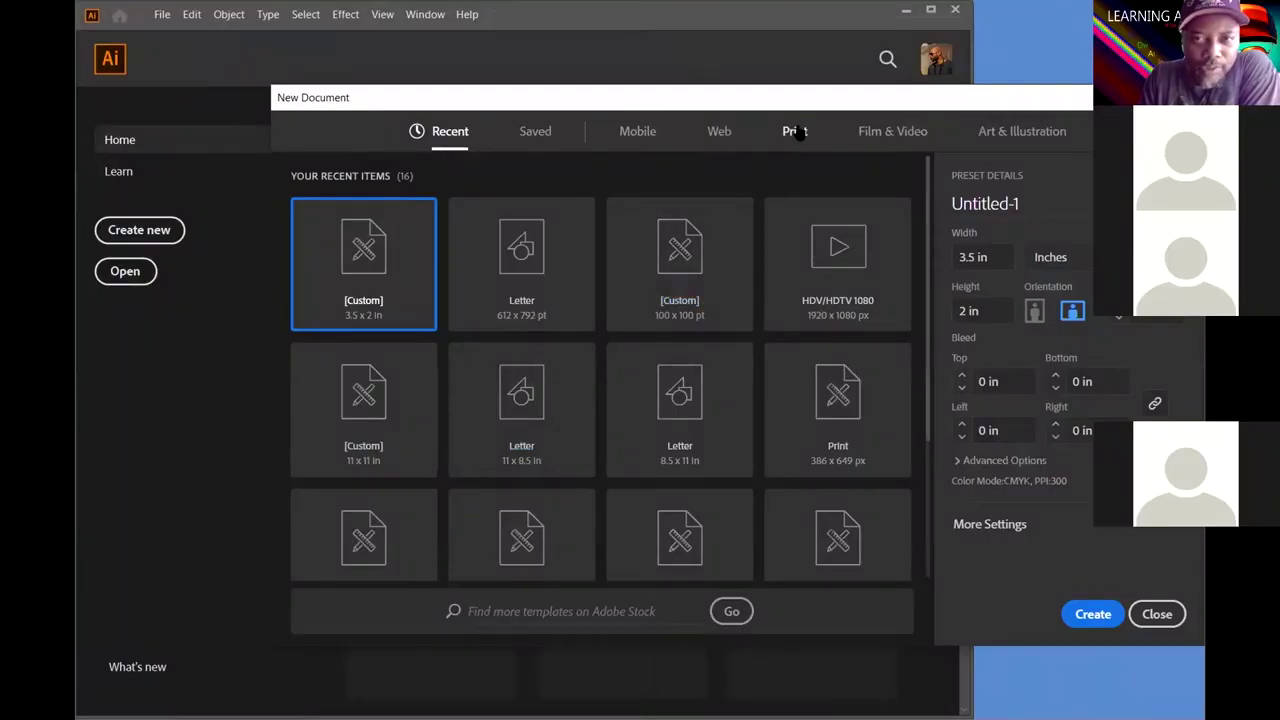
click(797, 133)
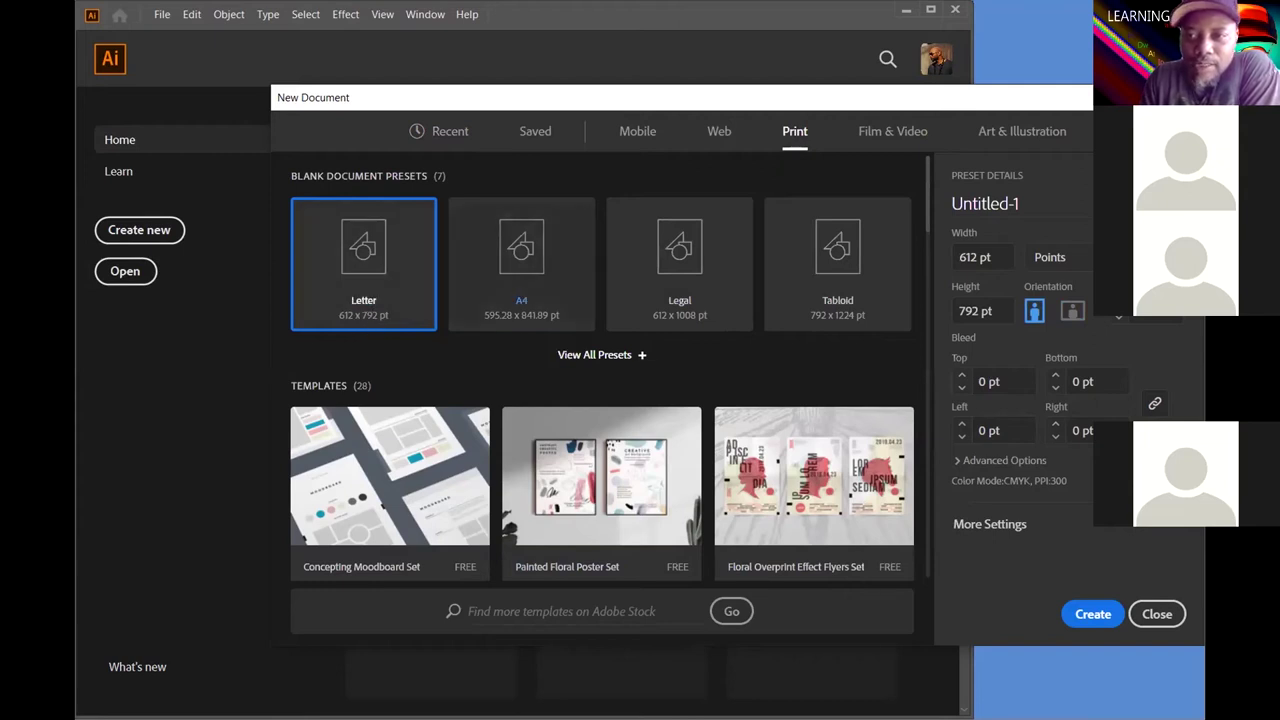
click(1050, 257)
click(1050, 345)
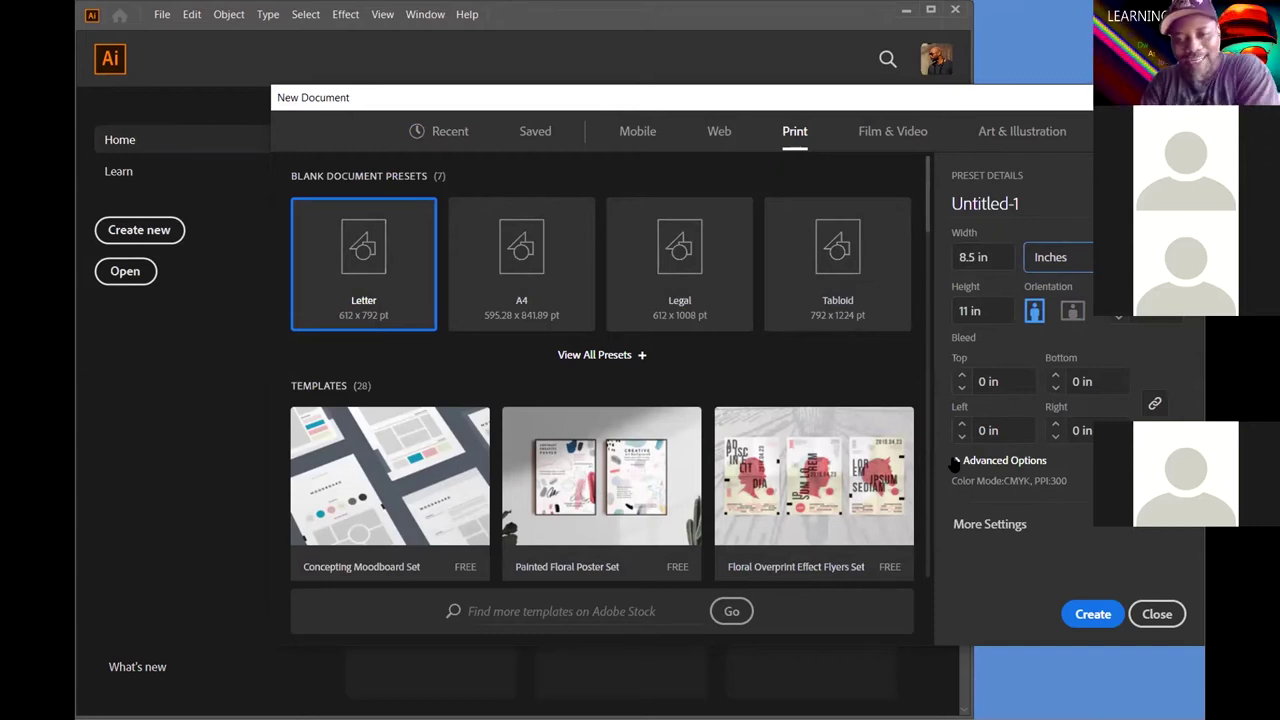
click(1080, 614)
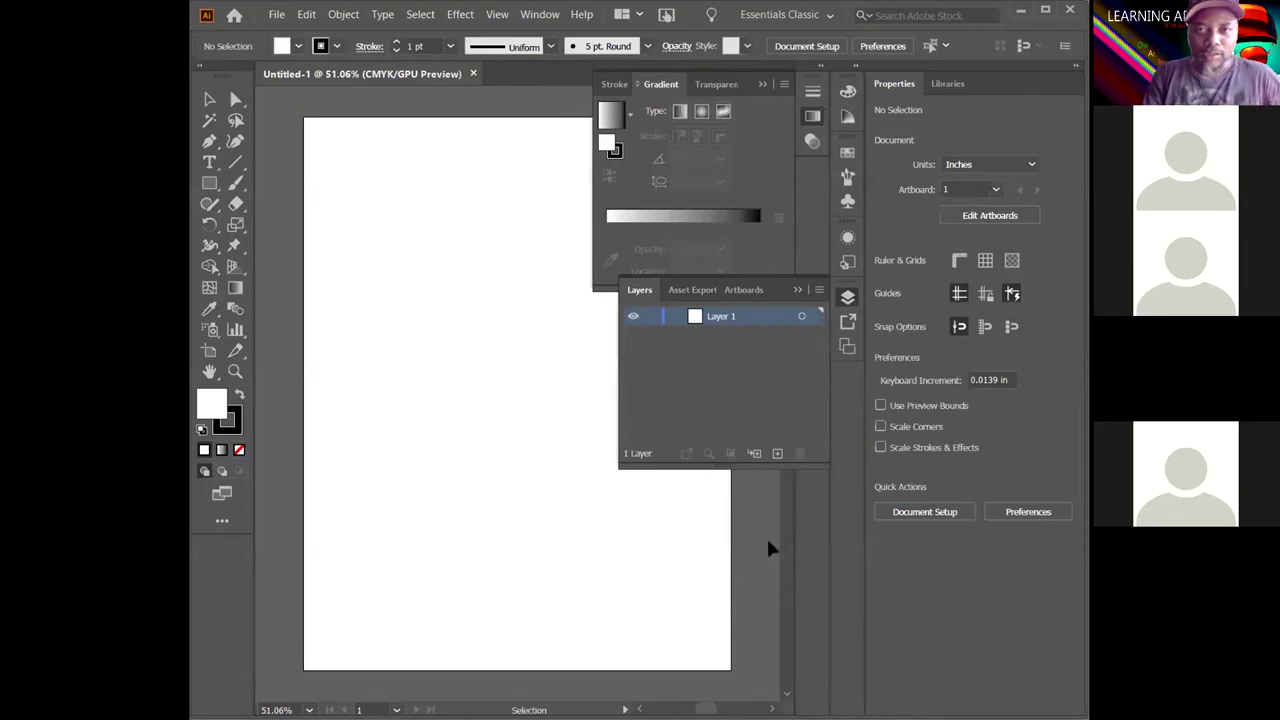
Reset the Essentials Classic workspace to its default layout
click(539, 14)
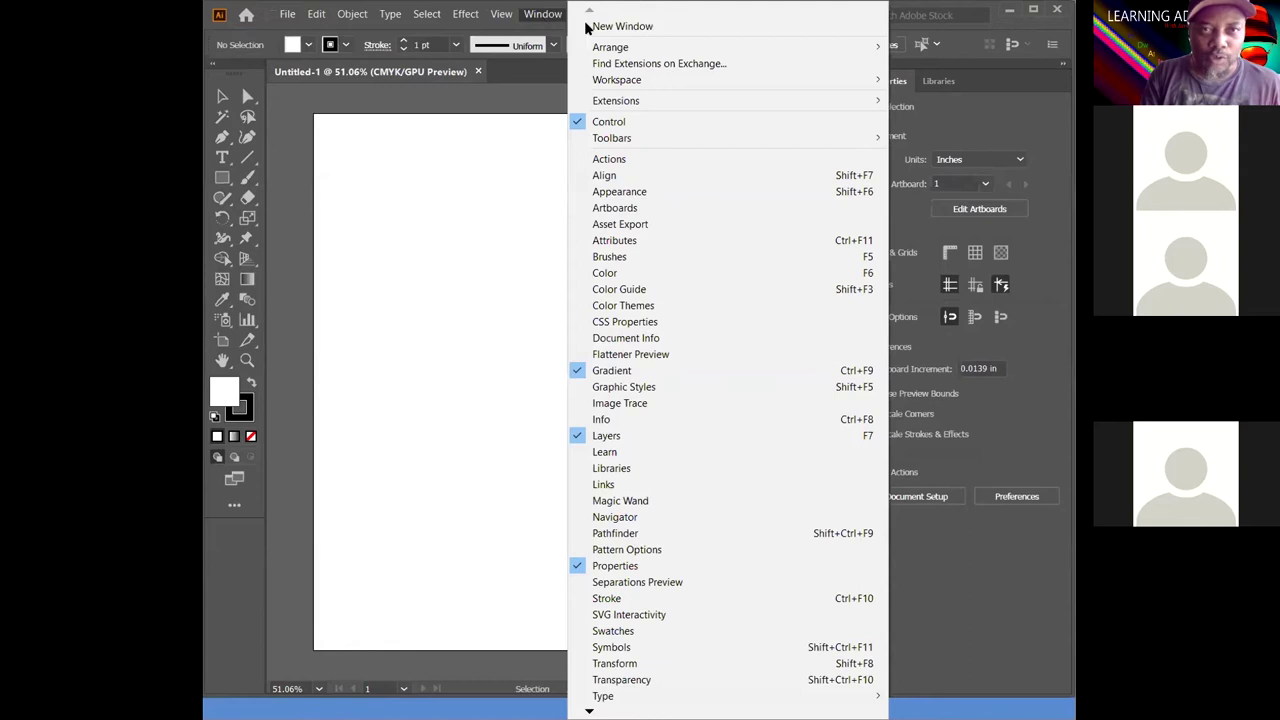
mouse_move(650, 82)
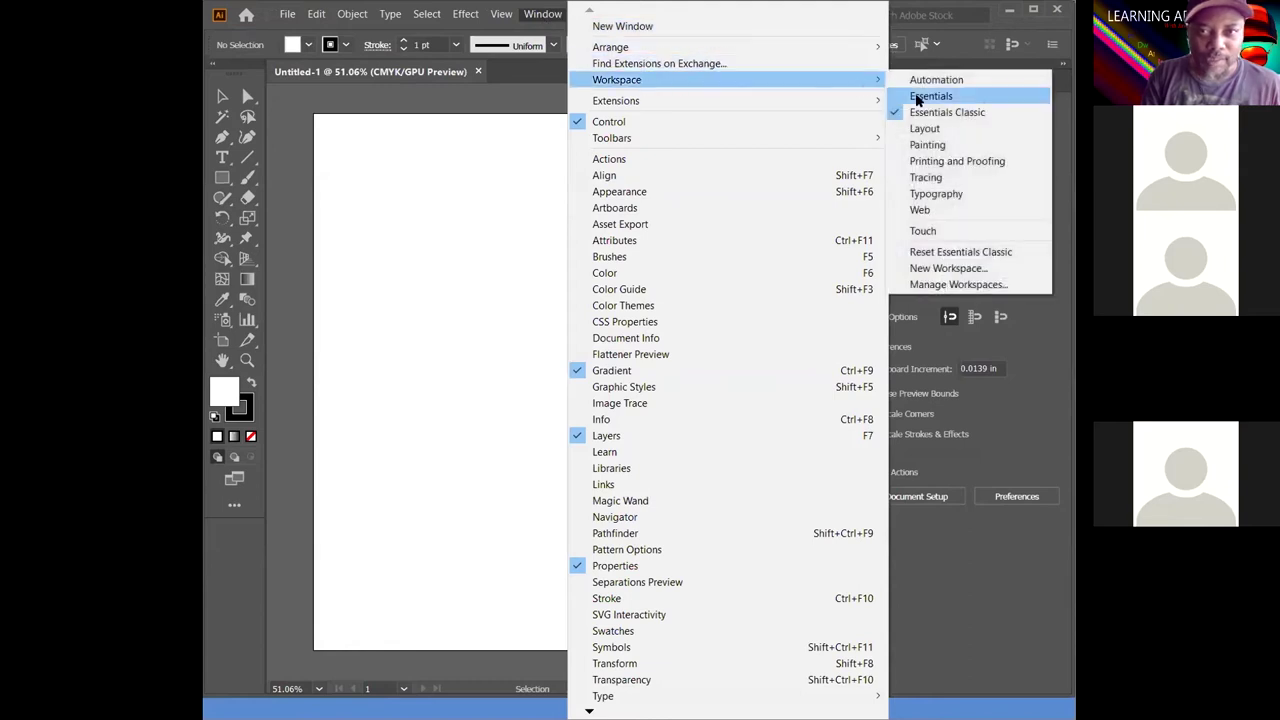
click(995, 253)
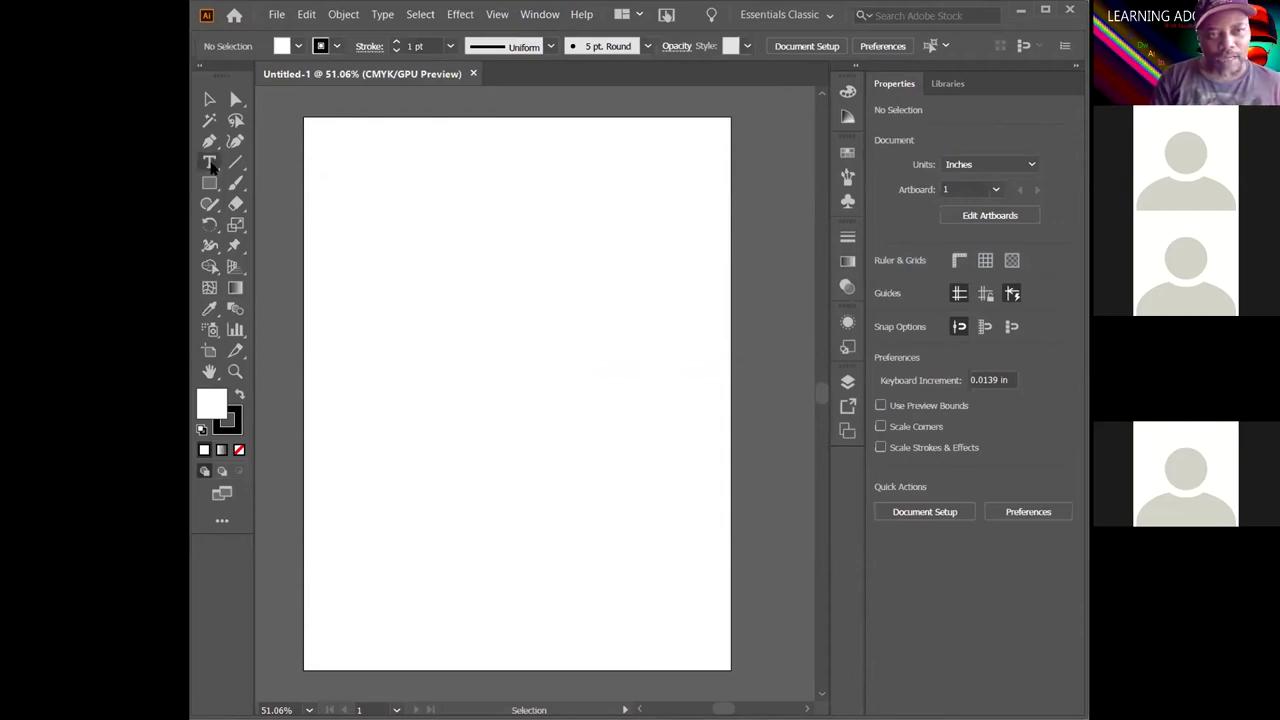
Add the point text "My Movie" near the top centre of the page
click(506, 157)
text(M)
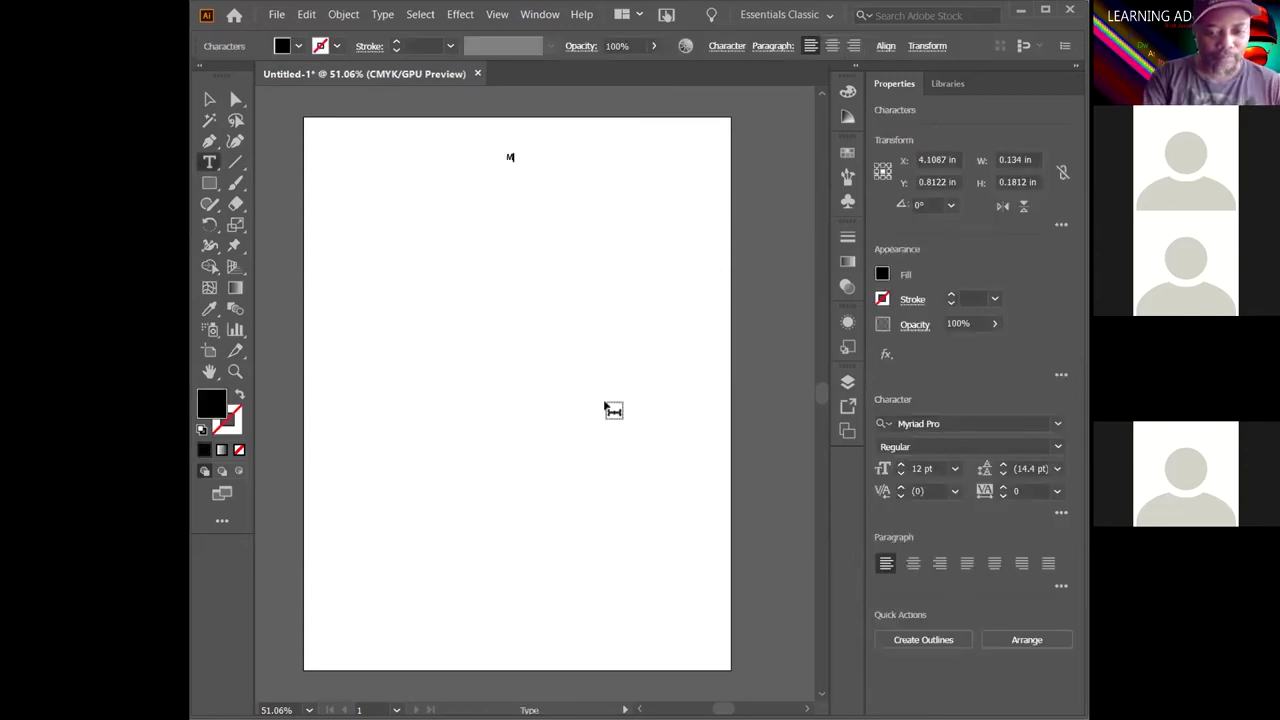
text(Y Mov)
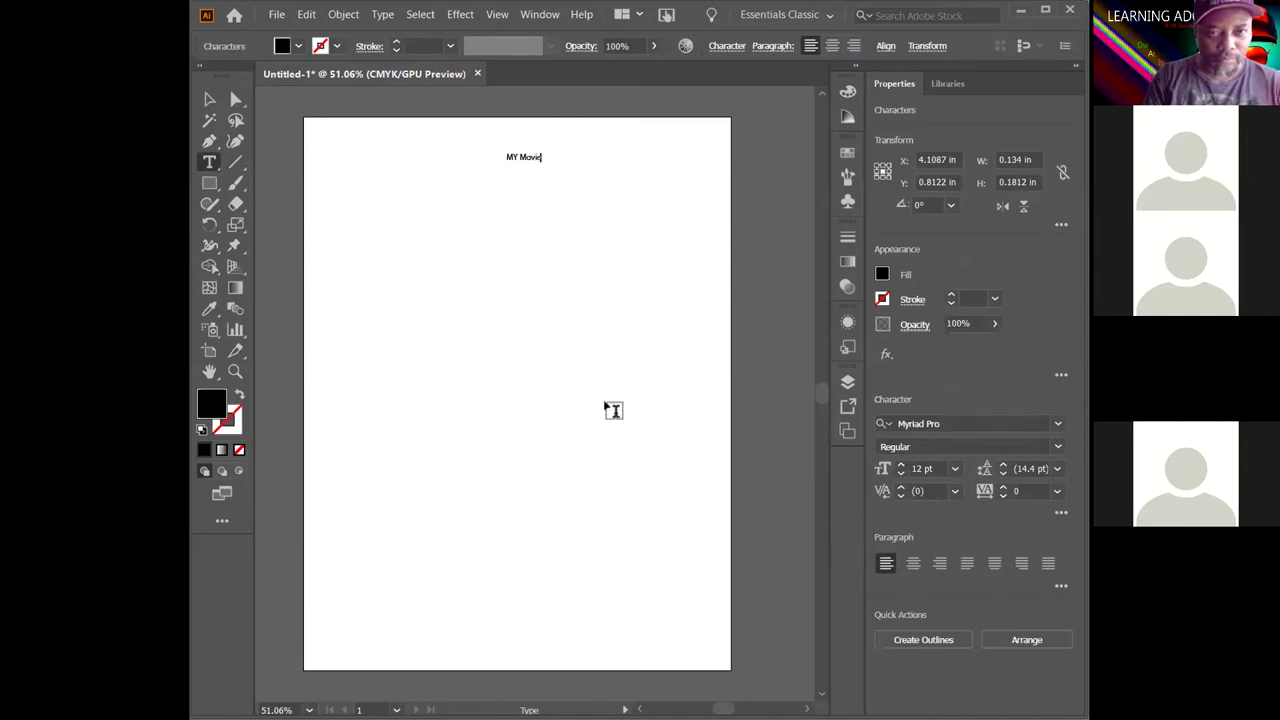
text(ie)
click(517, 156)
key(BackSpace)
text(y)
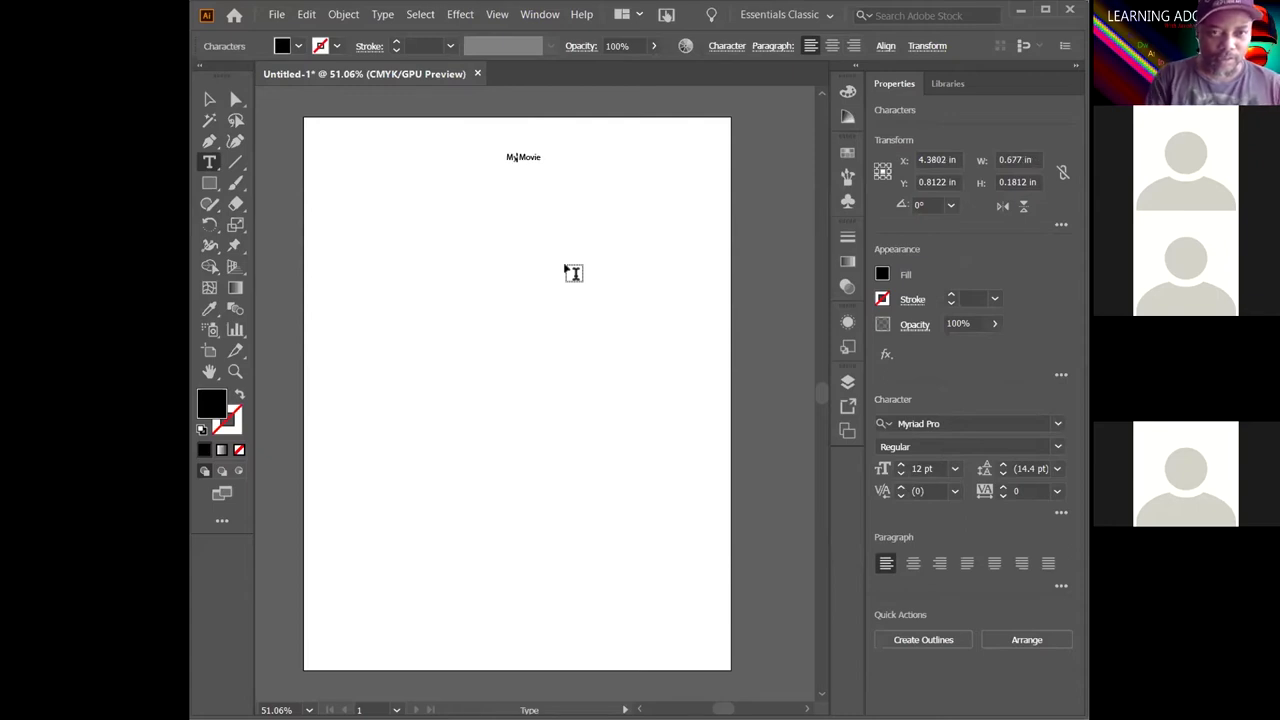
Scale the My Movie title to about 6.8 in wide and 1.9 in high and move it to the lower part of the page
click(209, 99)
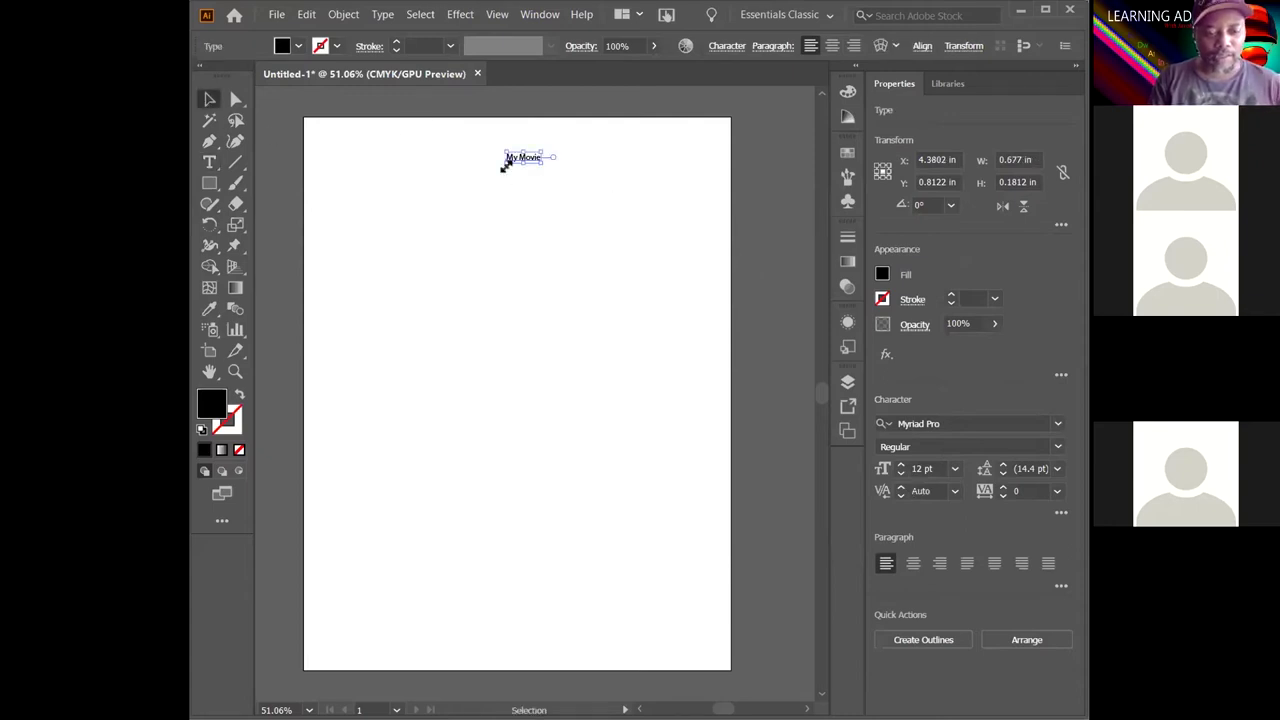
drag(506, 166, 314, 297)
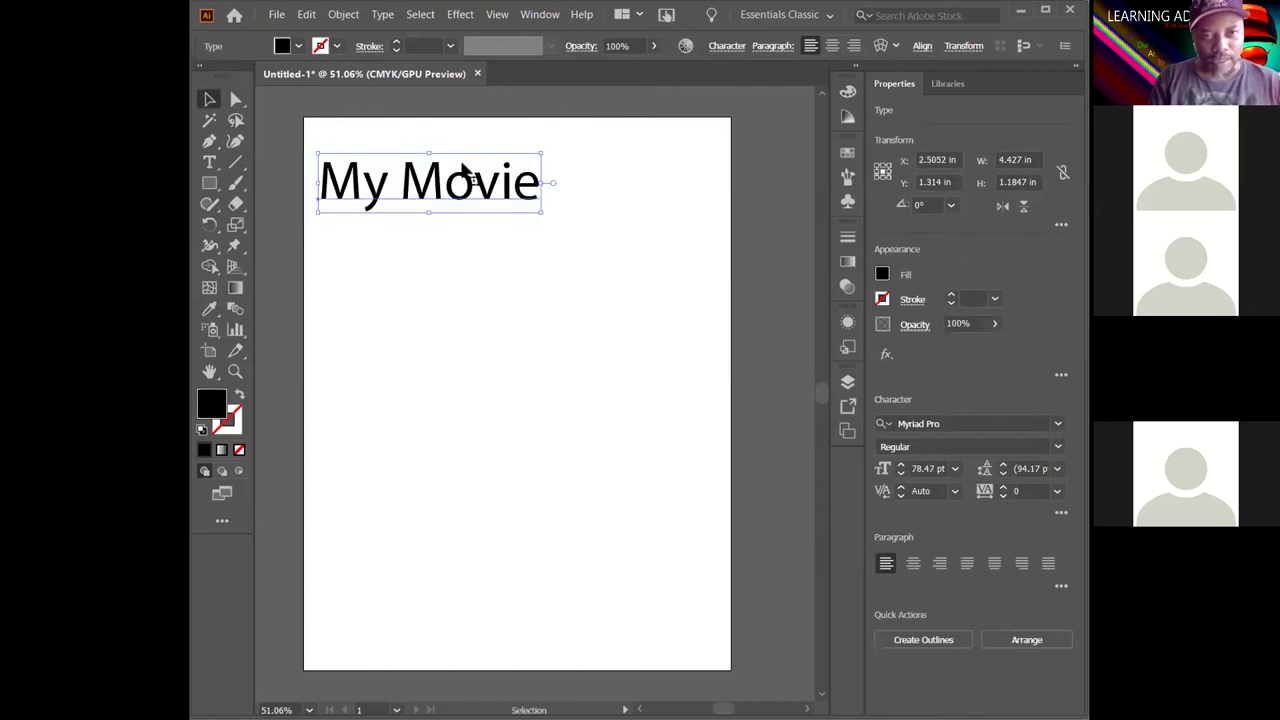
drag(537, 206, 700, 284)
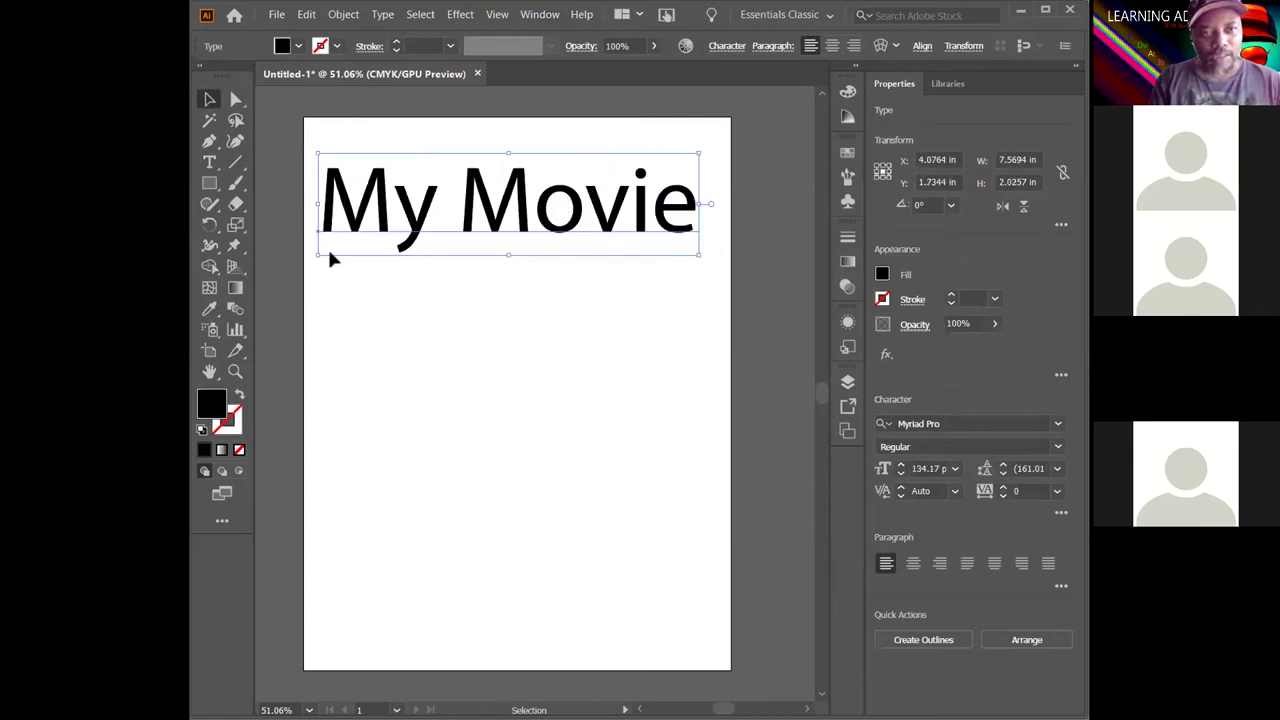
mouse_move(319, 255)
mouse_down()
mouse_move(372, 246)
mouse_move(343, 247)
mouse_up()
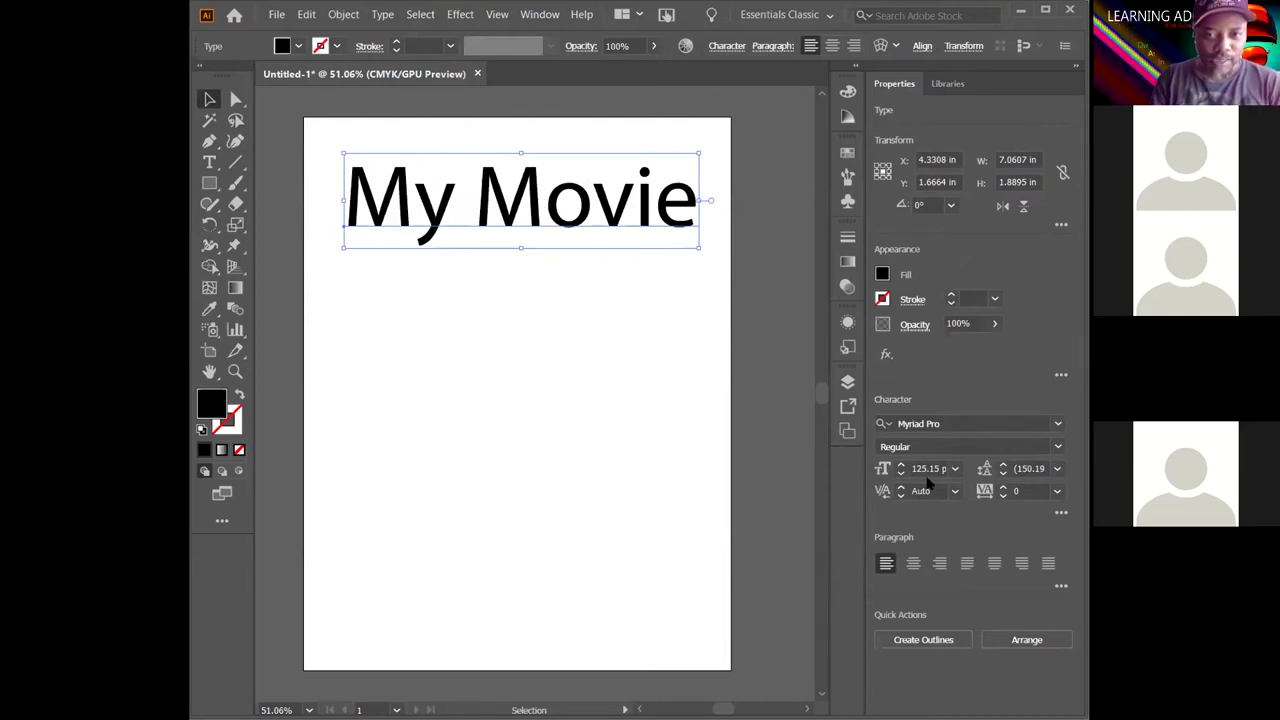
mouse_move(695, 247)
mouse_down()
mouse_move(650, 233)
mouse_move(687, 255)
mouse_up()
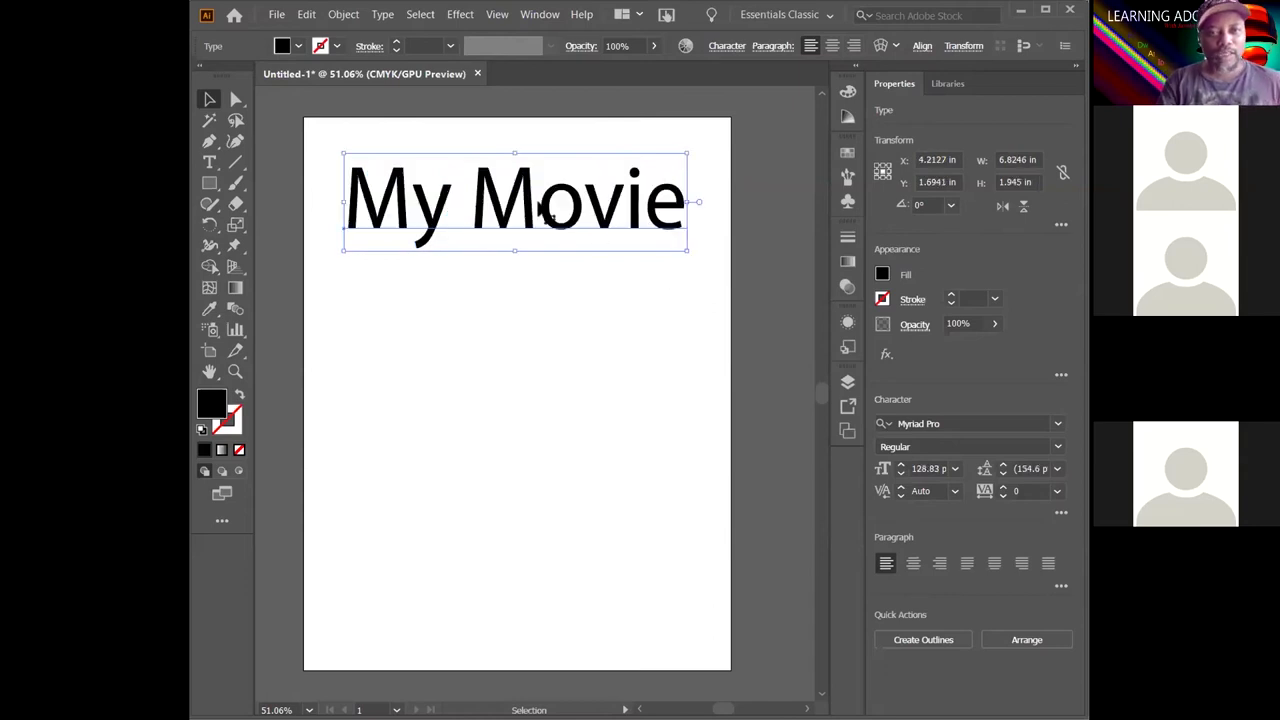
drag(534, 206, 543, 503)
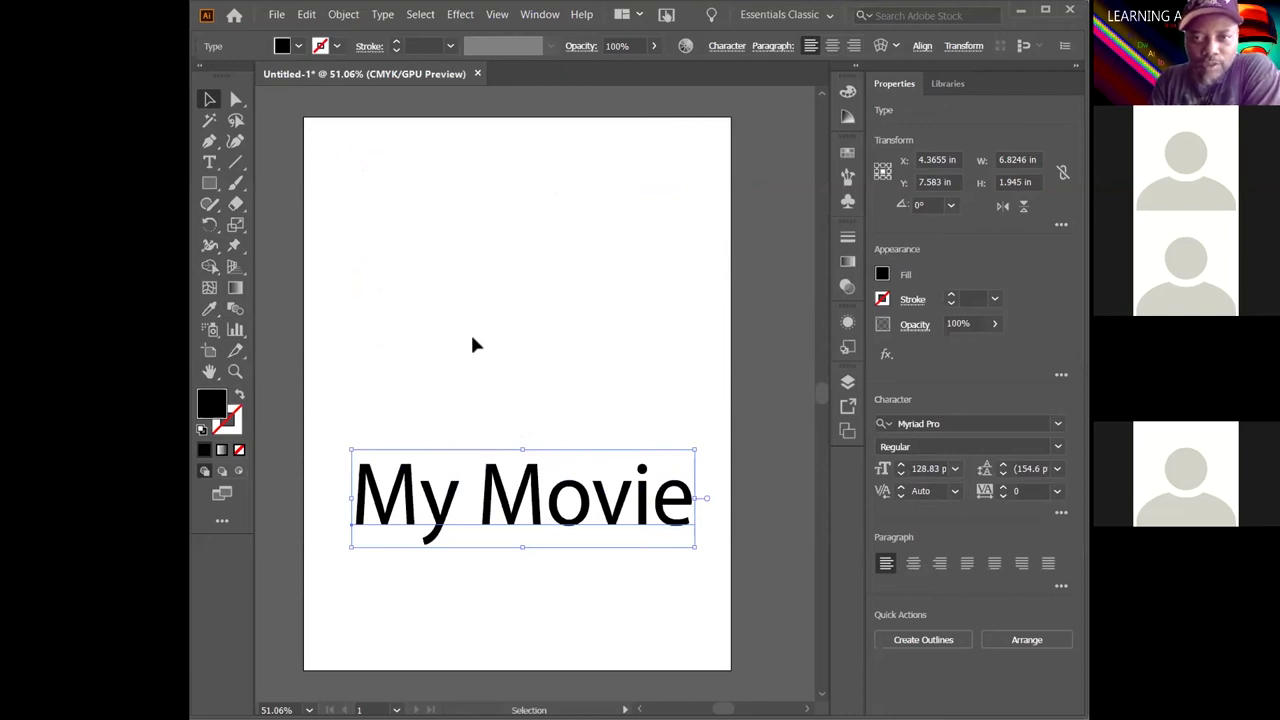
Show the document's layers, add a new layer above Layer 1 and delete it again
click(847, 384)
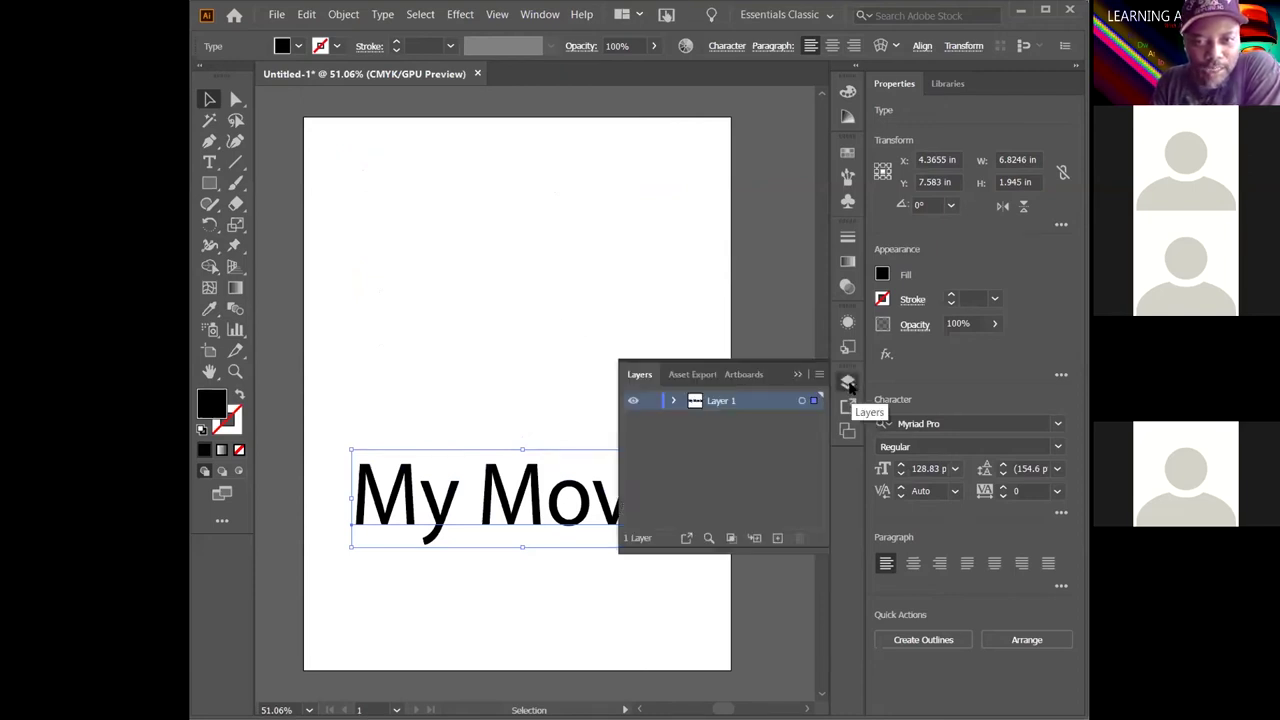
click(776, 538)
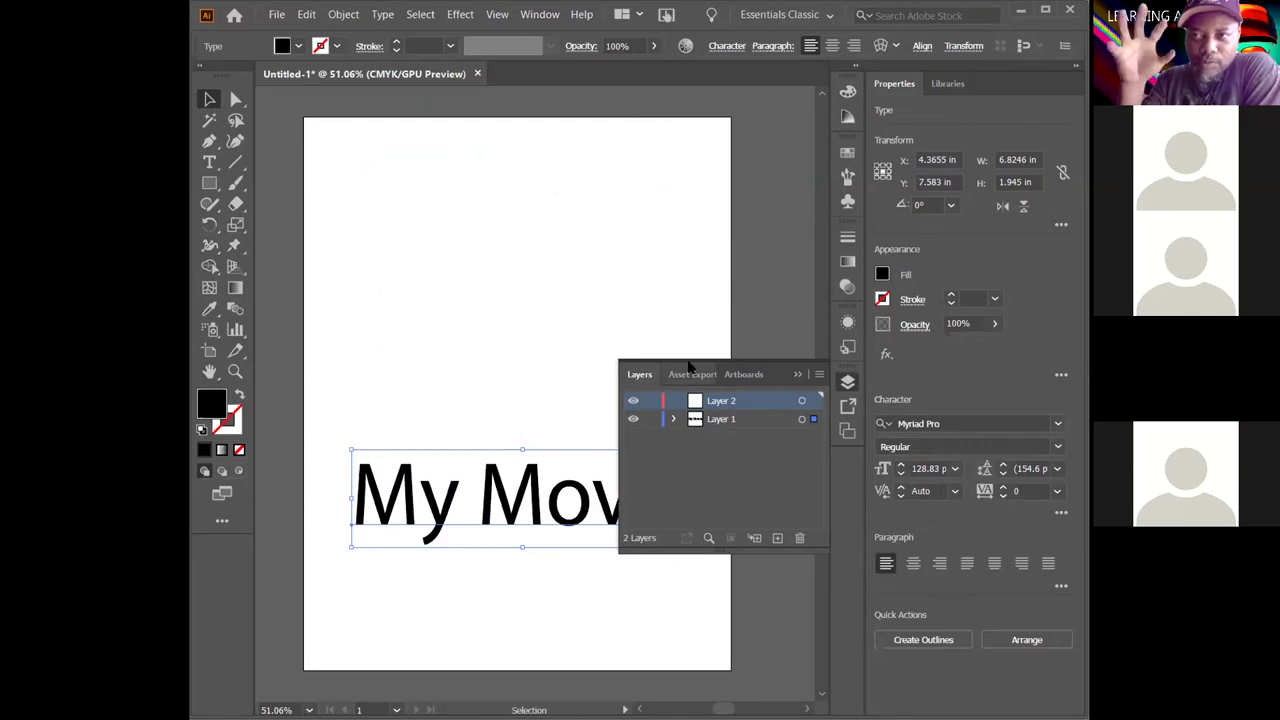
click(799, 538)
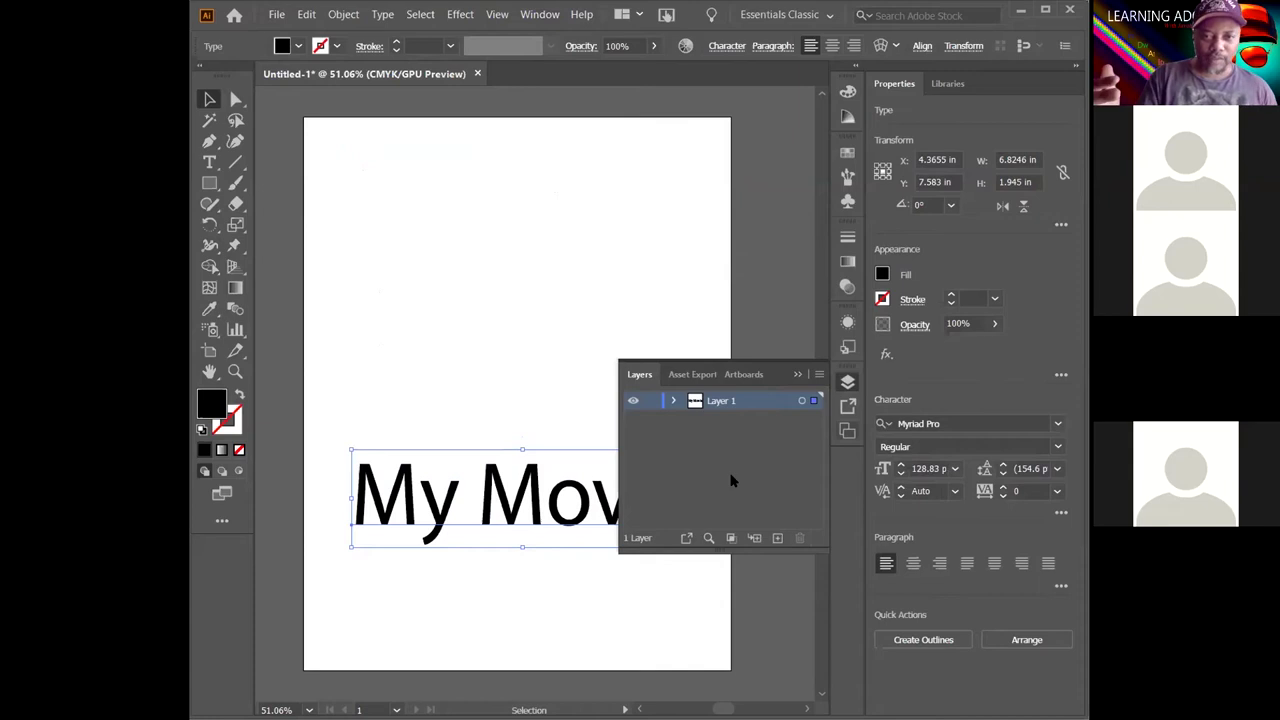
Expand Layer 1 to examine the title object nested inside it, and collapse the layer again
click(675, 400)
click(731, 420)
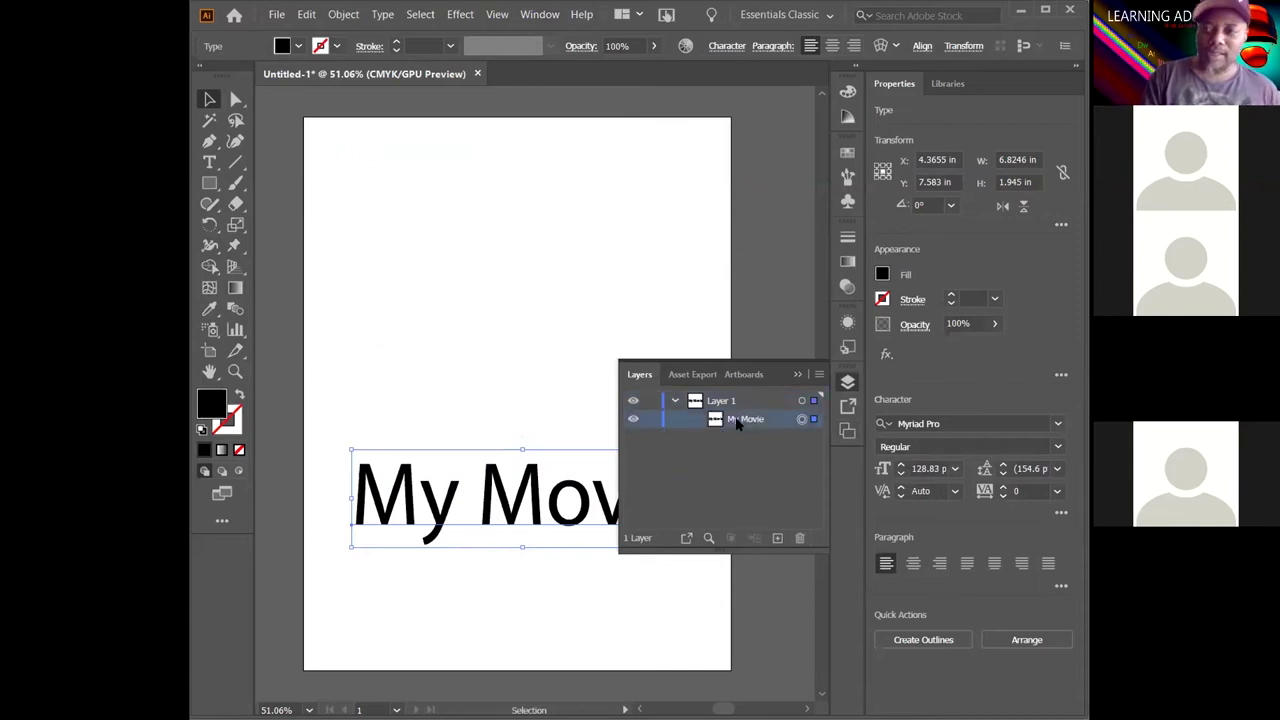
click(673, 400)
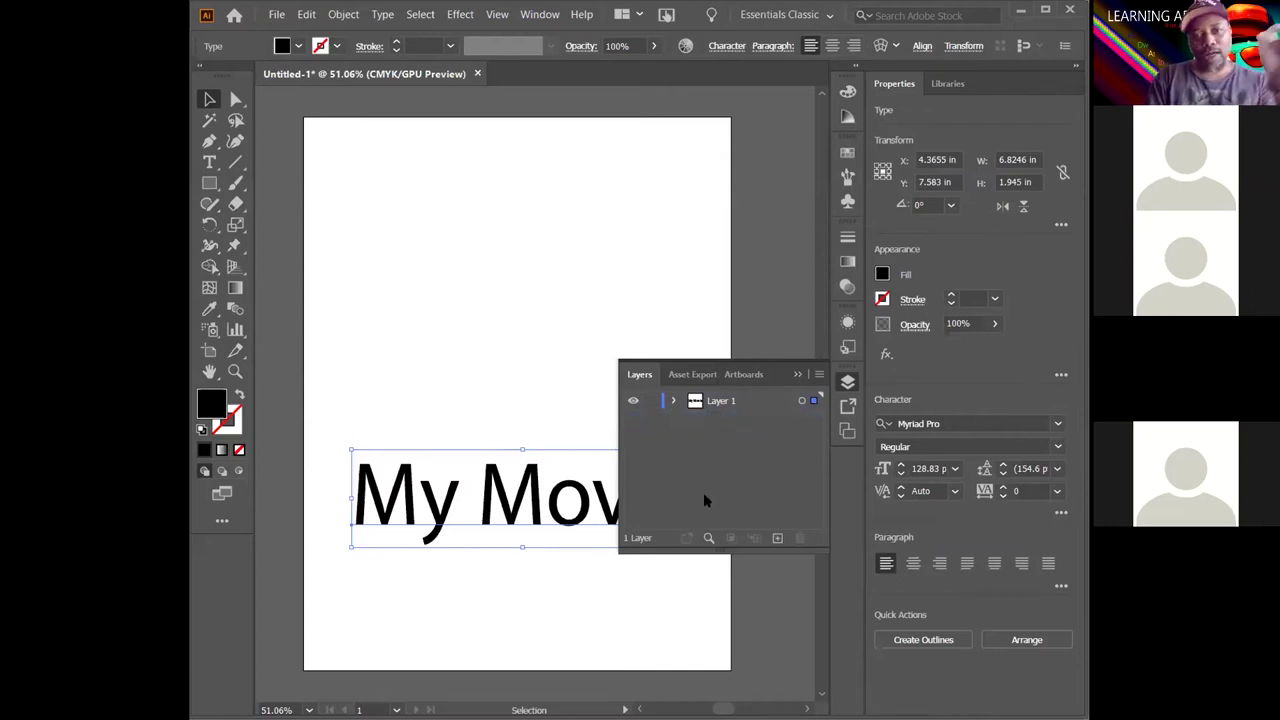
click(674, 400)
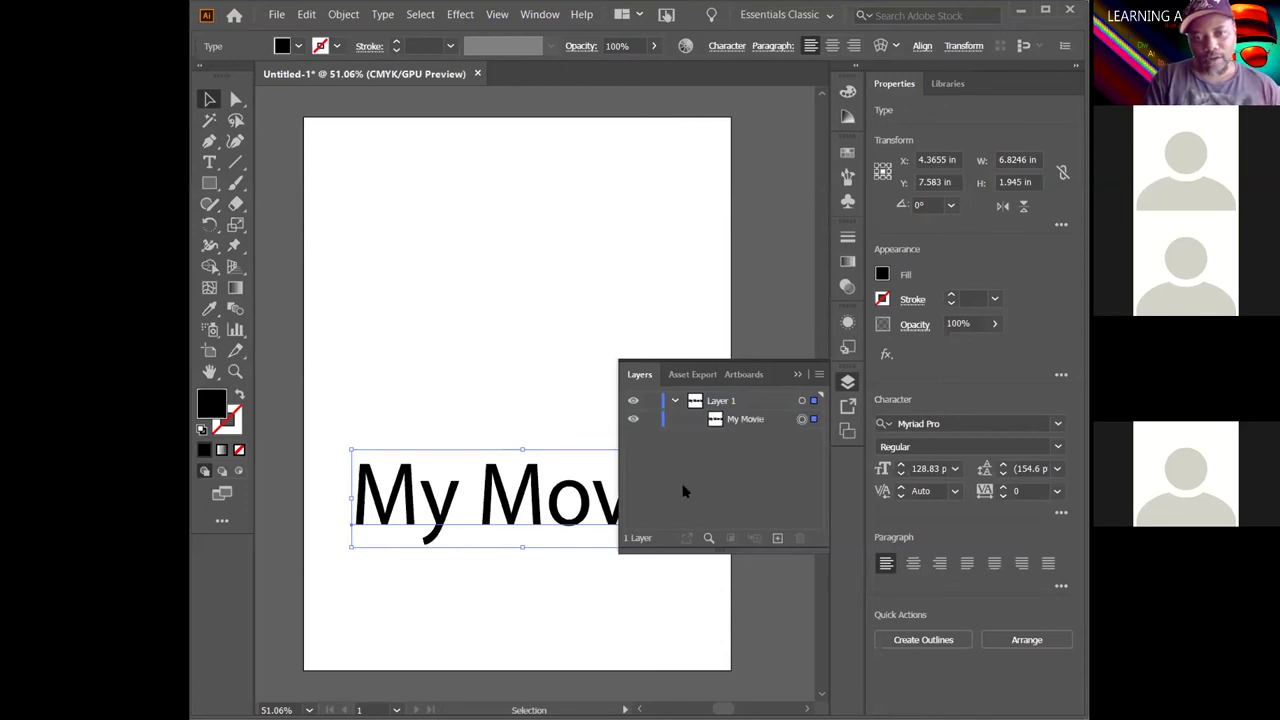
click(673, 401)
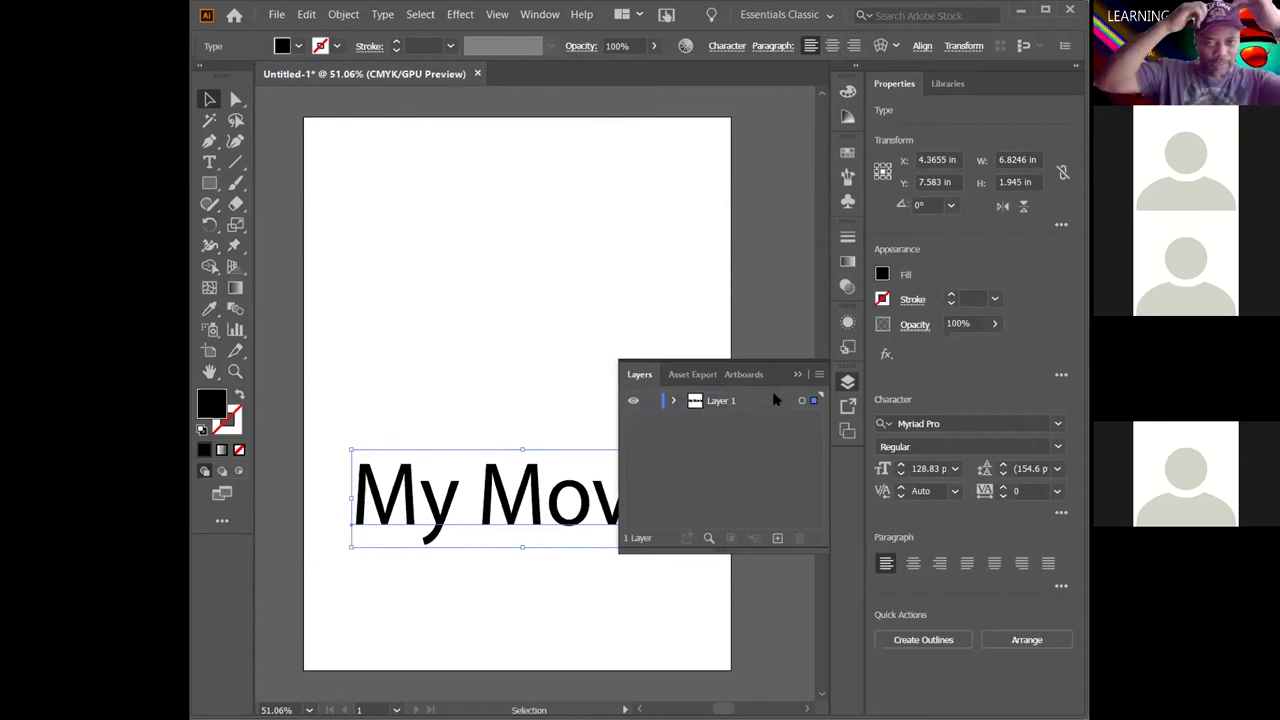
Add a new empty layer above Layer 1 and target Layer 1 as the active layer
click(778, 539)
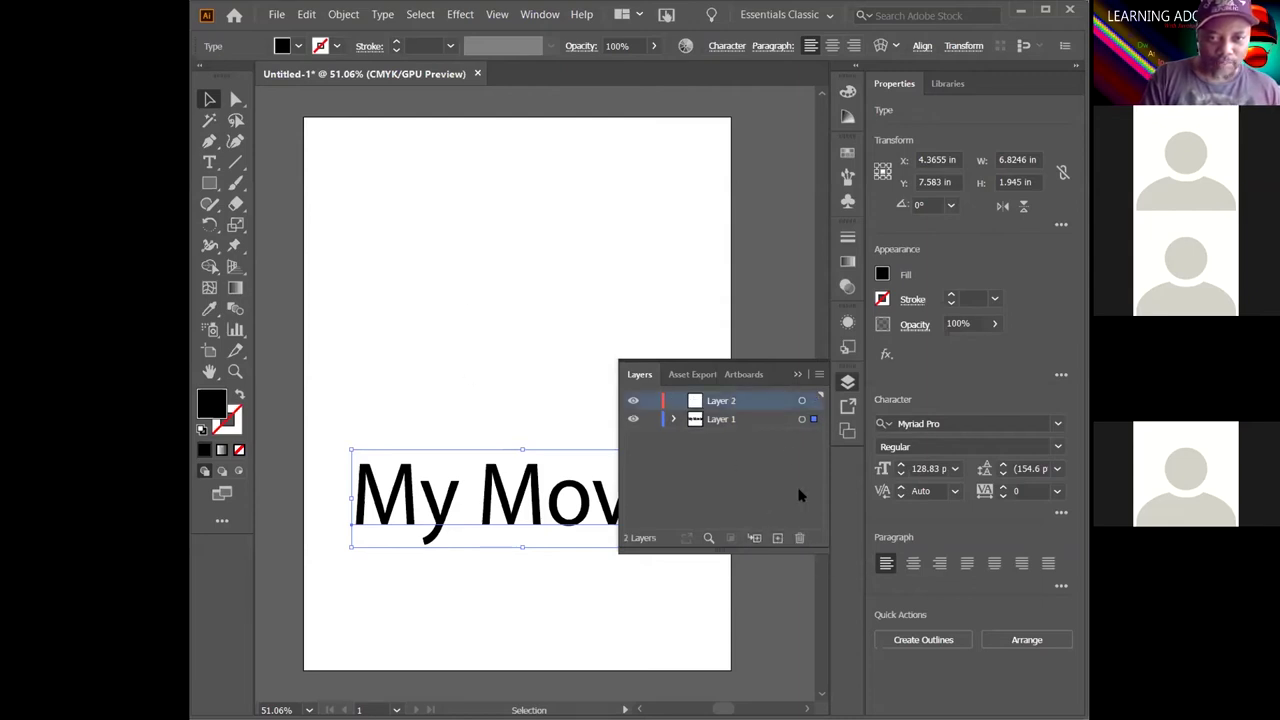
click(803, 419)
click(801, 402)
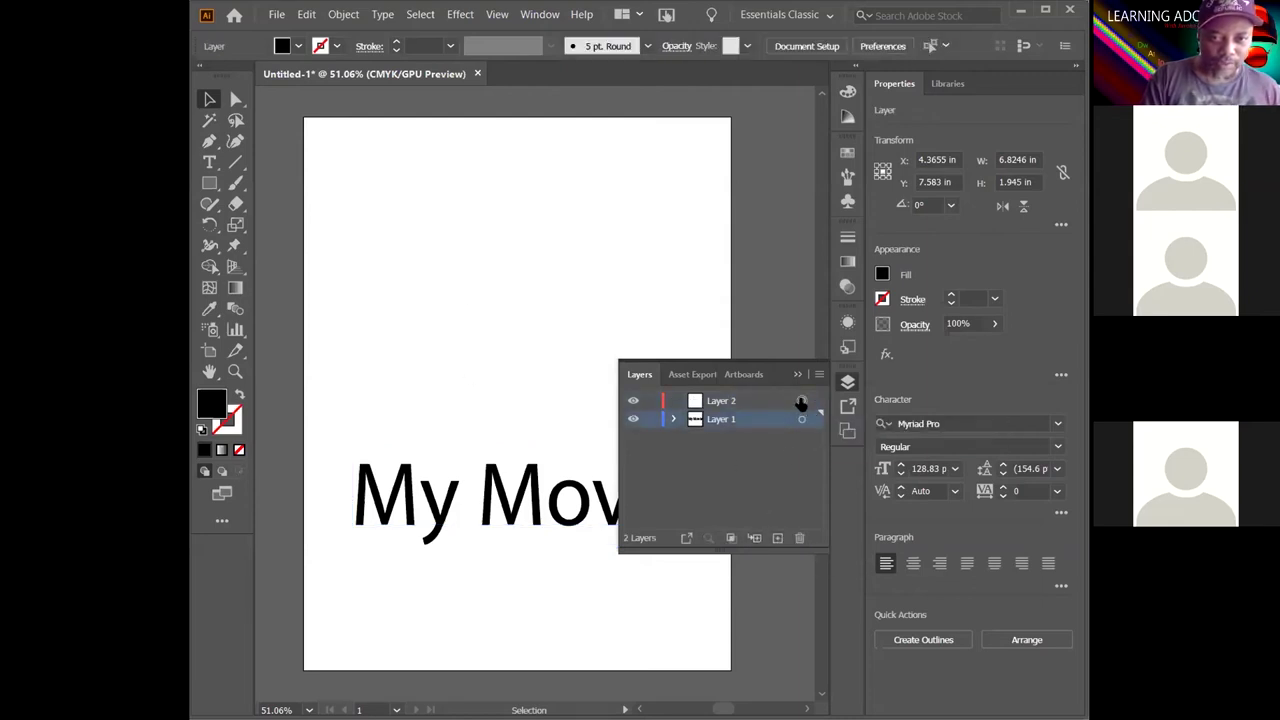
click(801, 419)
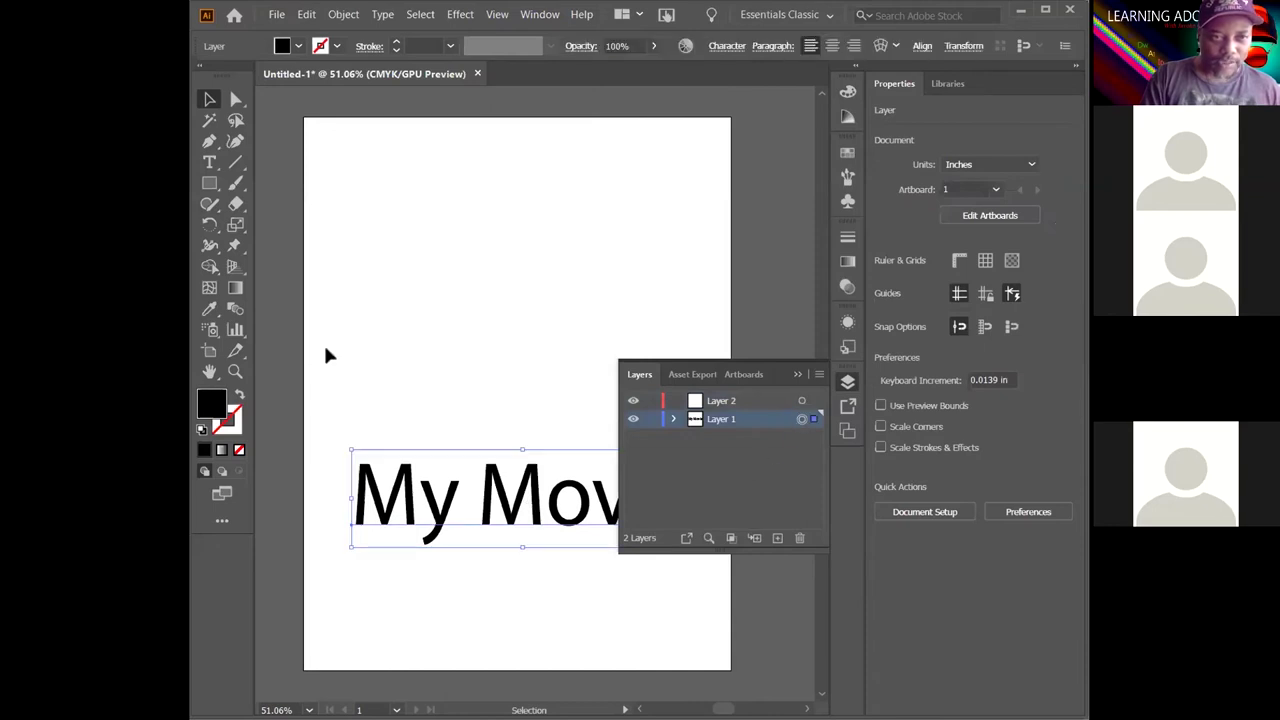
Draw three black rectangles above the title on Layer 1, about 0.7 x 1.0 in, 0.9 x 1.0 in and 1.4 x 0.8 in
click(209, 183)
drag(347, 197, 369, 223)
drag(480, 266, 527, 318)
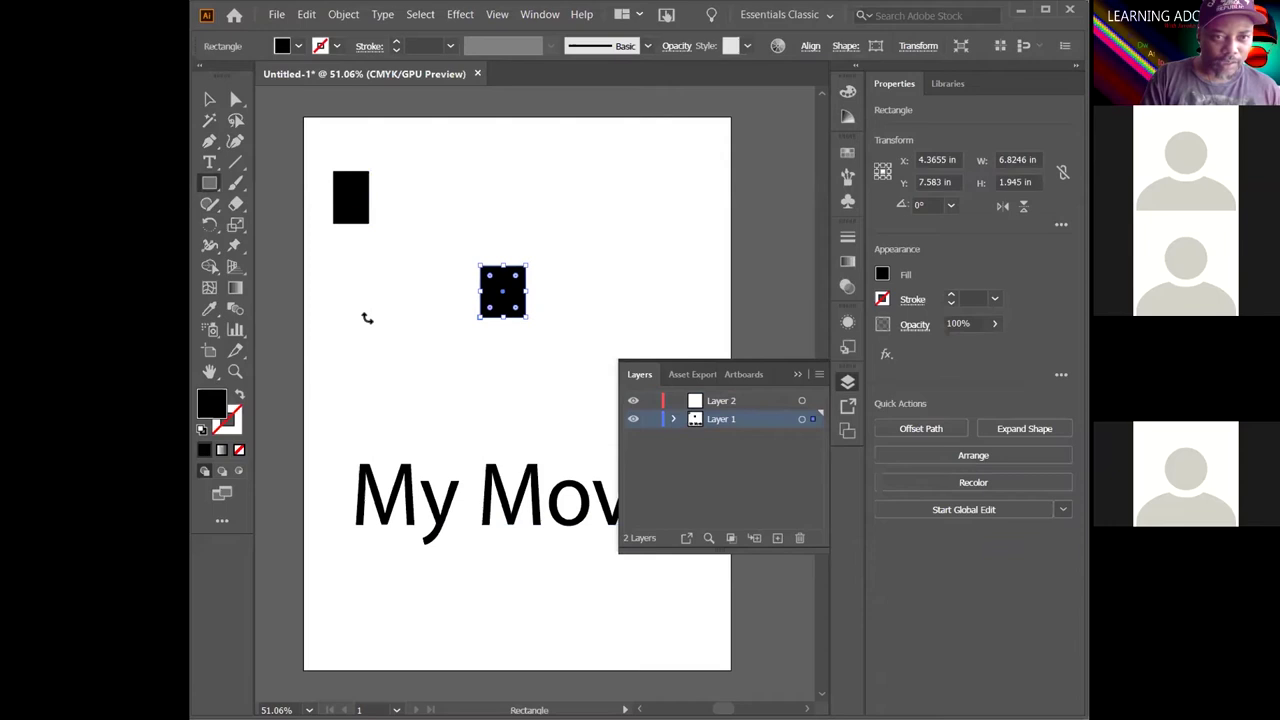
click(404, 415)
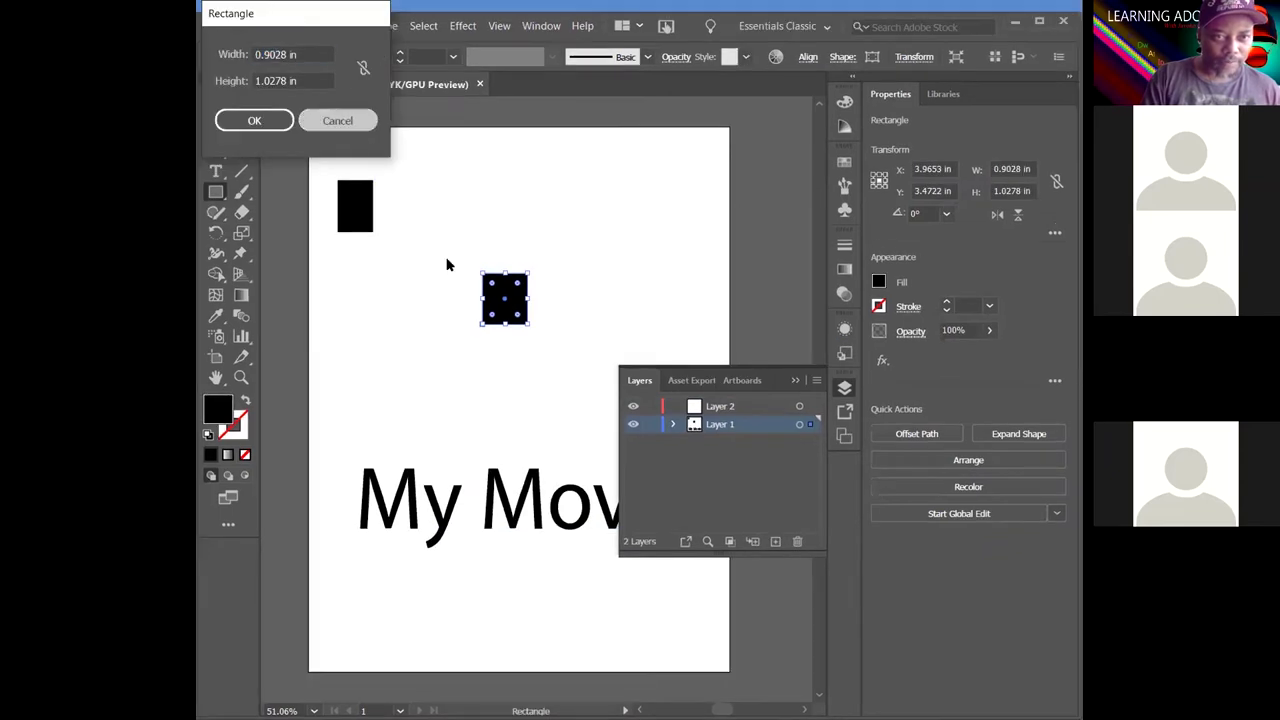
key(Escape)
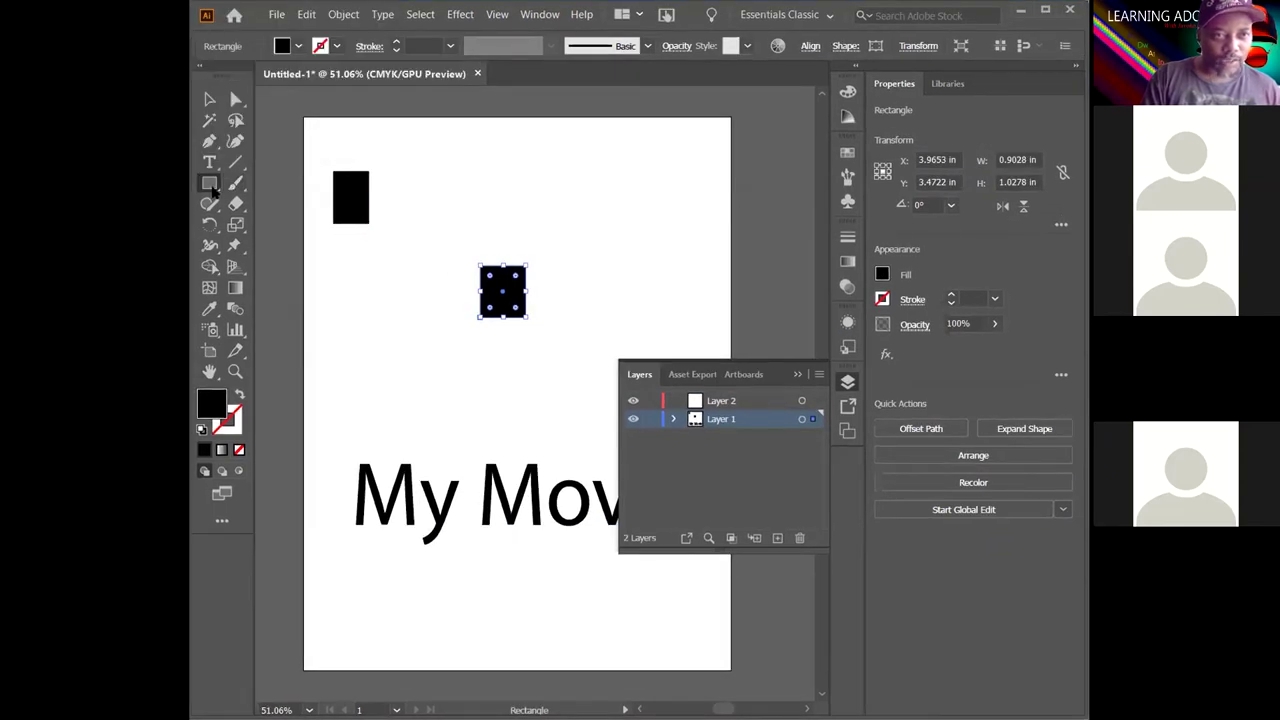
drag(351, 340, 420, 381)
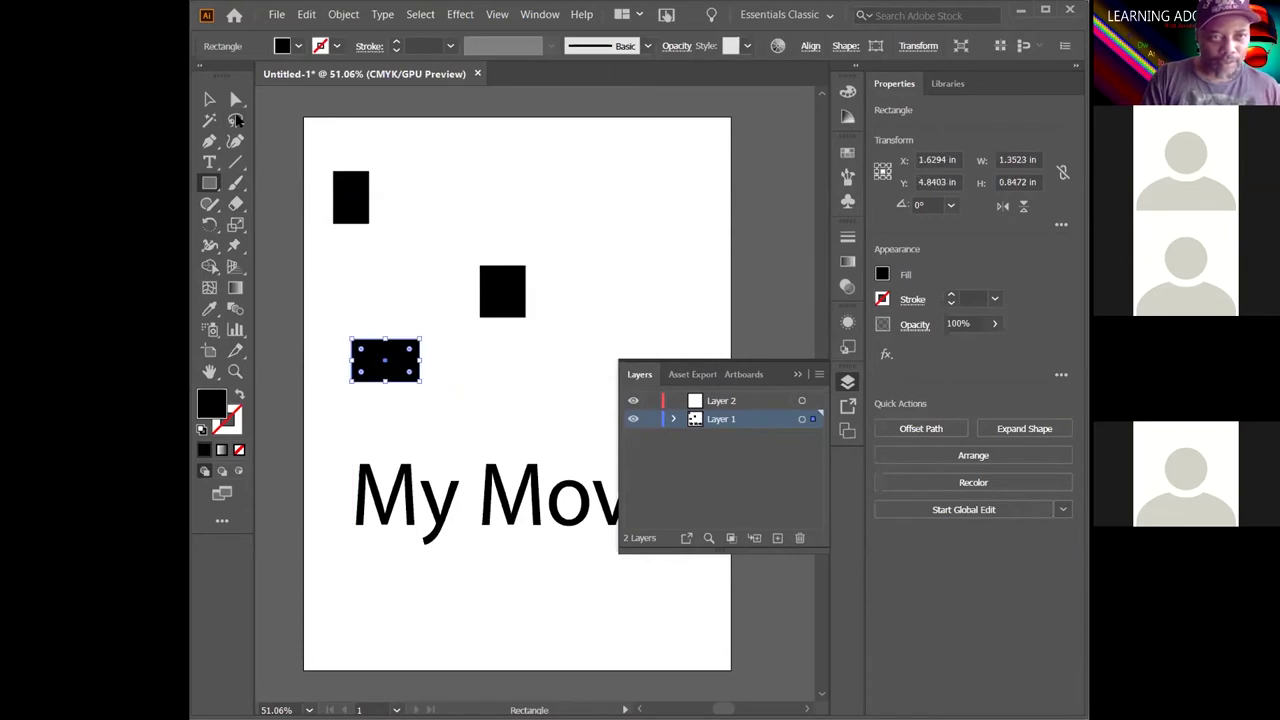
key(v)
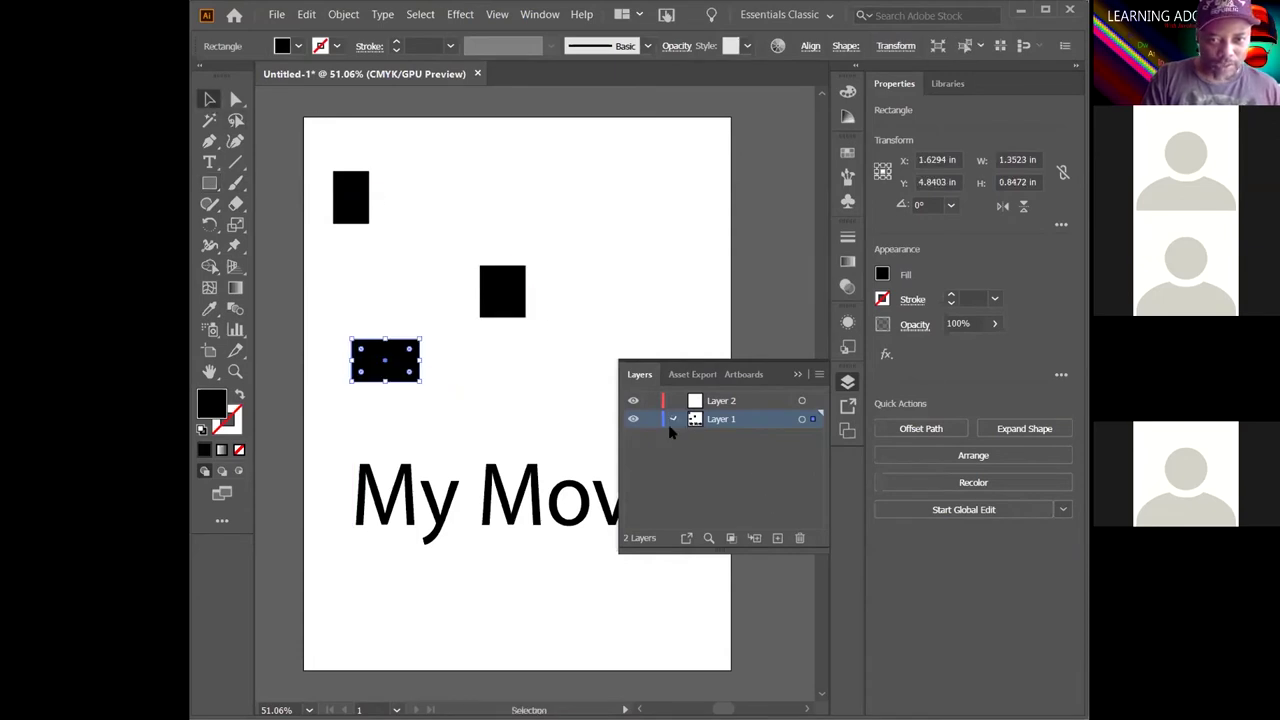
Expand Layer 1 to inspect the entries for the rectangles and the title, and collapse it
click(673, 418)
click(744, 440)
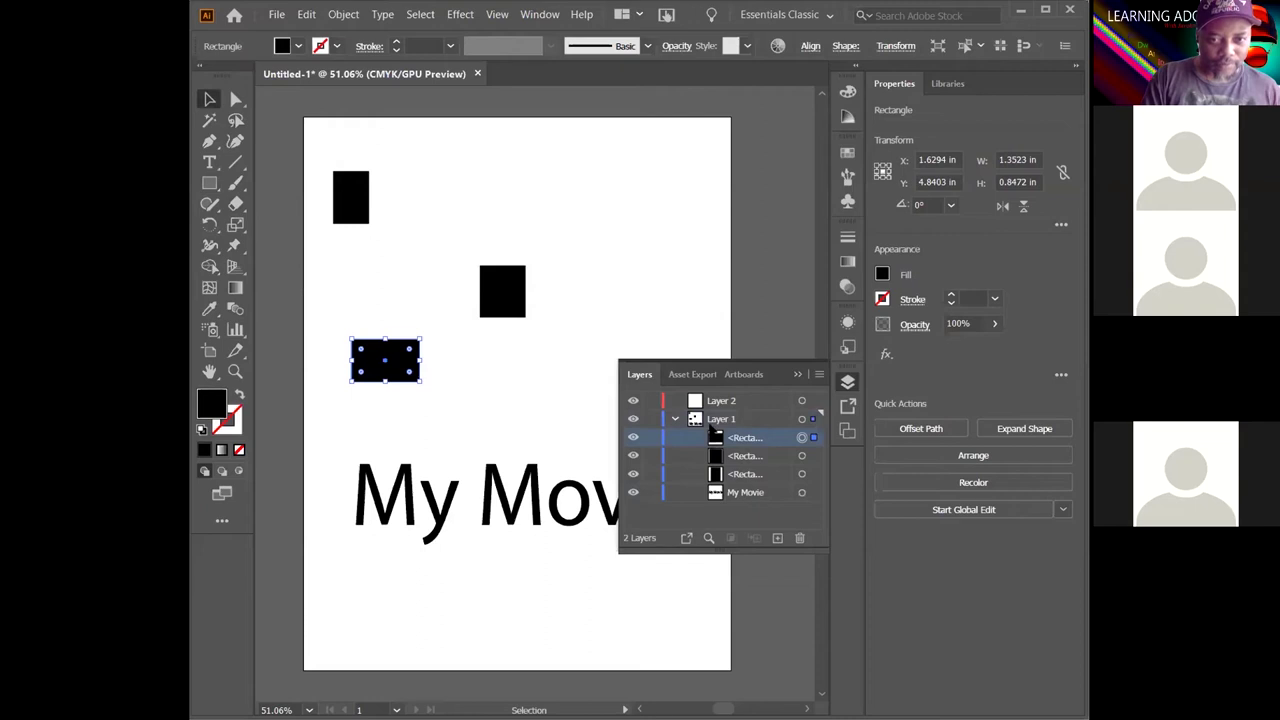
click(673, 419)
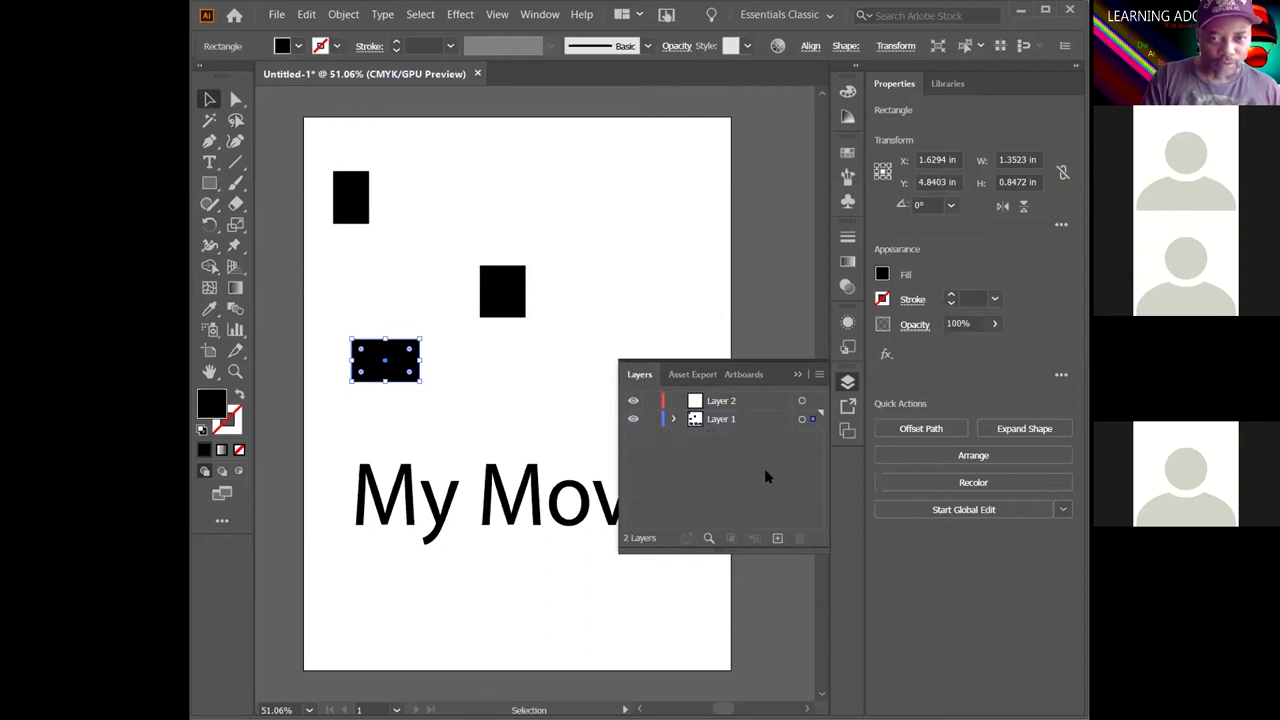
Select the middle and upper rectangles individually, and select all artwork on Layer 1 through its layer target
click(510, 295)
click(351, 197)
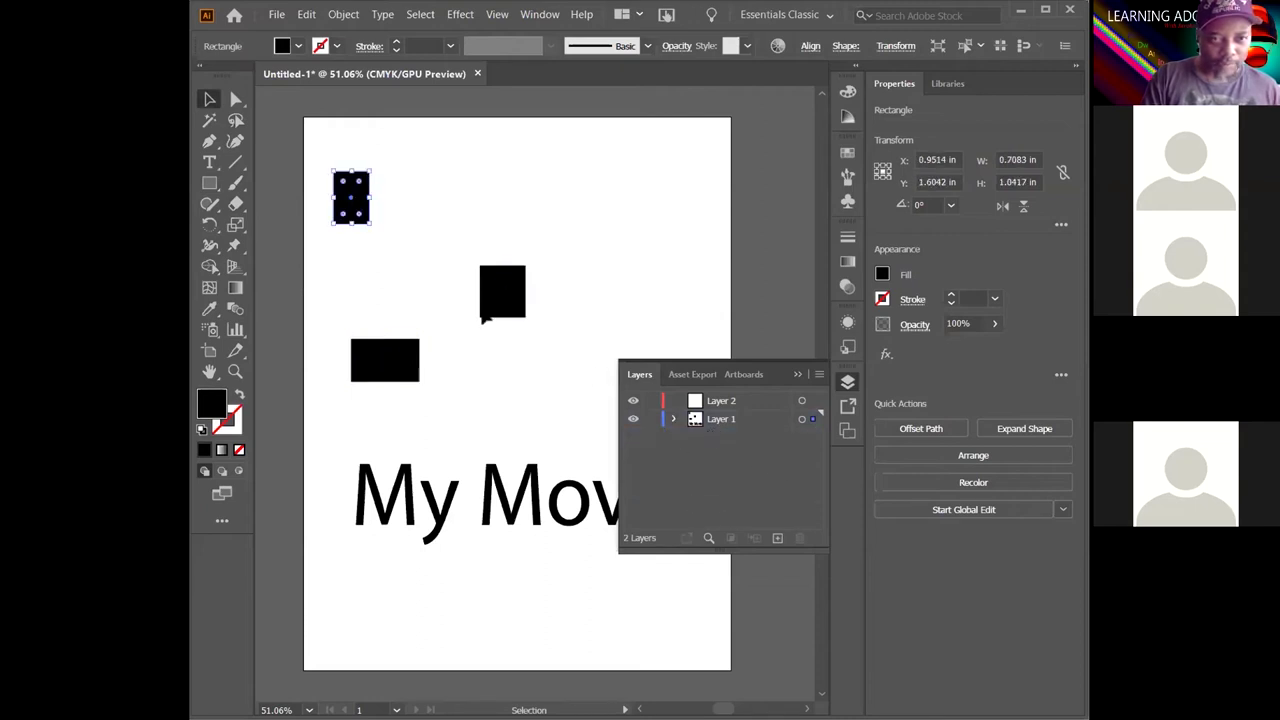
click(801, 419)
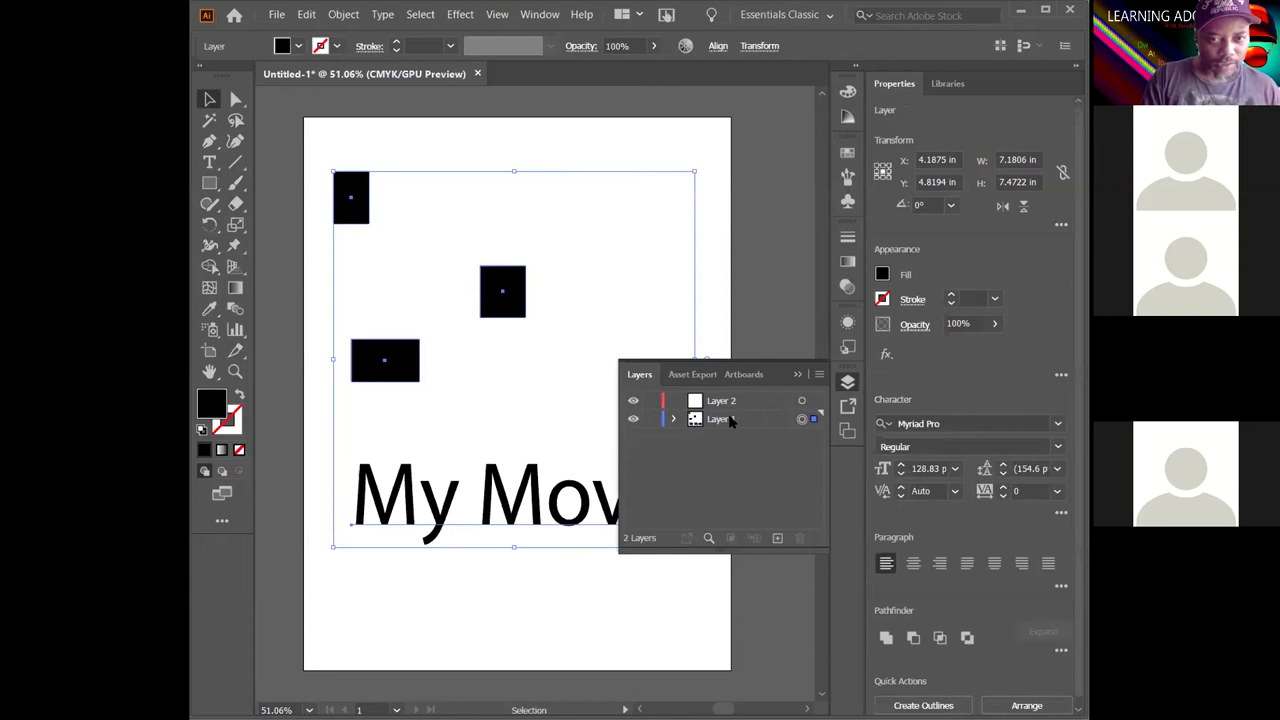
Undo the three rectangles and the added layer so only Layer 1 with the title remains, and collapse the layer list
key(ctrl+z)
key(ctrl+z)
key(ctrl+z)
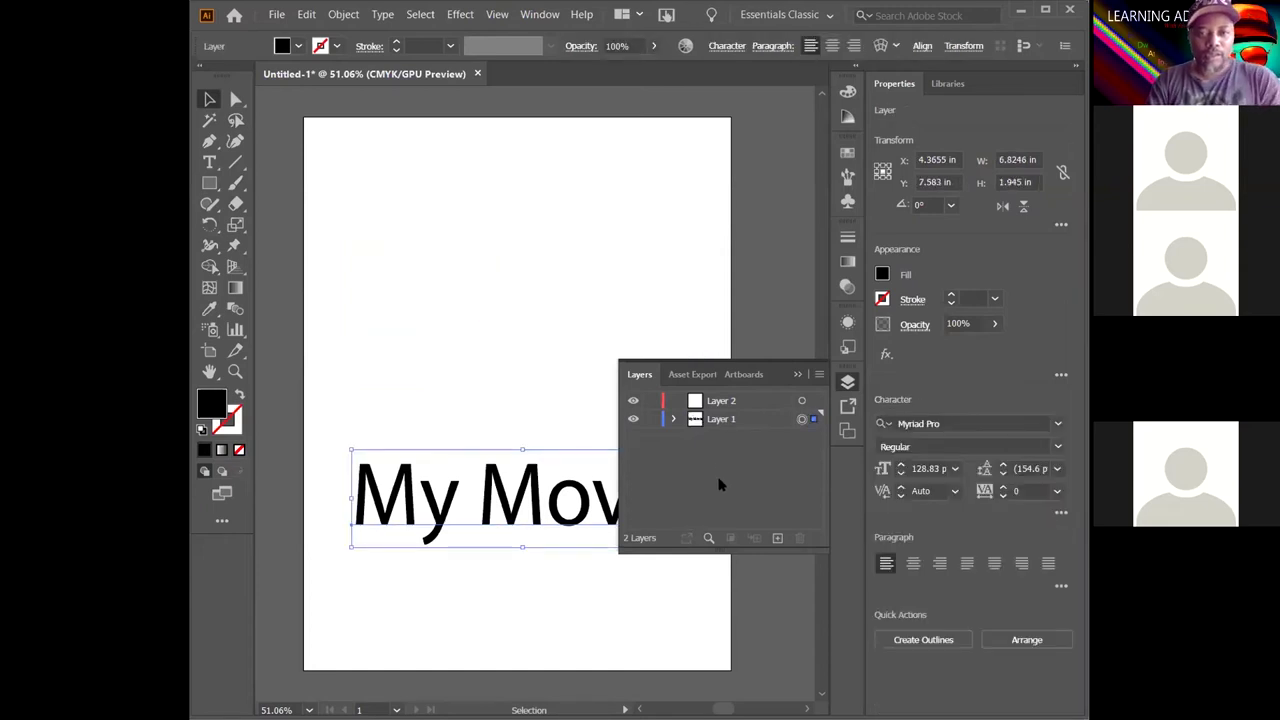
key(ctrl+z)
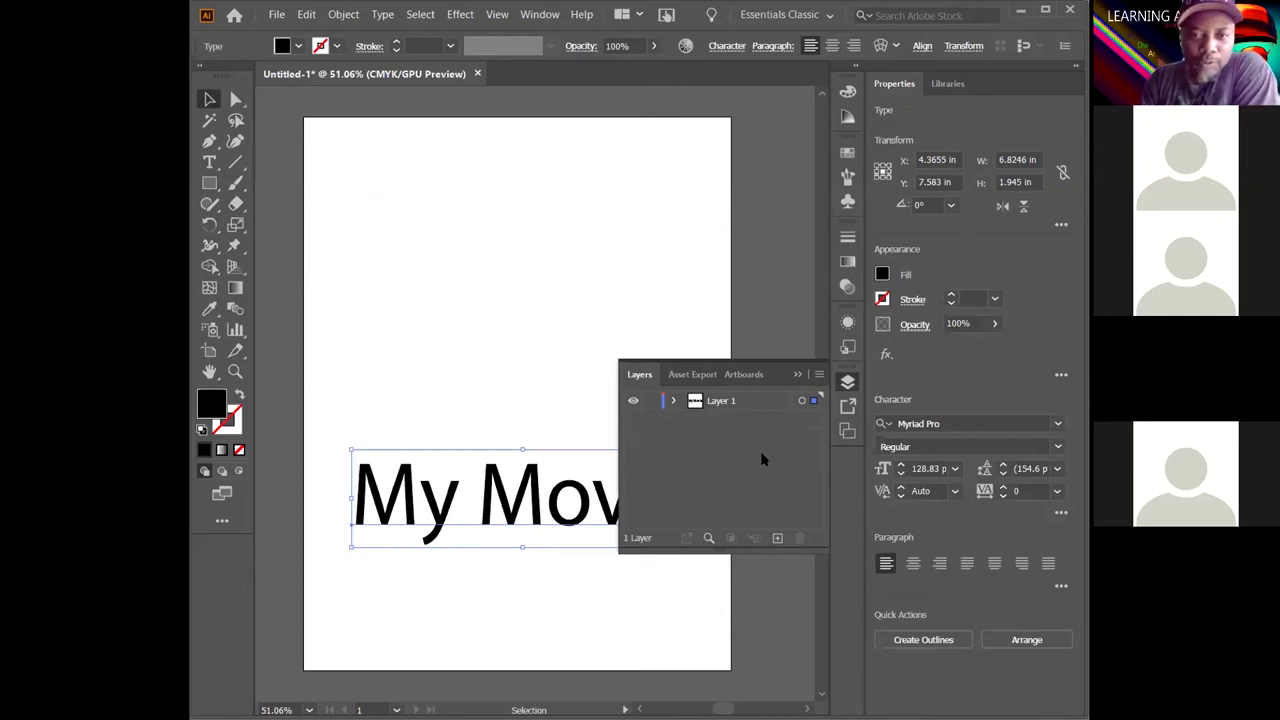
click(798, 375)
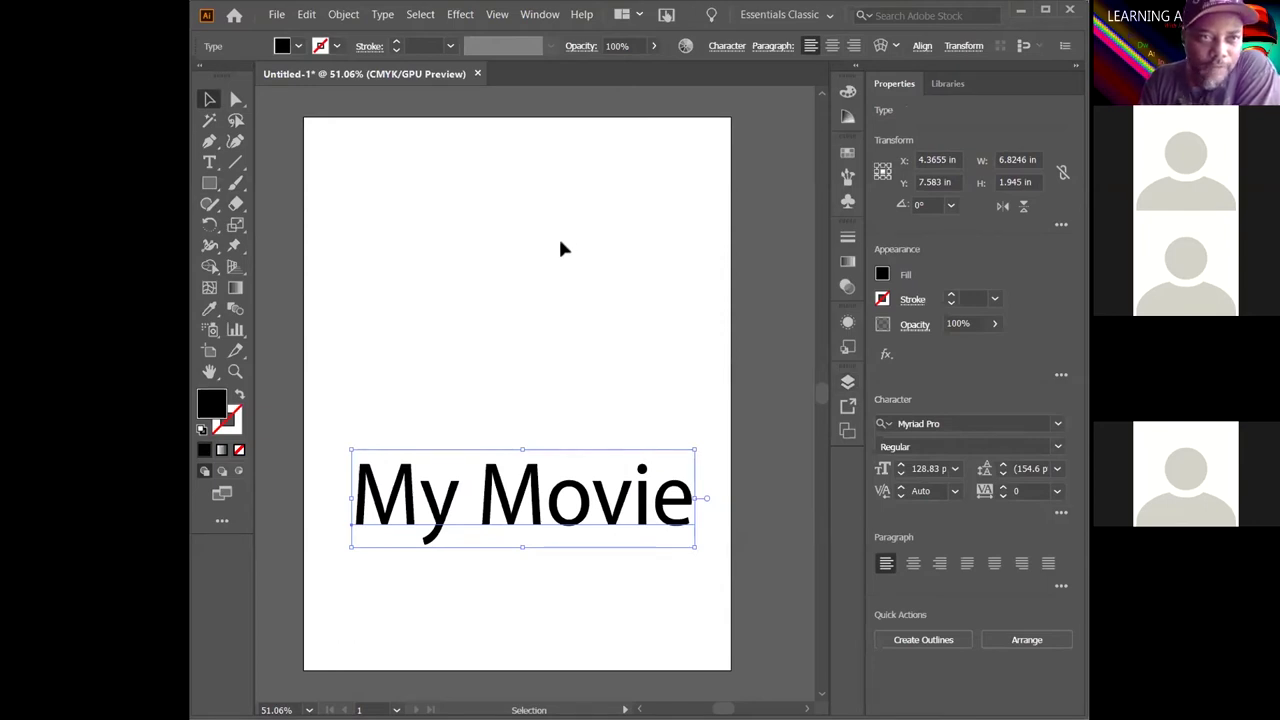
Start opening a file and browse to the Graphic Design folder under Desktop > Scroc > Lessons
click(278, 16)
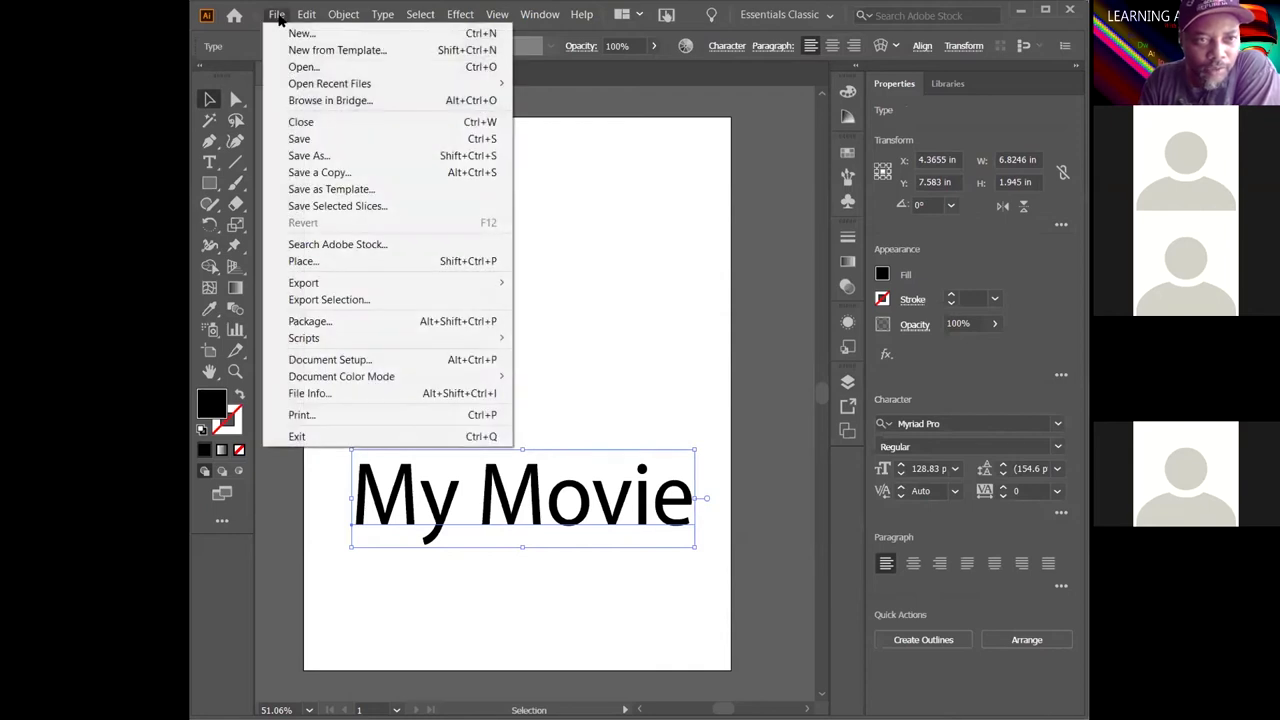
click(300, 67)
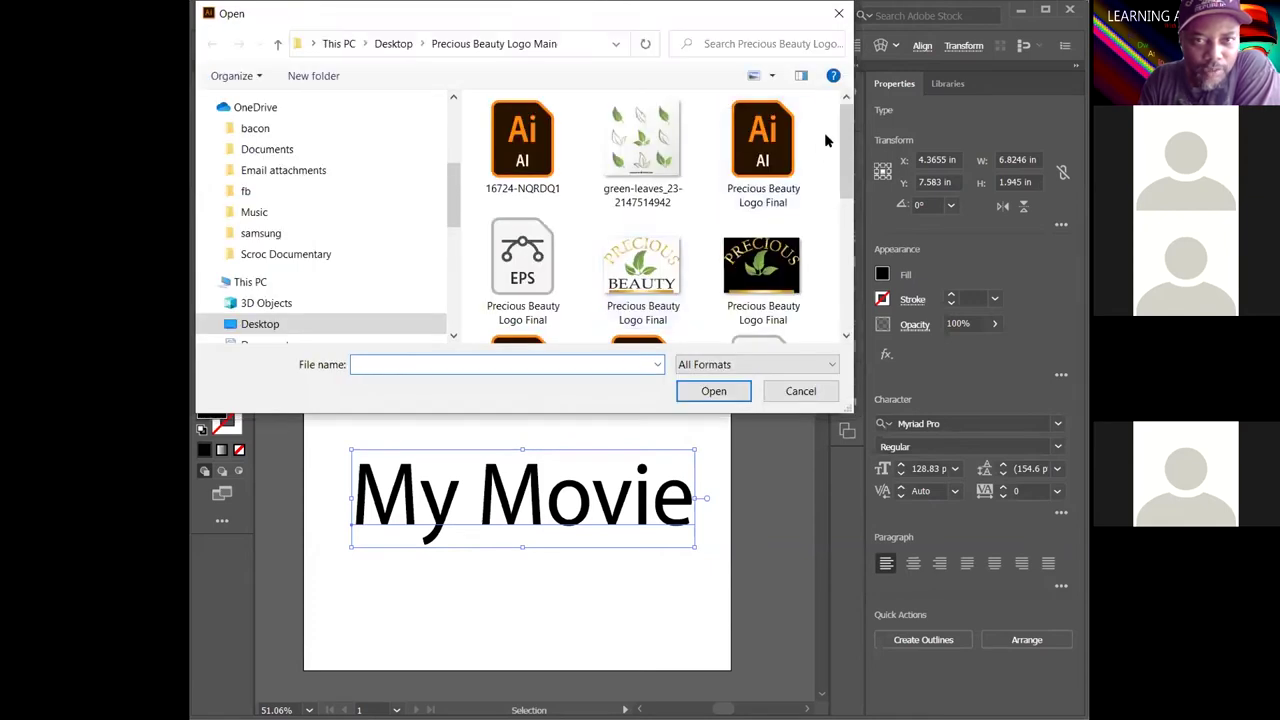
scroll(845, 138, down, 2)
scroll(680, 125, up, 2)
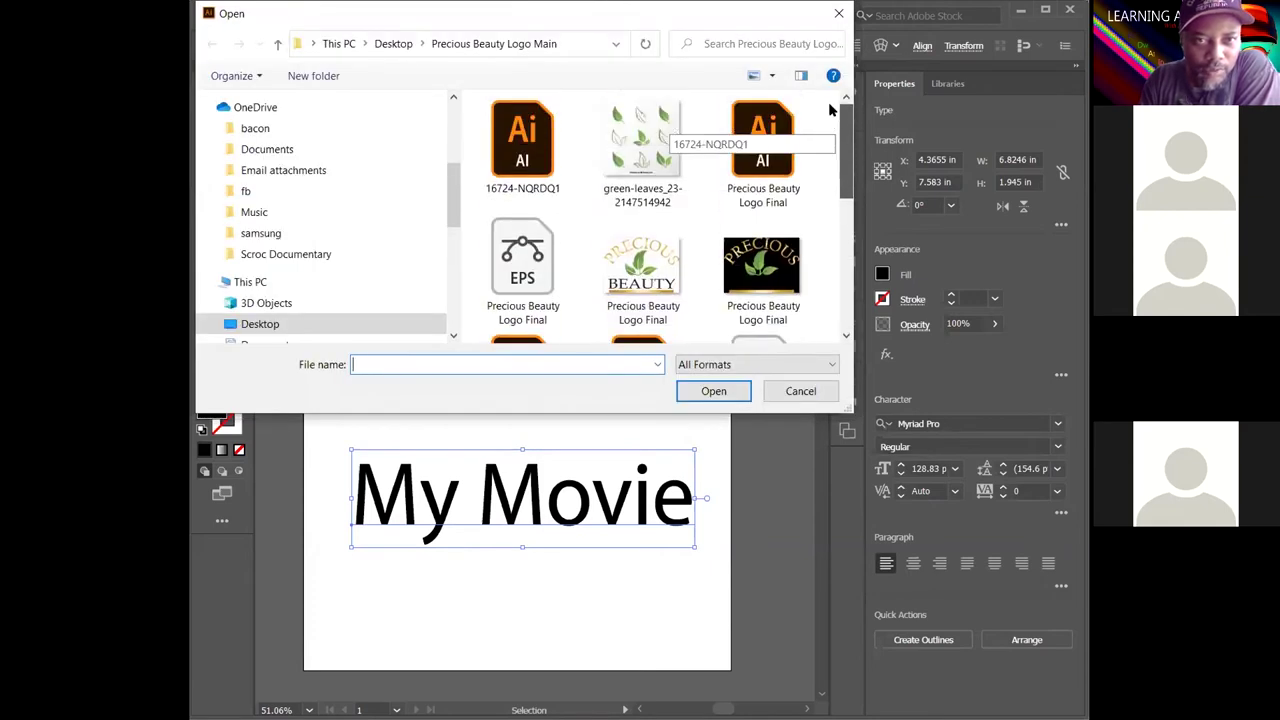
click(278, 44)
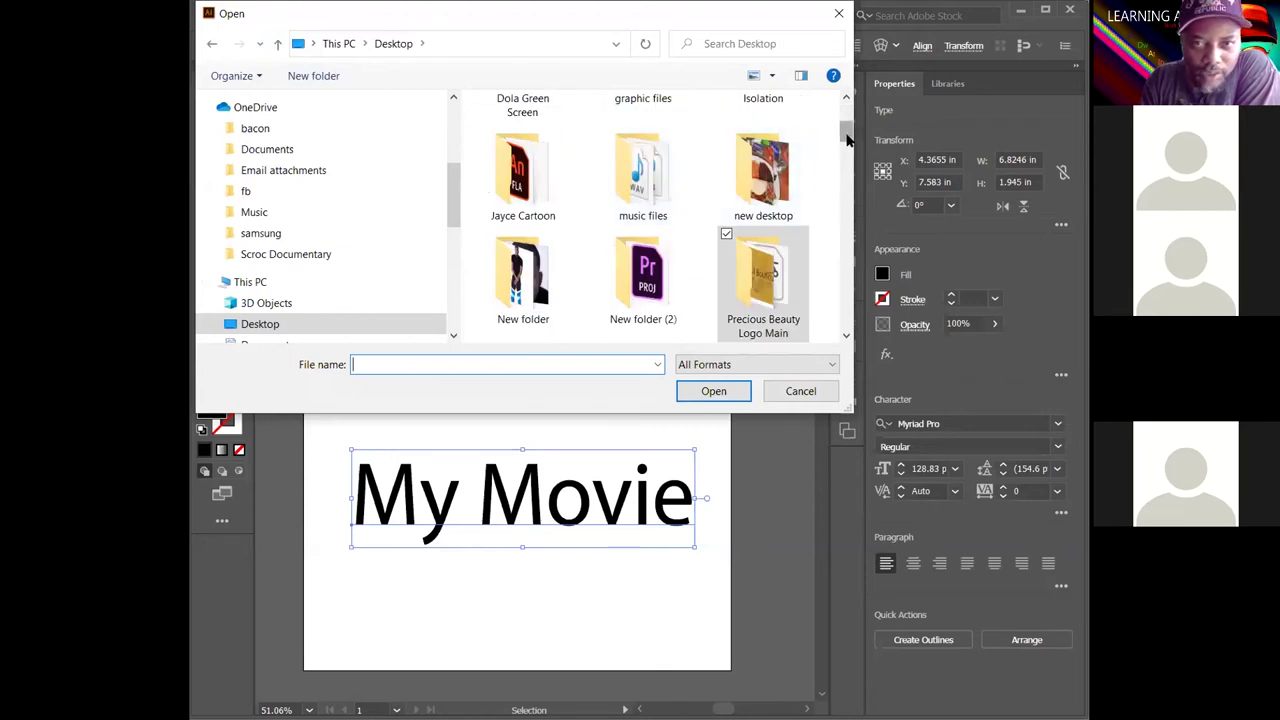
scroll(847, 140, down, 1)
scroll(848, 140, down, 2)
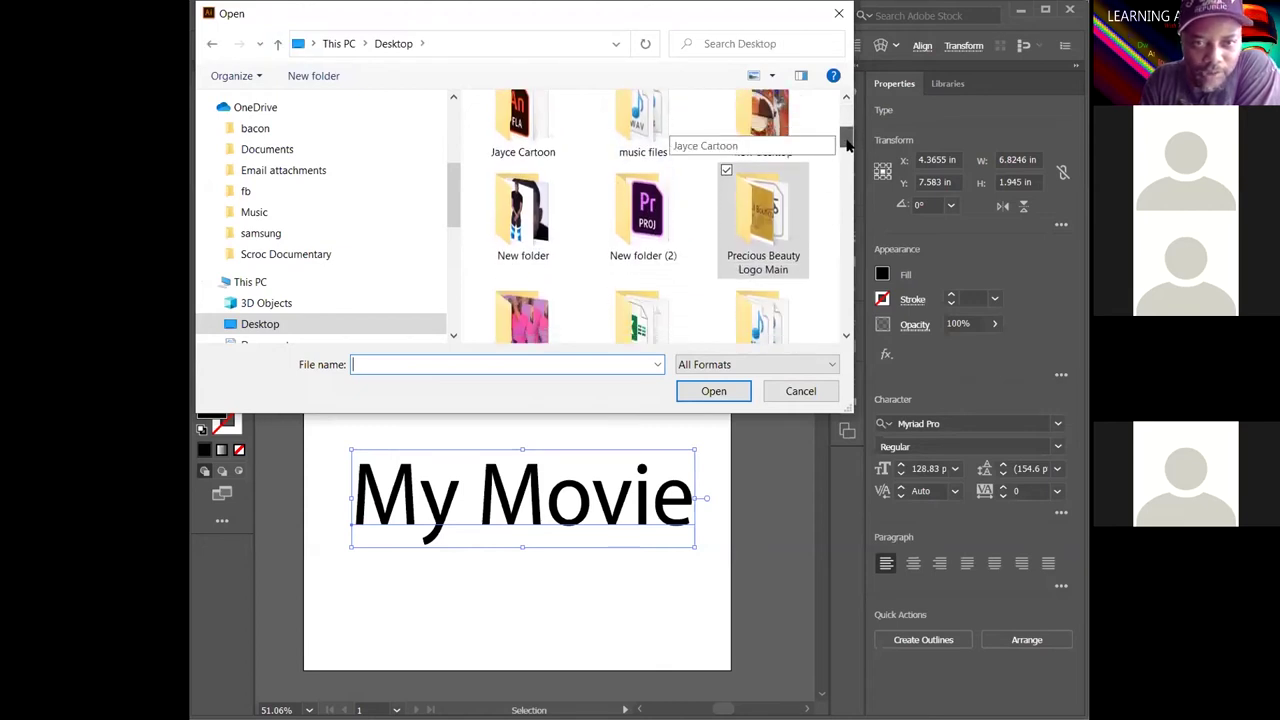
double_click(648, 262)
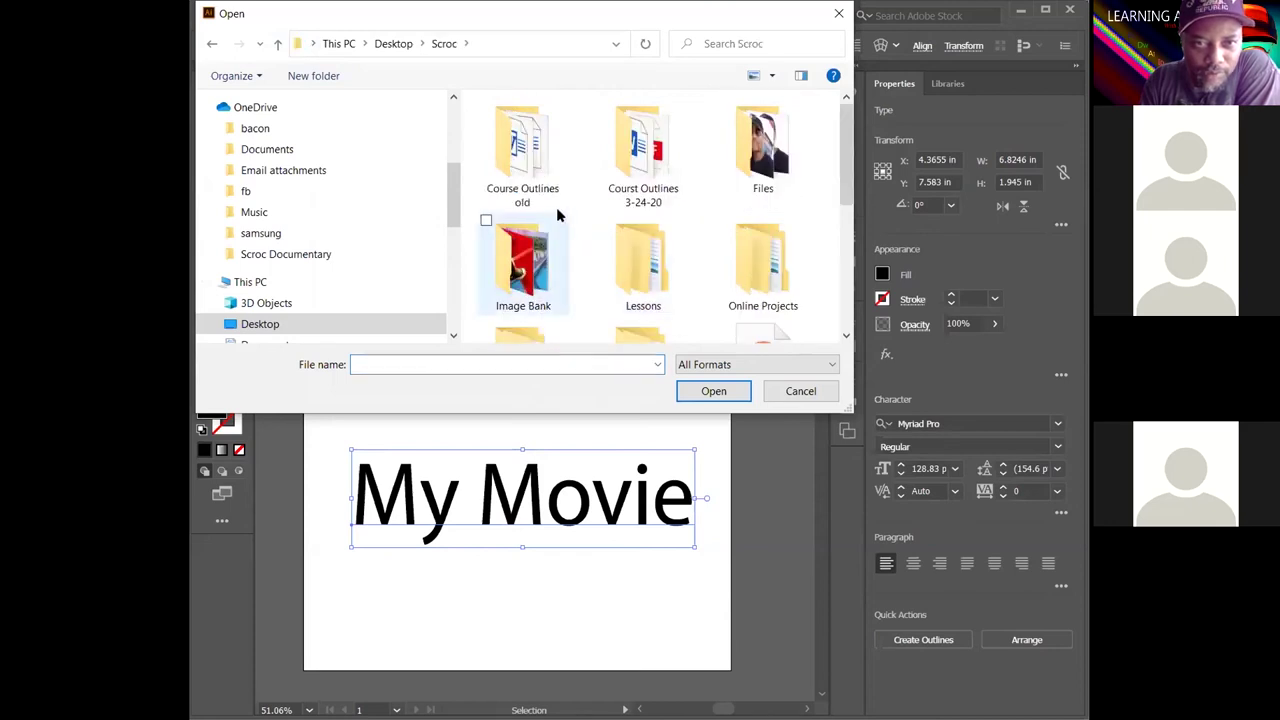
double_click(655, 278)
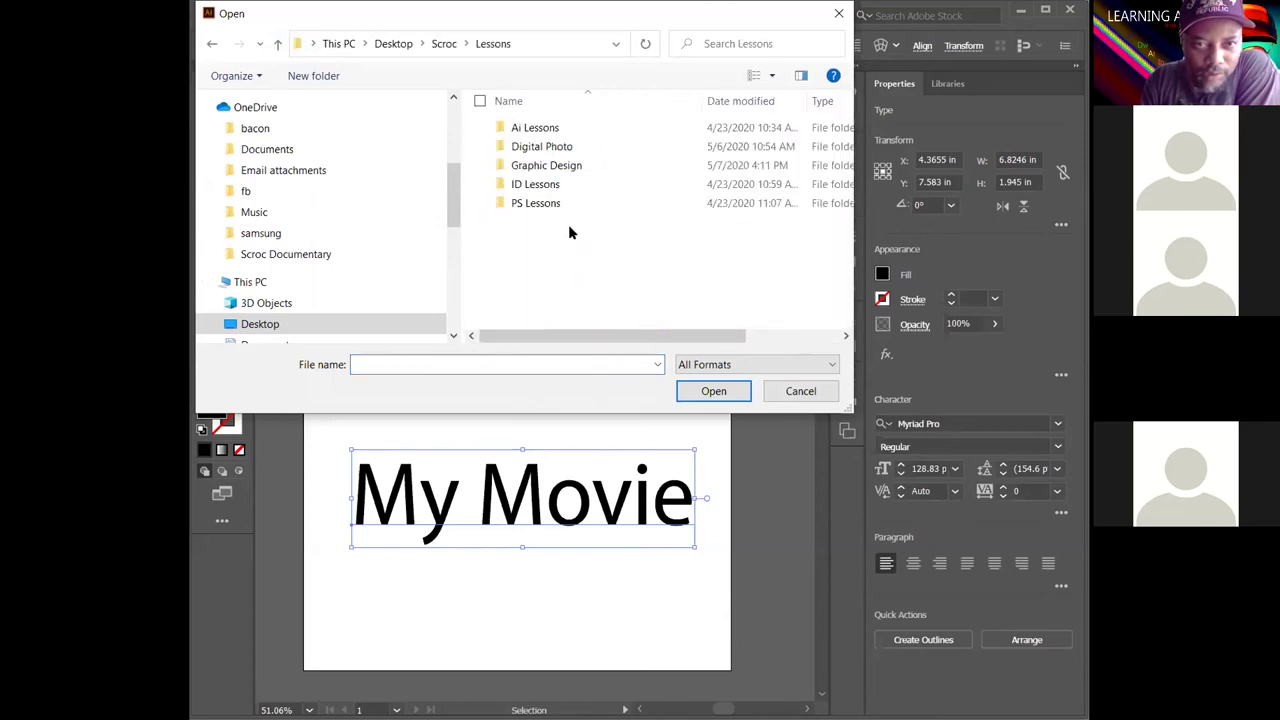
click(548, 170)
key(Return)
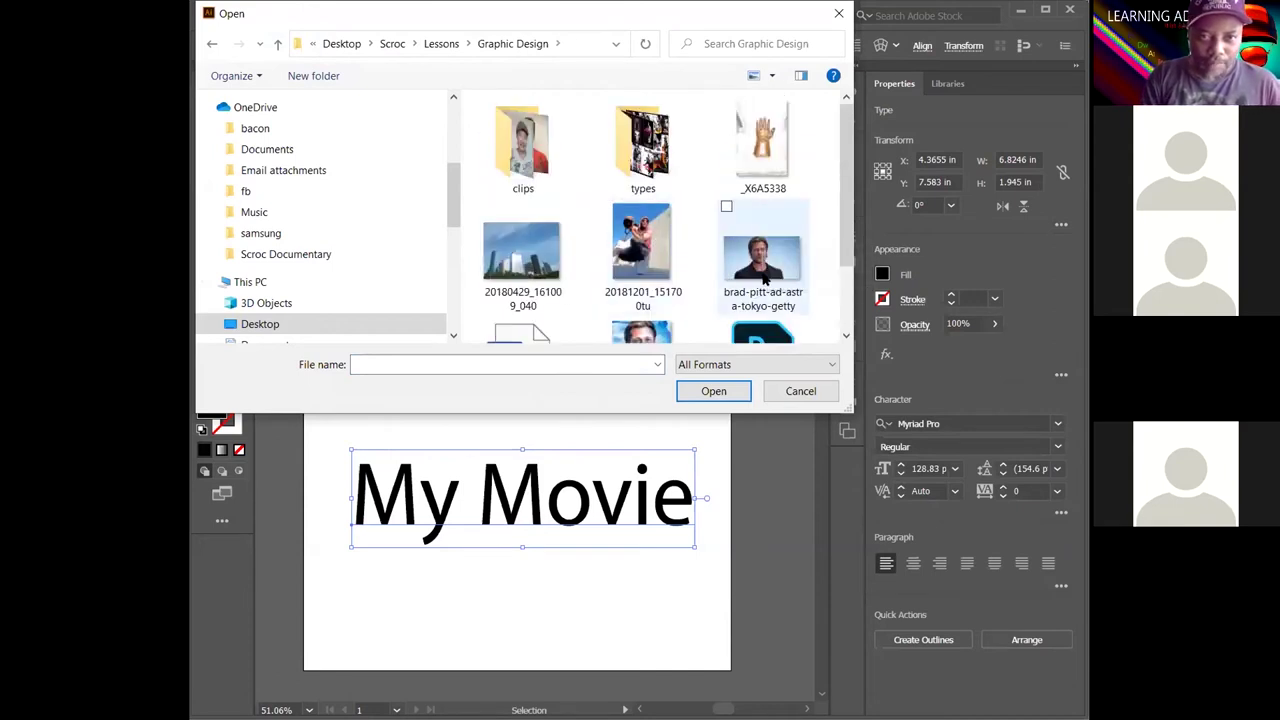
Open the gauntlet photo _X6A5338 from the Graphic Design folder
scroll(763, 282, down, 1)
scroll(763, 282, up, 1)
click(763, 150)
click(713, 391)
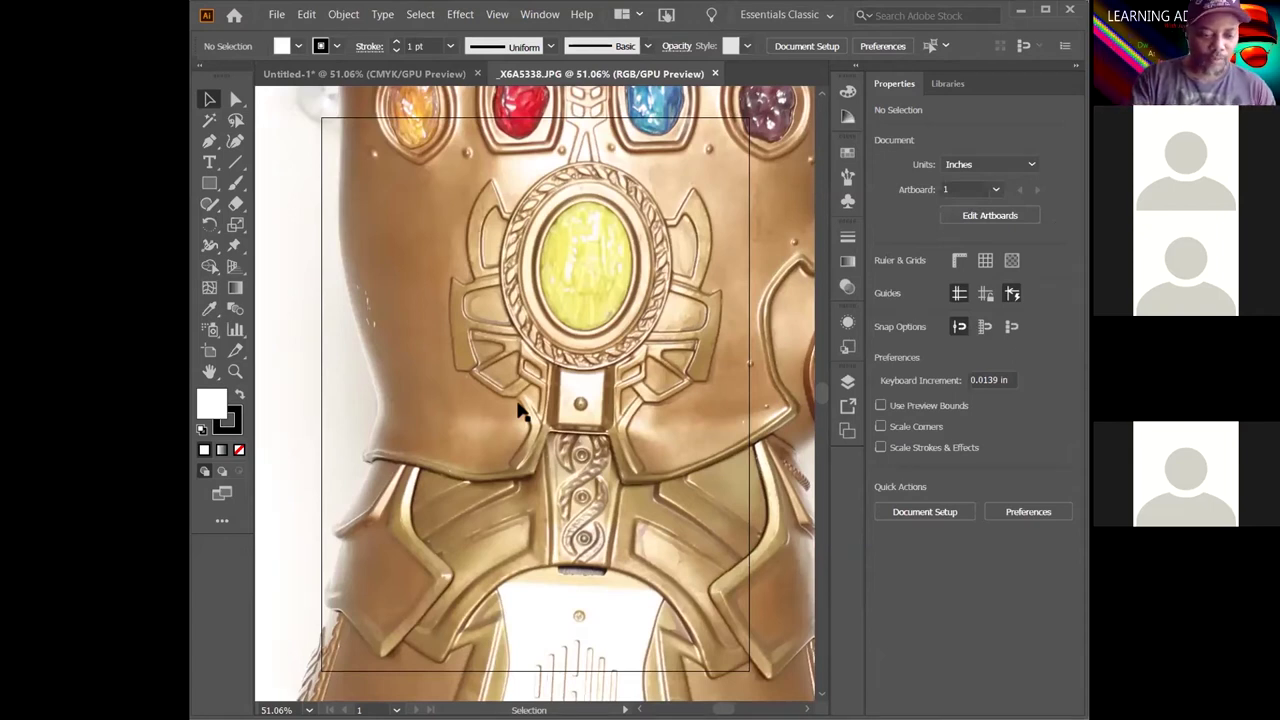
Scale the oversized gauntlet photo down to about 5.89 x 8.83 in and centre it on the artboard
key(ctrl+minus)
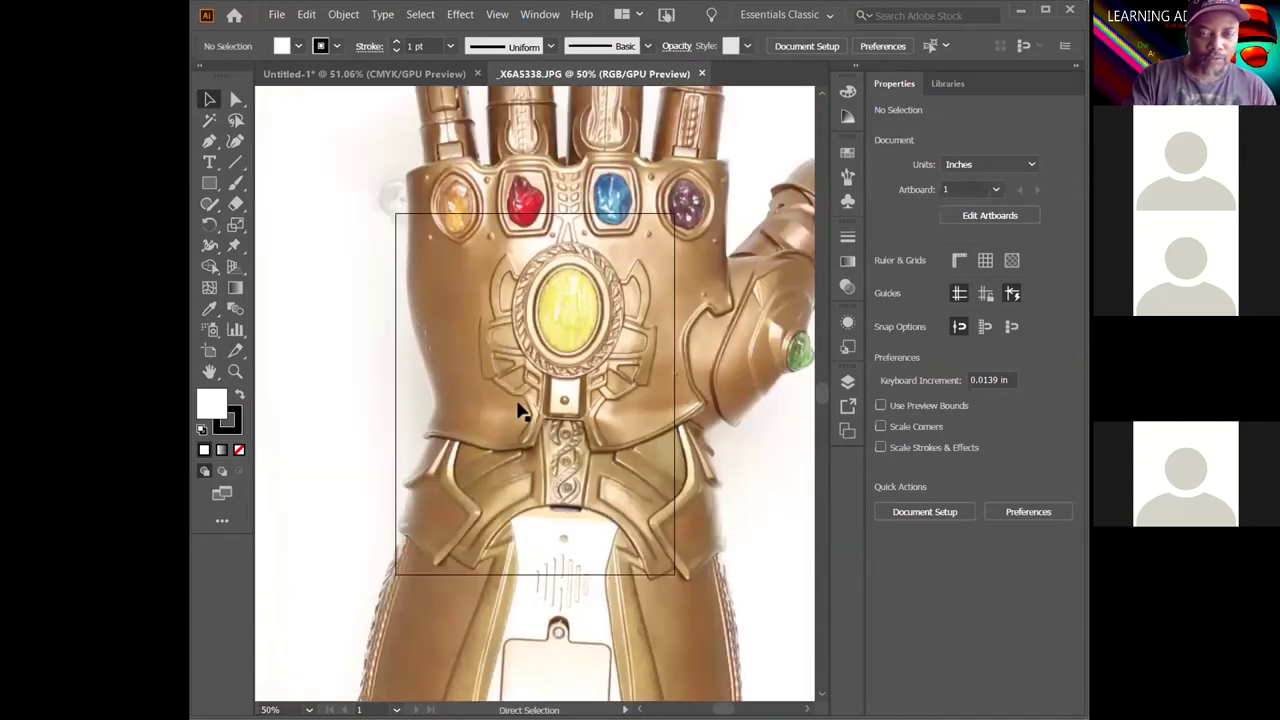
key(ctrl+minus)
key(ctrl+minus)
key(ctrl+minus)
key(ctrl+minus)
key(ctrl+minus)
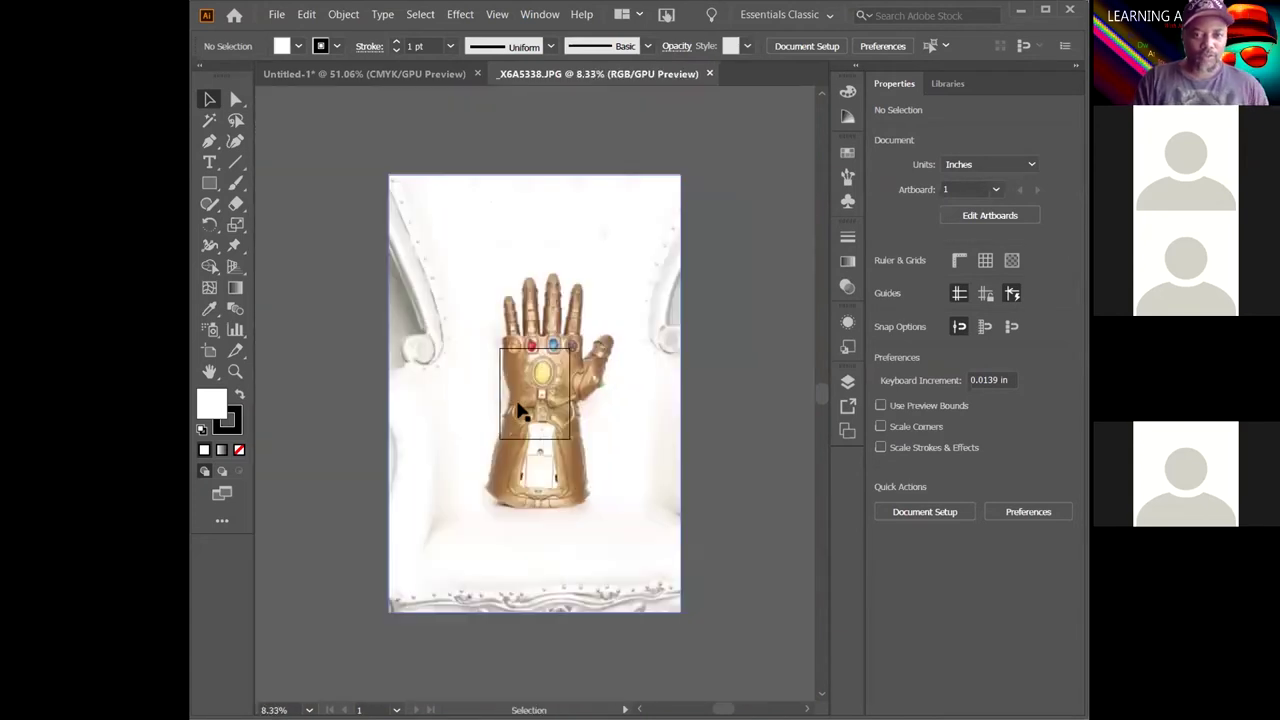
click(674, 612)
drag(676, 611, 437, 245)
drag(516, 373, 533, 385)
key(ctrl+equal)
key(ctrl+equal)
key(ctrl+equal)
key(ctrl+equal)
key(ctrl+equal)
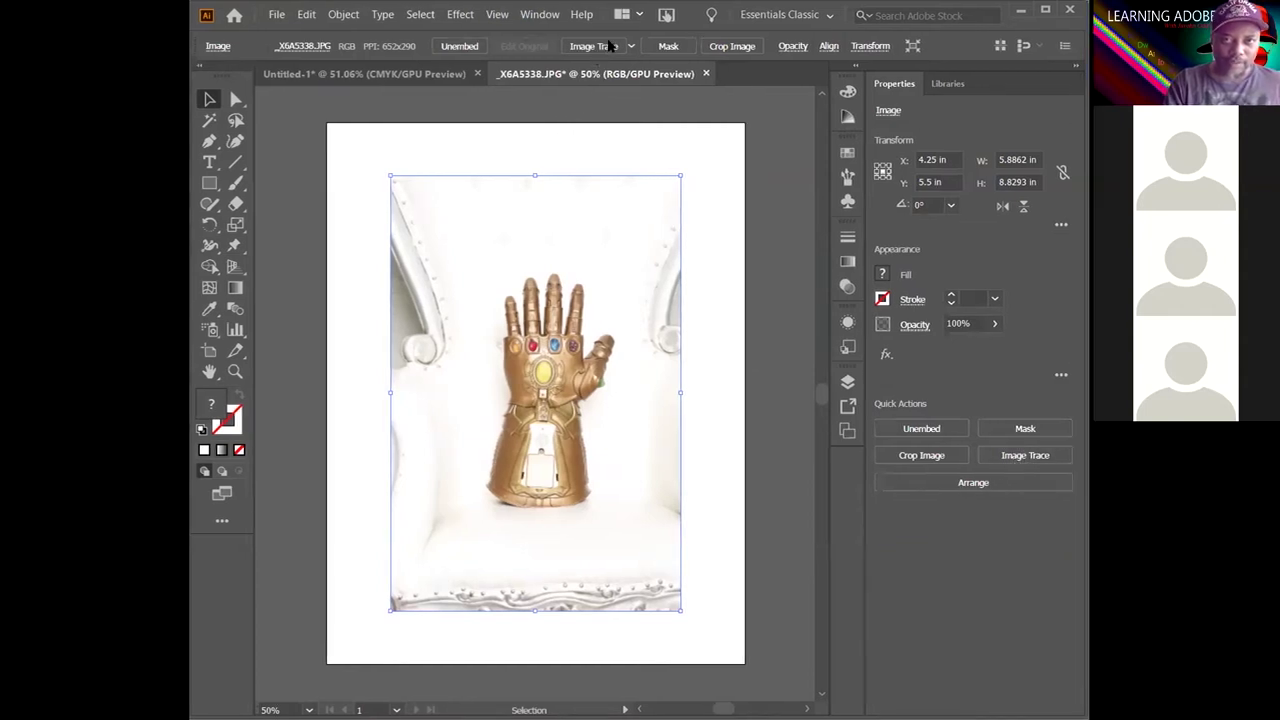
Image-trace the gauntlet photo with the High Fidelity Photo preset and check the tracing detail up close
click(1010, 455)
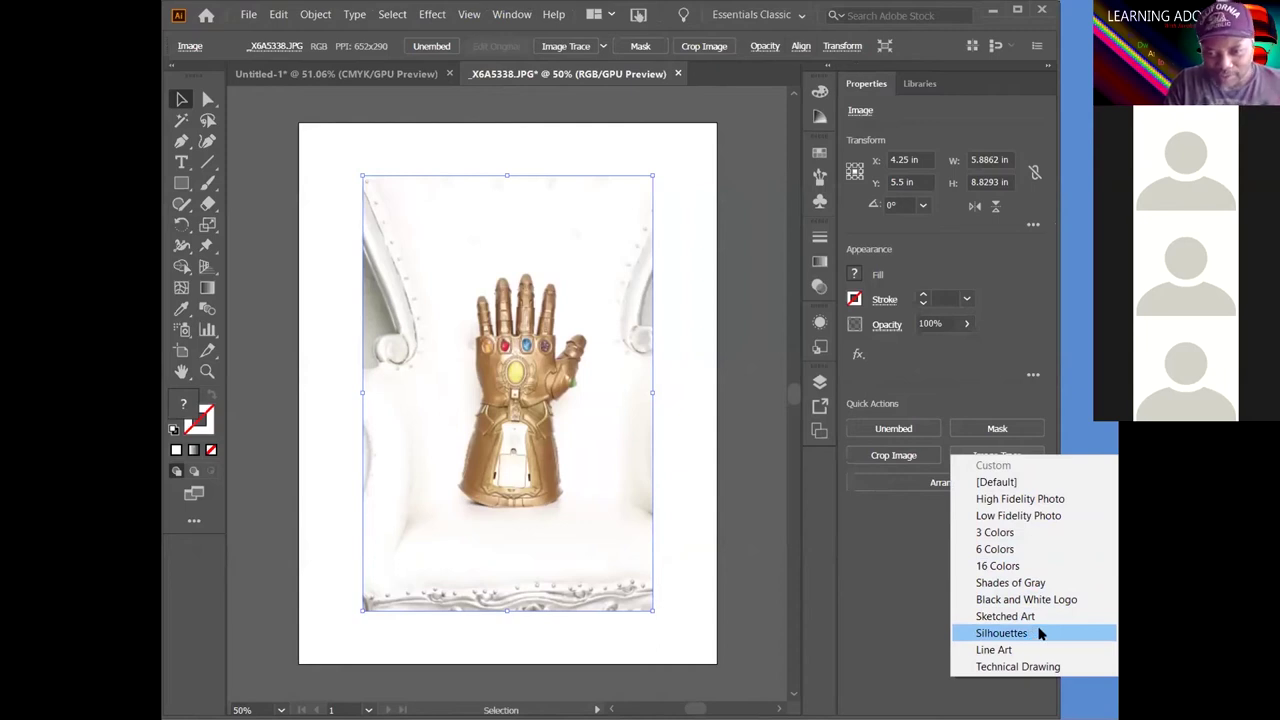
click(1005, 499)
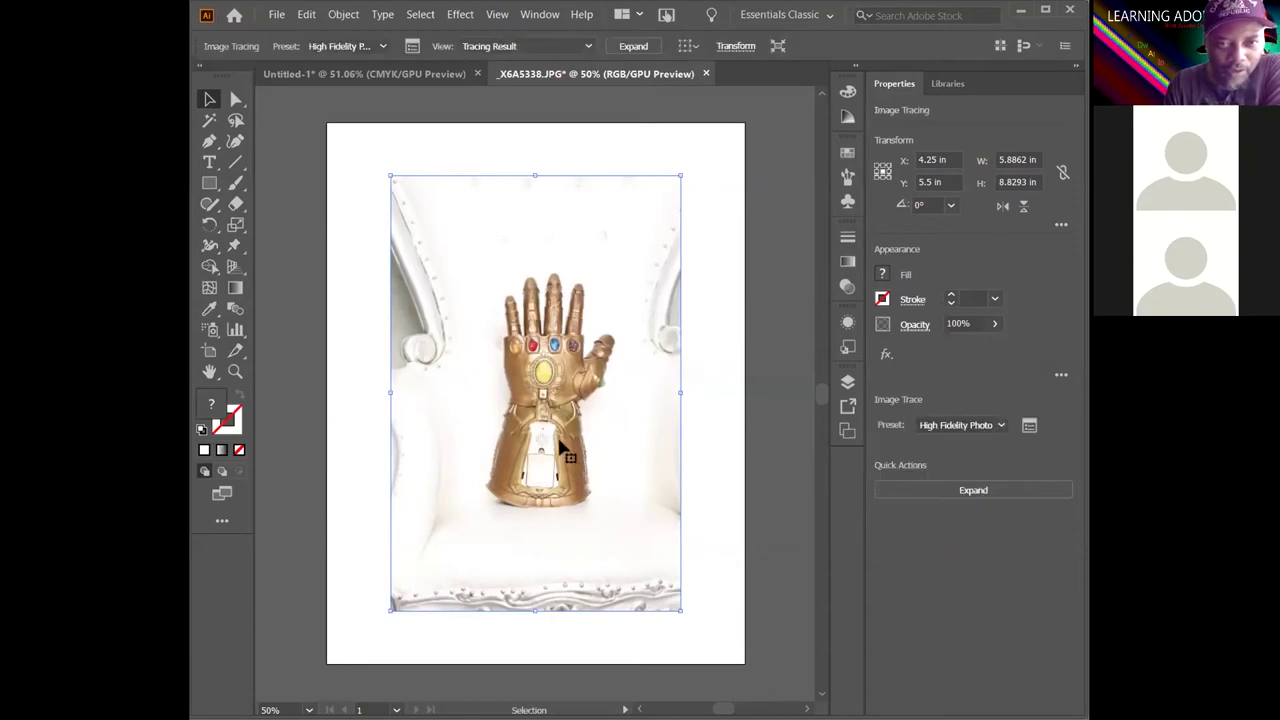
key(ctrl+plus)
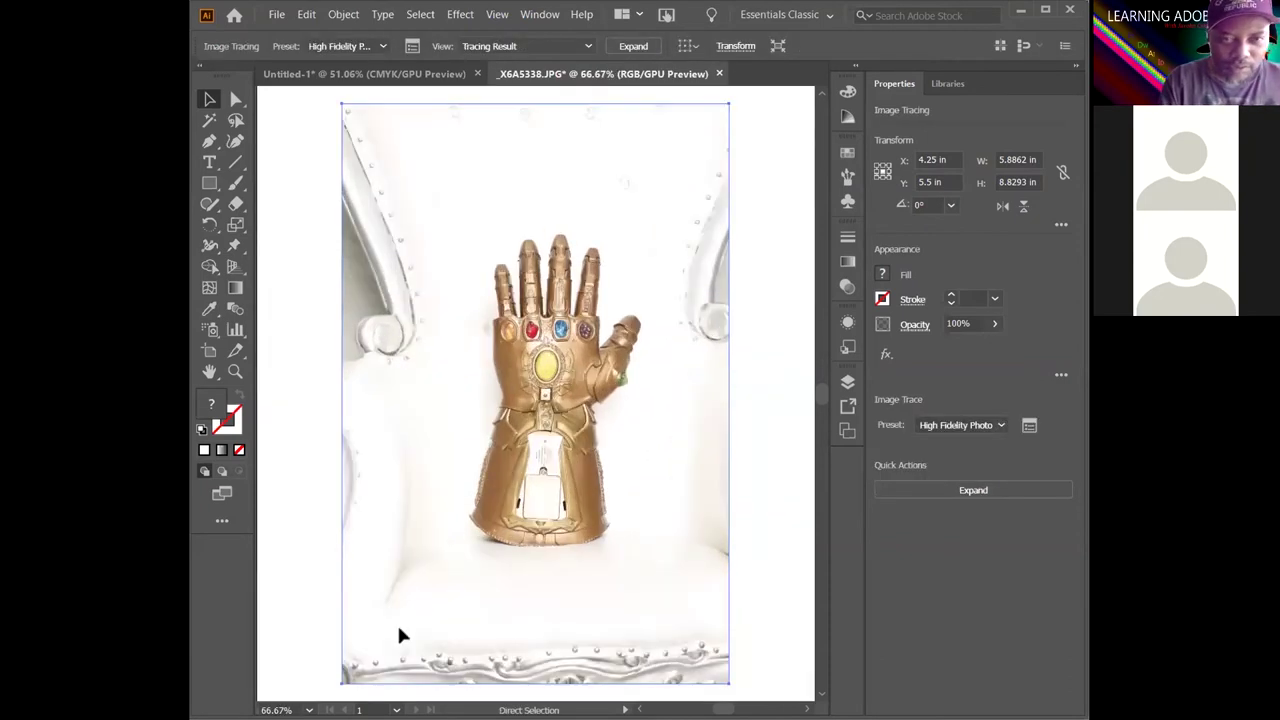
key(ctrl+plus)
key(ctrl+plus)
key(ctrl+plus)
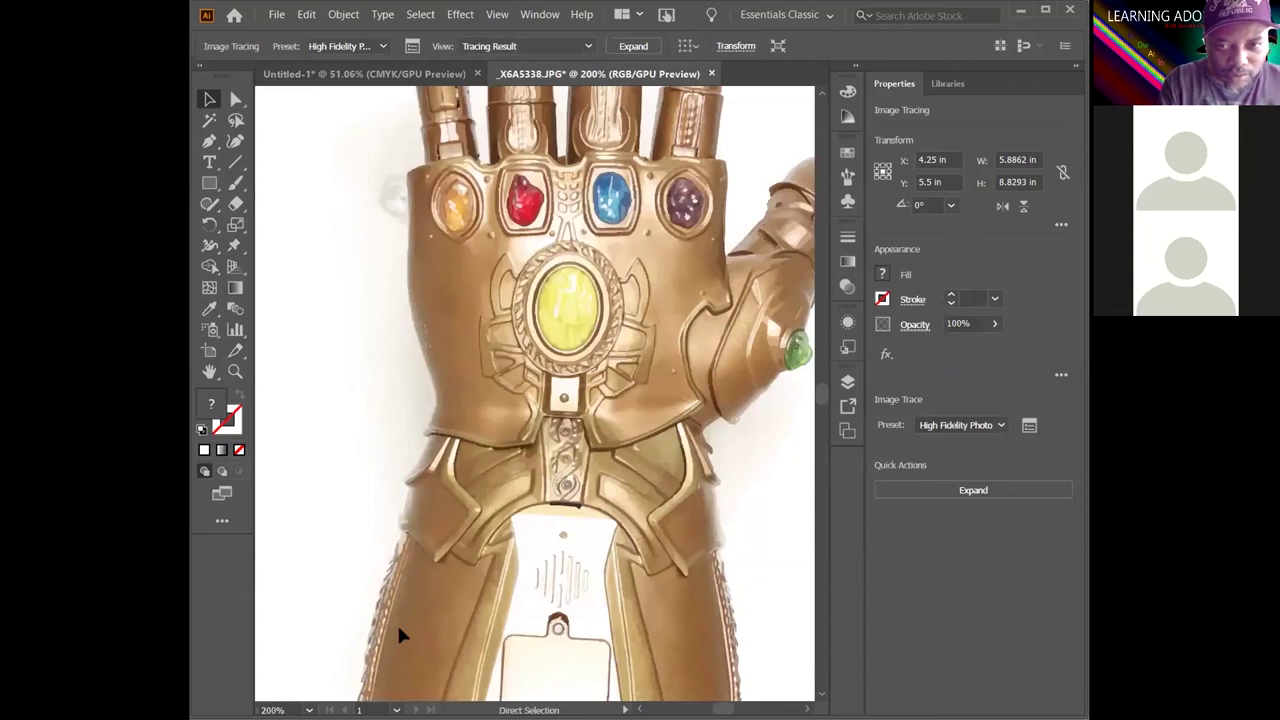
key(ctrl+minus)
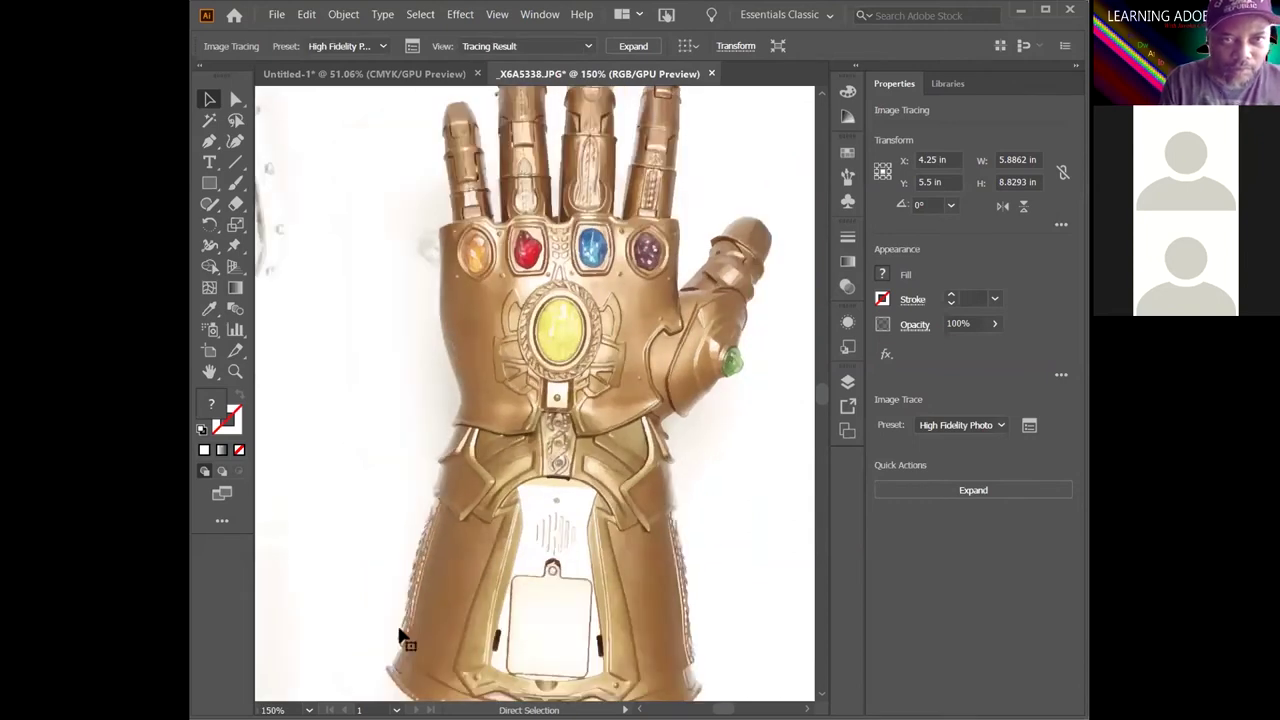
key(ctrl+0)
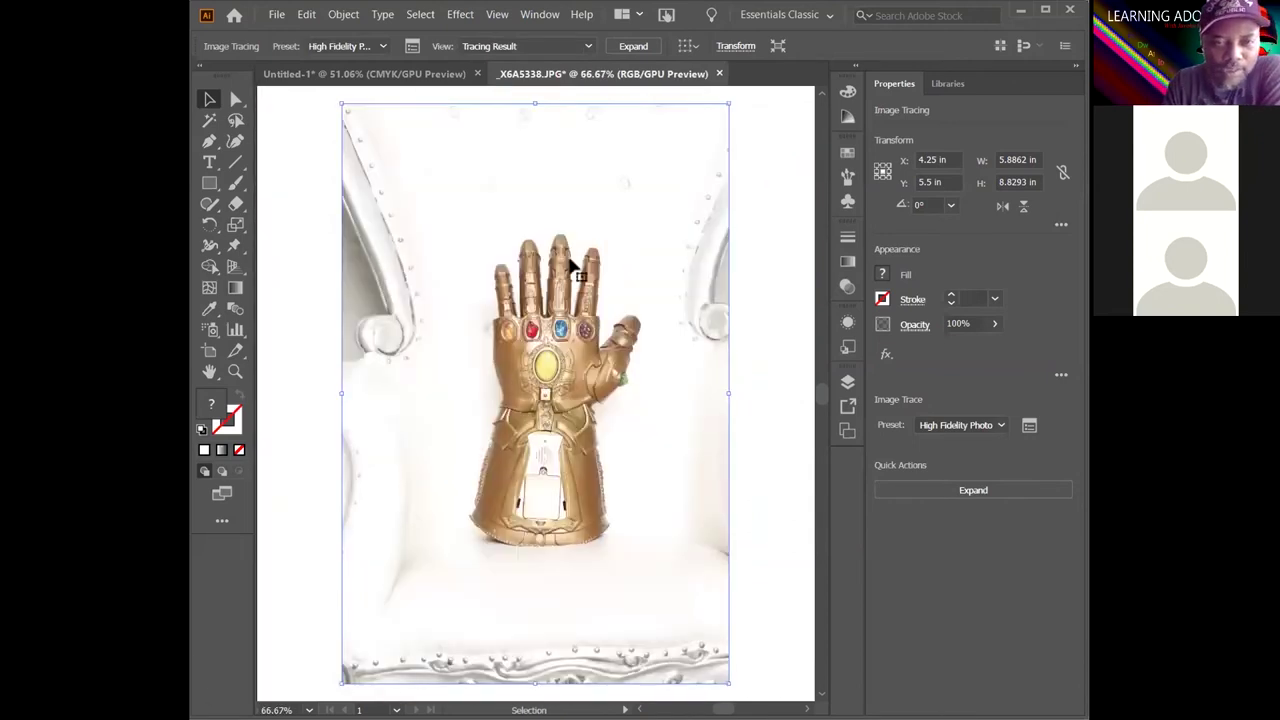
Expand the traced photo into editable vector paths, deselect it, and select the whole group again
click(951, 491)
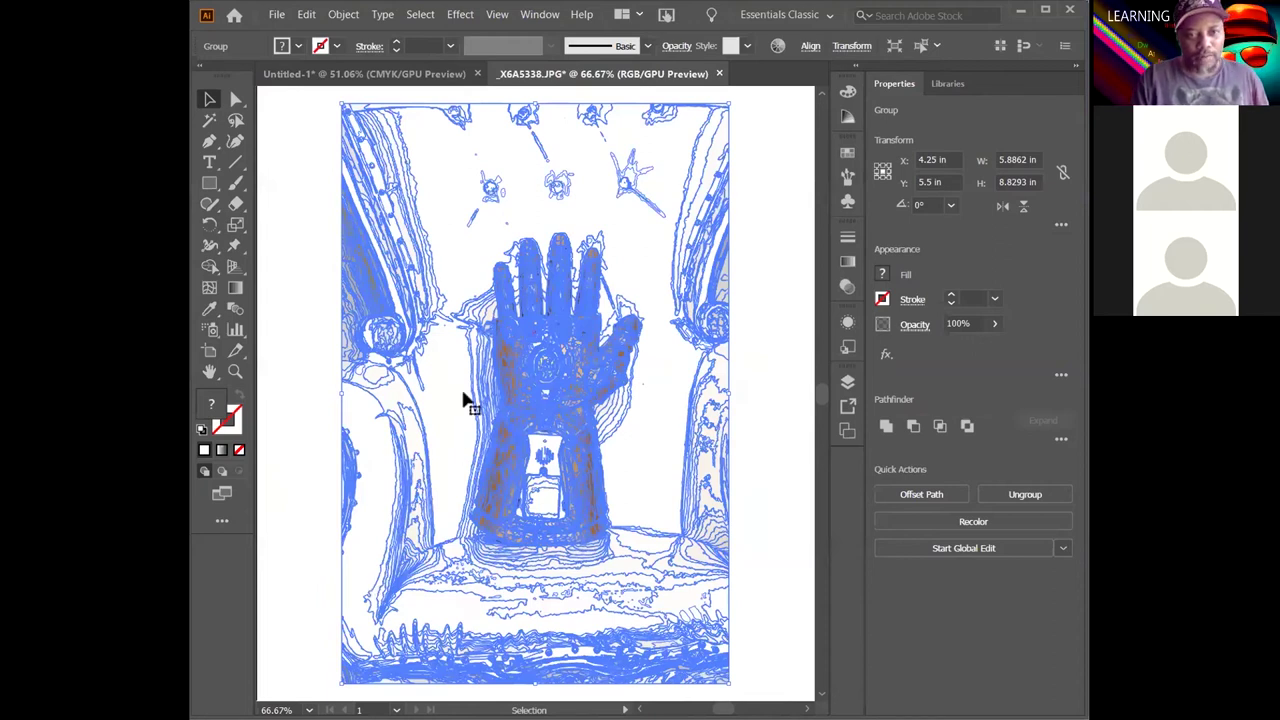
click(788, 305)
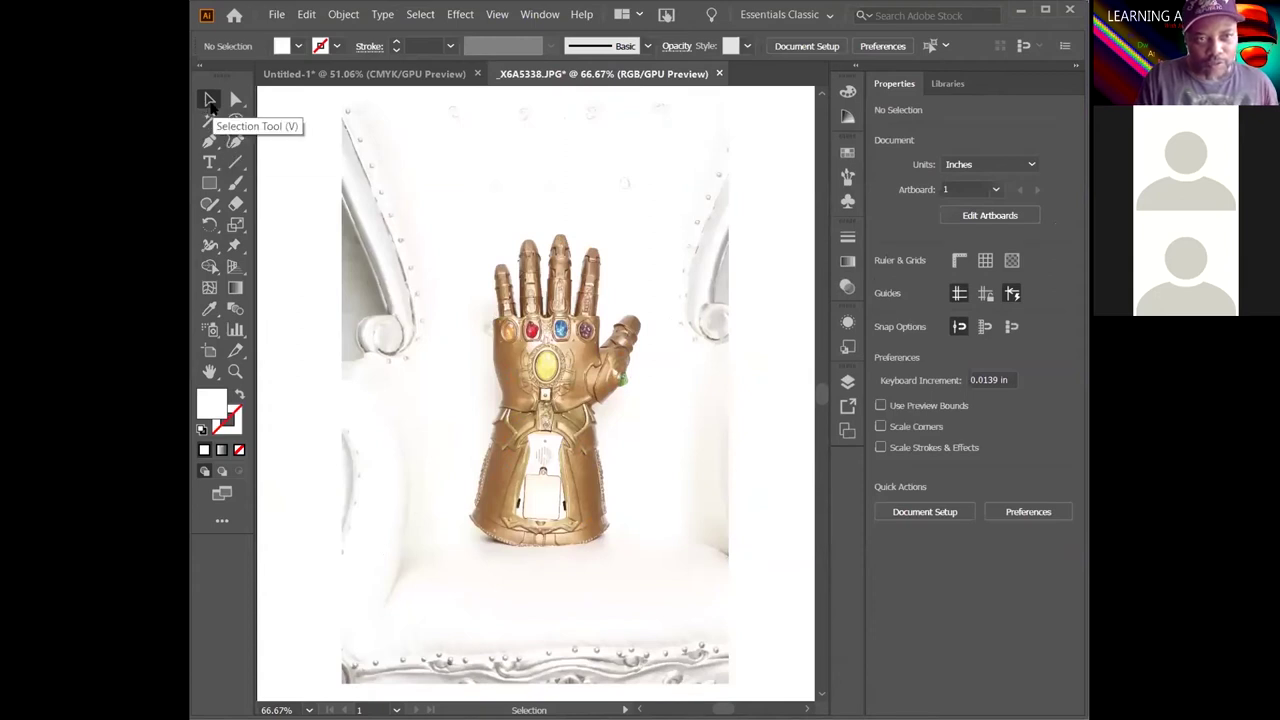
click(549, 423)
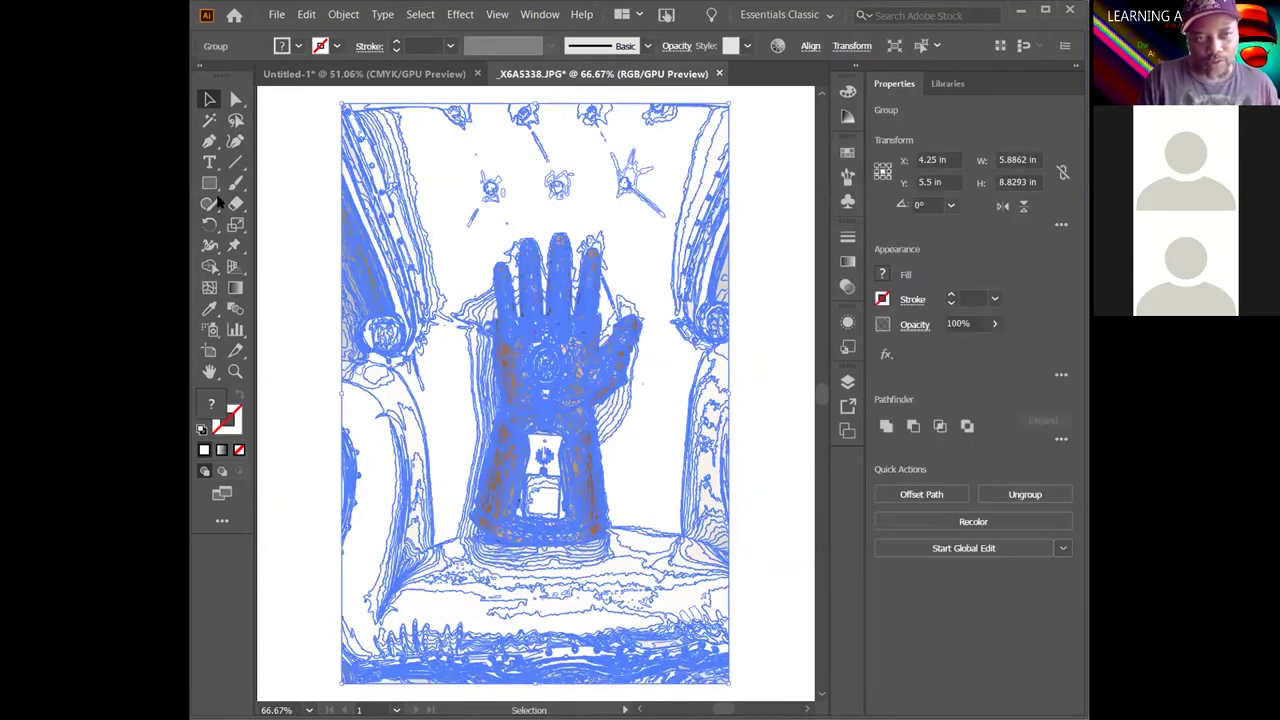
Use Direct Selection to pick individual traced paths, such as the gauntlet's white panel and the white background shape, and deselect them
click(236, 101)
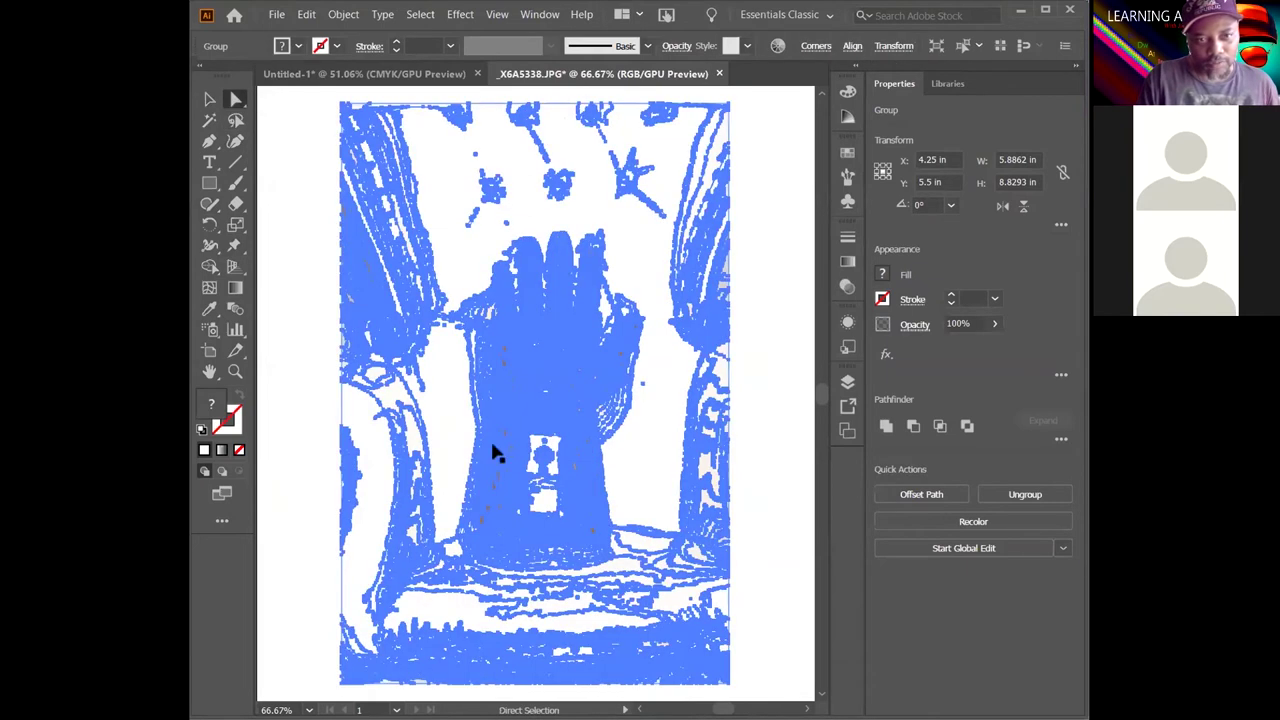
click(543, 499)
click(648, 500)
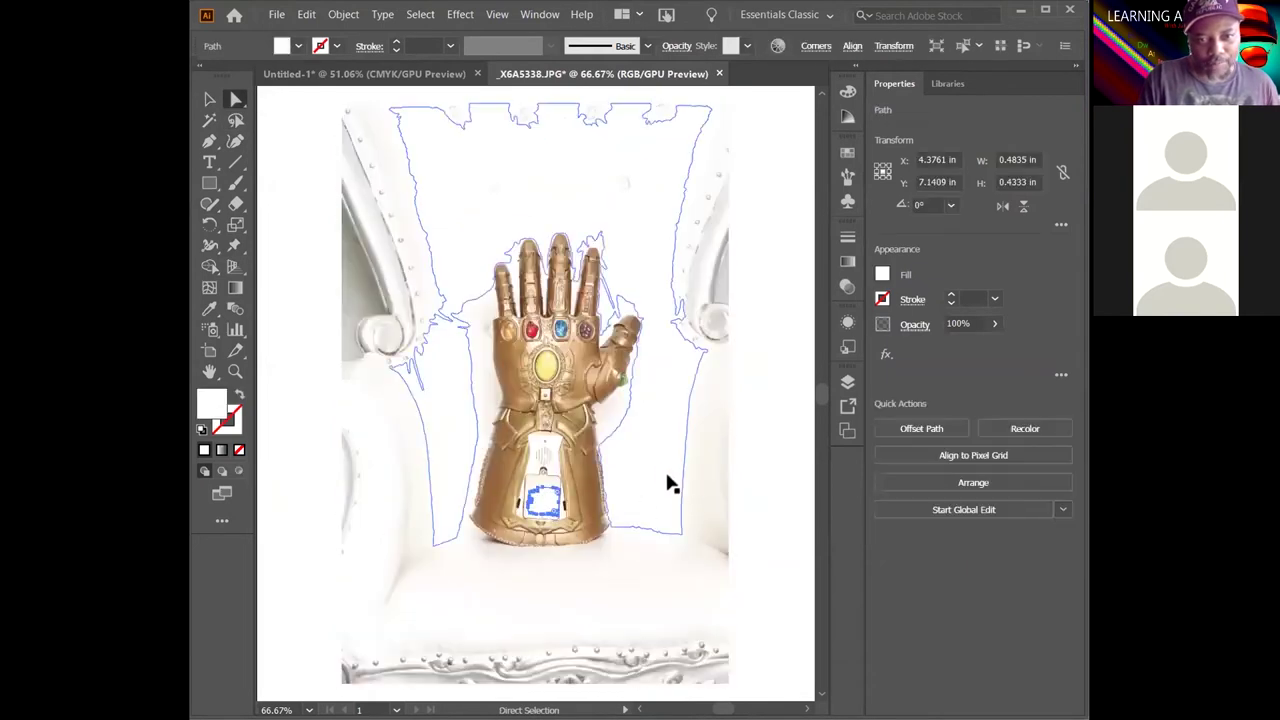
click(626, 406)
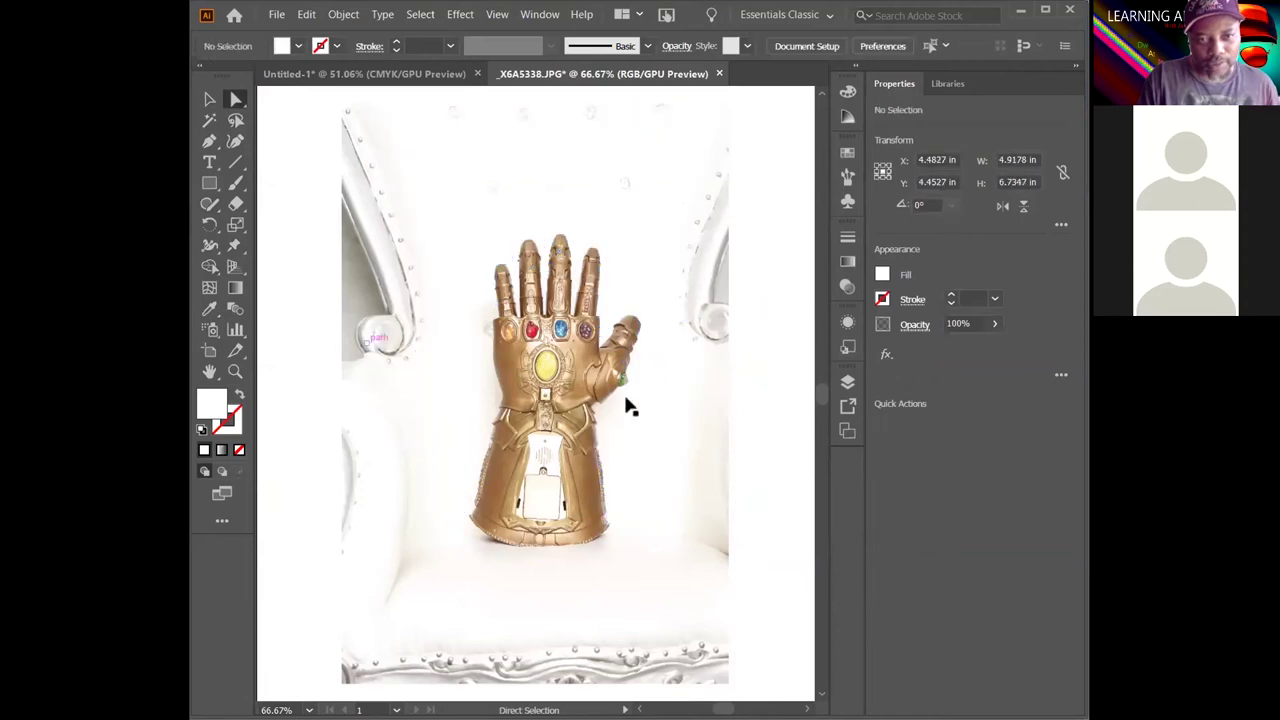
click(553, 605)
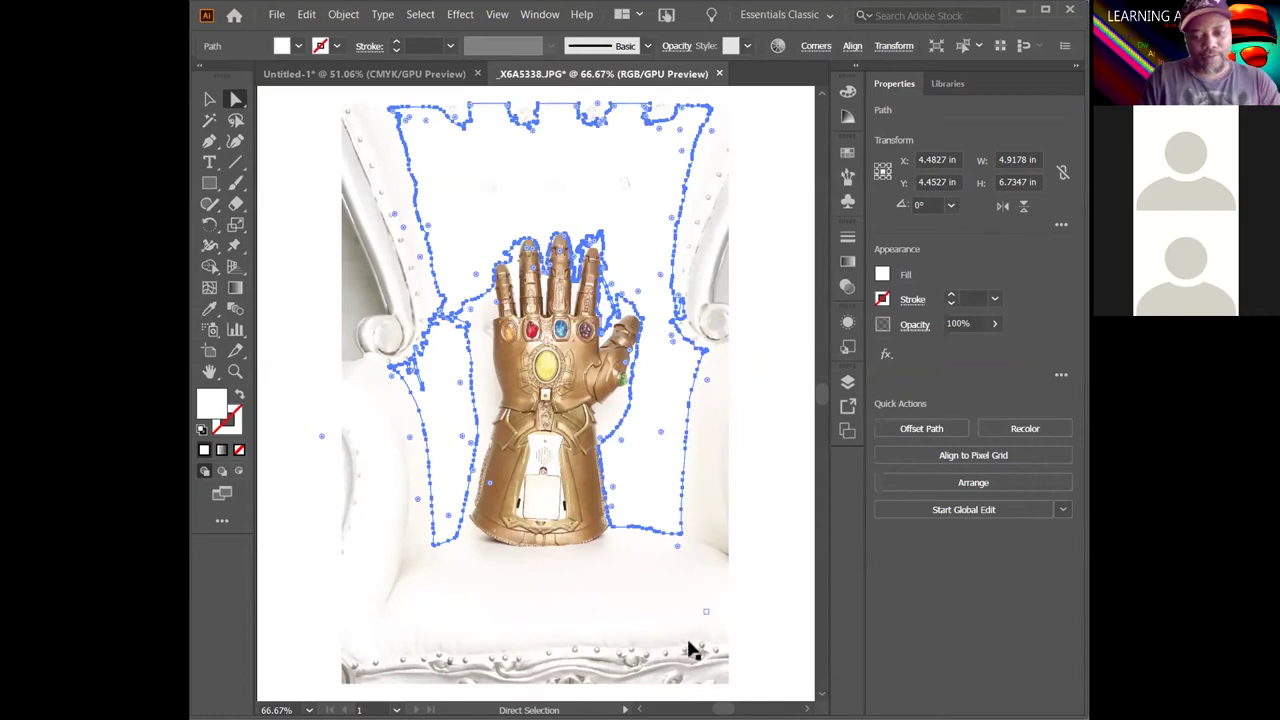
click(690, 562)
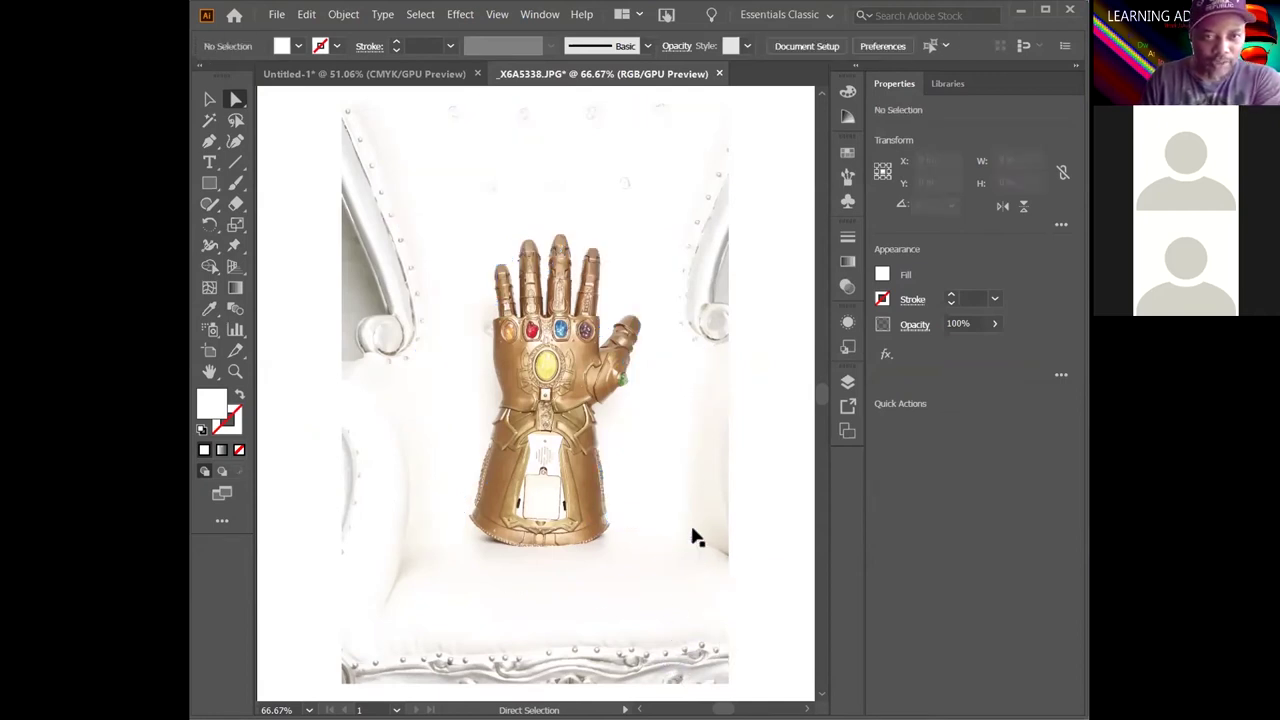
Delete the traced chair background paths along both sides of the gauntlet
mouse_move(760, 97)
mouse_down()
mouse_move(697, 345)
mouse_move(714, 604)
mouse_move(697, 684)
mouse_move(687, 680)
mouse_up()
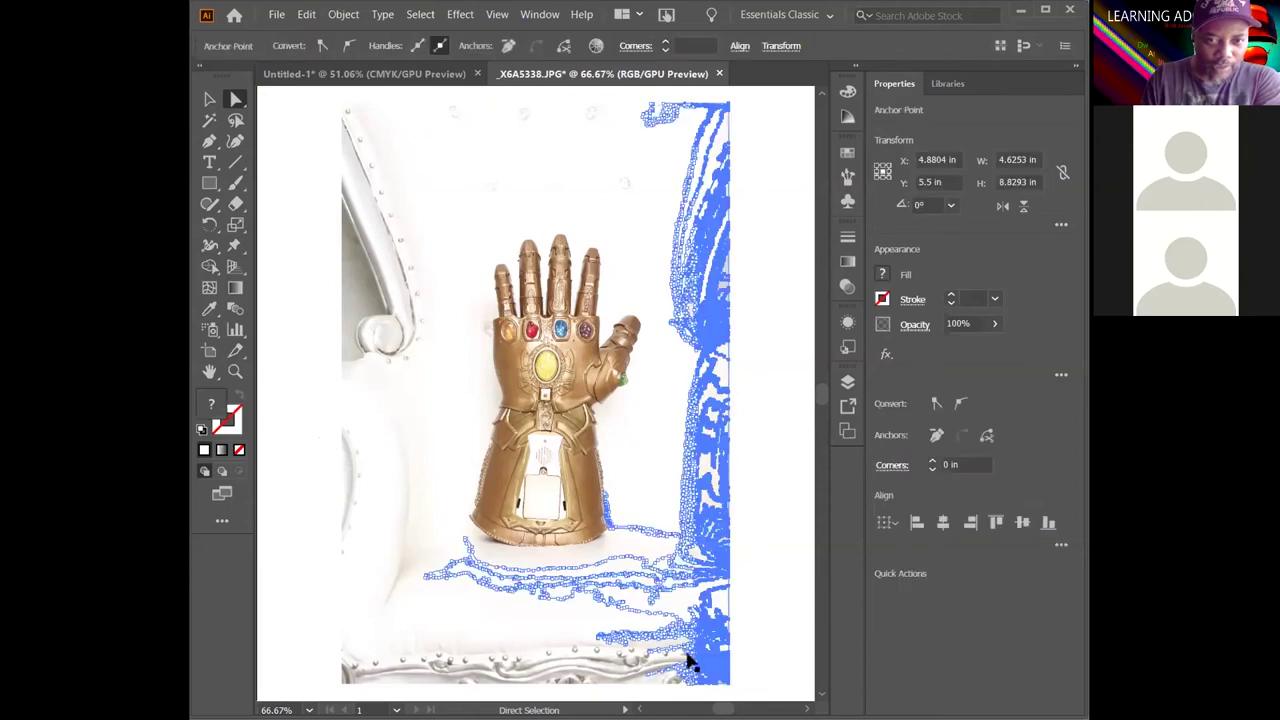
key(Delete)
mouse_move(312, 100)
mouse_down()
mouse_move(374, 574)
mouse_move(431, 680)
mouse_move(413, 665)
mouse_up()
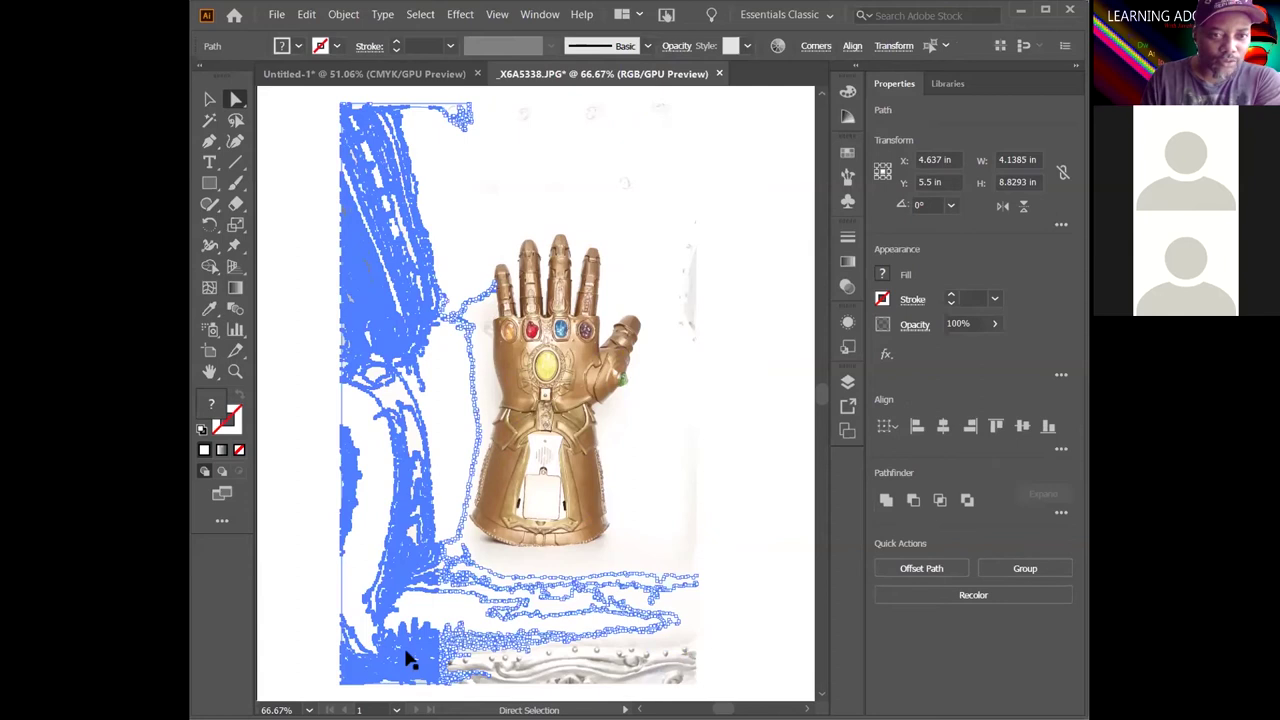
key(Delete)
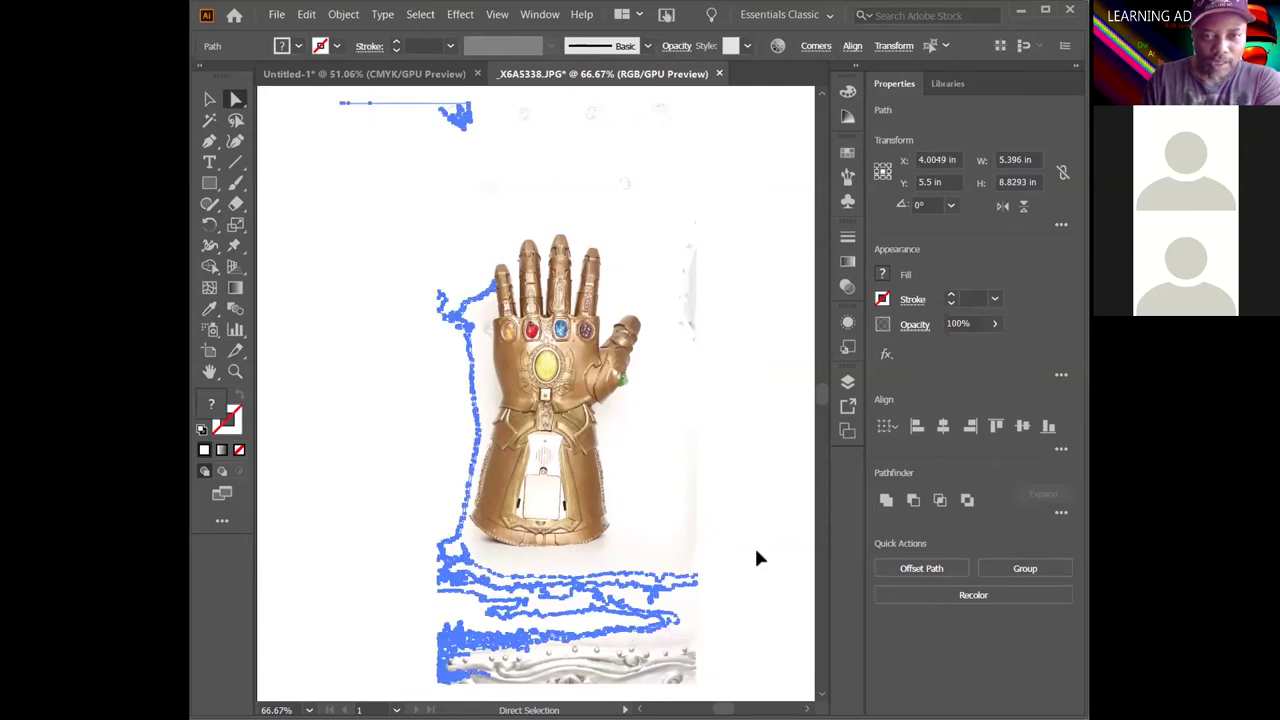
key(Delete)
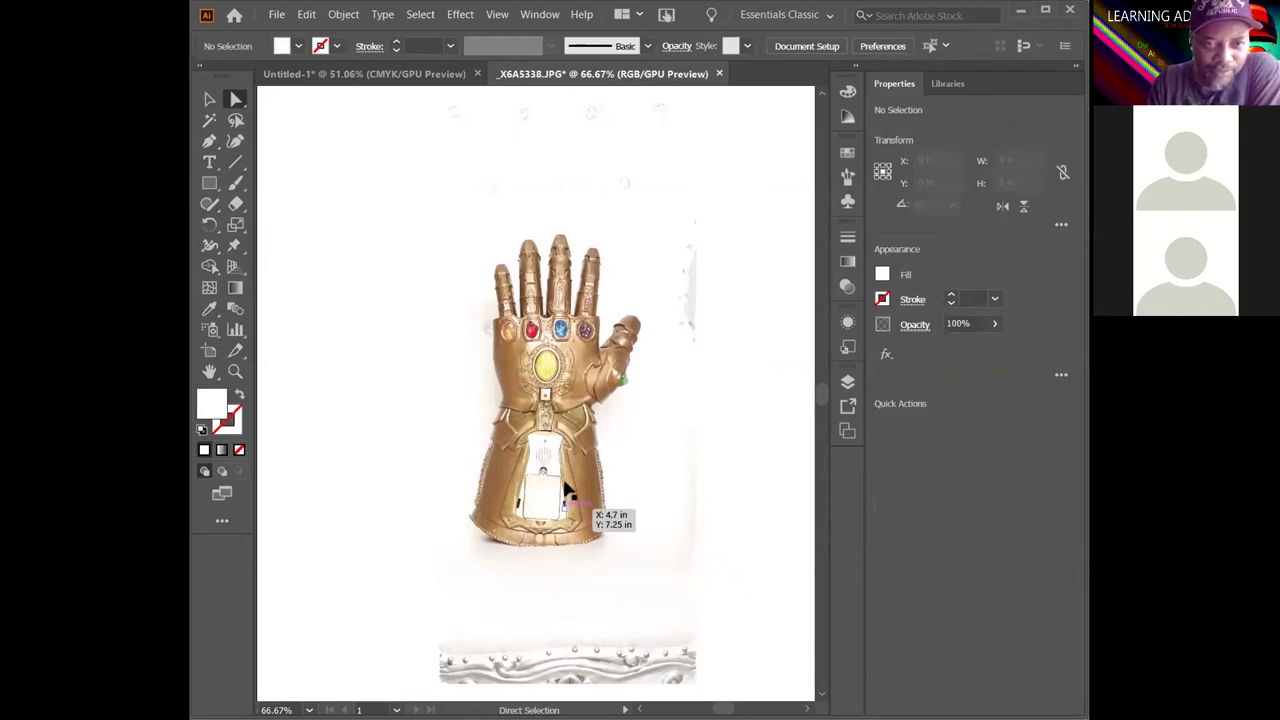
Delete the traced seat and ornate trim paths below the gauntlet
mouse_move(705, 695)
mouse_down()
mouse_move(386, 586)
mouse_move(374, 548)
mouse_up()
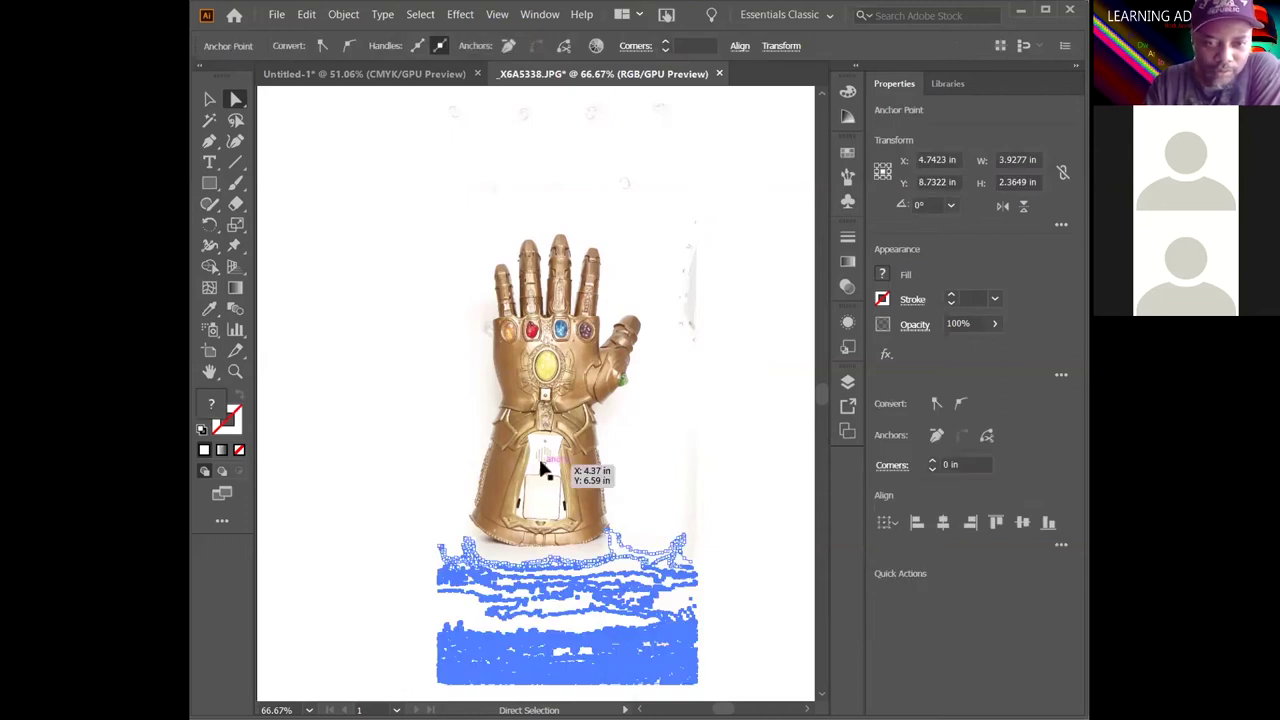
key(Delete)
key(Delete)
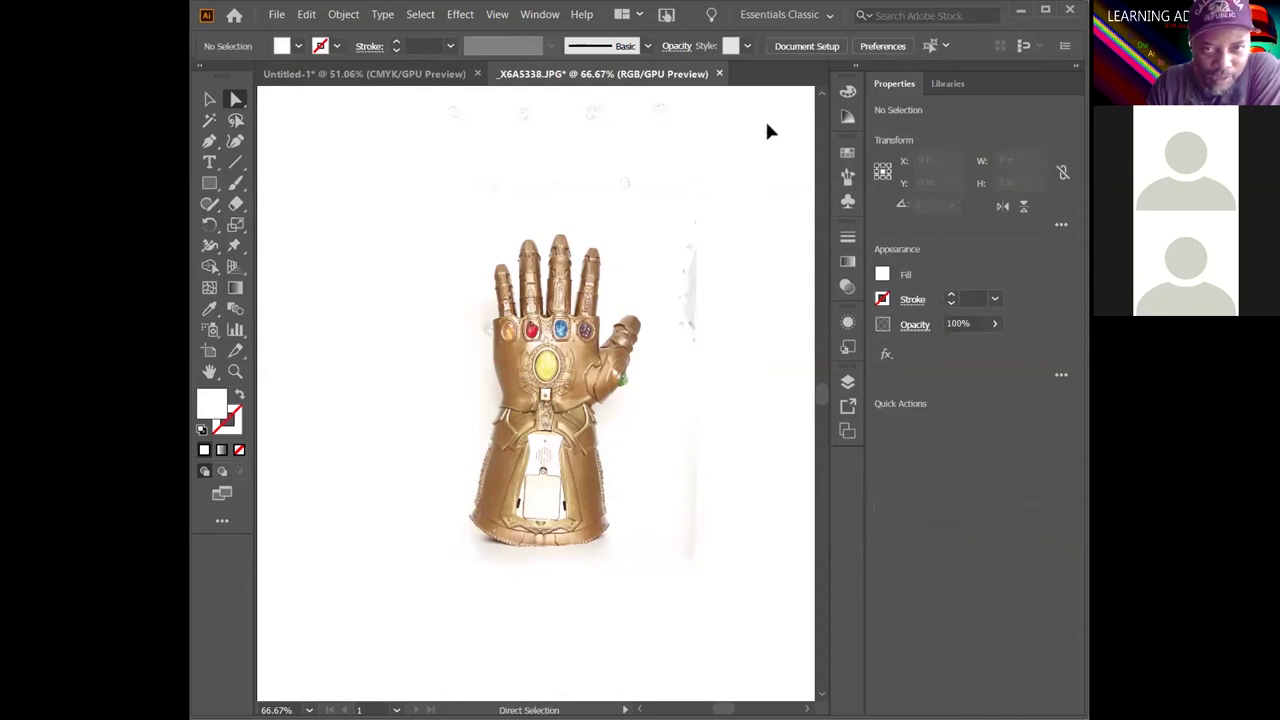
Delete the leftover traced background paths along the gauntlet's right side and above its fingers
mouse_move(765, 95)
mouse_down()
mouse_move(768, 177)
mouse_move(651, 596)
mouse_up()
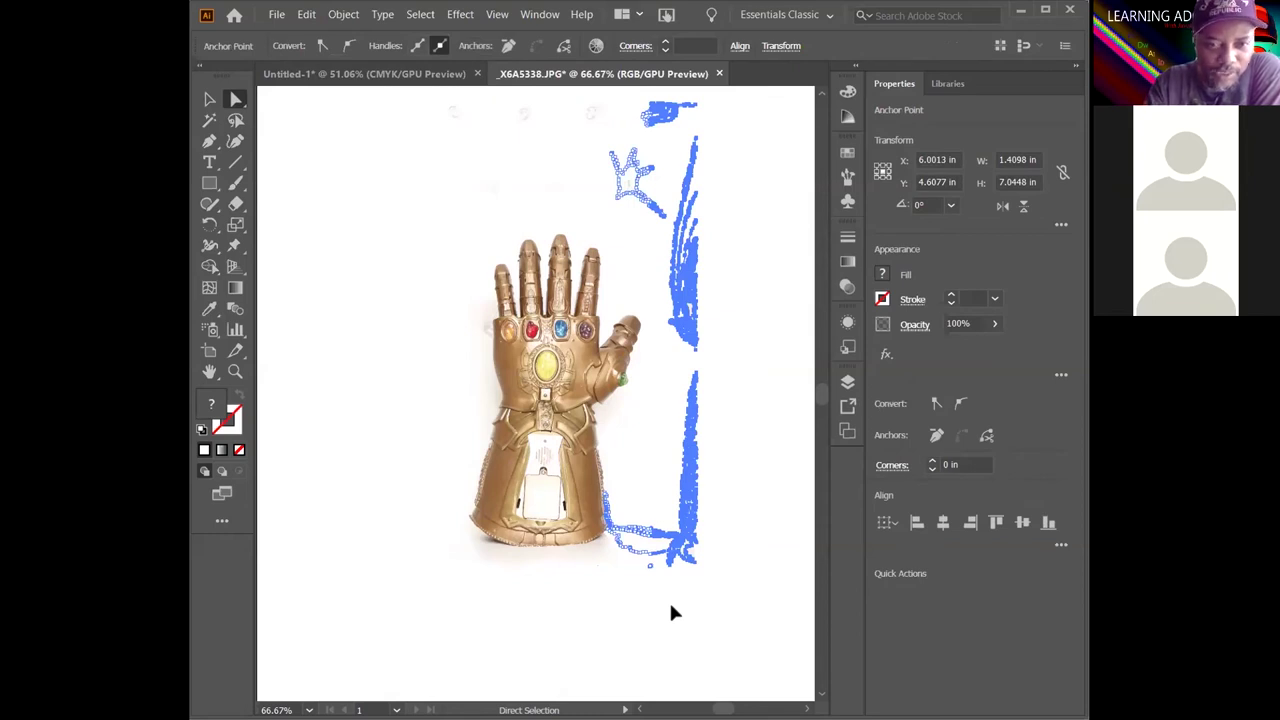
key(Delete)
key(Delete)
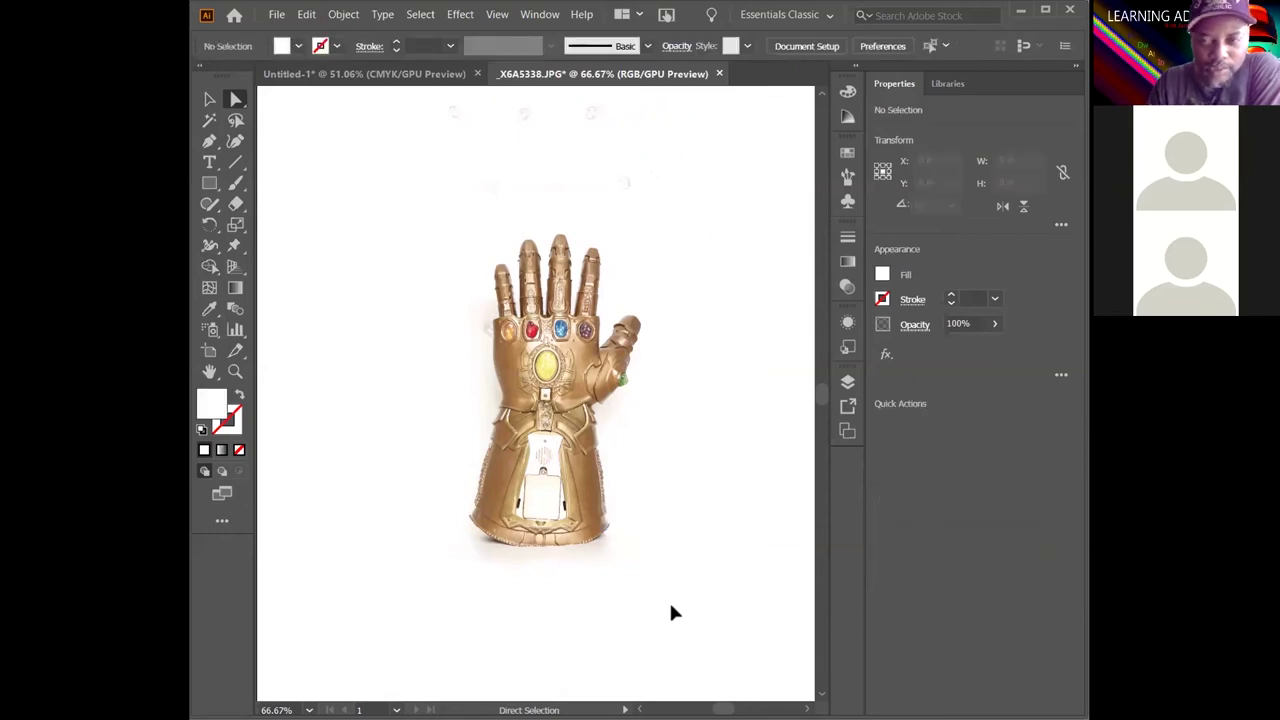
mouse_move(320, 229)
mouse_down()
mouse_move(514, 229)
mouse_move(708, 143)
mouse_move(715, 94)
mouse_up()
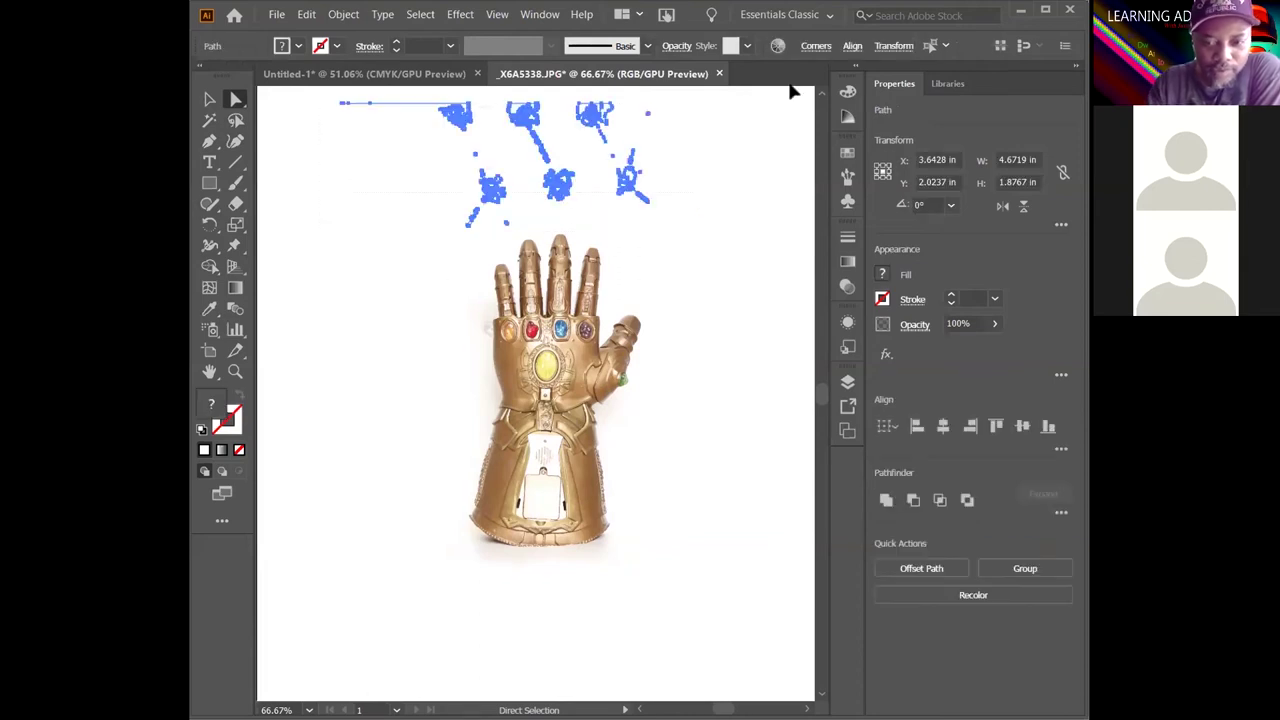
key(Delete)
key(ctrl+minus)
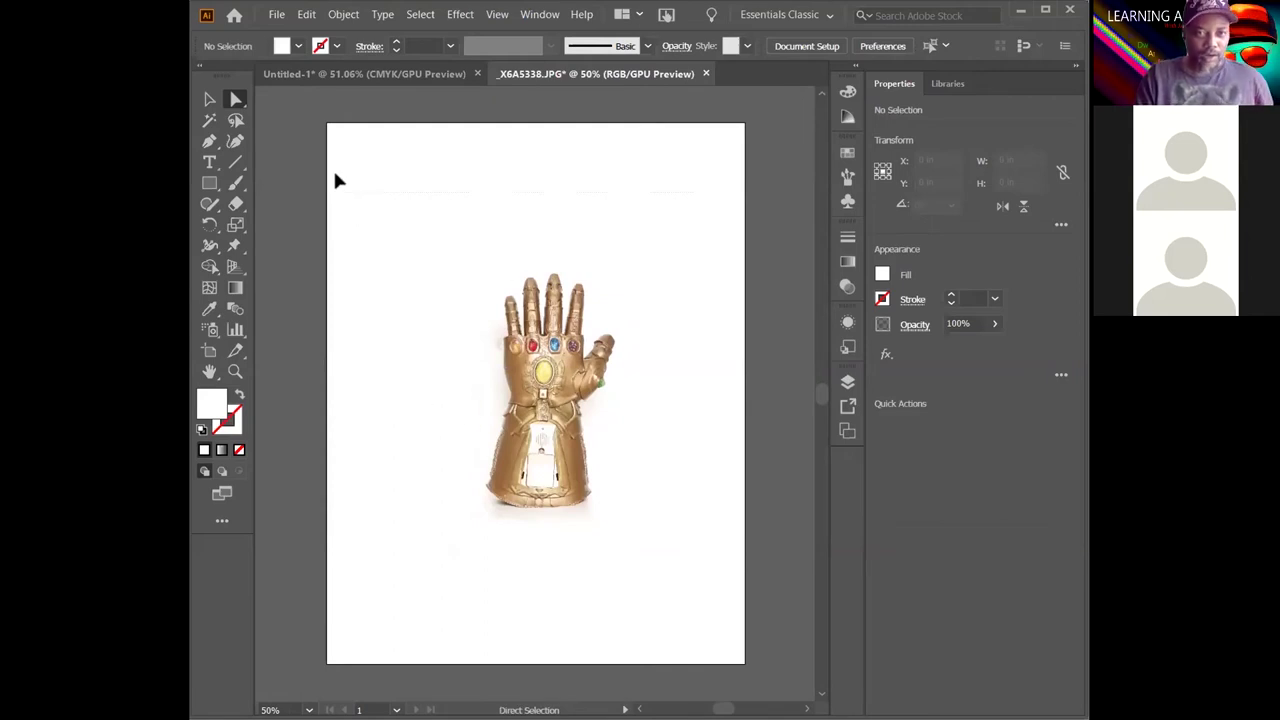
Move the whole gauntlet group slightly lower on the artboard, deselect it, and check the document's layer list
click(210, 100)
mouse_move(552, 428)
mouse_down()
mouse_move(572, 458)
mouse_move(587, 532)
mouse_move(578, 527)
mouse_up()
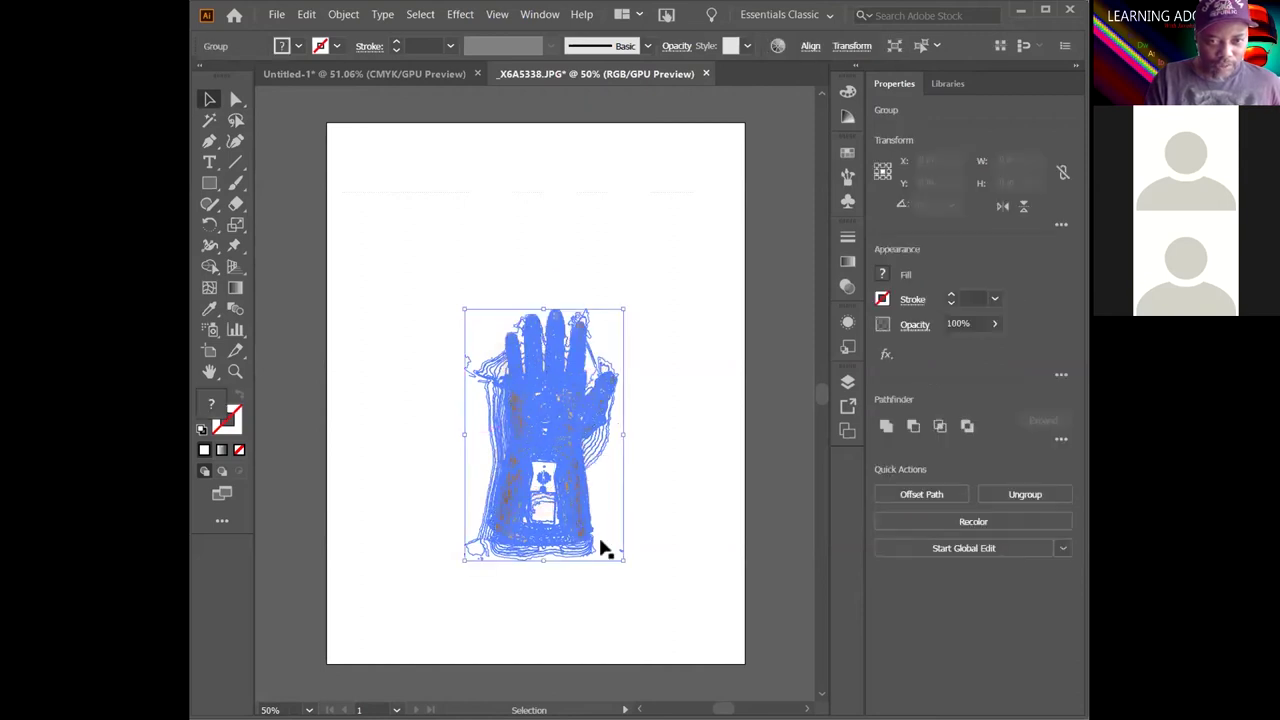
click(668, 292)
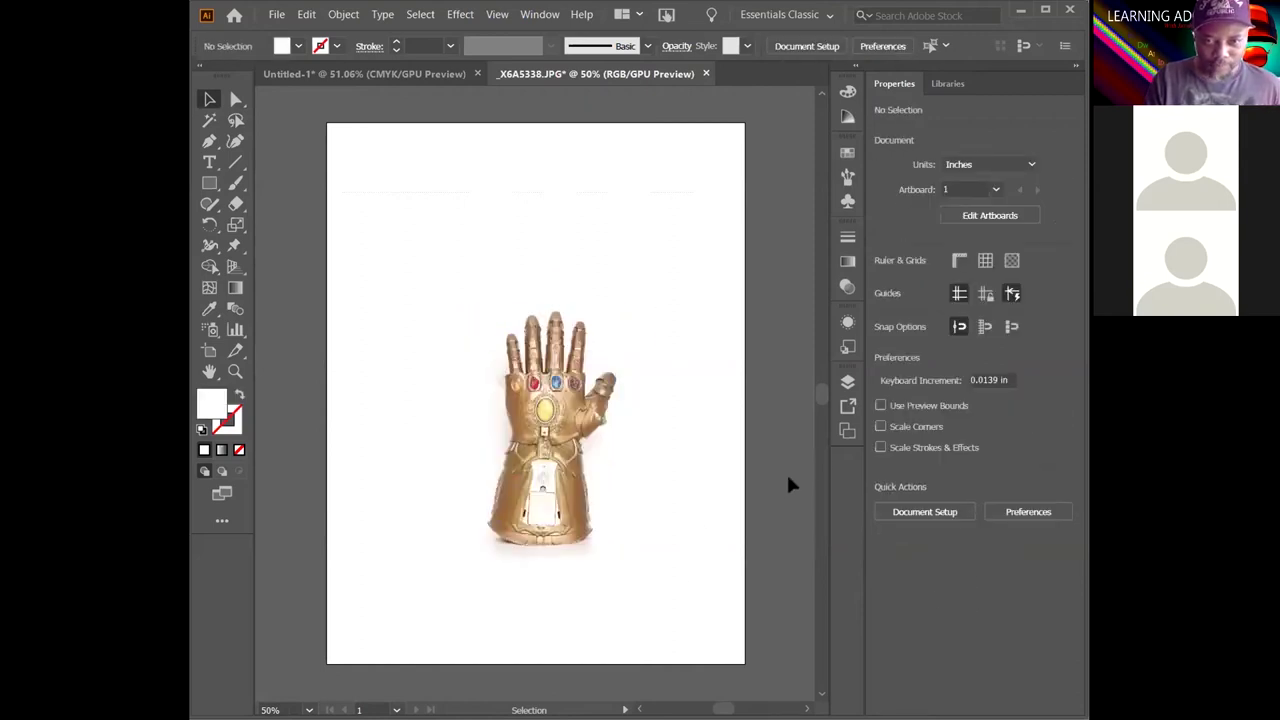
click(848, 386)
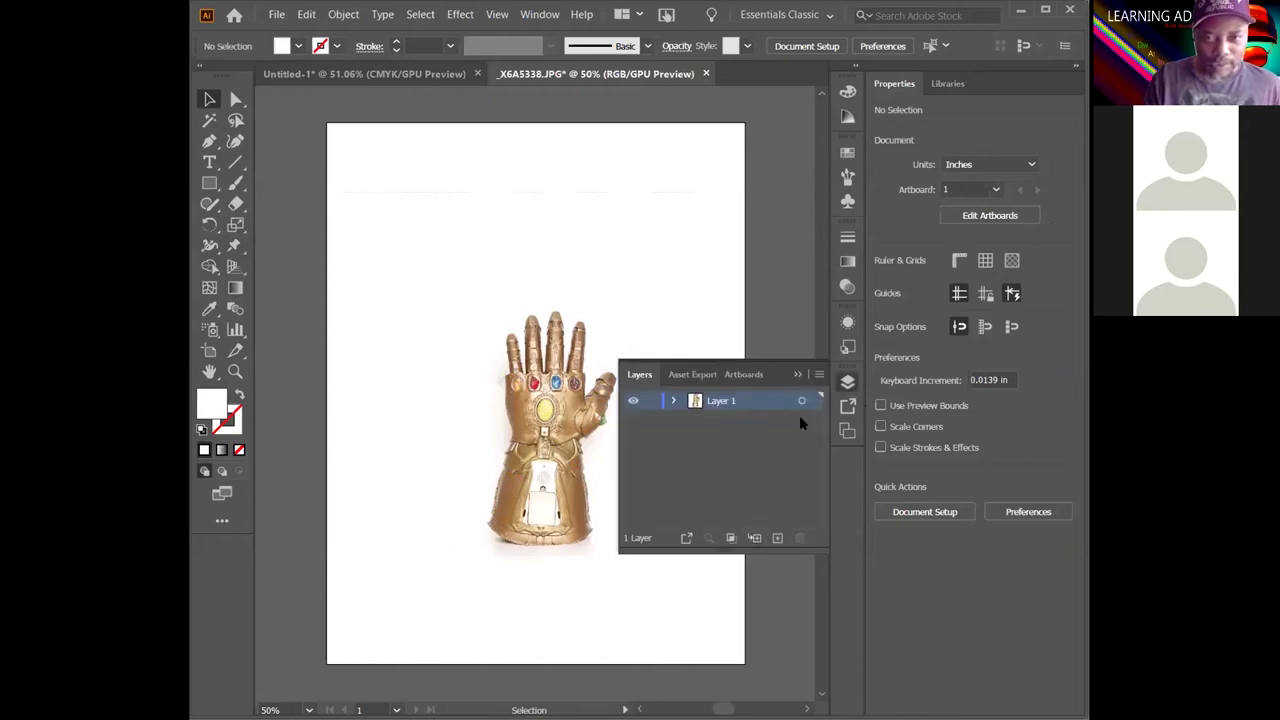
click(798, 375)
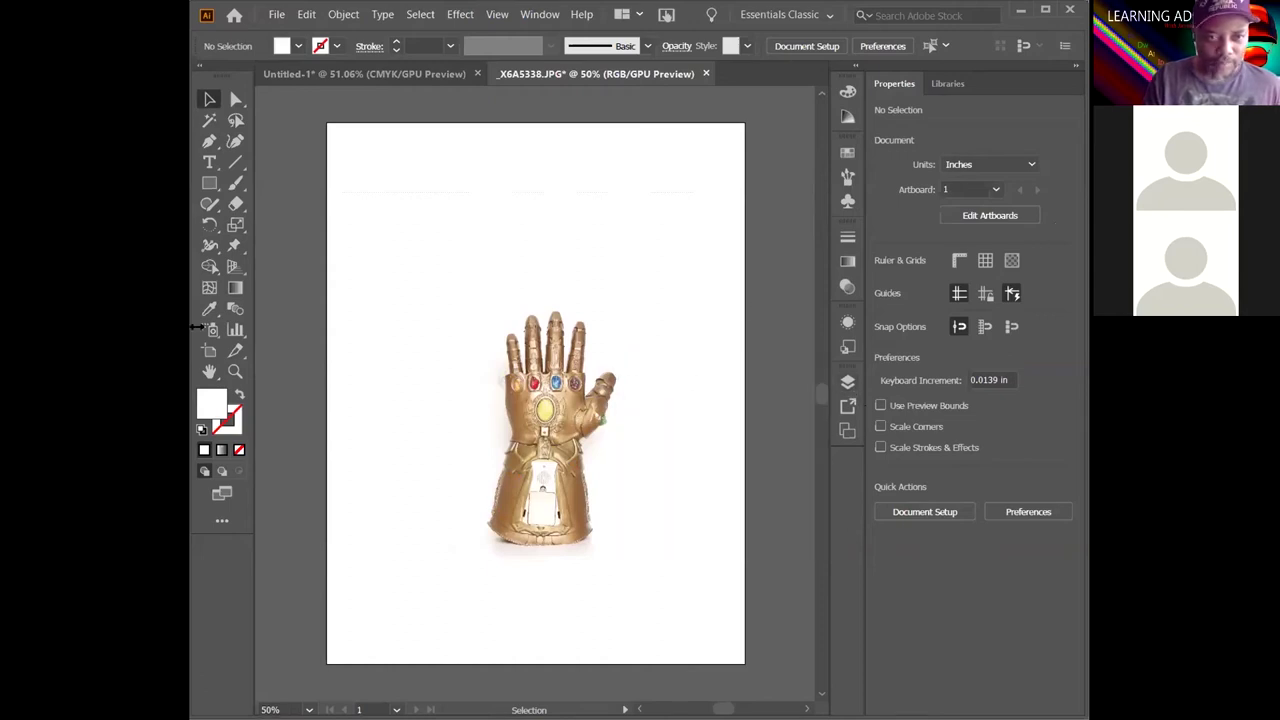
Add the title text "My Movie" above the gauntlet and scale it up to about 6.64 in wide
click(209, 162)
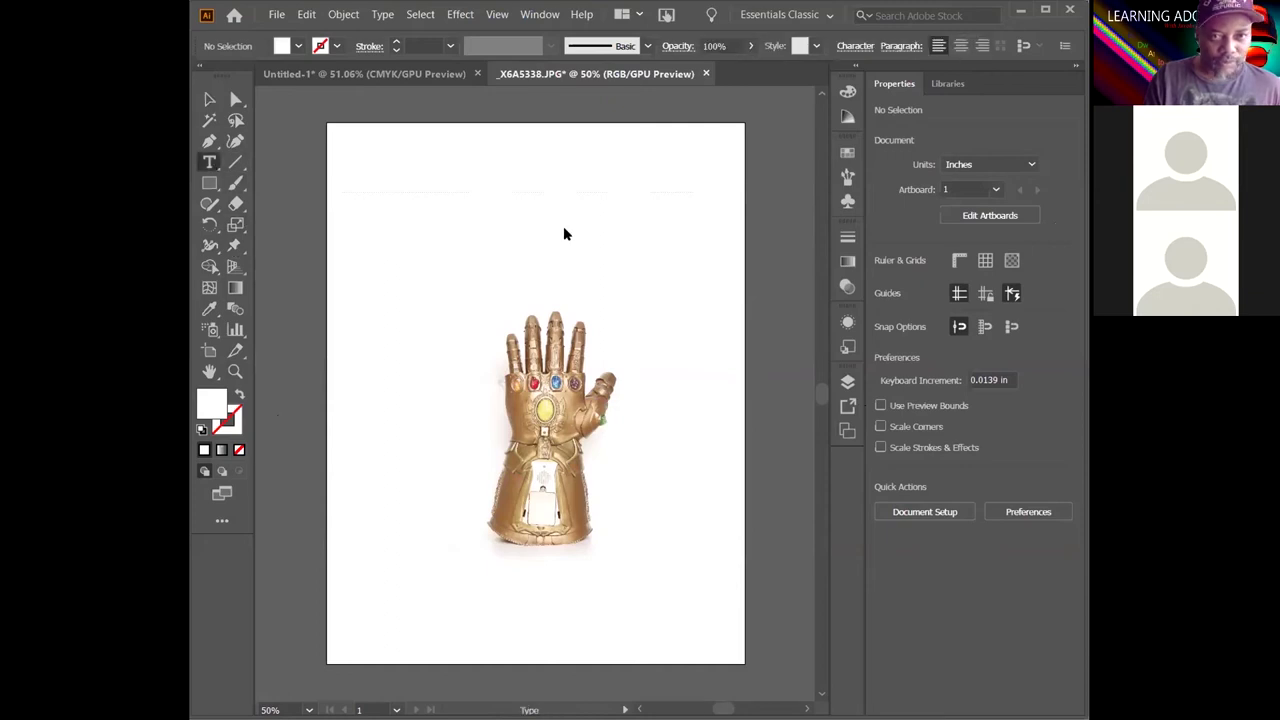
click(532, 218)
text(My Movie)
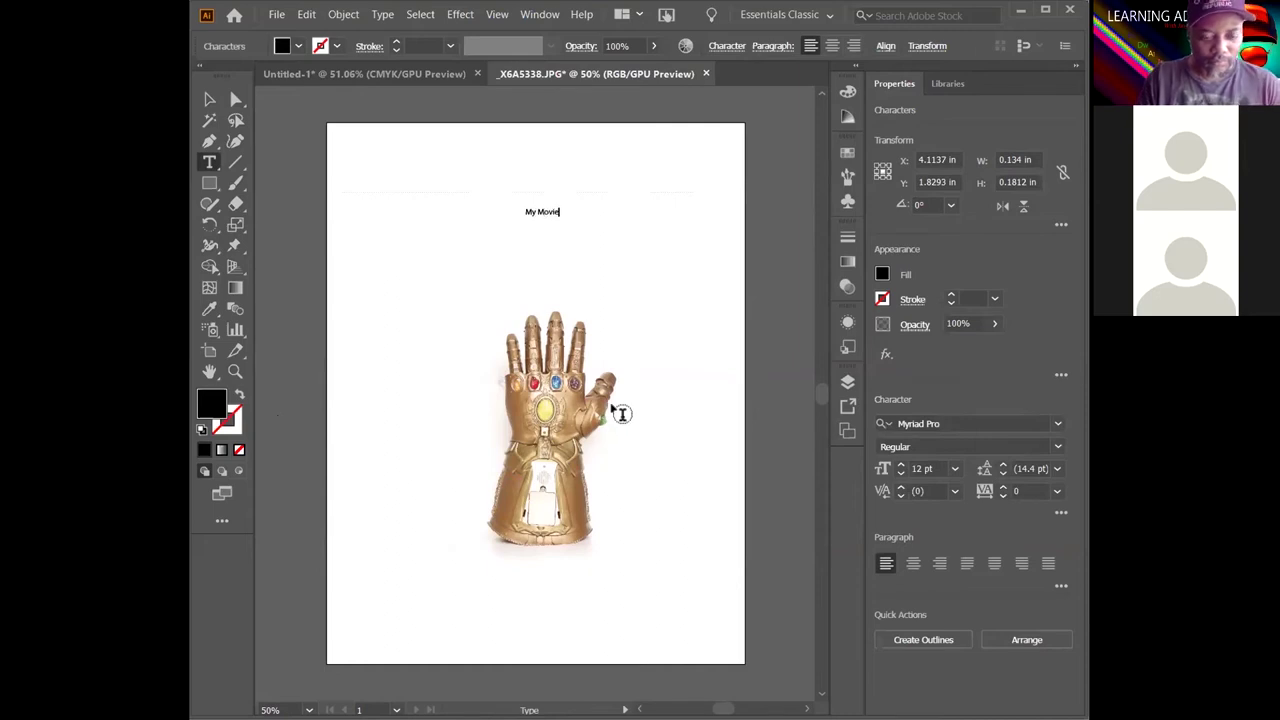
key(ctrl+a)
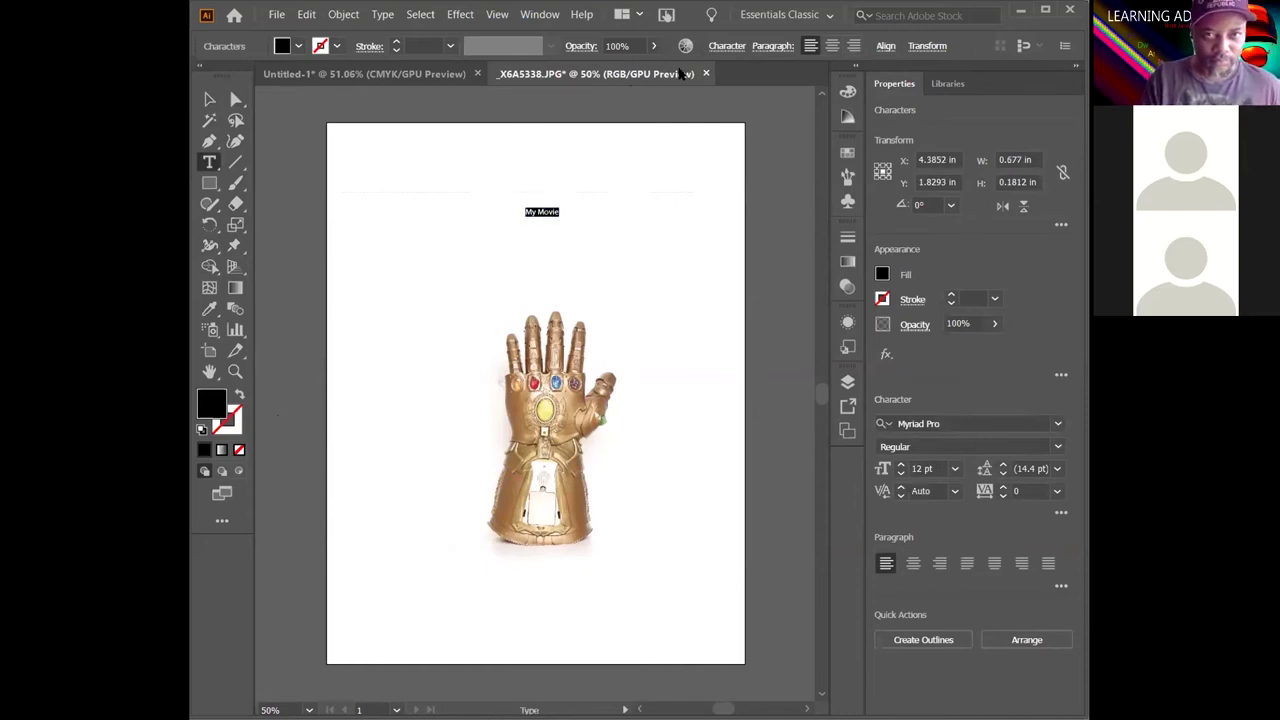
key(Escape)
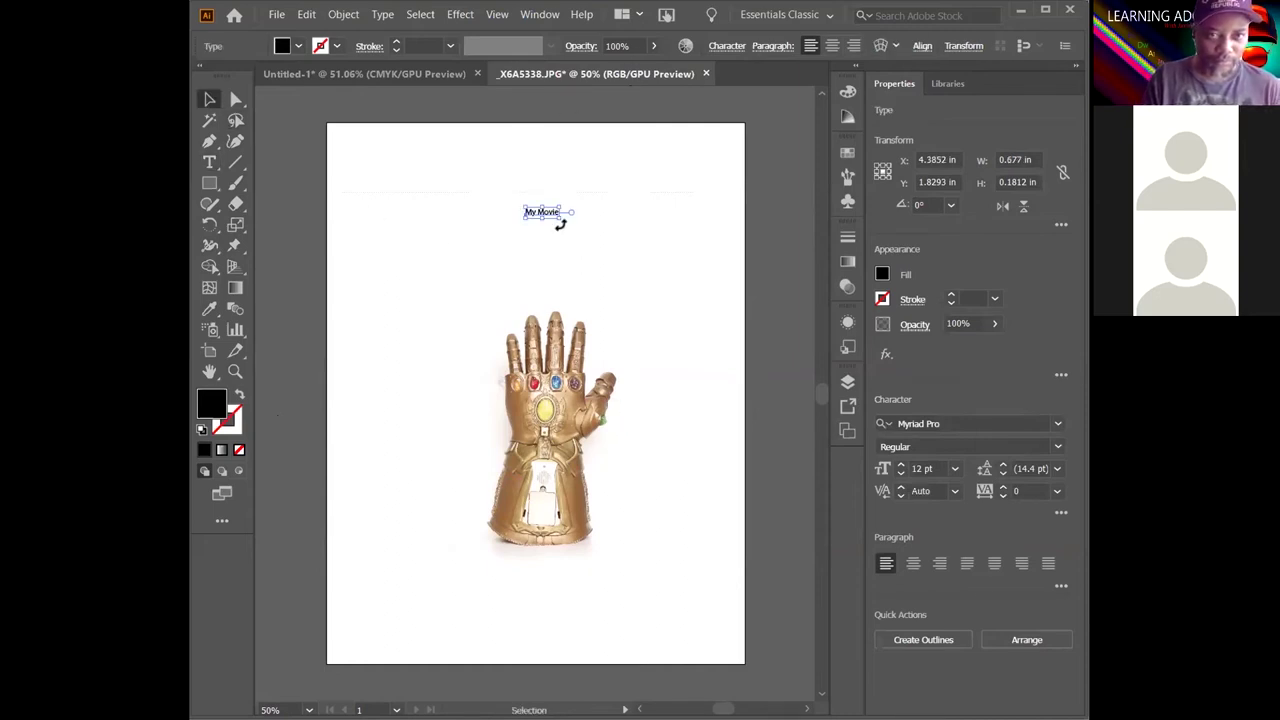
drag(598, 268, 714, 314)
click(209, 99)
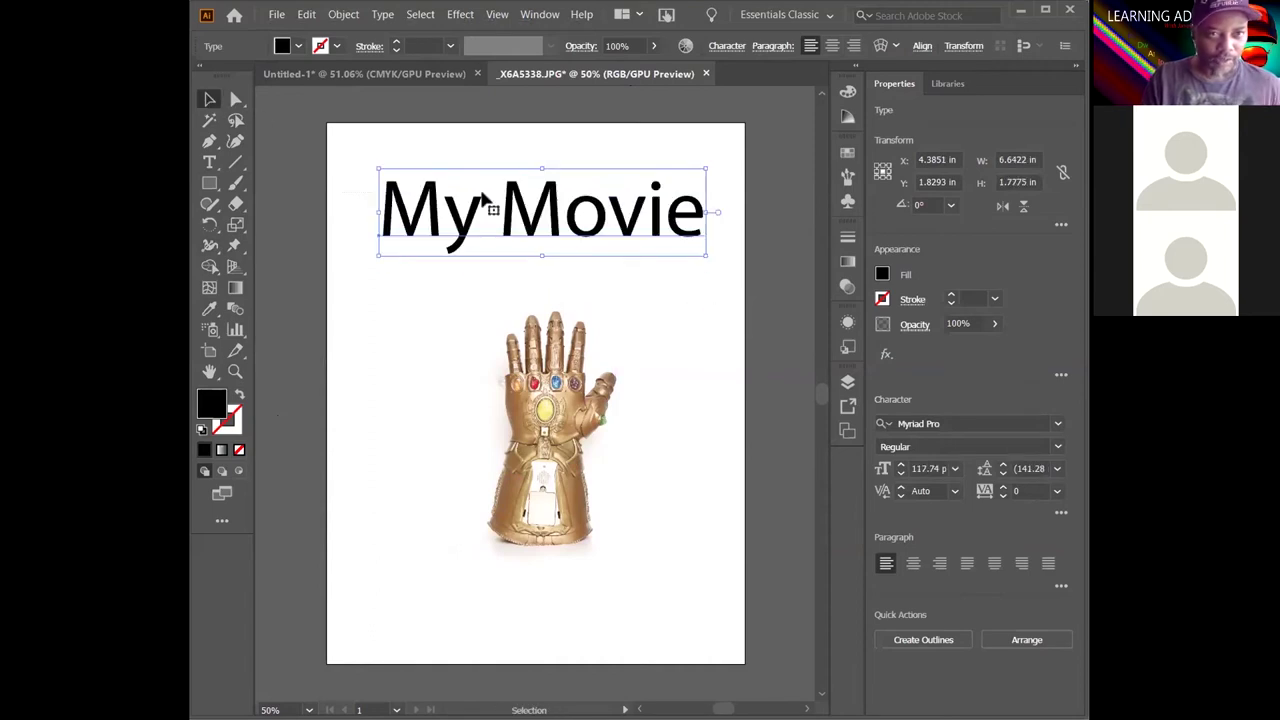
Move the gauntlet up beneath the title, rotate it counterclockwise by about 4.6°, and adjust its position
drag(540, 392, 686, 518)
drag(722, 648, 716, 652)
click(707, 657)
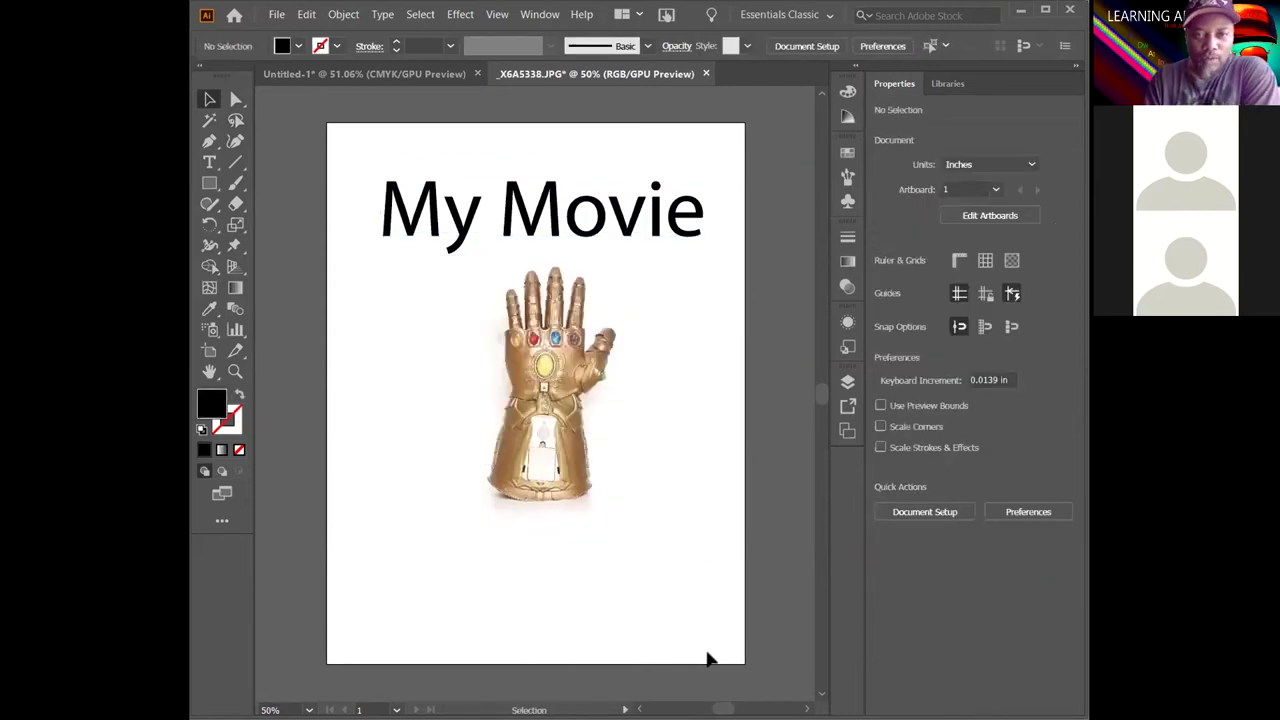
click(557, 471)
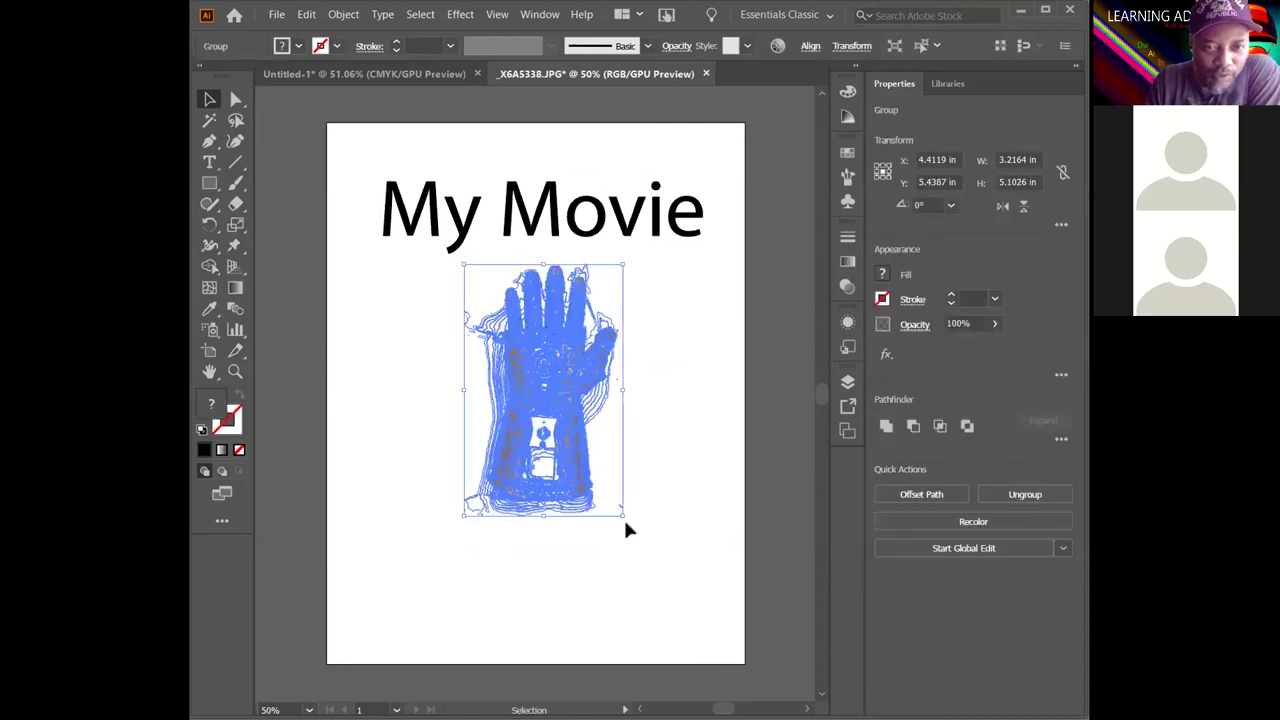
drag(628, 518, 705, 523)
click(705, 523)
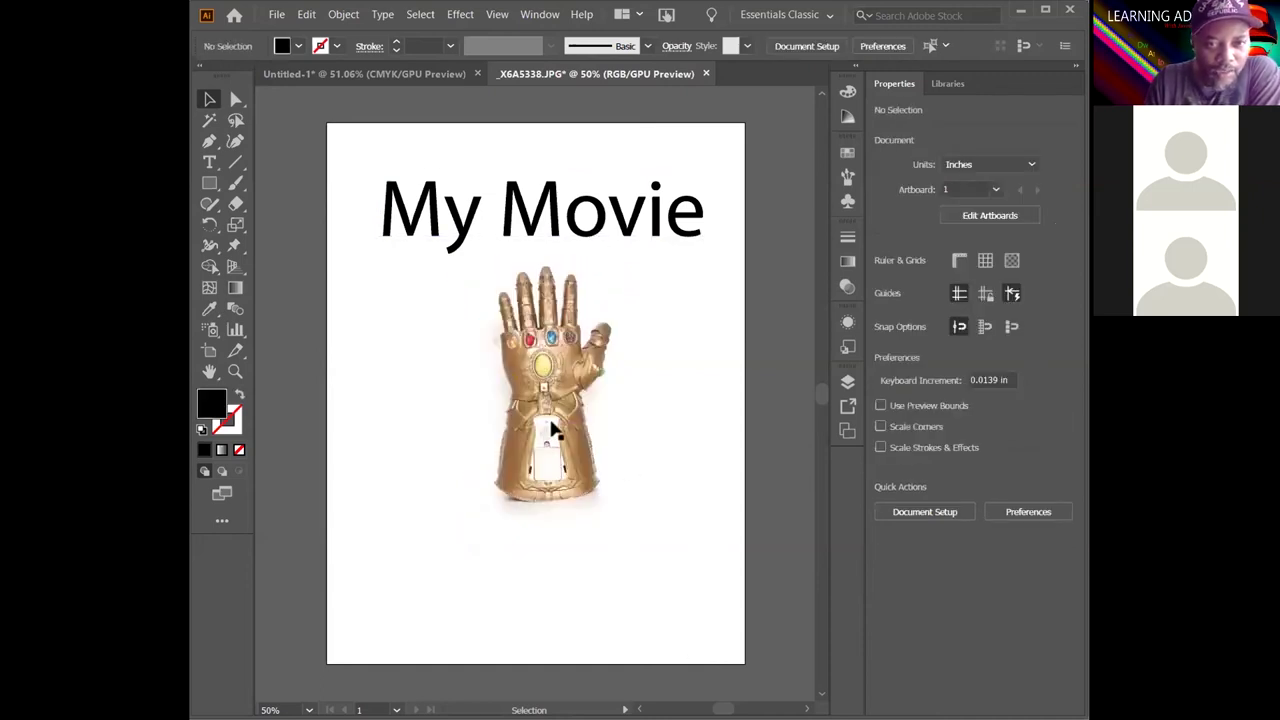
drag(529, 389, 541, 396)
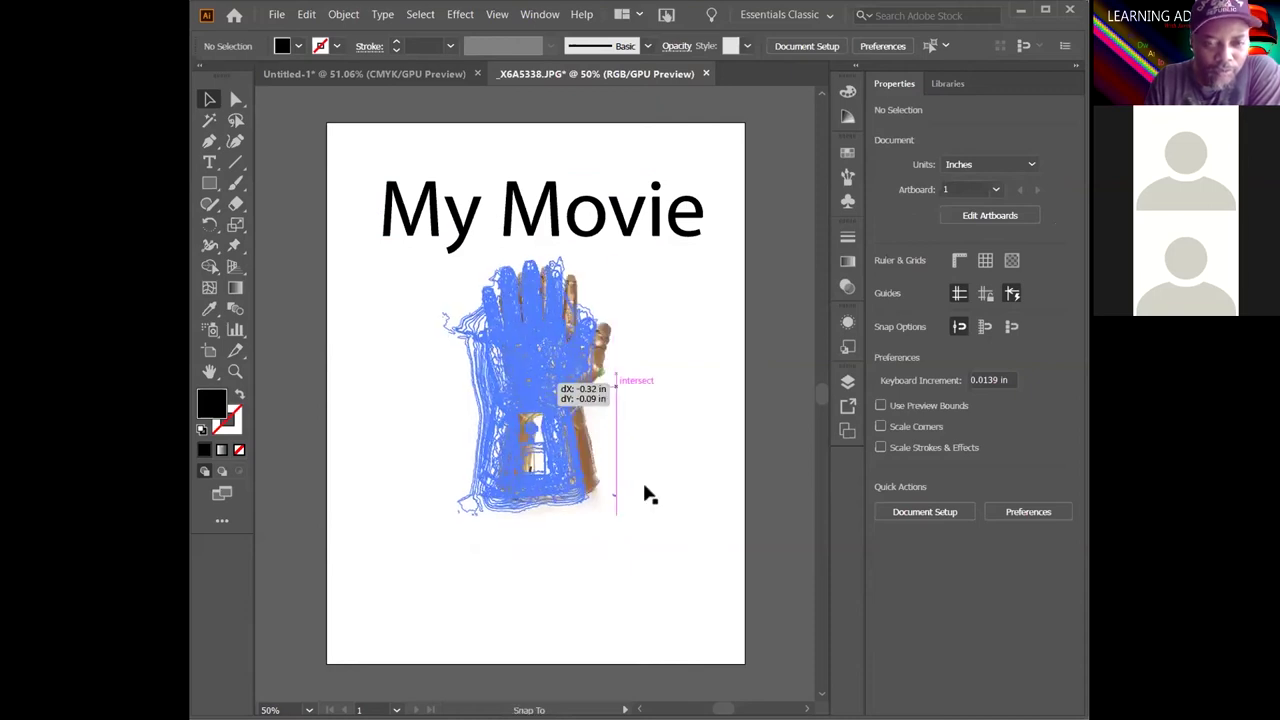
click(645, 641)
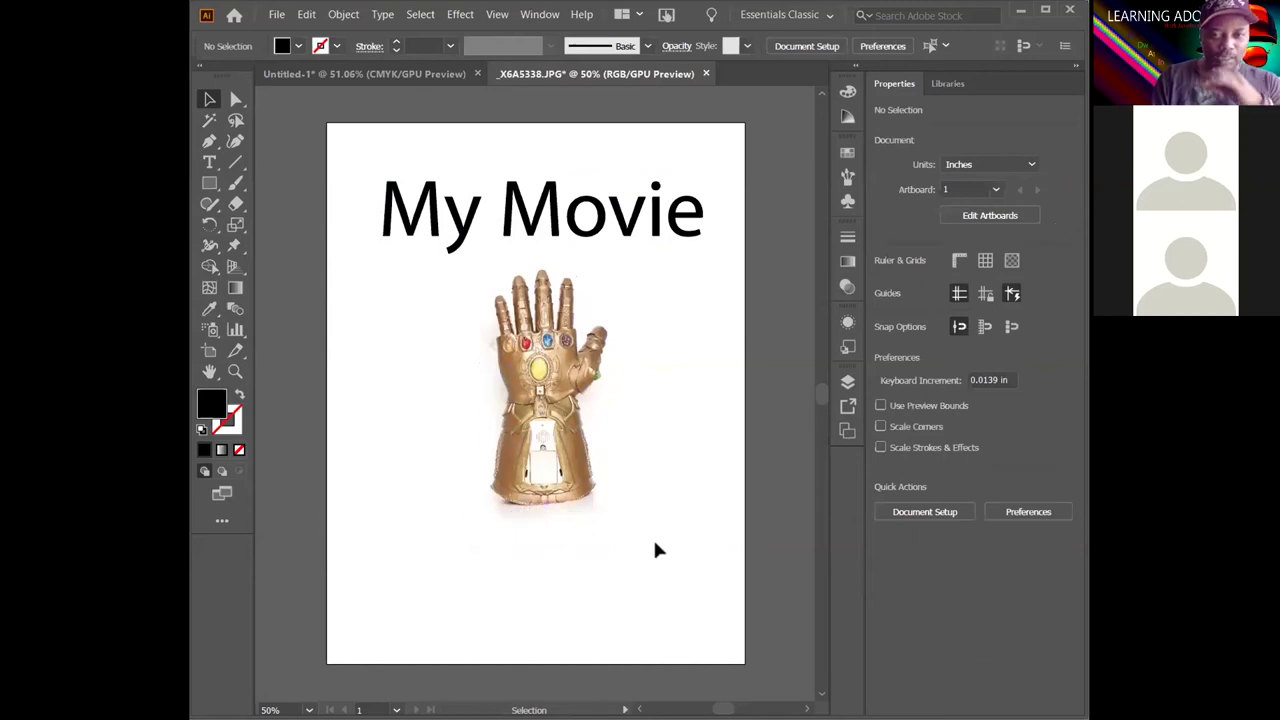
Create a new layer and place it below Layer 1
click(848, 381)
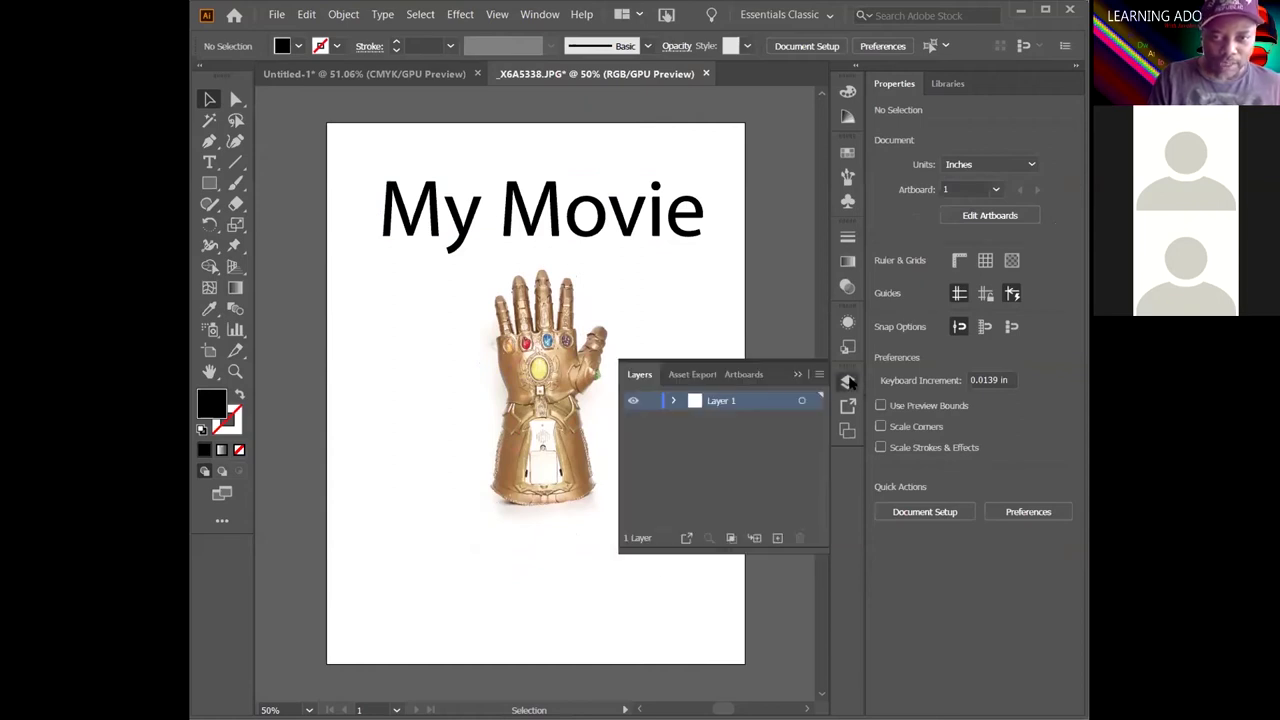
click(777, 538)
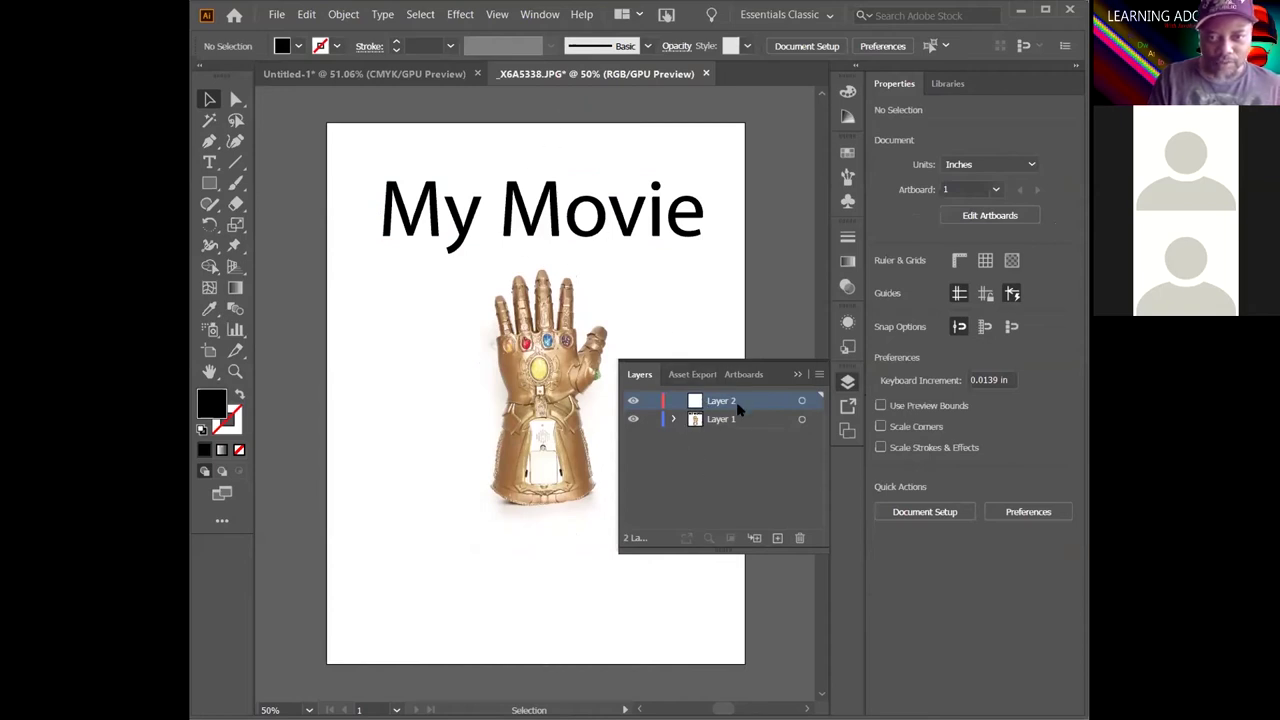
drag(767, 401, 757, 445)
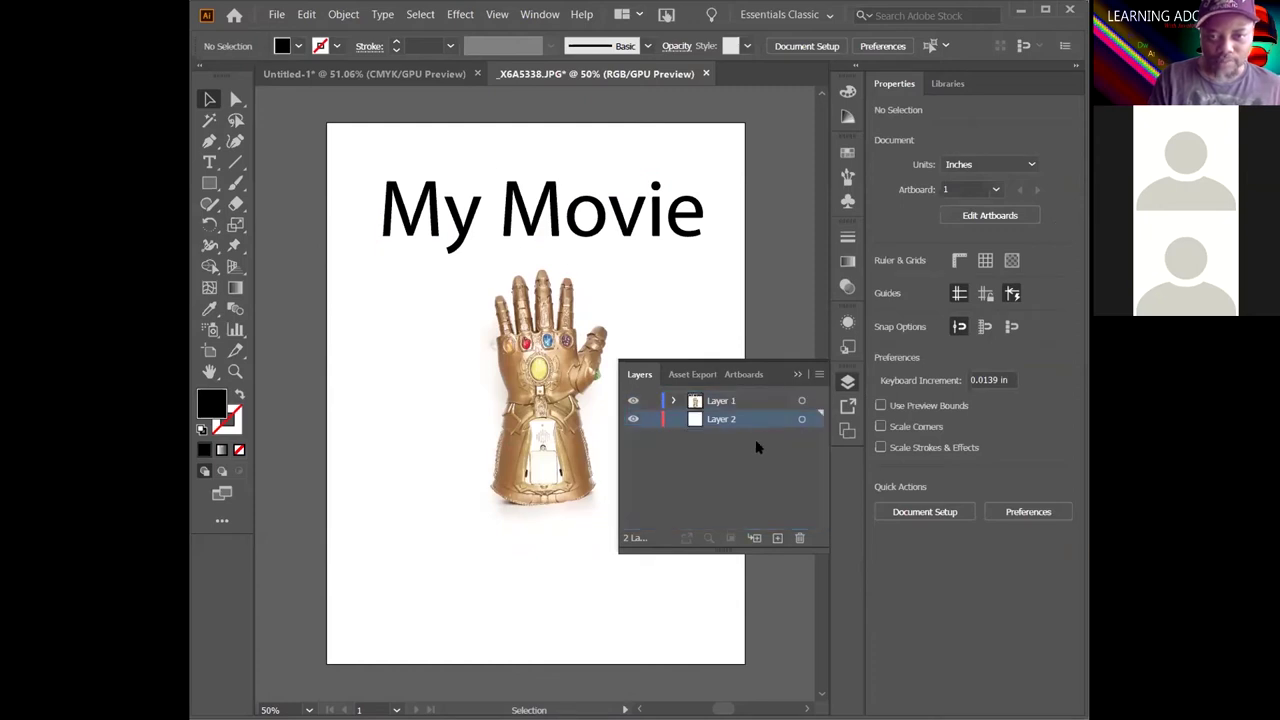
click(795, 374)
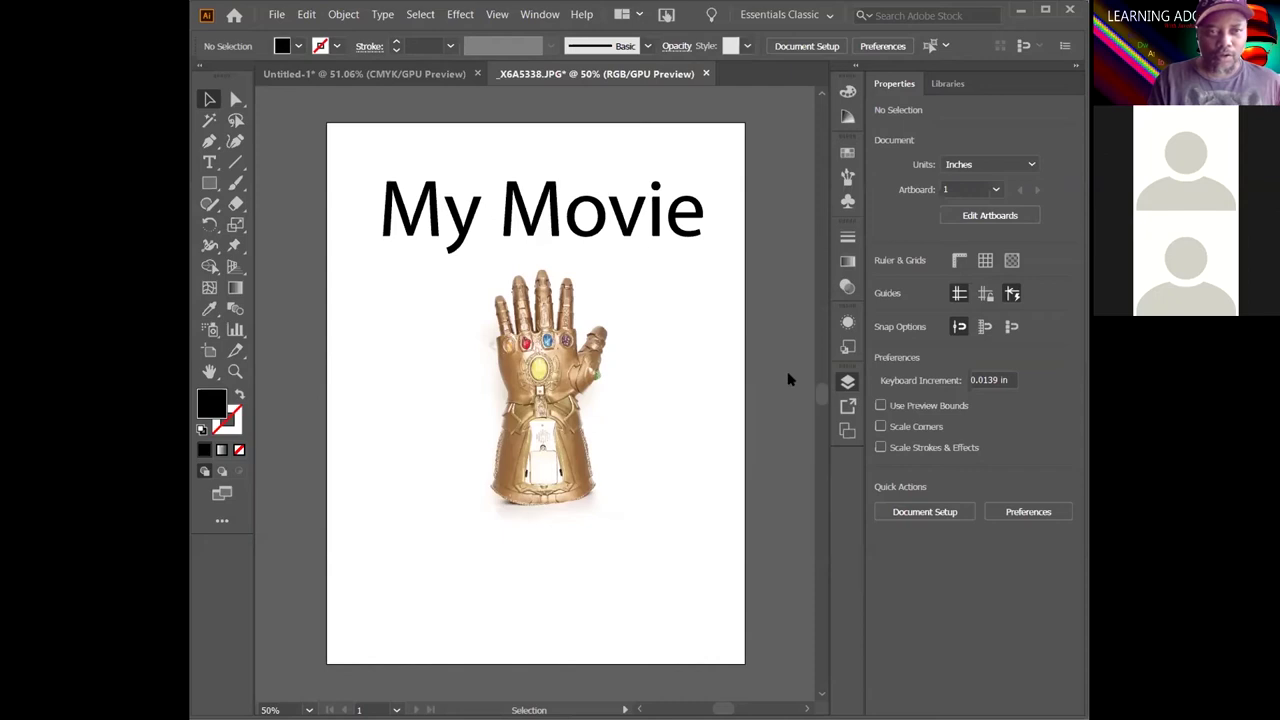
Draw a black-filled rectangle on the new layer and fit it to the full 8.5 by 11 in artboard
click(210, 184)
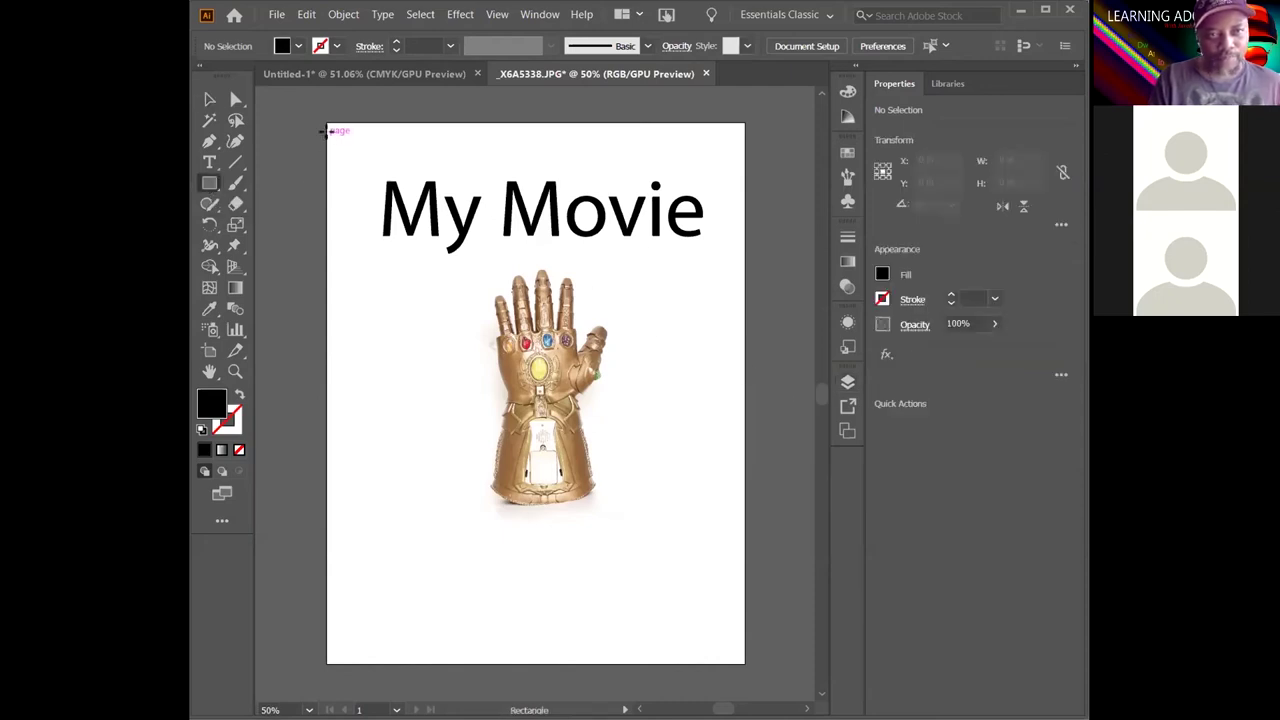
drag(327, 122, 744, 663)
click(209, 99)
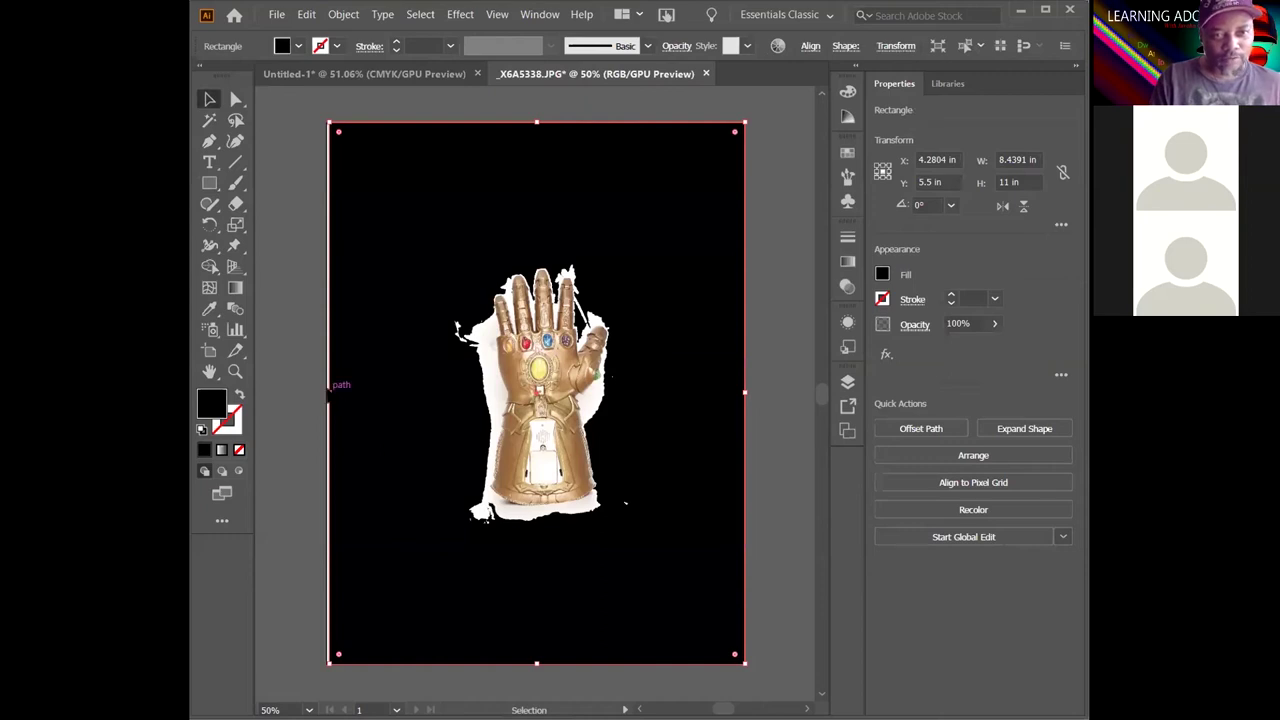
drag(328, 393, 326, 393)
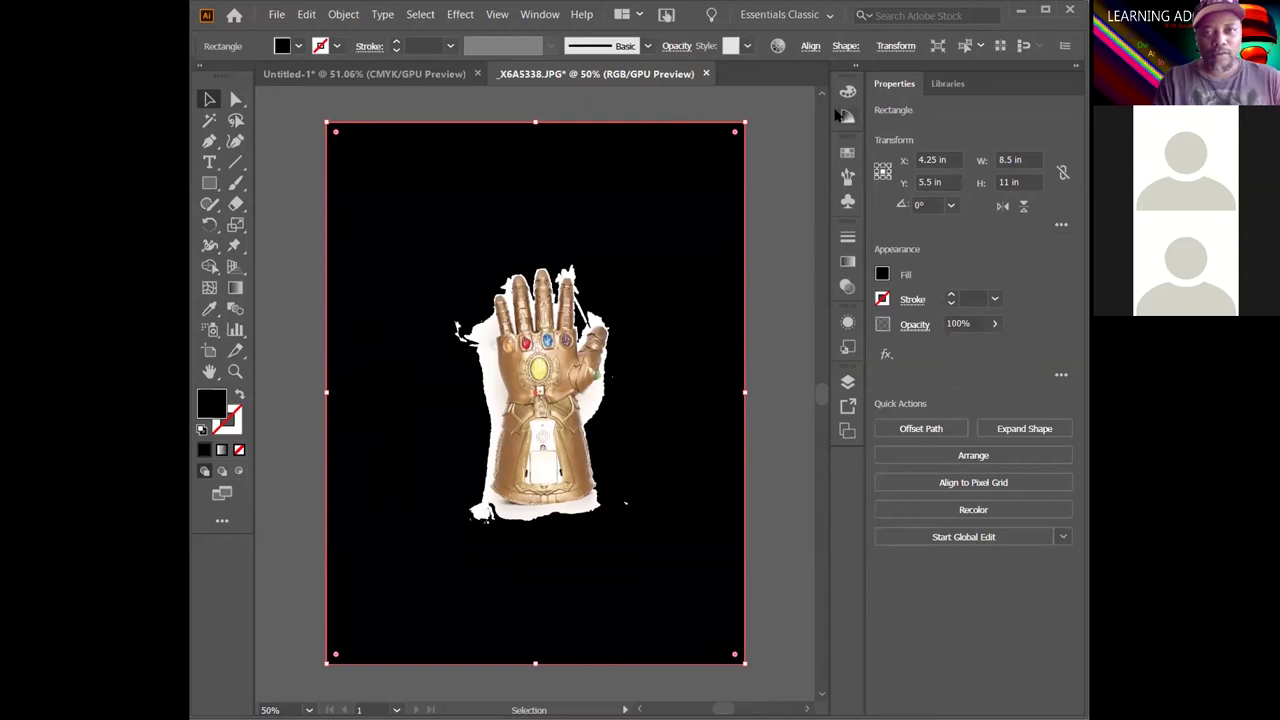
click(786, 140)
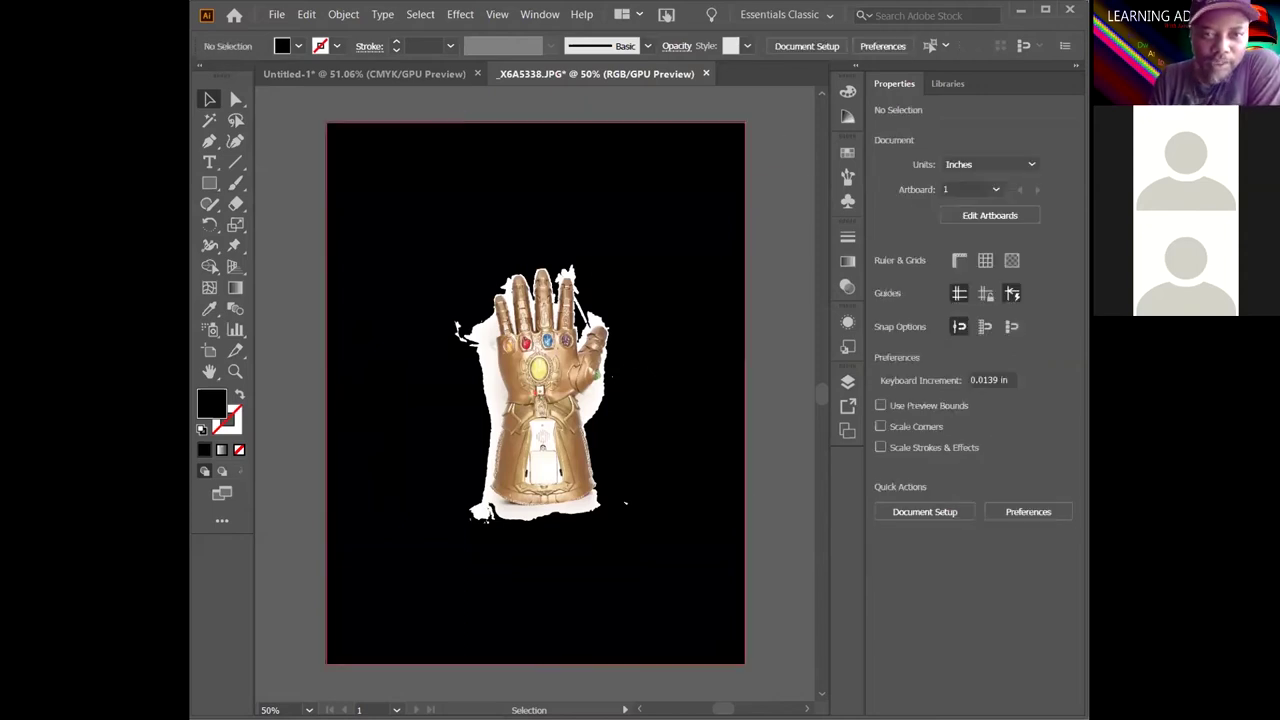
Check the fill swatches available for the black rectangle and look at the Untitled-1 document
click(540, 236)
click(745, 450)
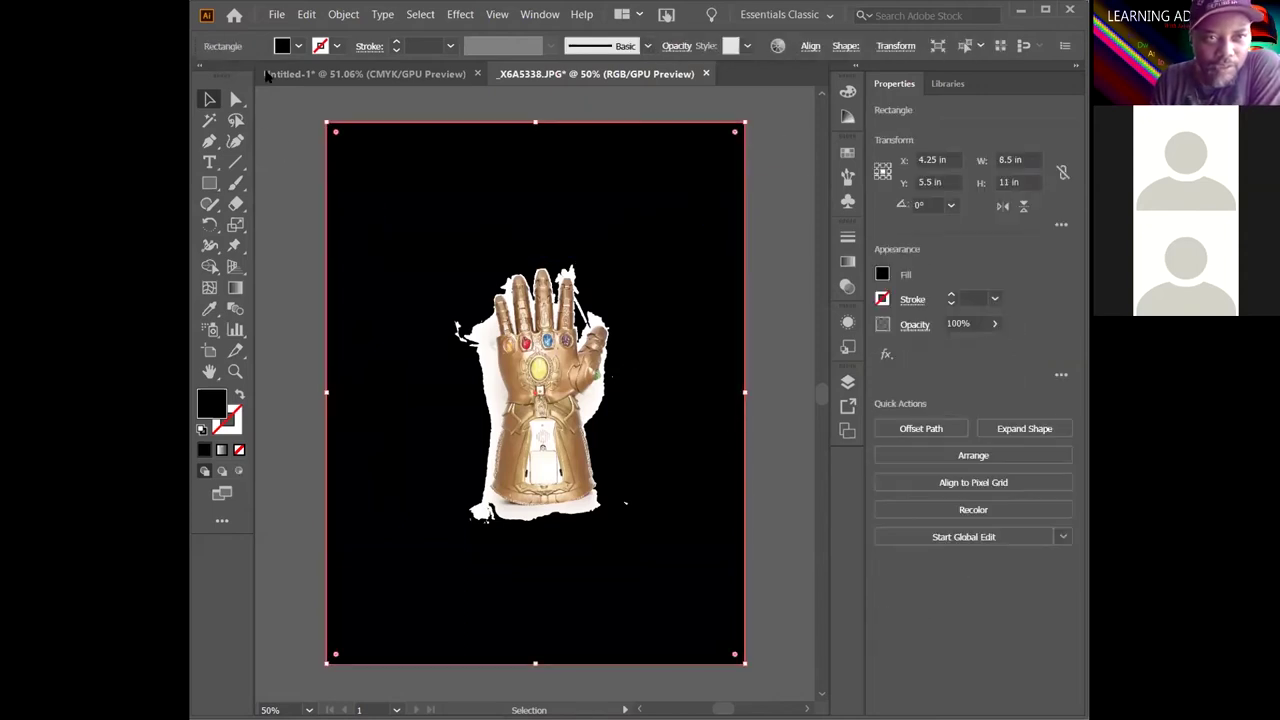
click(298, 46)
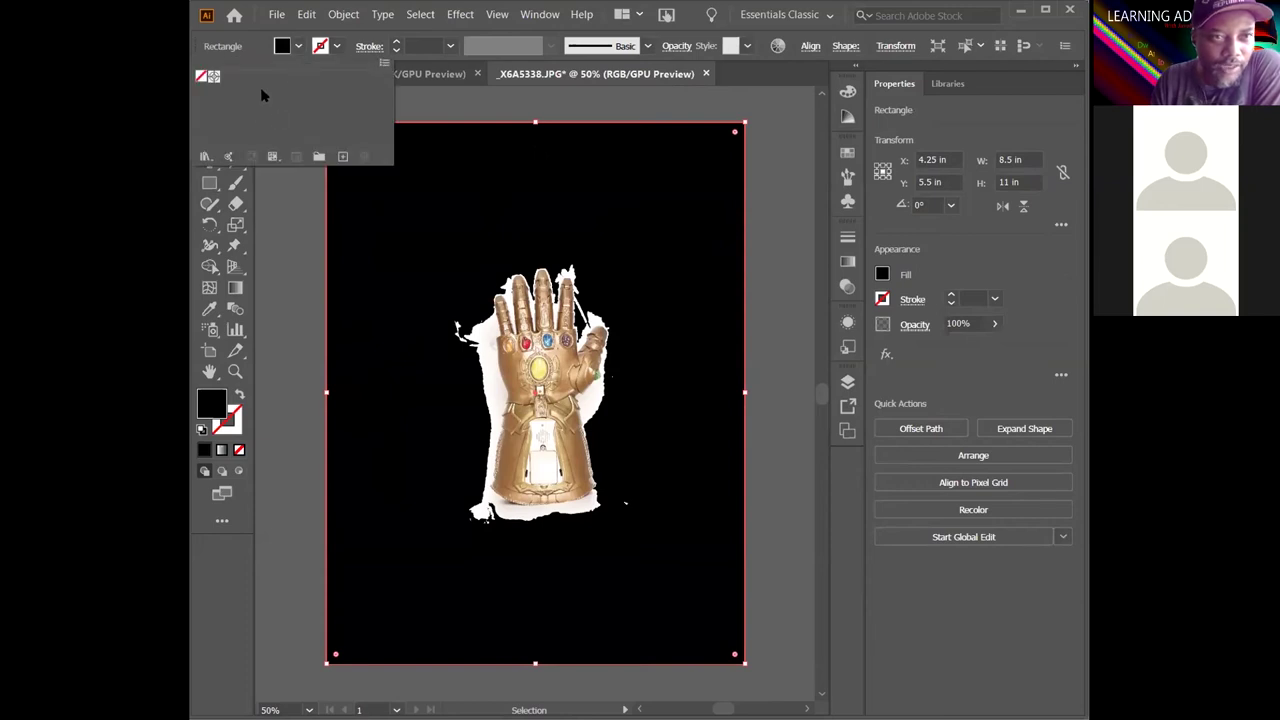
click(298, 47)
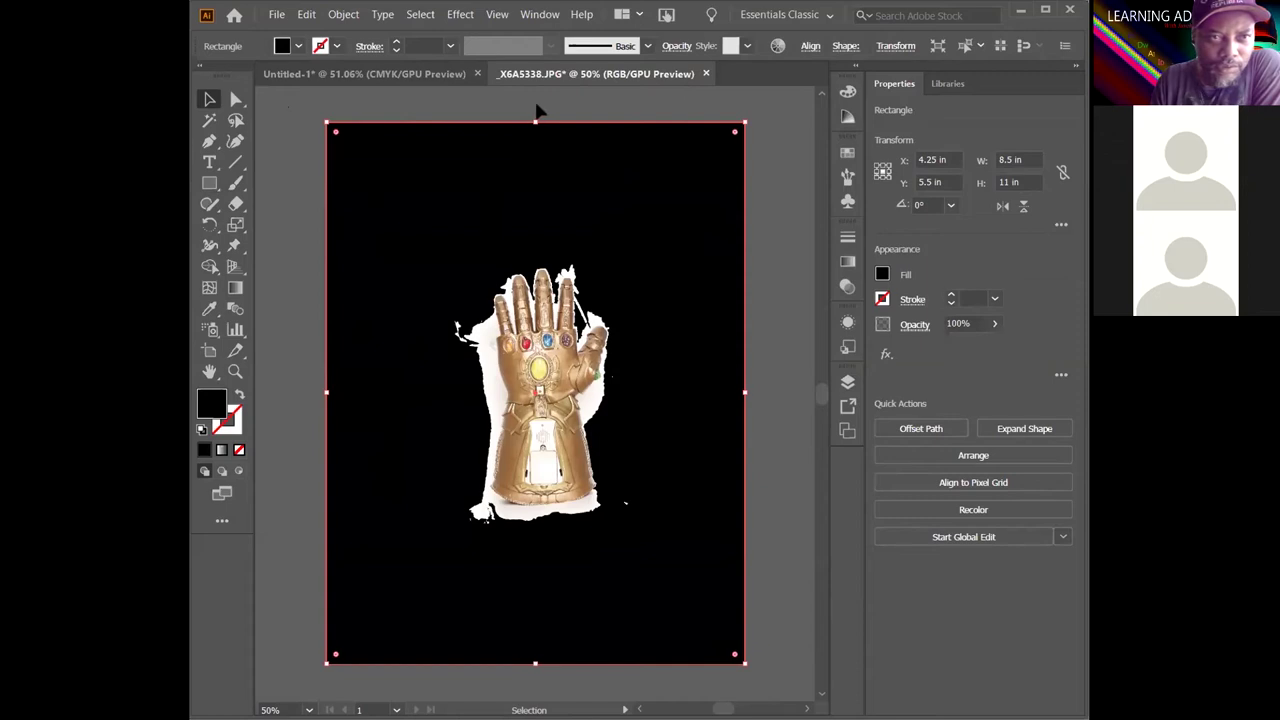
click(362, 76)
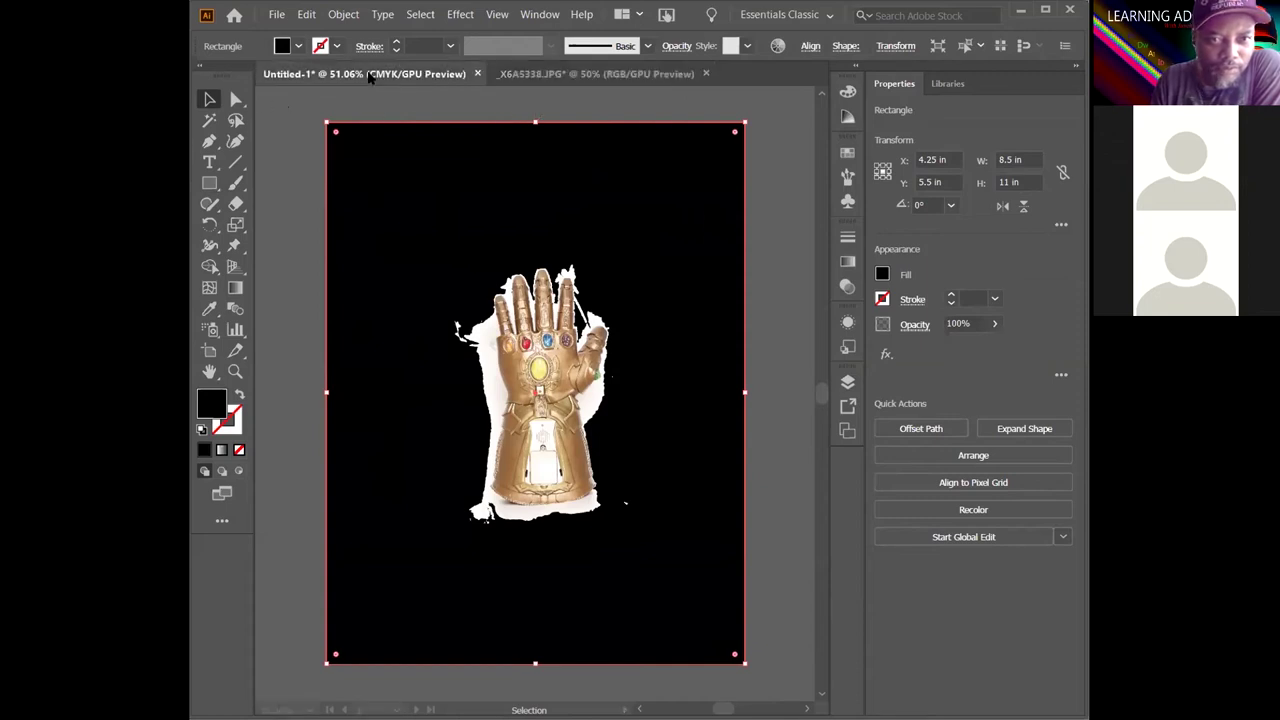
click(590, 76)
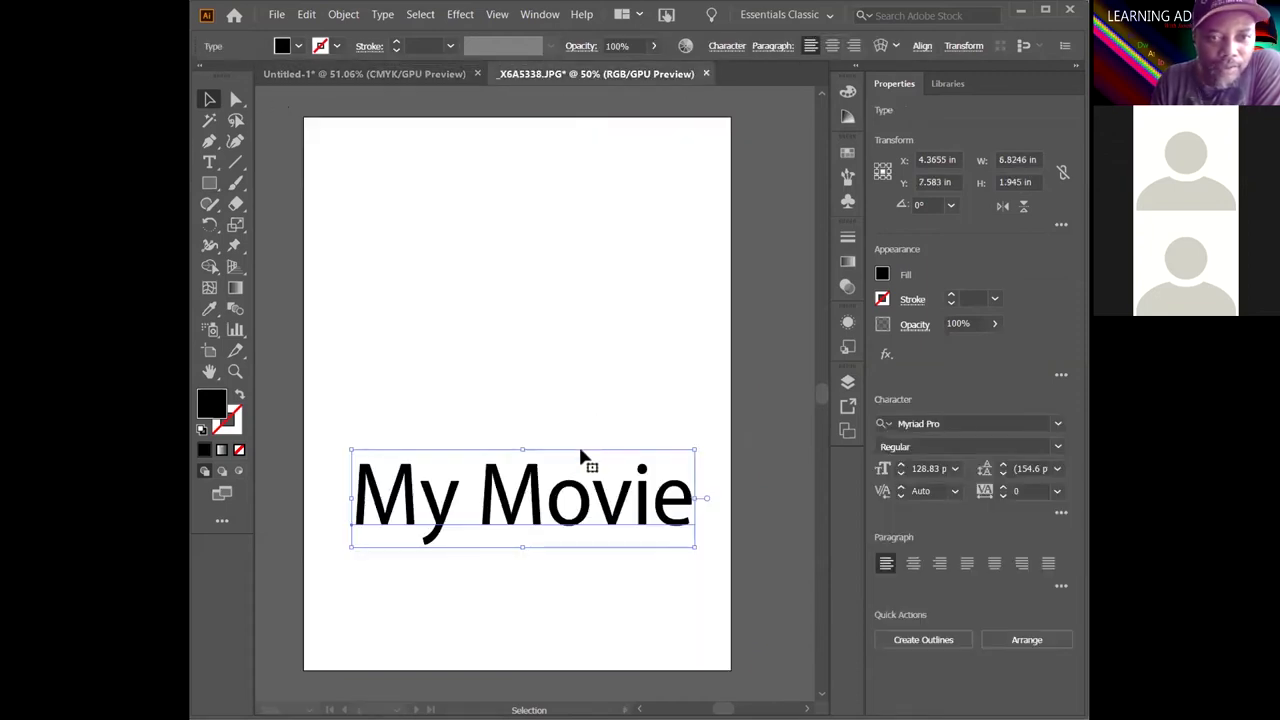
Transfer the gauntlet group into the Untitled-1 document, position it above the "My Movie" title, and deselect it
drag(534, 366, 452, 88)
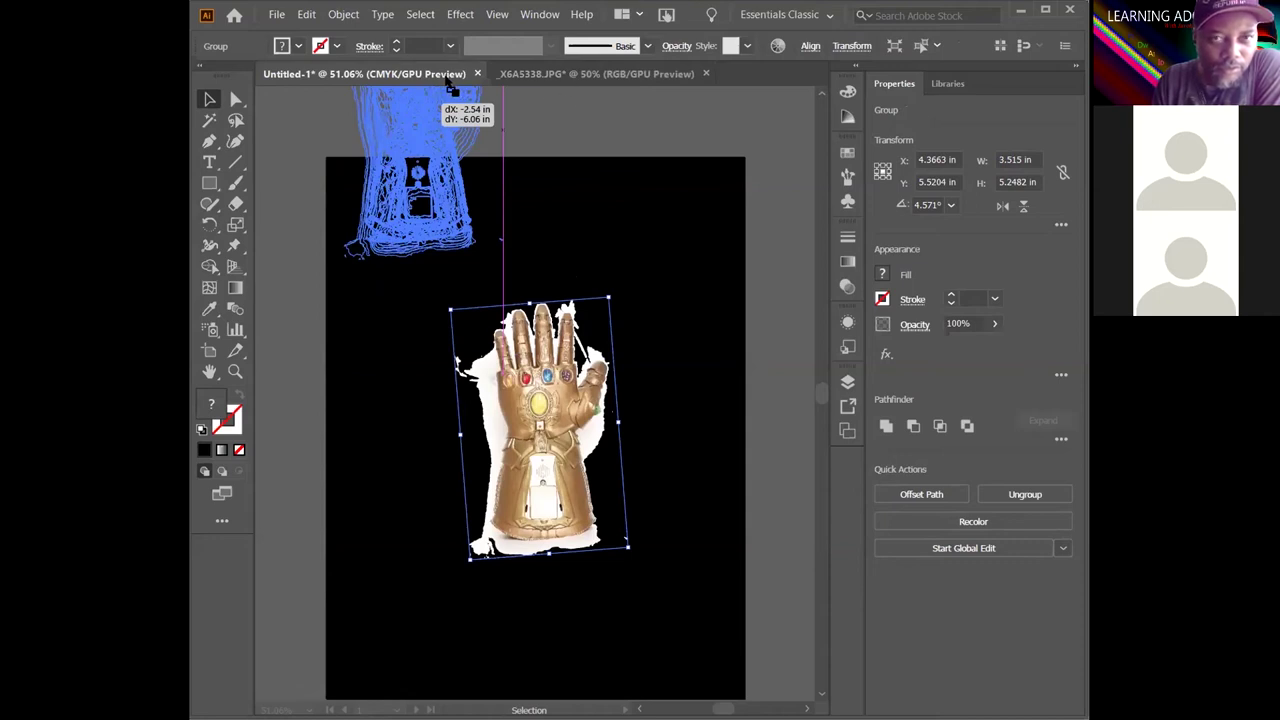
mouse_move(452, 88)
mouse_down()
mouse_move(462, 140)
mouse_move(452, 90)
mouse_up()
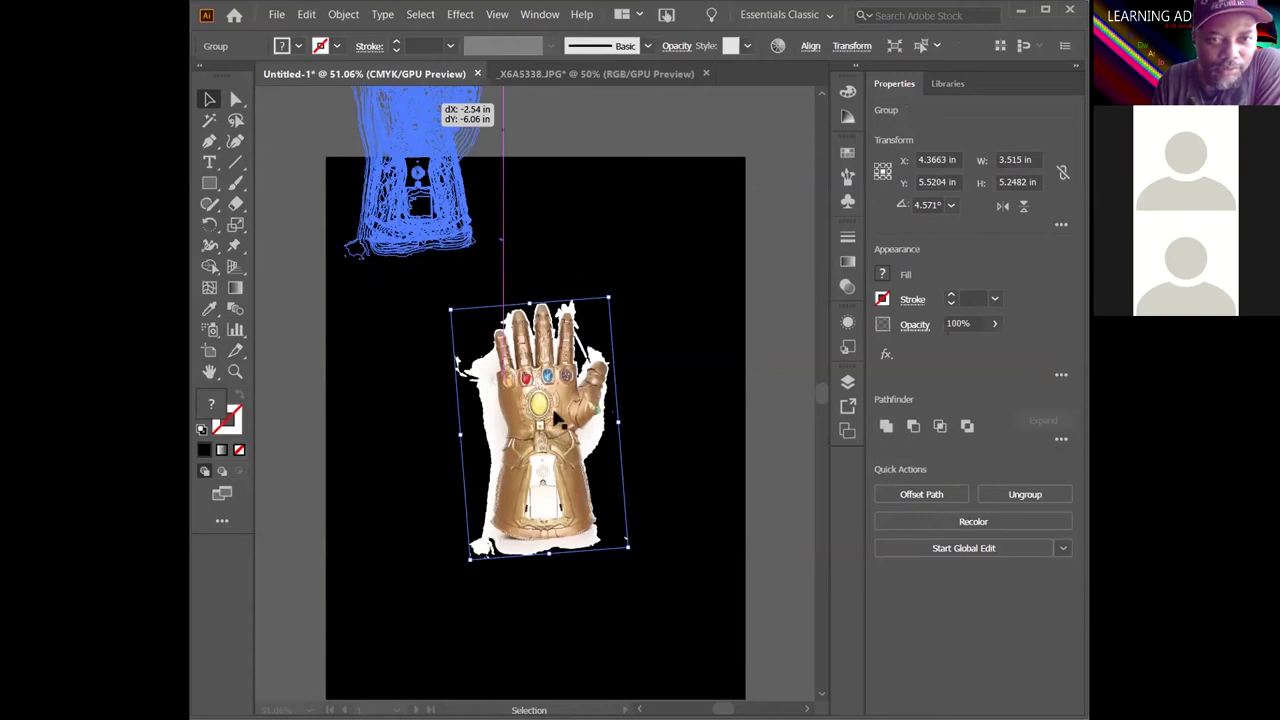
drag(558, 420, 571, 414)
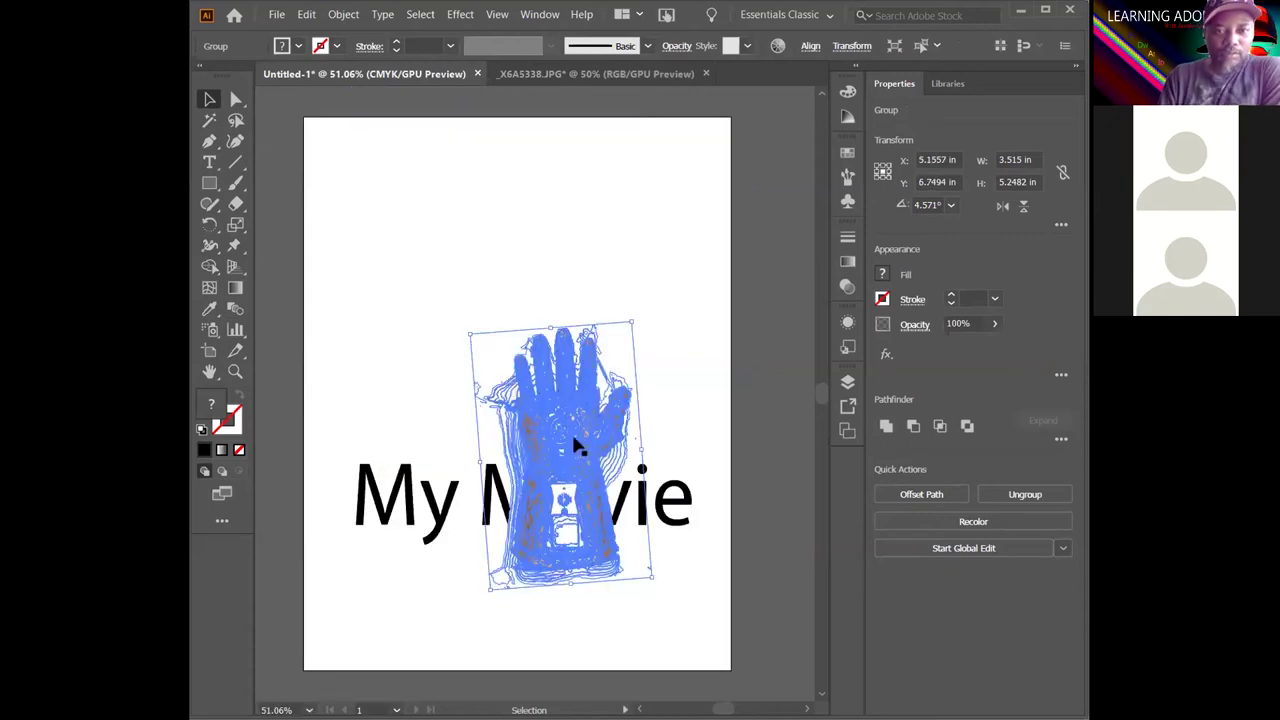
drag(528, 374, 529, 282)
drag(643, 607, 643, 607)
click(658, 600)
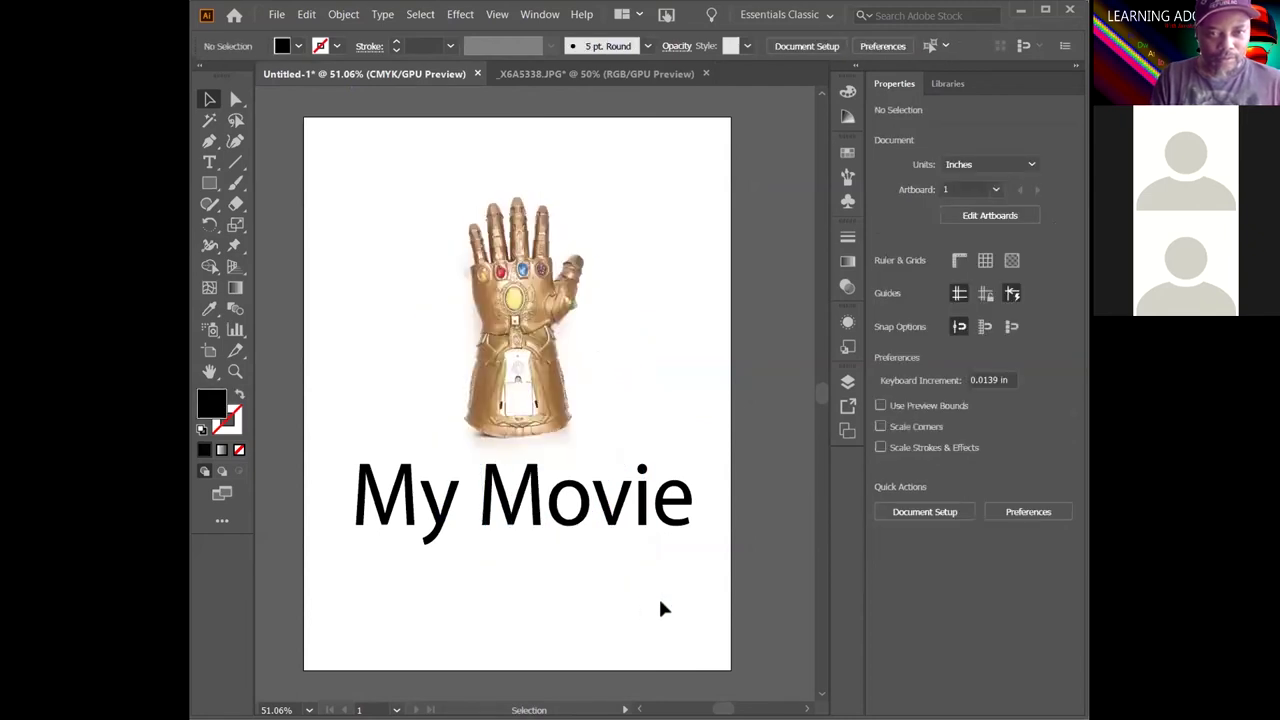
Create a new layer, Layer 2, in the poster document and place it below Layer 1
click(538, 511)
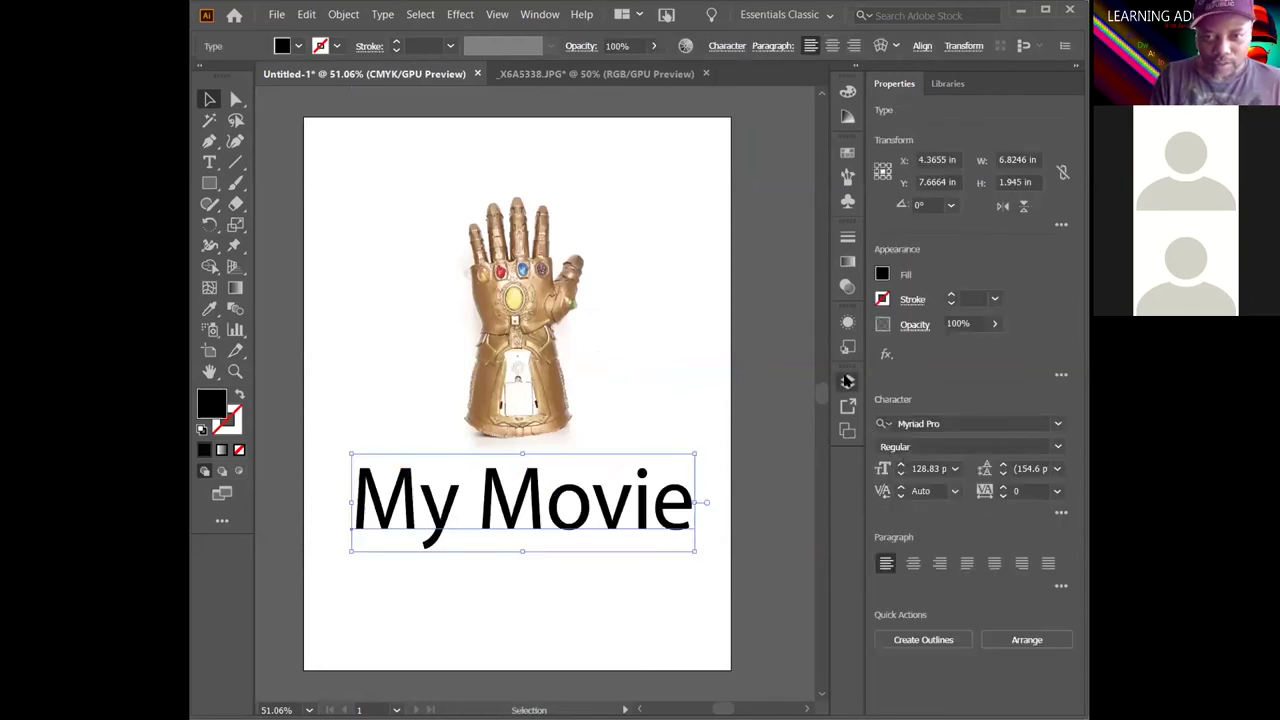
click(847, 381)
click(777, 537)
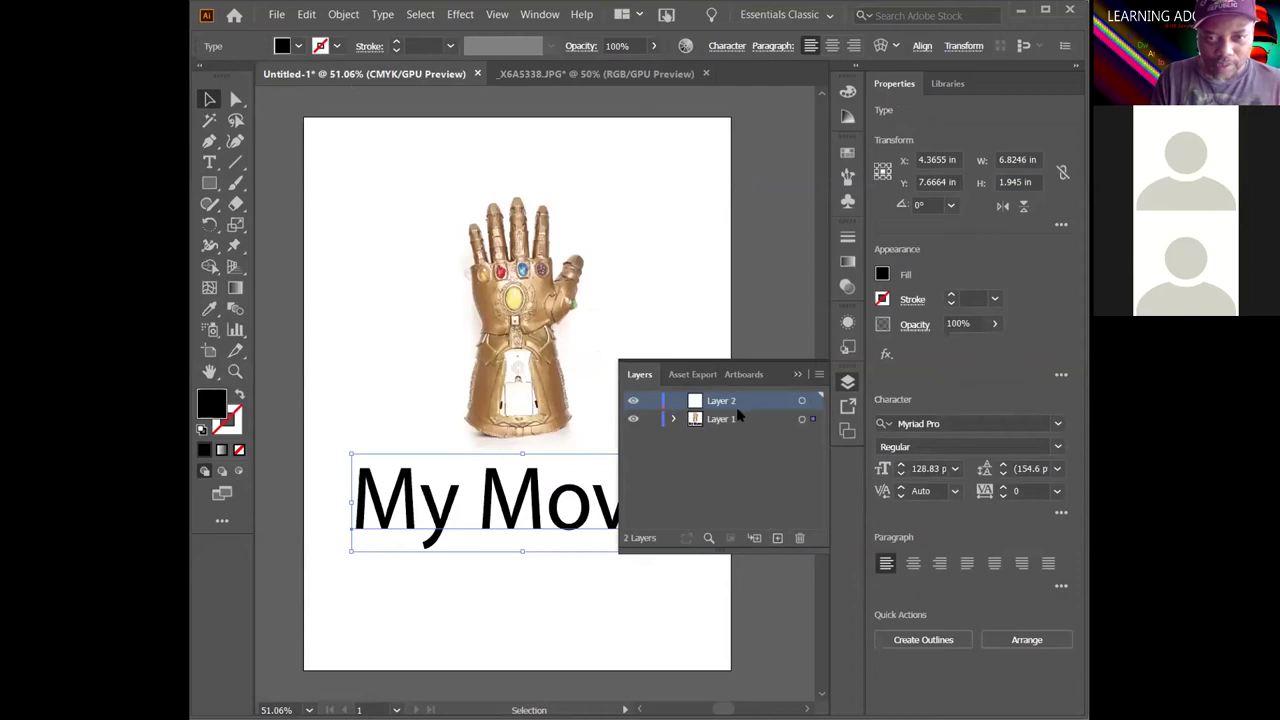
drag(739, 411, 737, 430)
Draw a black-filled rectangle about 8.44 by 11 in over the artboard on Layer 1
click(209, 184)
drag(302, 113, 729, 670)
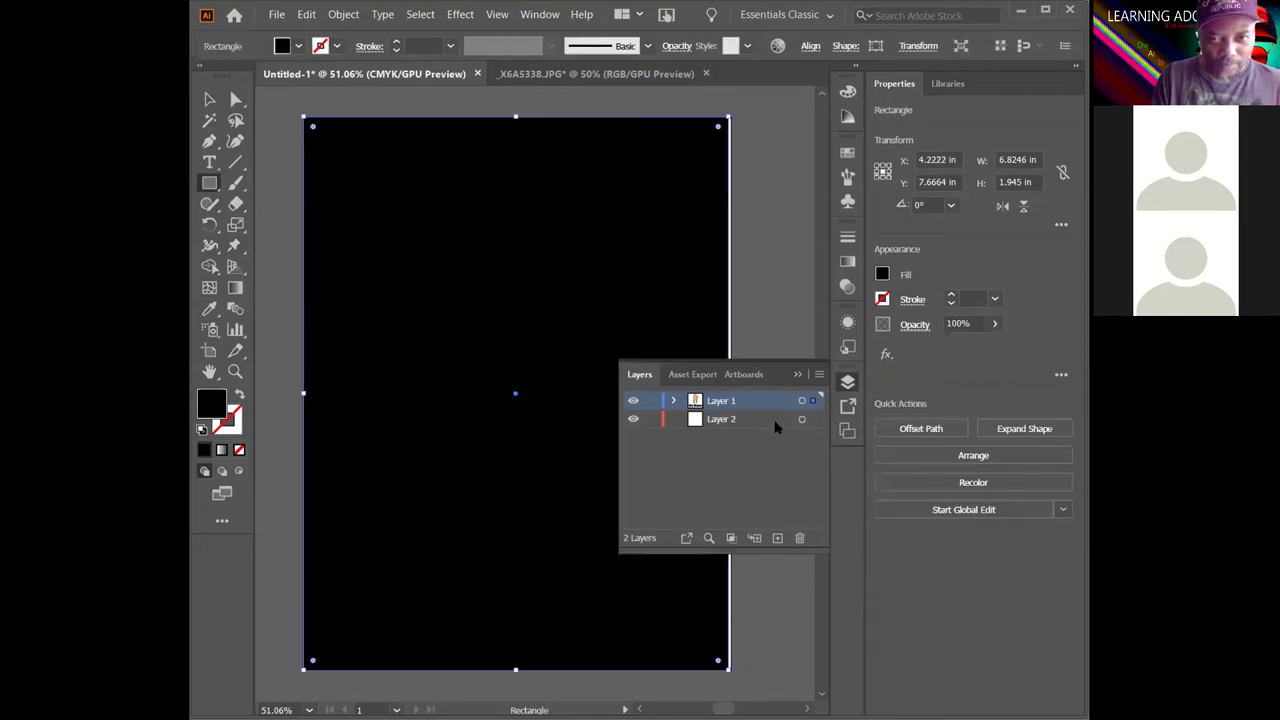
click(798, 374)
key(v)
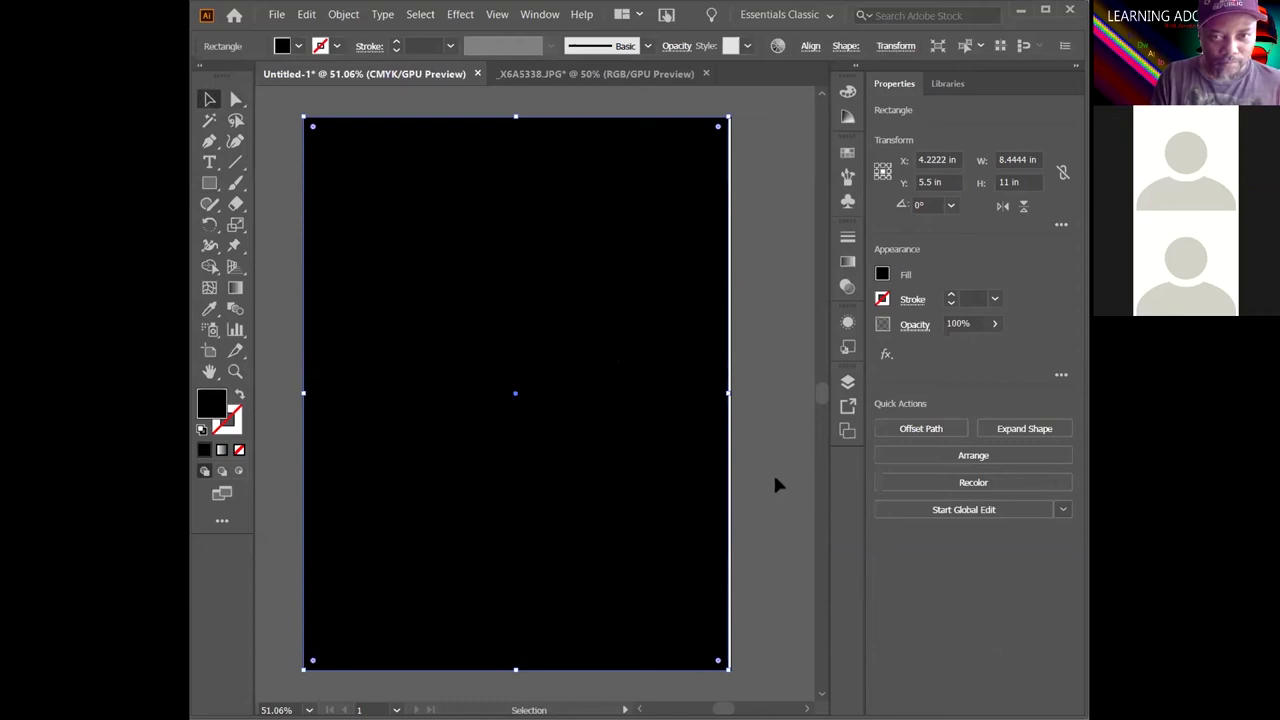
drag(730, 391, 729, 392)
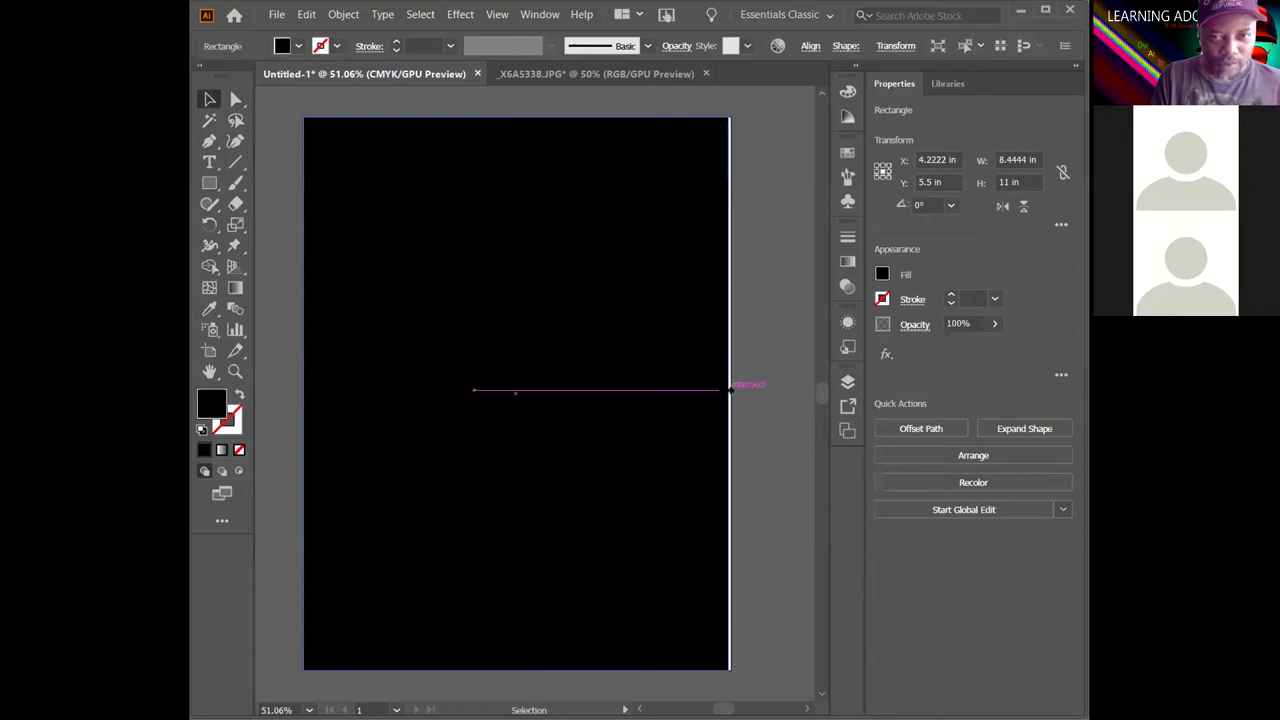
Fill the rectangle with the yellow-to-red linear gradient swatch
click(297, 46)
click(213, 113)
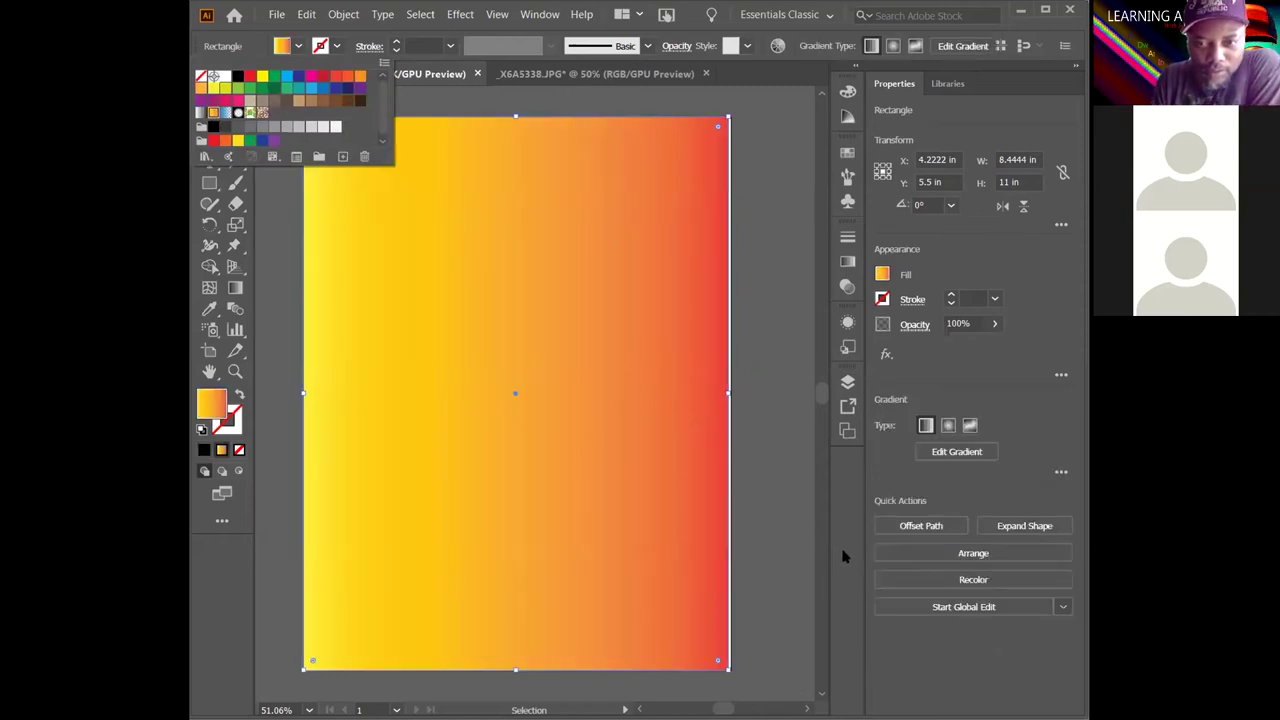
click(845, 383)
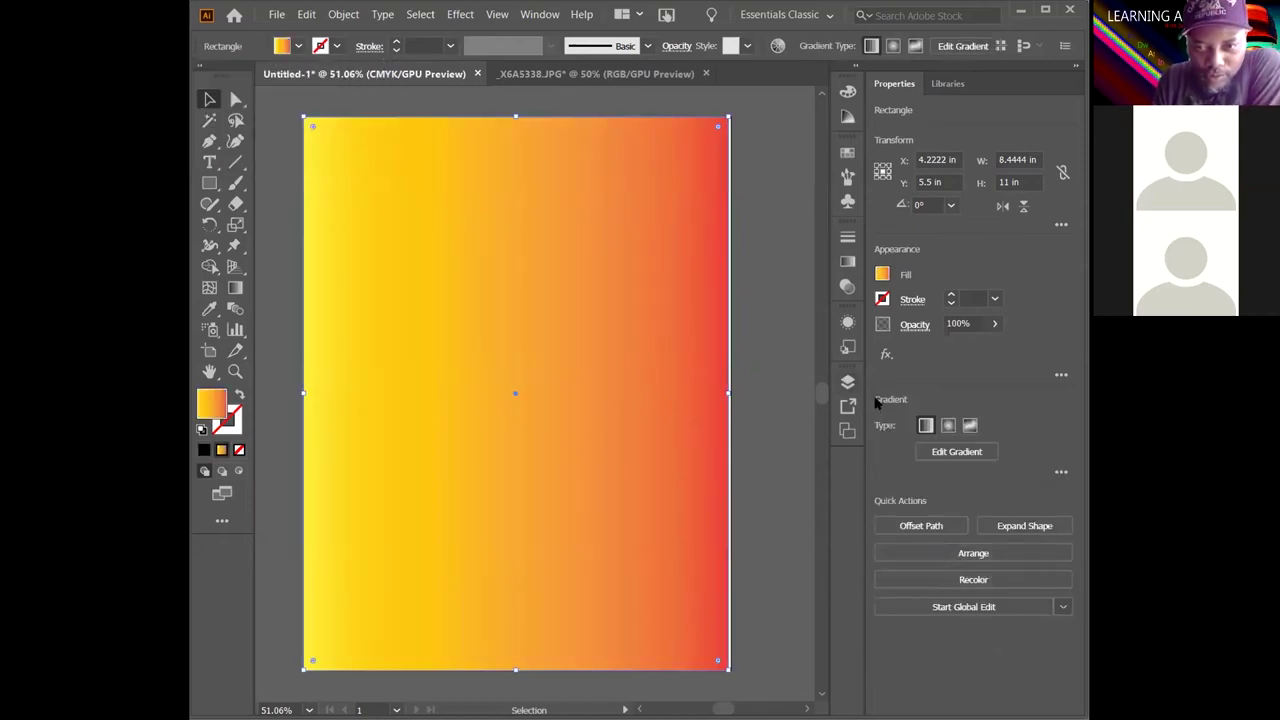
Move the gradient rectangle beneath the gauntlet group and My Movie title within Layer 1, and widen it to the full 8.5 in artboard width
click(847, 384)
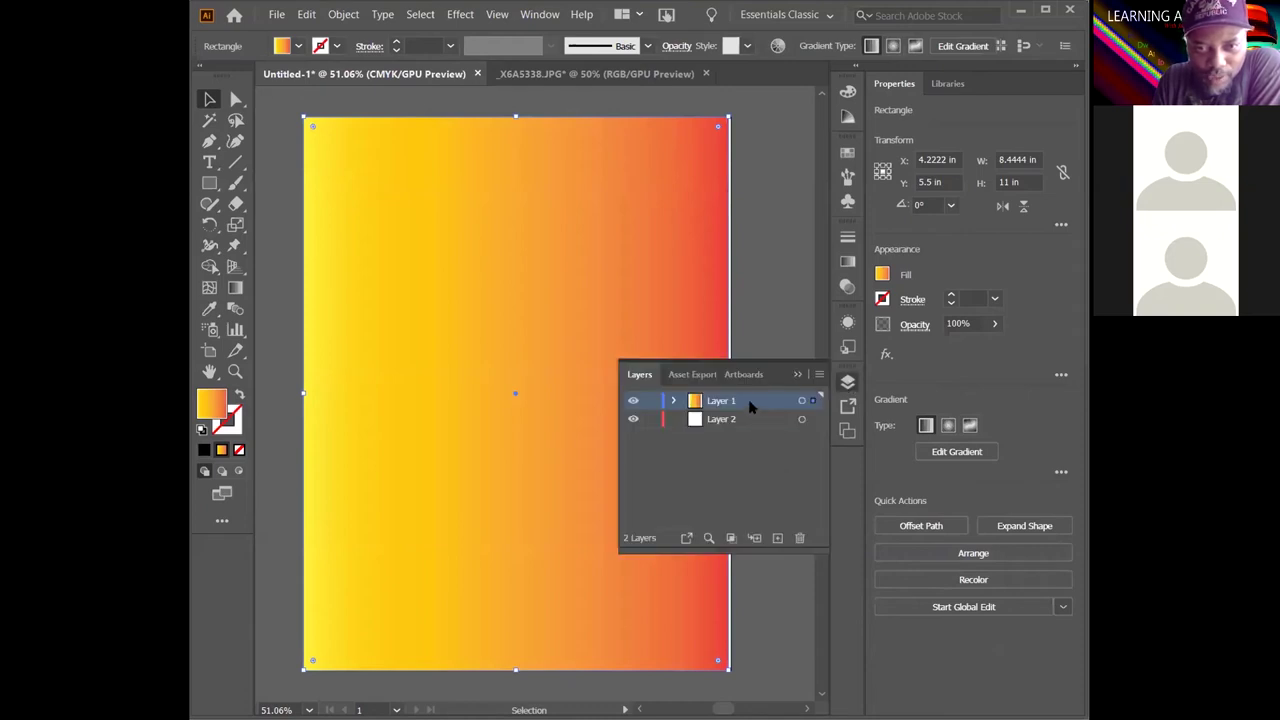
click(673, 400)
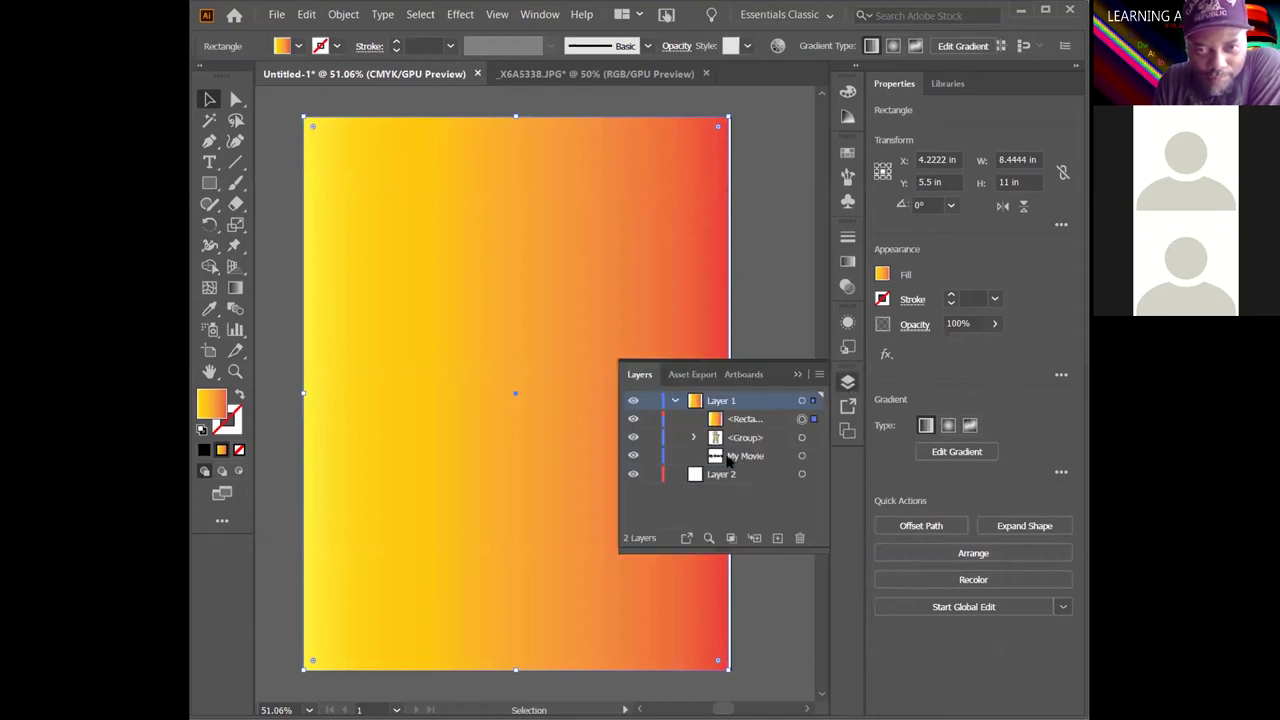
drag(755, 420, 750, 465)
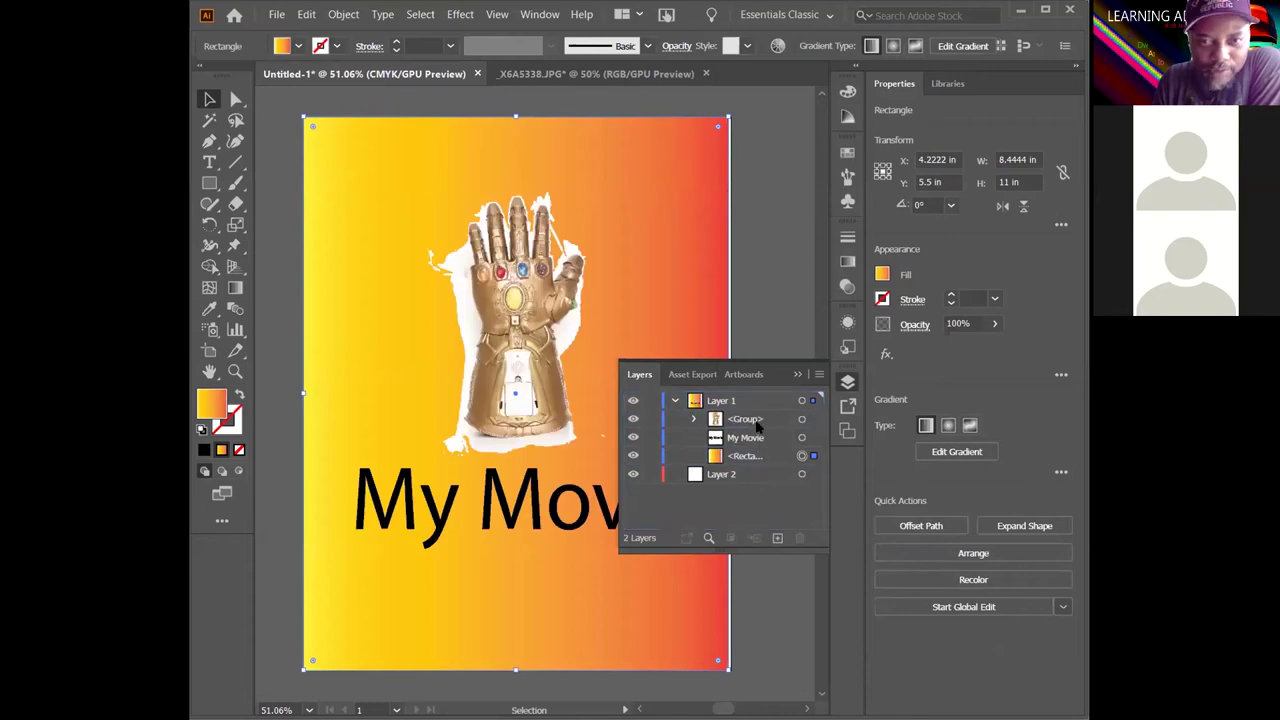
click(797, 375)
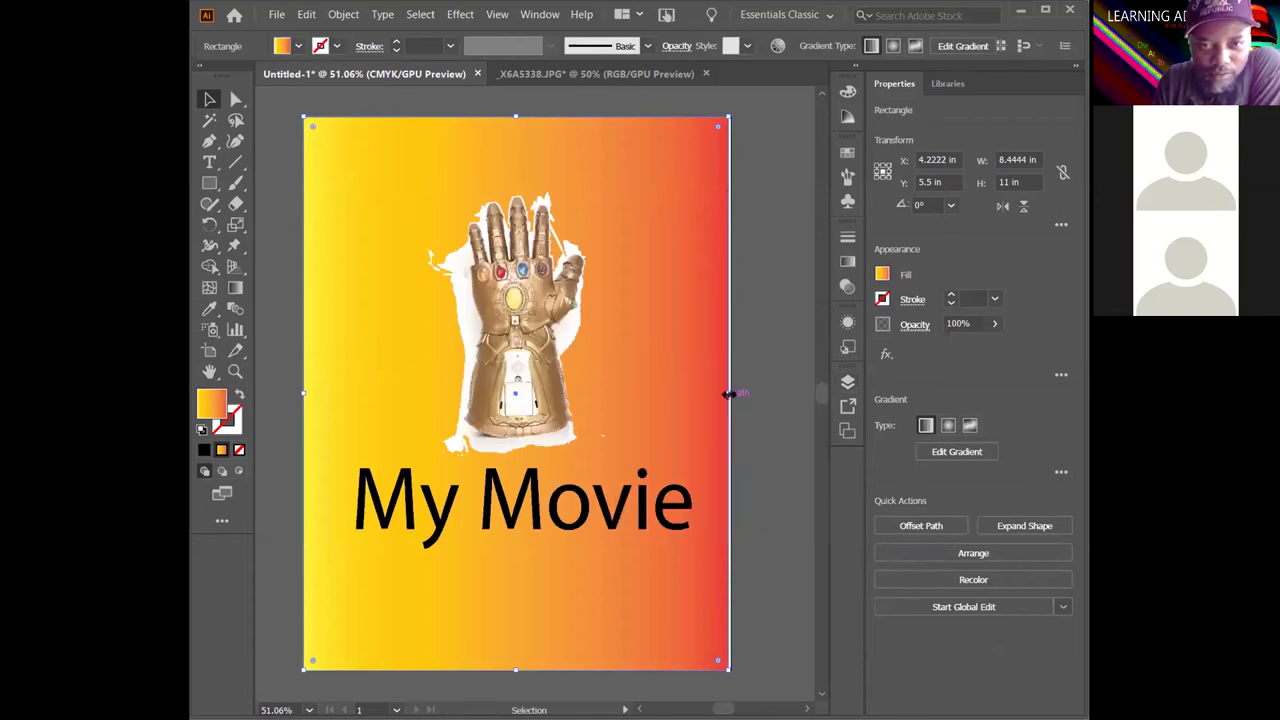
drag(729, 393, 731, 396)
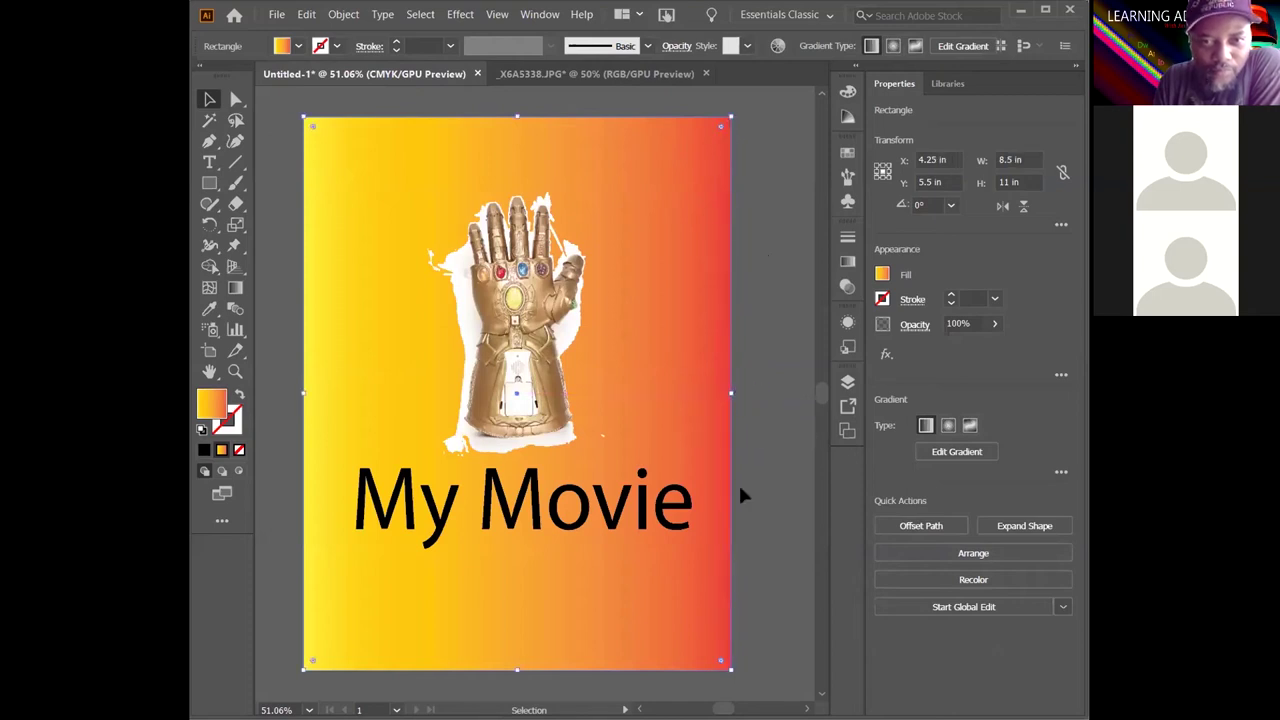
click(777, 311)
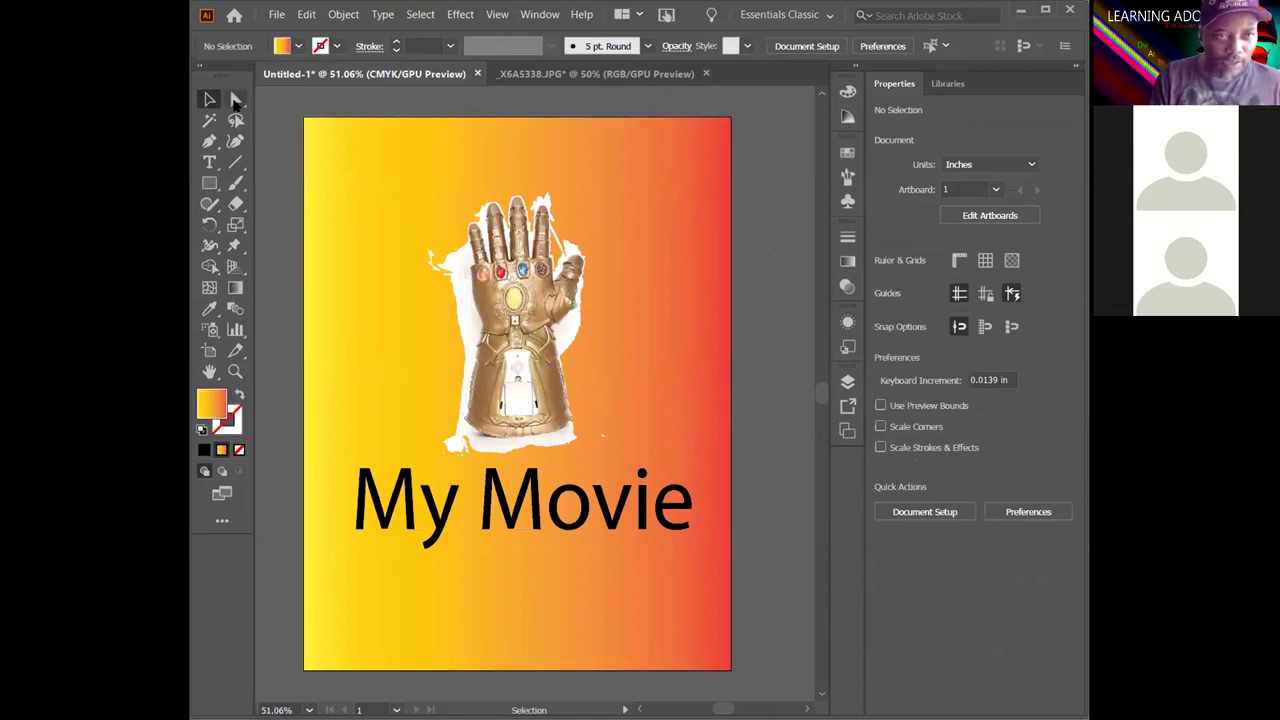
Change the background rectangle's fill from a linear to a radial gradient
click(235, 99)
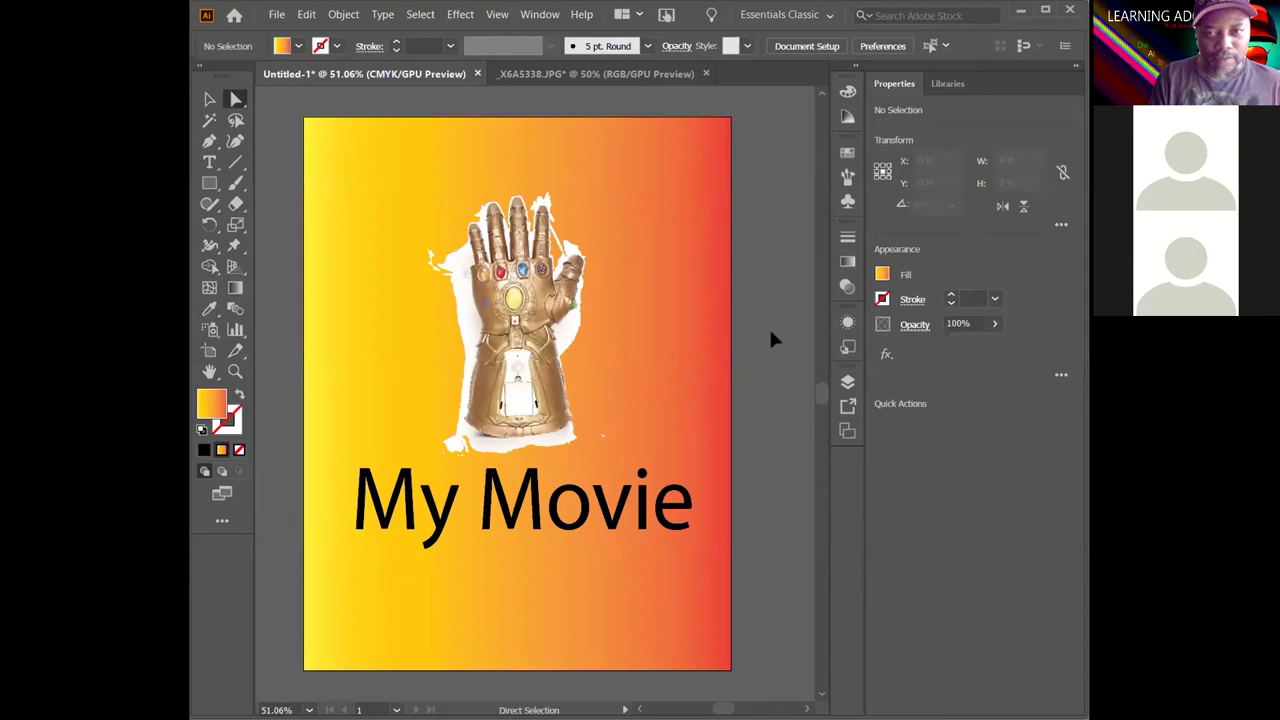
click(847, 263)
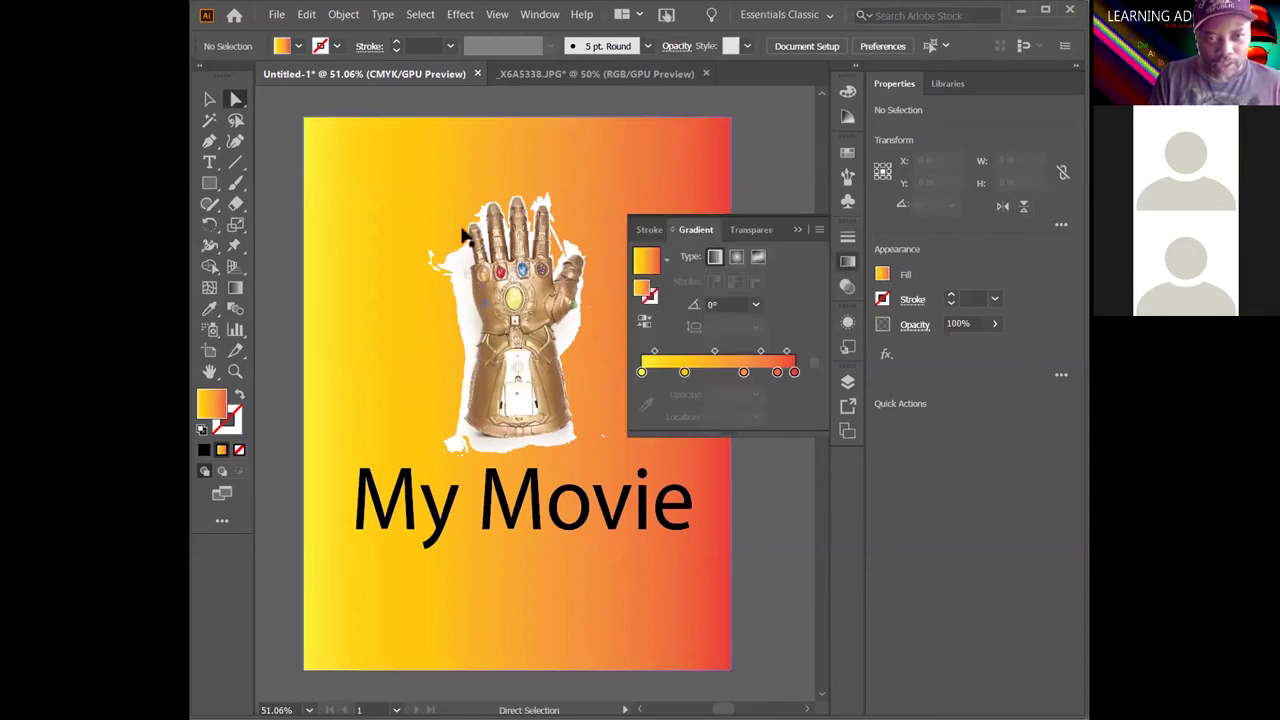
click(736, 257)
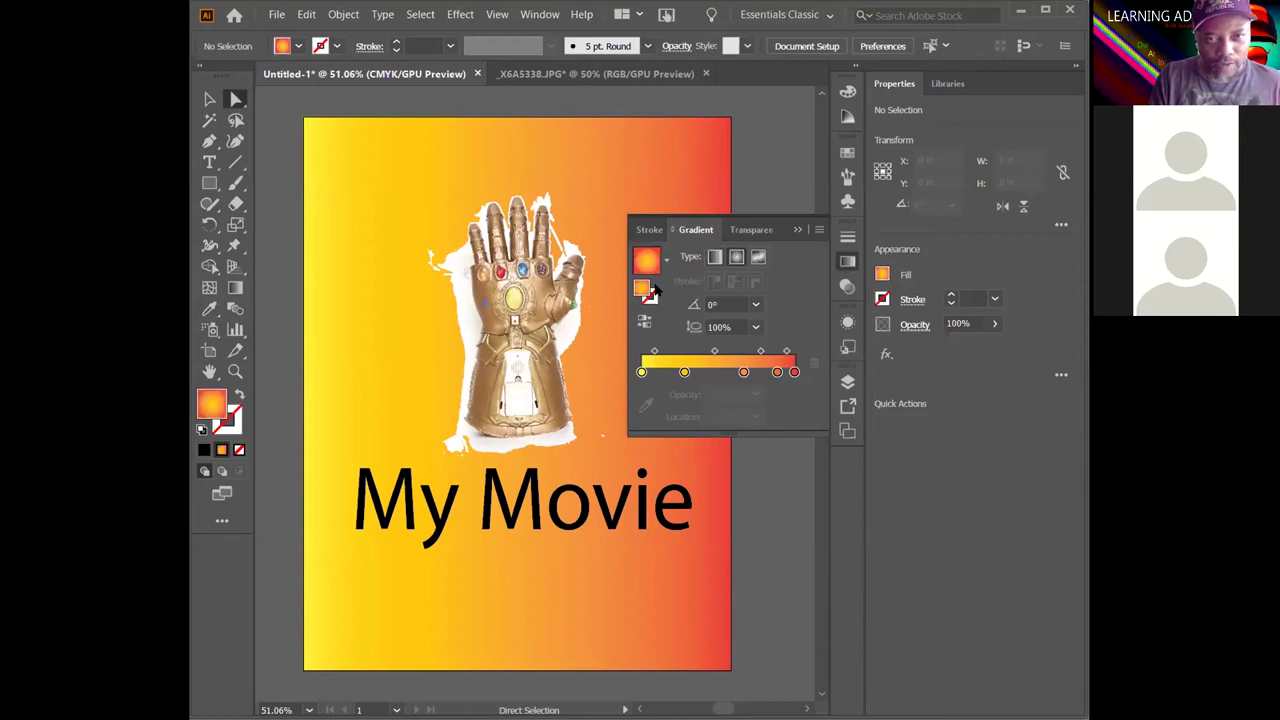
click(690, 606)
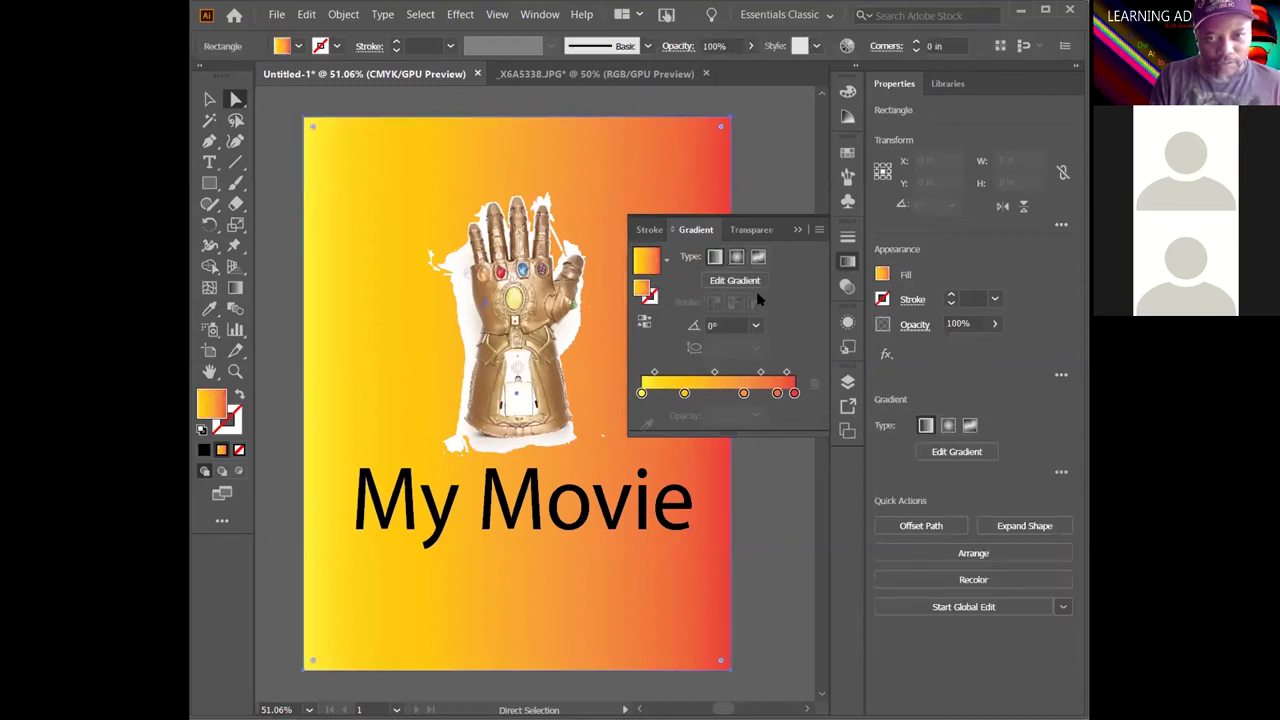
click(736, 257)
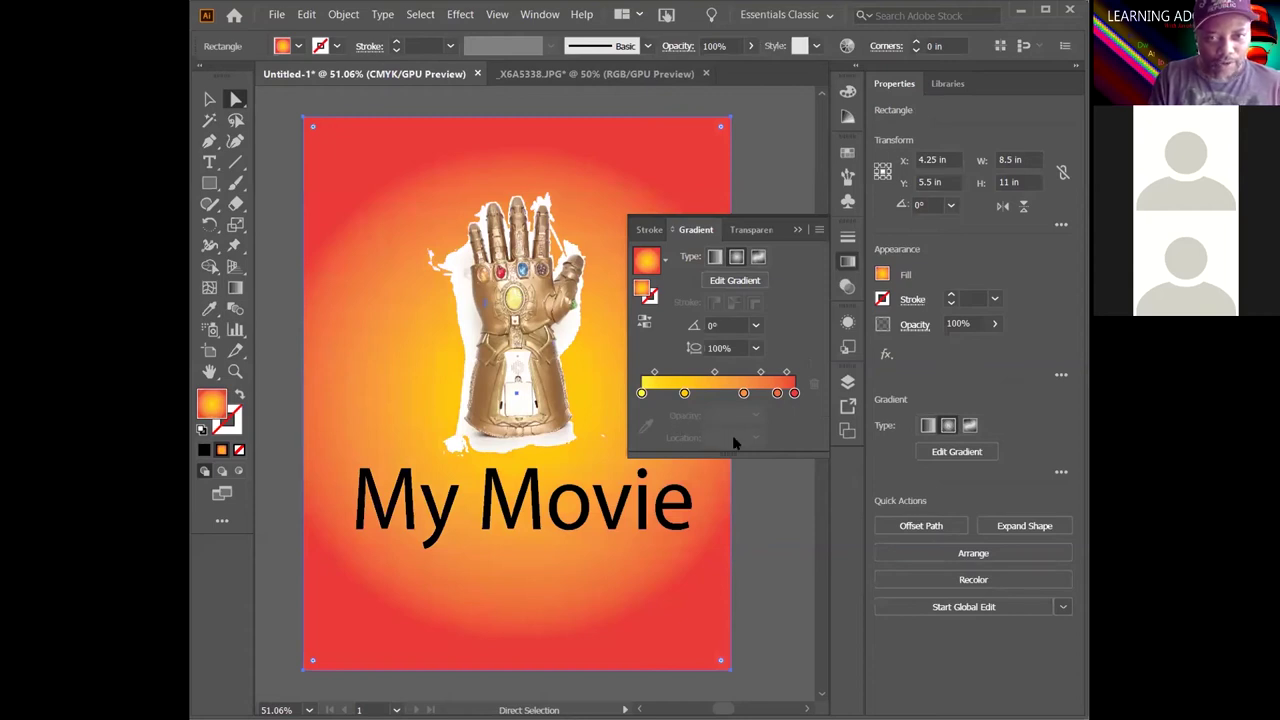
Recolor the gradient's two yellow stops white, add a third white stop beside them, and shift the light orange stop to about 64%
click(641, 393)
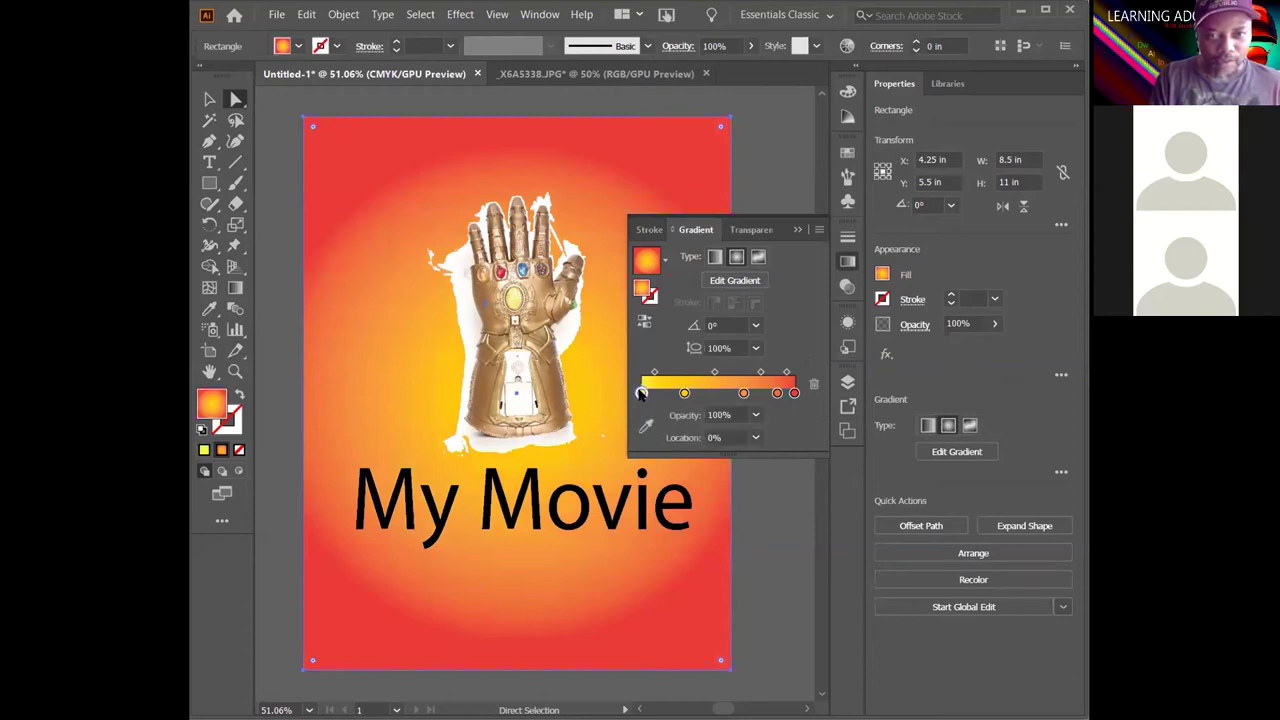
double_click(641, 393)
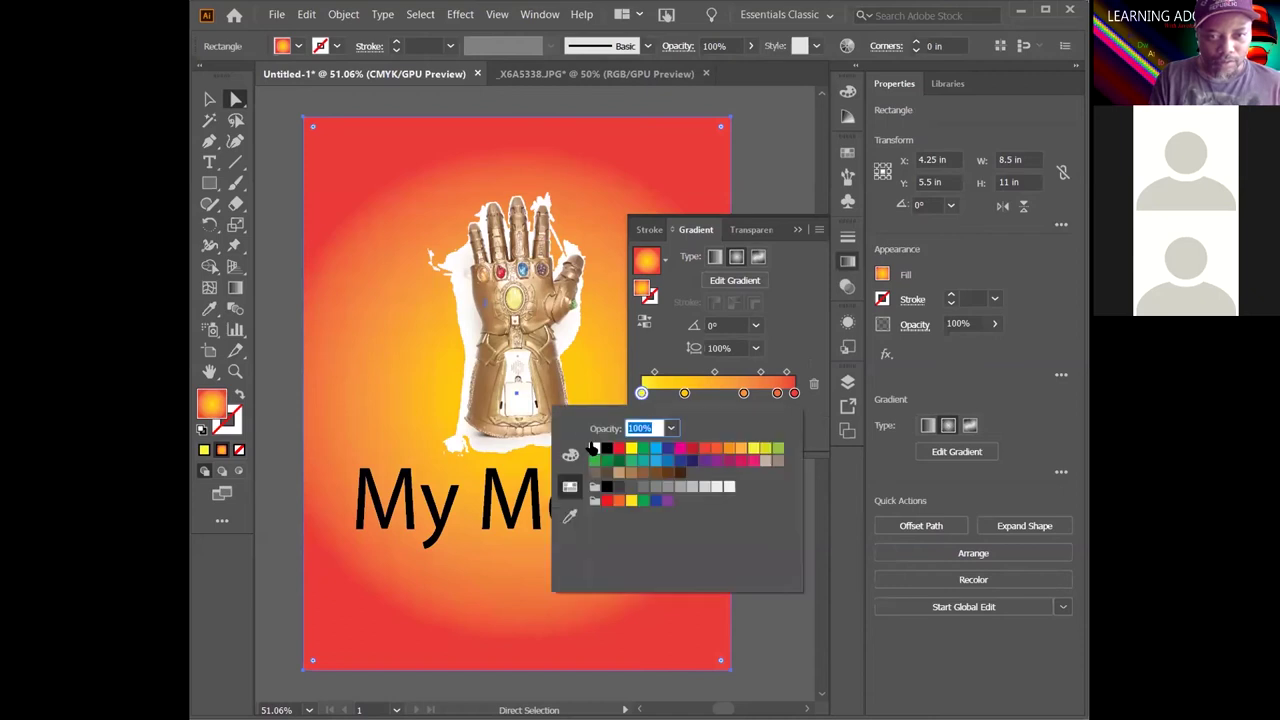
click(684, 393)
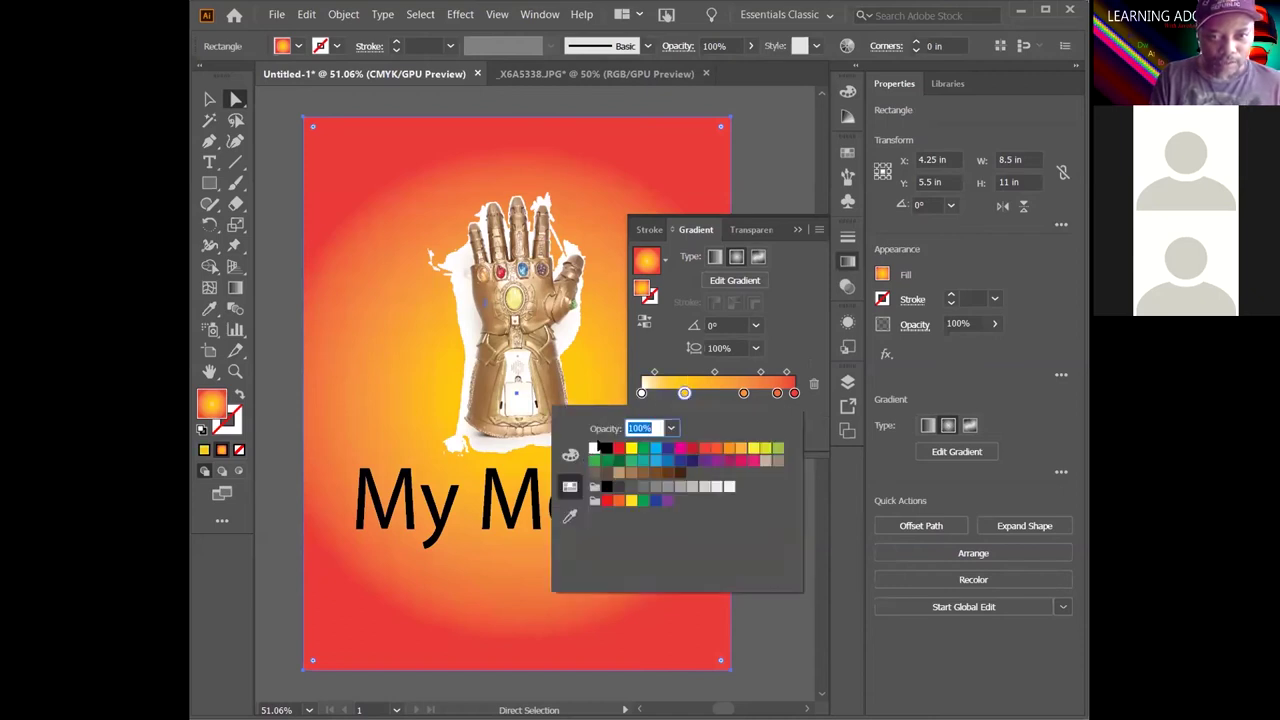
click(595, 449)
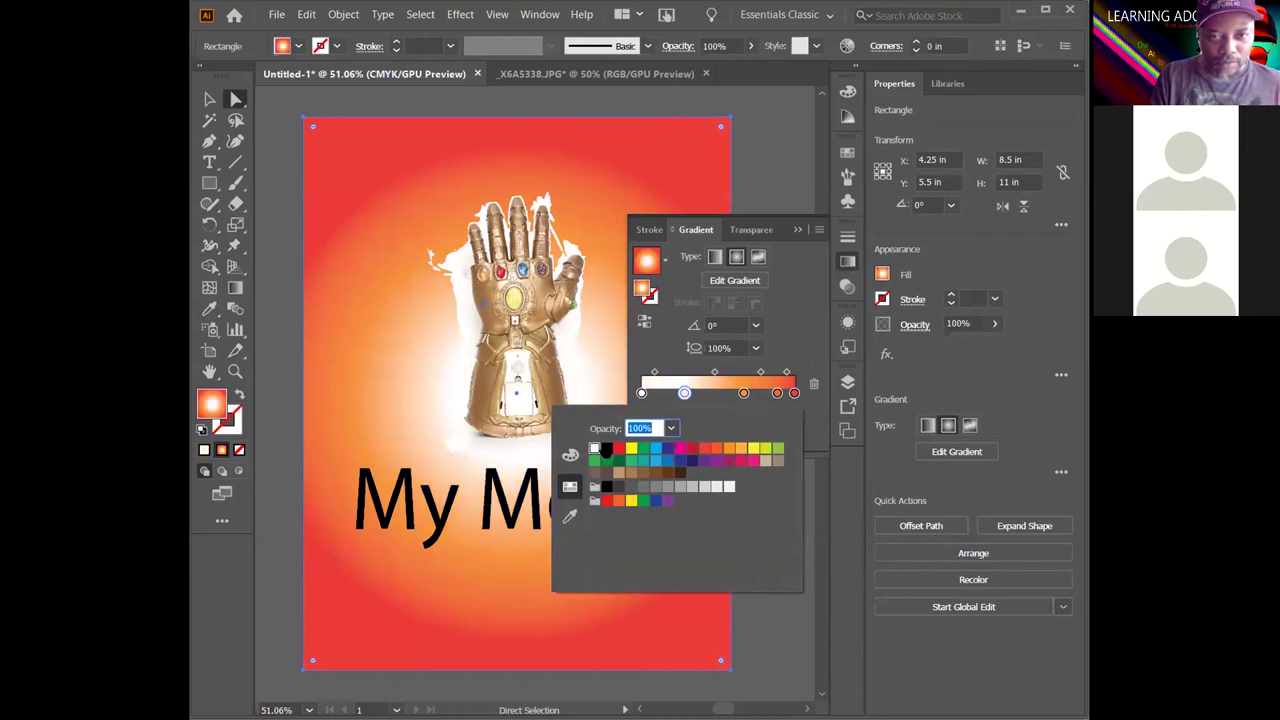
click(684, 393)
drag(702, 393, 739, 393)
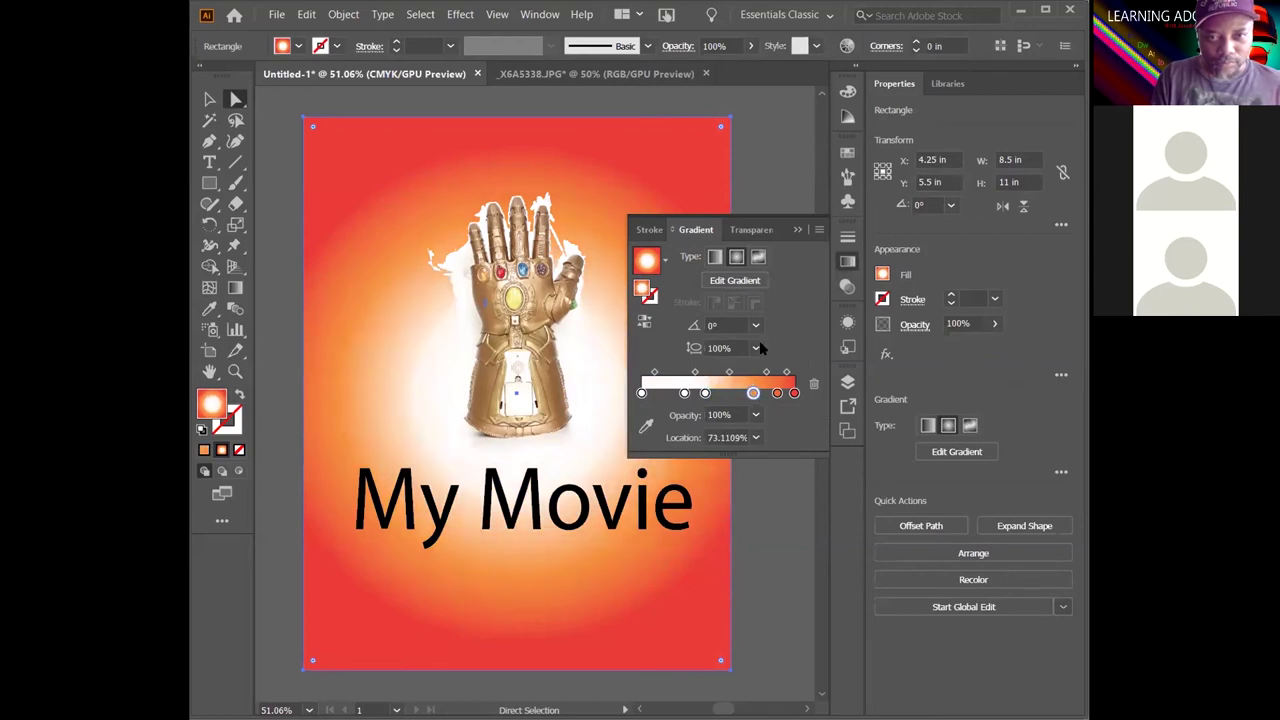
Try a 50% aspect ratio on the radial gradient, and settle on 300%
click(755, 348)
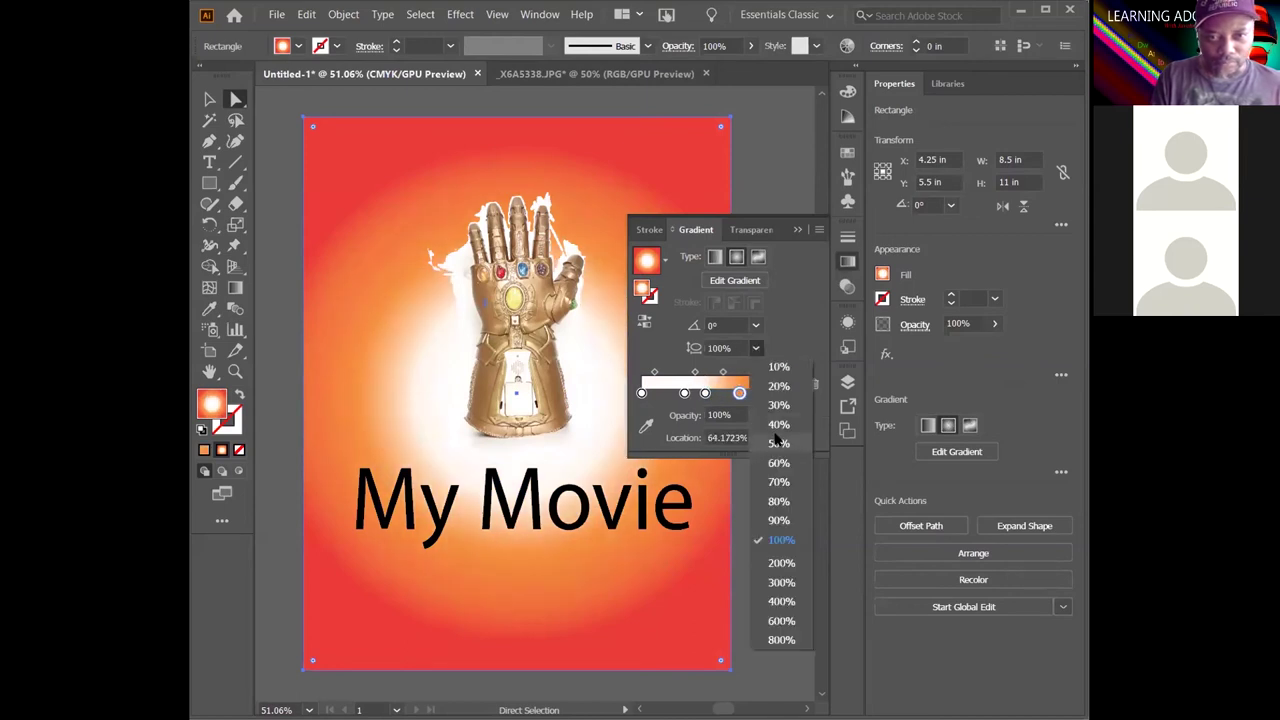
click(777, 443)
click(755, 348)
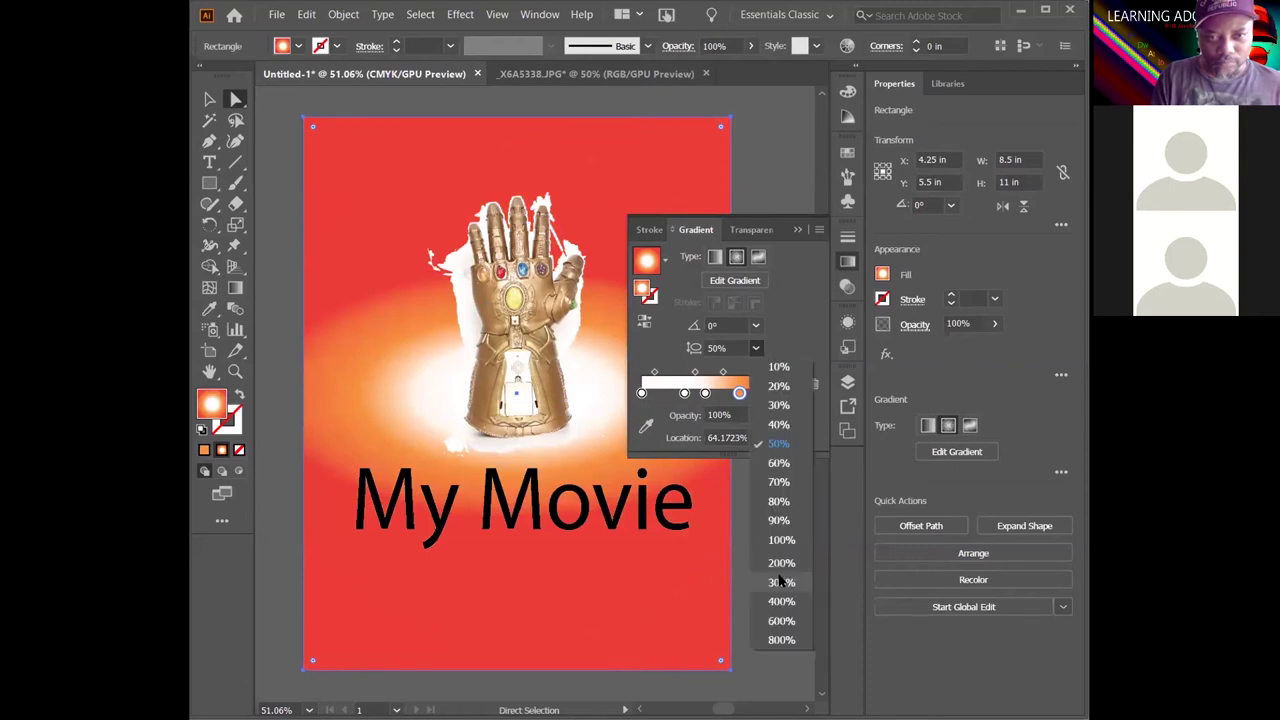
click(781, 581)
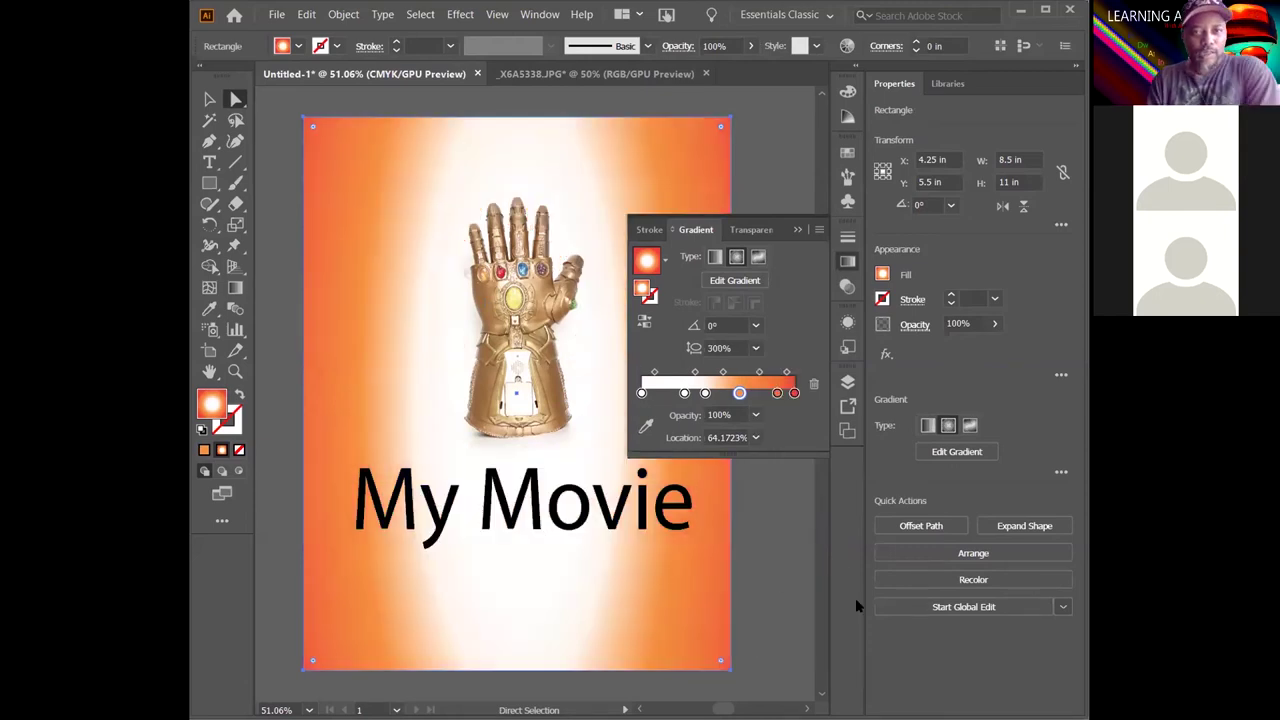
click(847, 260)
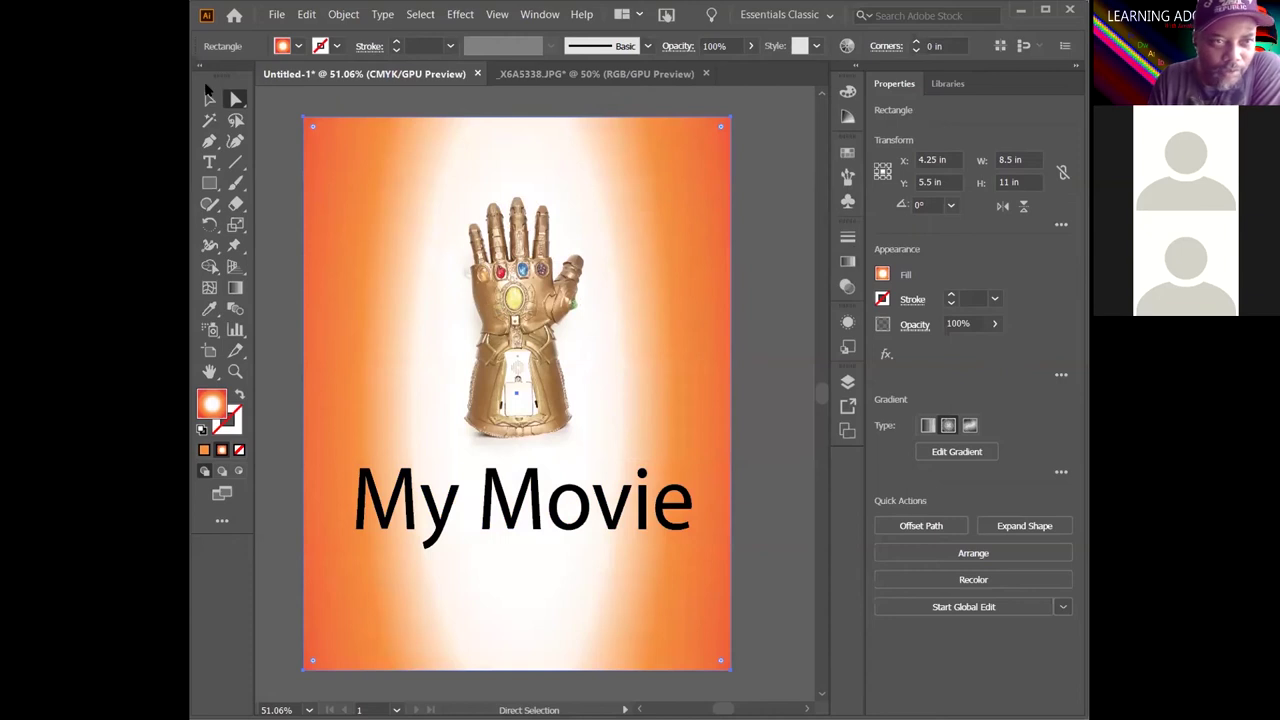
Move the gauntlet group down and slightly right, to about X 4.54 in, Y 4.69 in
click(209, 99)
click(537, 389)
drag(540, 396, 543, 403)
click(530, 388)
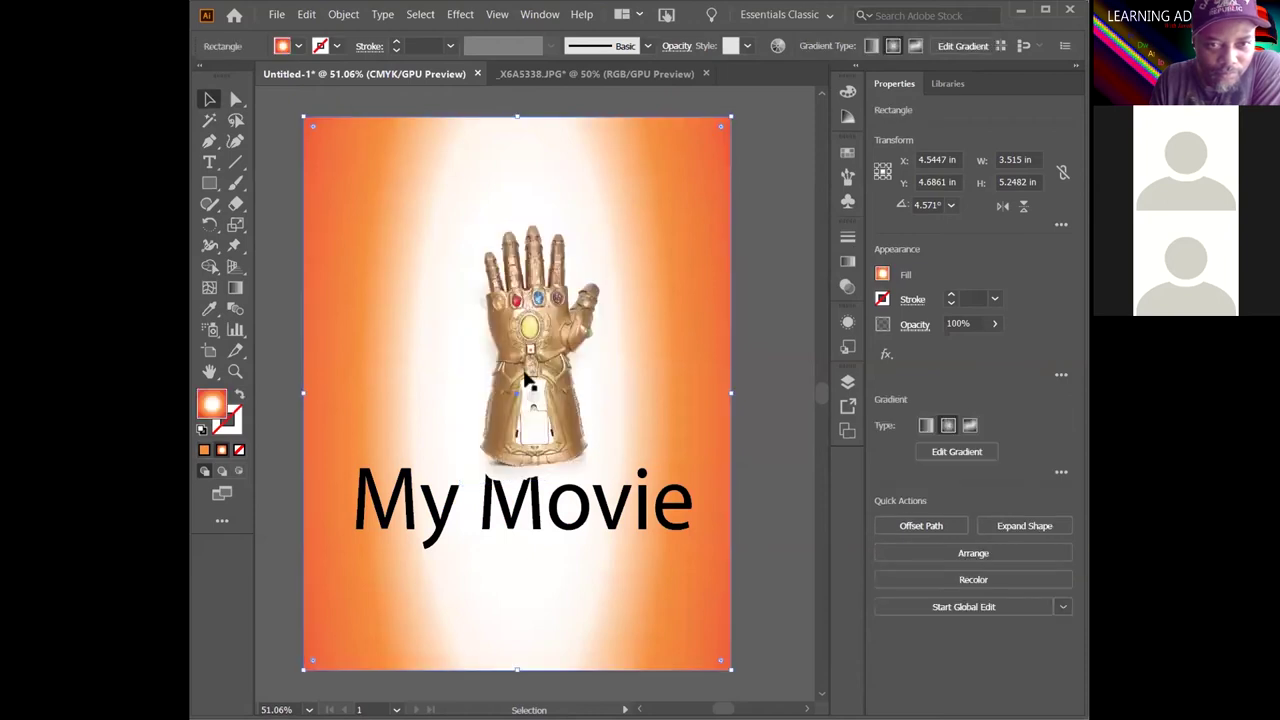
Move the My Movie title down below the gauntlet and nudge it left, to about X 4.39 in, Y 8.36 in
click(540, 515)
drag(540, 515, 544, 551)
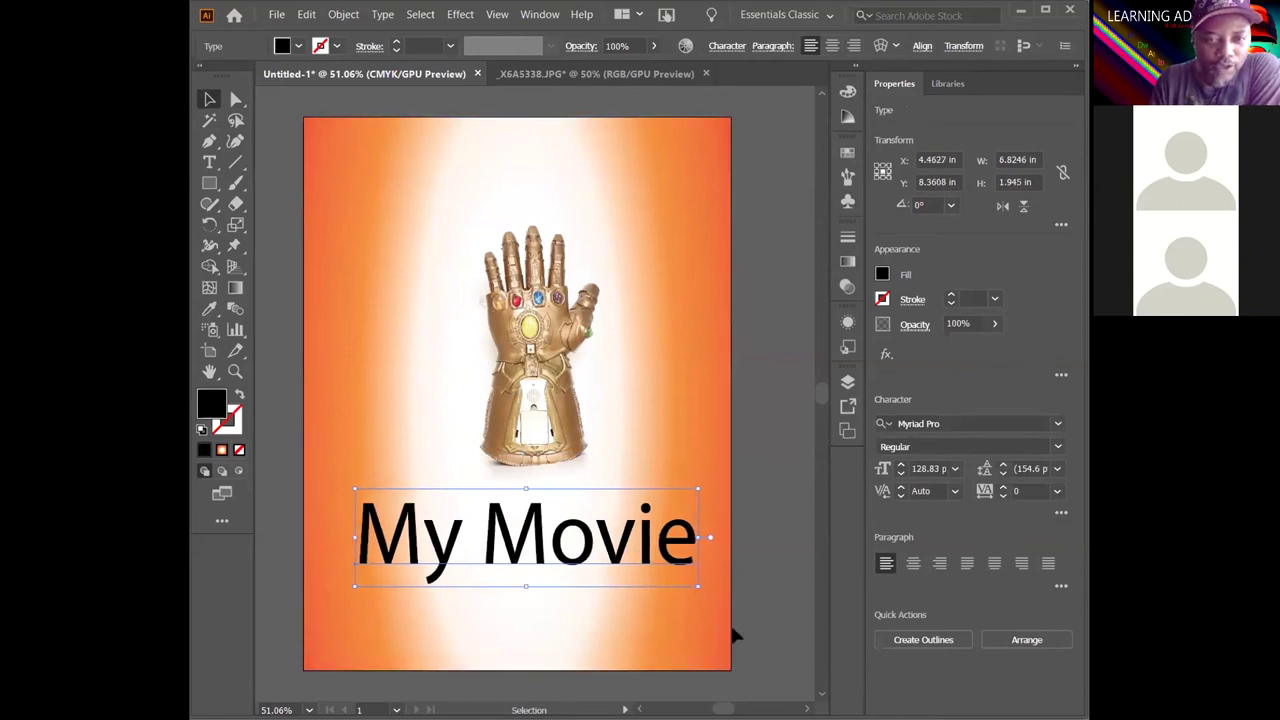
key(Left)
key(Left)
key(Left)
key(Left)
key(Left)
key(Left)
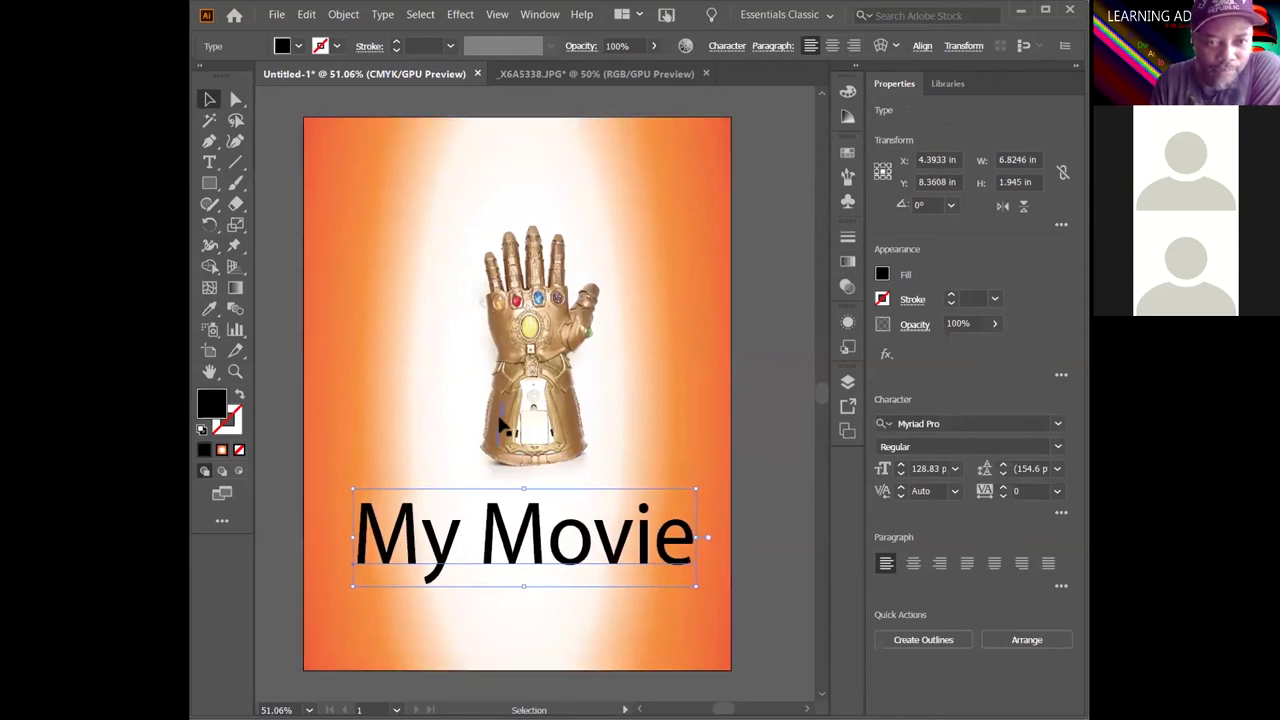
Nudge the gauntlet group left to about X 4.42 in so it sits centered above the title
click(500, 424)
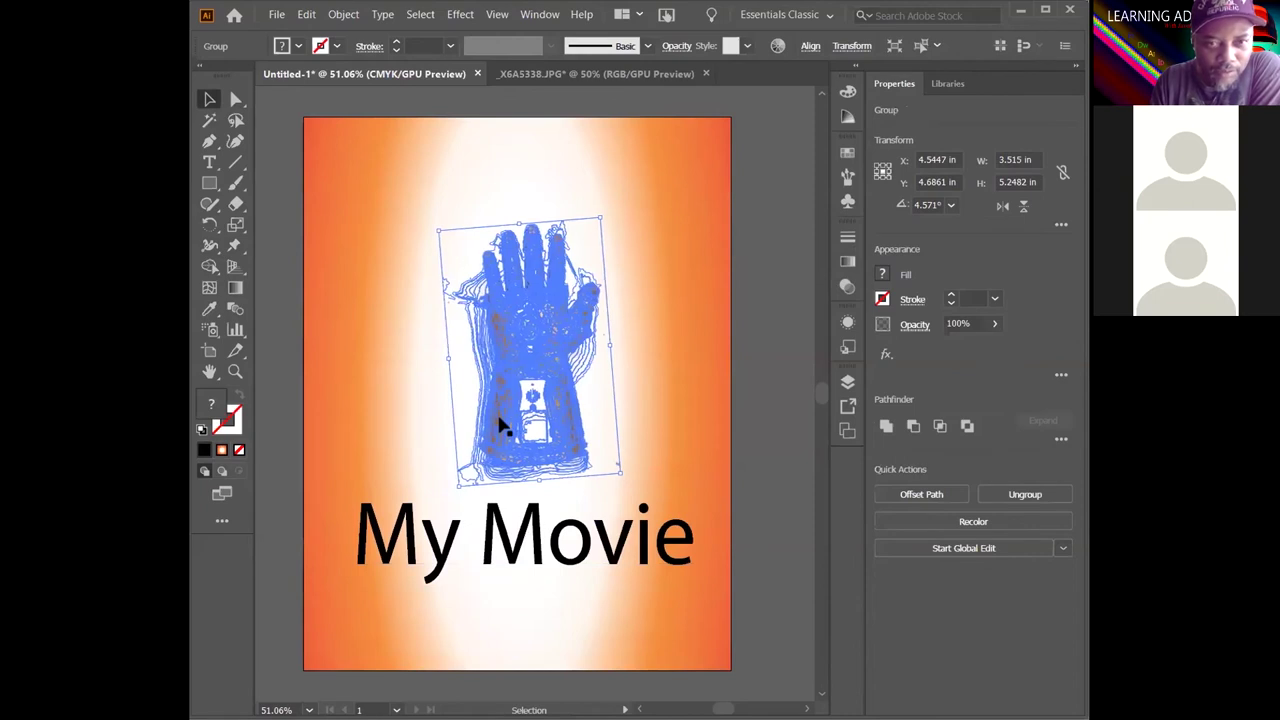
key(Left)
key(Left)
key(Left)
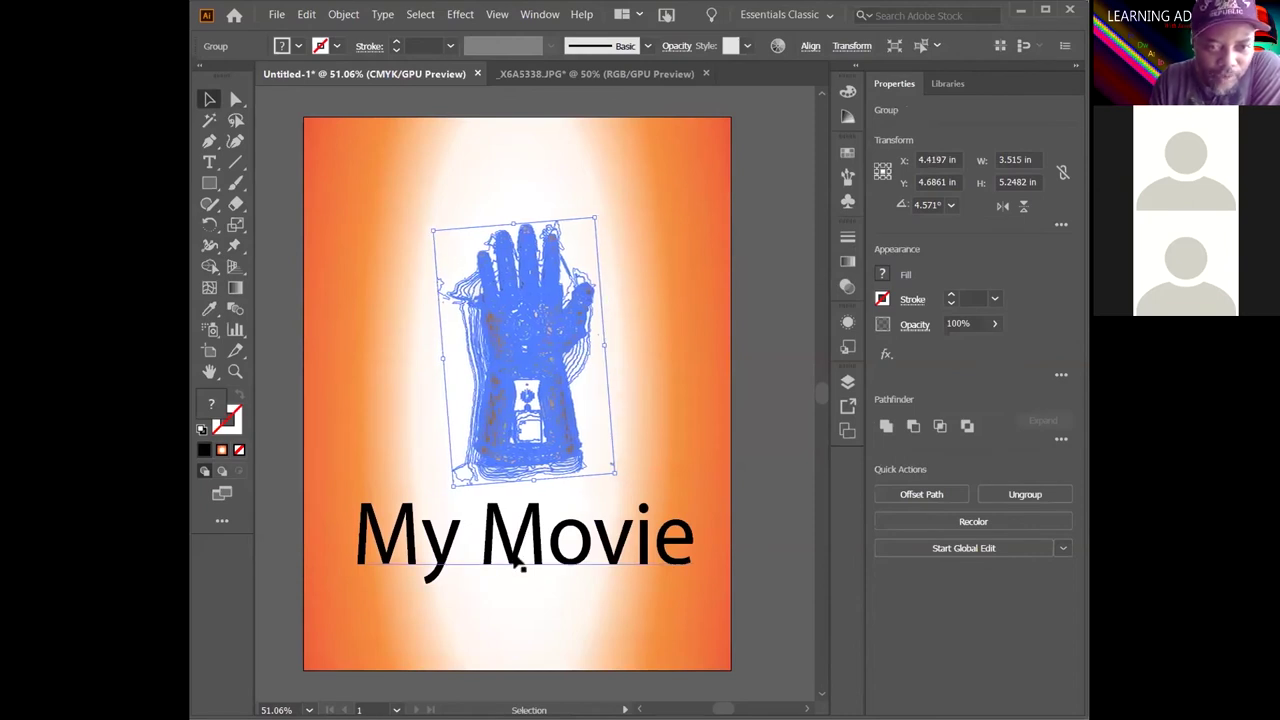
Apply a Multiply drop shadow to the My Movie title with 75% opacity, 0.0972 in offsets and 0.0694 in blur
click(519, 564)
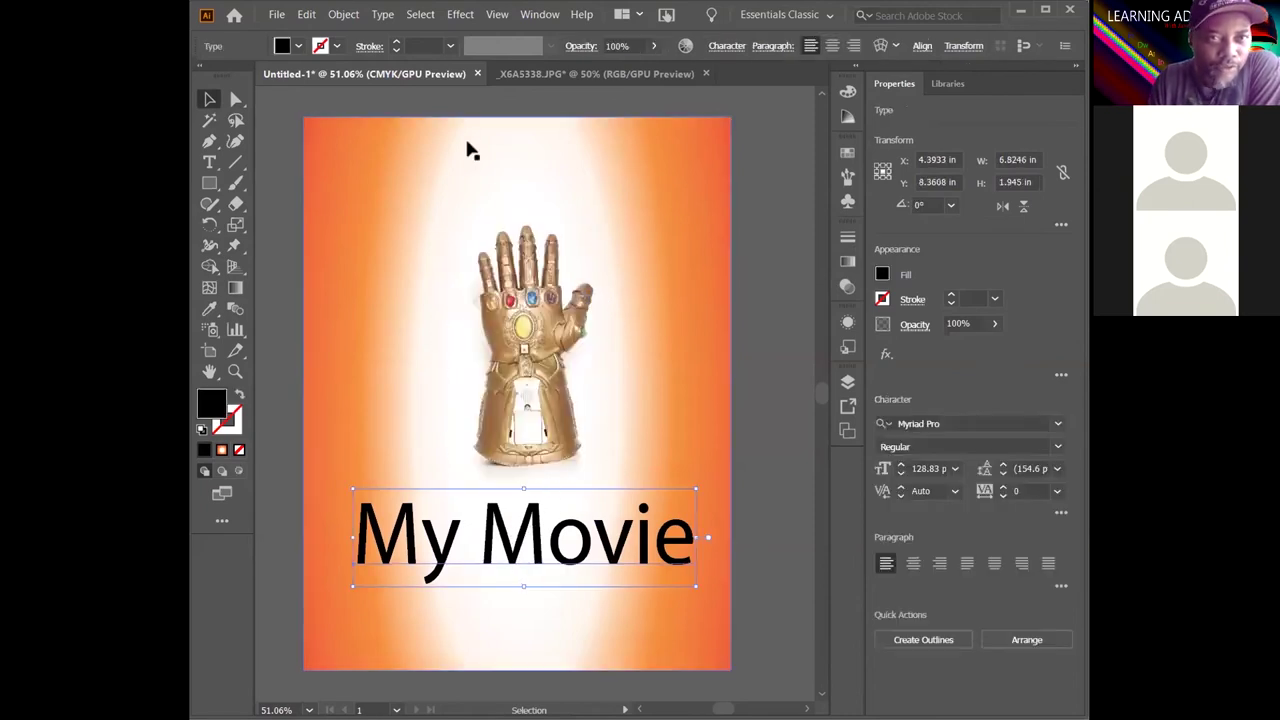
click(460, 14)
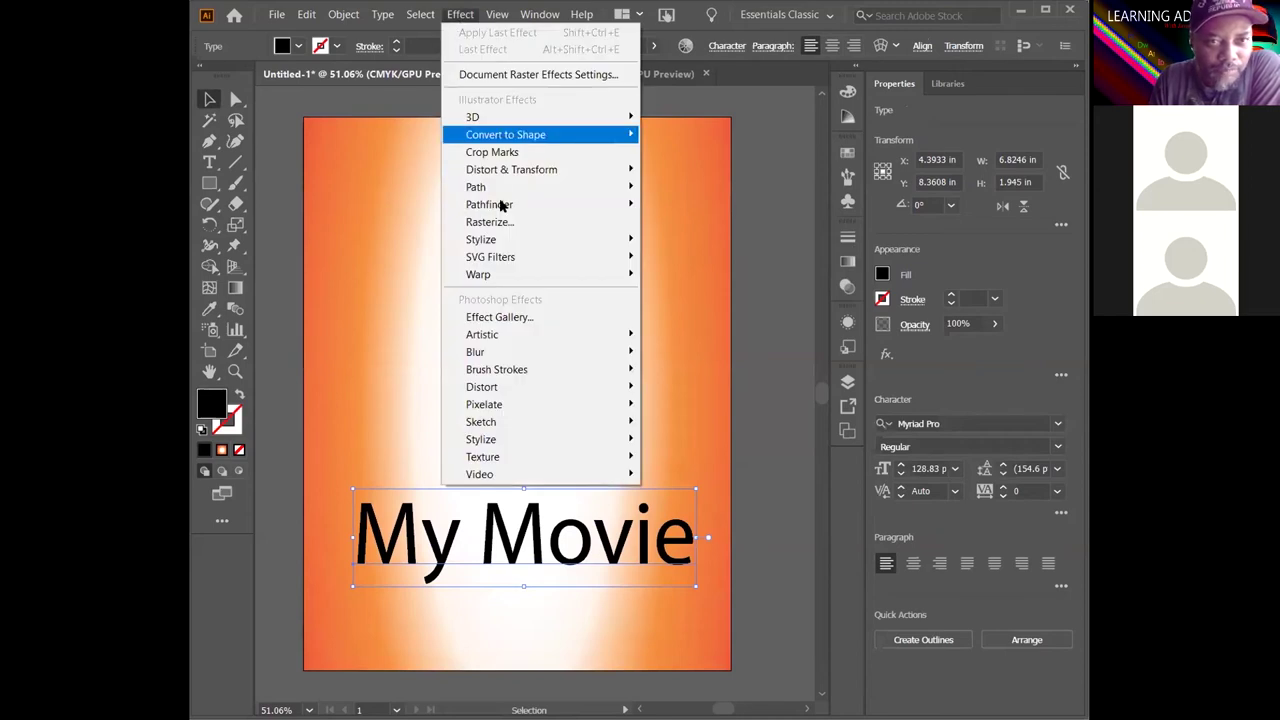
mouse_move(503, 242)
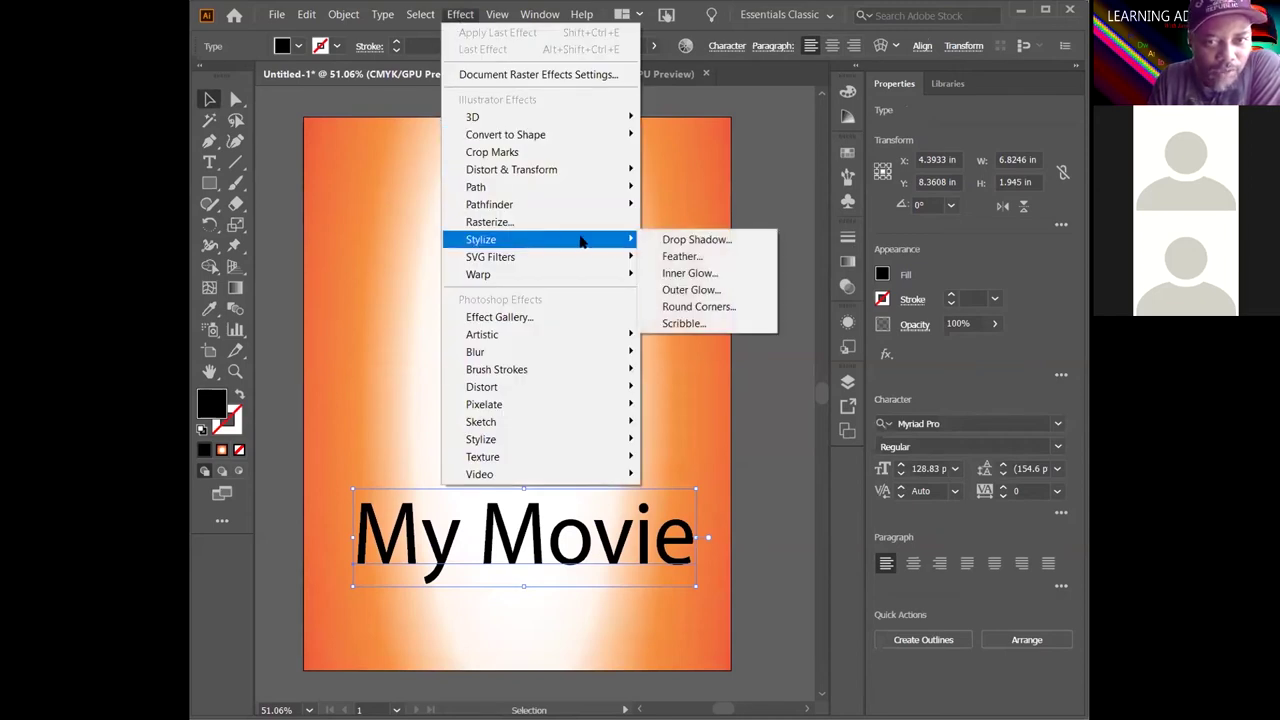
click(697, 240)
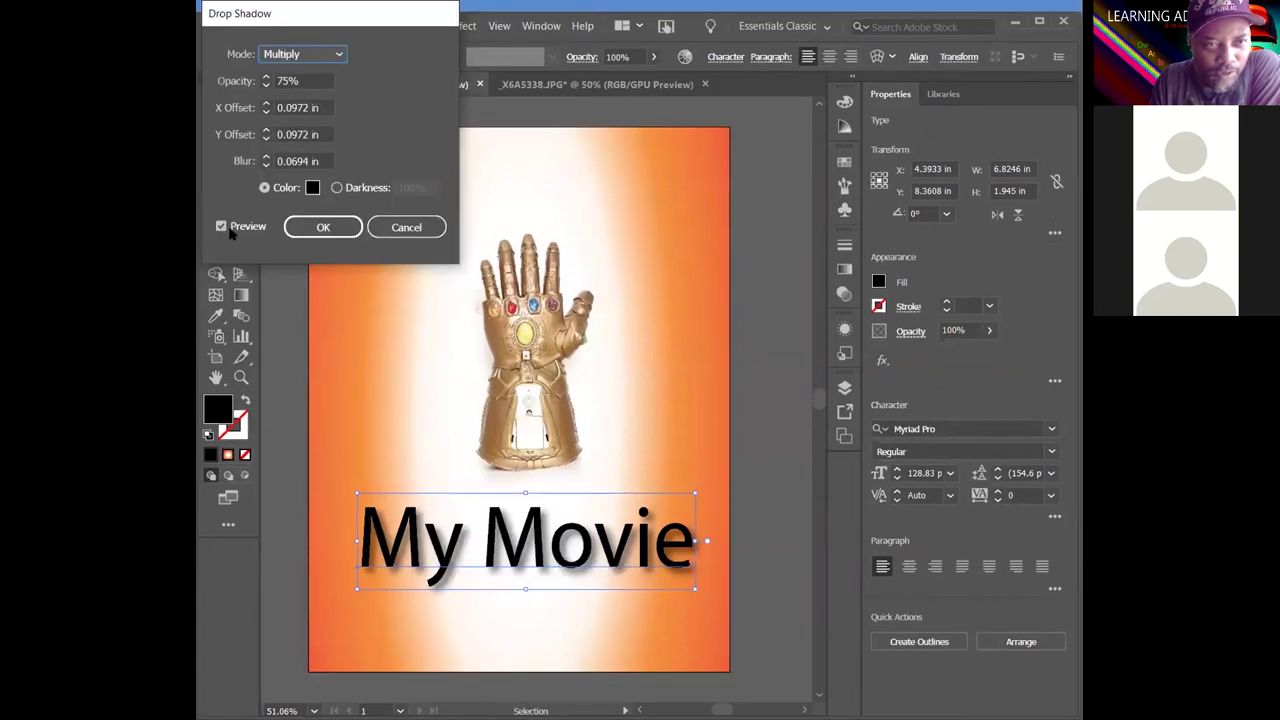
click(220, 227)
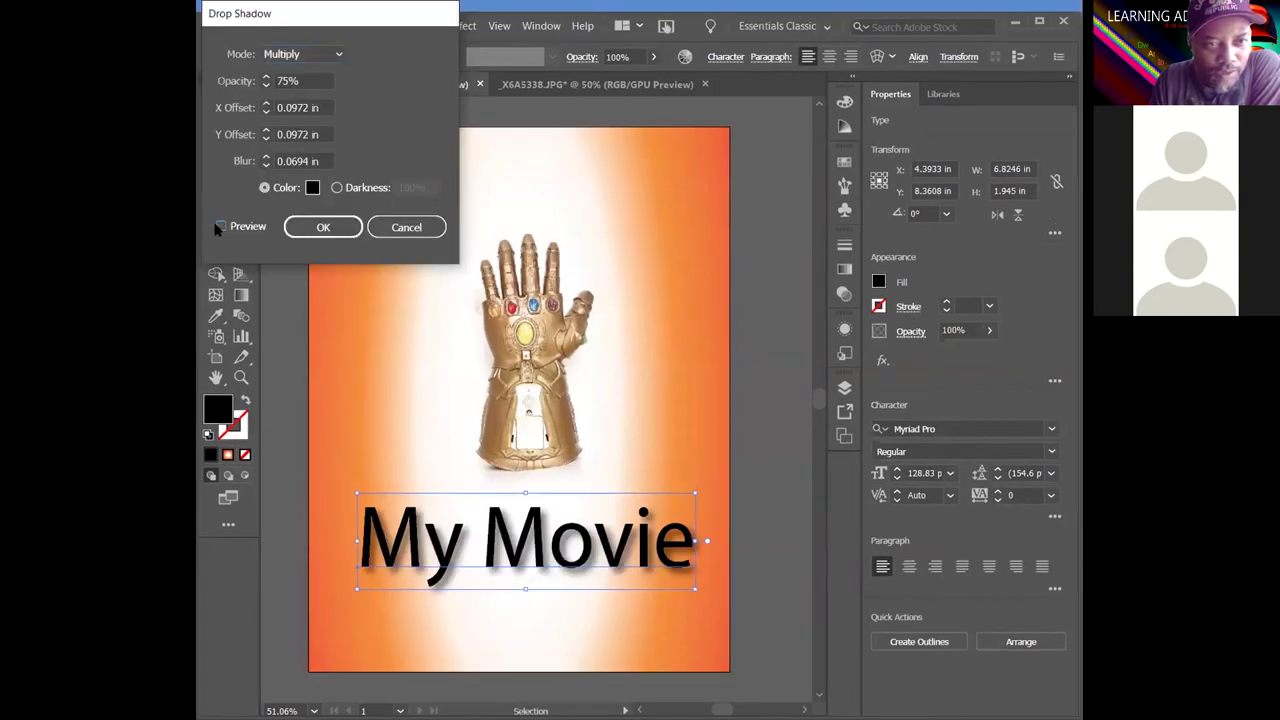
click(222, 227)
click(323, 227)
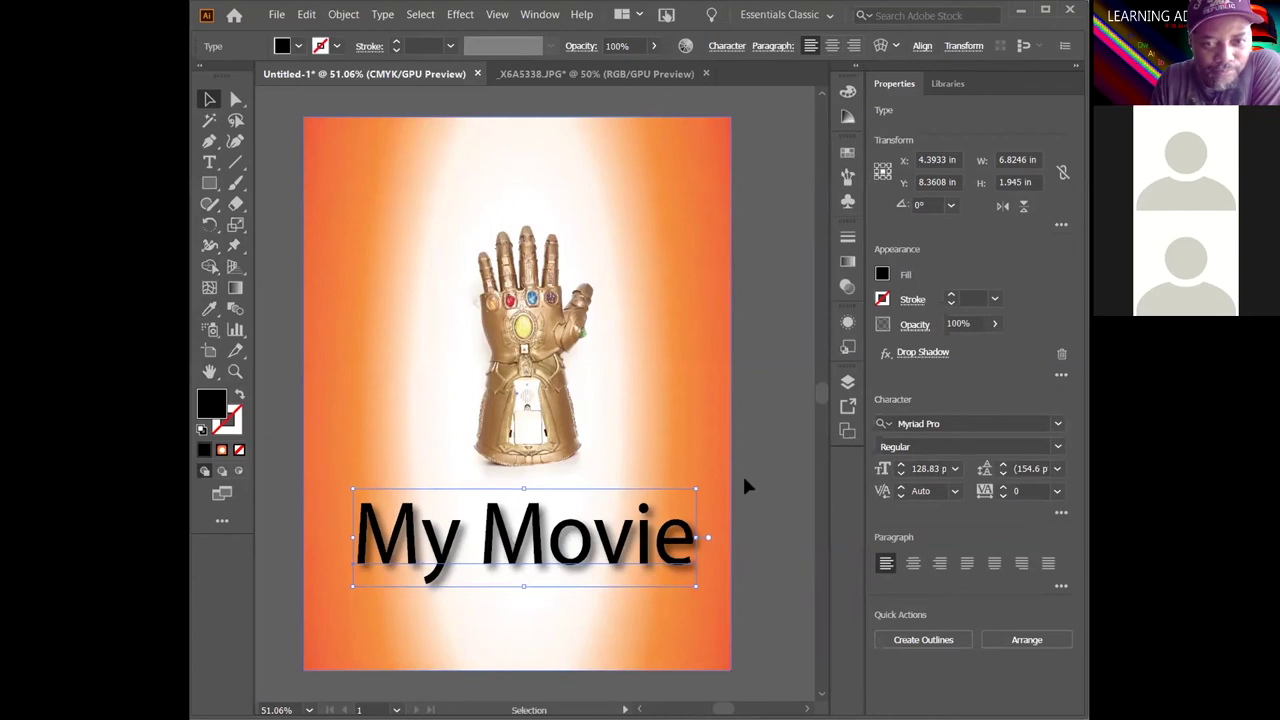
click(718, 607)
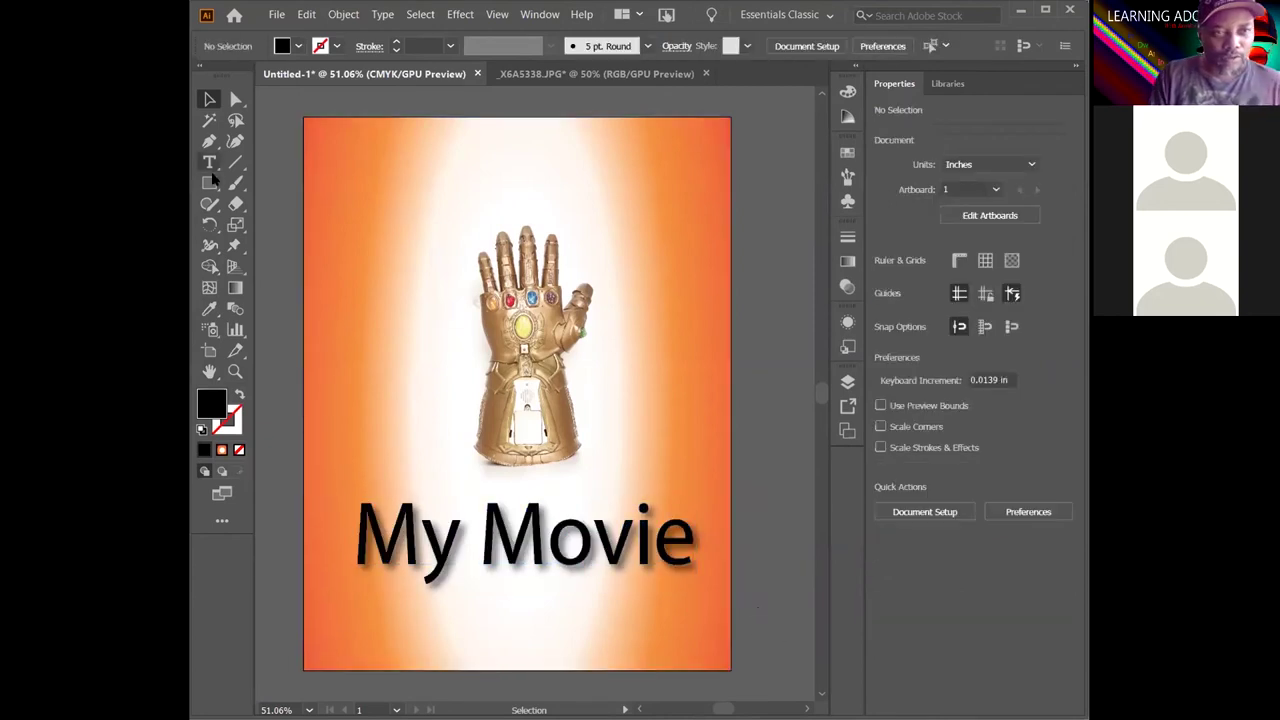
Draw a thin black ellipse about 5.6 in wide and 0.33 in high below the My Movie title
drag(216, 190, 295, 223)
drag(391, 609, 672, 627)
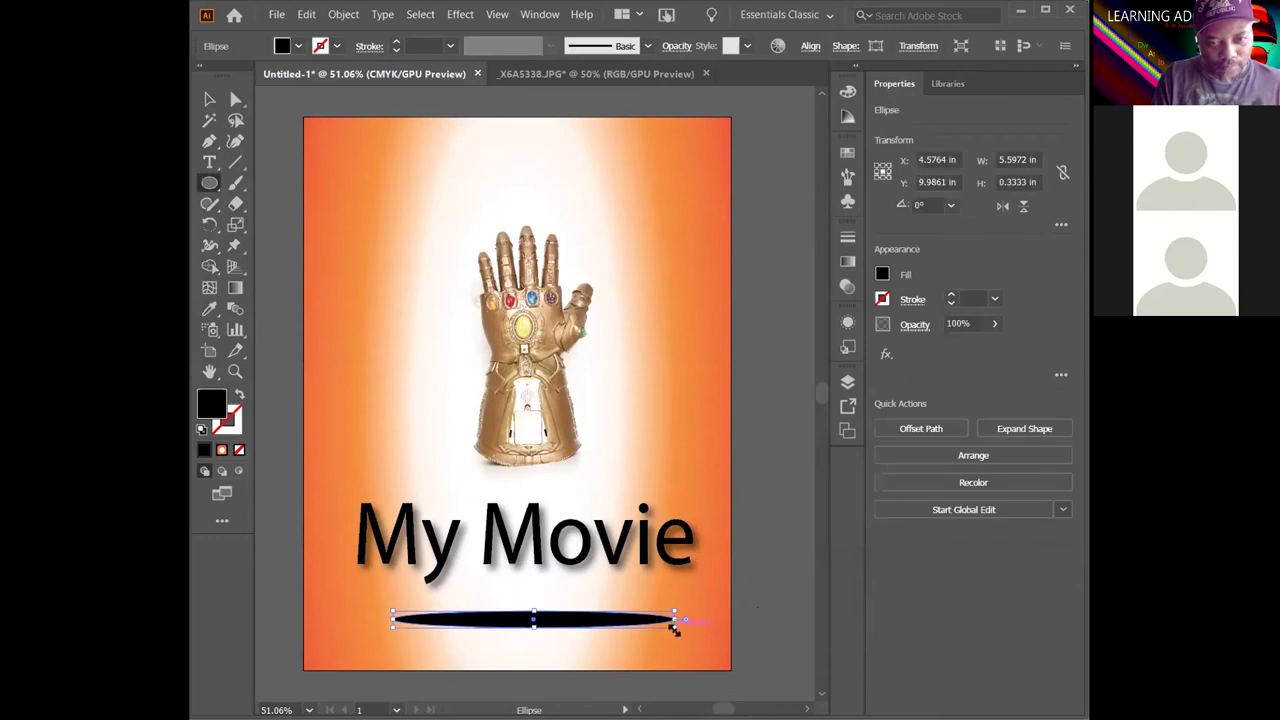
click(210, 99)
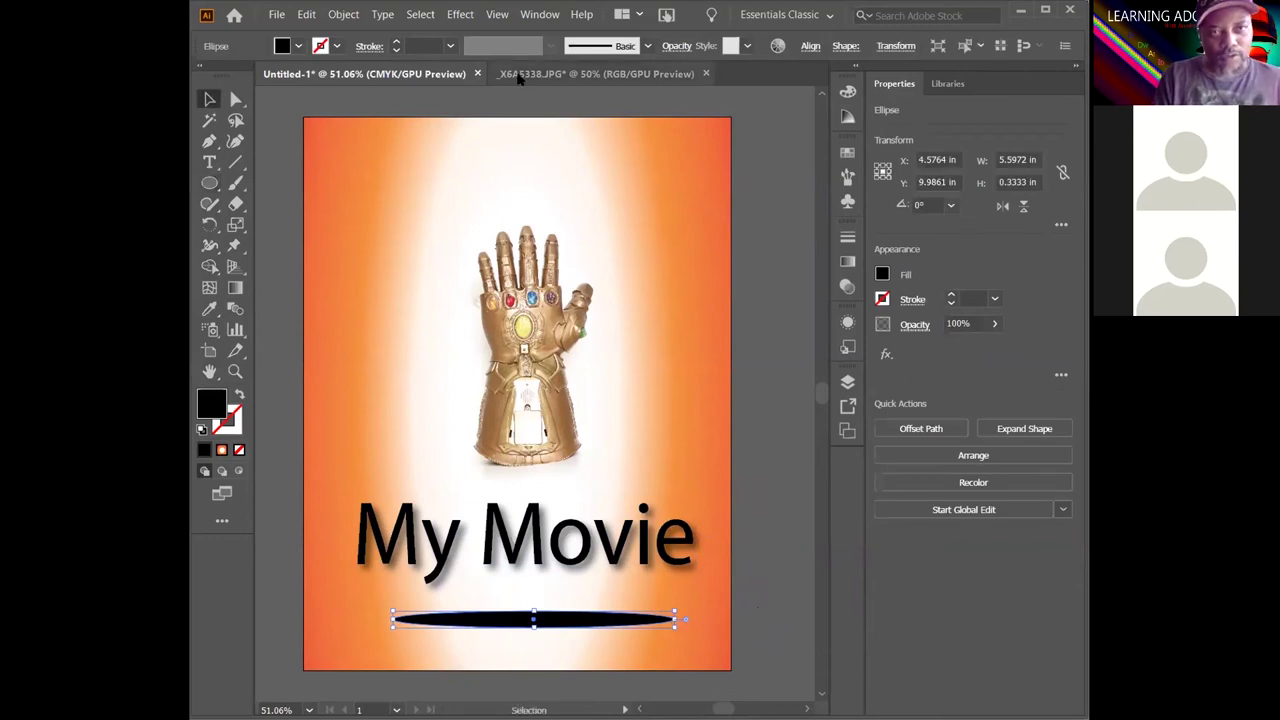
Feather the thin black ellipse with a radius of 0.125 in
click(460, 15)
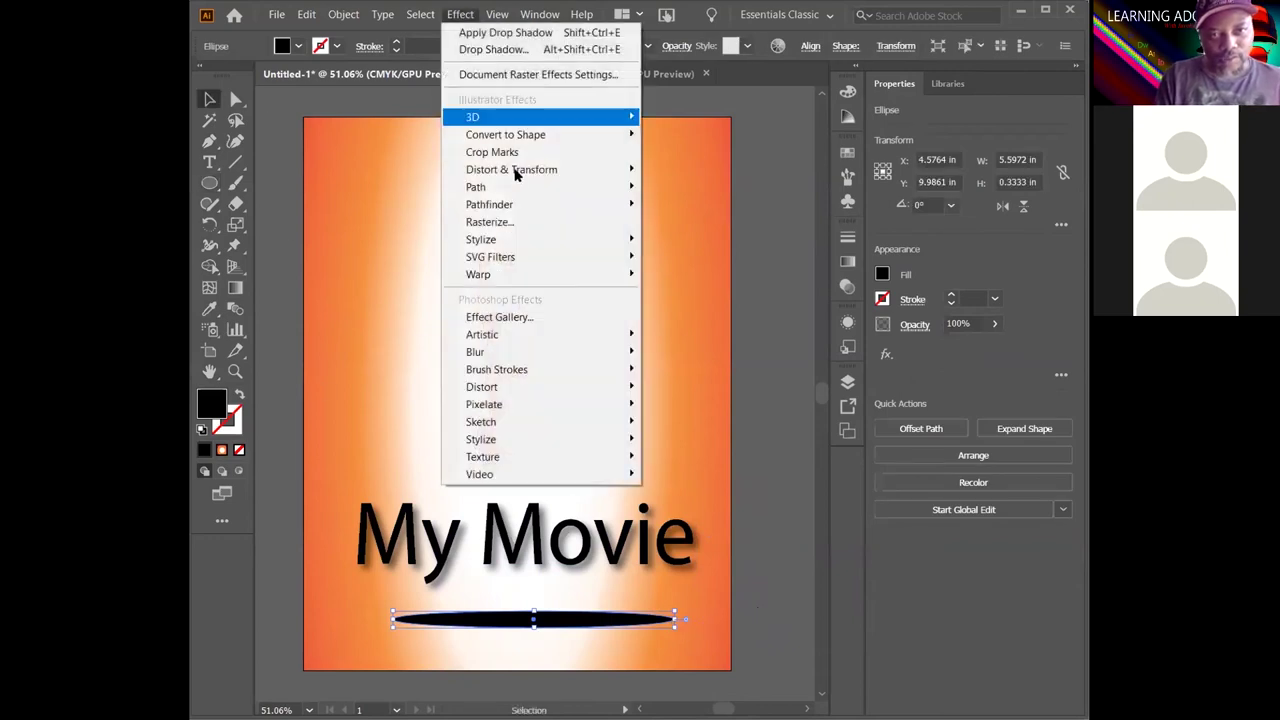
mouse_move(517, 241)
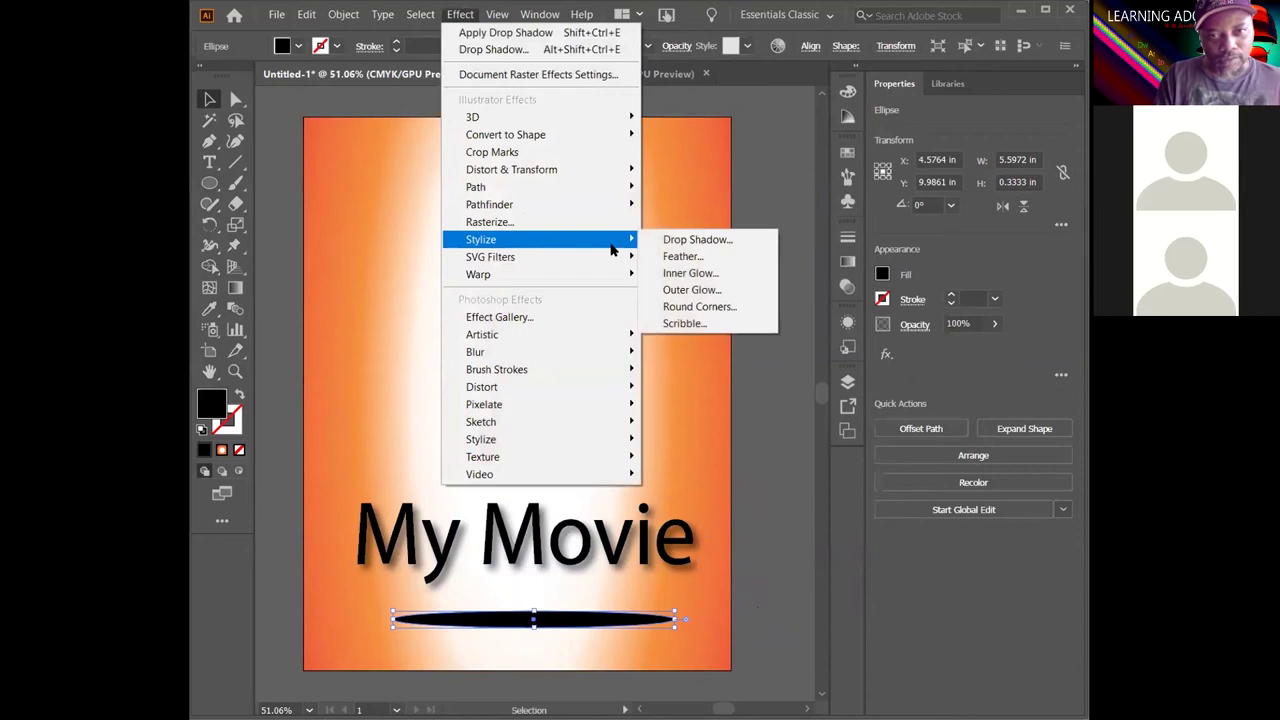
click(718, 258)
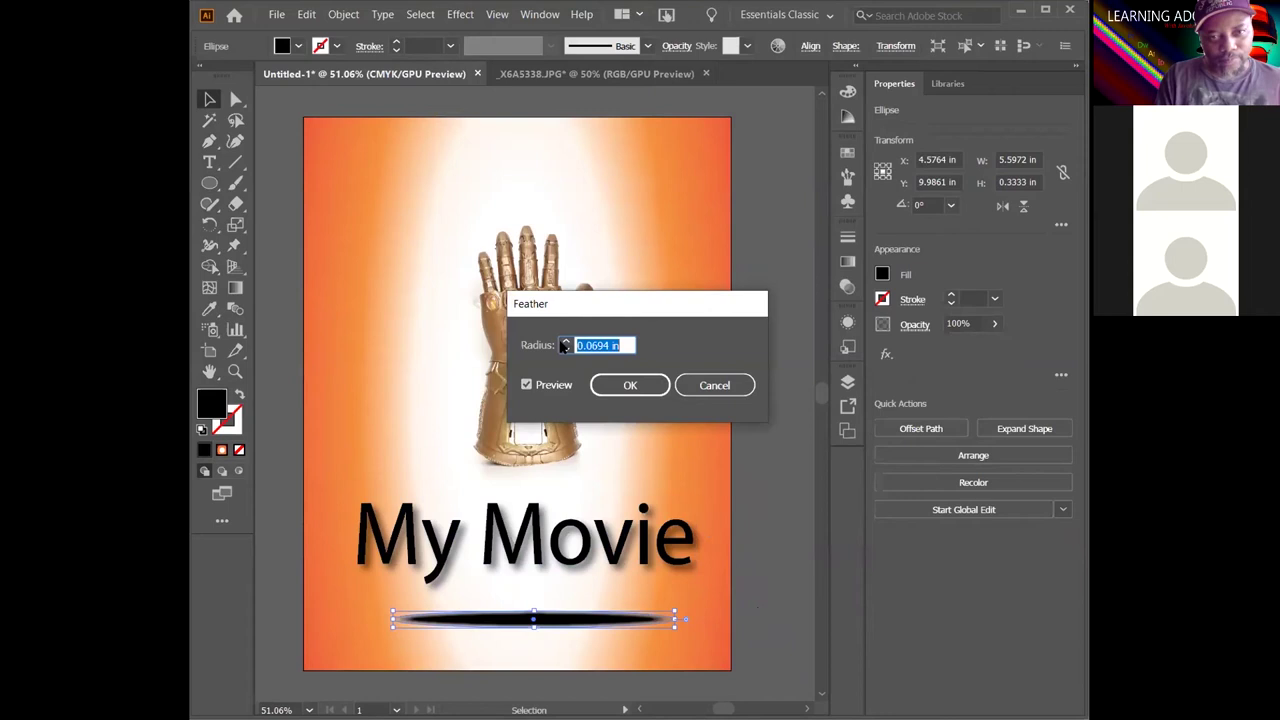
click(565, 342)
click(628, 385)
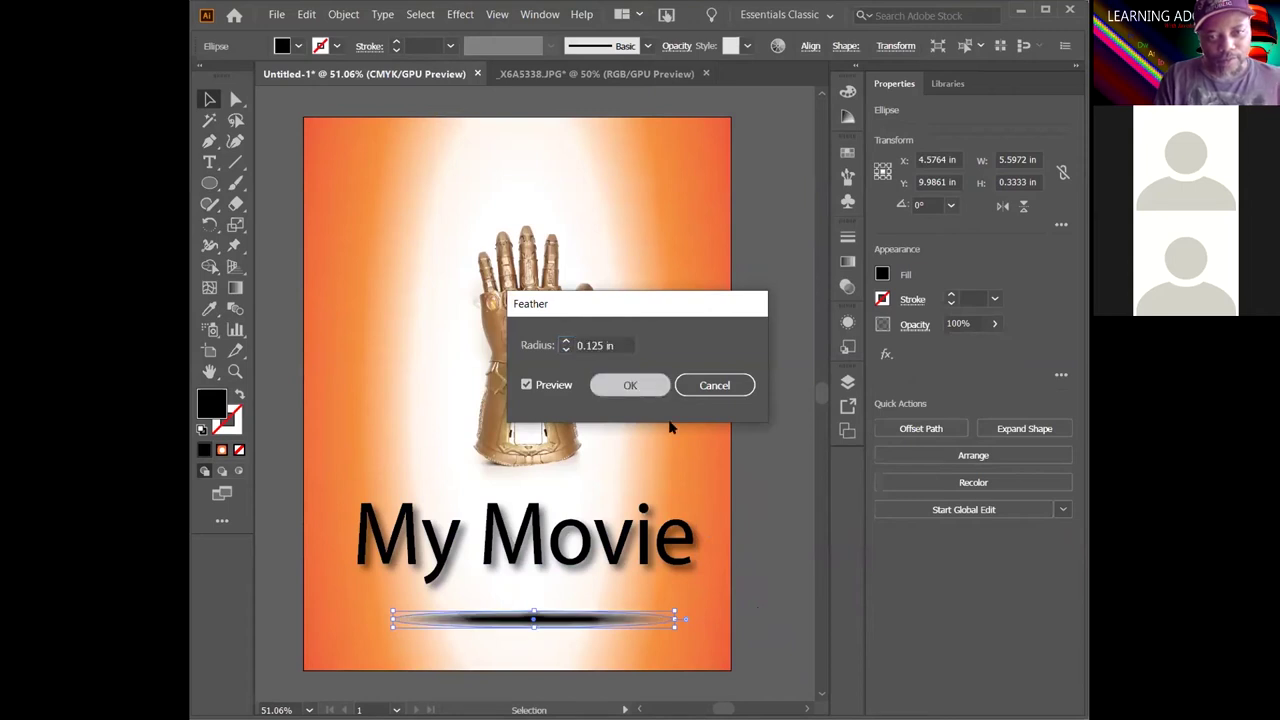
click(769, 516)
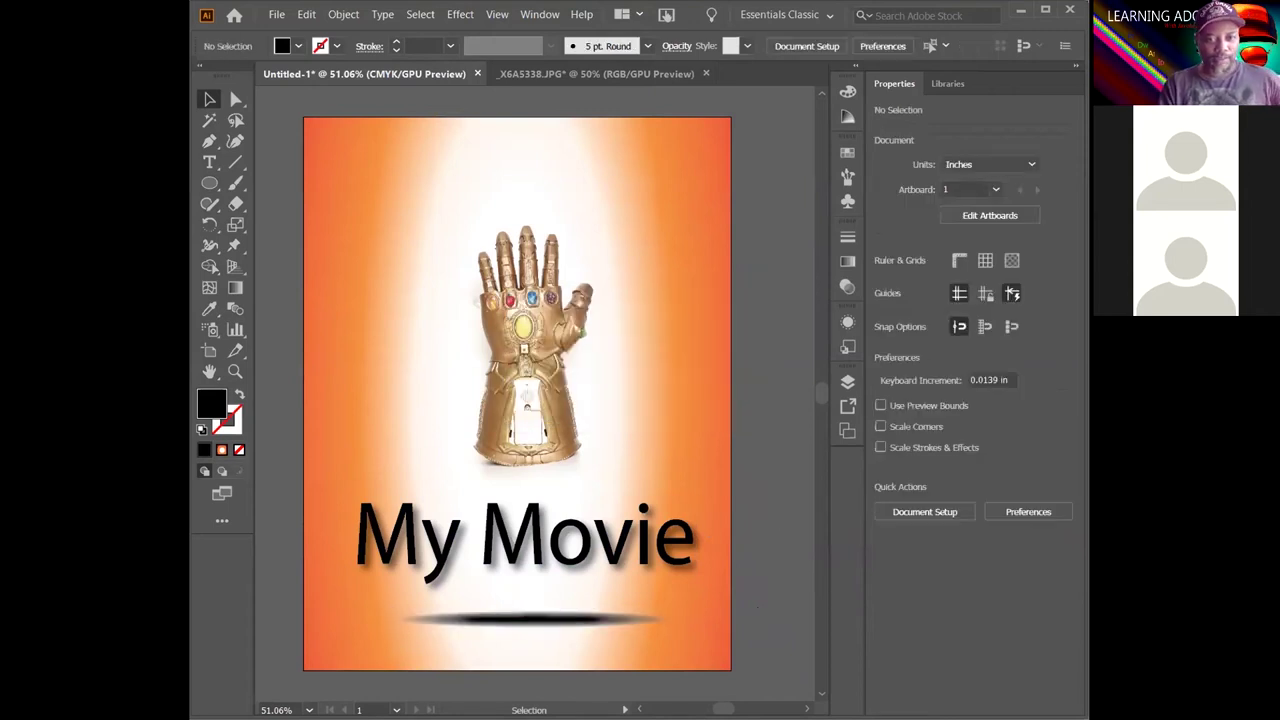
Move the feathered ellipse up to about Y 9.67 in and lower its opacity to 53%
click(538, 620)
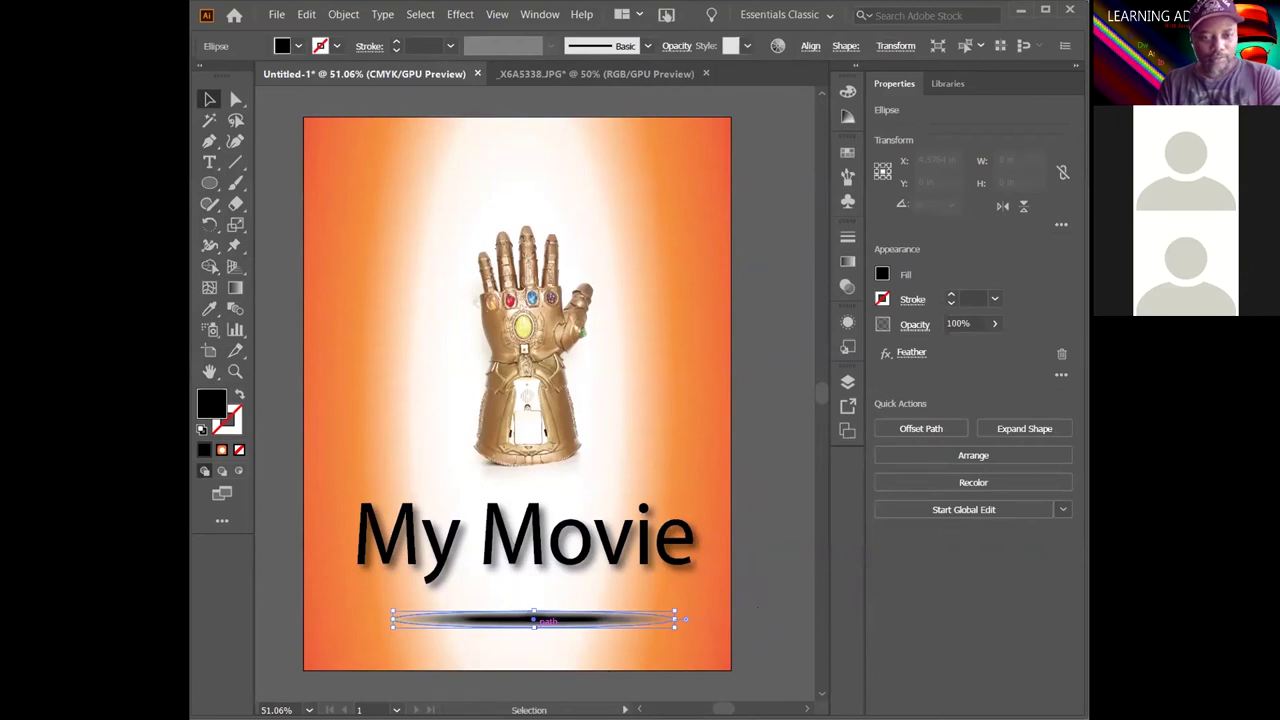
drag(533, 620, 533, 610)
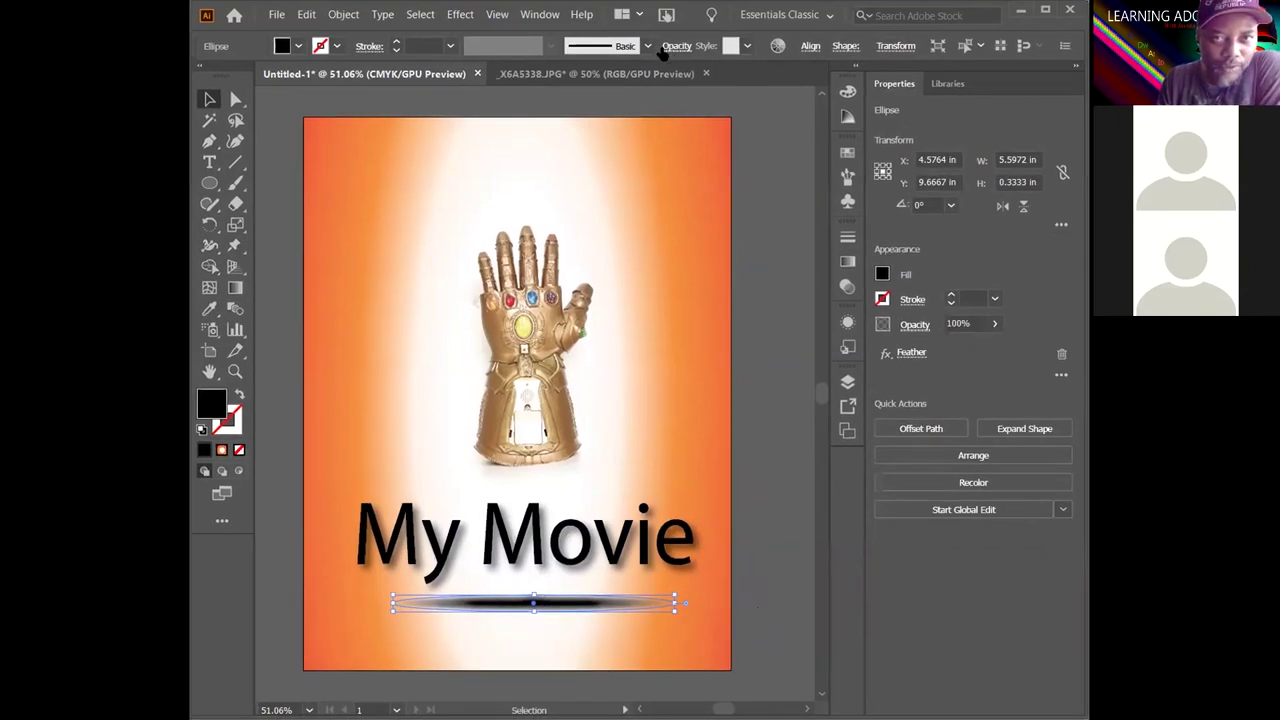
click(673, 46)
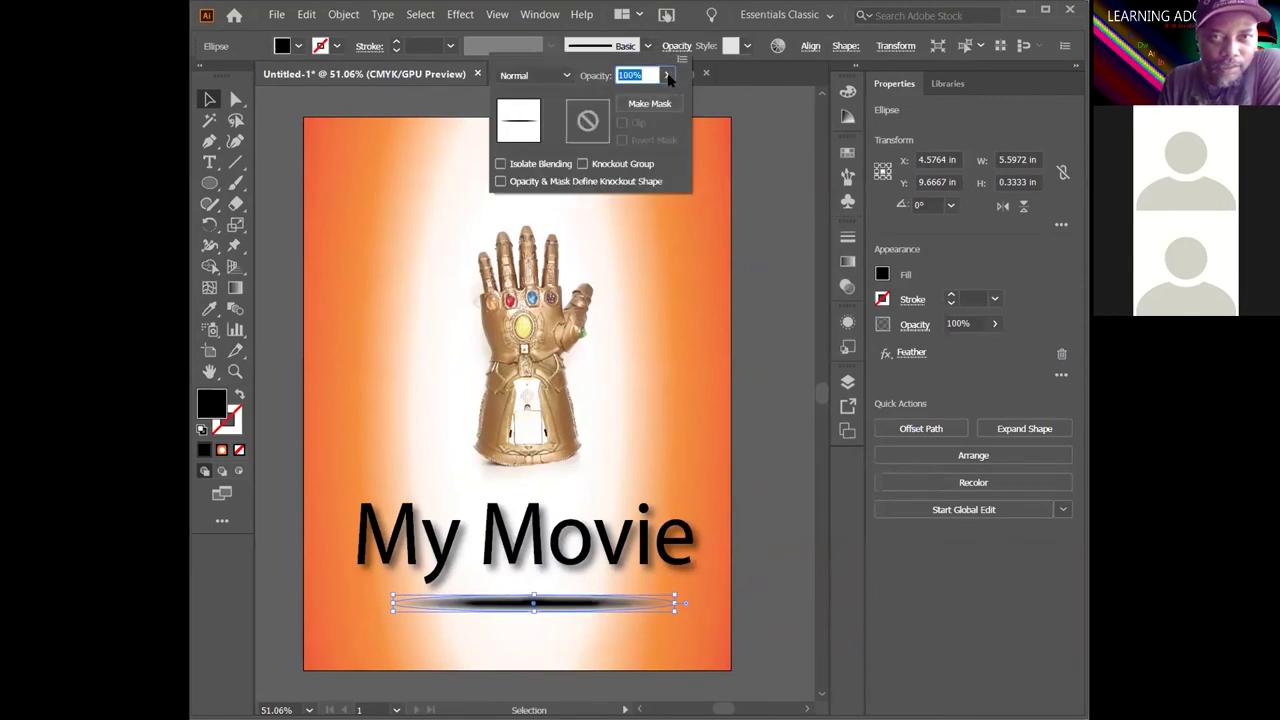
drag(669, 76, 633, 100)
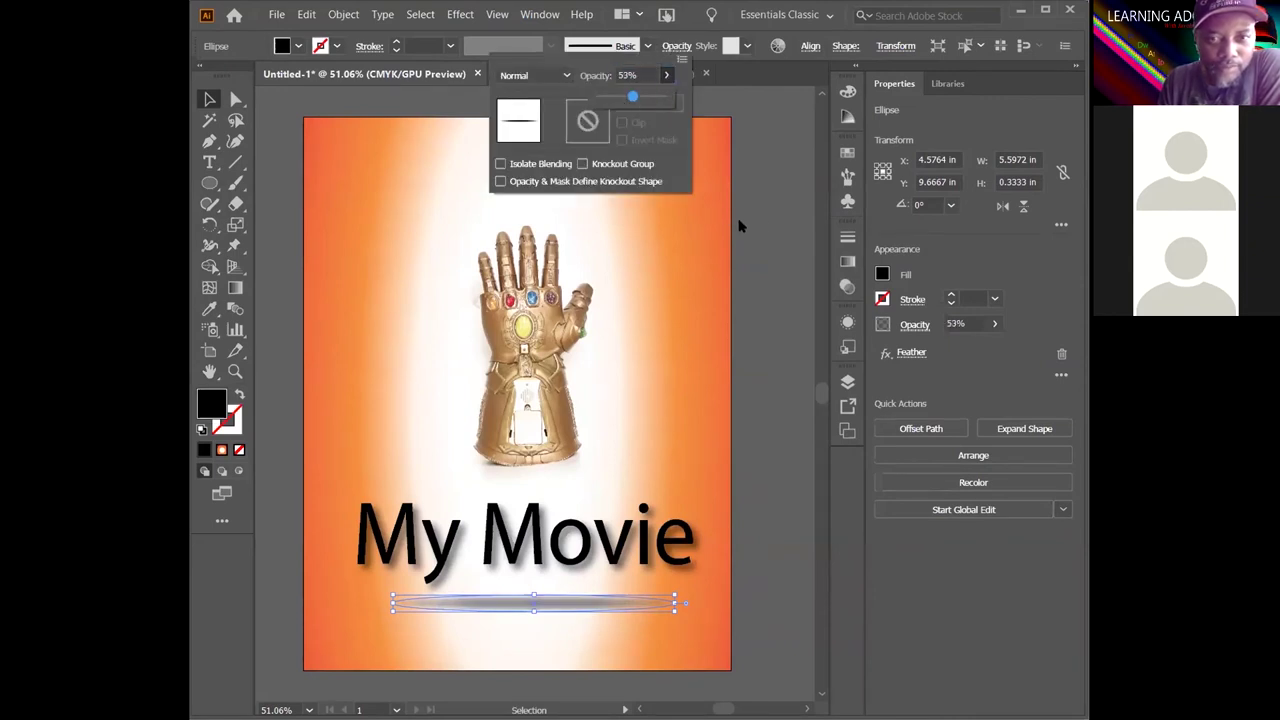
click(554, 645)
click(676, 668)
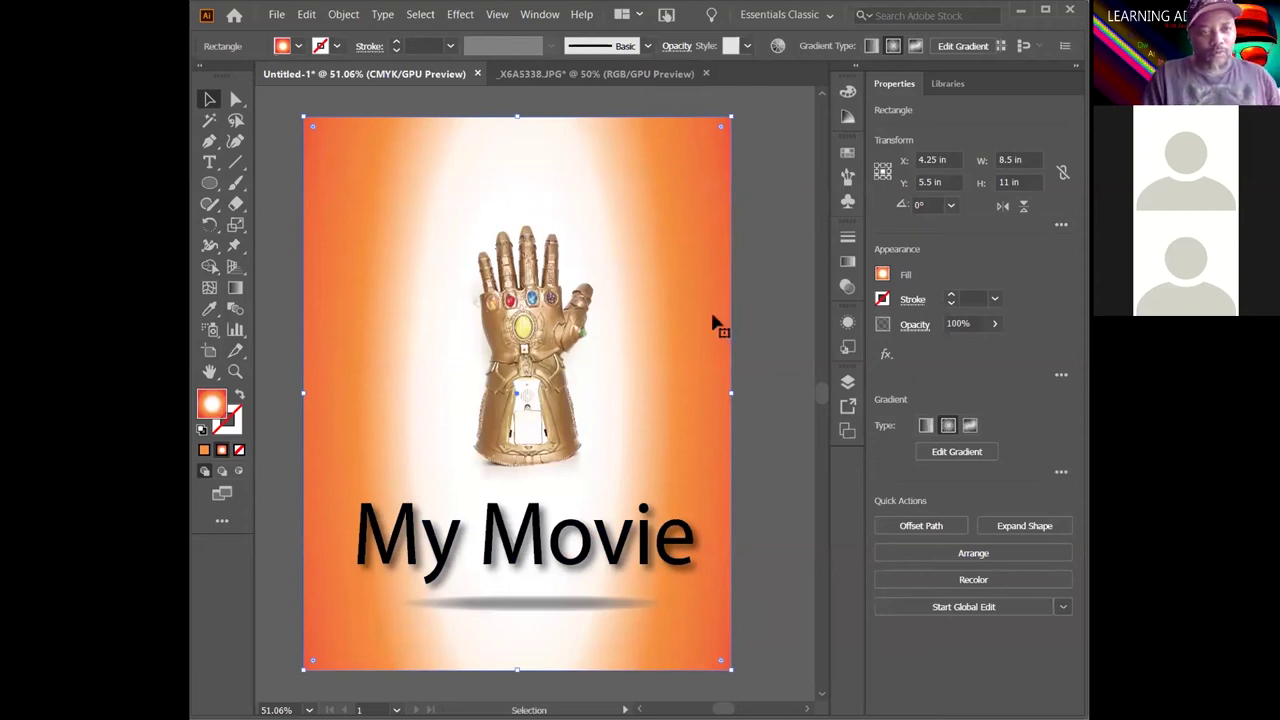
Draw a small circle about 0.35 in across above the gauntlet's fingertips and fill it with the Orange, Yellow gradient
click(207, 185)
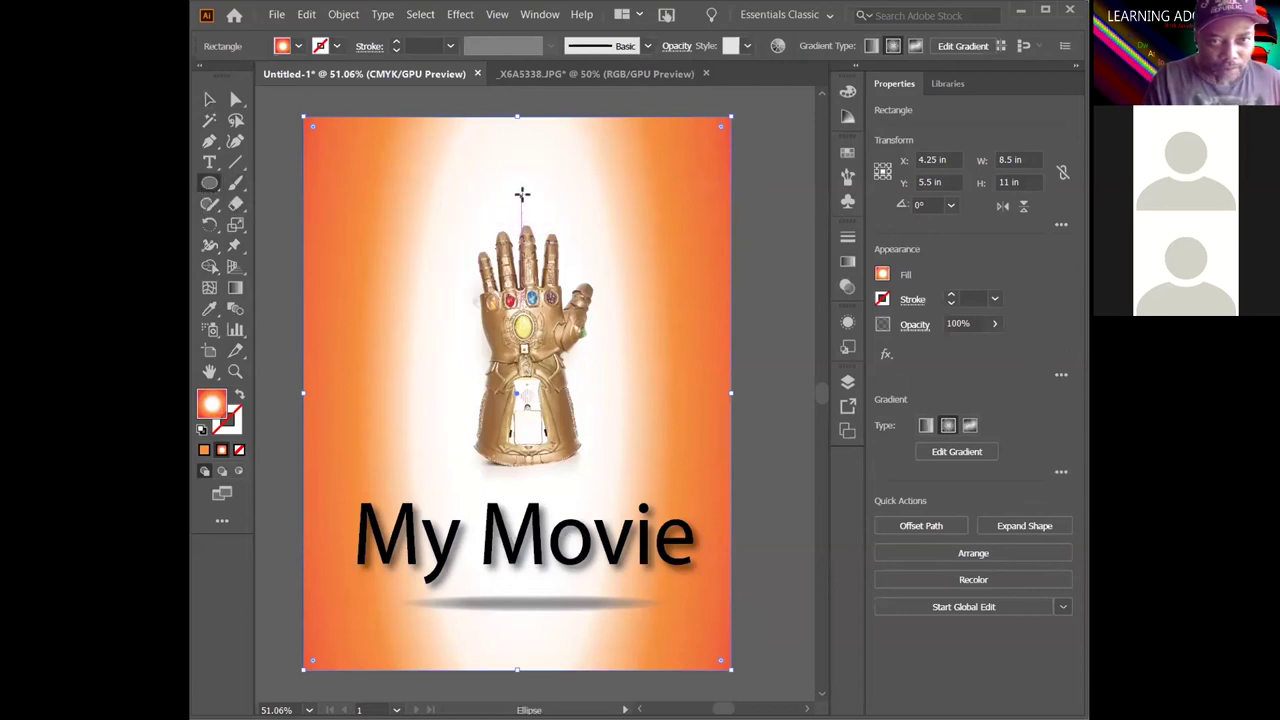
drag(521, 194, 539, 214)
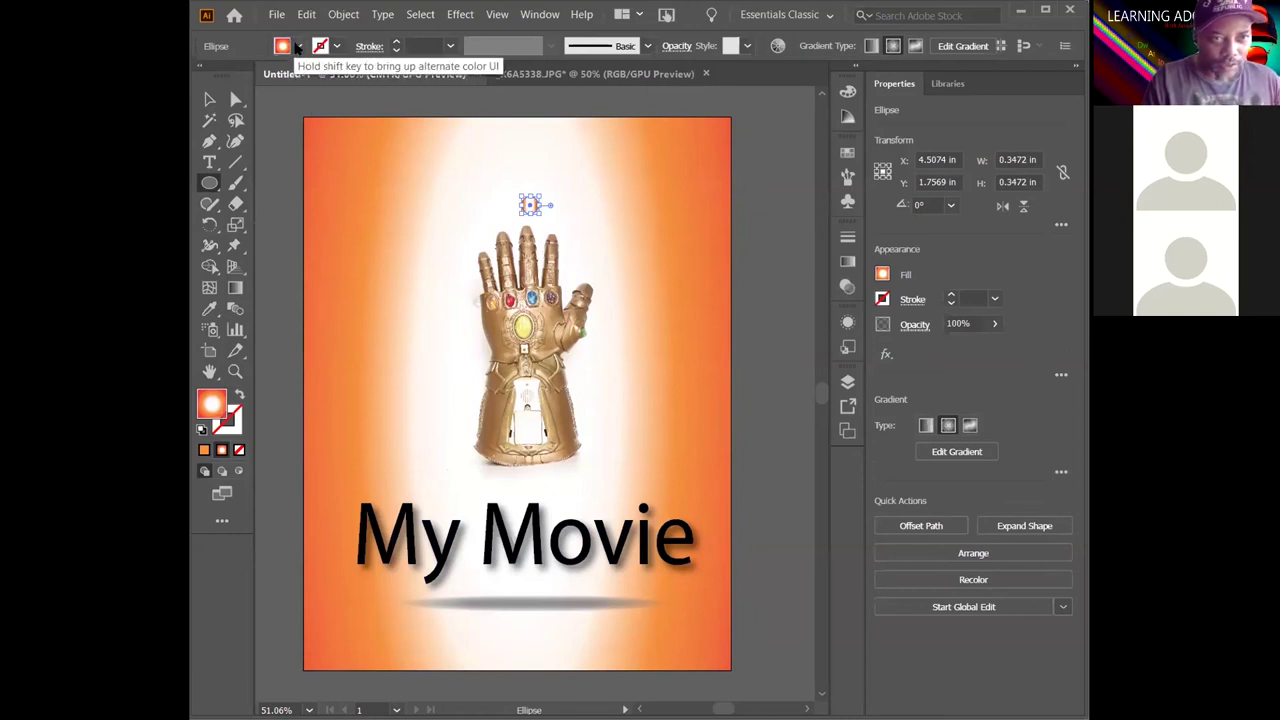
click(297, 47)
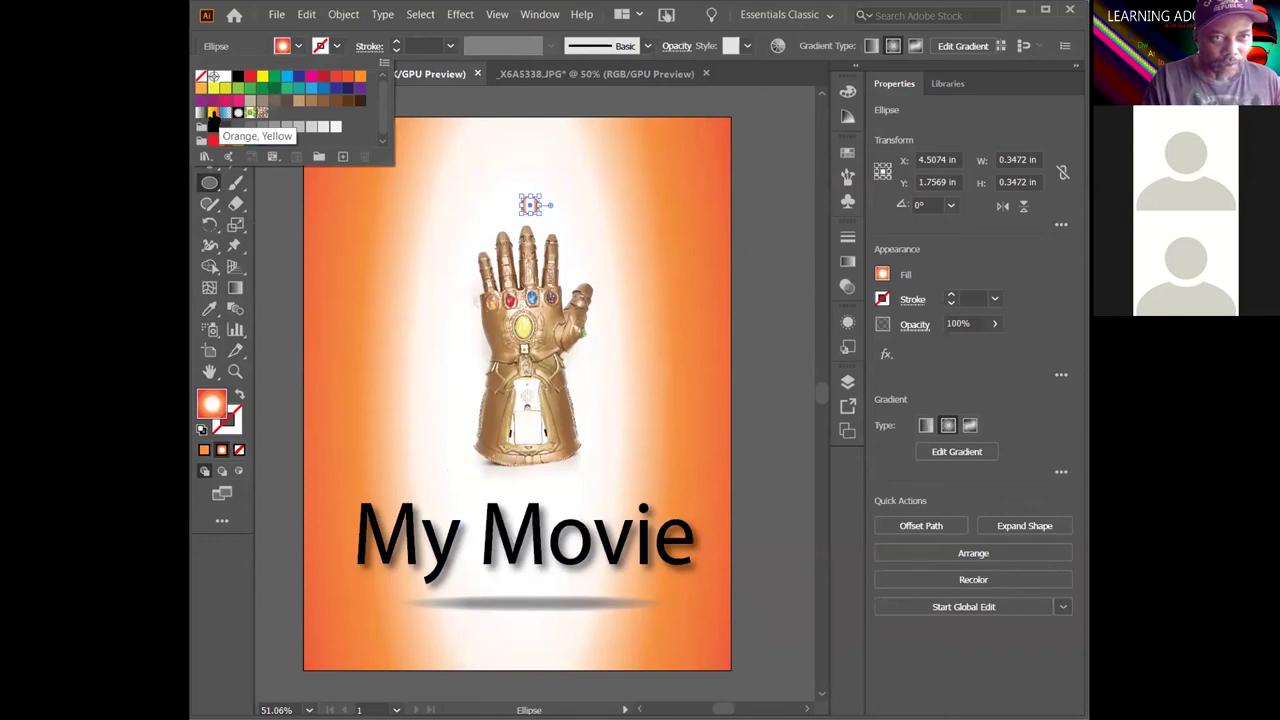
click(213, 113)
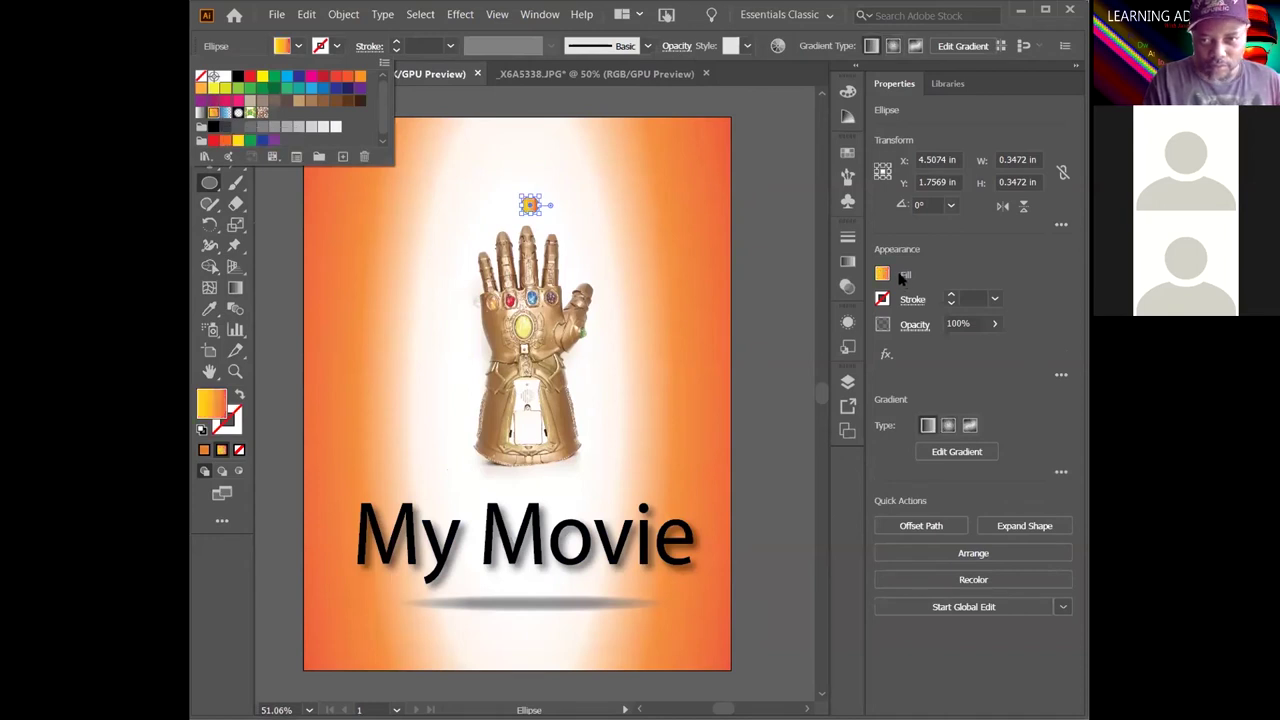
click(847, 262)
click(846, 262)
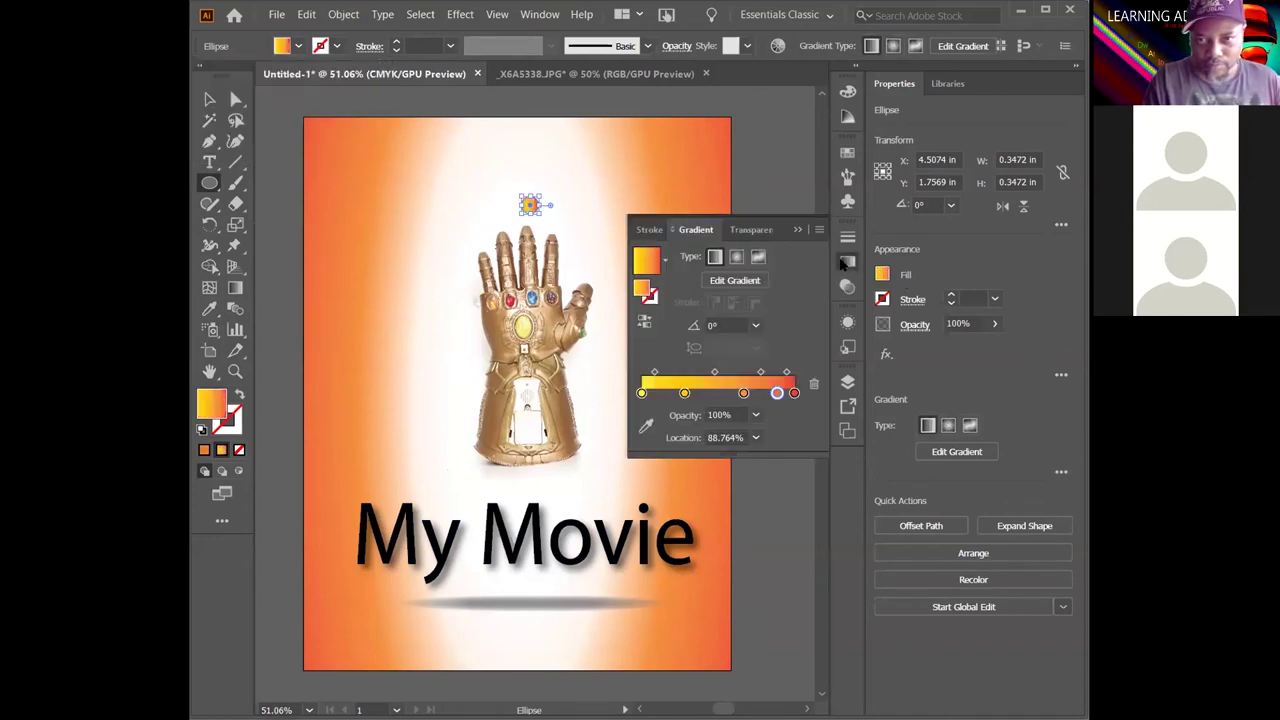
click(950, 84)
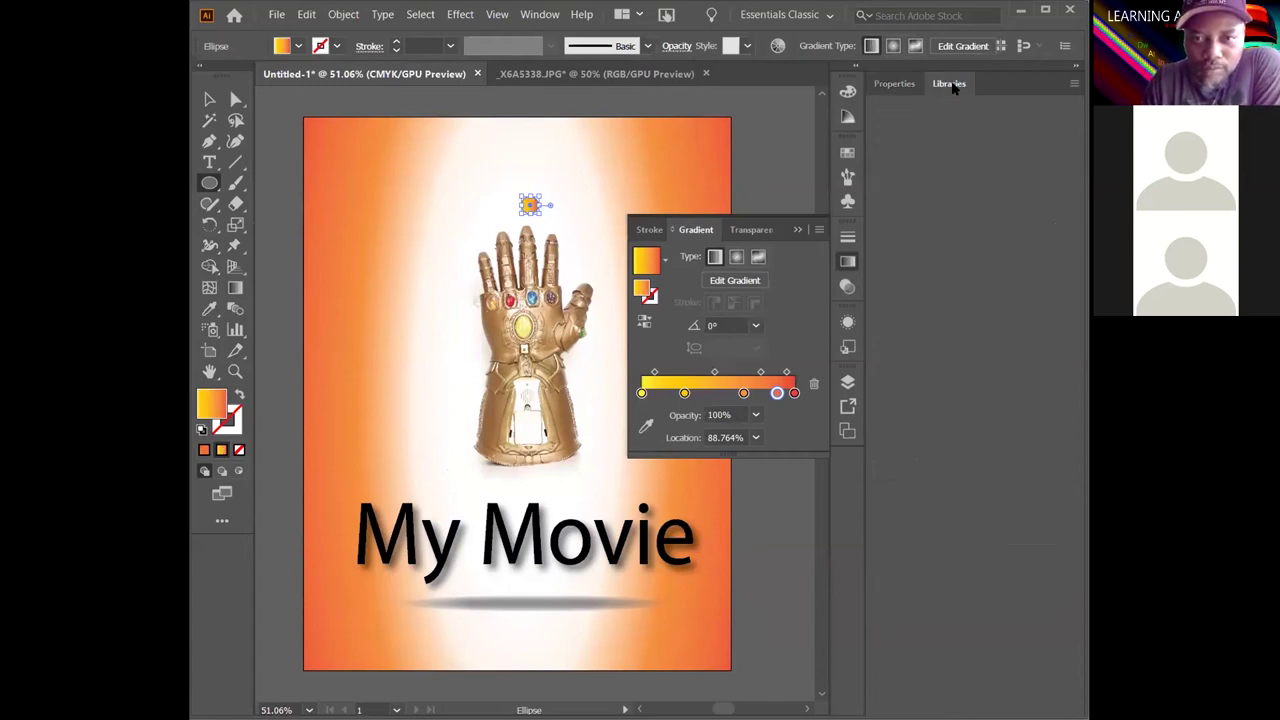
click(797, 230)
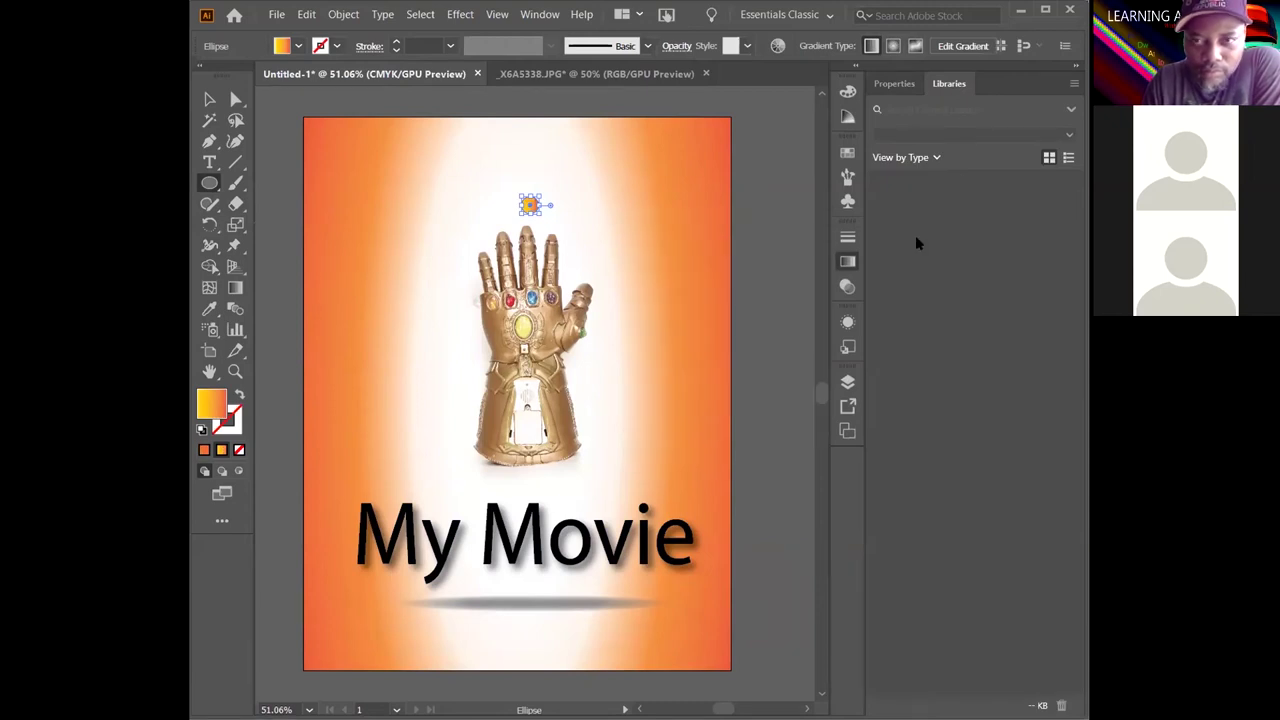
click(896, 84)
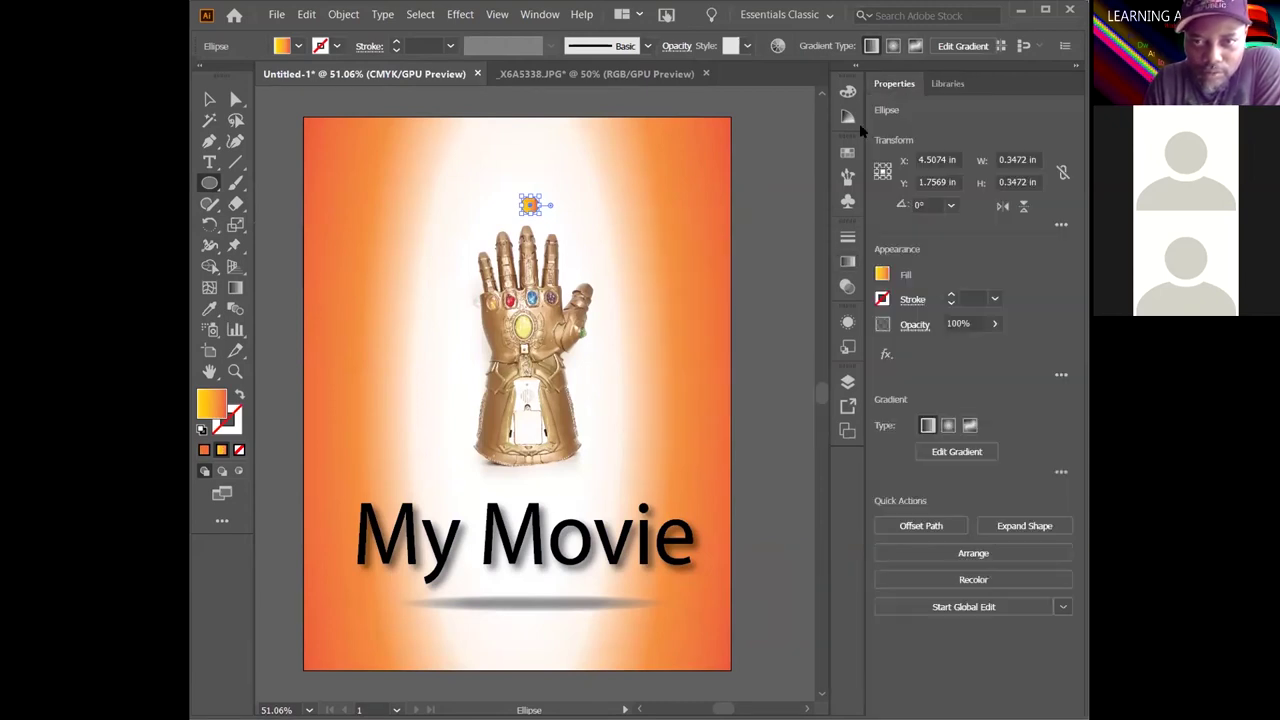
Load the Color Combinations gradient library, try its last swatch on the small circle, and settle on the orange gradient
click(847, 154)
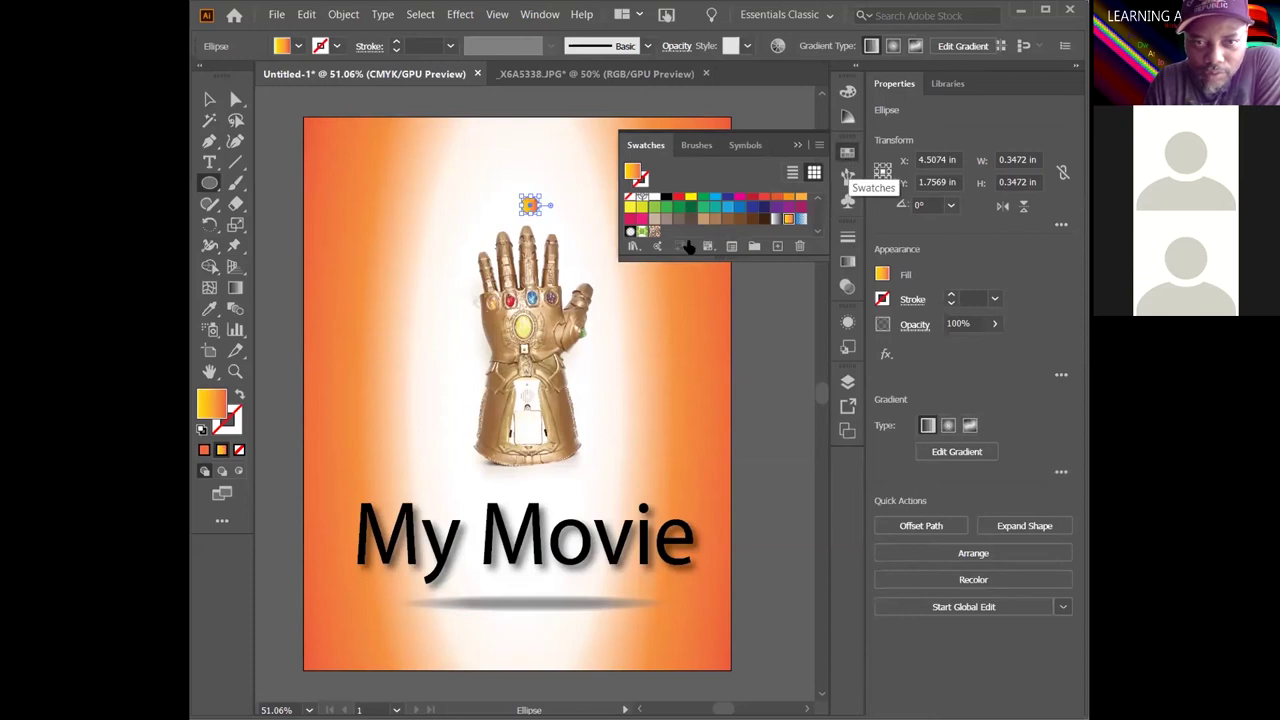
click(633, 246)
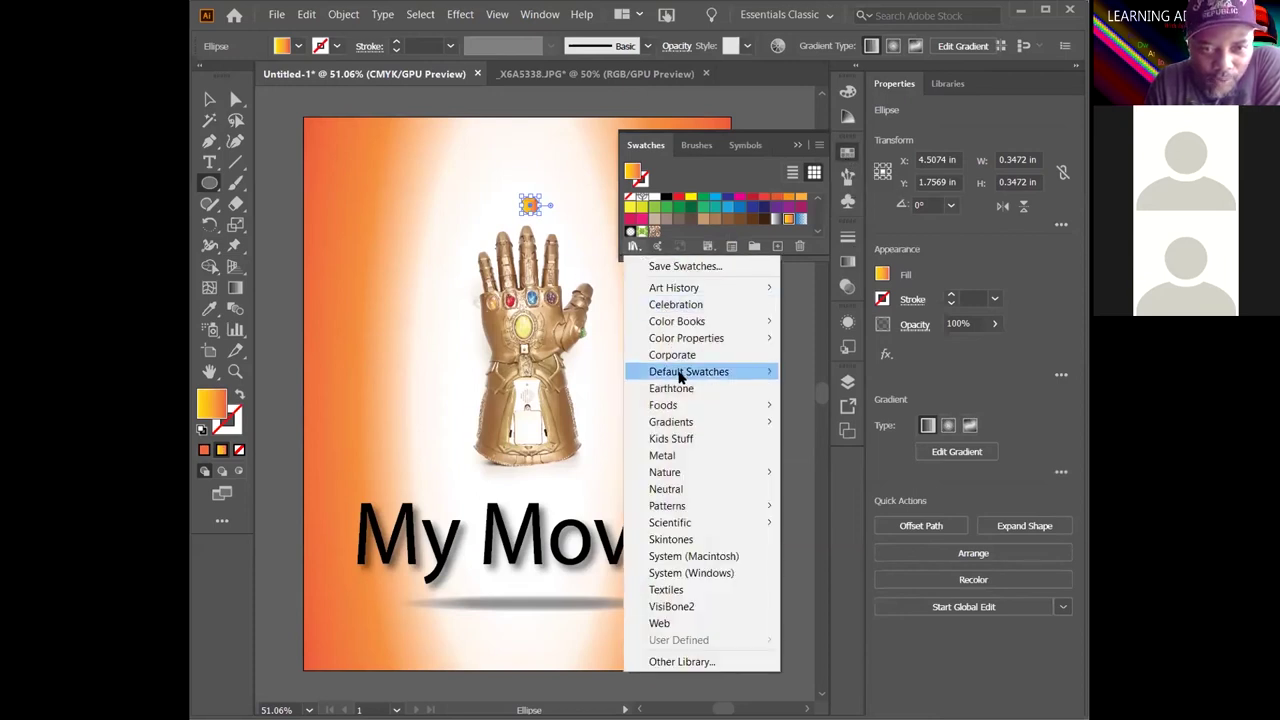
mouse_move(734, 422)
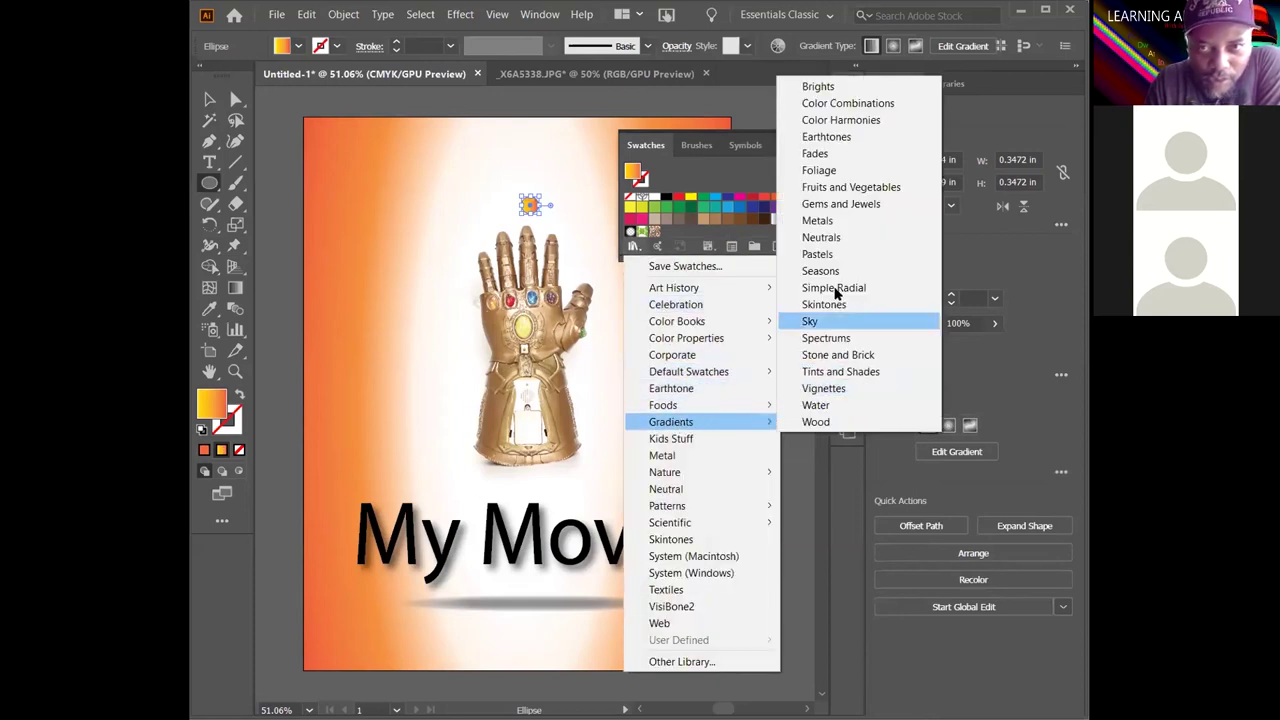
click(840, 103)
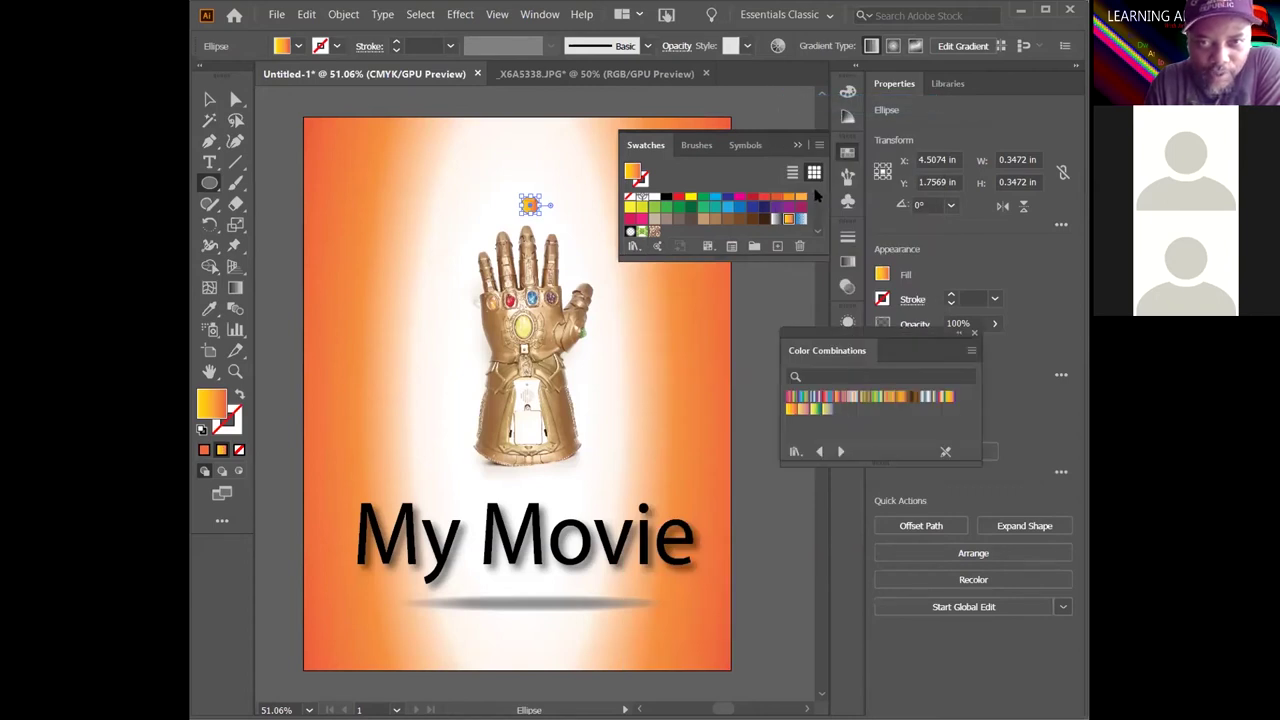
click(797, 146)
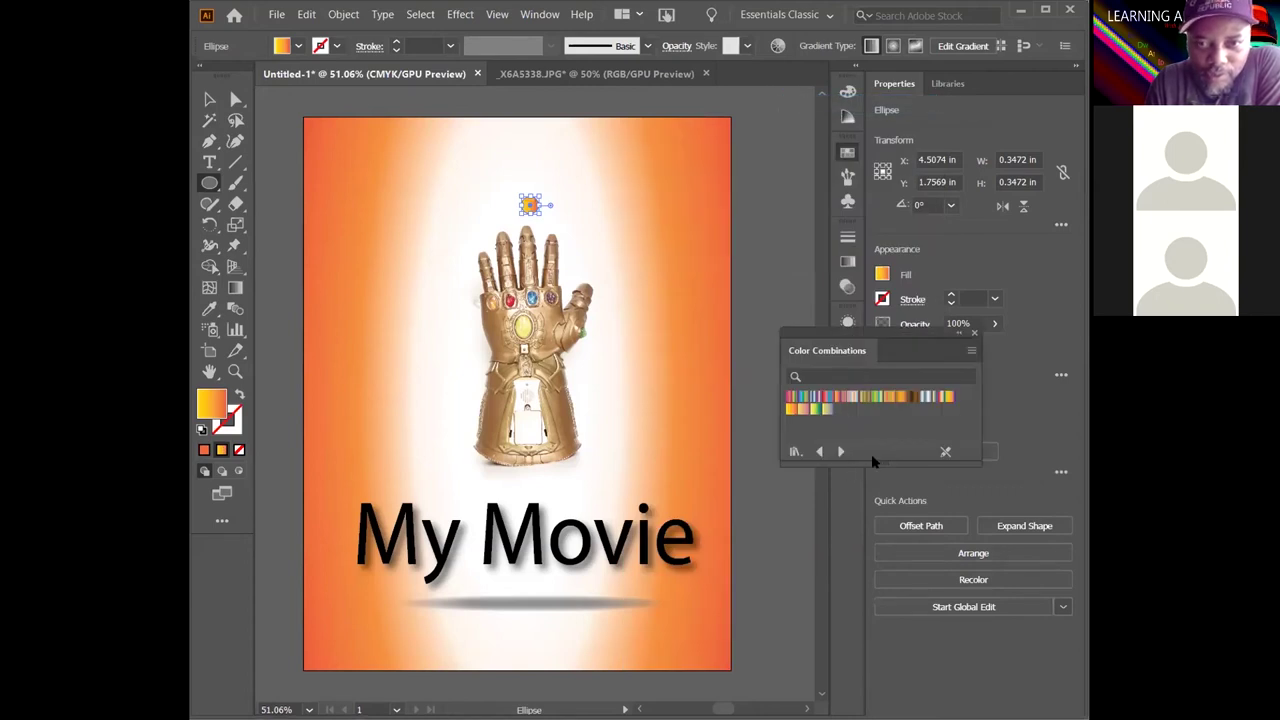
click(827, 408)
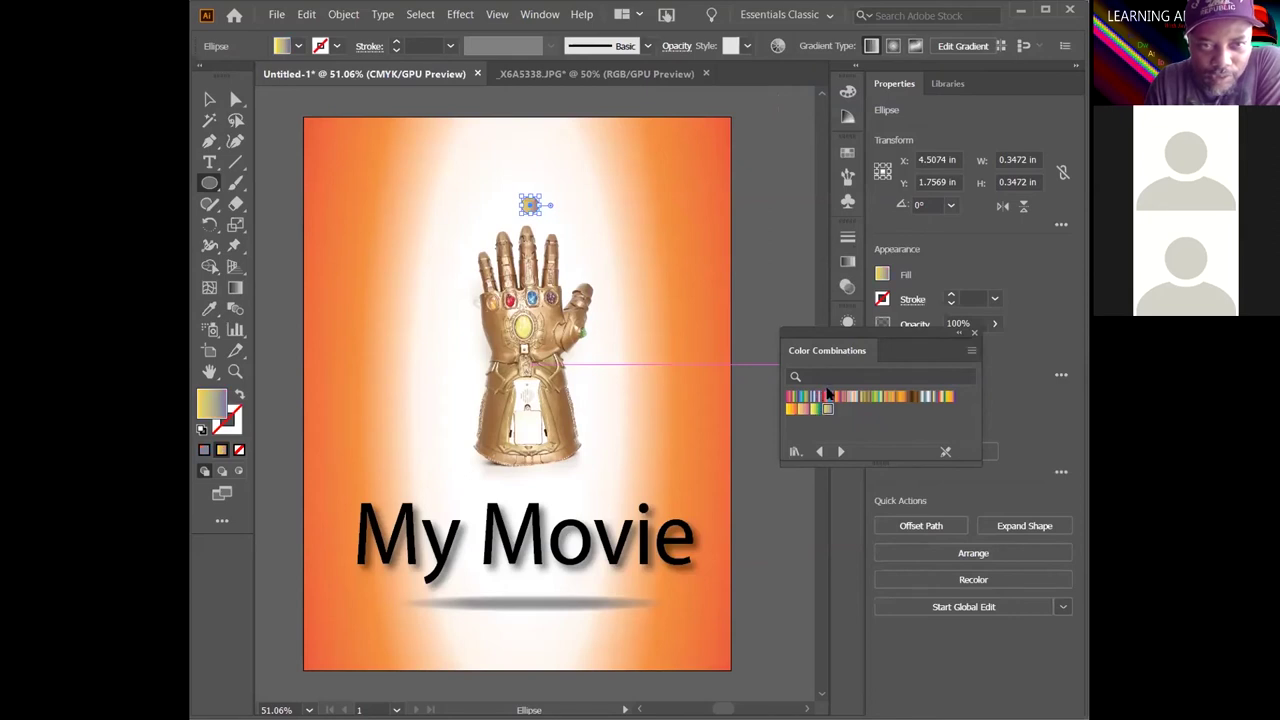
click(903, 399)
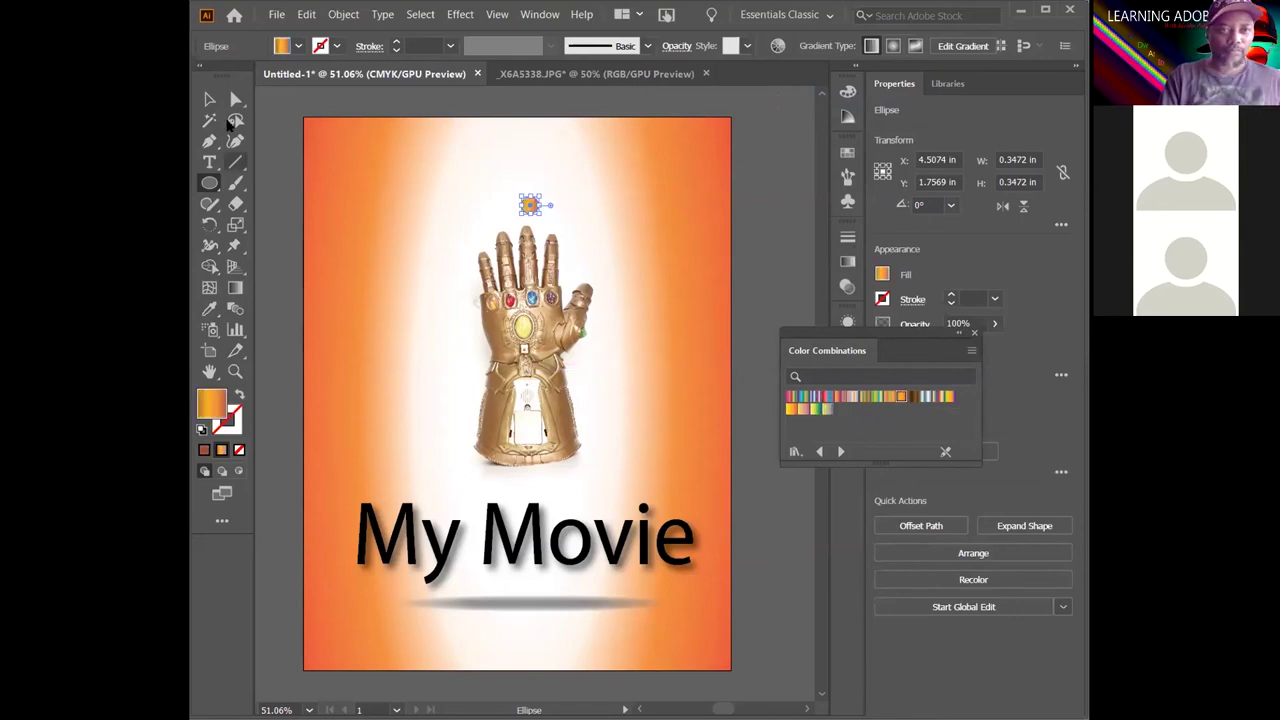
click(210, 100)
click(583, 223)
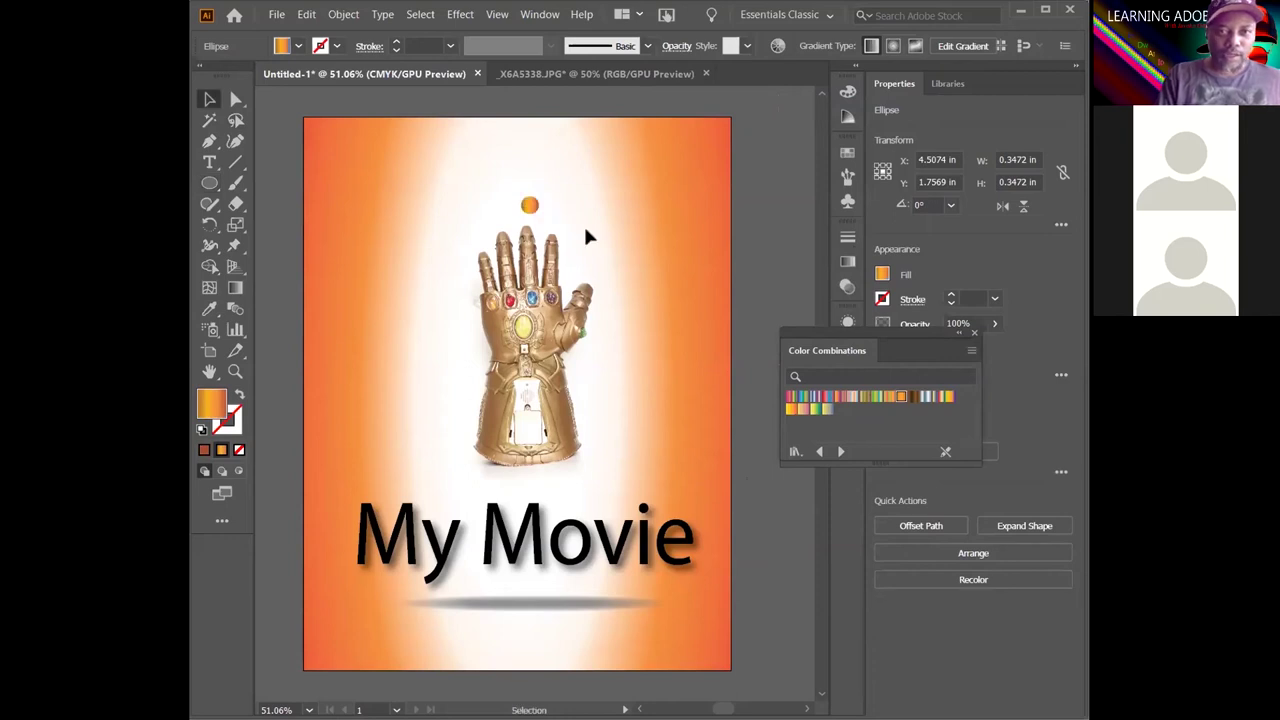
Nudge the small circle left above the gauntlet to about X 4.27 in
click(533, 204)
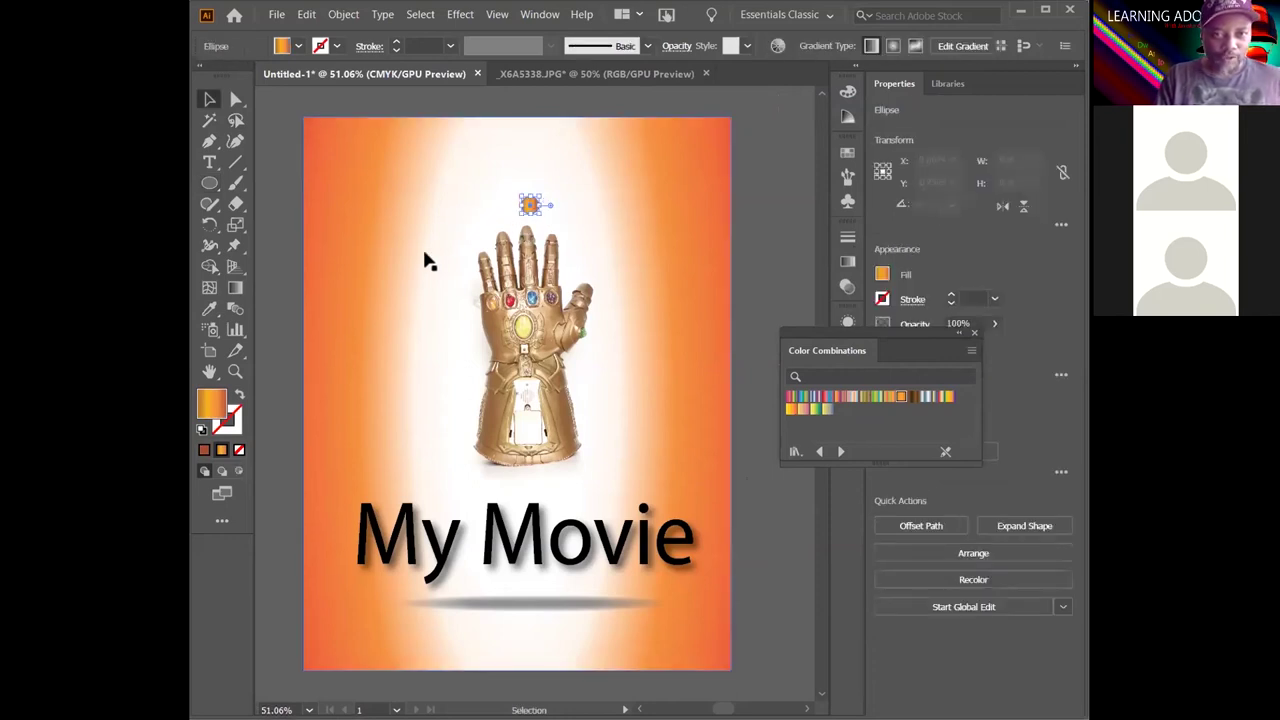
key(Left)
key(Left)
key(Left)
key(Left)
key(Left)
key(Left)
key(Left)
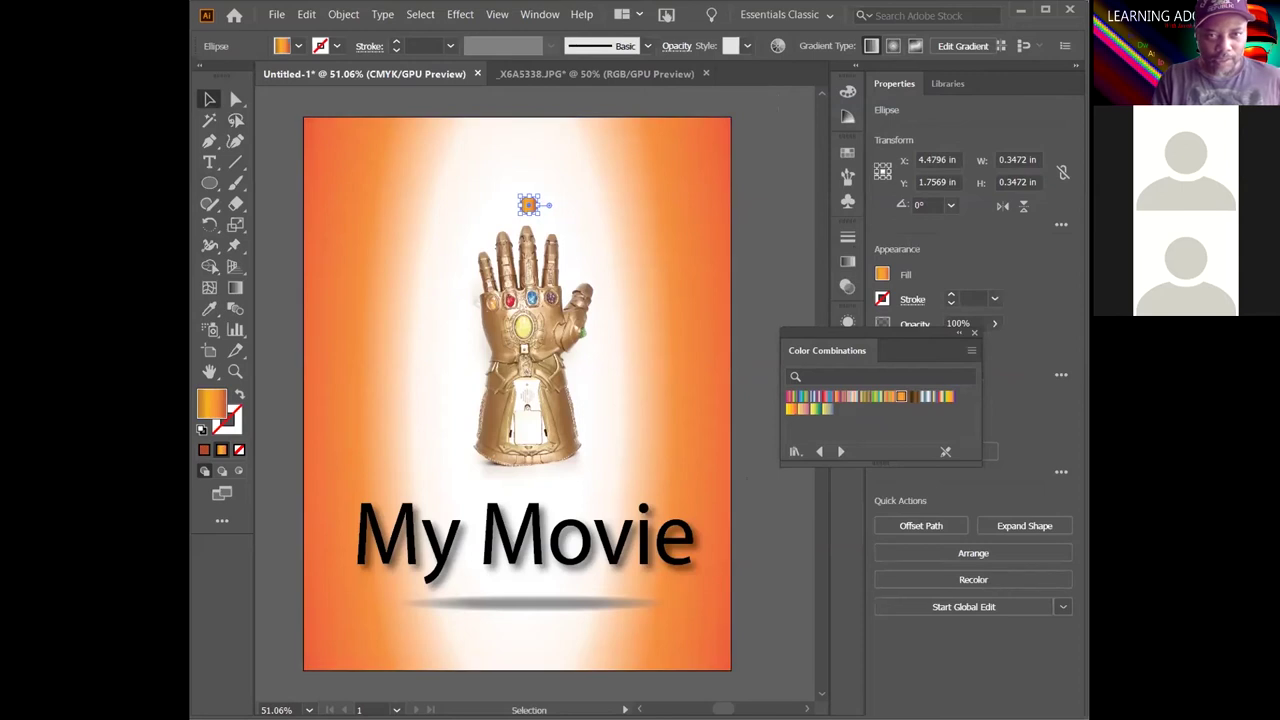
key(Left)
key(Left)
key(Left)
key(Left)
key(Left)
key(Left)
key(Left)
key(Left)
key(Left)
key(Left)
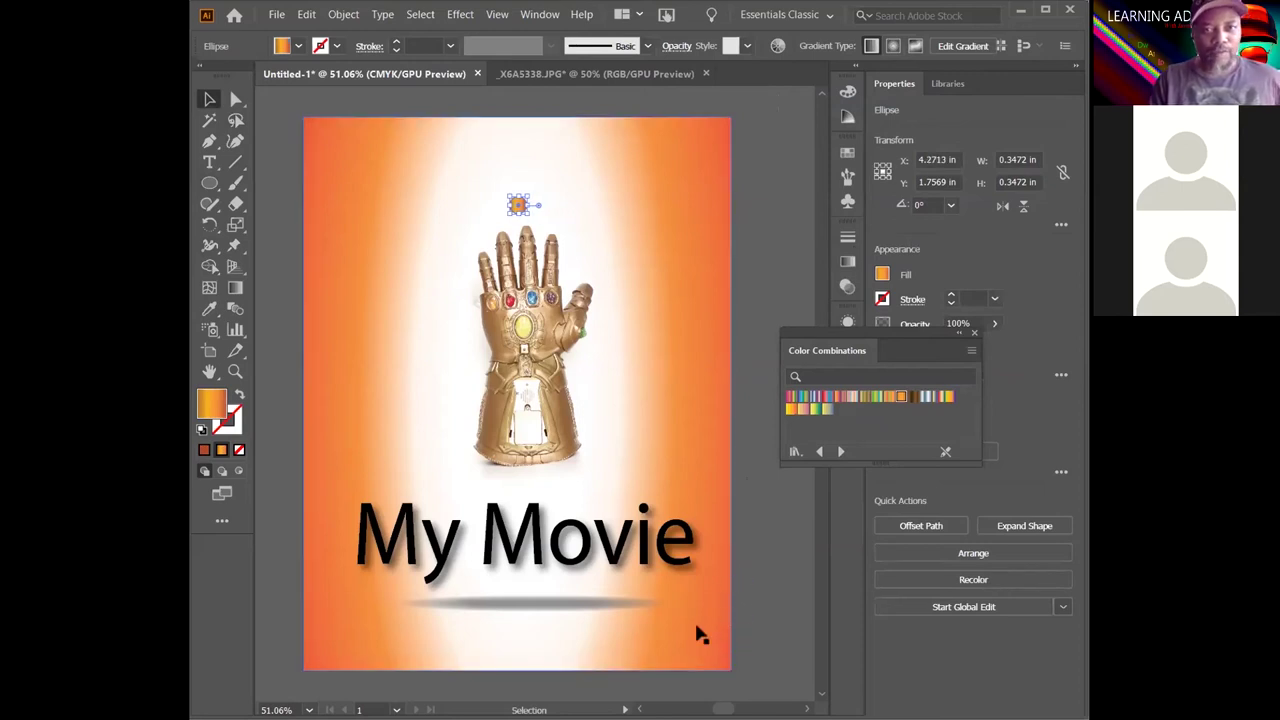
Rotate the small circle about its center to an angle of about 118.65°
click(210, 228)
mouse_move(499, 211)
mouse_down()
mouse_move(571, 243)
mouse_move(534, 206)
mouse_move(512, 210)
mouse_up()
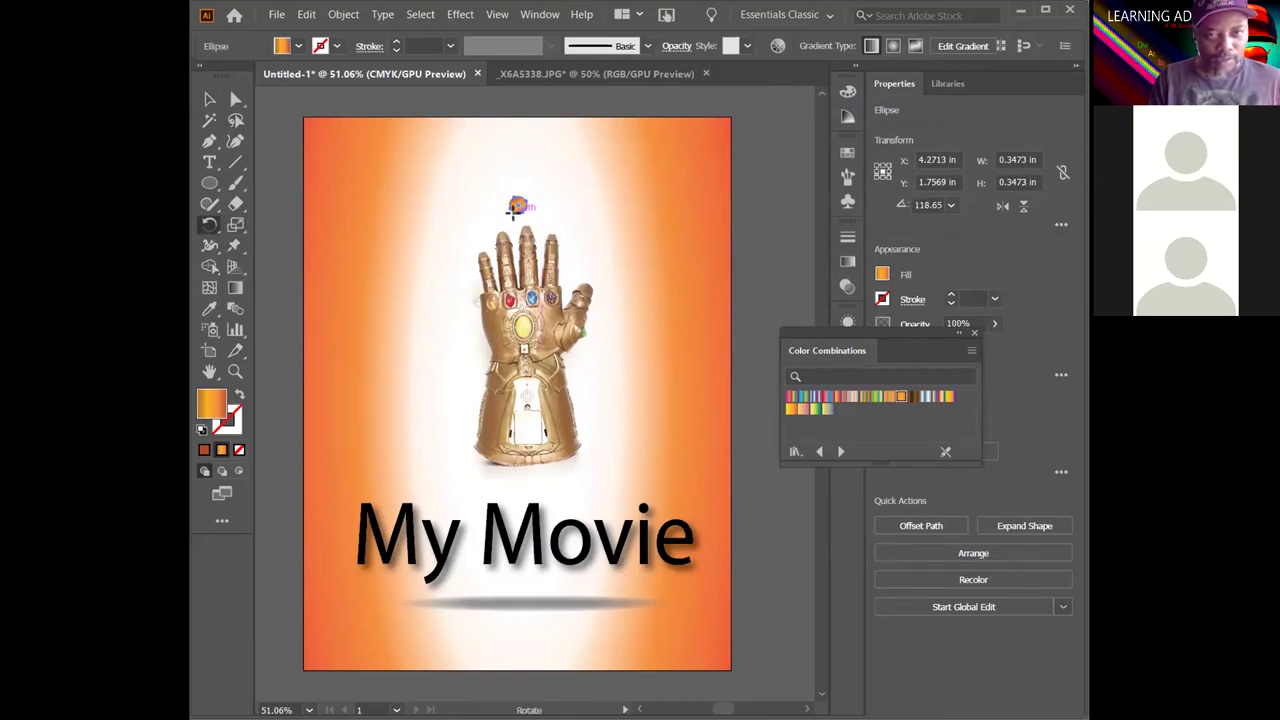
Set the small orange circle's rotation pivot between the gauntlet's knuckle gems and open the Rotate options
click(213, 228)
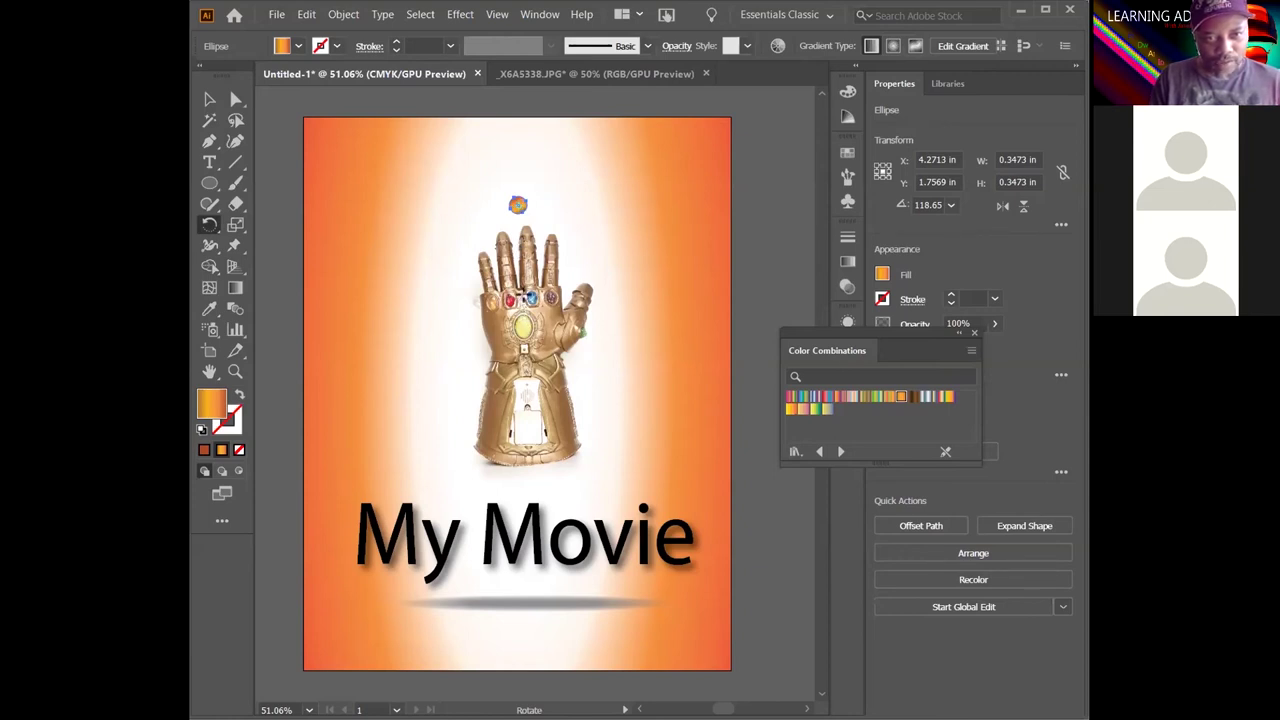
key(ctrl)
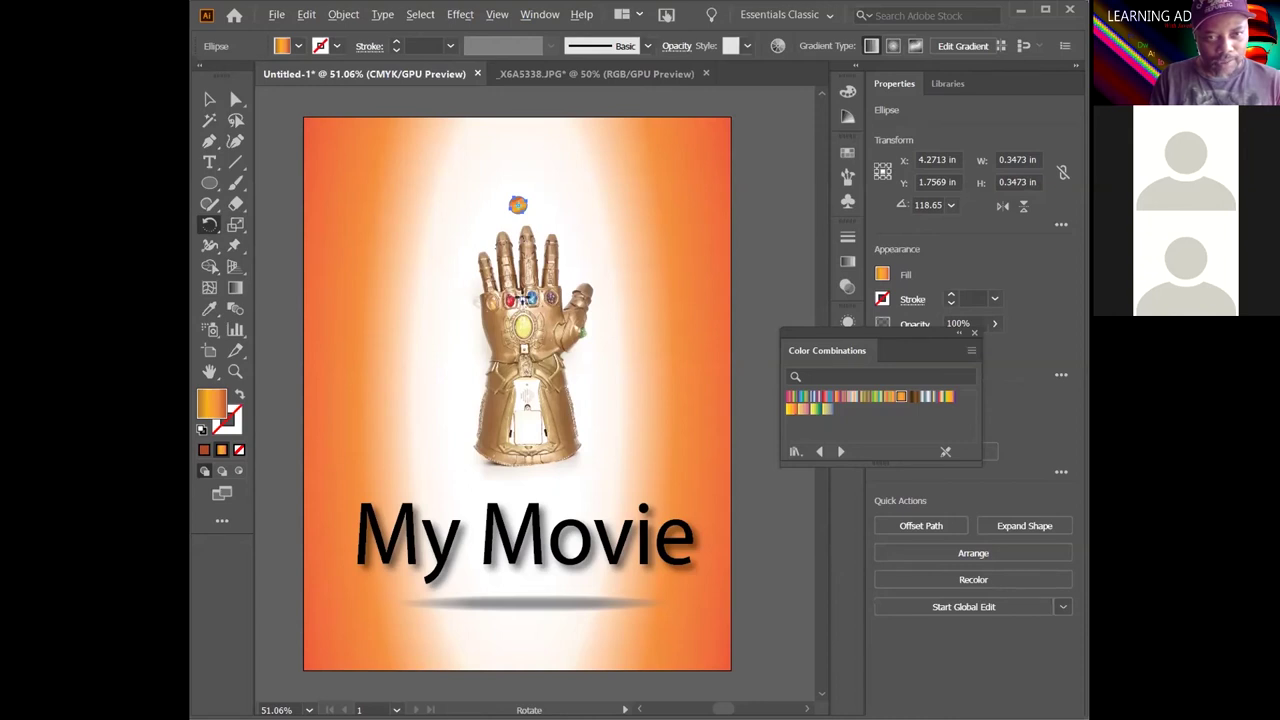
key(Return)
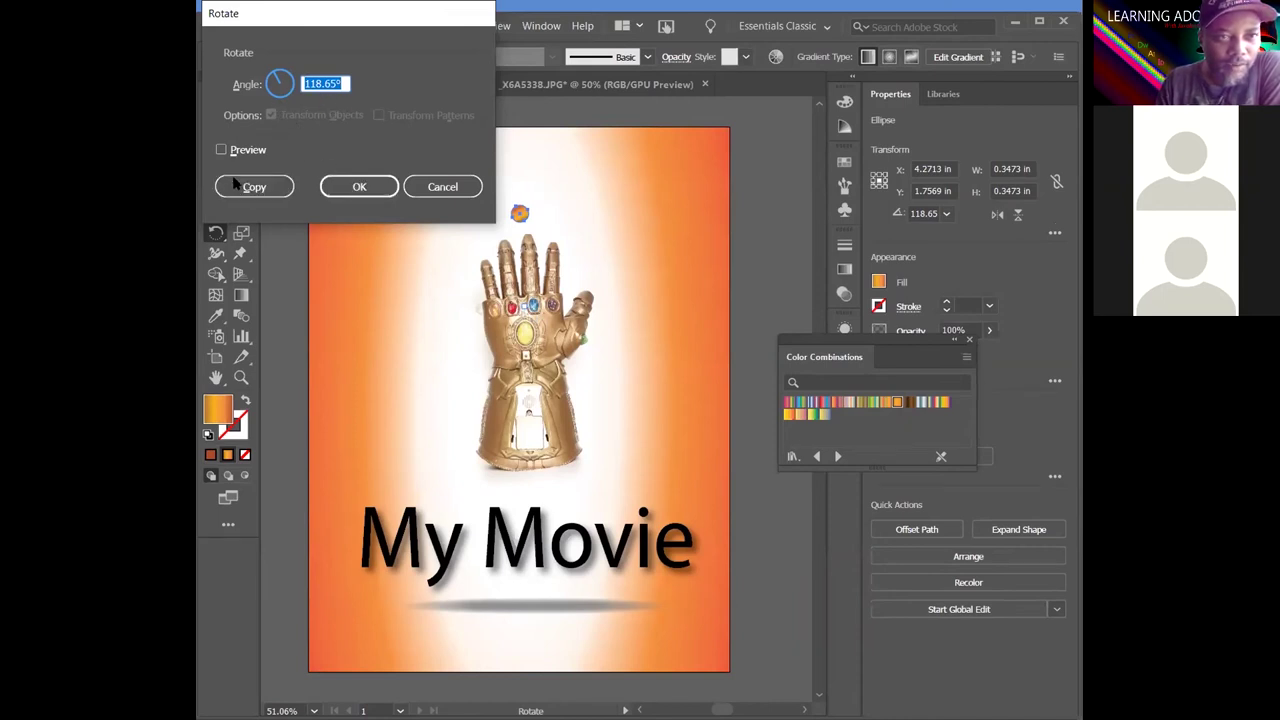
Try a 45° rotation angle for the small circle and check its preview setting
click(221, 150)
click(221, 150)
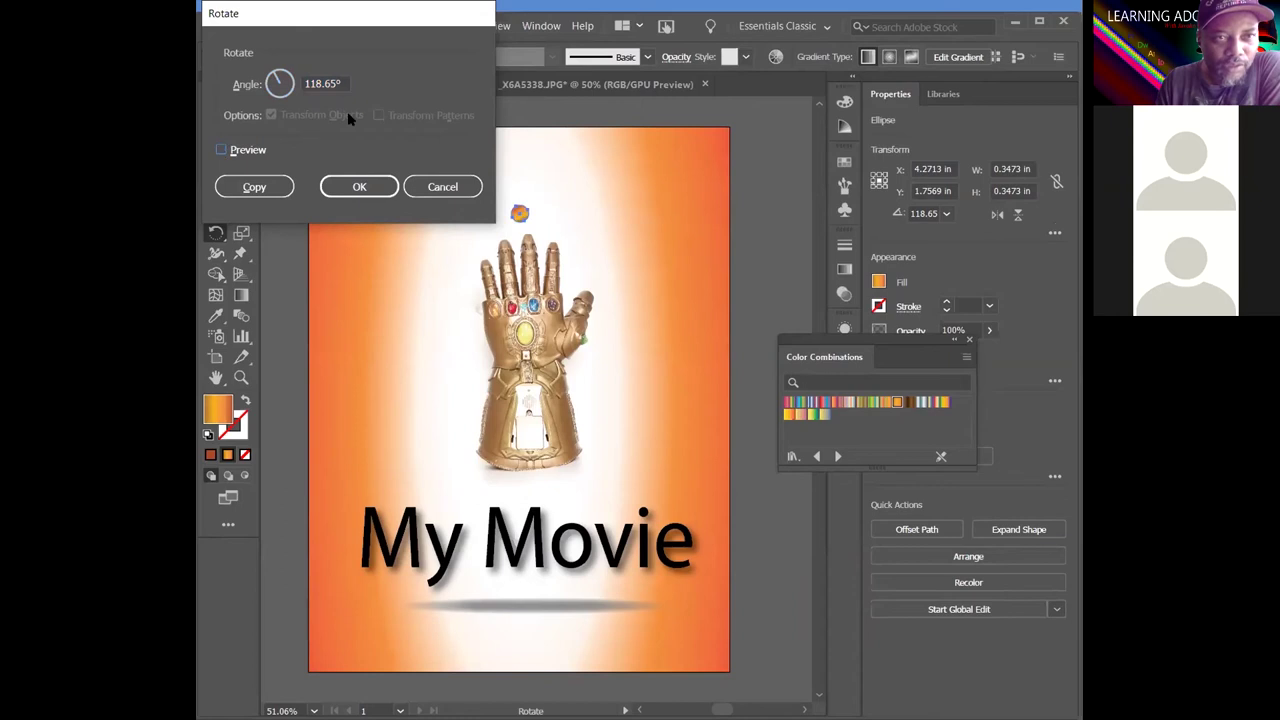
double_click(339, 83)
text(45)
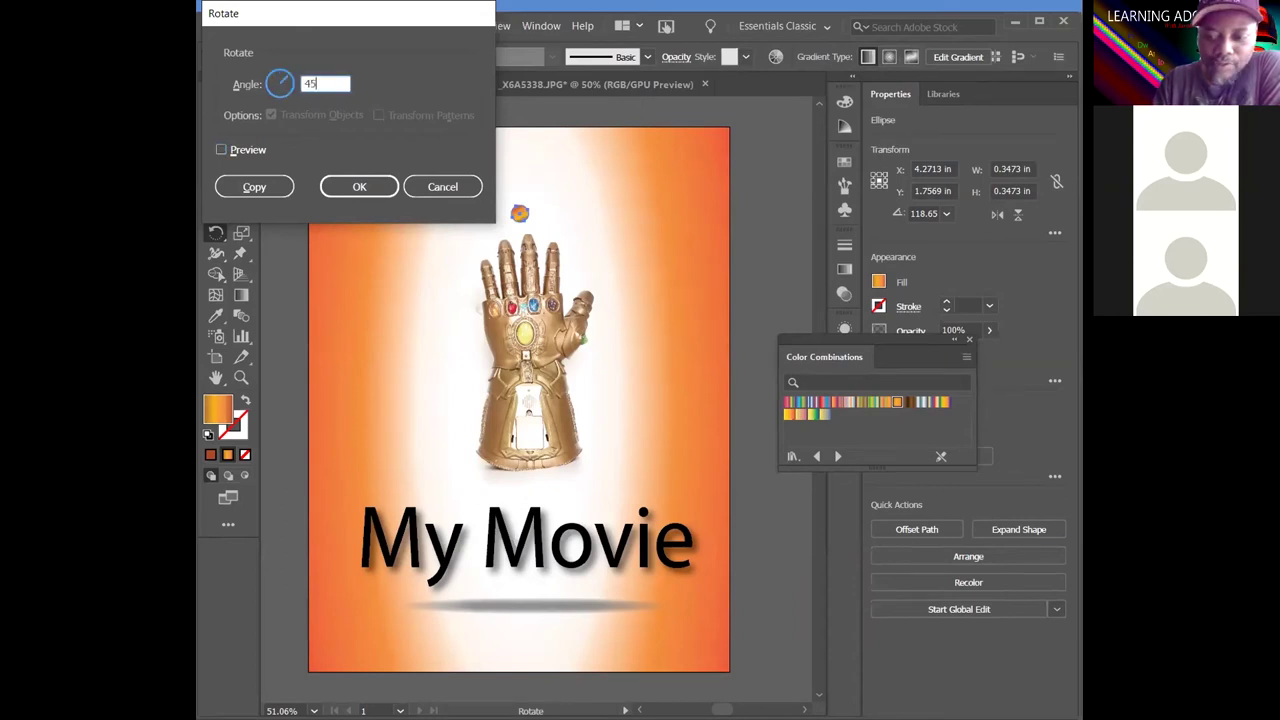
click(221, 150)
click(221, 150)
click(221, 150)
click(221, 150)
Set the rotation angle to 22.5°, preview it and create a rotated copy of the circle
double_click(322, 83)
text(22.)
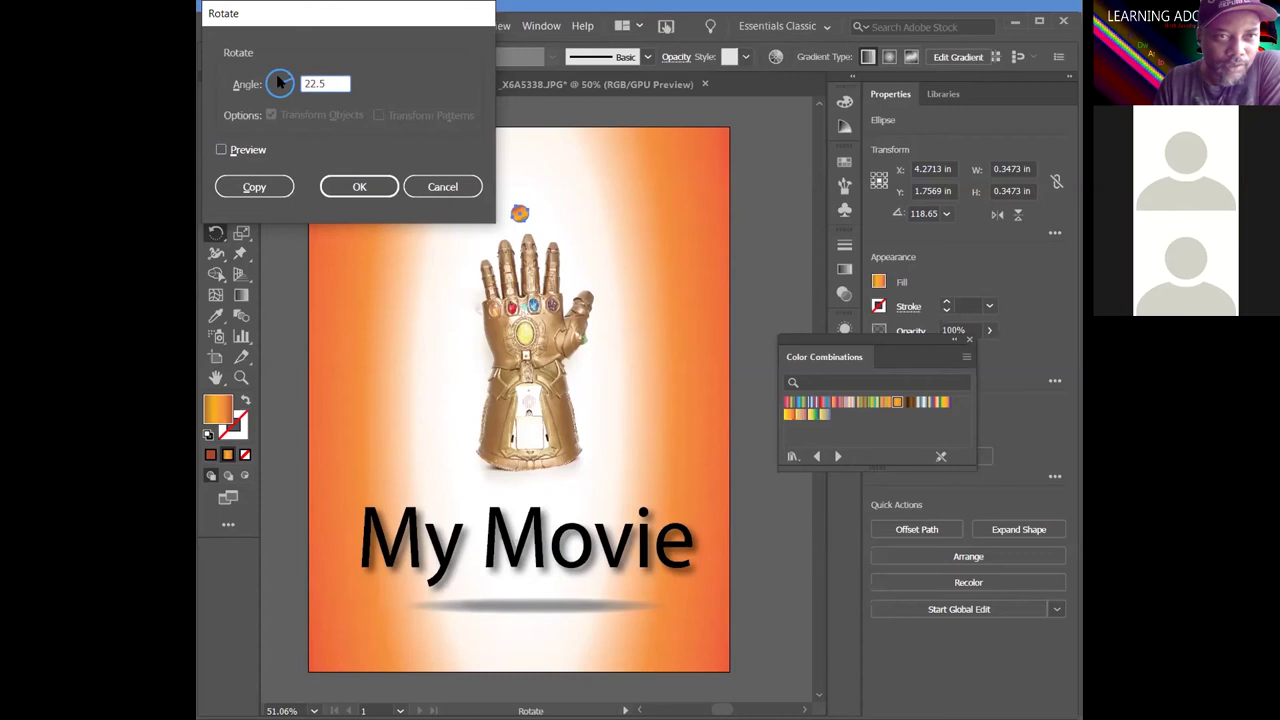
click(221, 150)
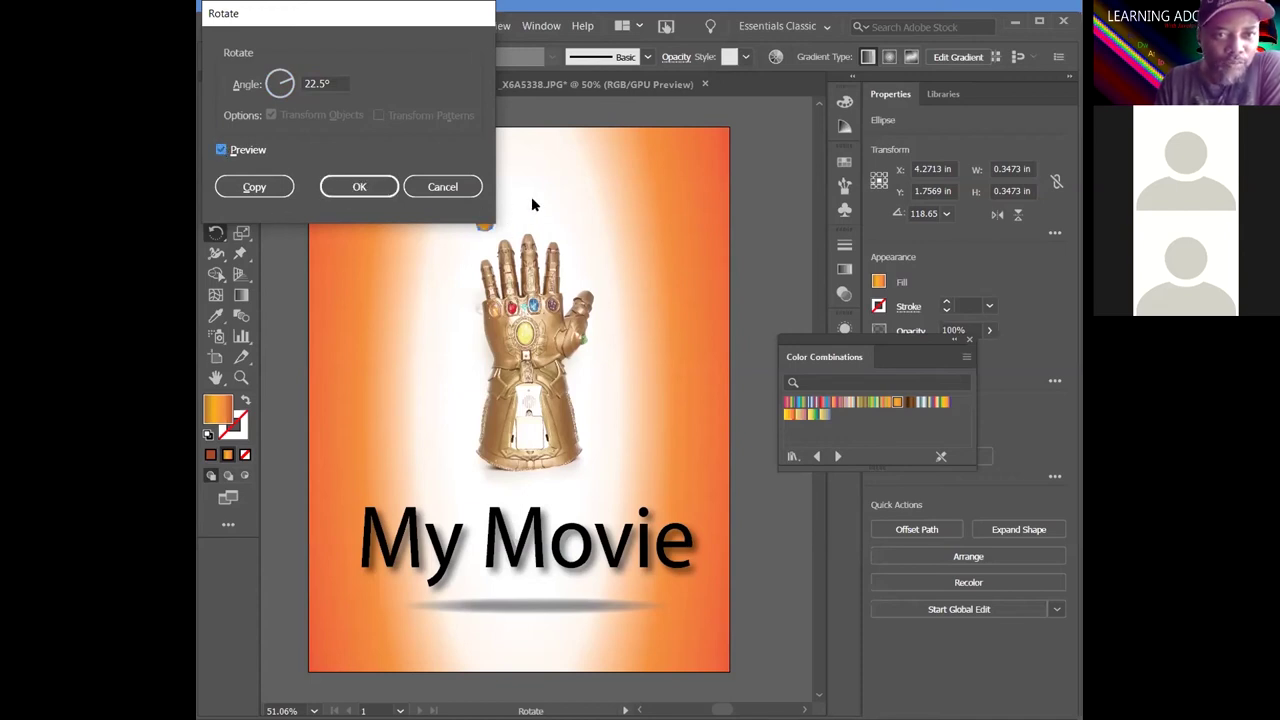
click(257, 194)
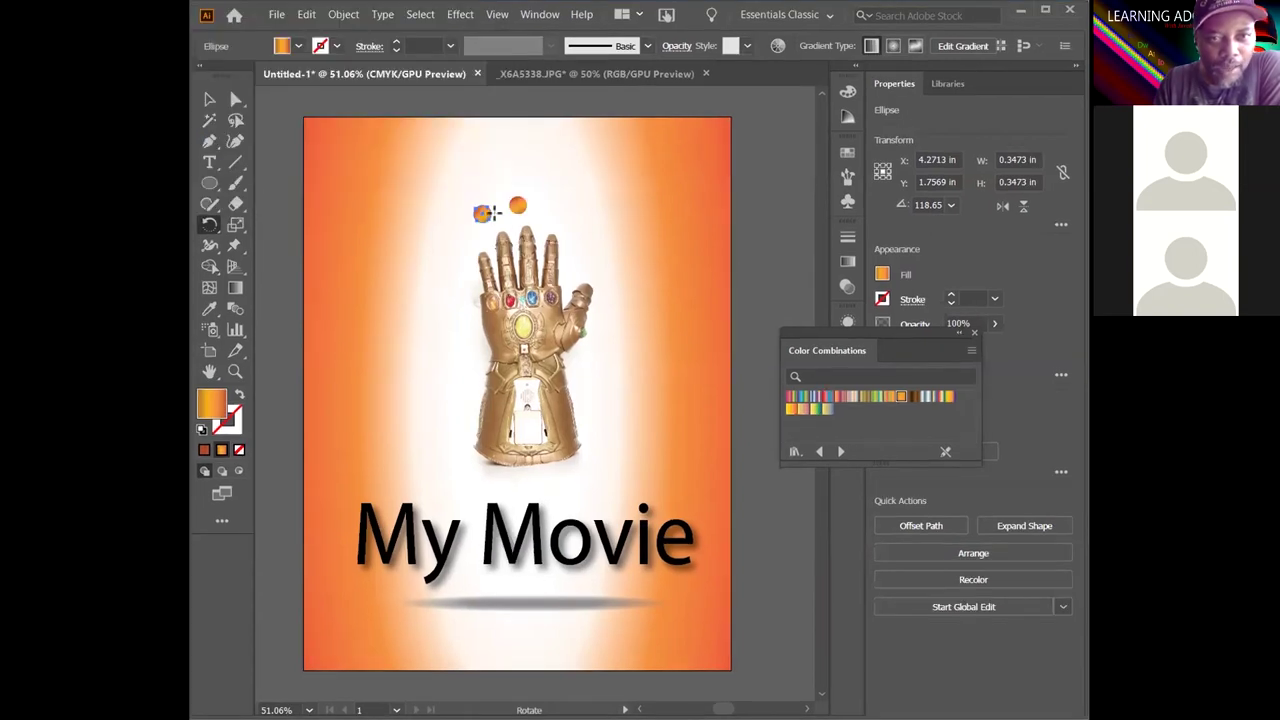
drag(522, 210, 467, 213)
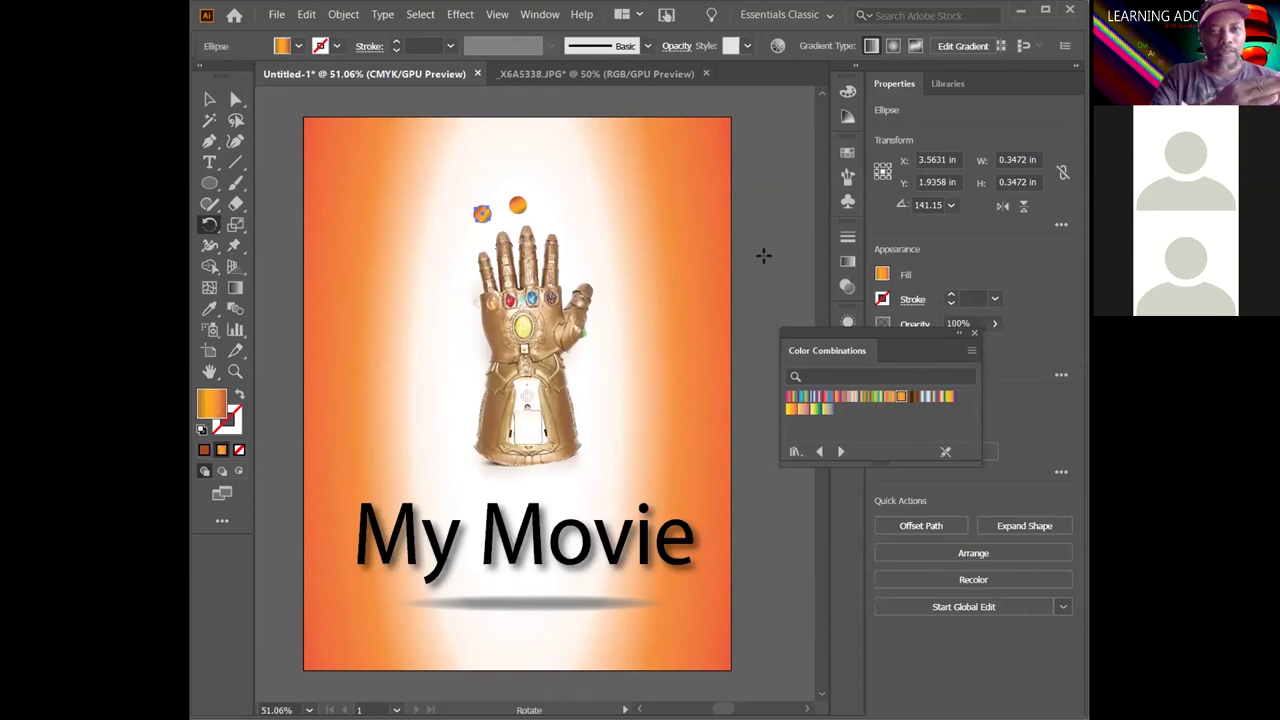
Repeat the 22.5° rotated copy until the circles form a complete ring around the gauntlet
key(ctrl+d)
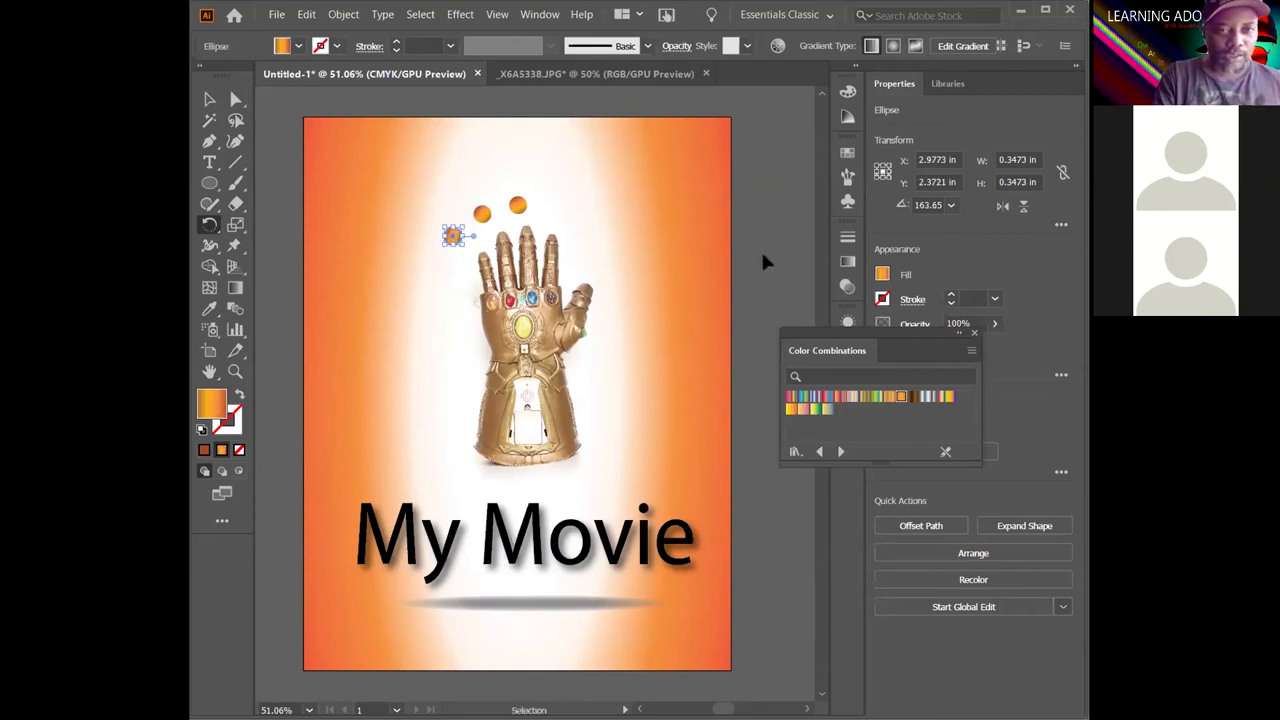
key(ctrl+d)
key(ctrl+d)
key(ctrl+d)
key(ctrl+d)
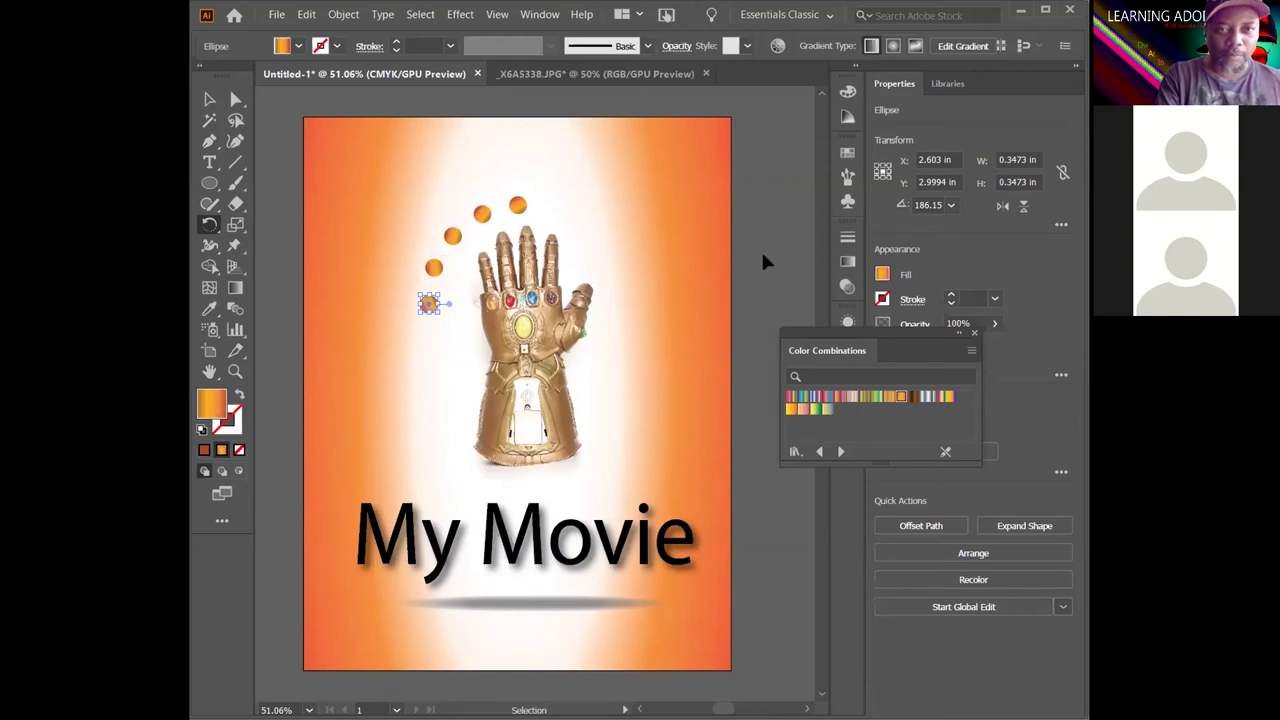
key(ctrl+d)
key(ctrl+d)
key(ctrl+d)
key(ctrl+d)
key(ctrl+d)
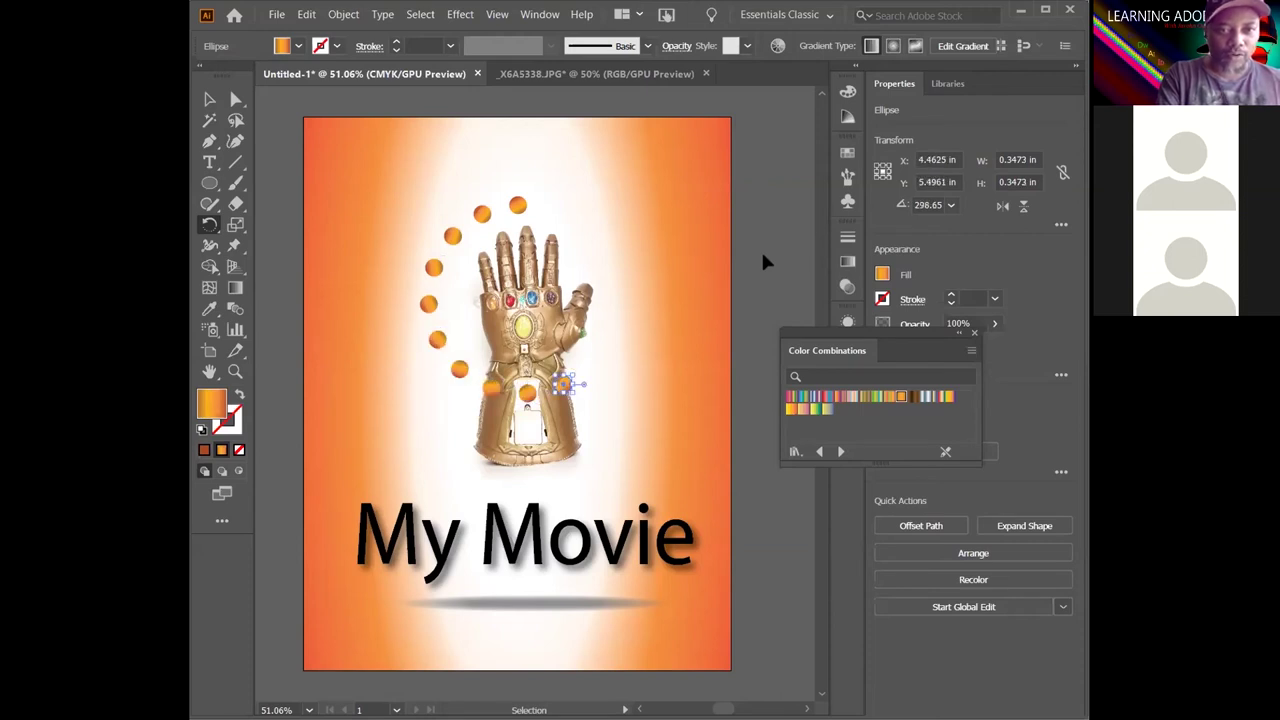
key(ctrl+d)
key(ctrl+d)
key(ctrl+d)
key(ctrl+d)
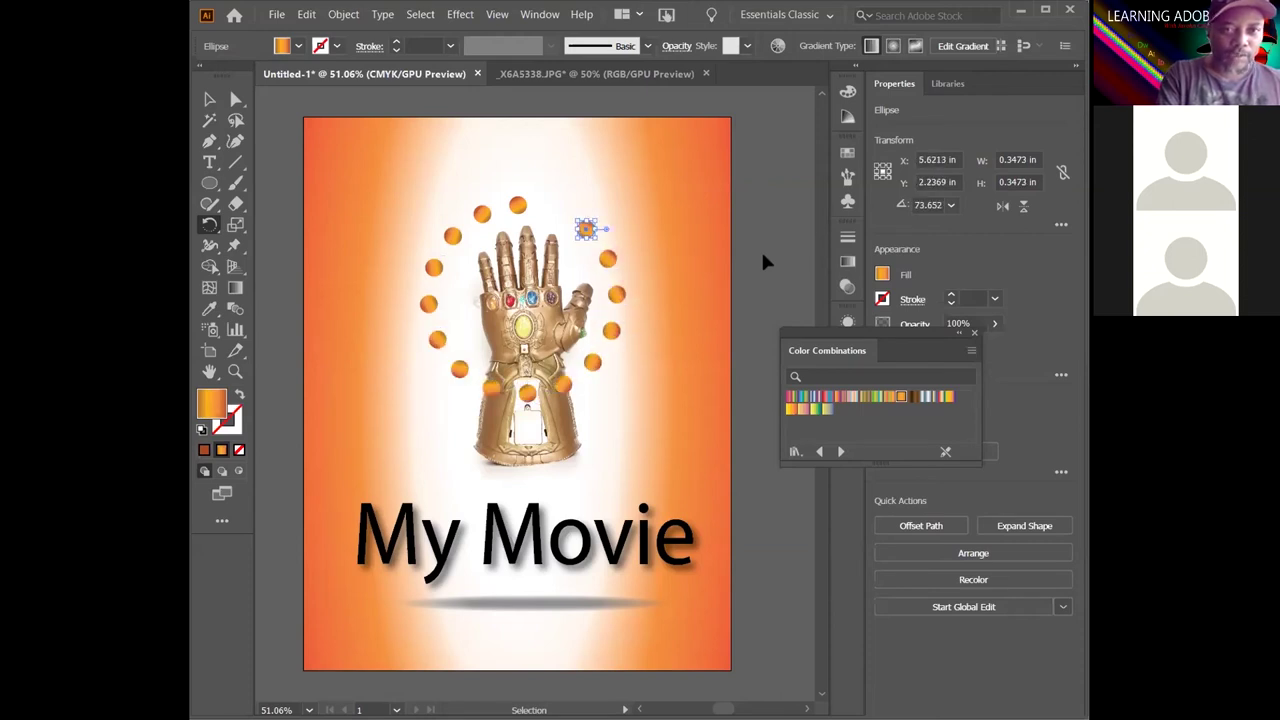
key(r)
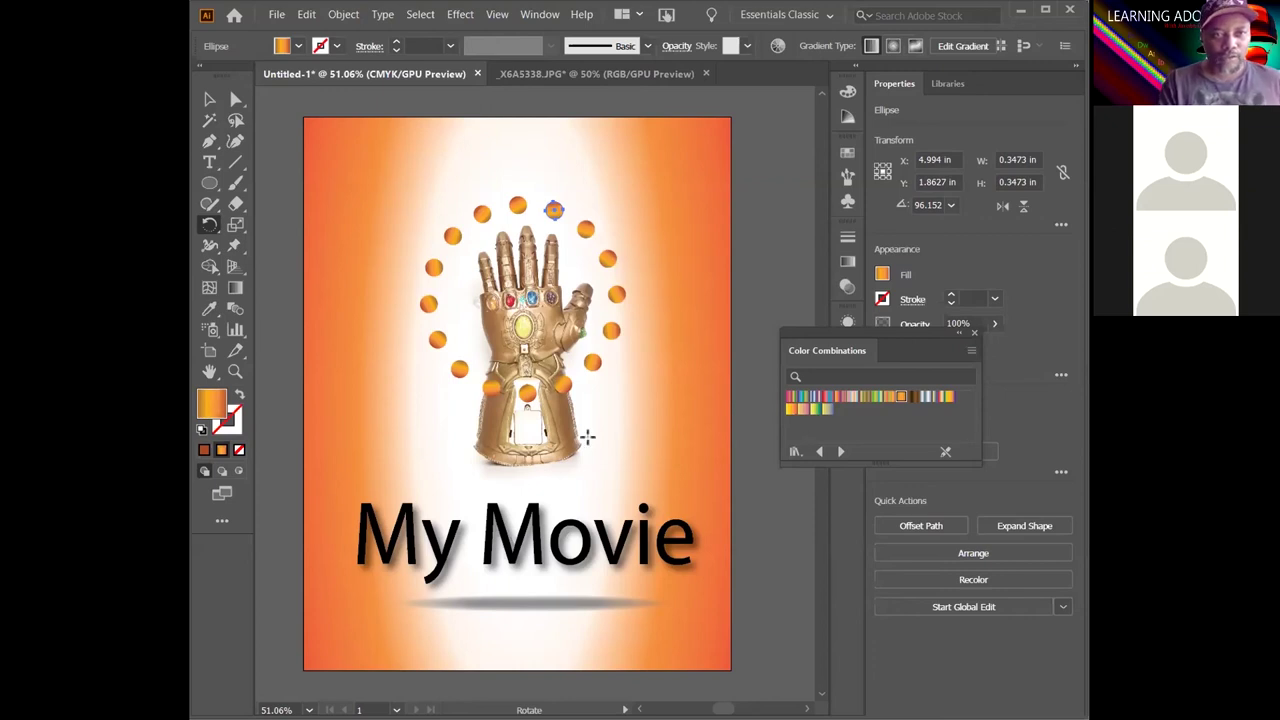
Delete the three lowest circles of the ring that overlap the gauntlet's wrist
click(210, 98)
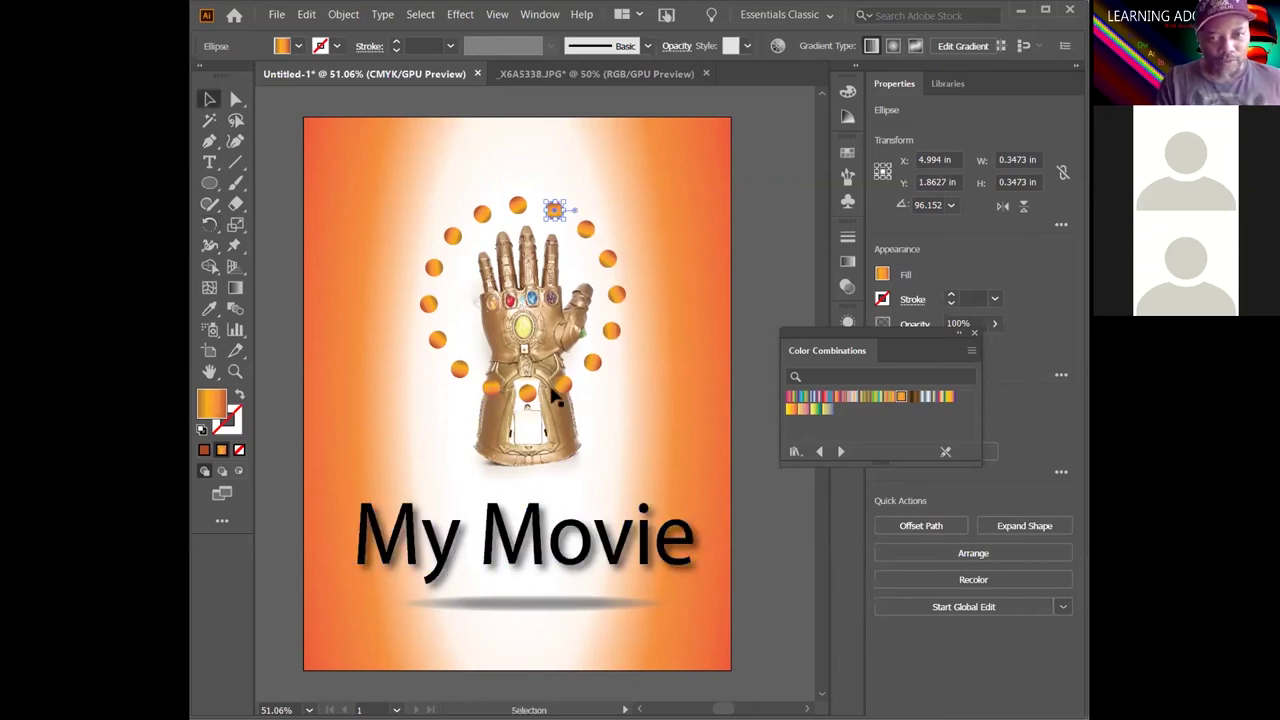
click(491, 390)
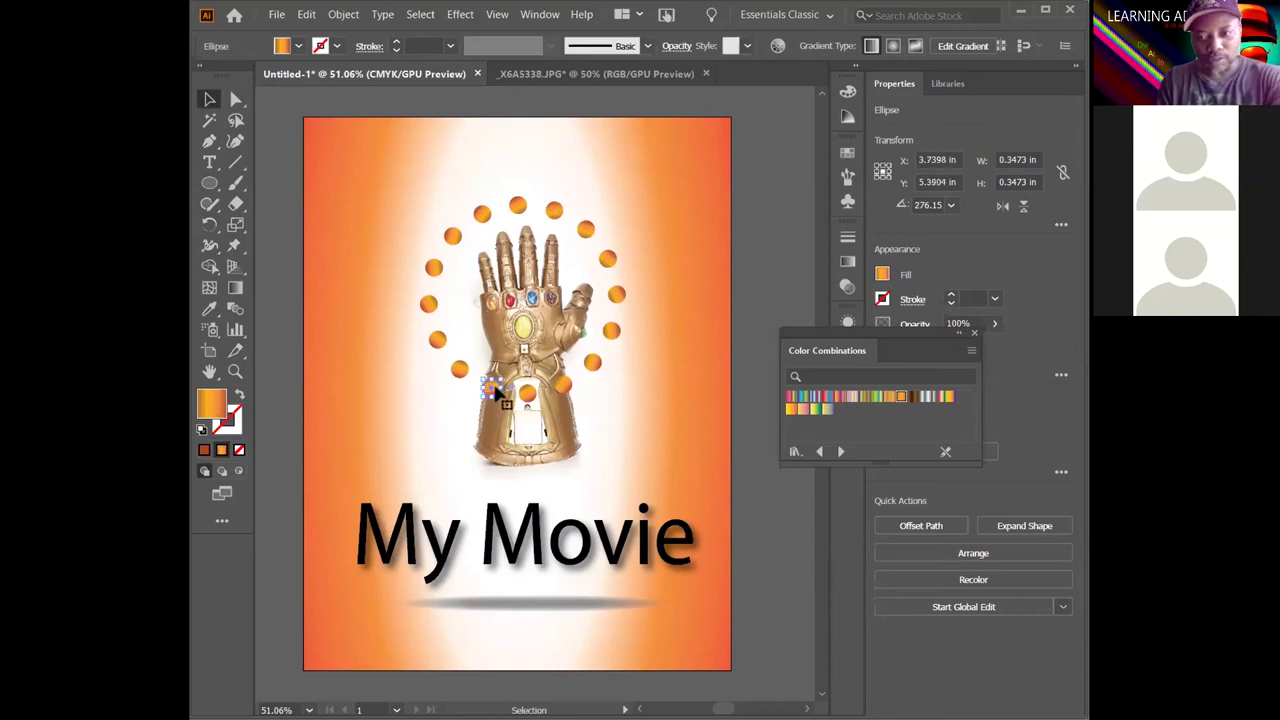
click(493, 392)
click(570, 399)
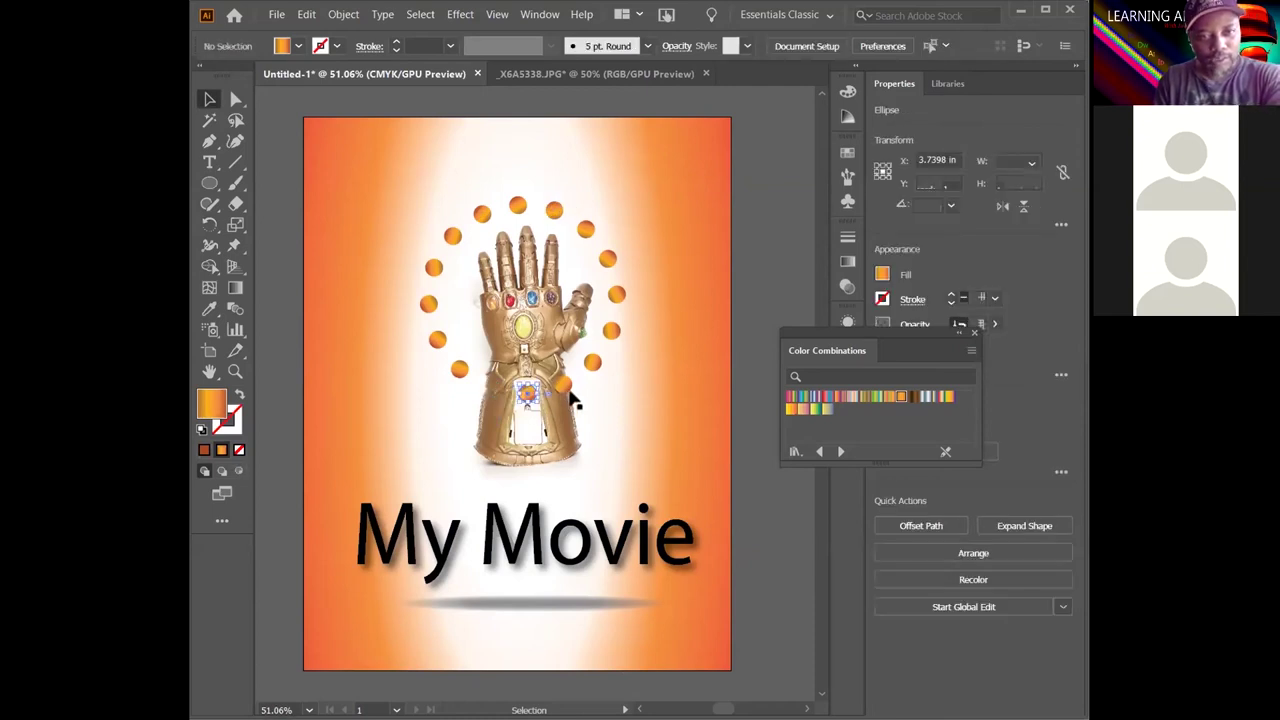
click(575, 395)
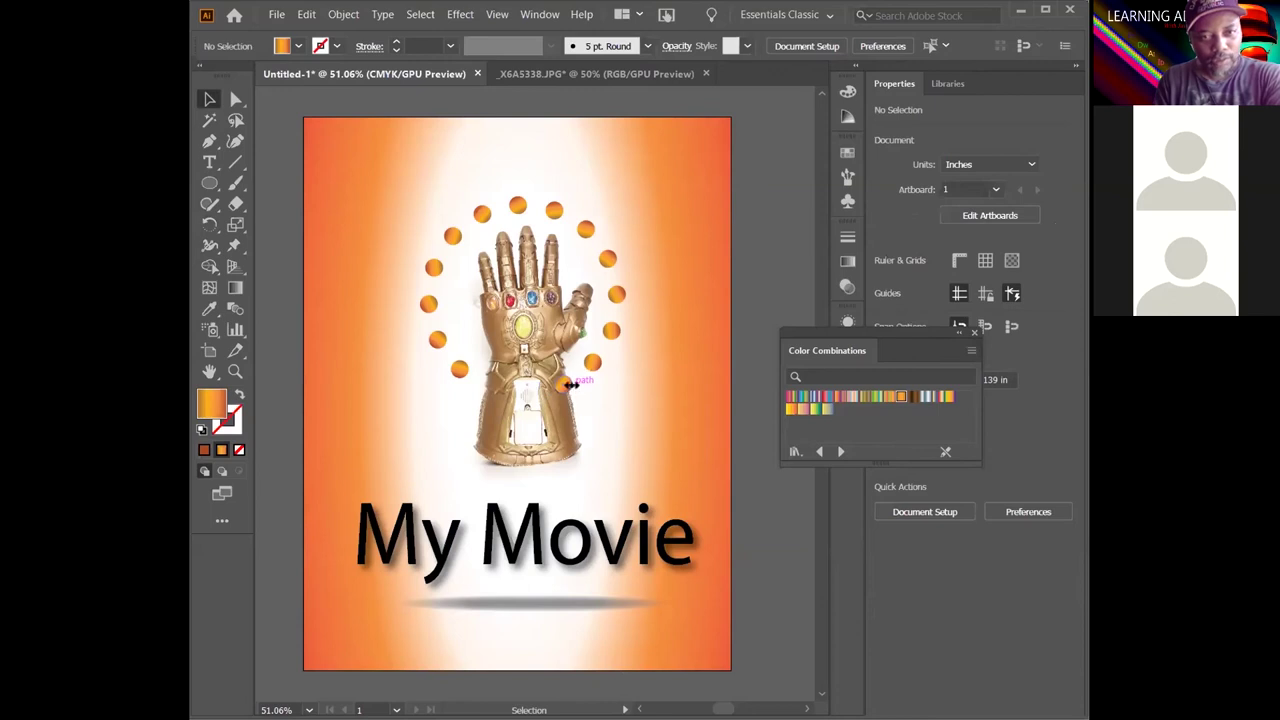
click(578, 397)
click(620, 418)
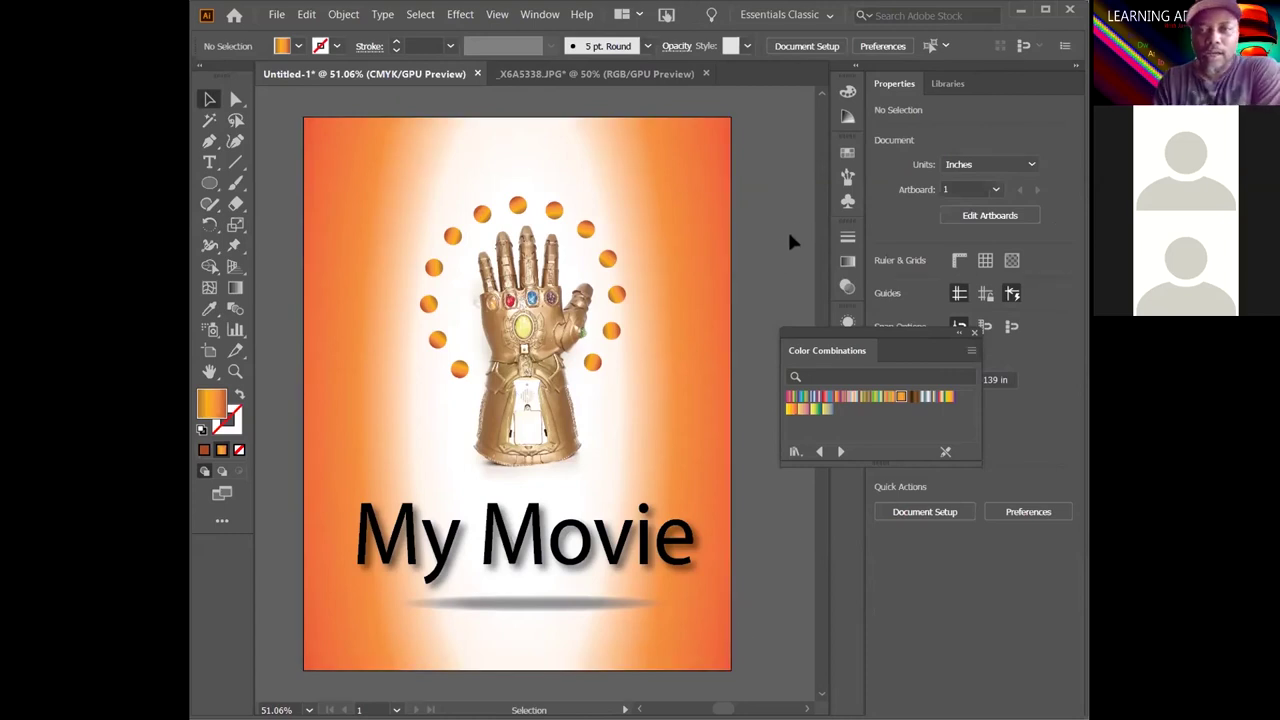
Give the background rectangle a Purple, Yellow gradient stroke with a weight of 13 pt
click(355, 143)
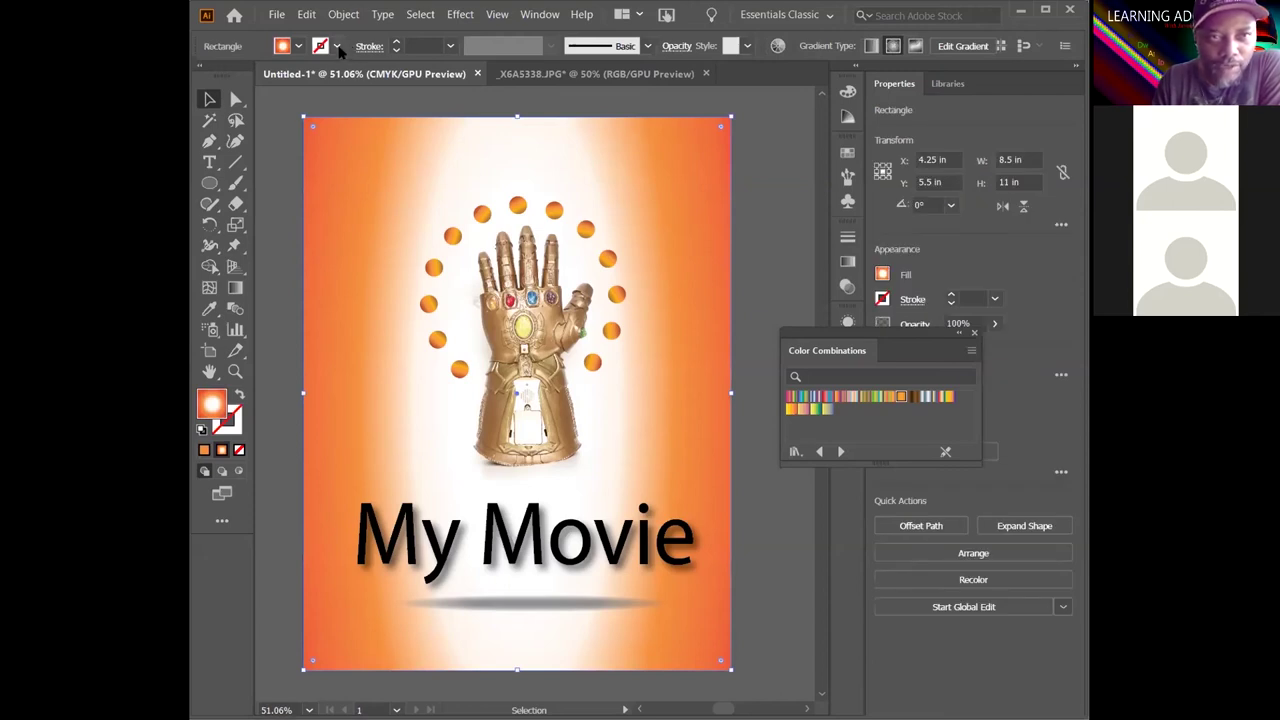
click(337, 46)
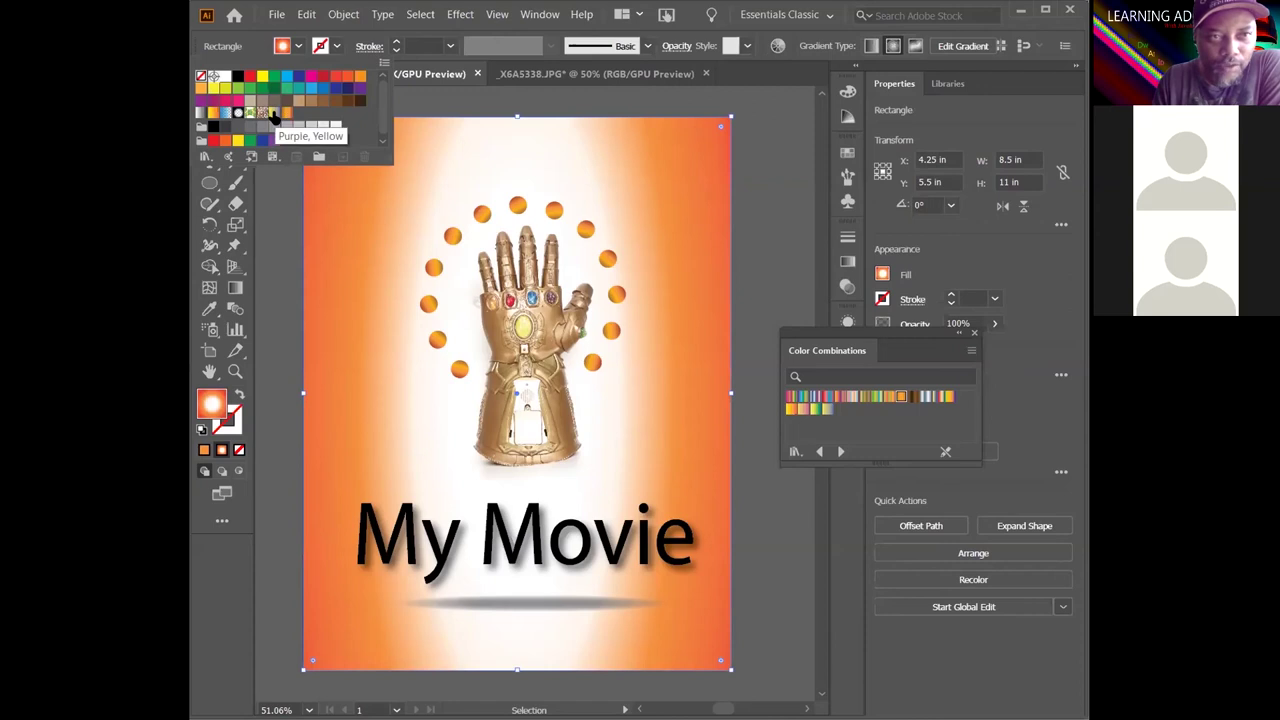
click(273, 113)
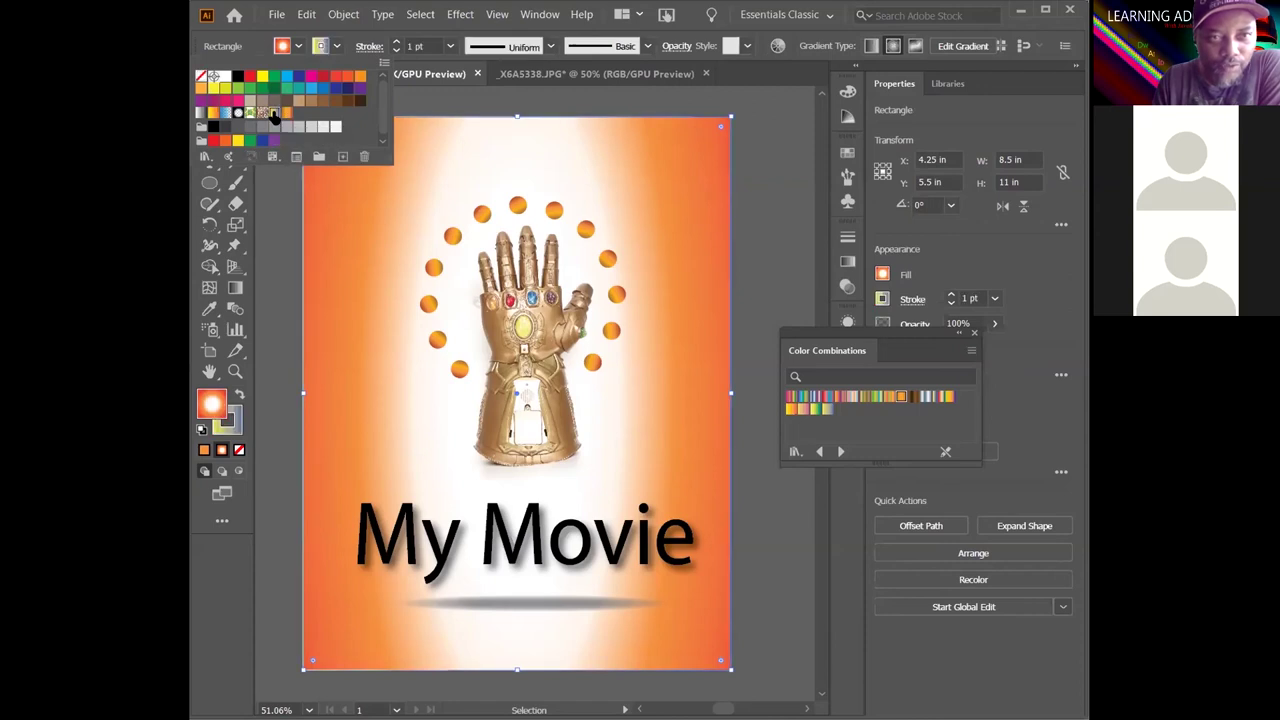
click(396, 42)
click(396, 42)
click(396, 42)
click(396, 42)
click(396, 42)
click(396, 42)
click(396, 42)
click(751, 177)
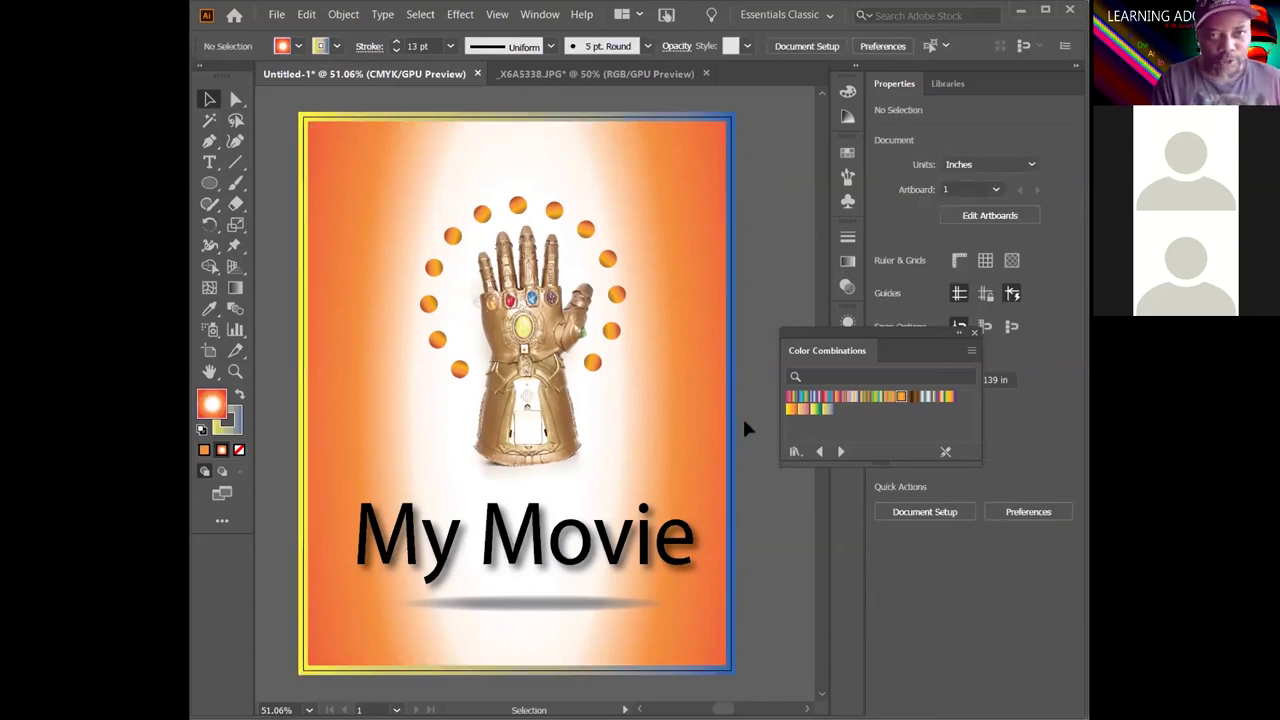
Try two tapered width profiles on the background rectangle's stroke and return it to Uniform
click(680, 147)
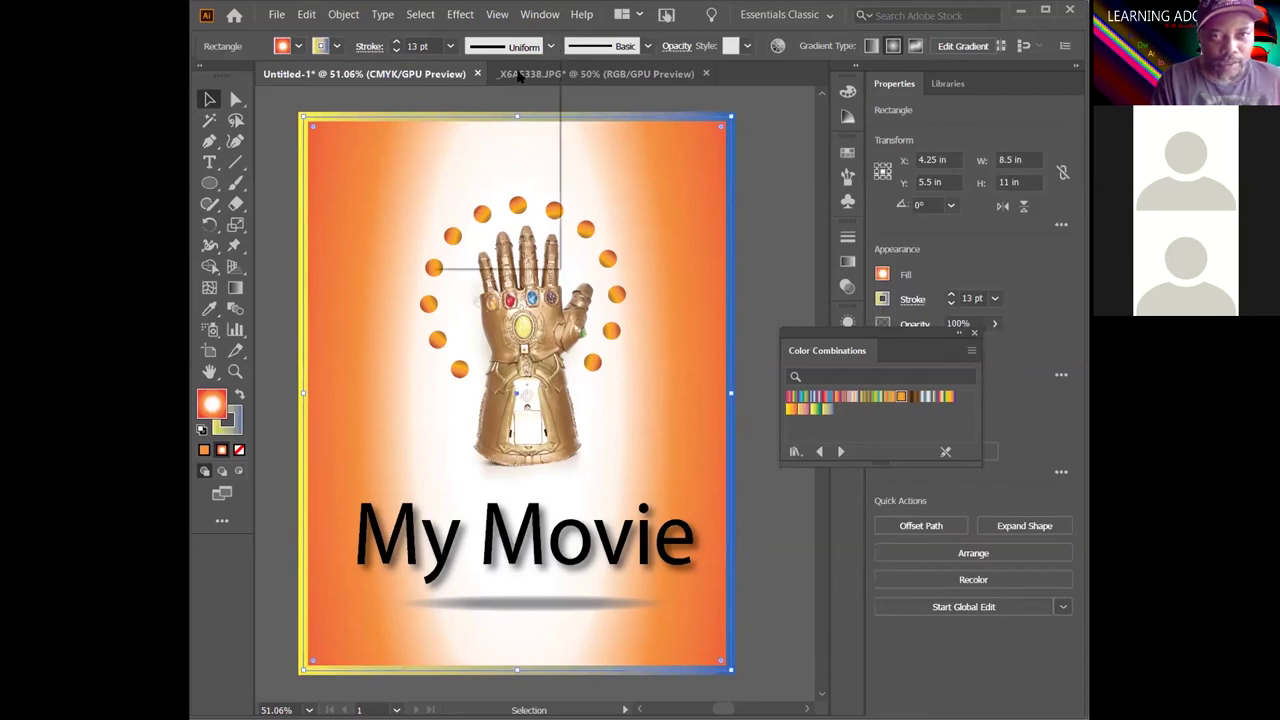
click(550, 46)
click(495, 102)
click(743, 240)
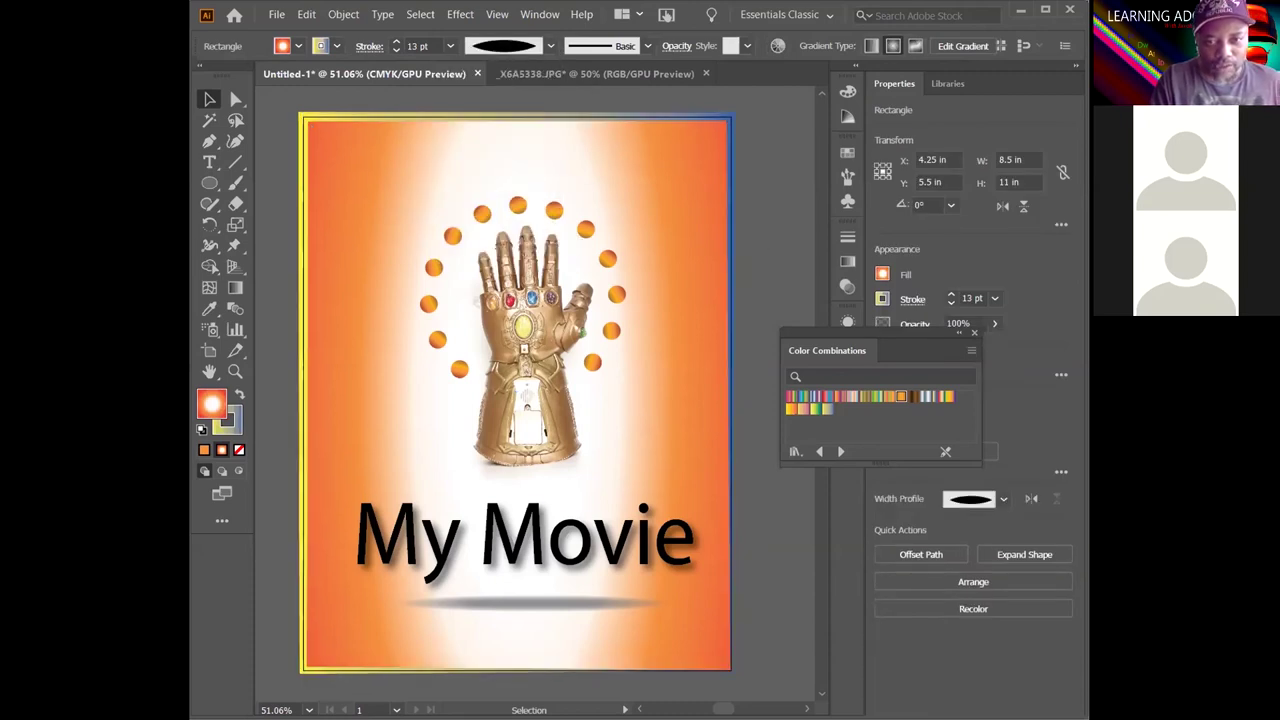
click(549, 46)
click(577, 134)
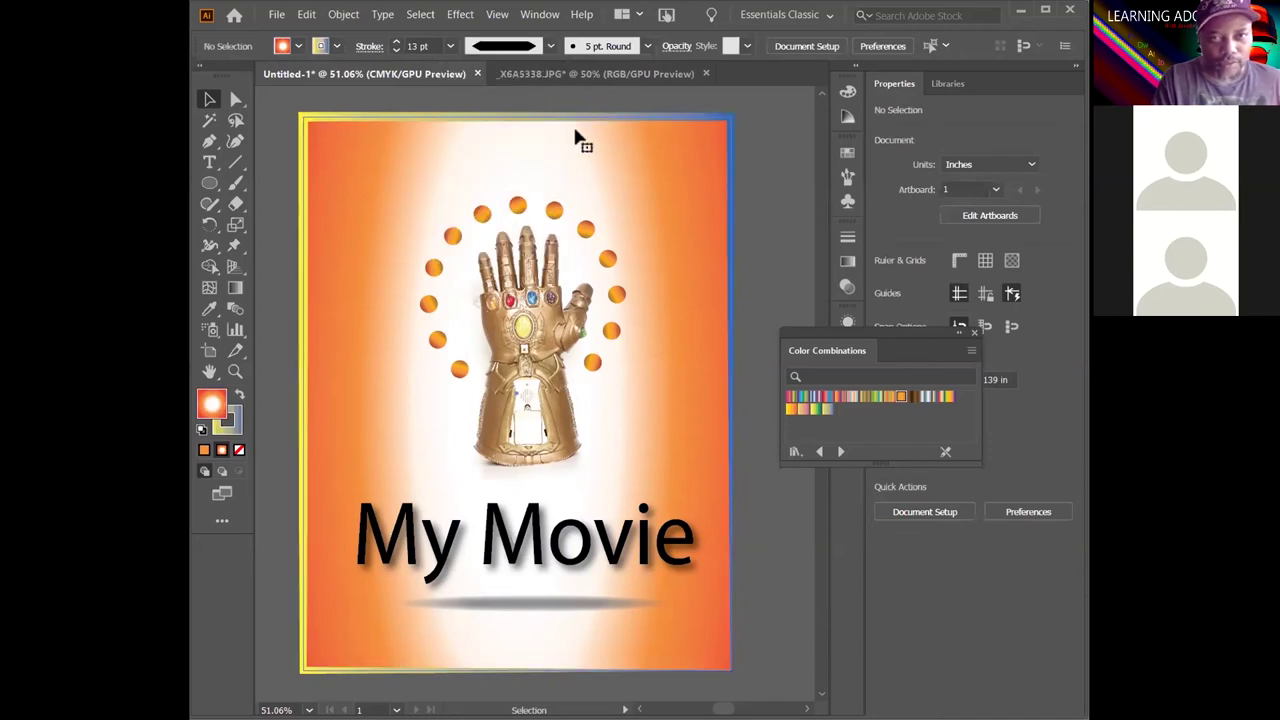
click(577, 134)
click(549, 46)
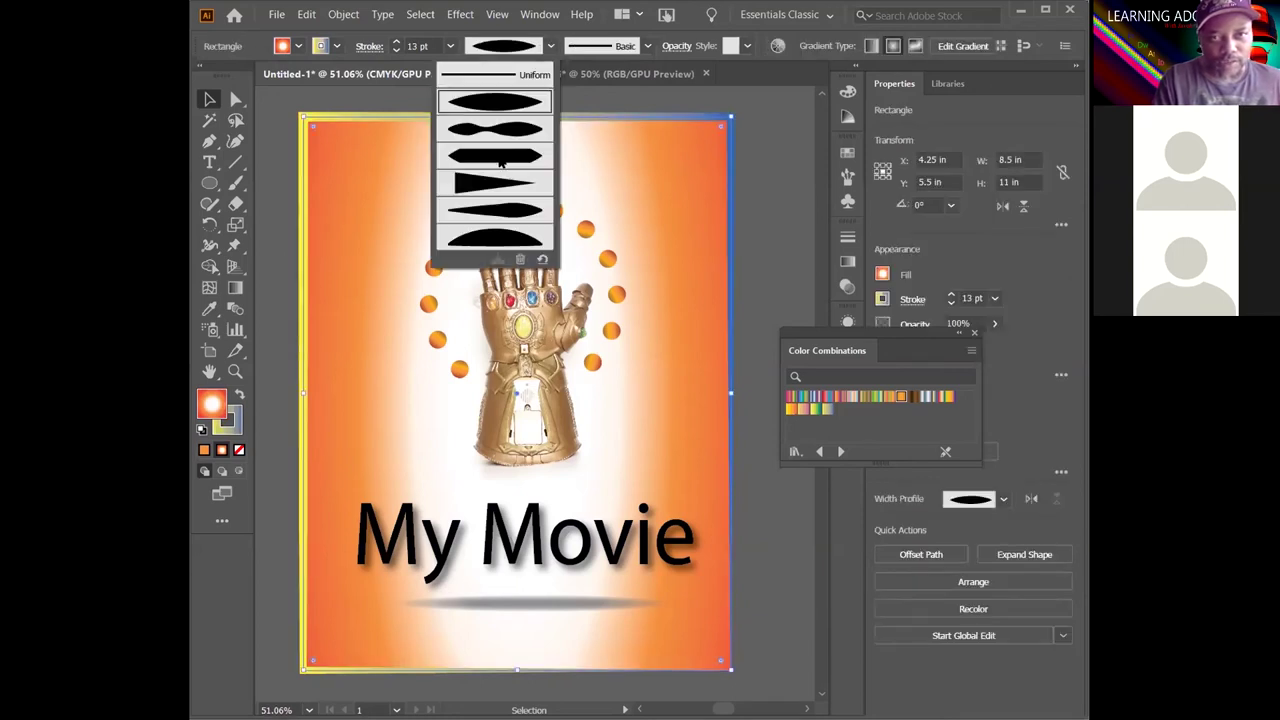
click(405, 180)
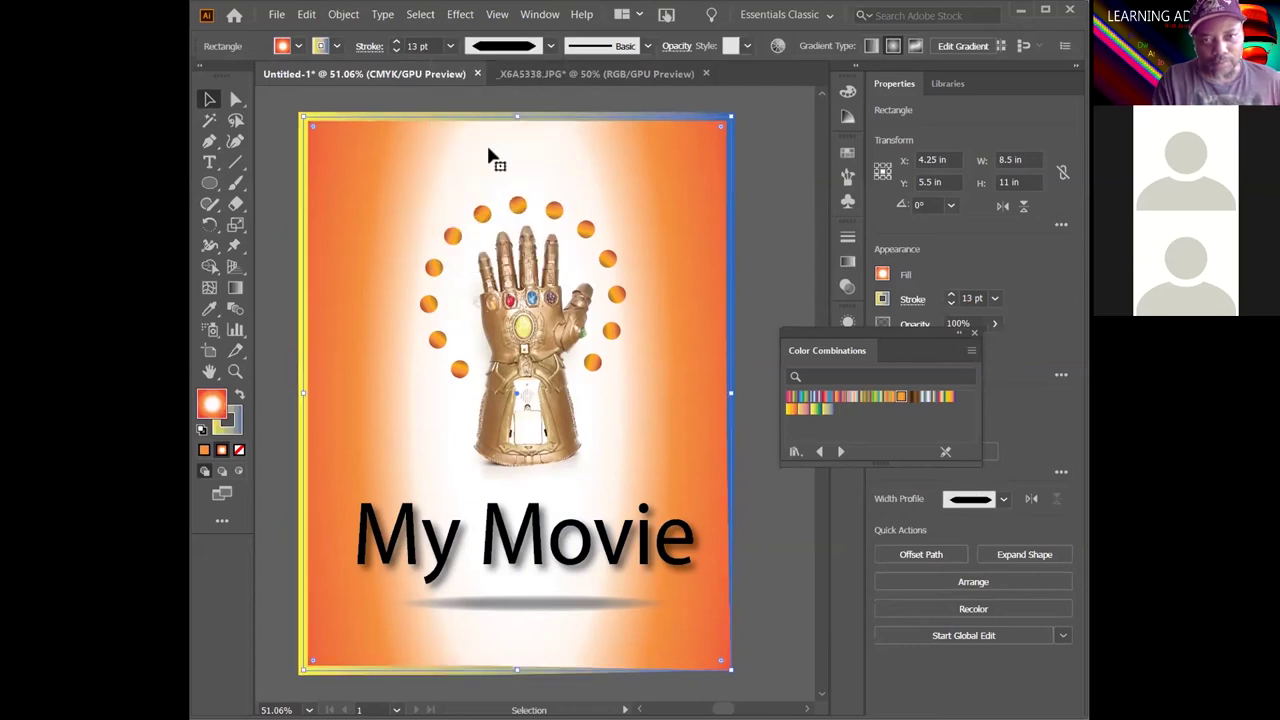
click(556, 46)
click(495, 72)
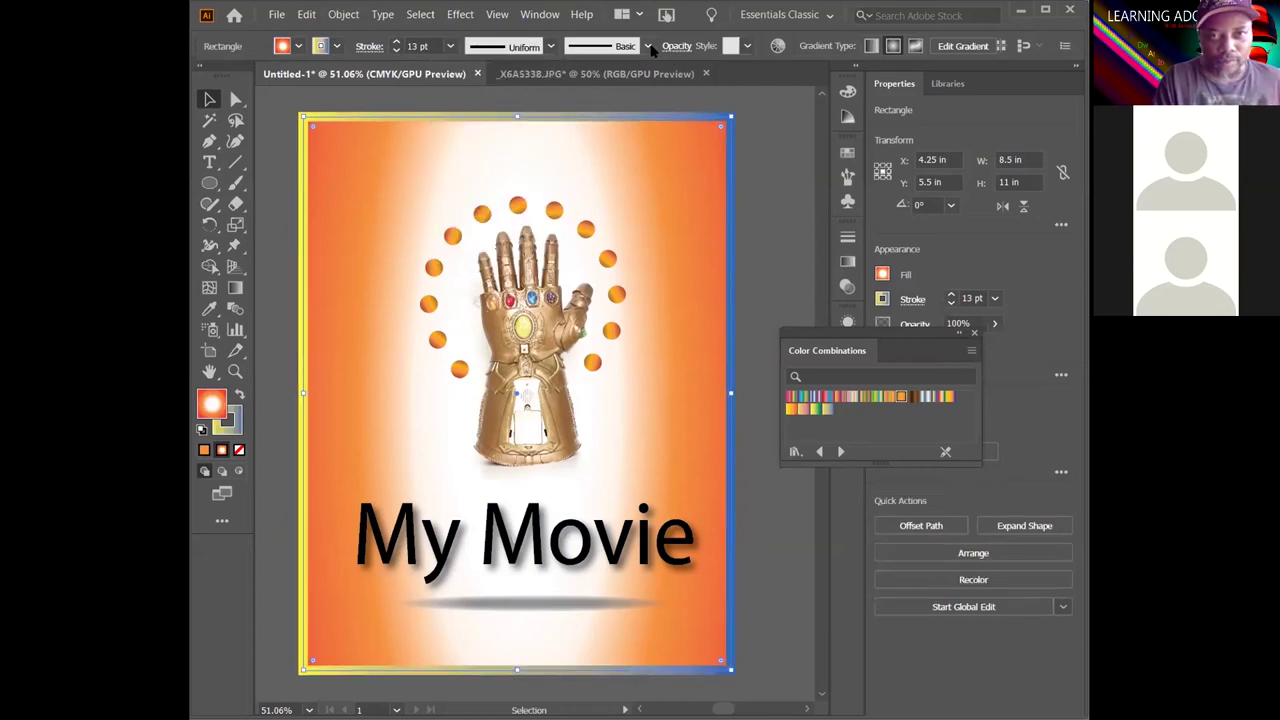
Apply the ornamental red line brush to the background rectangle's stroke and set its weight to 3 pt
click(648, 46)
scroll(643, 104, down, 5)
click(603, 132)
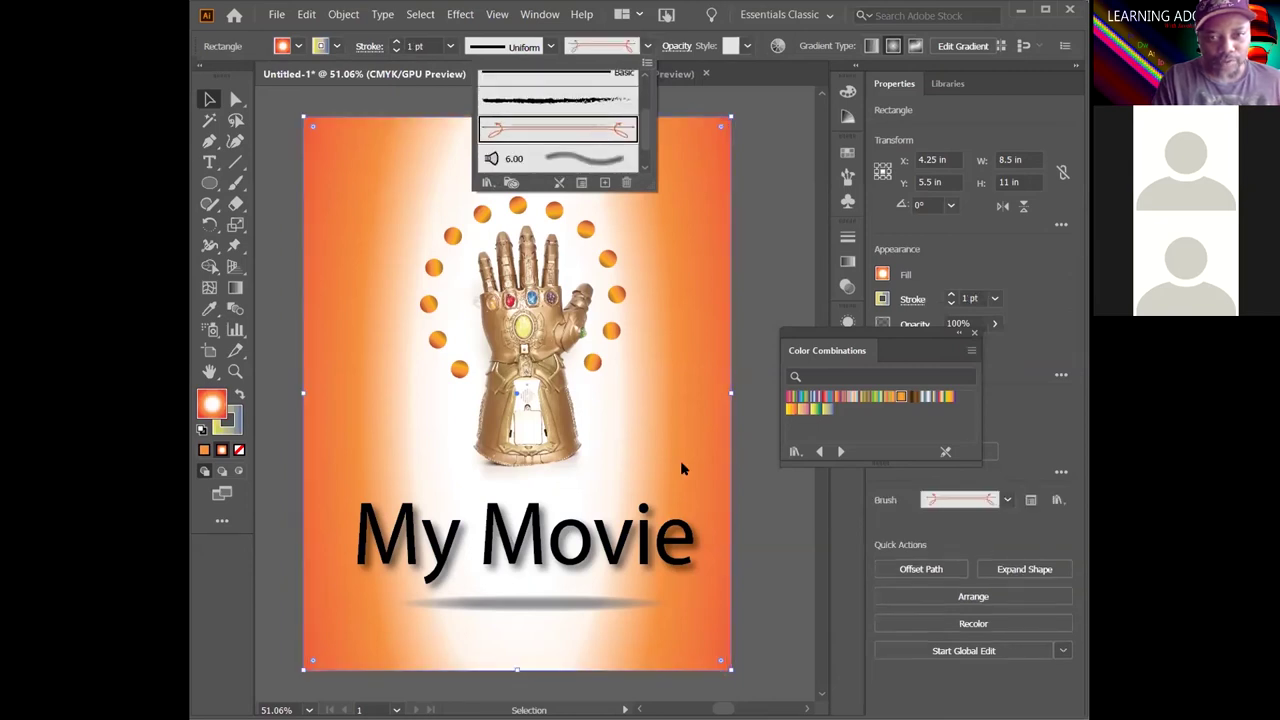
click(396, 41)
click(396, 41)
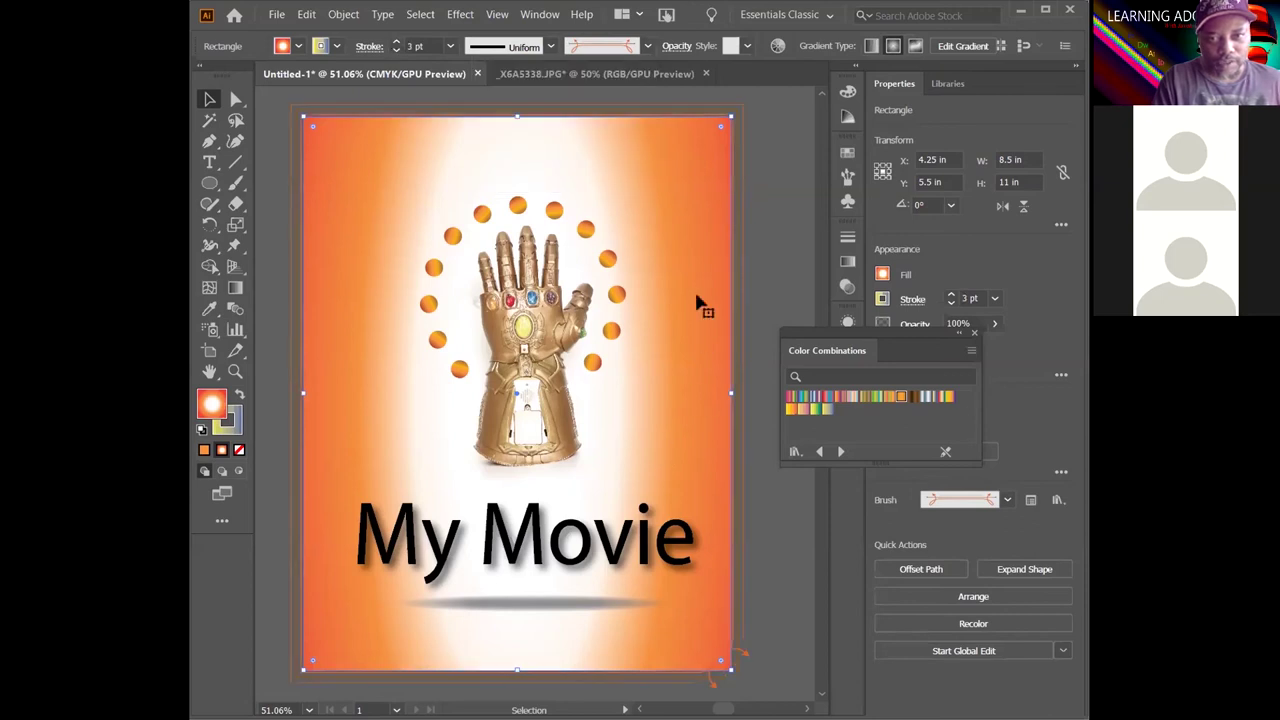
Load the Borders_Dashed brush library and enlarge its view to show more brushes
click(645, 46)
click(488, 182)
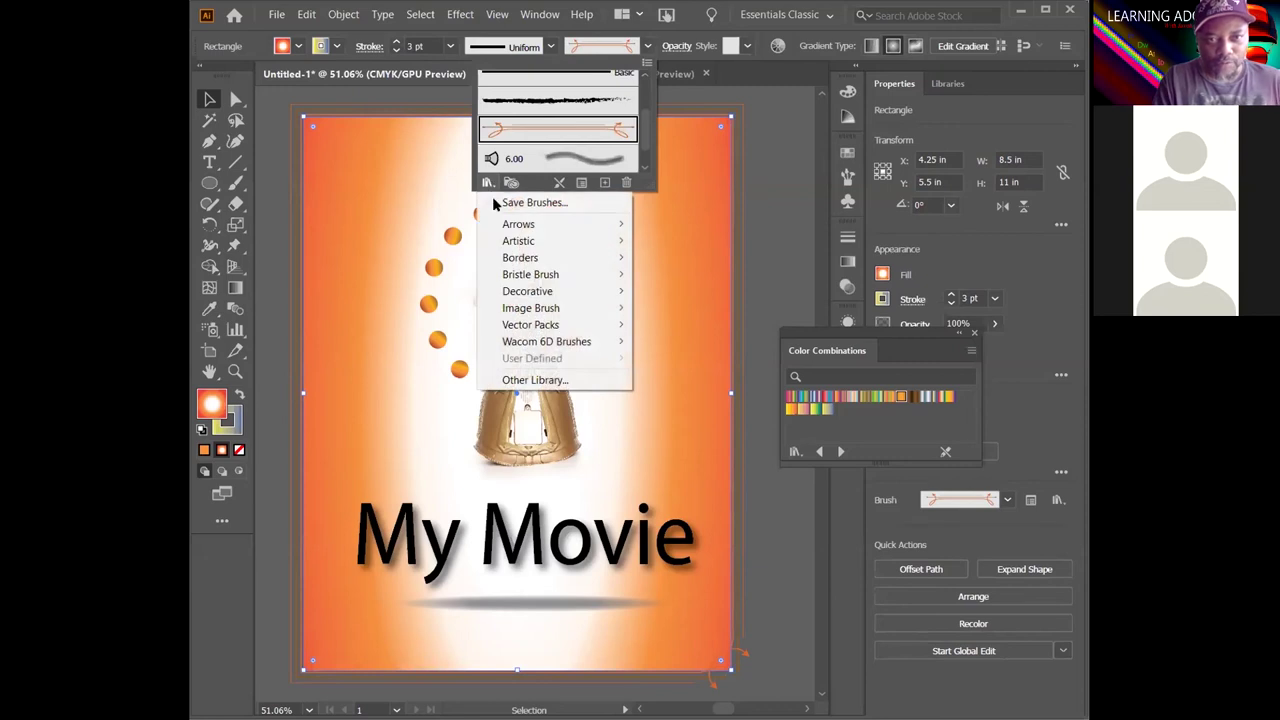
mouse_move(523, 260)
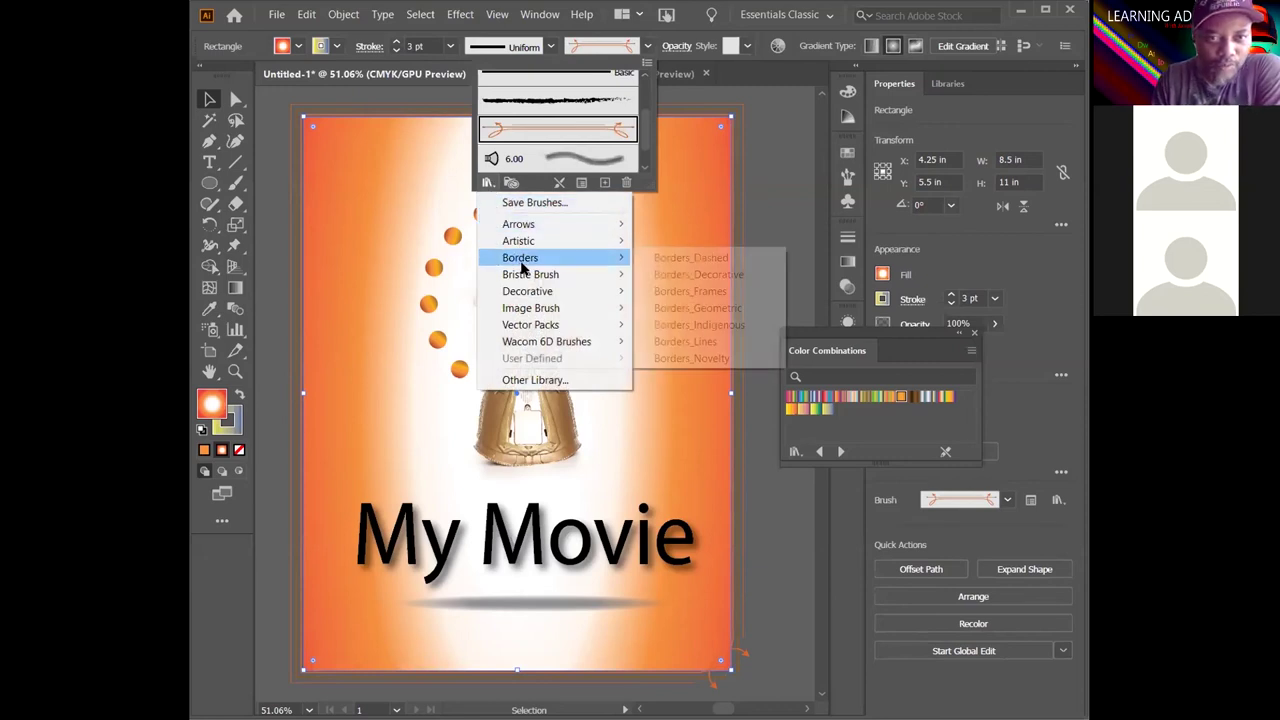
click(667, 260)
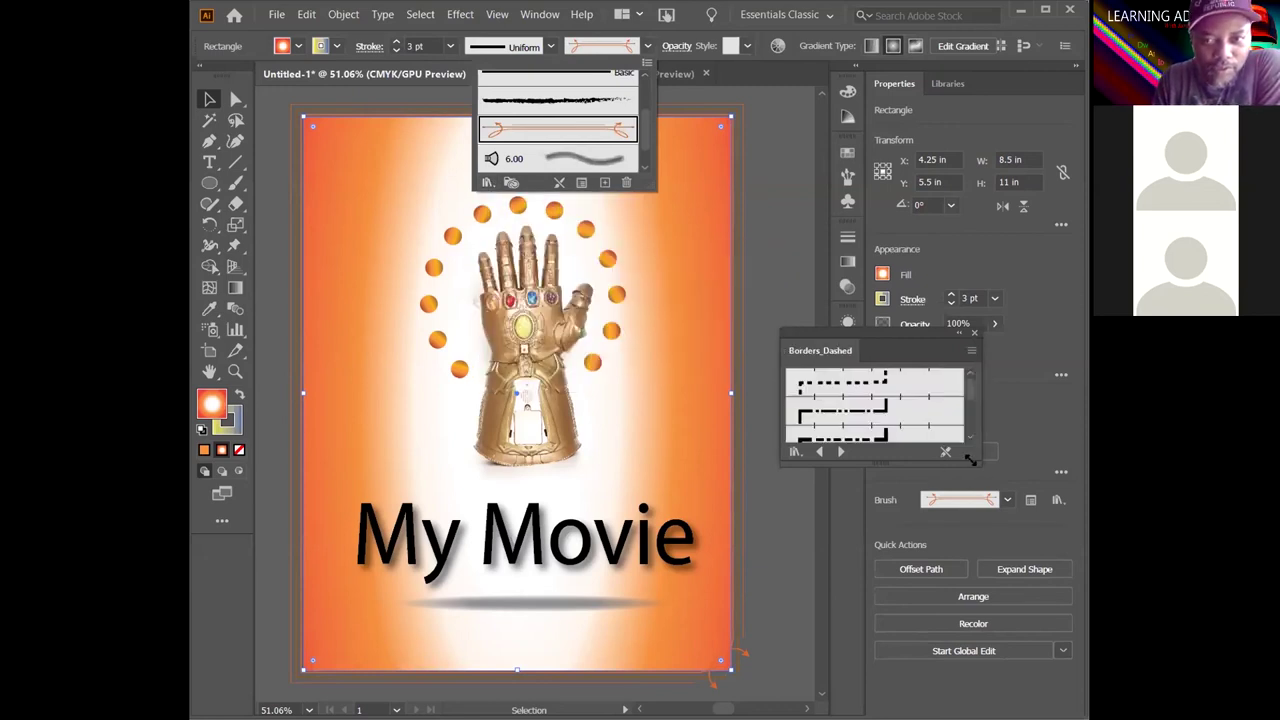
click(975, 480)
drag(964, 462, 964, 560)
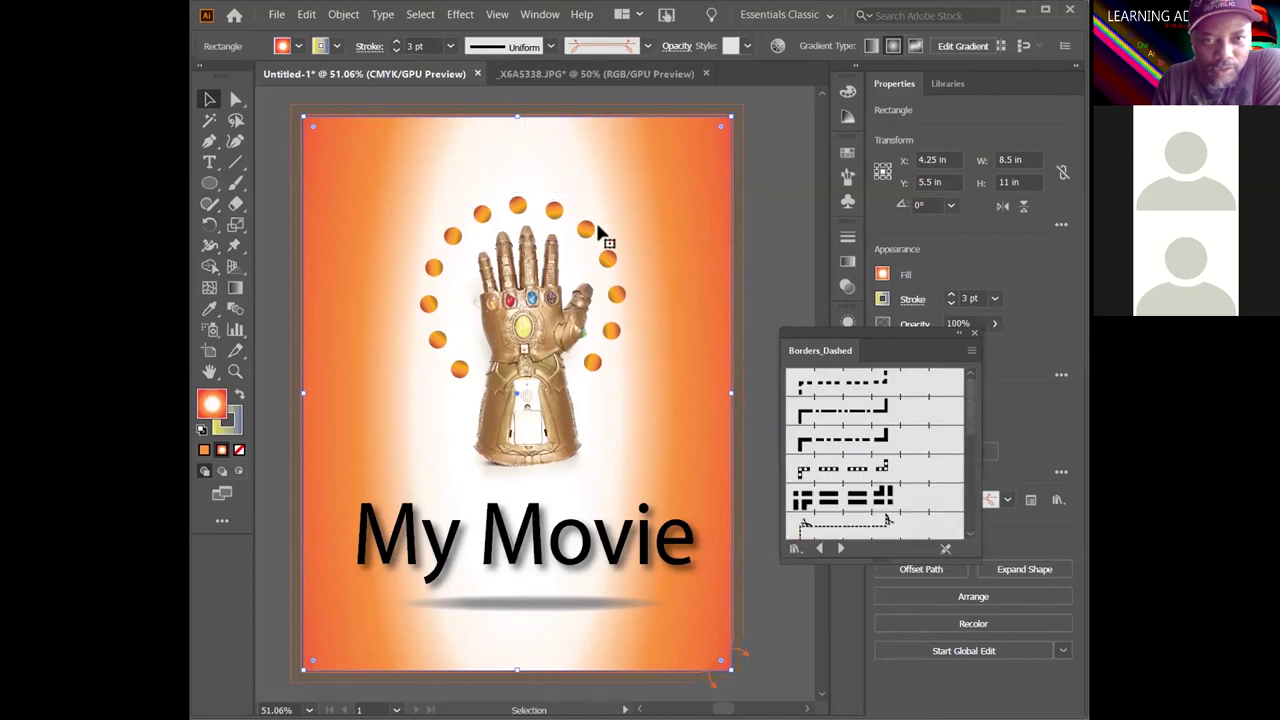
Try the Dashed Line 1.2 brush and the thick double-dashed brush on the background rectangle's stroke, setting the latter to 4 pt
click(838, 421)
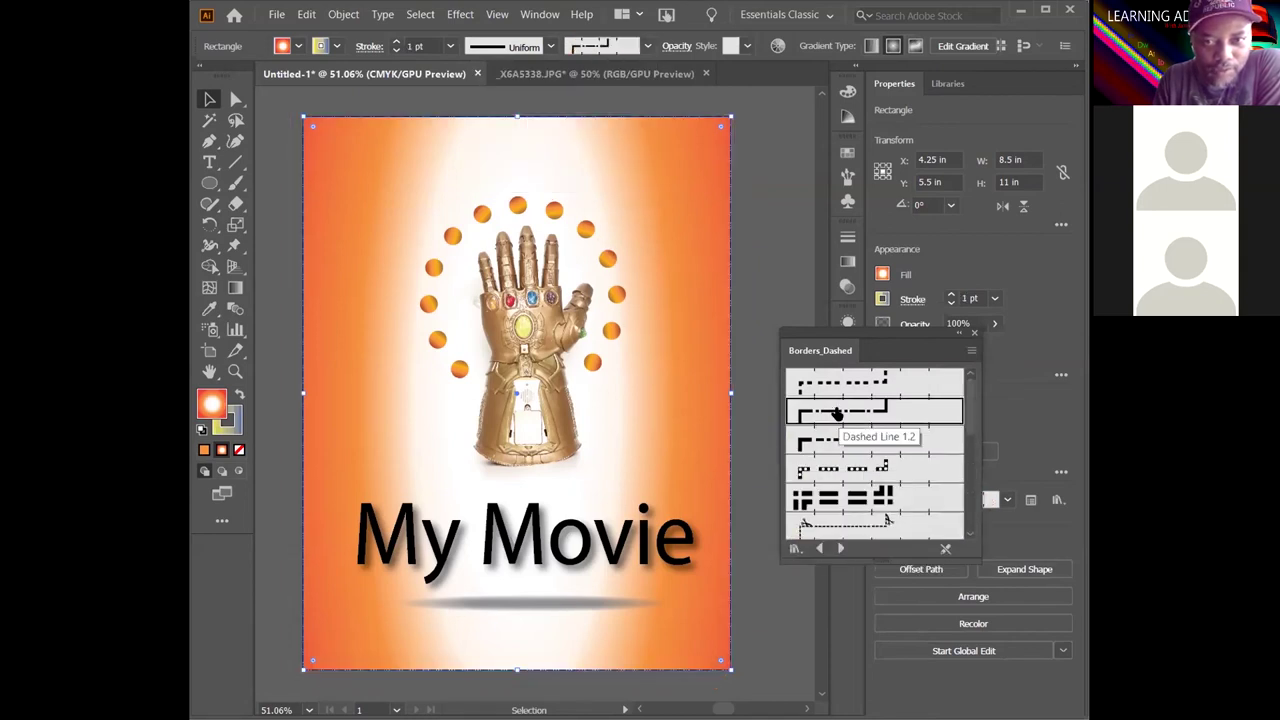
click(848, 494)
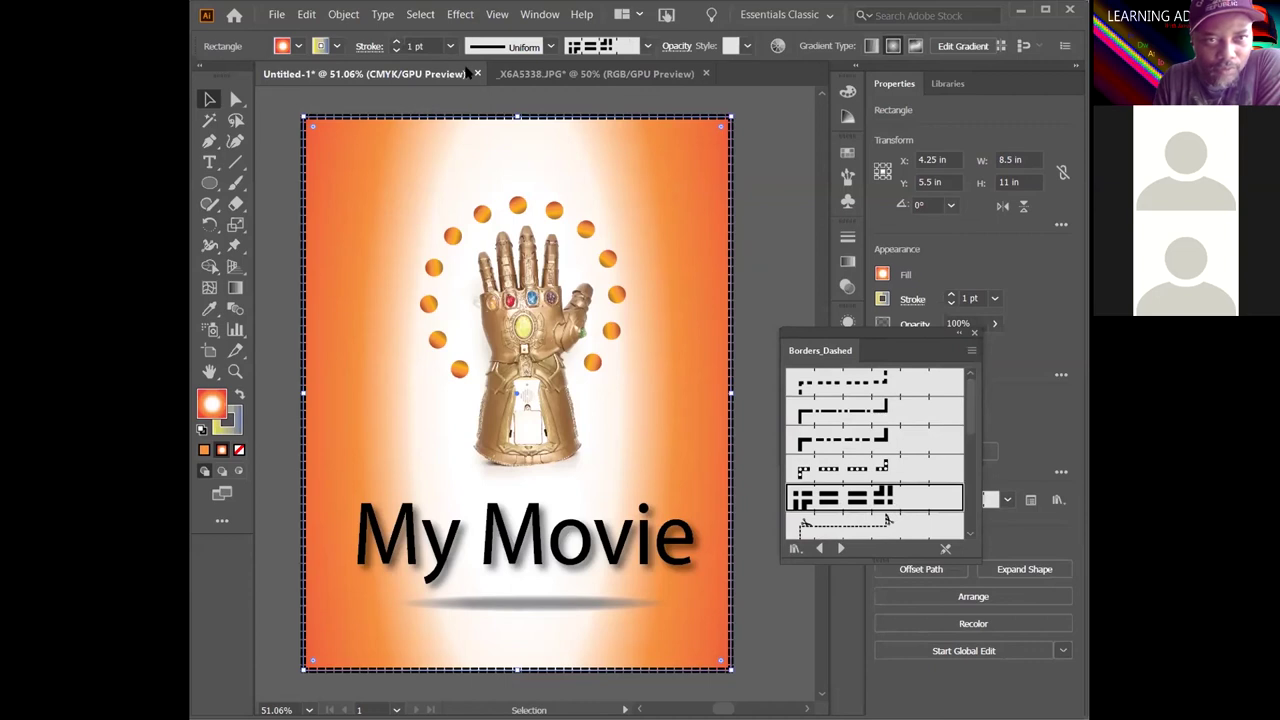
click(397, 46)
click(397, 46)
click(397, 46)
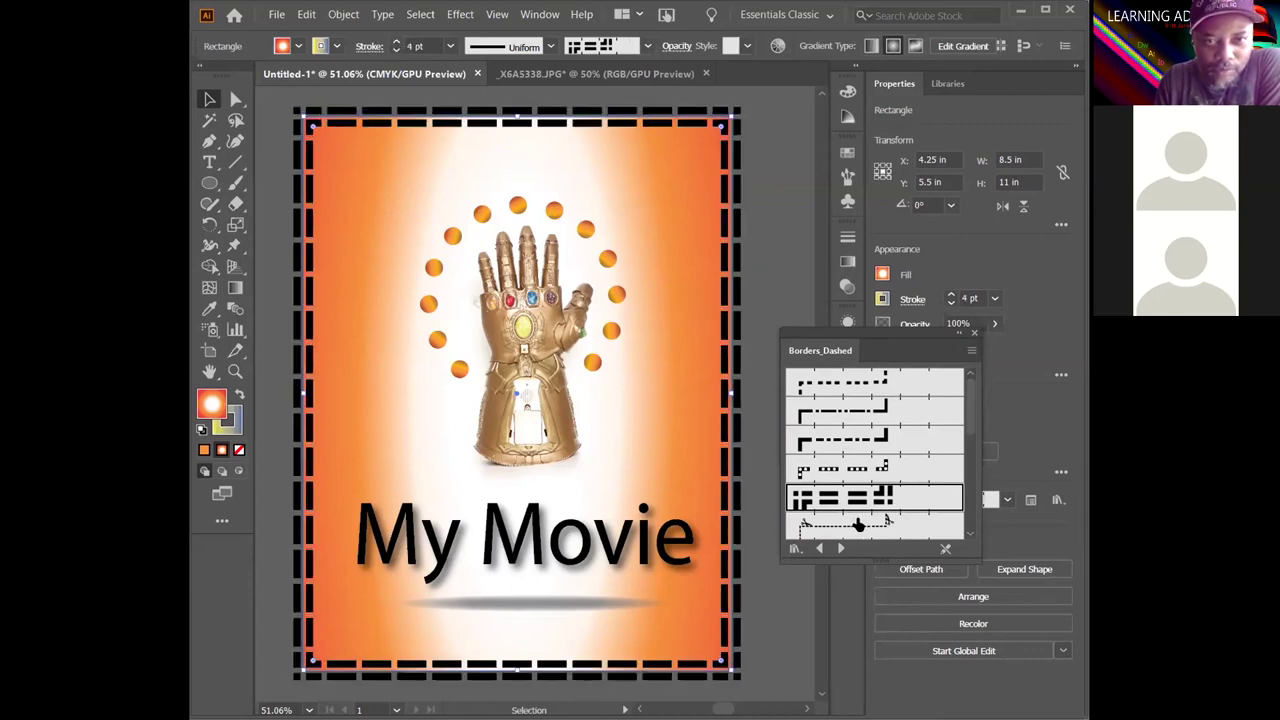
Try the scissors cut-line brush at 5 pt and the orange ring brush at 4 pt on the background rectangle's stroke
click(858, 525)
click(397, 46)
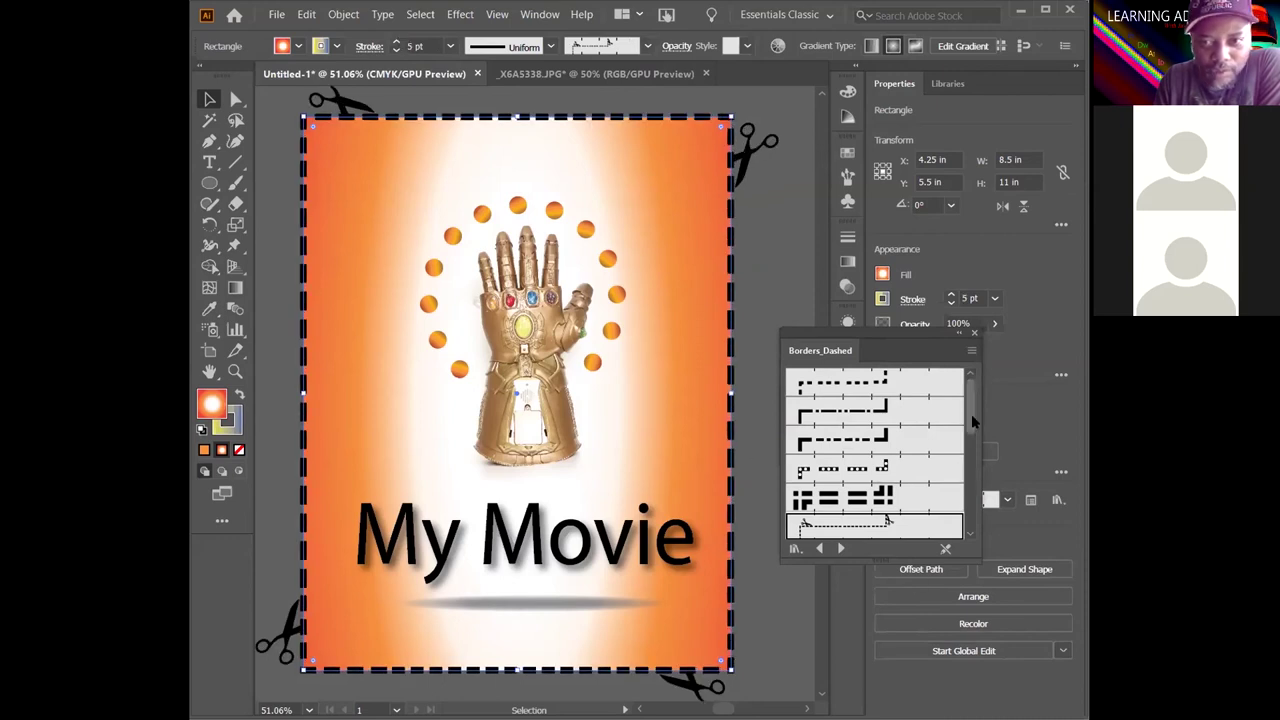
scroll(969, 437, down, 5)
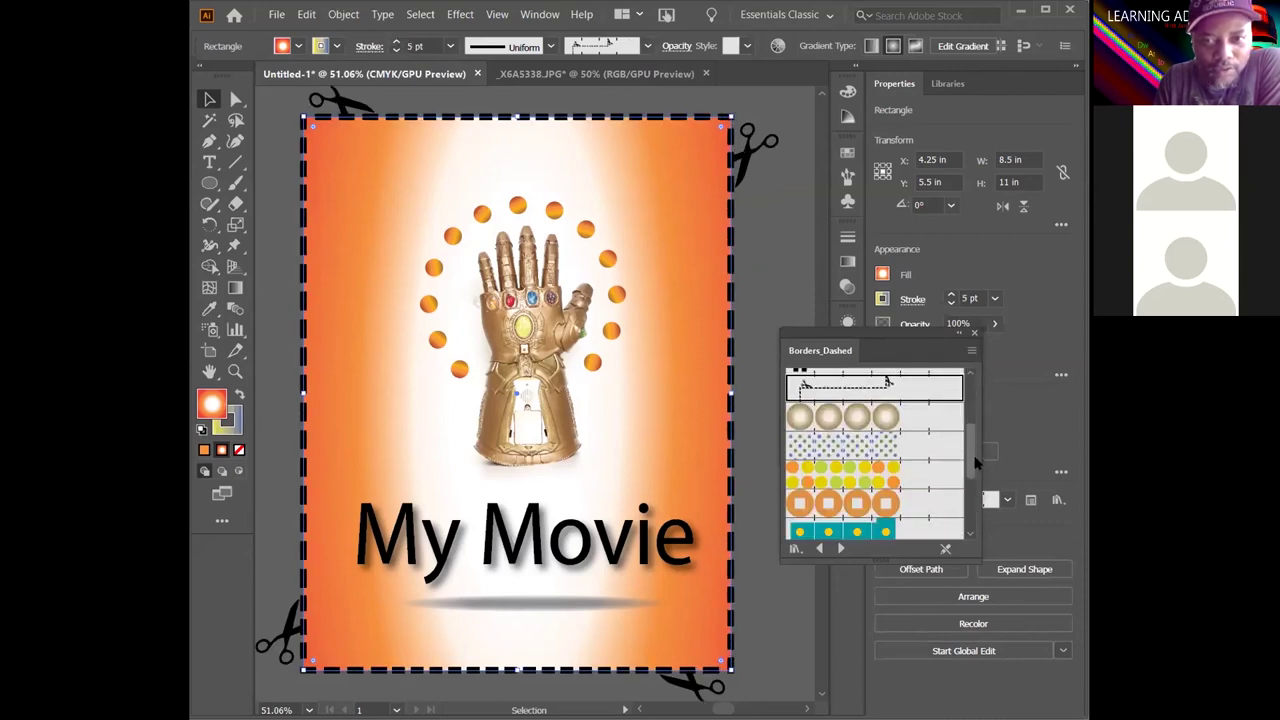
click(880, 506)
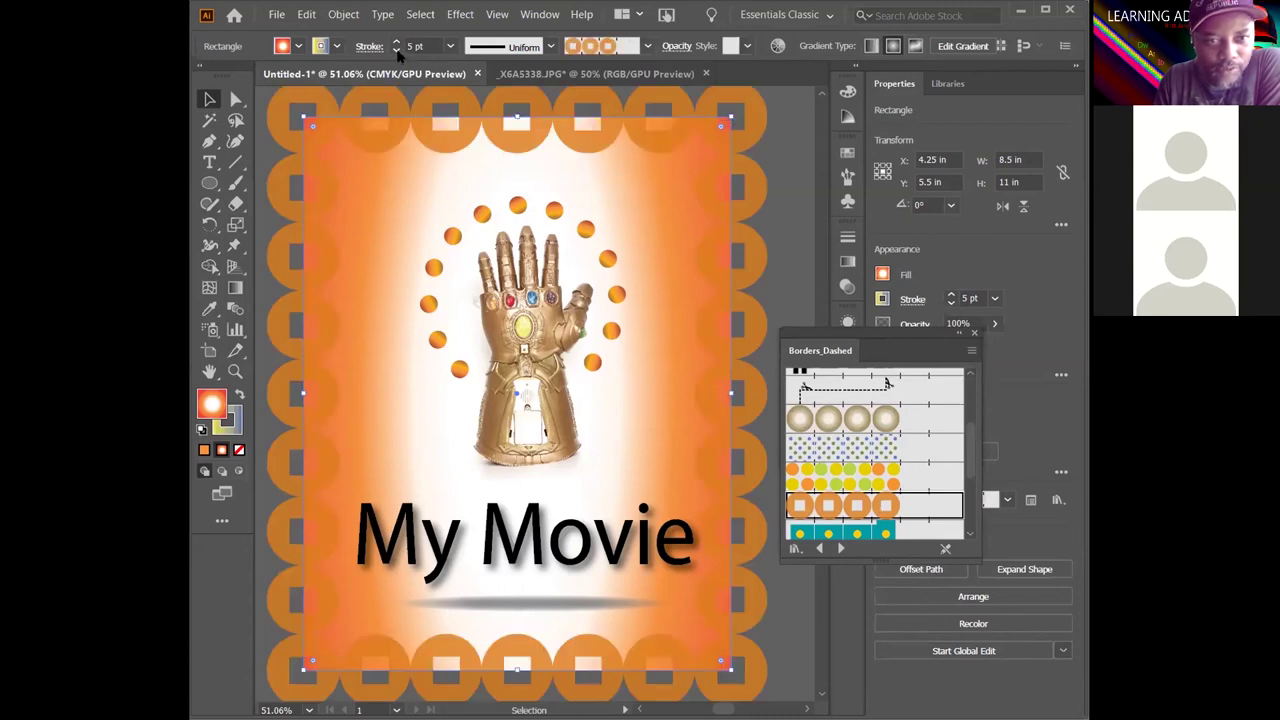
click(397, 50)
Apply the yellow, green and orange dotted brush to the background rectangle's stroke and set its weight to 2 pt
click(885, 474)
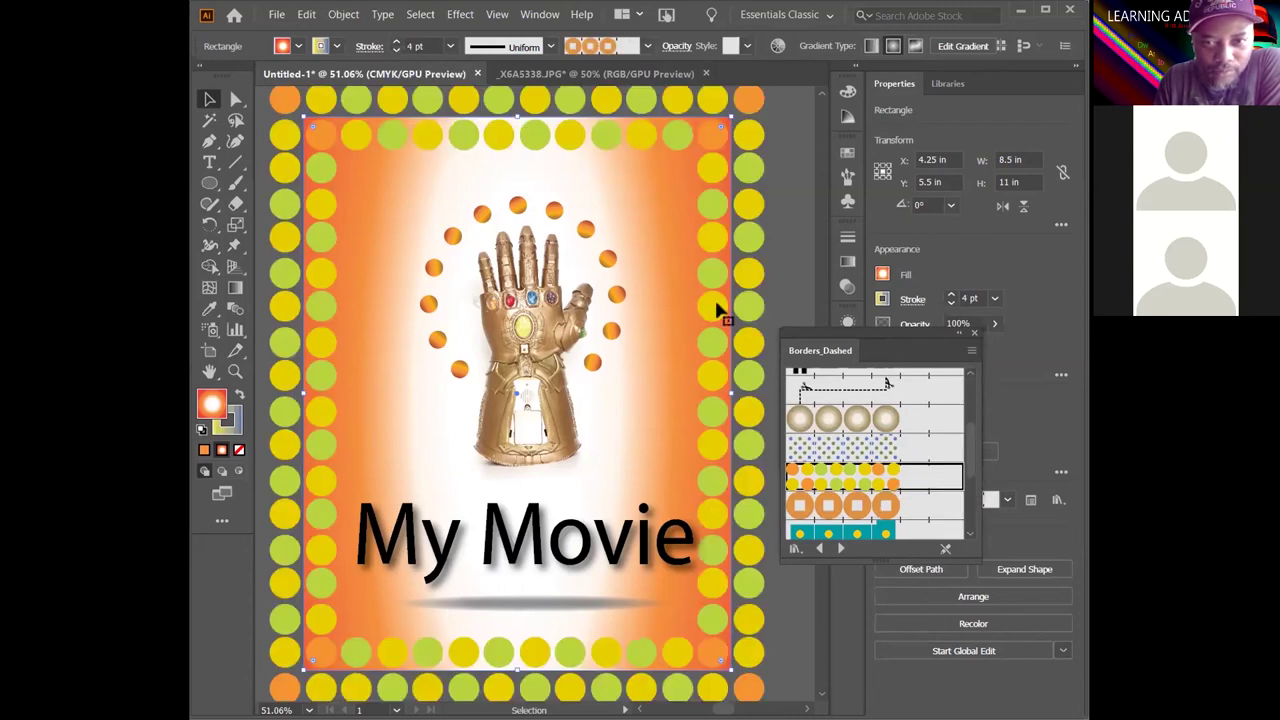
click(396, 50)
click(396, 50)
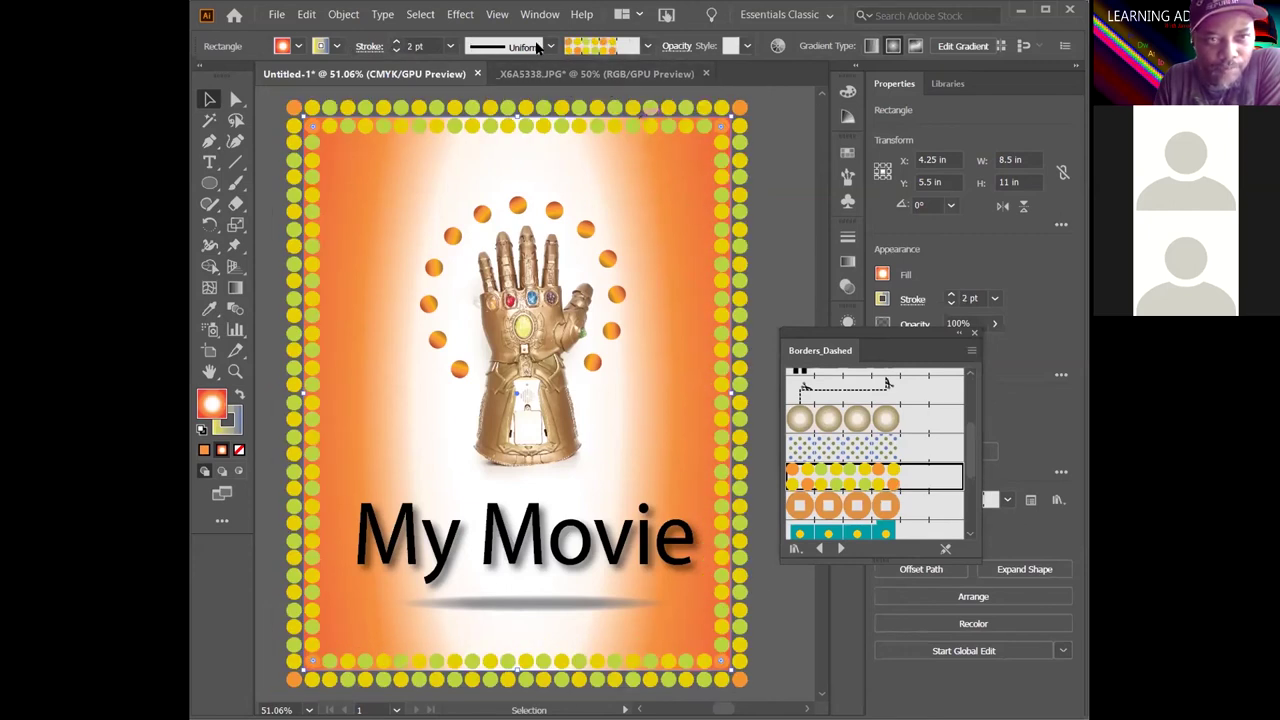
Load the Arrows_Special brush library
click(648, 47)
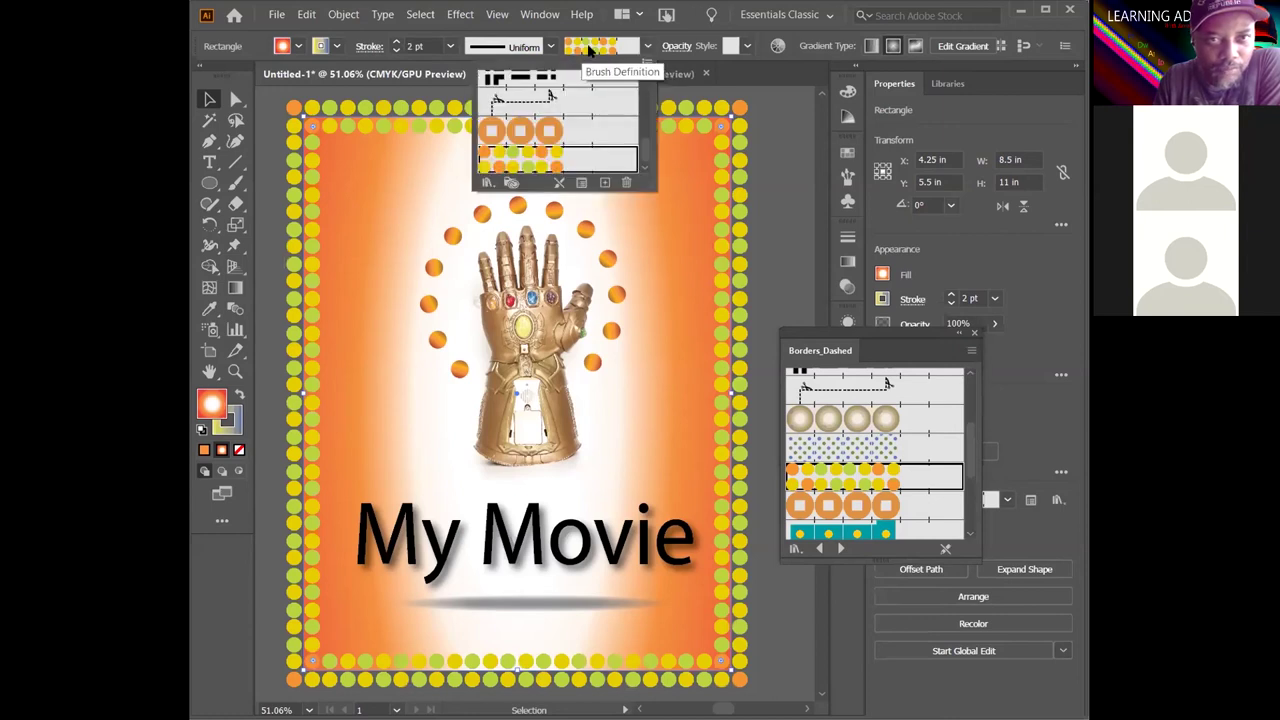
click(487, 182)
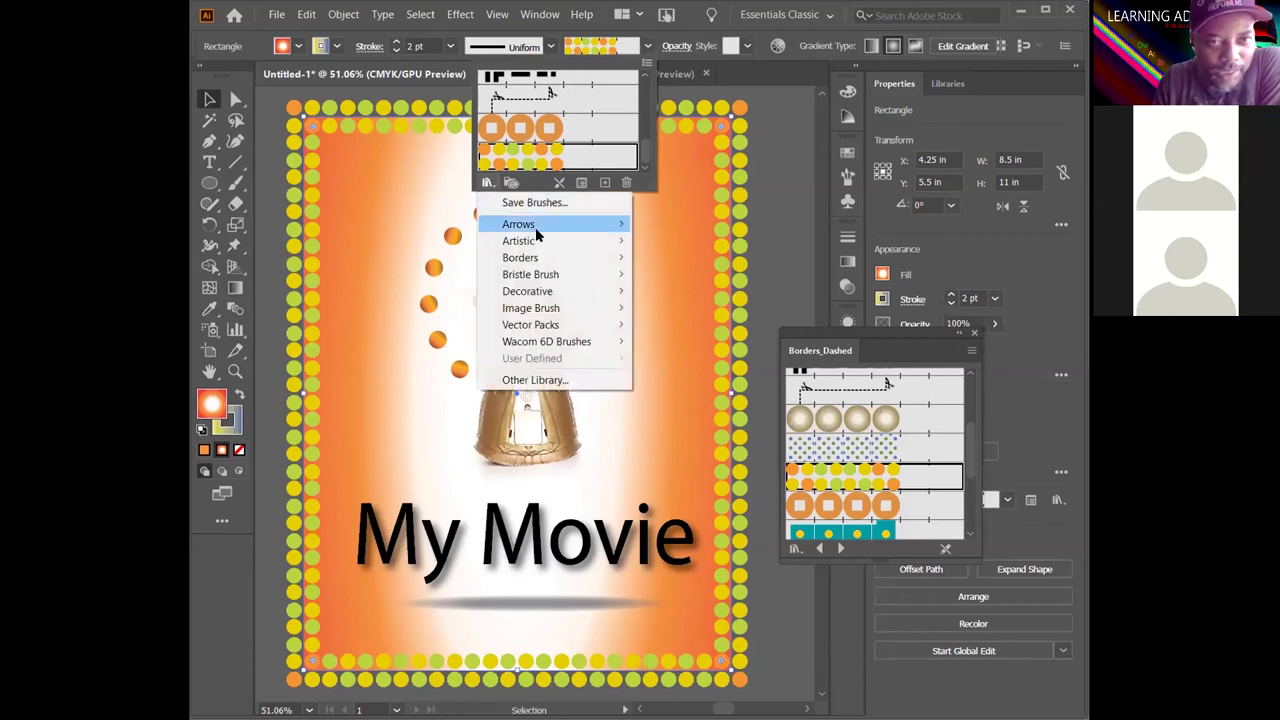
mouse_move(535, 227)
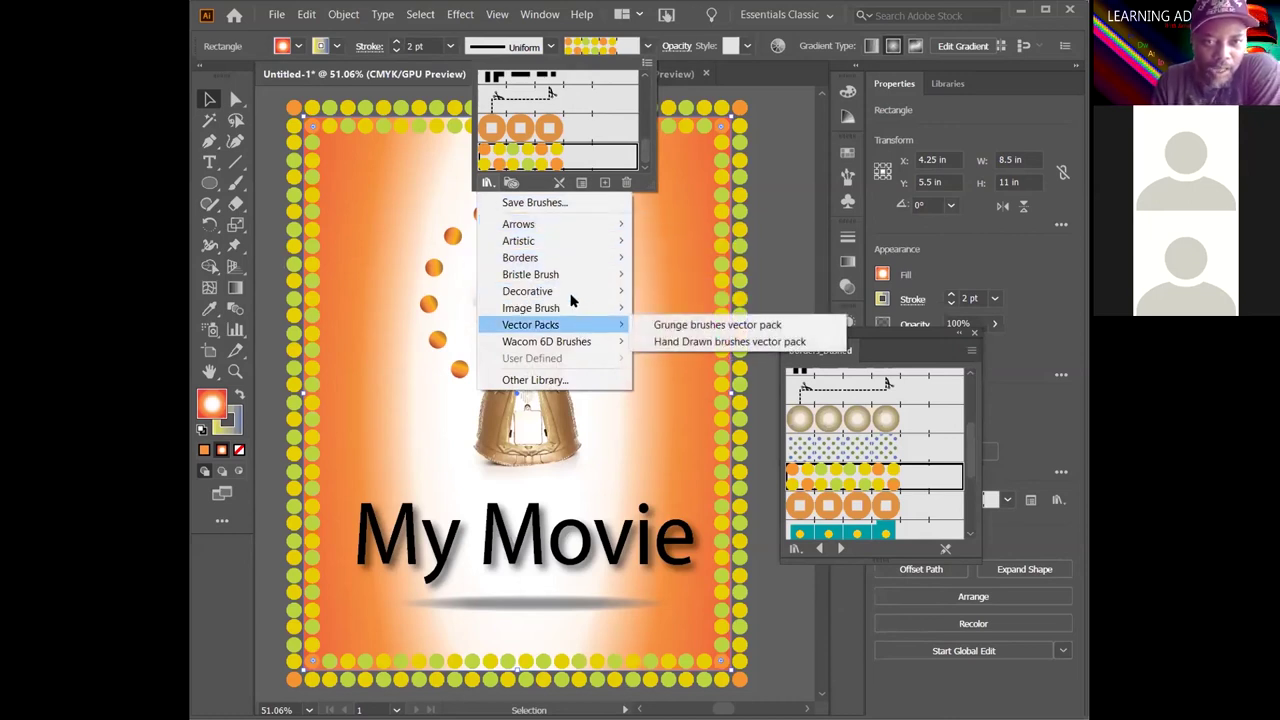
mouse_move(586, 224)
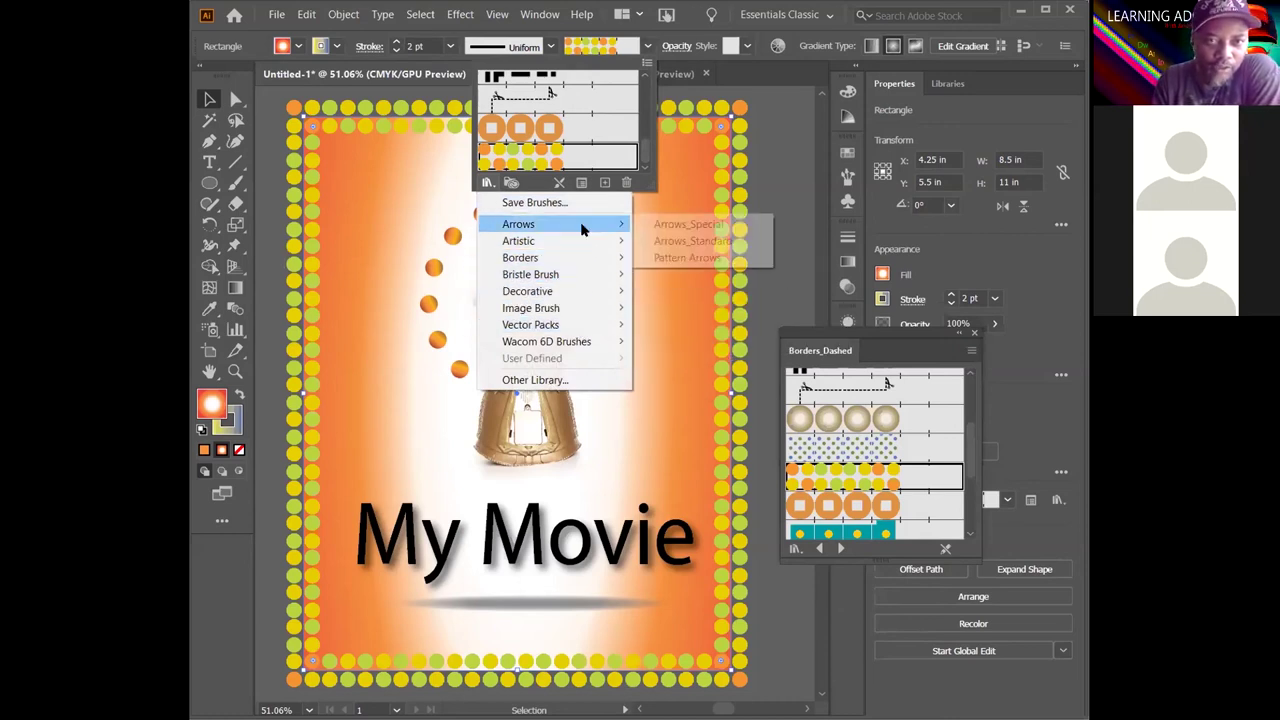
click(687, 224)
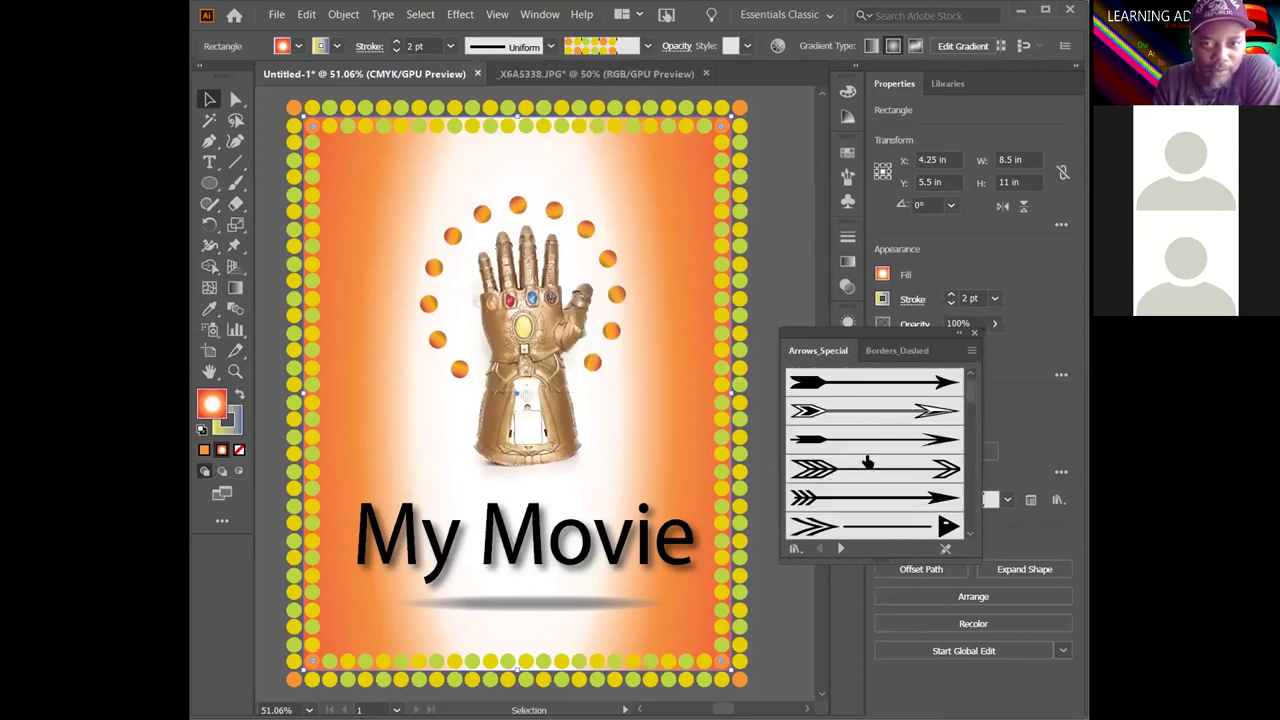
Apply the first solid arrow brush to the background rectangle's stroke and set its weight to 7 pt
click(855, 390)
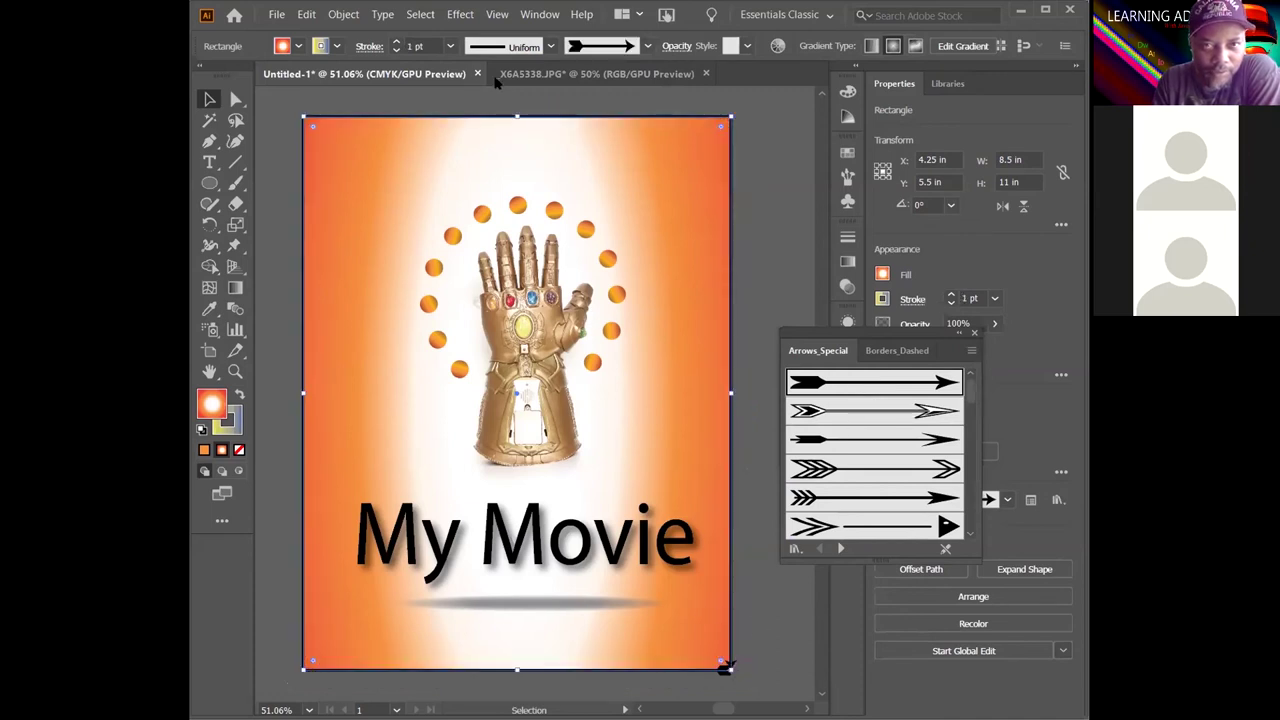
click(397, 42)
click(397, 42)
click(397, 42)
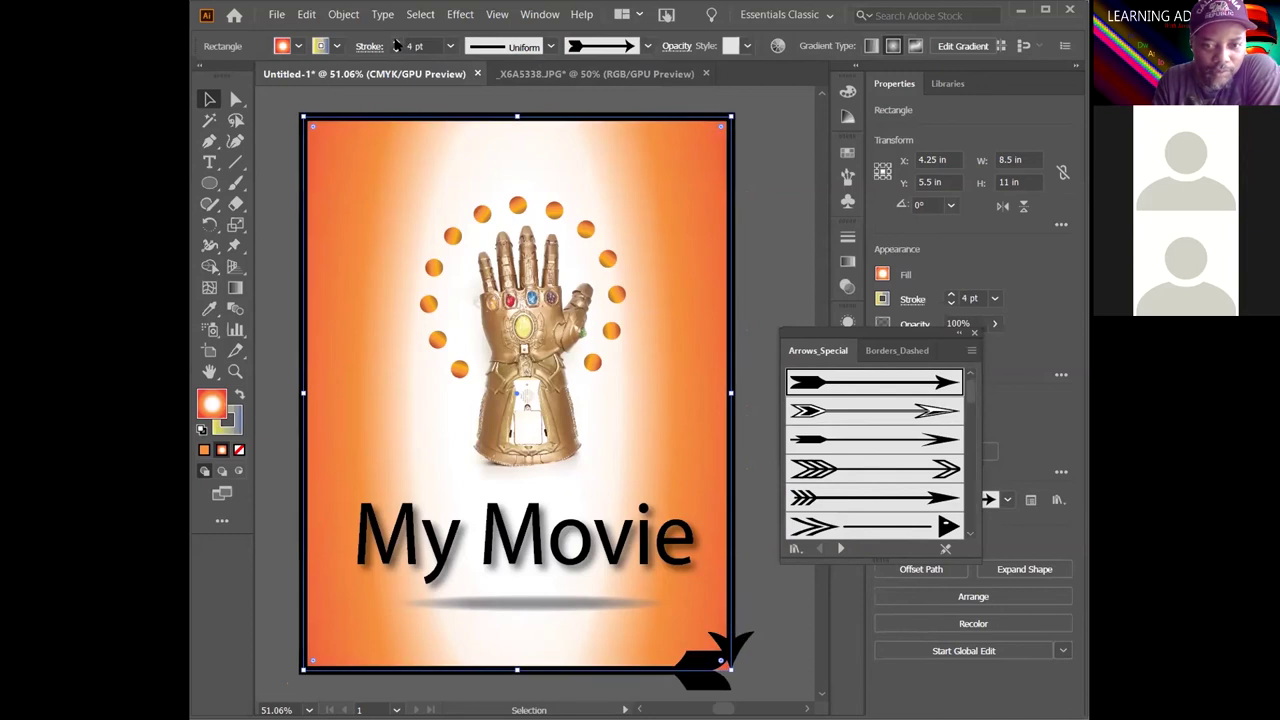
click(397, 42)
click(397, 42)
click(397, 42)
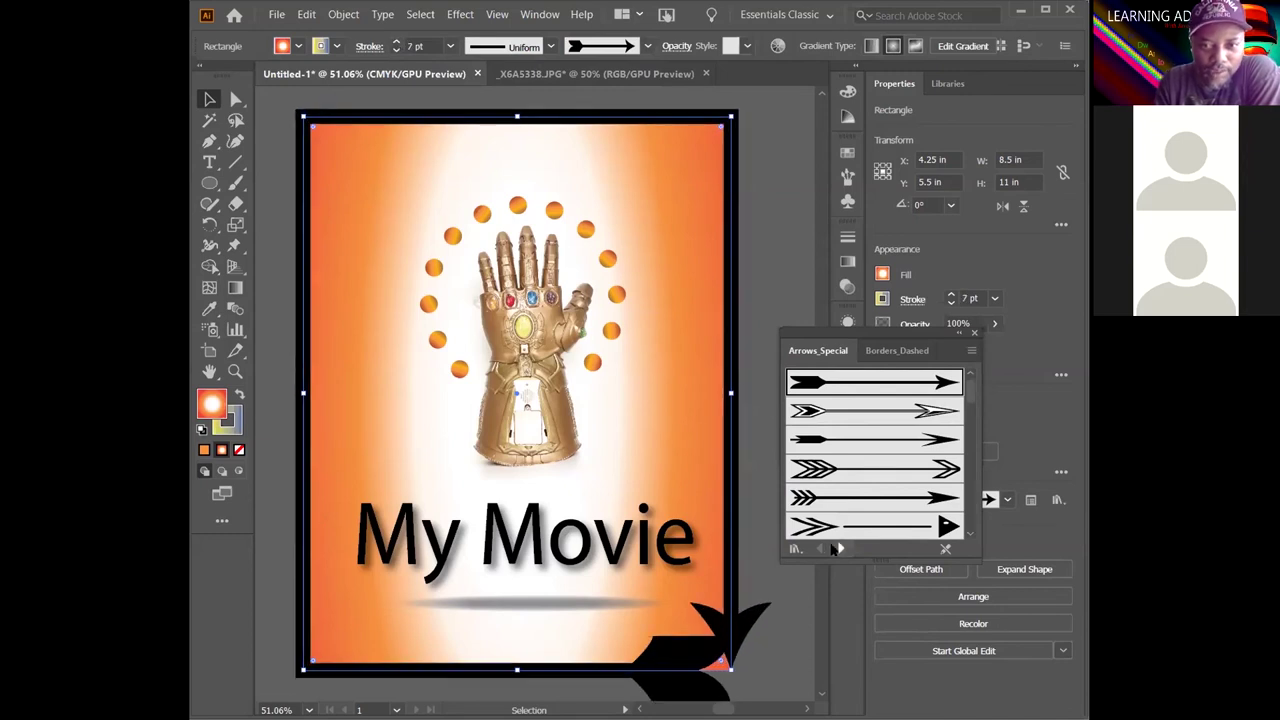
Load the Borders_Indigenous brush library and apply its pink and orange triangle brush to the background rectangle's stroke at 4 pt
click(795, 548)
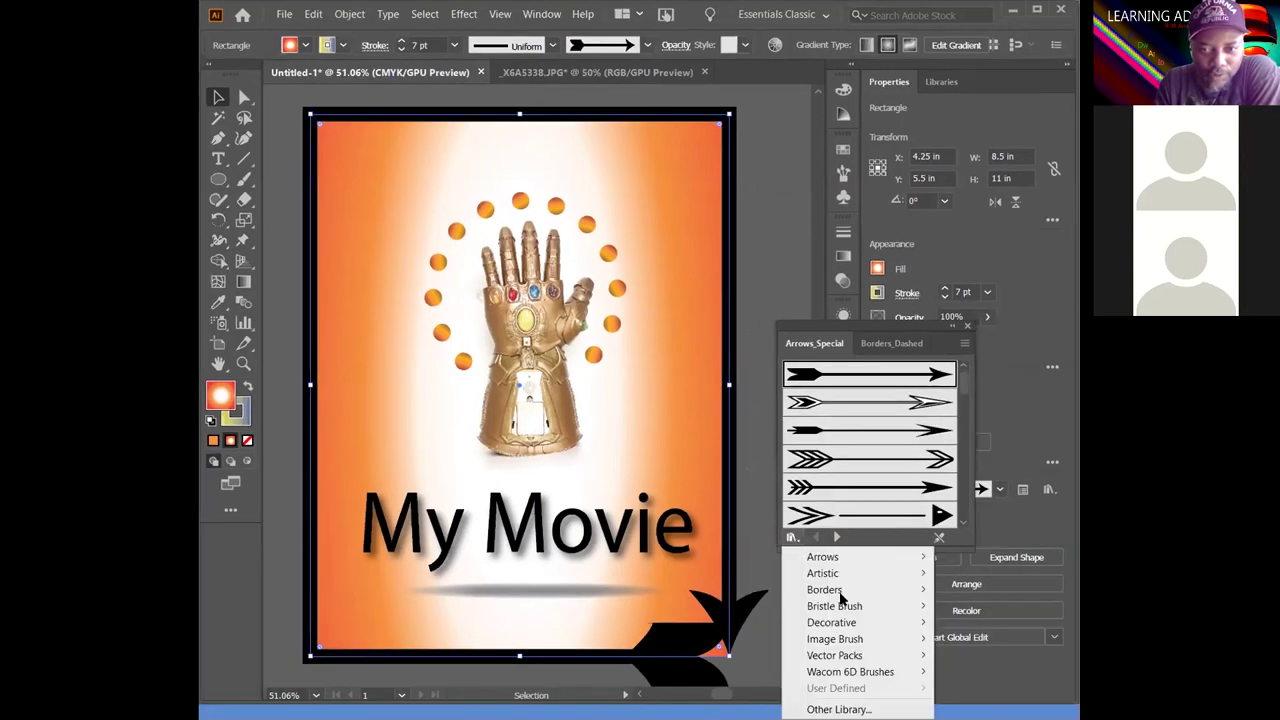
mouse_move(840, 592)
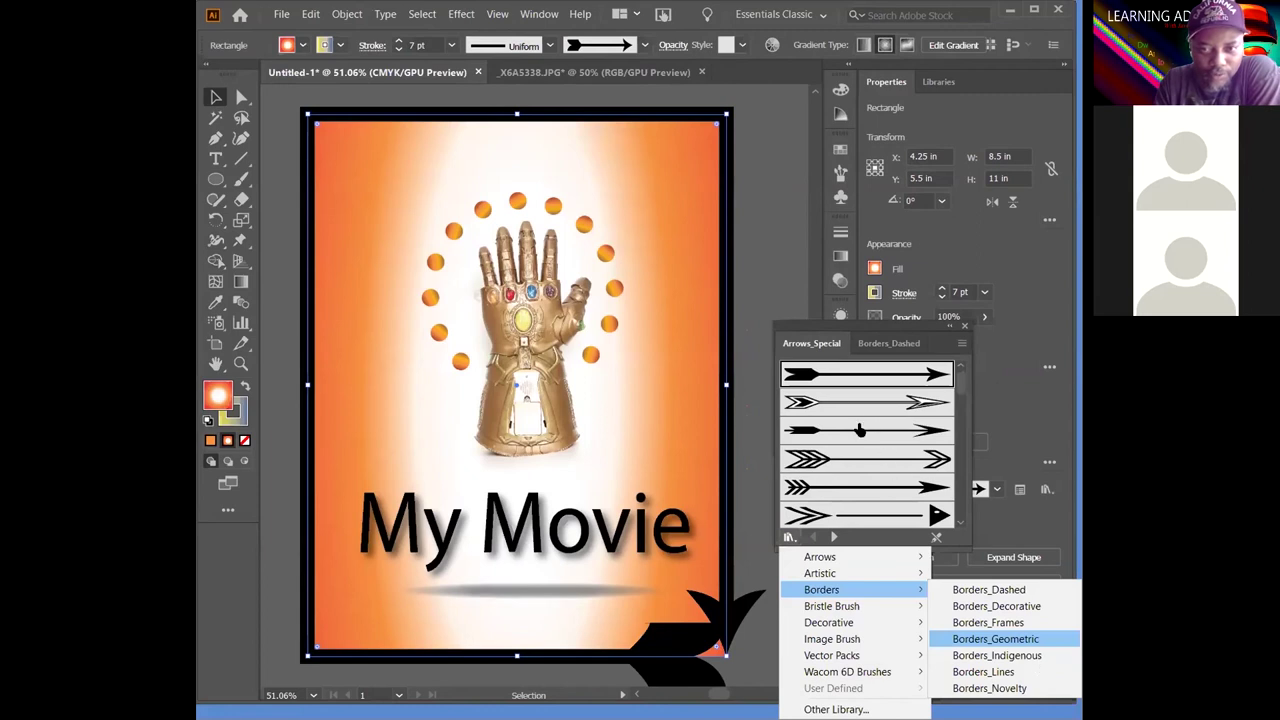
click(996, 655)
click(866, 440)
click(396, 50)
click(396, 50)
click(396, 50)
click(396, 50)
click(395, 42)
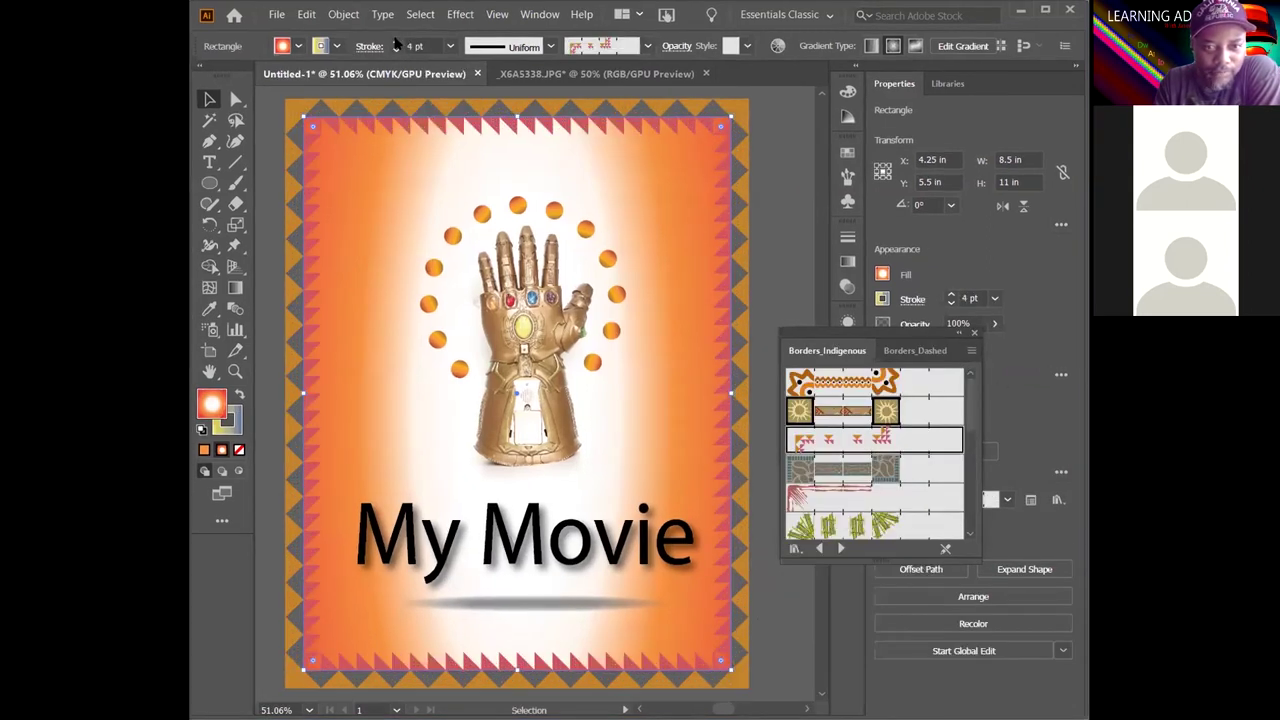
Try deleting the background rectangle and undo the deletion
click(780, 232)
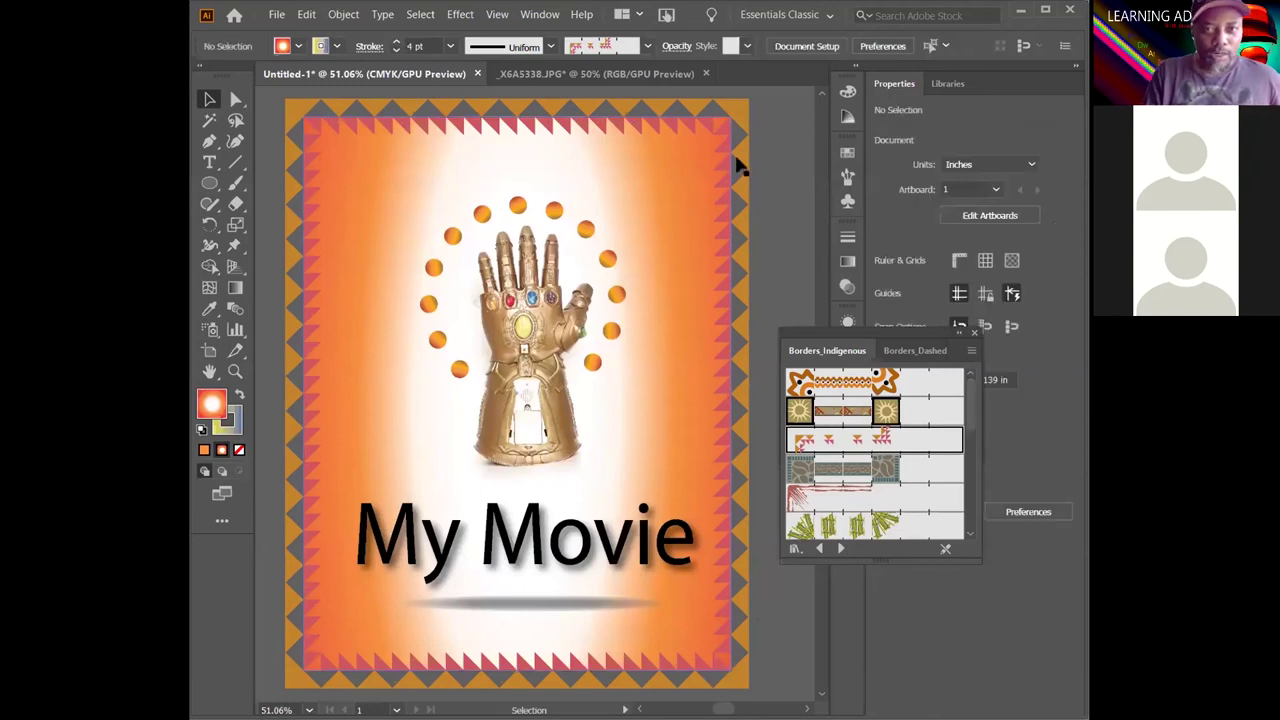
click(714, 188)
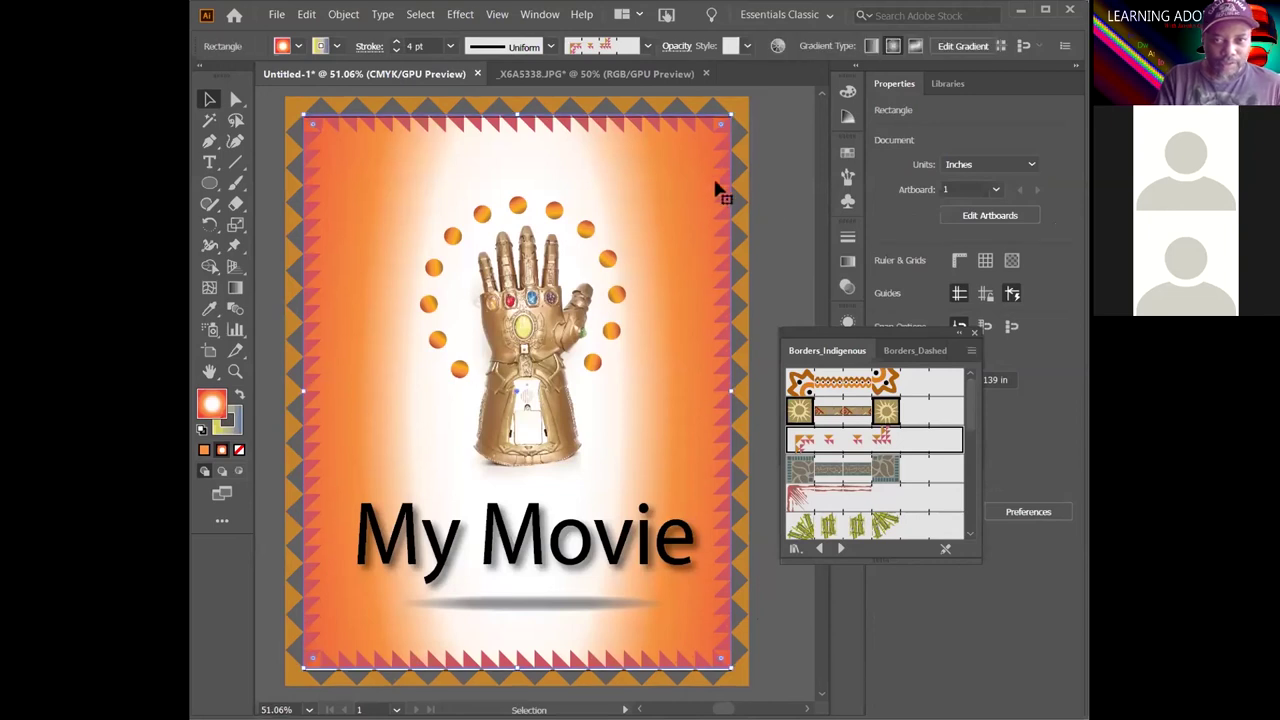
key(ctrl+z)
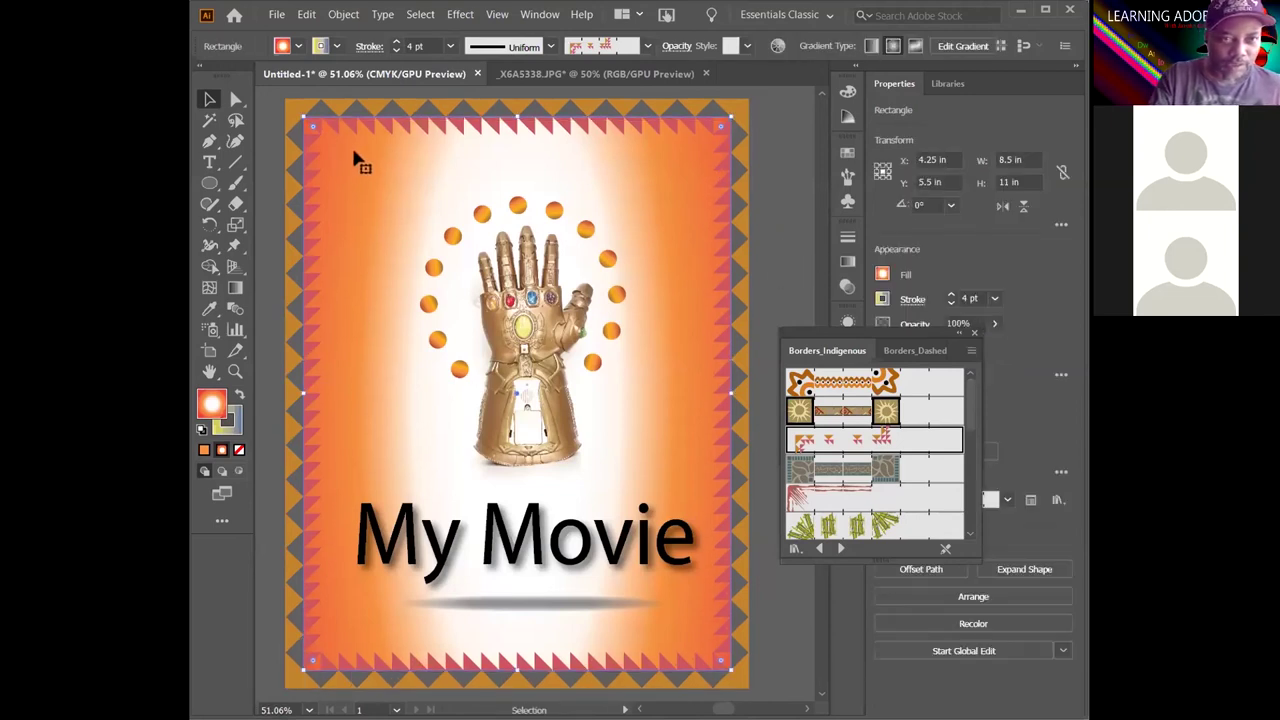
key(Delete)
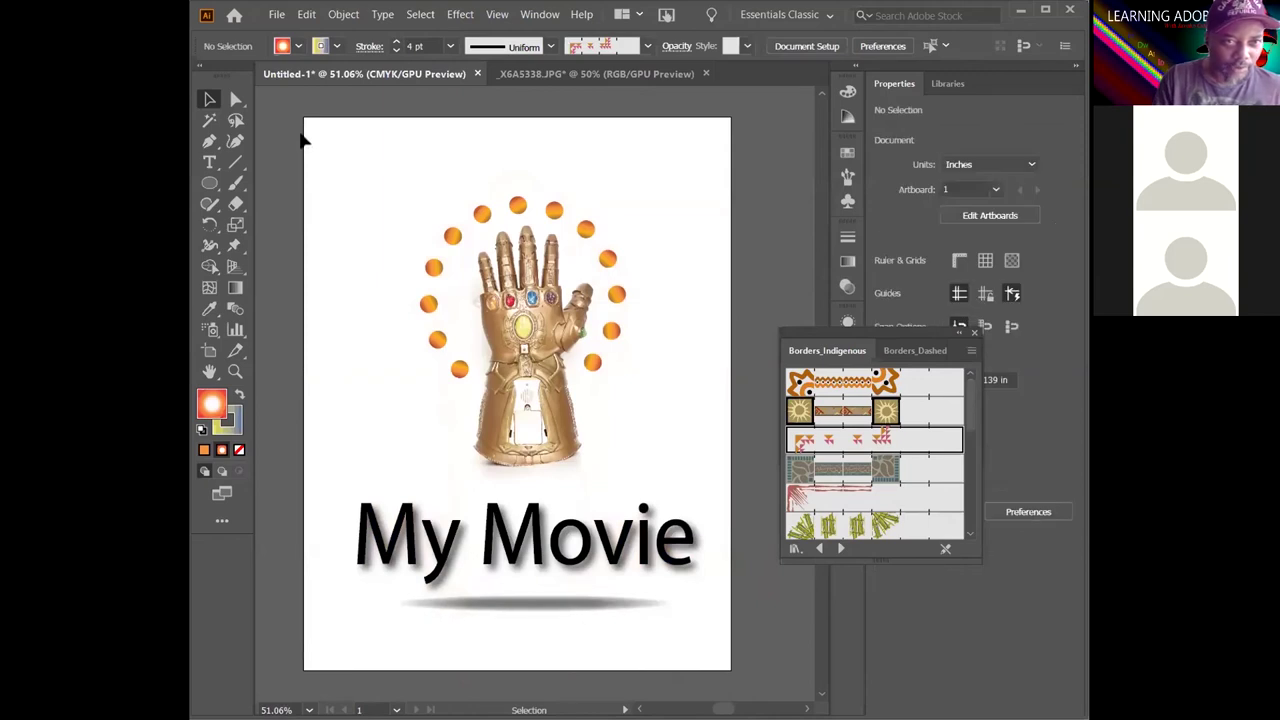
key(a)
key(ctrl+z)
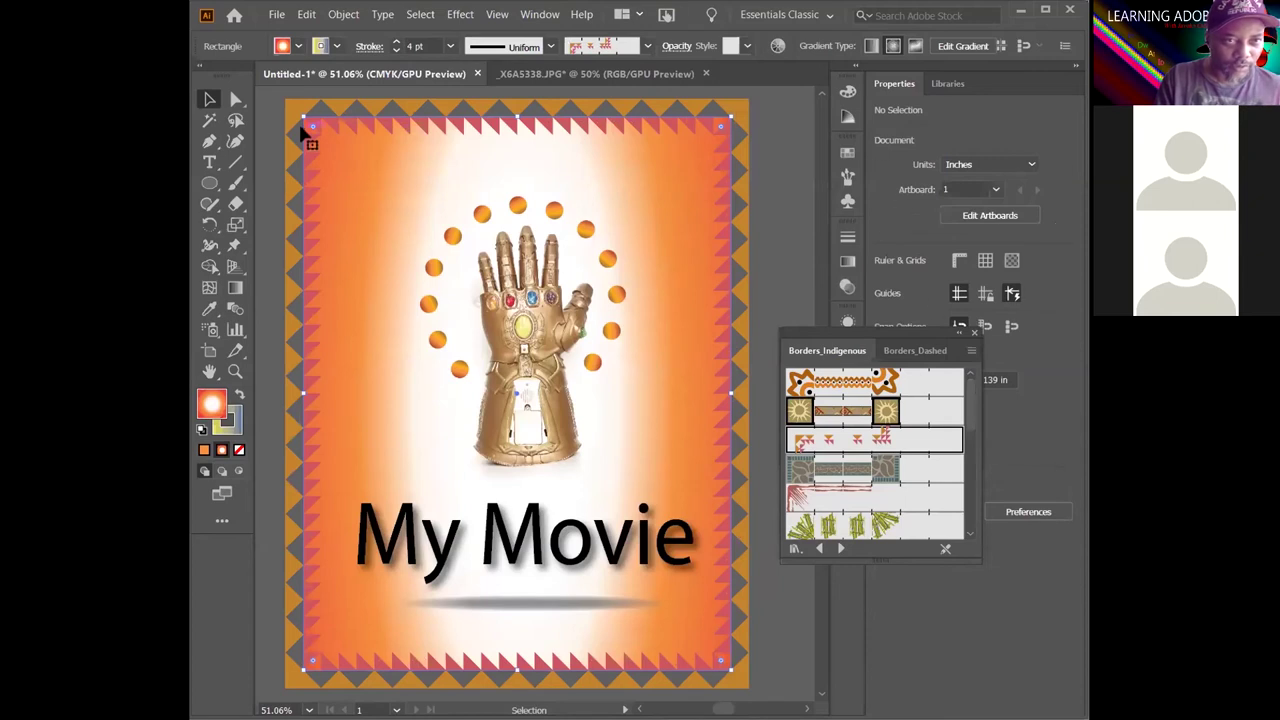
Try shrinking the background rectangle to about 7.97 by 10.19 in to bring its border inward, and undo the resizing
drag(305, 117, 319, 149)
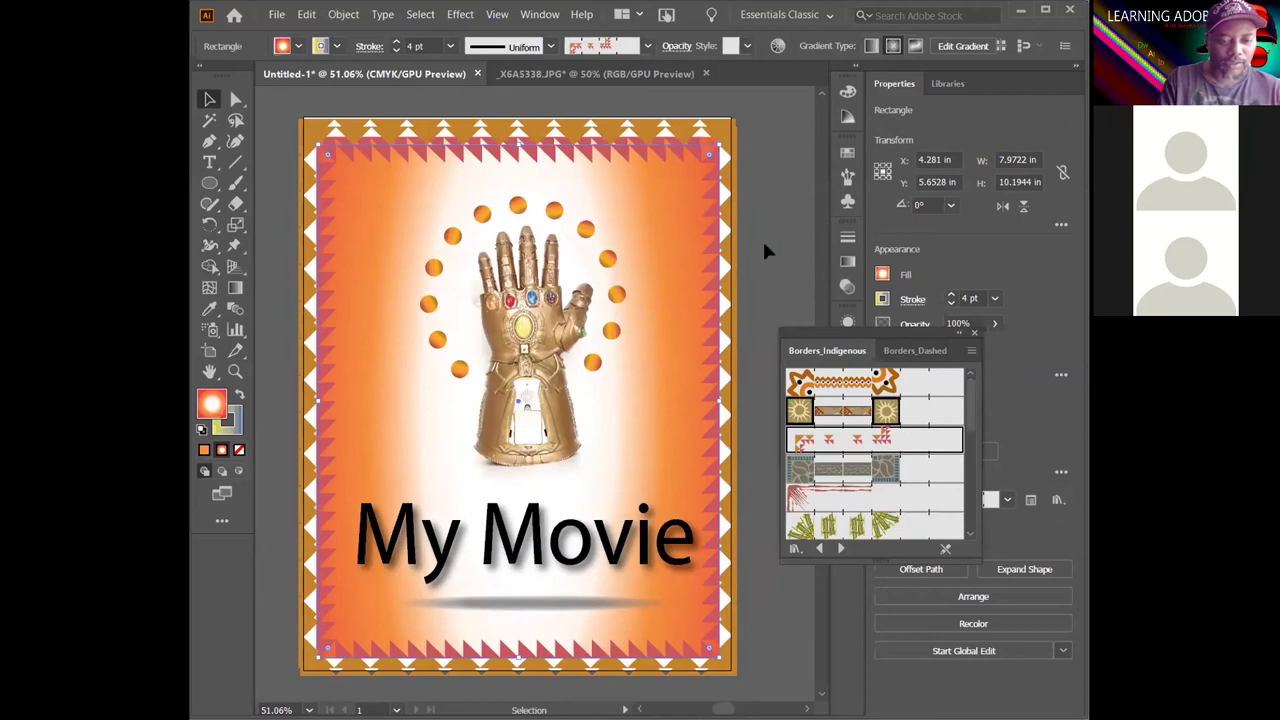
key(ctrl+z)
key(ctrl+z)
key(ctrl+z)
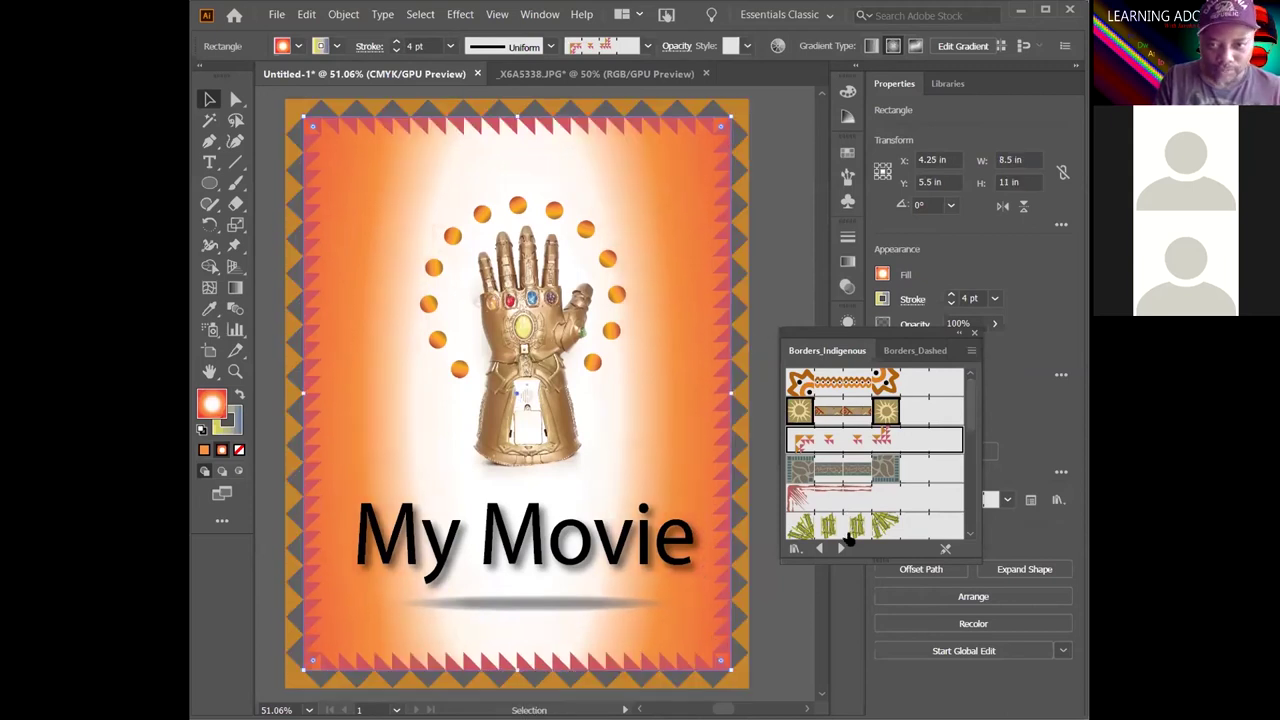
Show the full stroke options and give the background rectangle's stroke a round cap and a round join corner
click(960, 333)
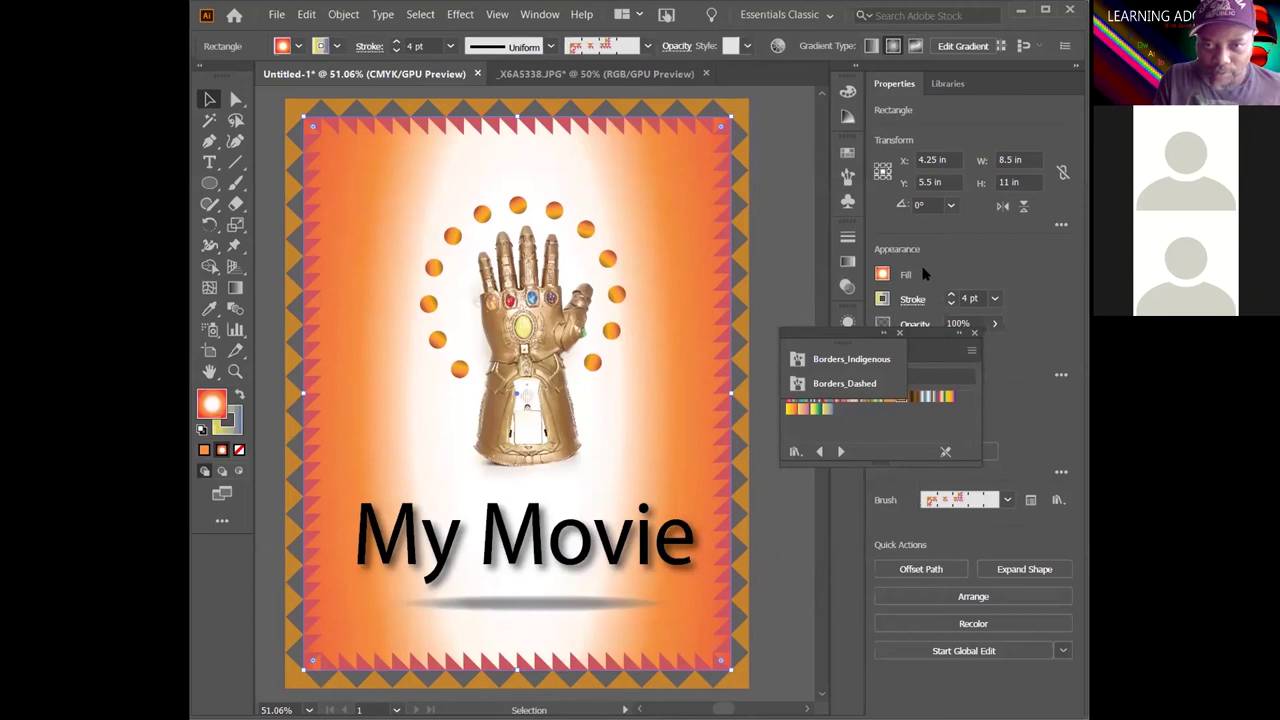
click(849, 238)
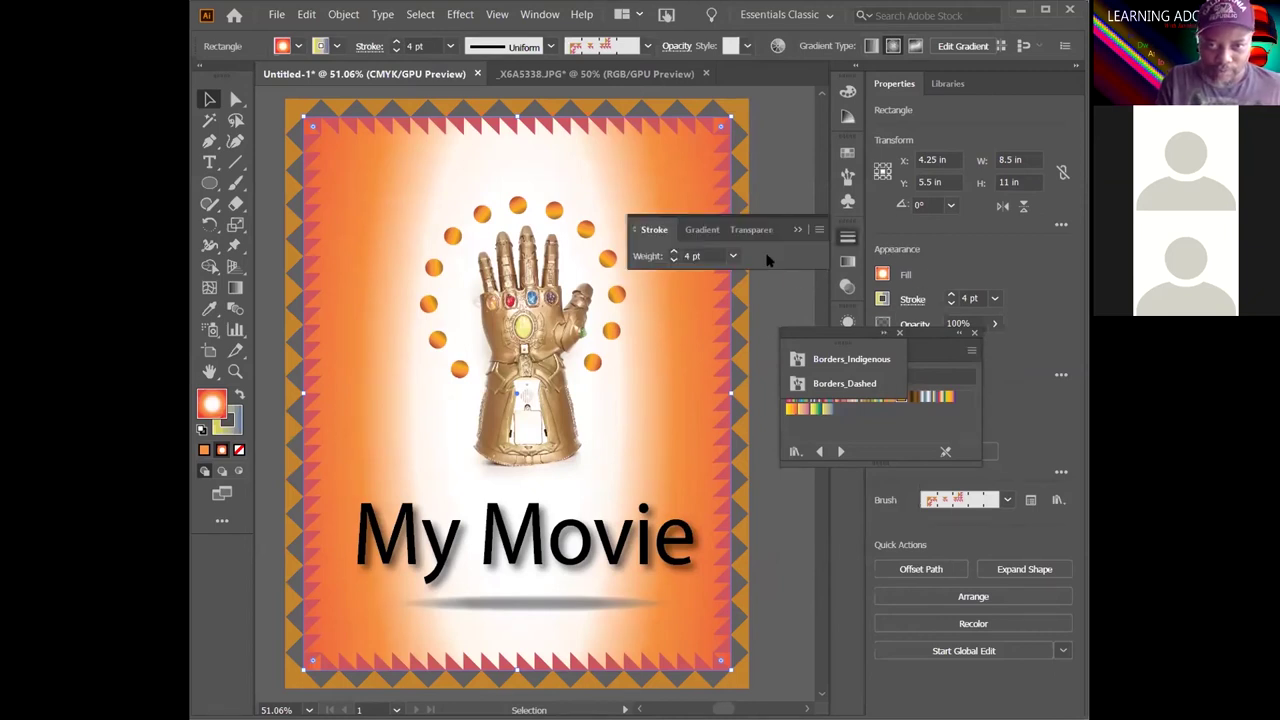
click(815, 230)
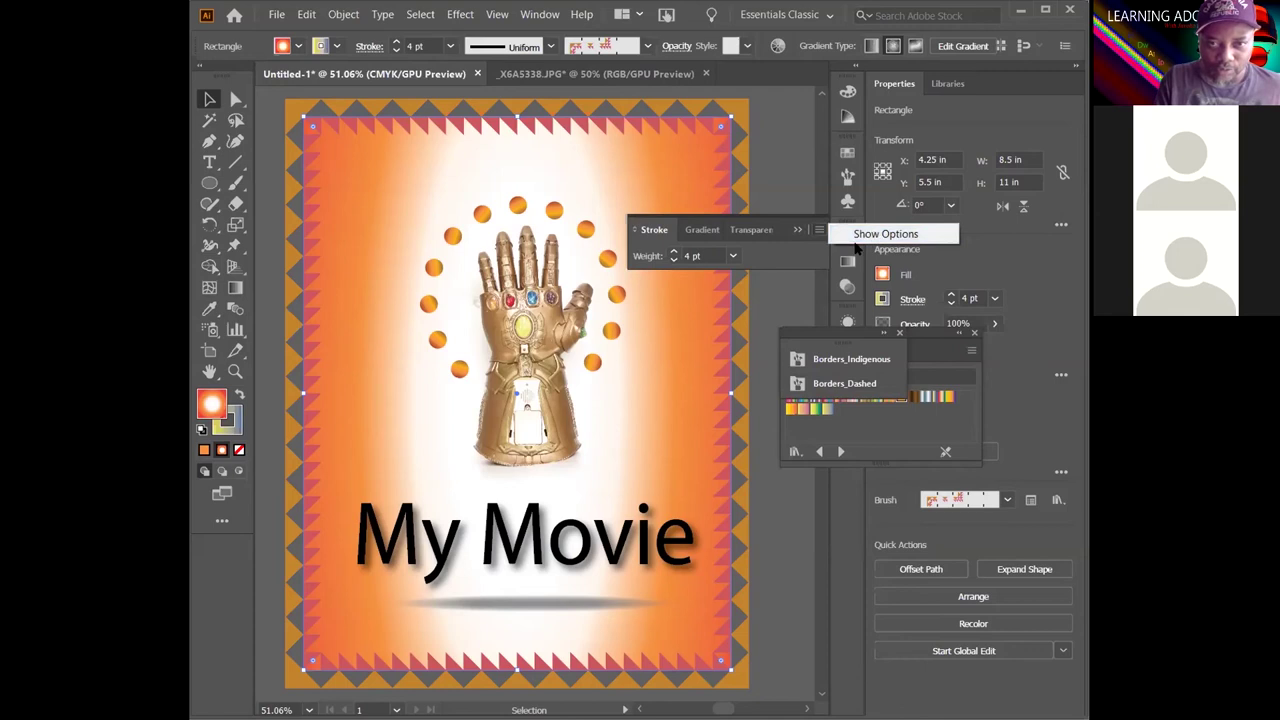
click(870, 240)
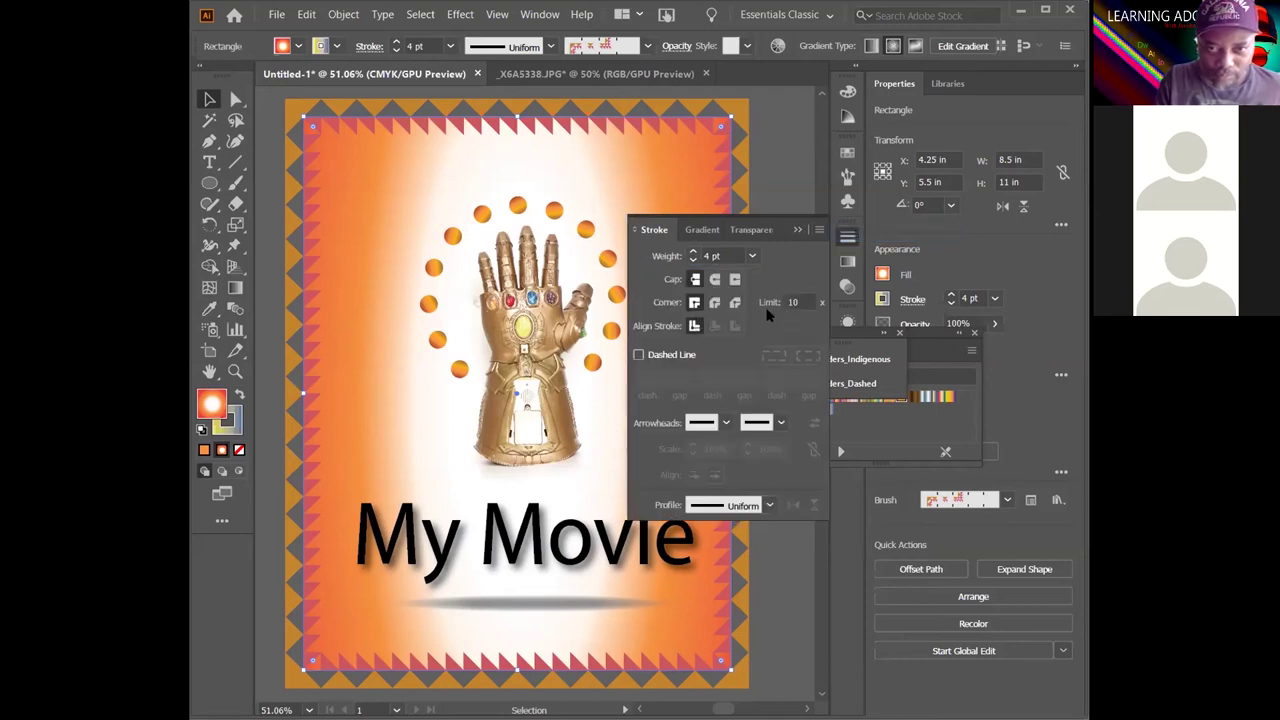
click(714, 280)
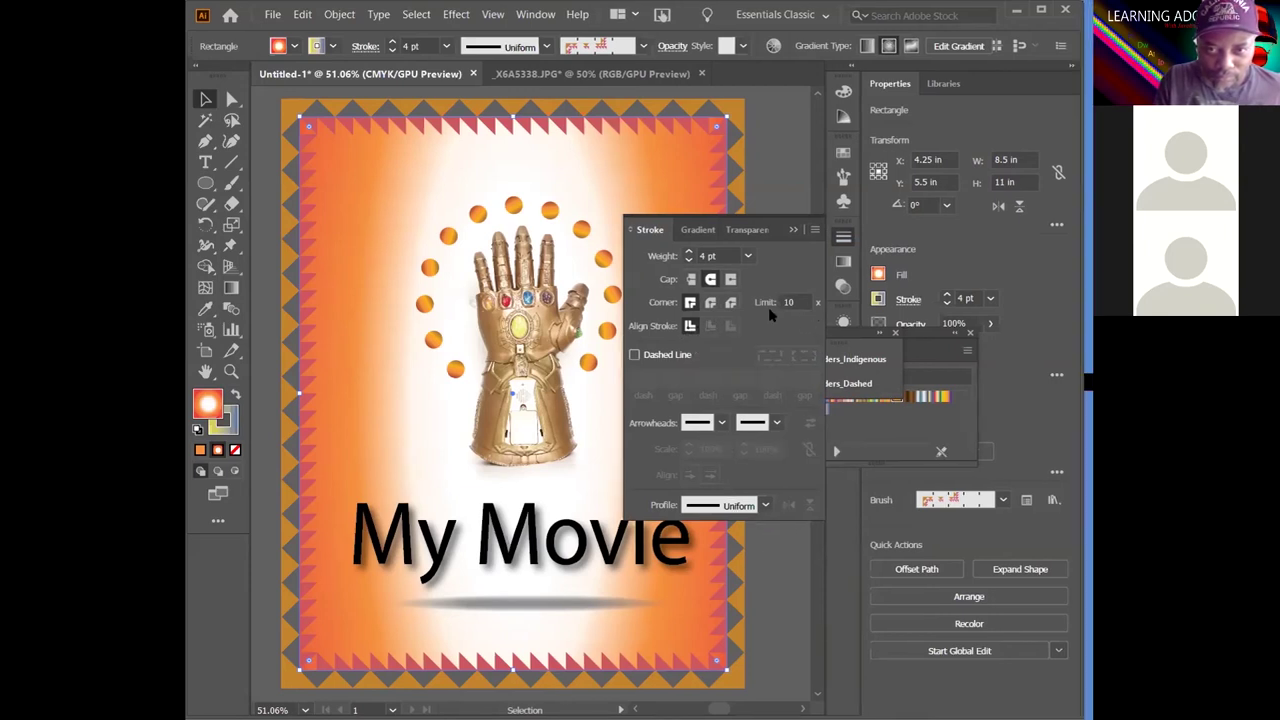
click(714, 304)
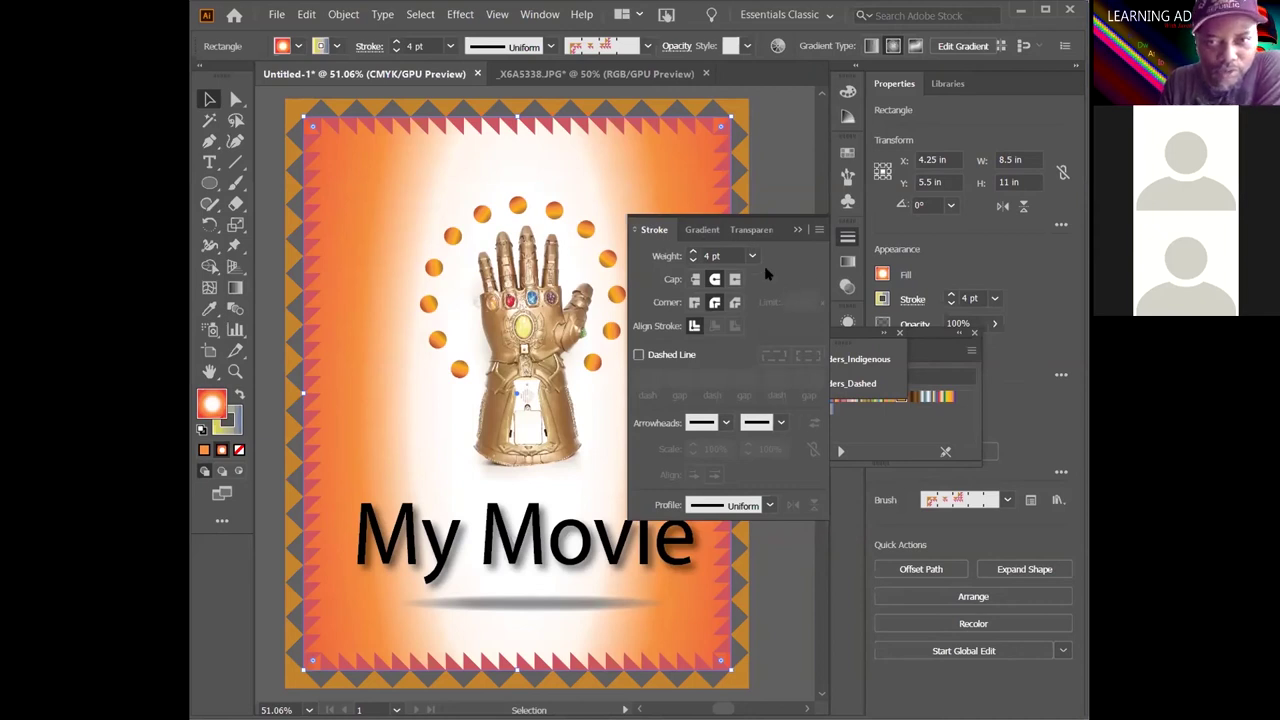
Hide the stroke options and the collapsed border brush libraries
click(796, 229)
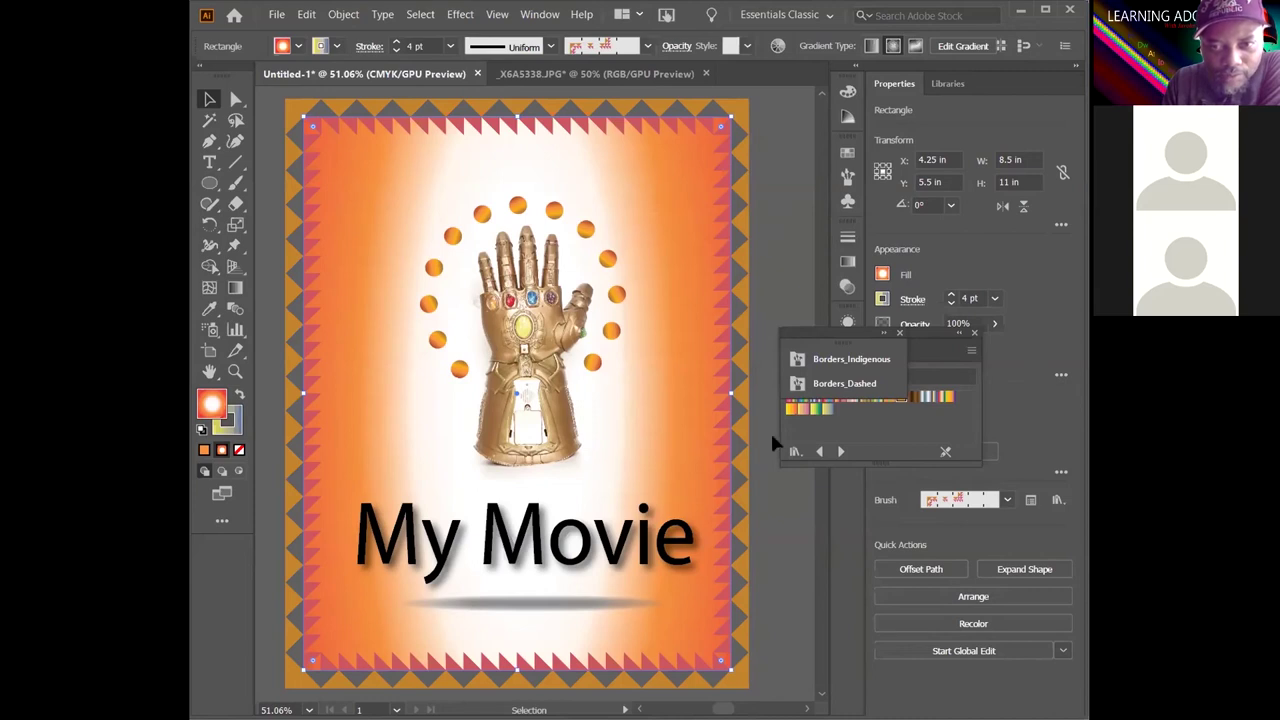
click(876, 432)
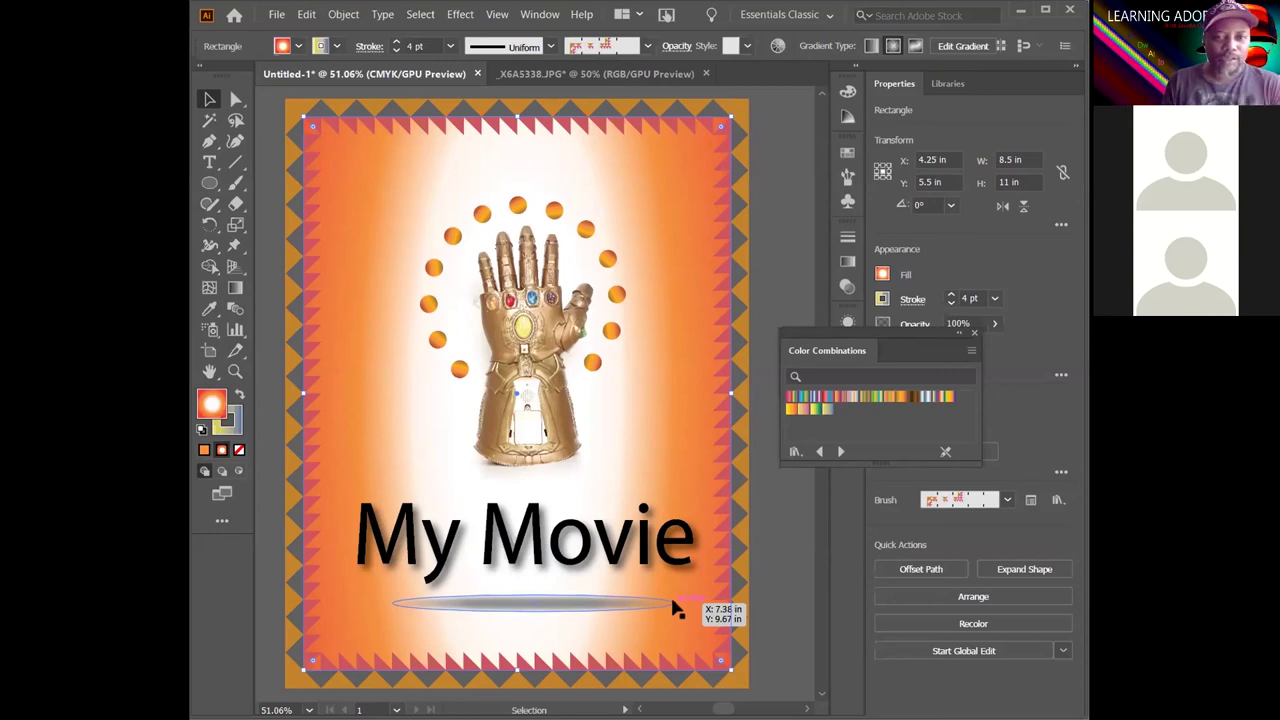
drag(673, 607, 675, 607)
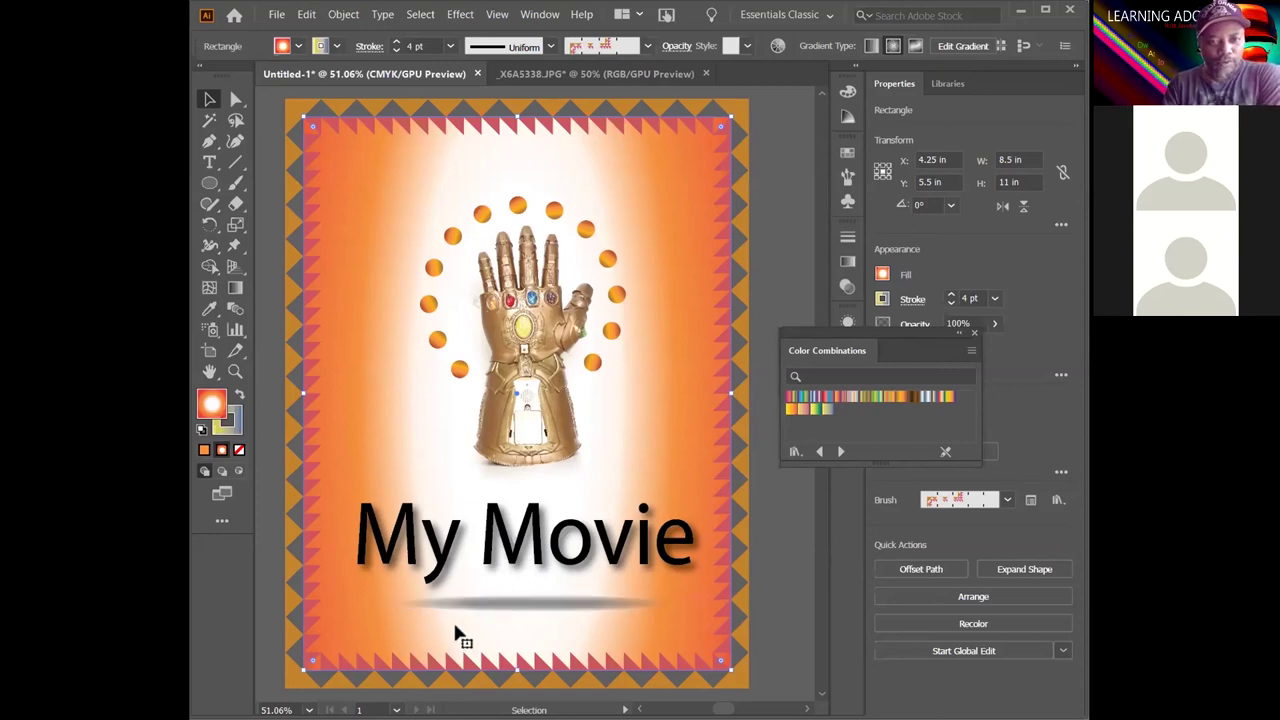
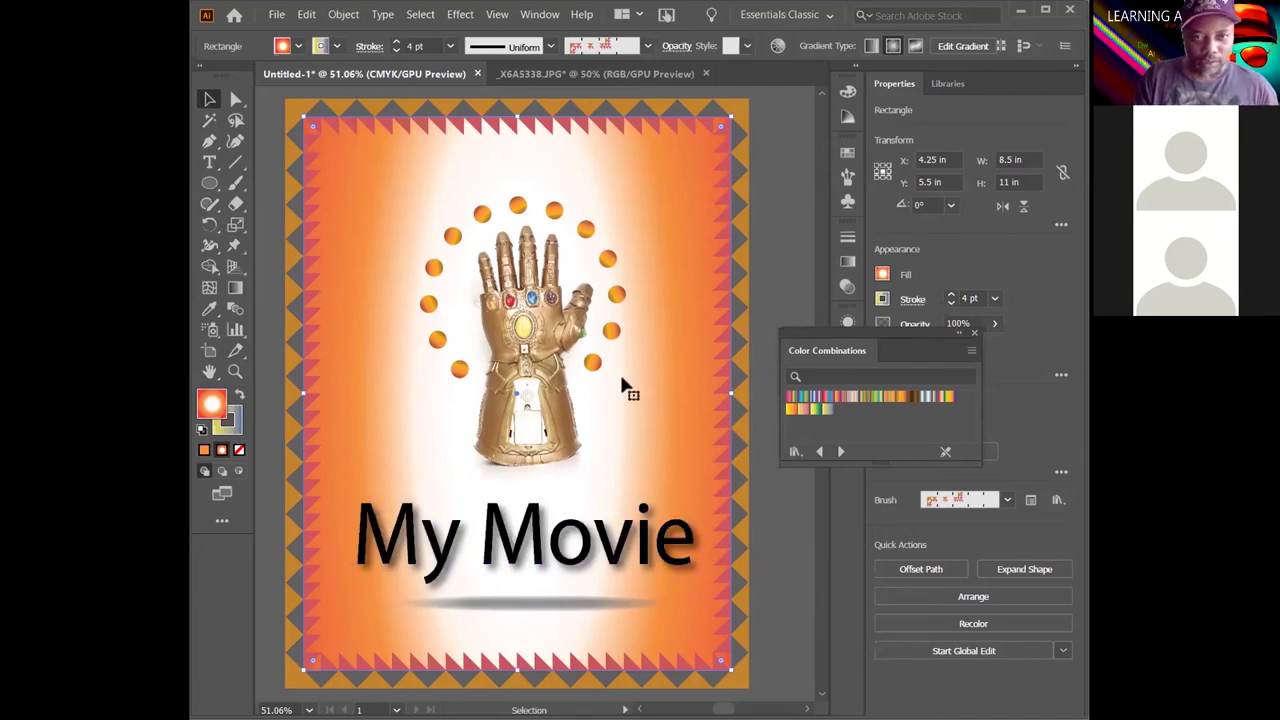
Close the _X6A5338.JPG document without saving its changes
click(563, 76)
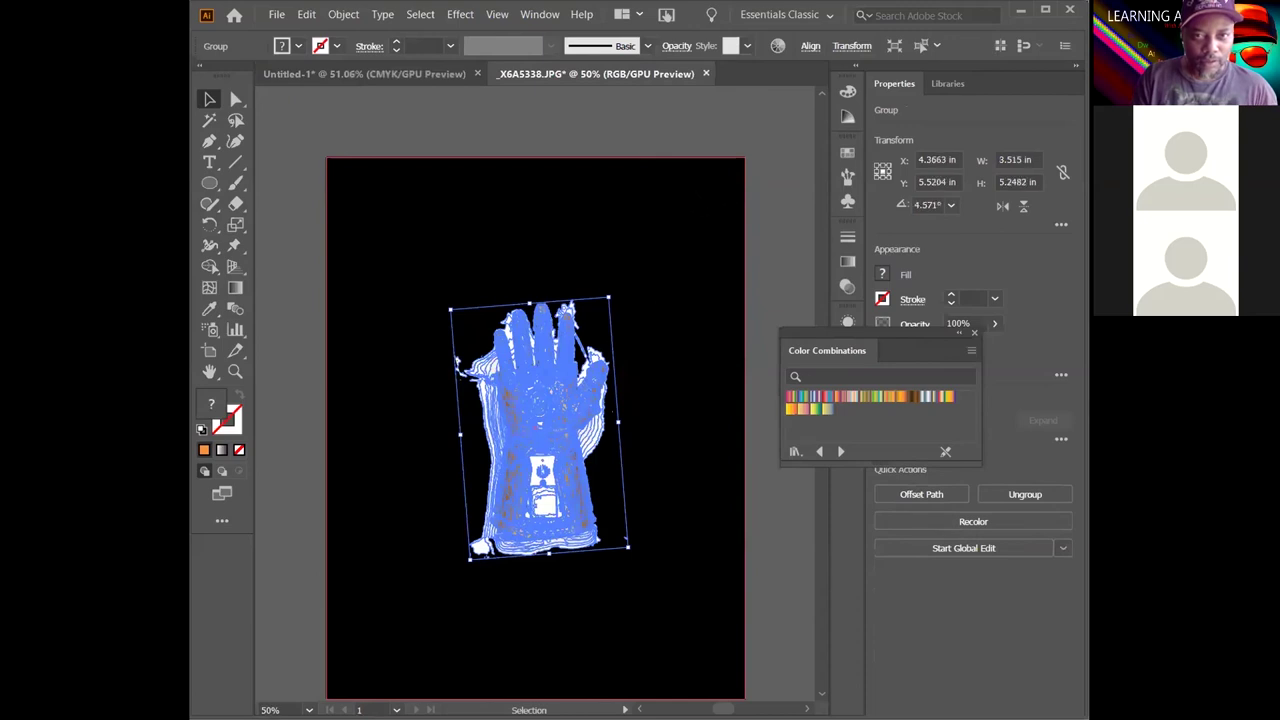
click(705, 74)
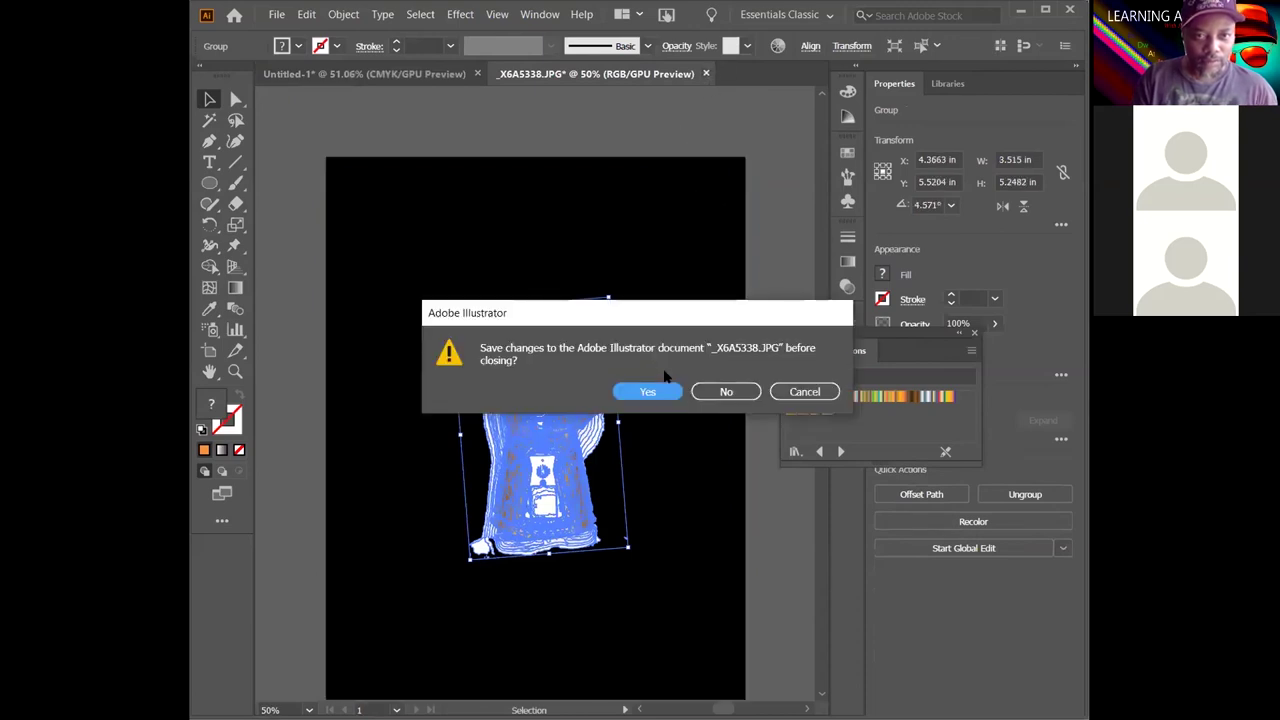
click(726, 391)
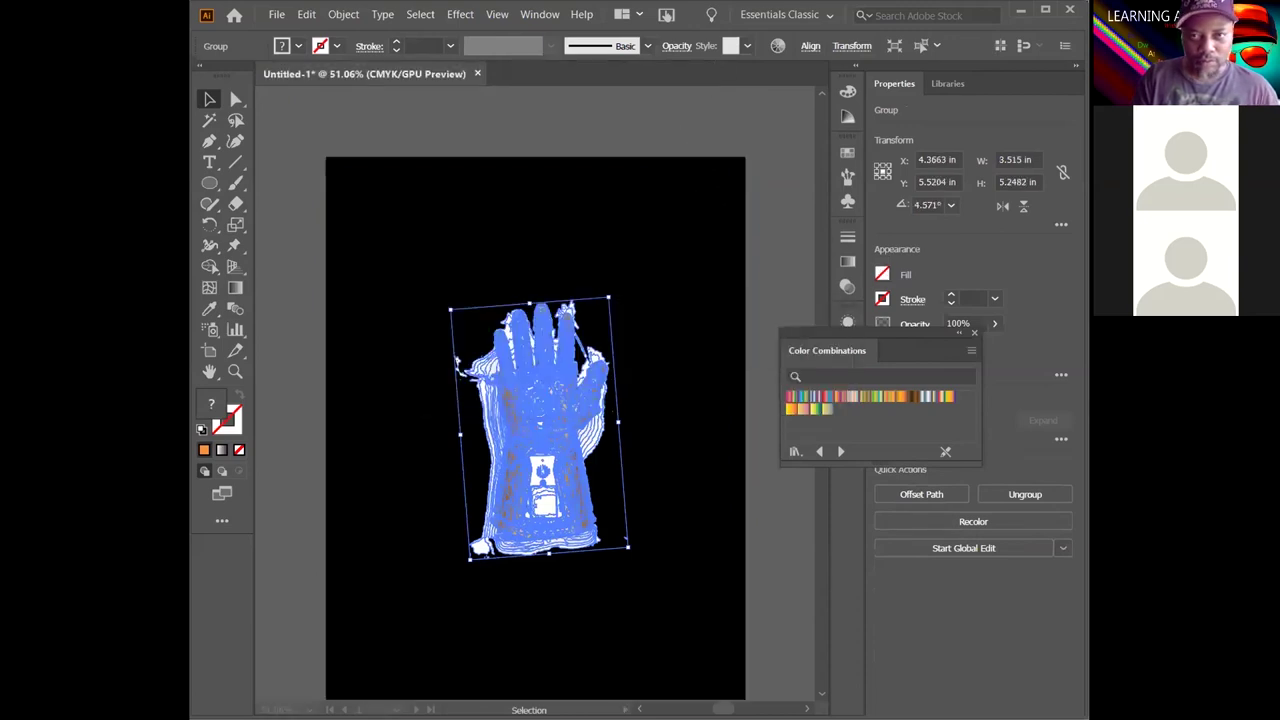
Open the brad-pitt-ad-astra-tokyo-getty image from the Graphic Design folder
click(276, 16)
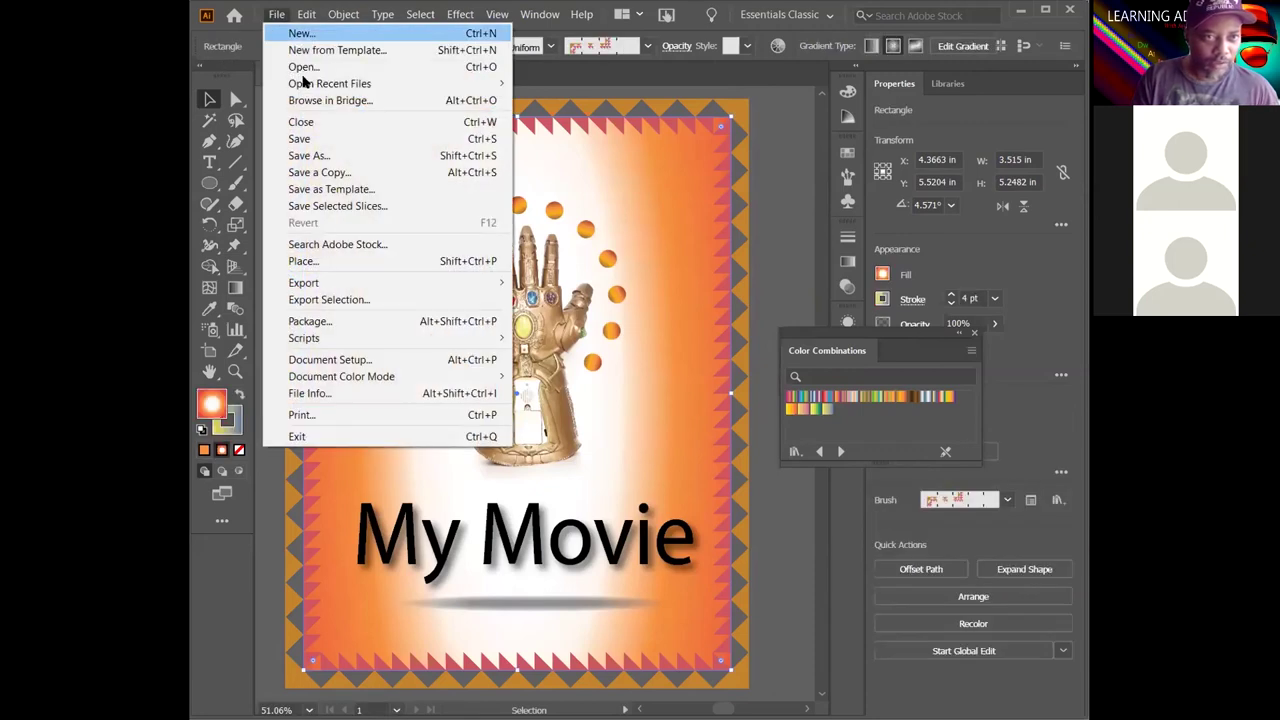
click(316, 67)
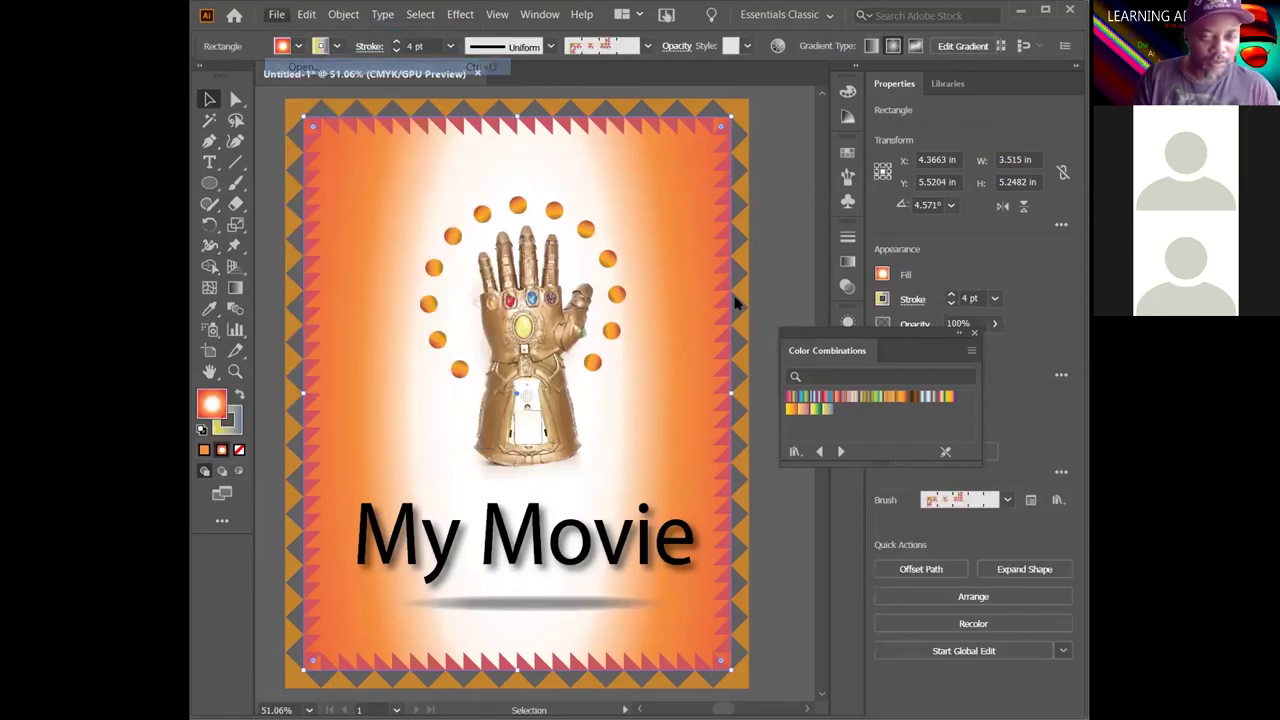
click(760, 255)
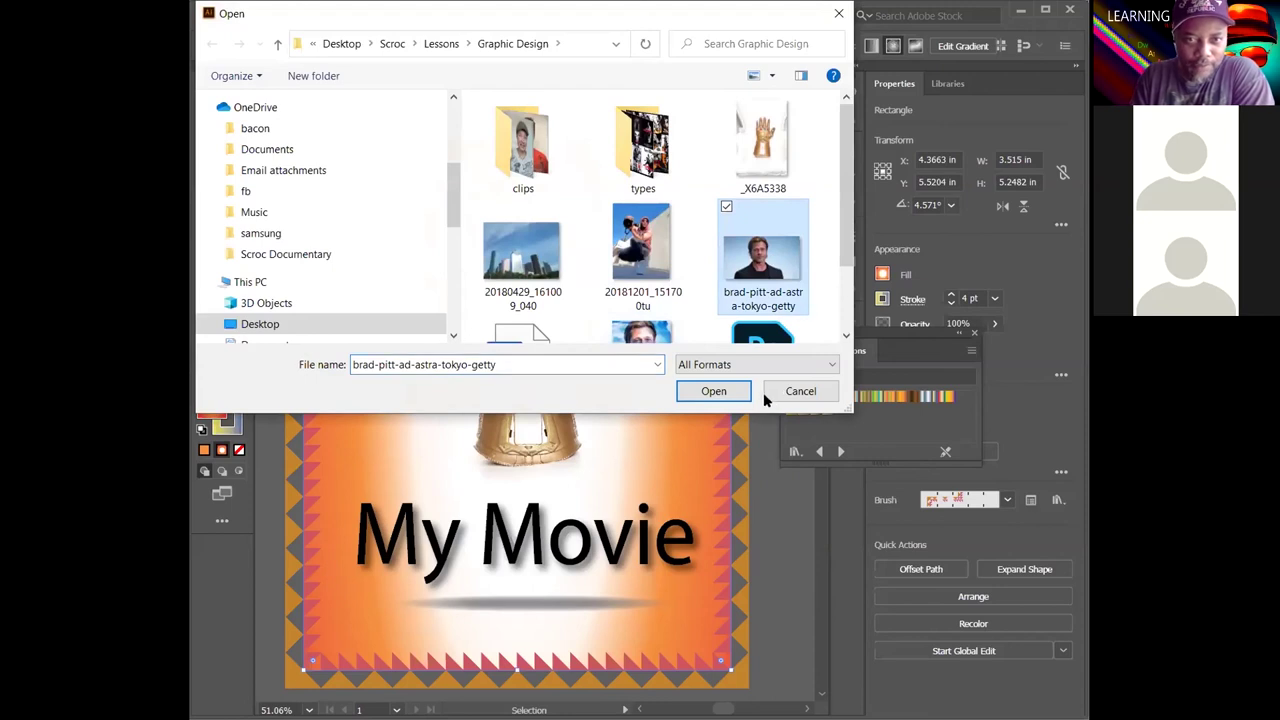
click(741, 391)
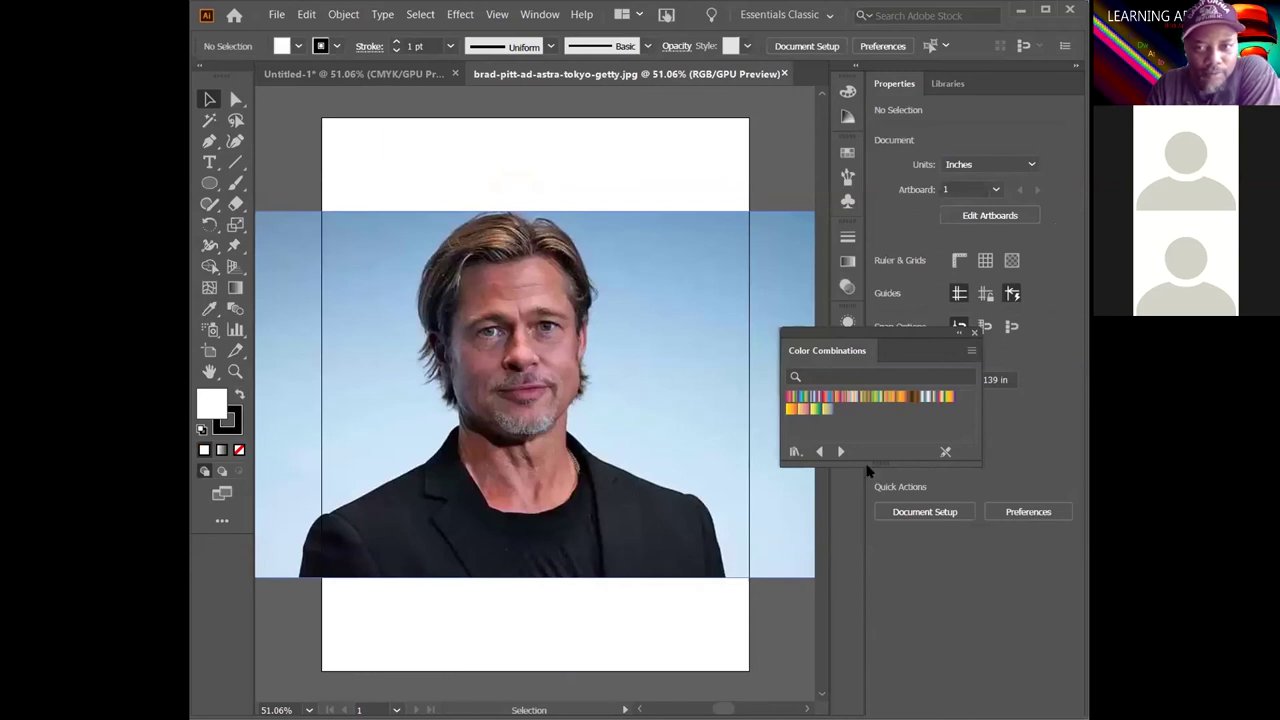
Close the Color Combinations library and the Borders_Indigenous and Borders_Dashed brush libraries
click(973, 334)
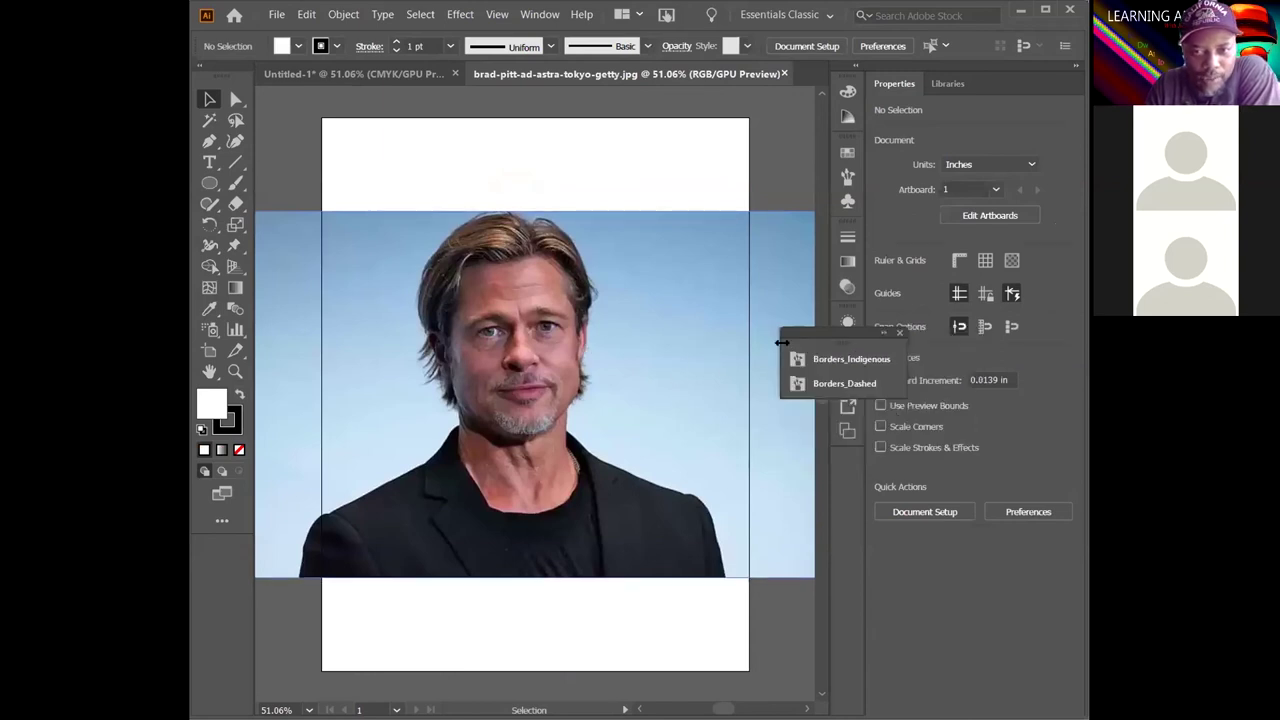
double_click(884, 333)
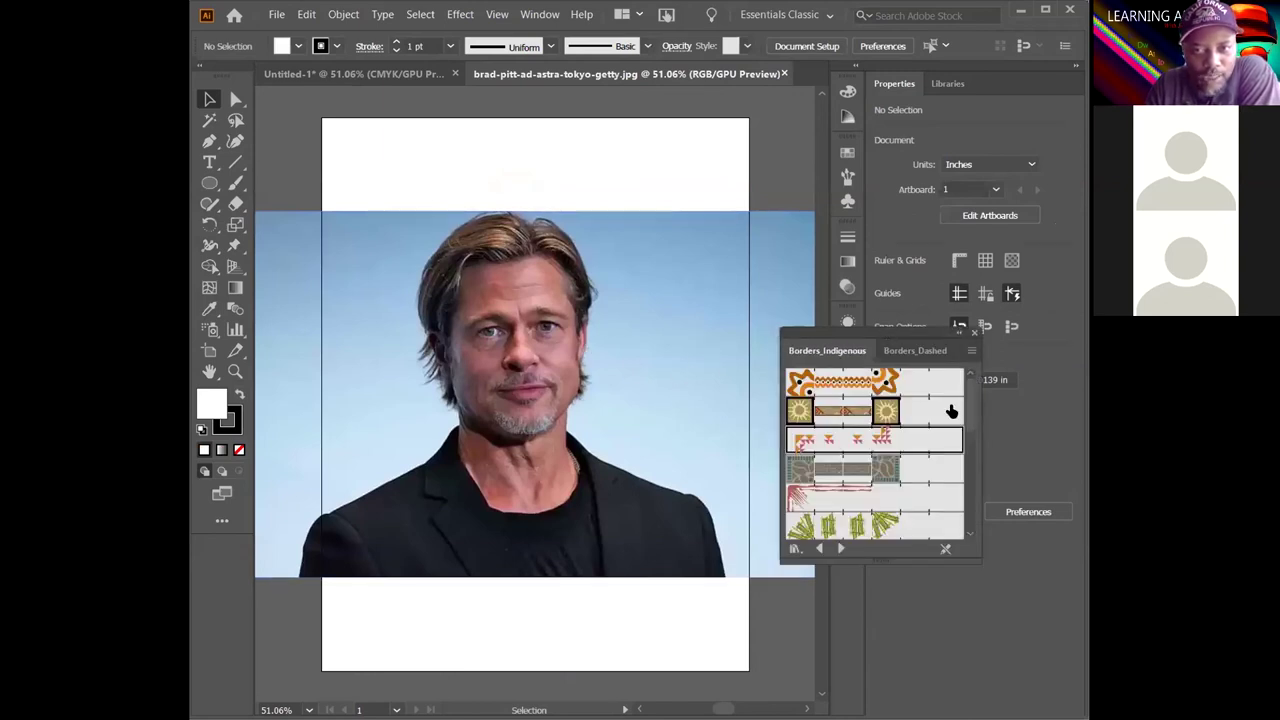
click(973, 334)
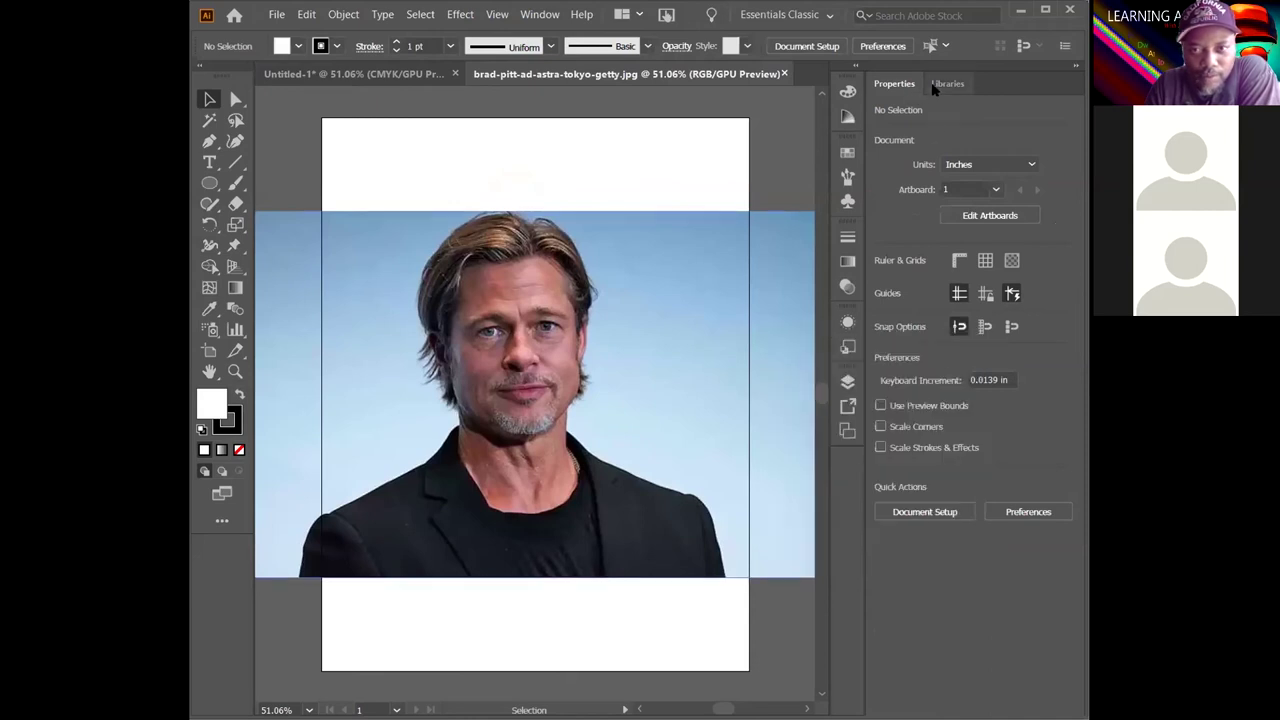
Image-trace the portrait photo with the 6 Colors preset
click(340, 266)
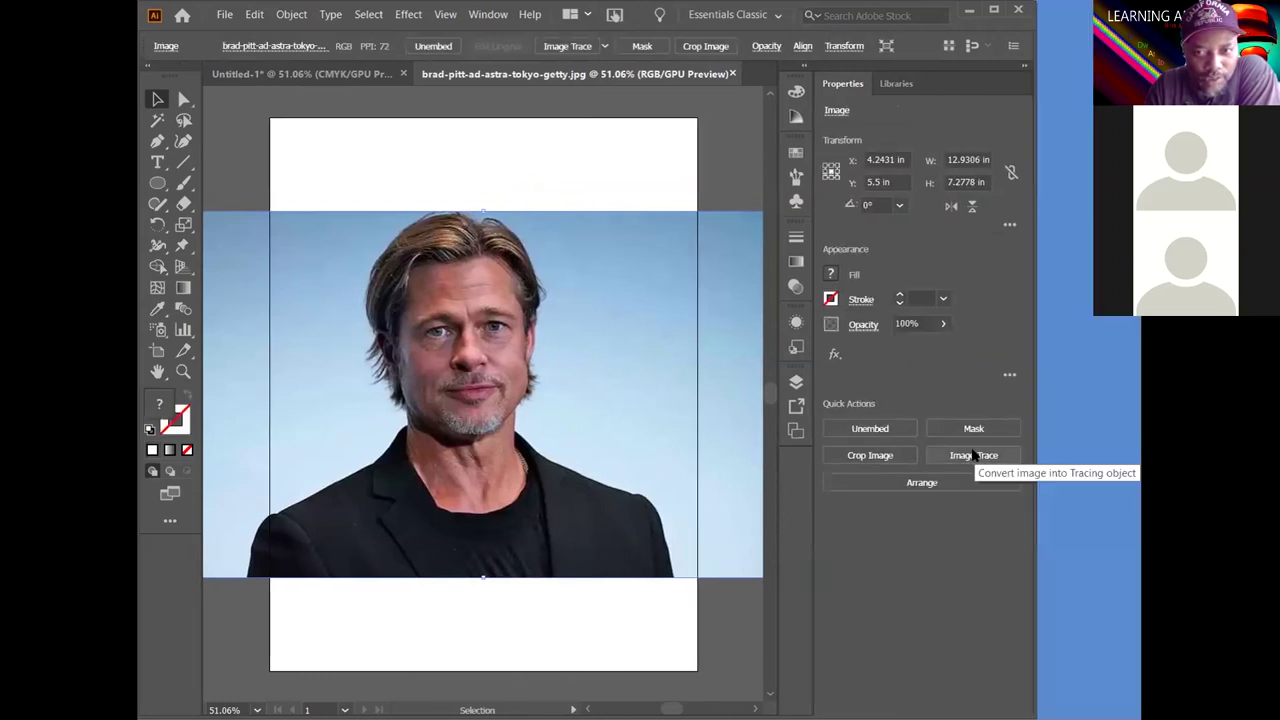
click(1025, 455)
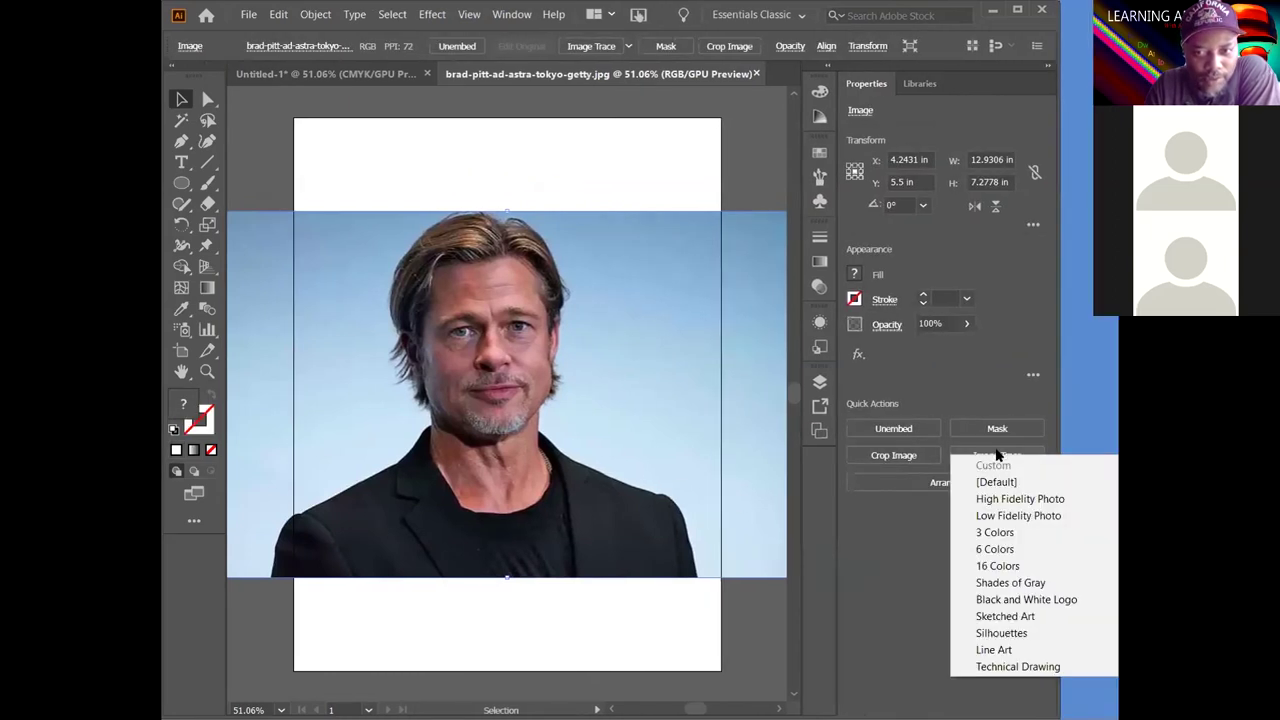
click(1015, 550)
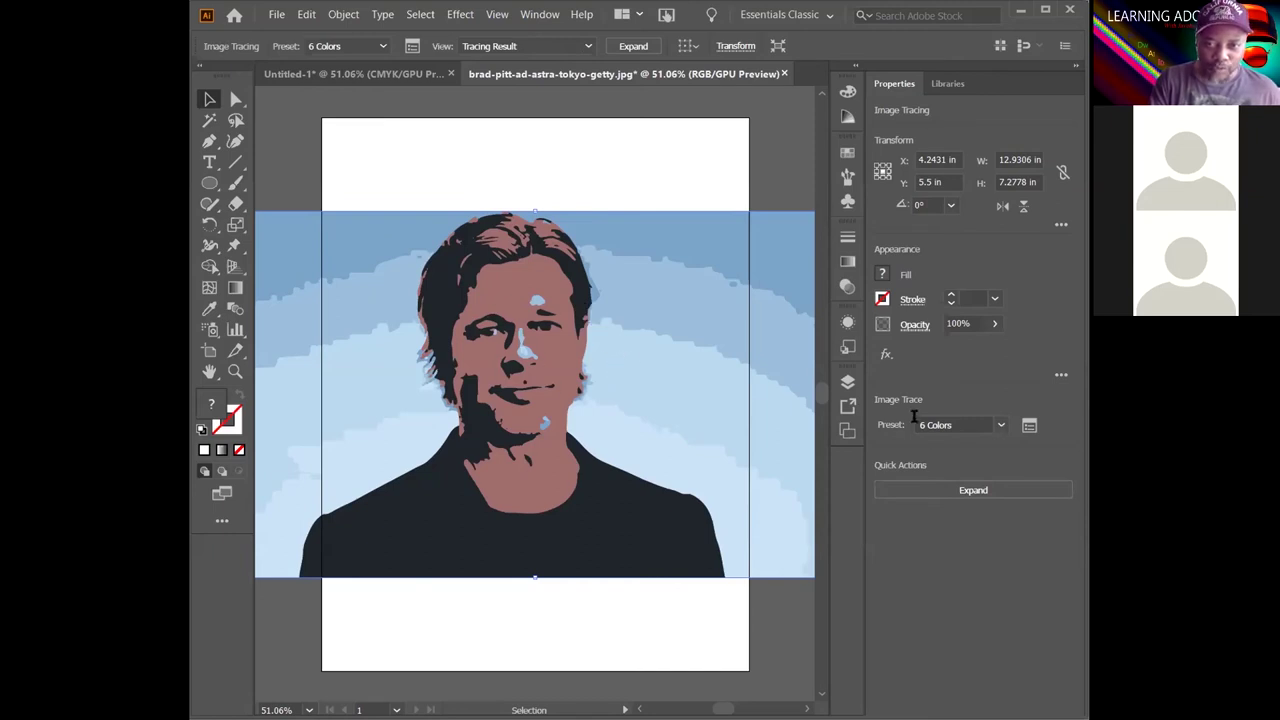
Show the Image Trace settings and set the number of colors to 9
click(1001, 426)
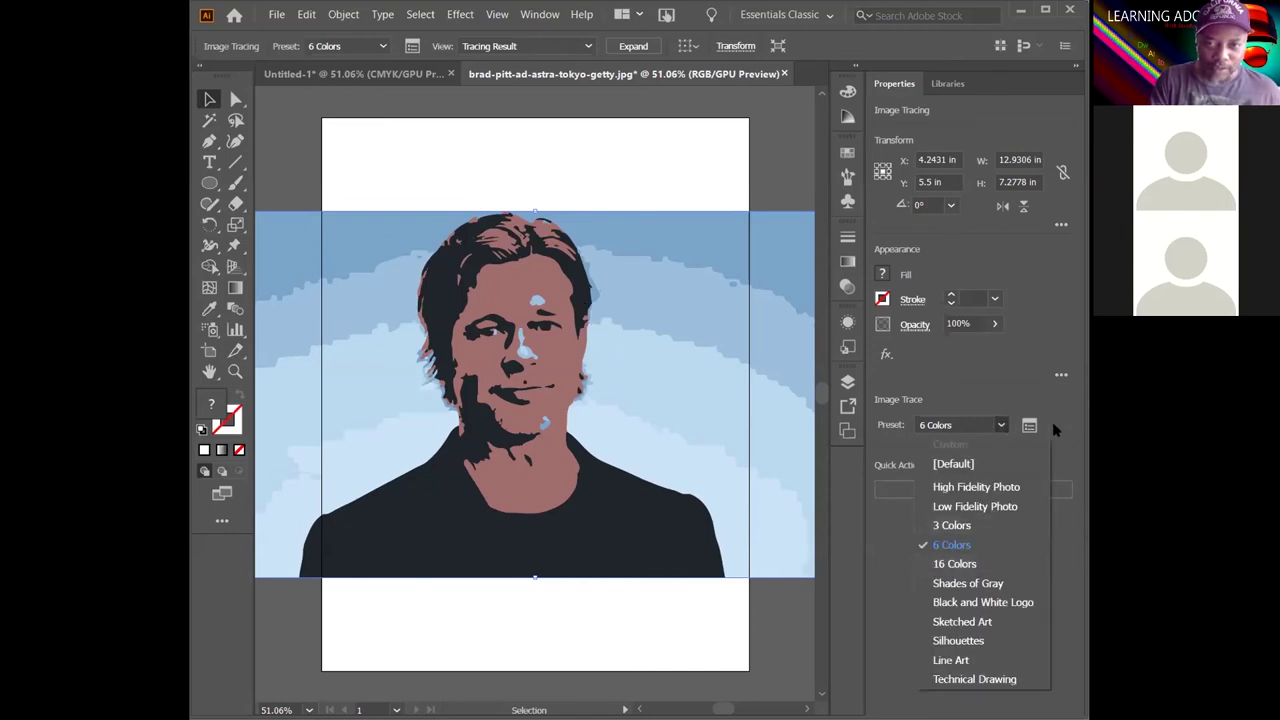
click(1029, 426)
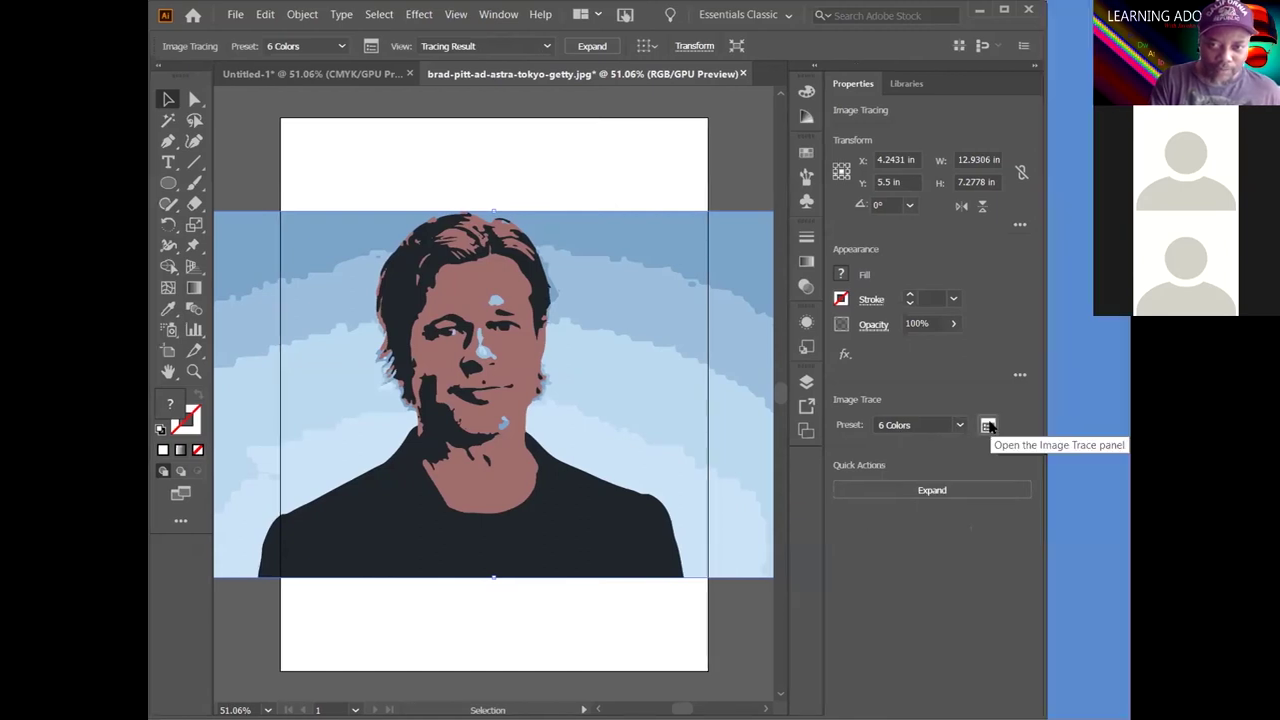
click(988, 426)
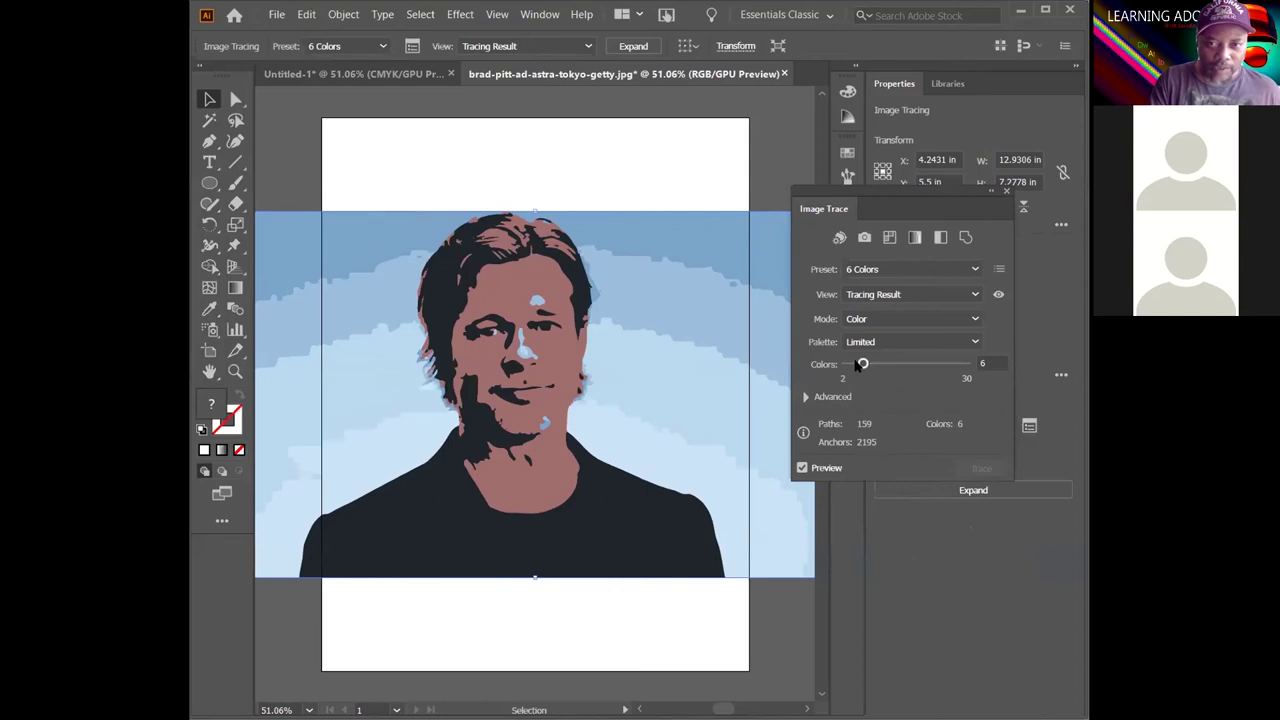
drag(860, 365, 869, 371)
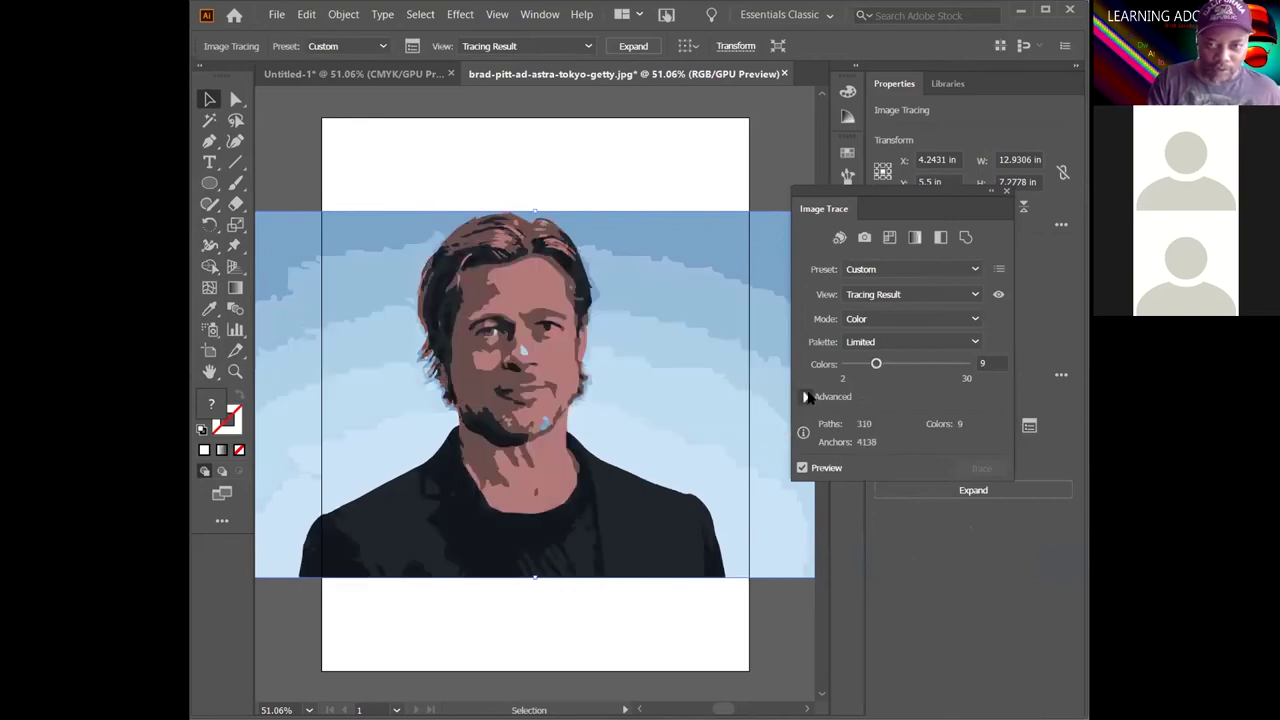
Show the advanced trace options and set Paths to 83% and Corners to 19%
click(805, 397)
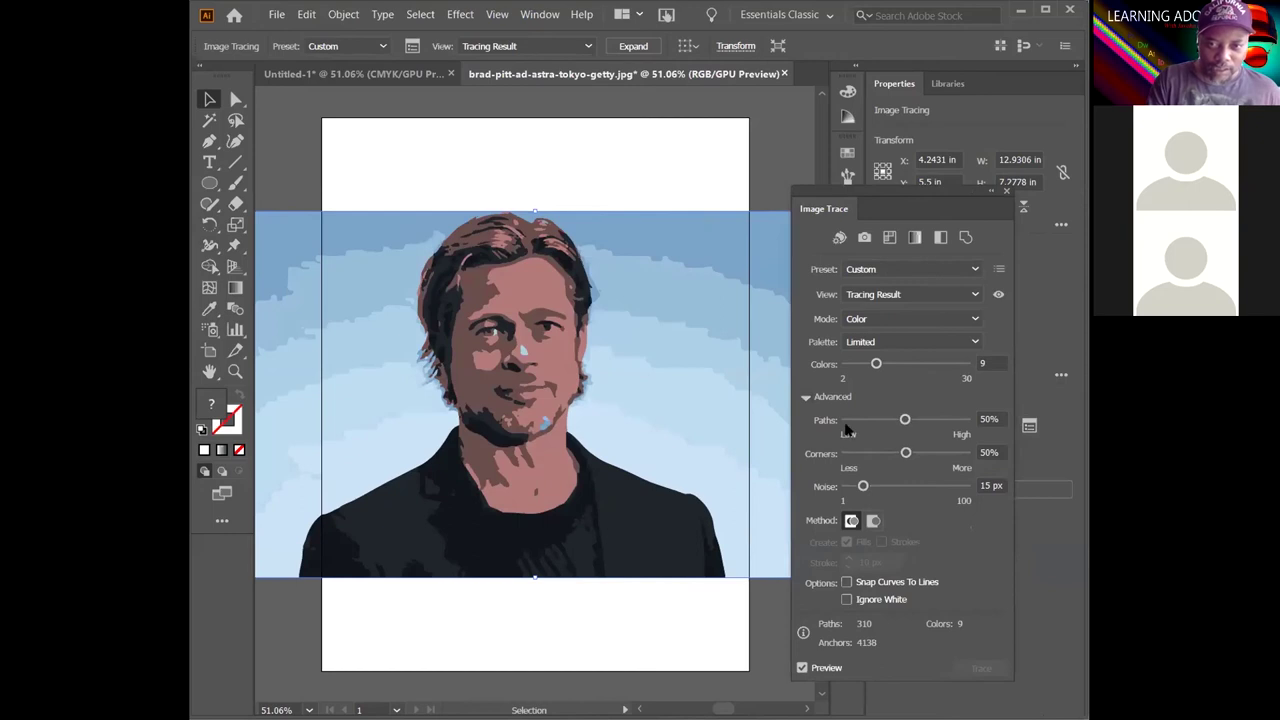
drag(912, 421, 945, 420)
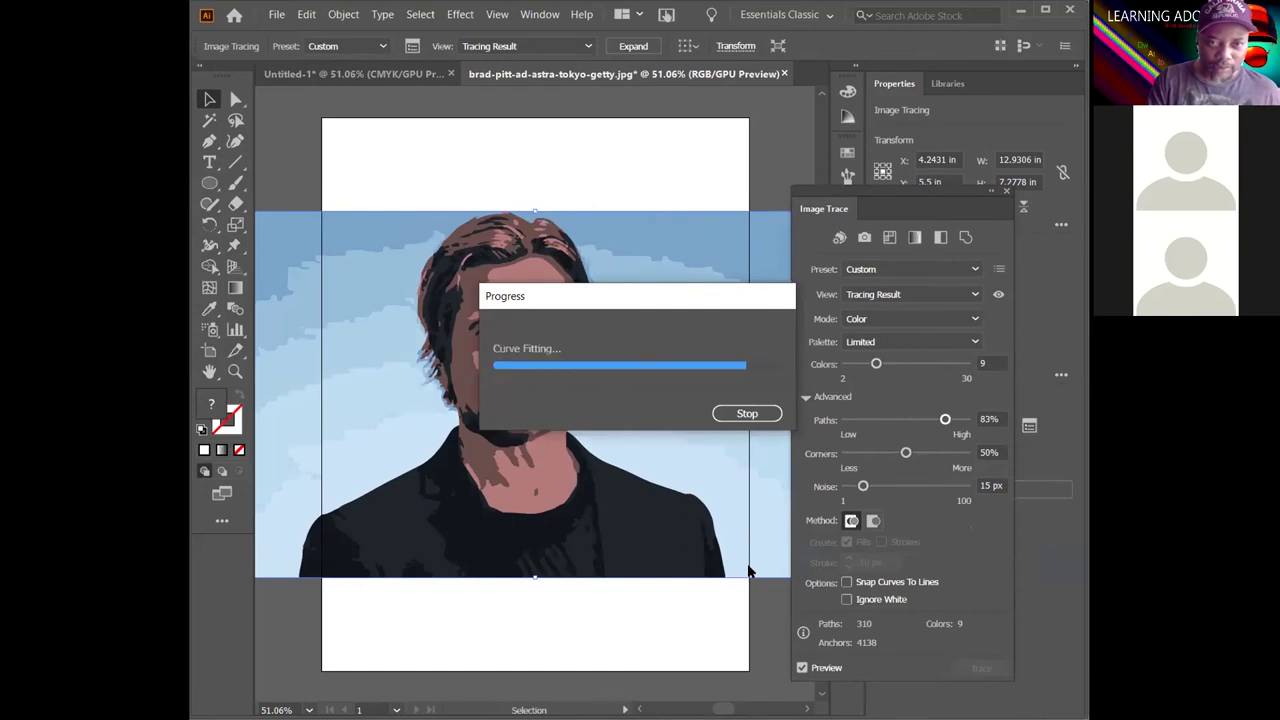
drag(903, 452, 868, 453)
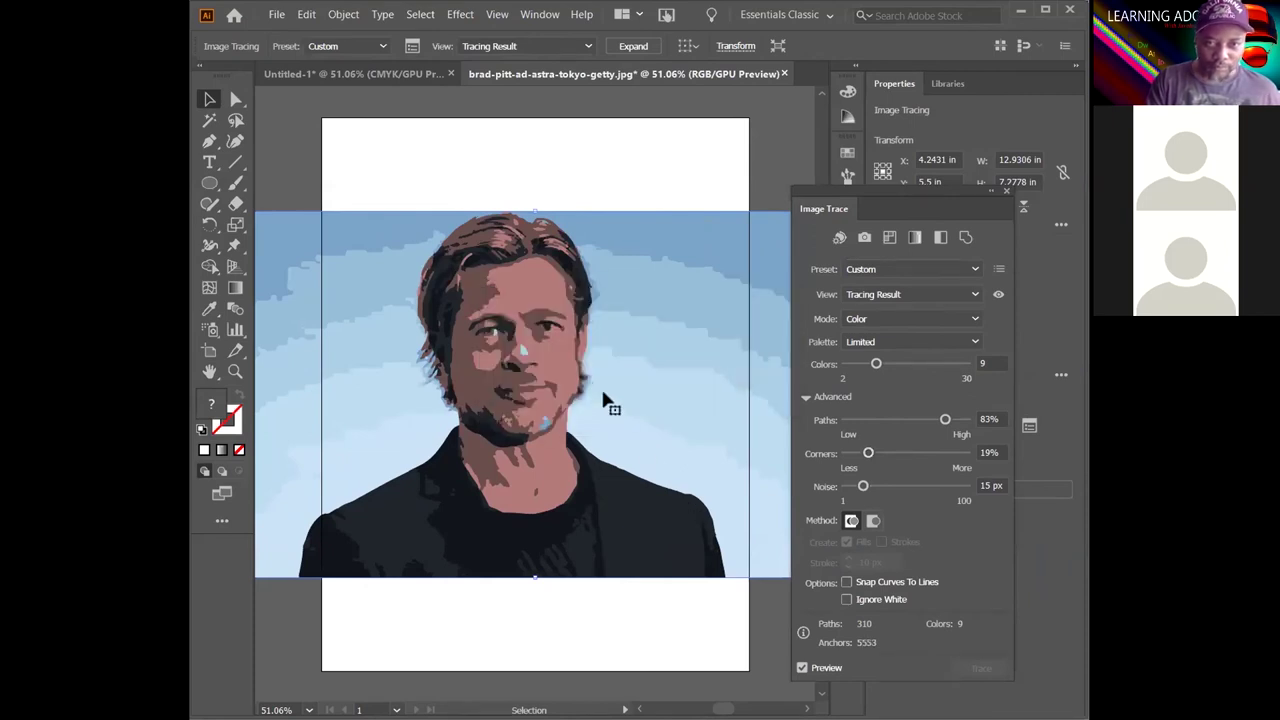
Try a trace Noise of 100 px, set it to 10 px instead, and close the trace settings
drag(862, 486, 966, 486)
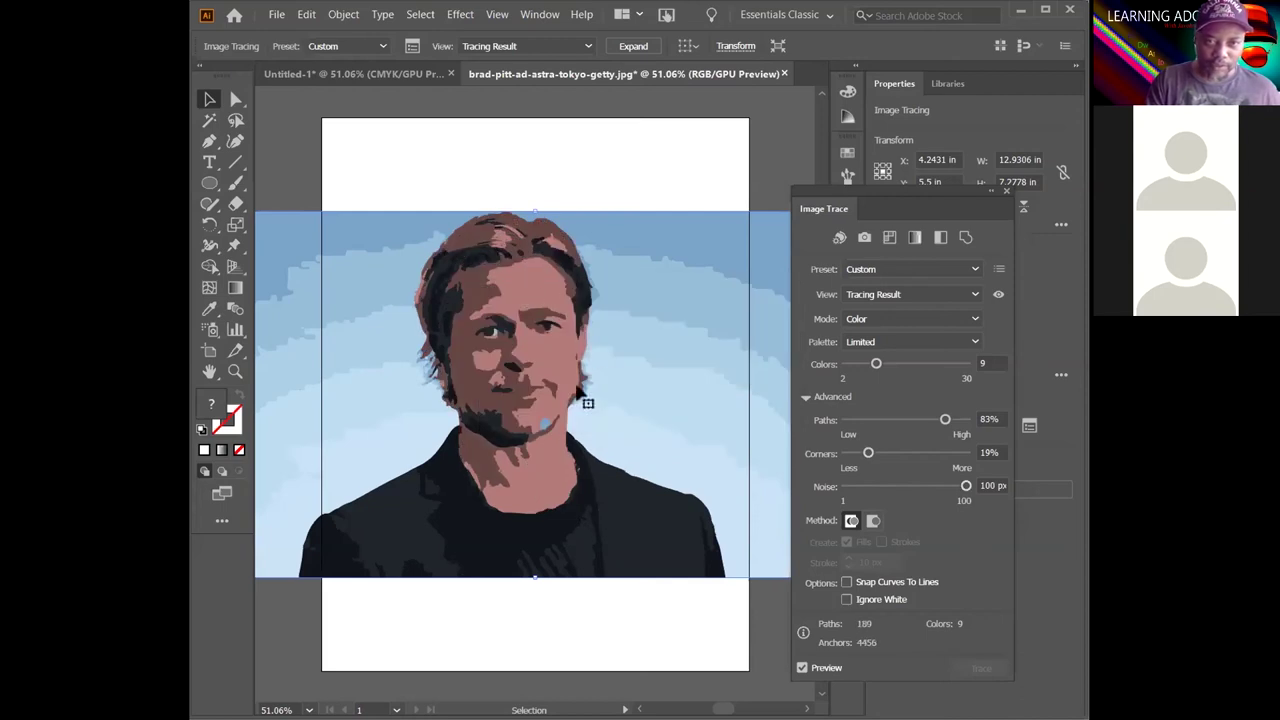
drag(966, 486, 857, 490)
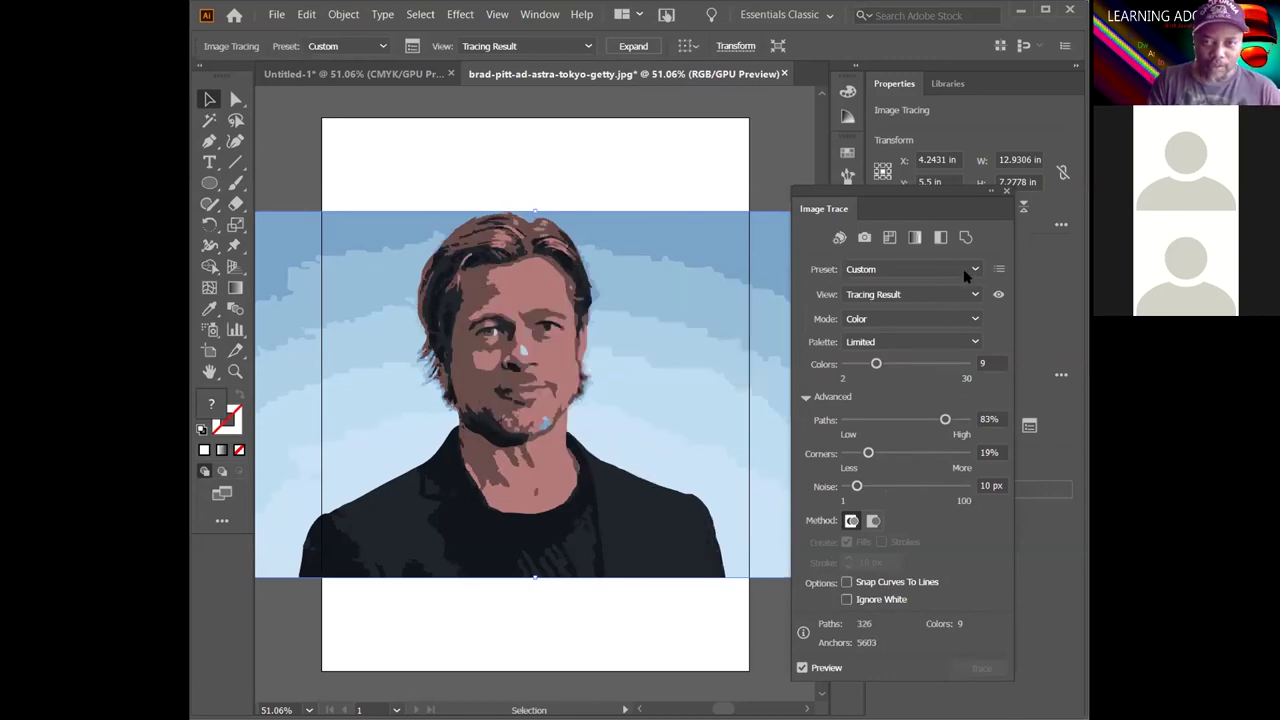
click(1006, 191)
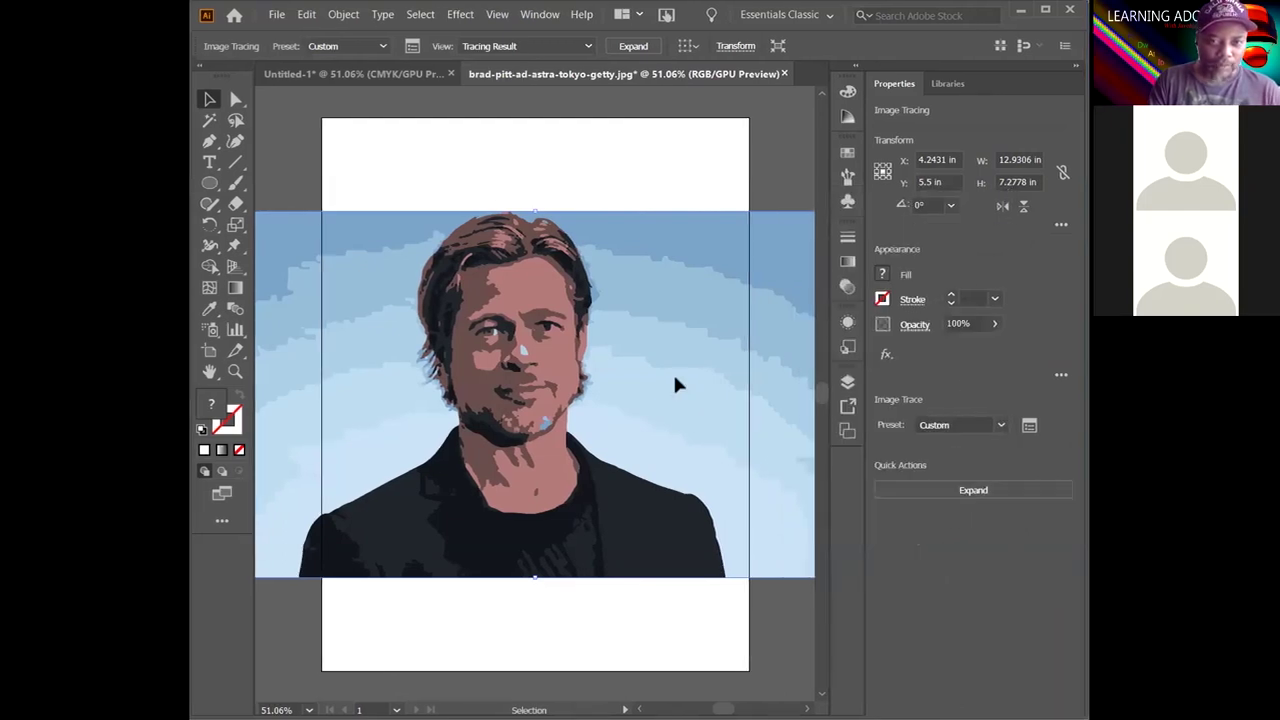
Expand the traced portrait, move it up flush with the artboard's top edge, and deselect it
mouse_move(640, 420)
mouse_down()
mouse_move(654, 365)
mouse_move(642, 333)
mouse_up()
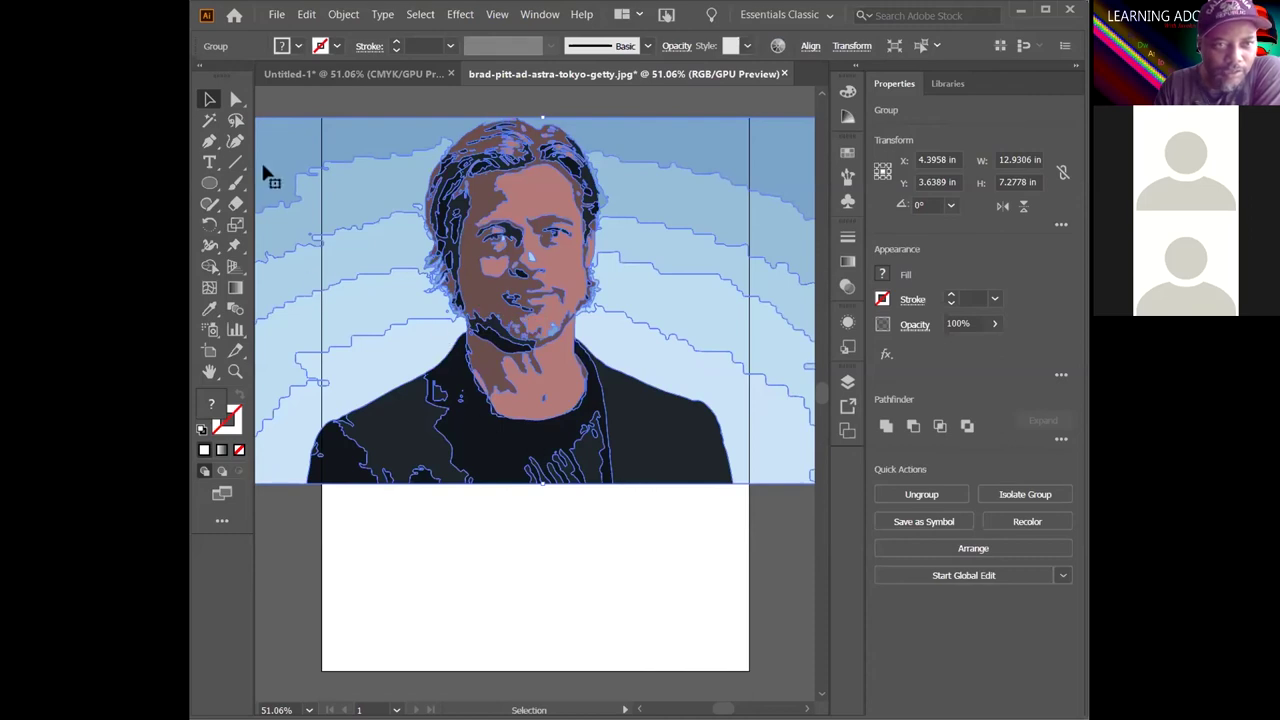
click(236, 100)
click(645, 538)
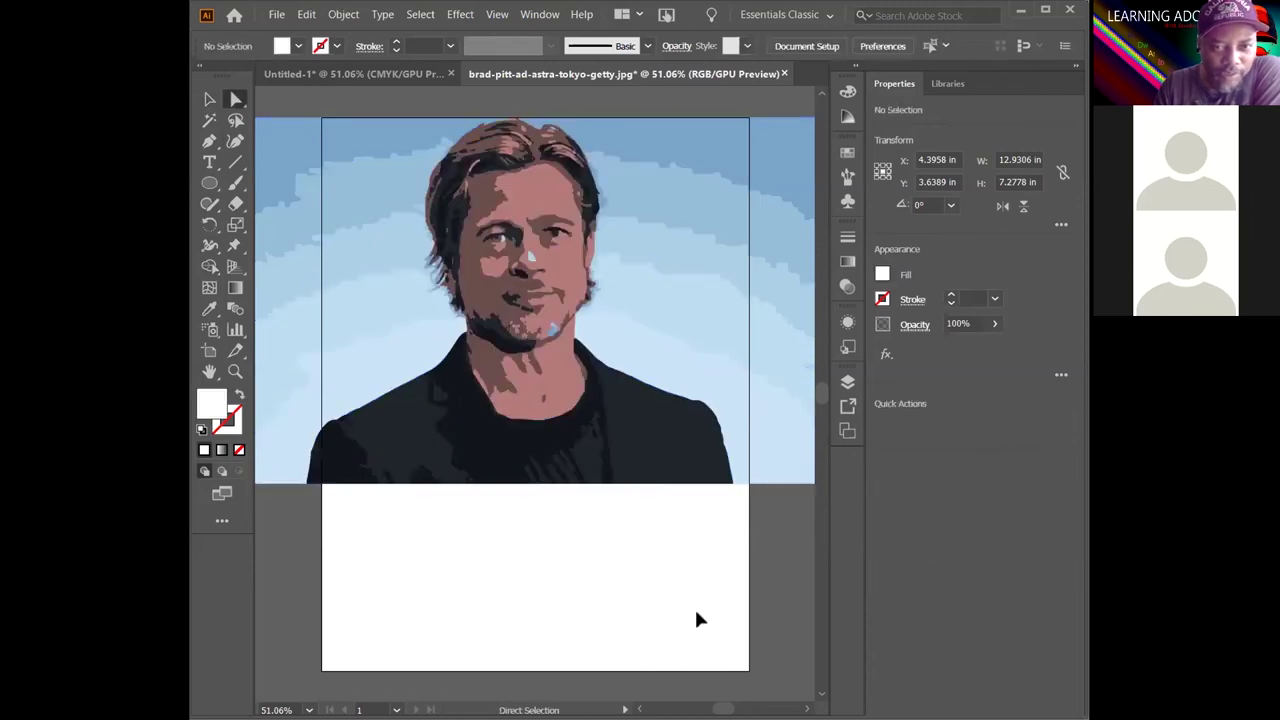
Delete the blue background bands one by one to the right of the man's head and shoulder with the Direct Selection tool
click(734, 371)
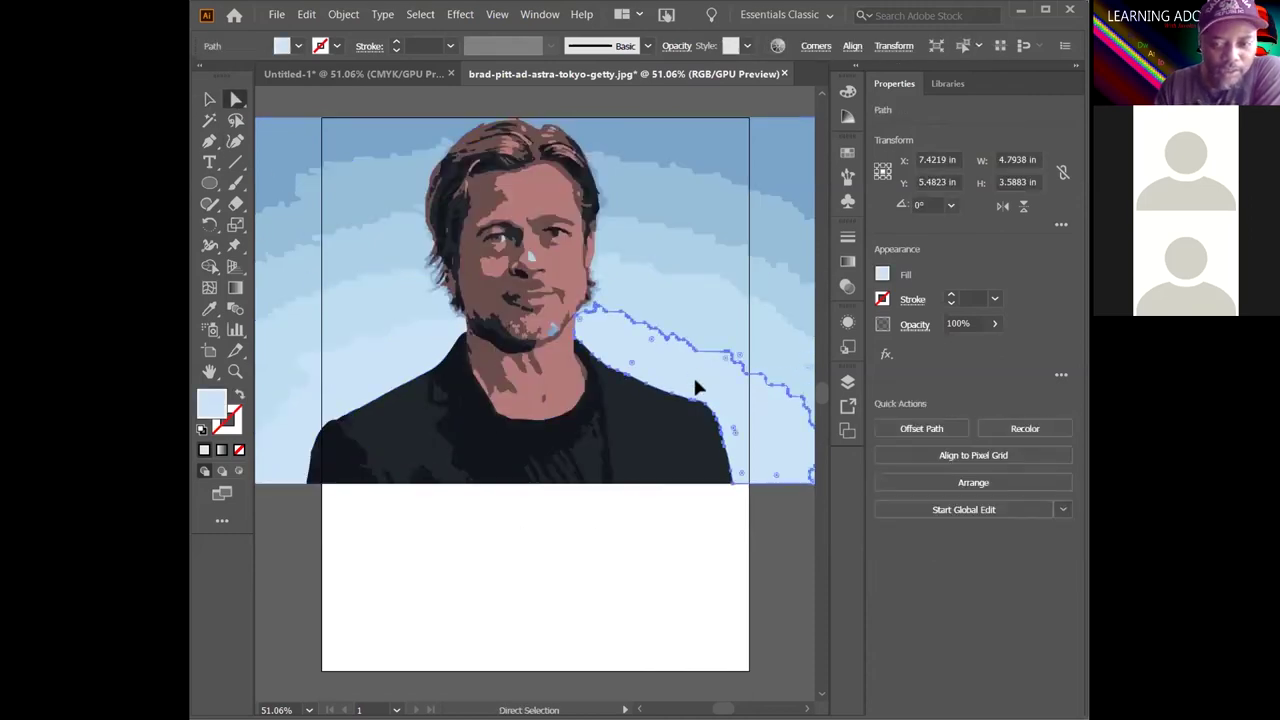
key(Delete)
click(703, 319)
key(Delete)
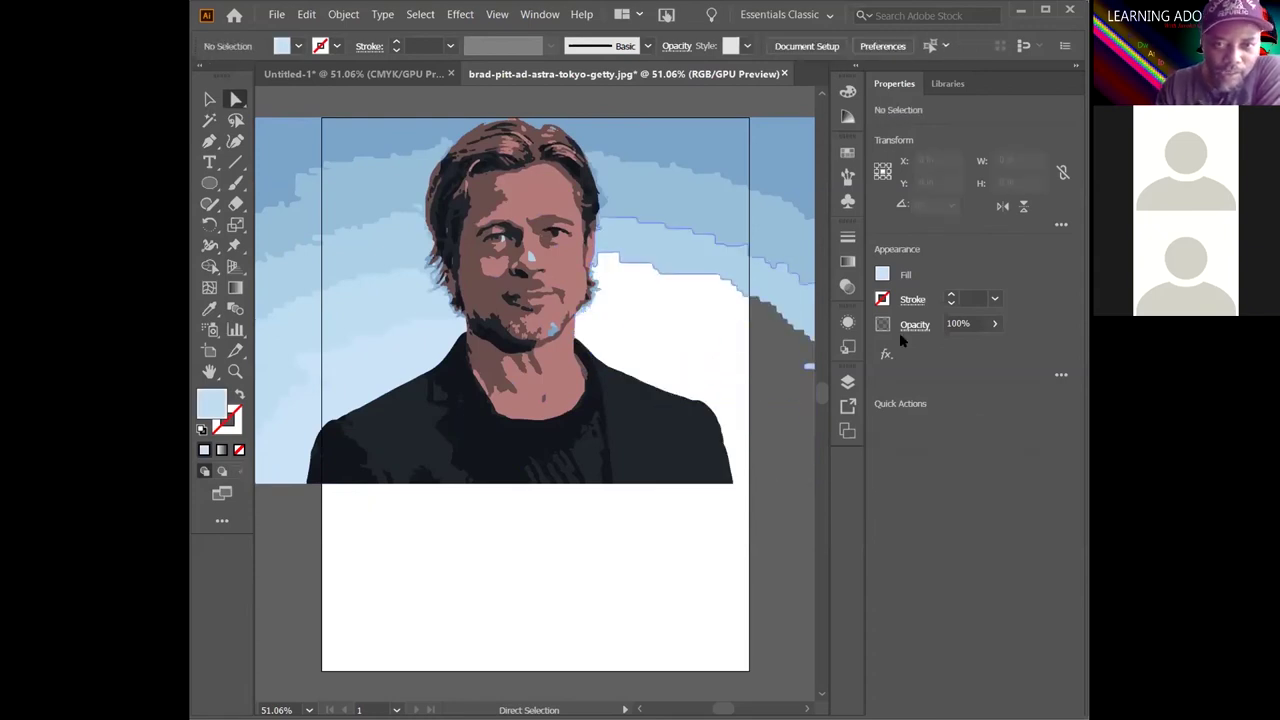
click(653, 246)
key(Delete)
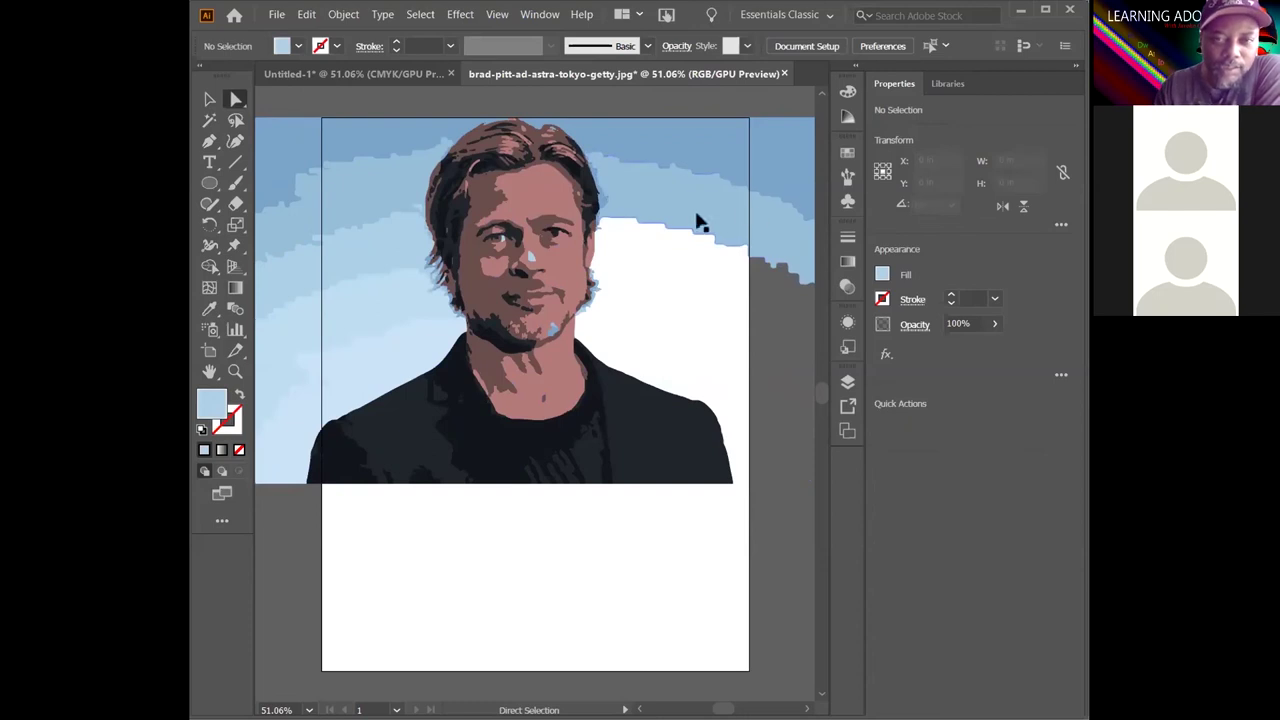
click(683, 225)
key(Delete)
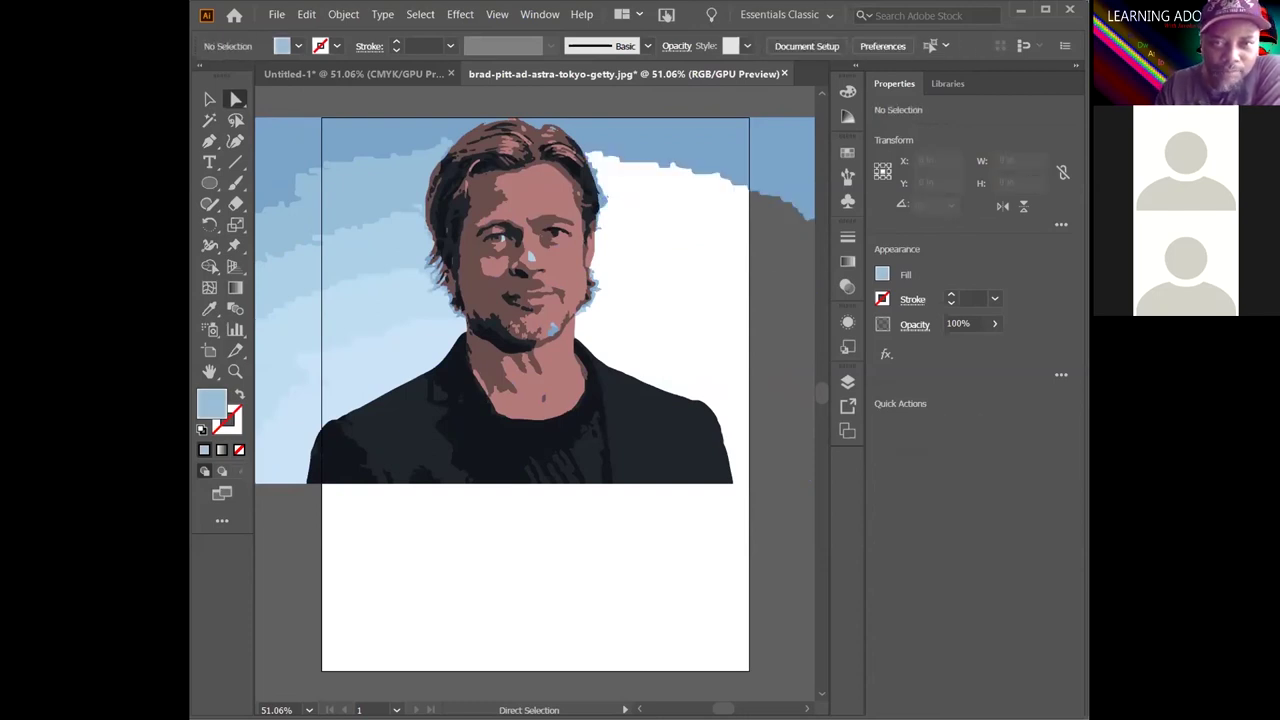
click(637, 129)
key(Delete)
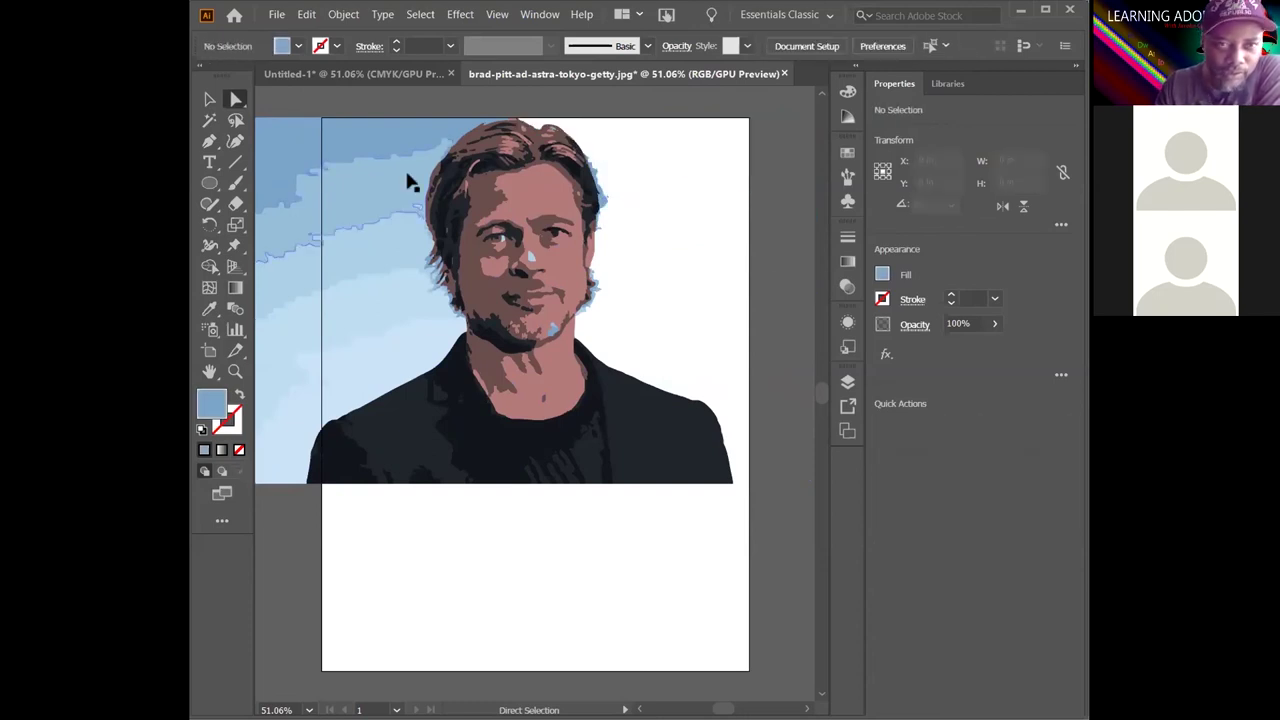
Delete the remaining blue background bands to the left of the man's head and shoulder
click(391, 131)
key(Delete)
click(391, 131)
key(Delete)
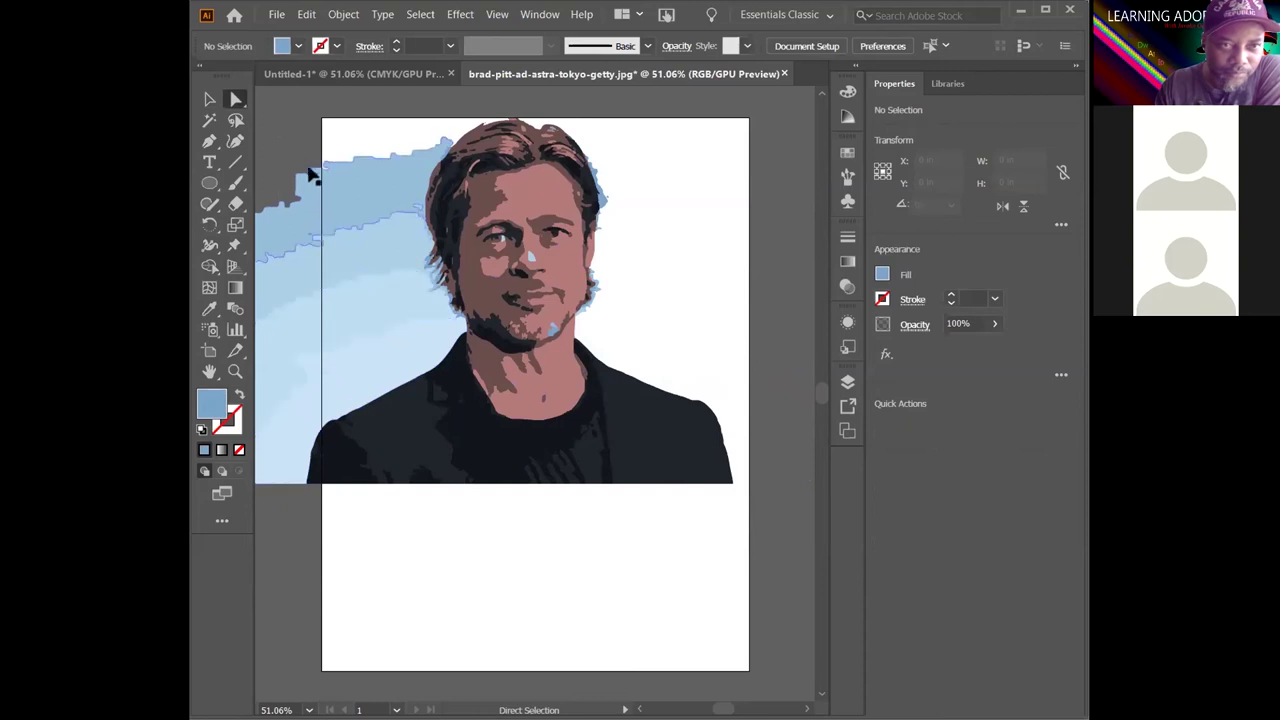
click(380, 371)
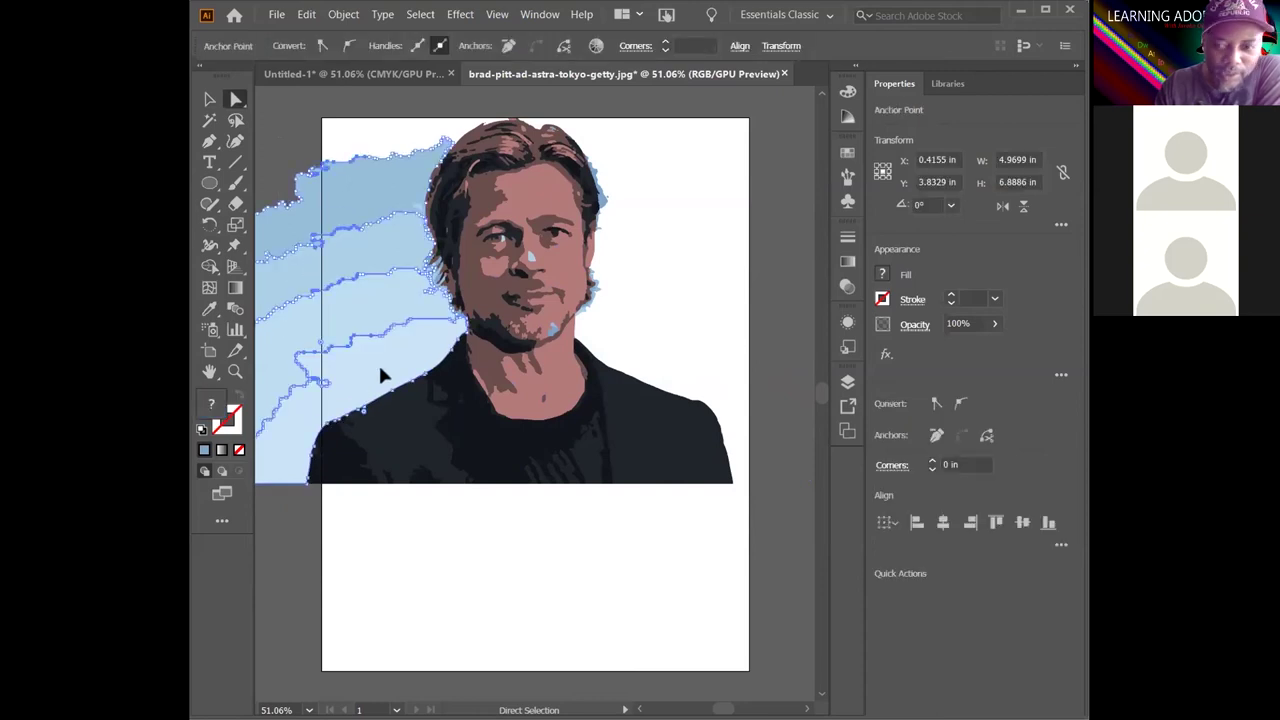
key(Delete)
click(380, 370)
key(Delete)
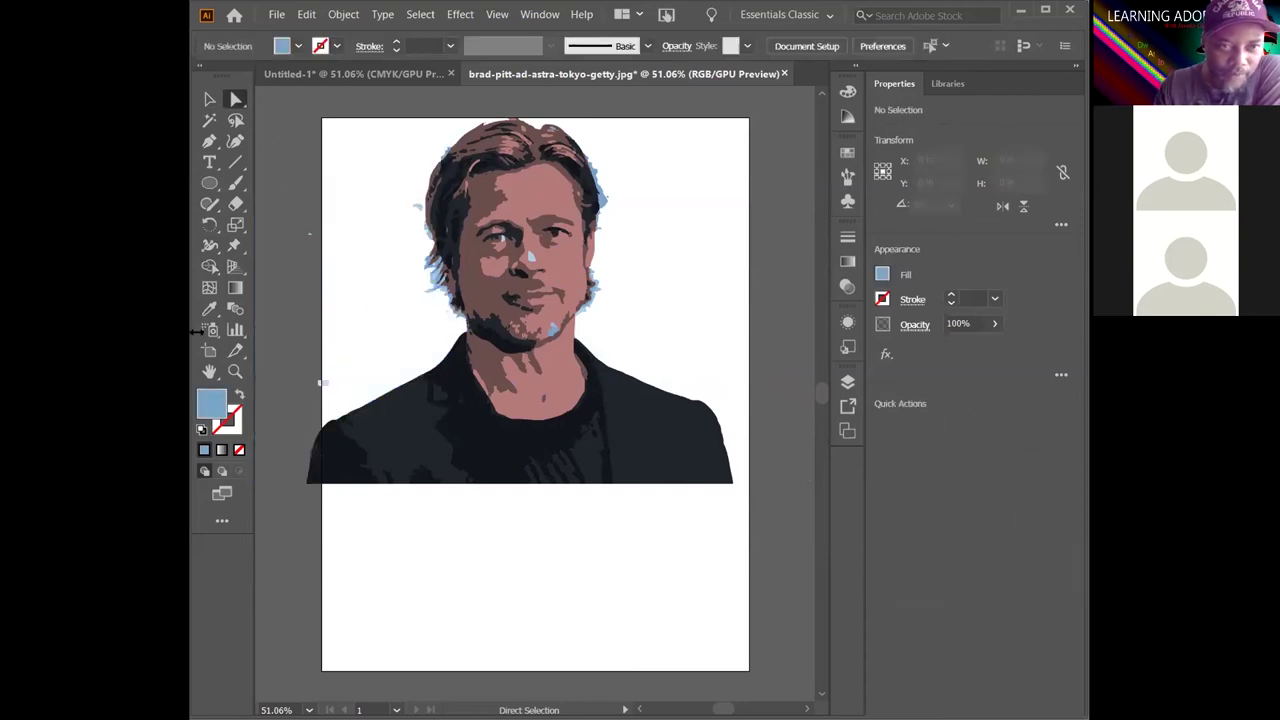
Delete the small leftover light-blue fragments beside the man's left-hand shoulder and hair, and clear the selection
scroll(289, 350, left, 1)
drag(368, 382, 372, 388)
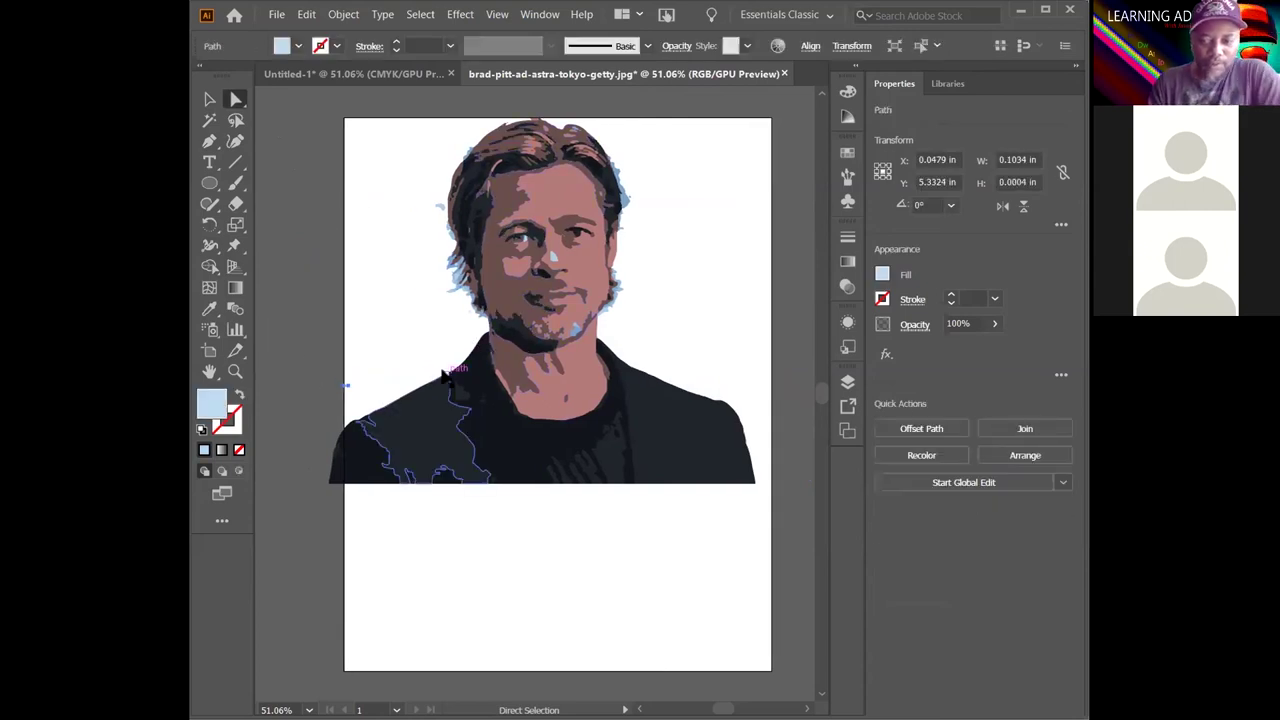
key(Delete)
click(437, 210)
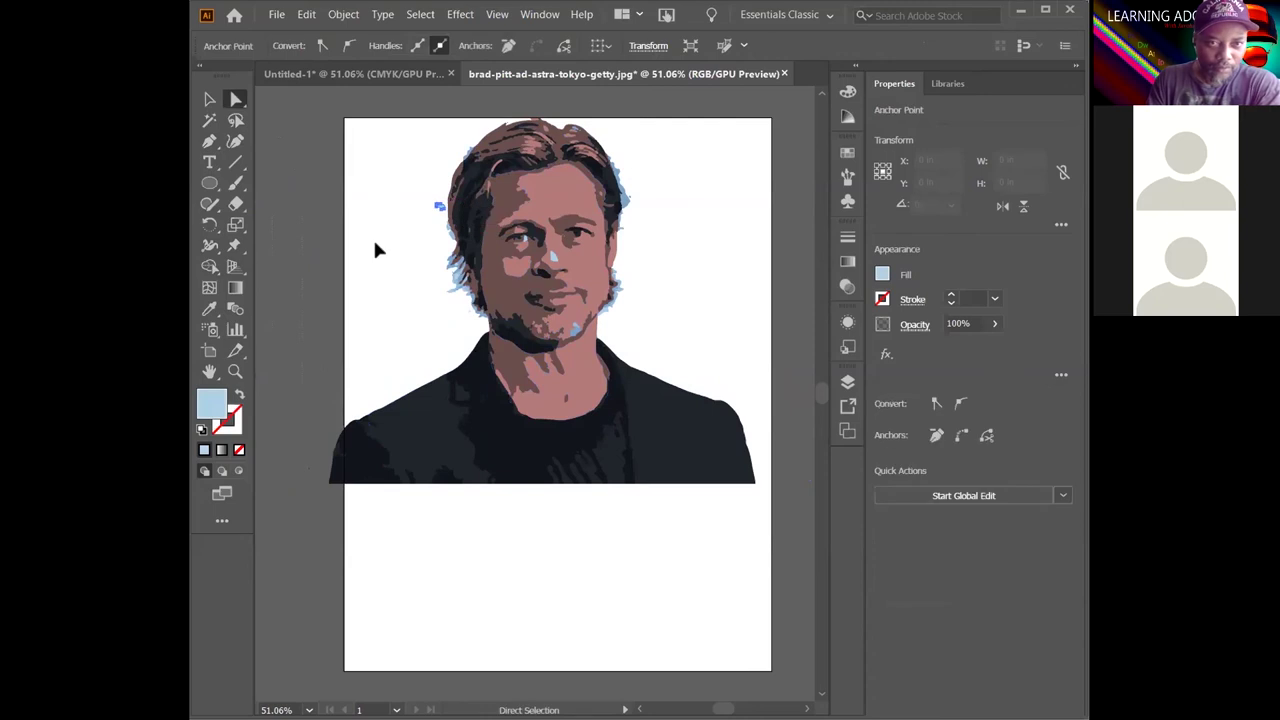
click(412, 258)
click(440, 213)
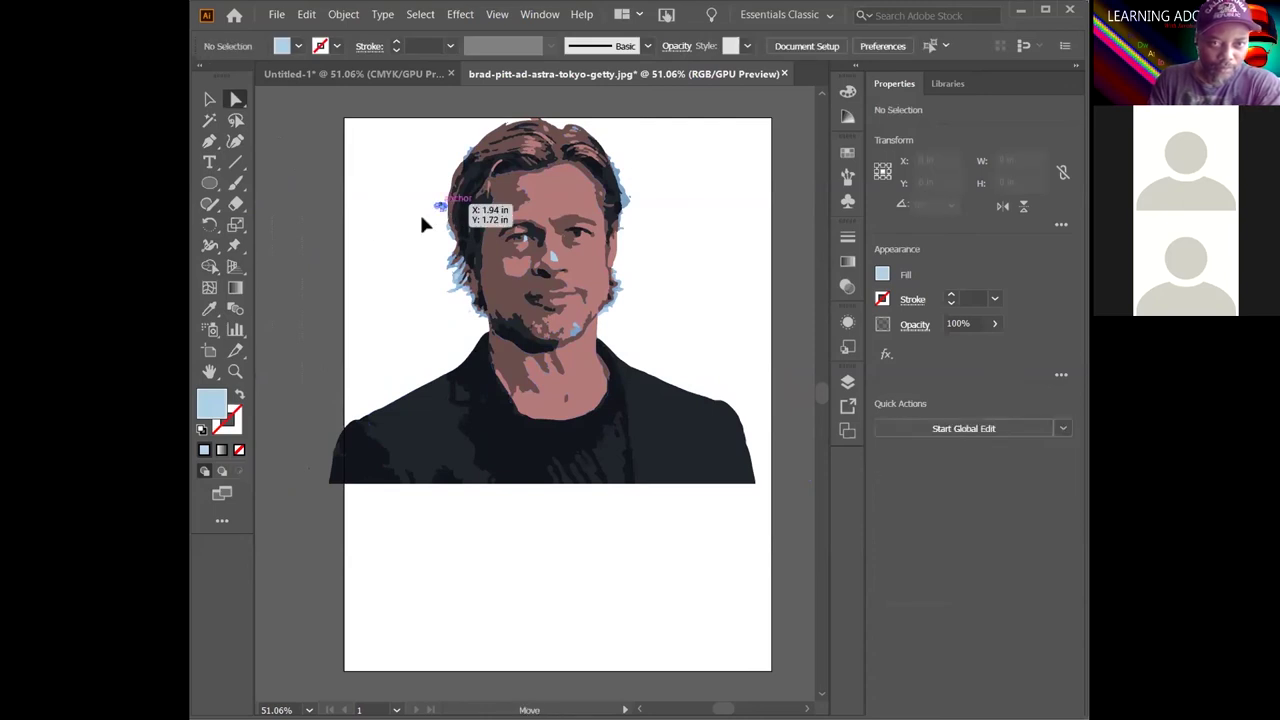
click(384, 322)
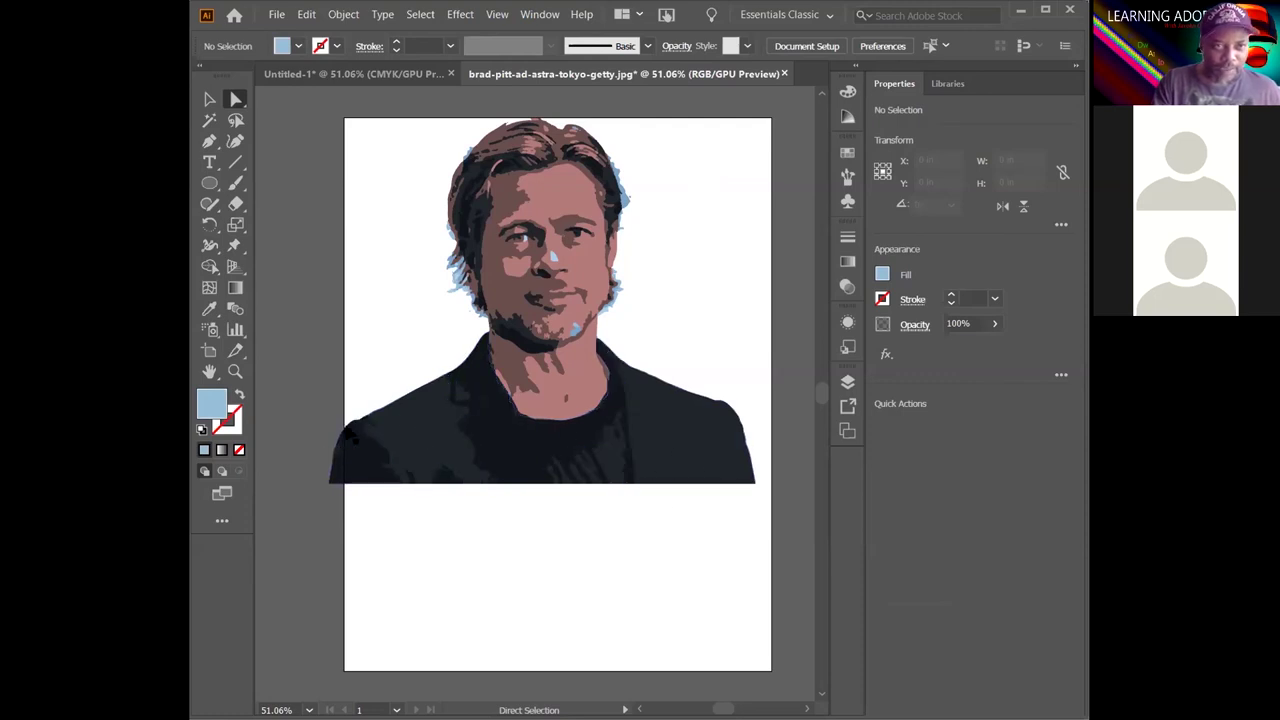
Erase the outer shoulders and straight lower edge of the jacket with a greatly enlarged Eraser, leaving a curved, tapered bust
click(238, 204)
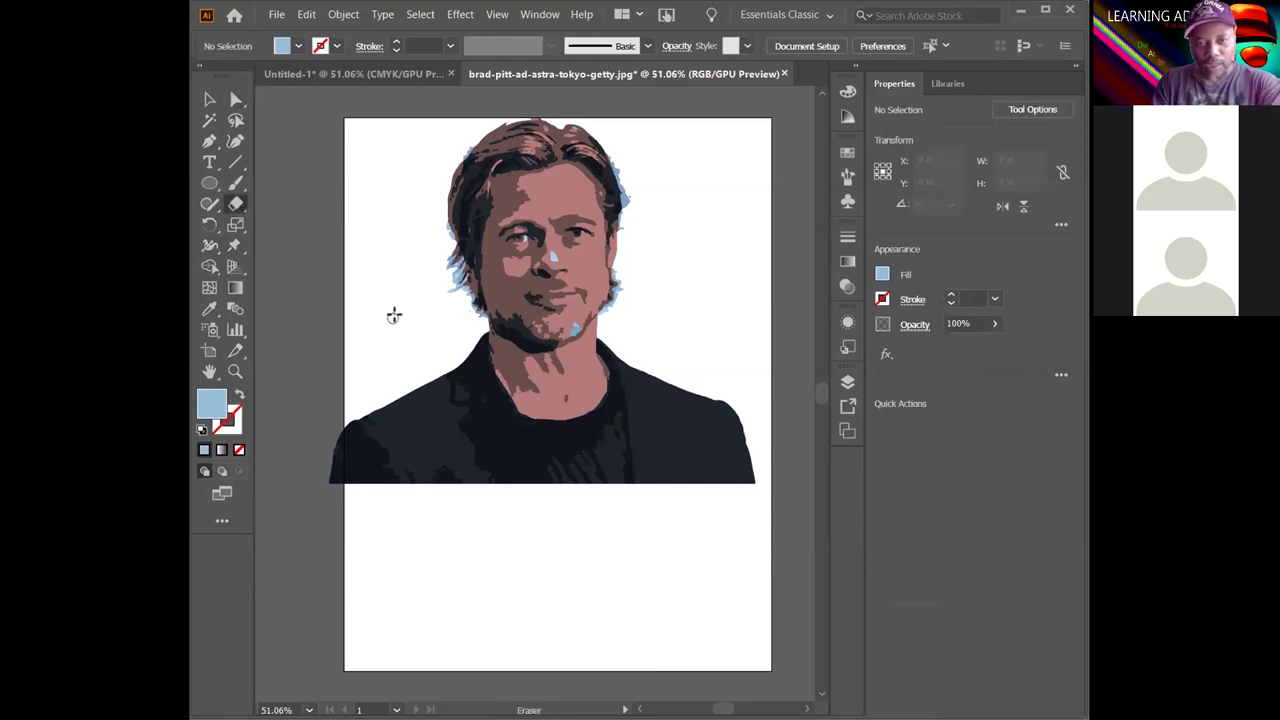
key(bracketright)
key(bracketright)
key(bracketright)
key(bracketright)
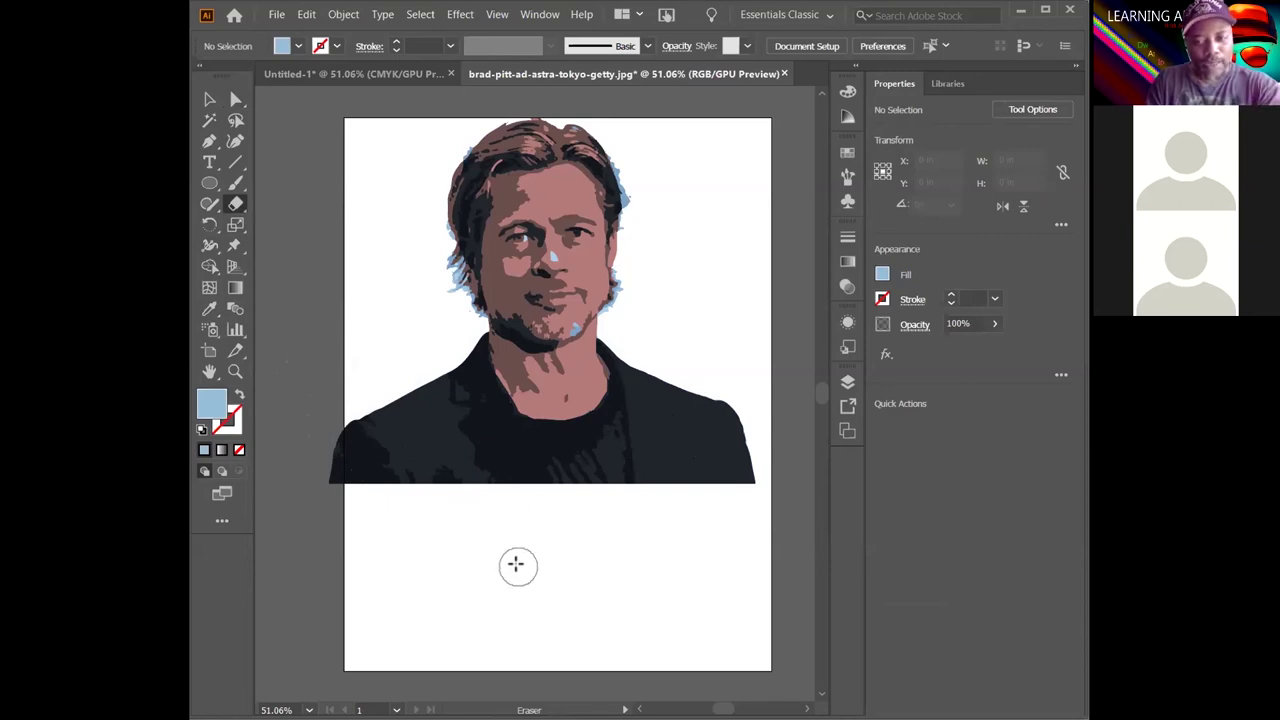
key(bracketright)
key(bracketright)
key(bracketright)
key(bracketright)
key(bracketright)
key(bracketright)
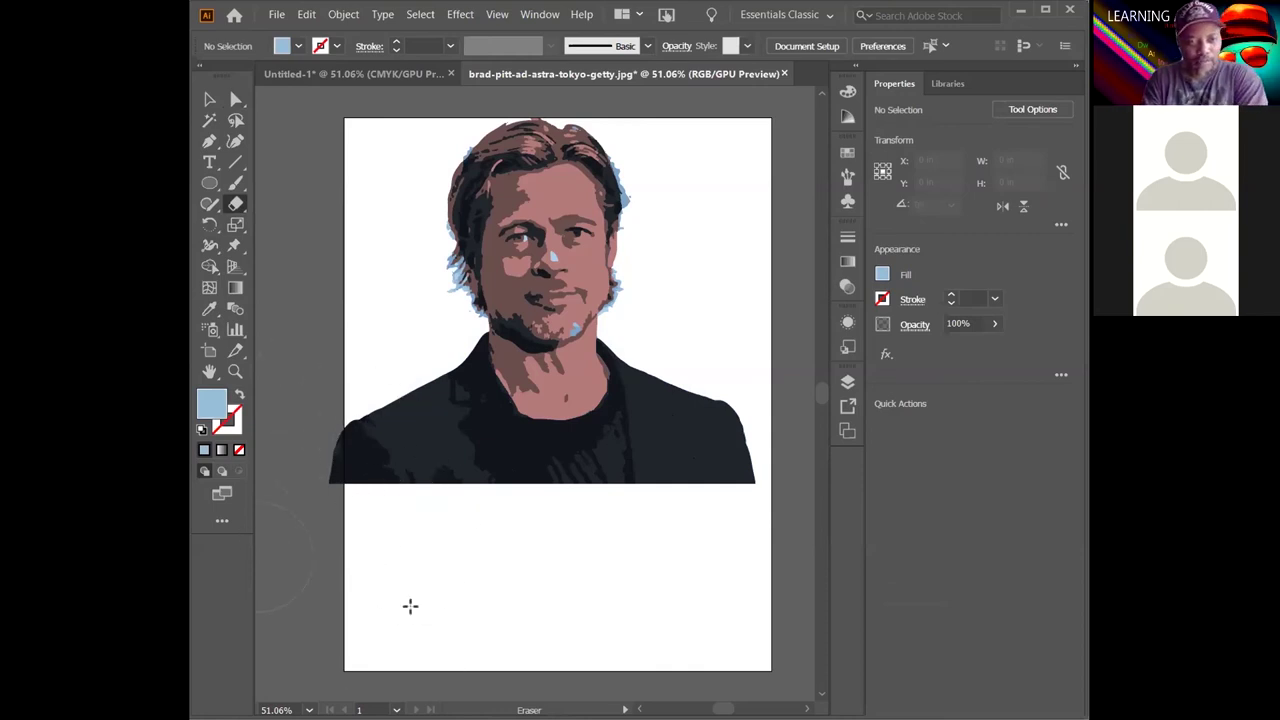
mouse_move(419, 543)
mouse_down()
mouse_move(315, 370)
mouse_move(287, 365)
mouse_move(317, 383)
mouse_move(347, 451)
mouse_move(398, 486)
mouse_move(489, 513)
mouse_move(590, 512)
mouse_move(697, 492)
mouse_move(749, 441)
mouse_move(803, 327)
mouse_move(758, 493)
mouse_move(753, 440)
mouse_up()
mouse_move(763, 377)
mouse_down()
mouse_move(737, 449)
mouse_move(663, 497)
mouse_move(540, 517)
mouse_move(560, 526)
mouse_up()
mouse_move(786, 449)
mouse_down()
mouse_move(737, 437)
mouse_move(657, 486)
mouse_move(523, 506)
mouse_move(431, 486)
mouse_move(346, 446)
mouse_move(551, 511)
mouse_move(790, 520)
mouse_up()
key(v)
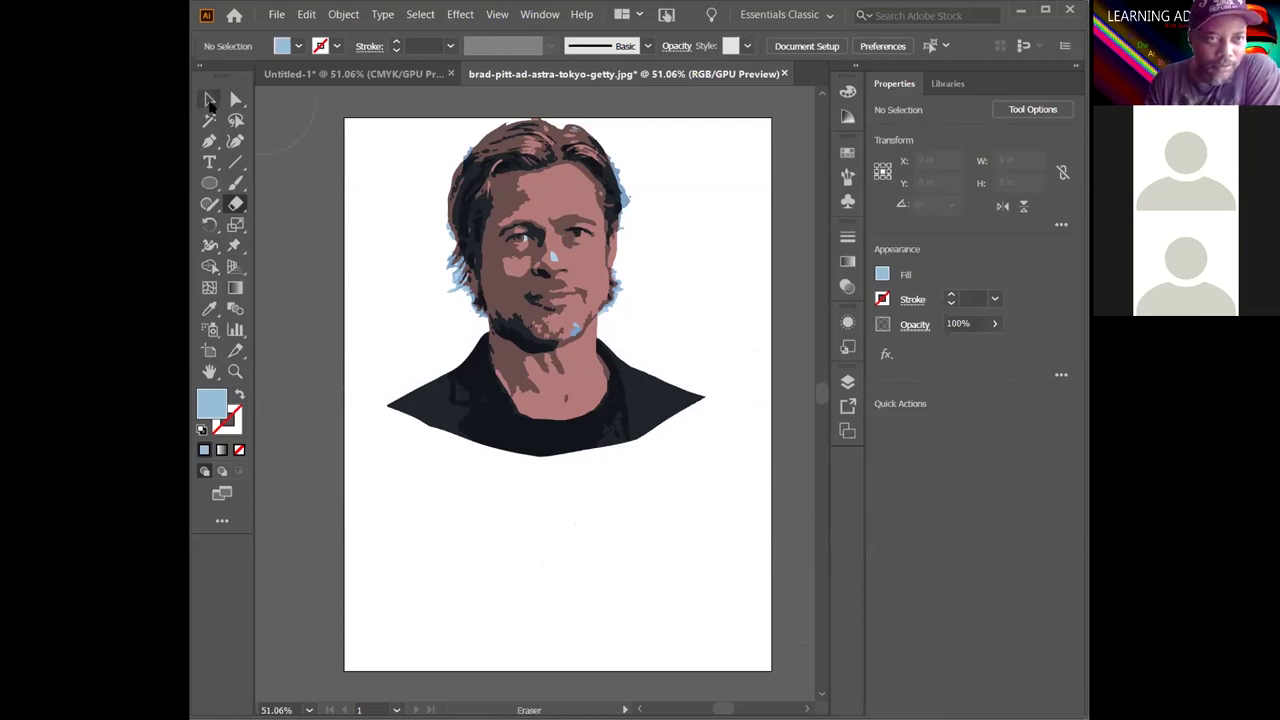
Compare selecting the whole portrait group with directly selecting only the pink face shape, and clear the selection
click(585, 285)
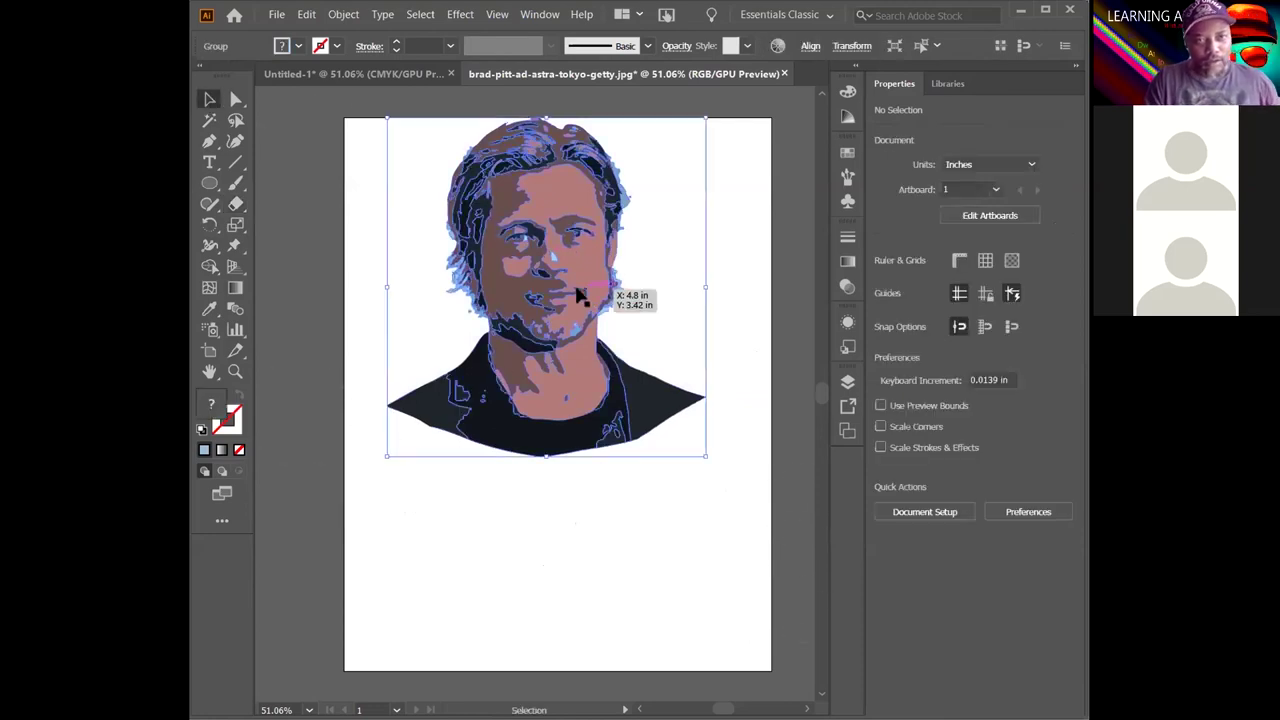
click(234, 99)
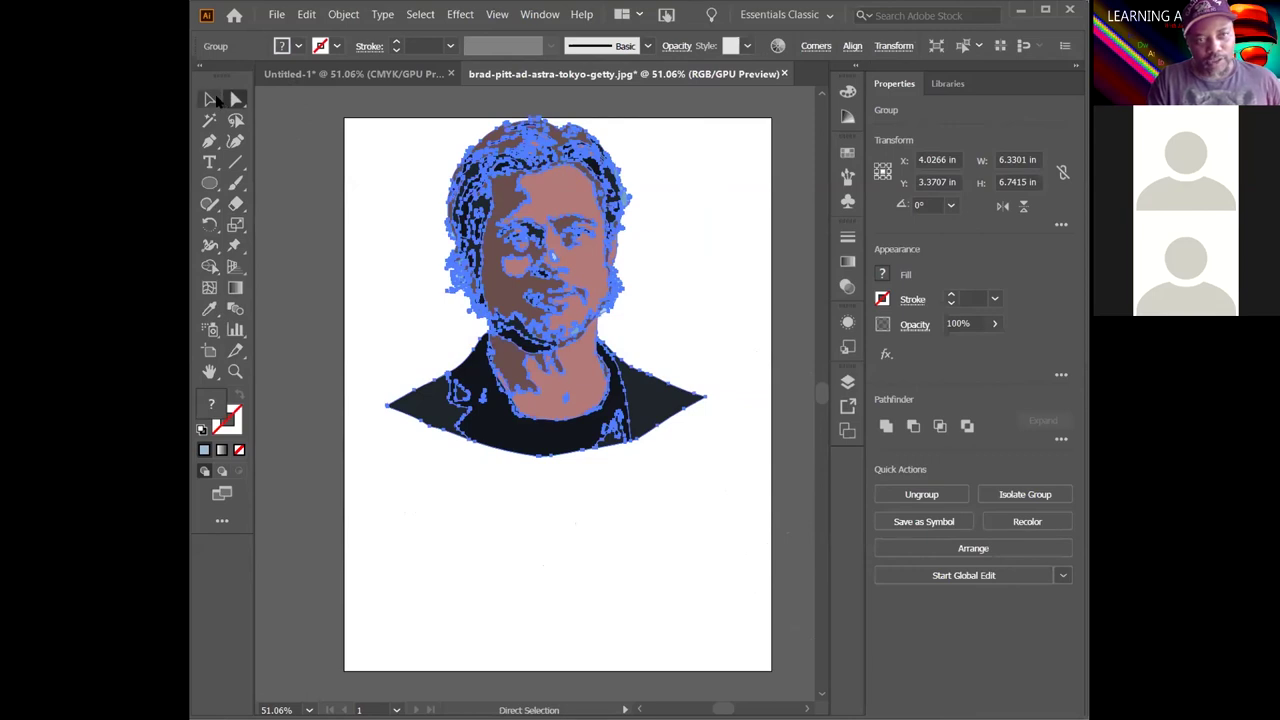
click(212, 99)
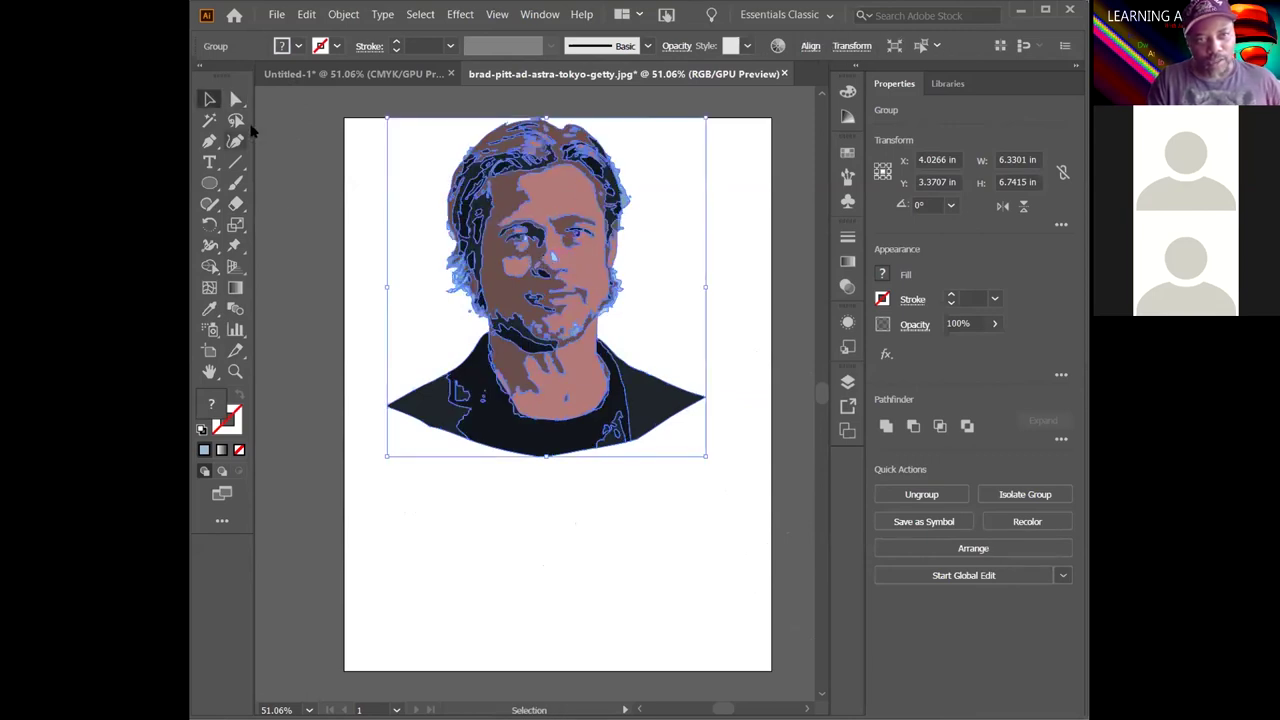
click(234, 99)
click(317, 169)
click(583, 253)
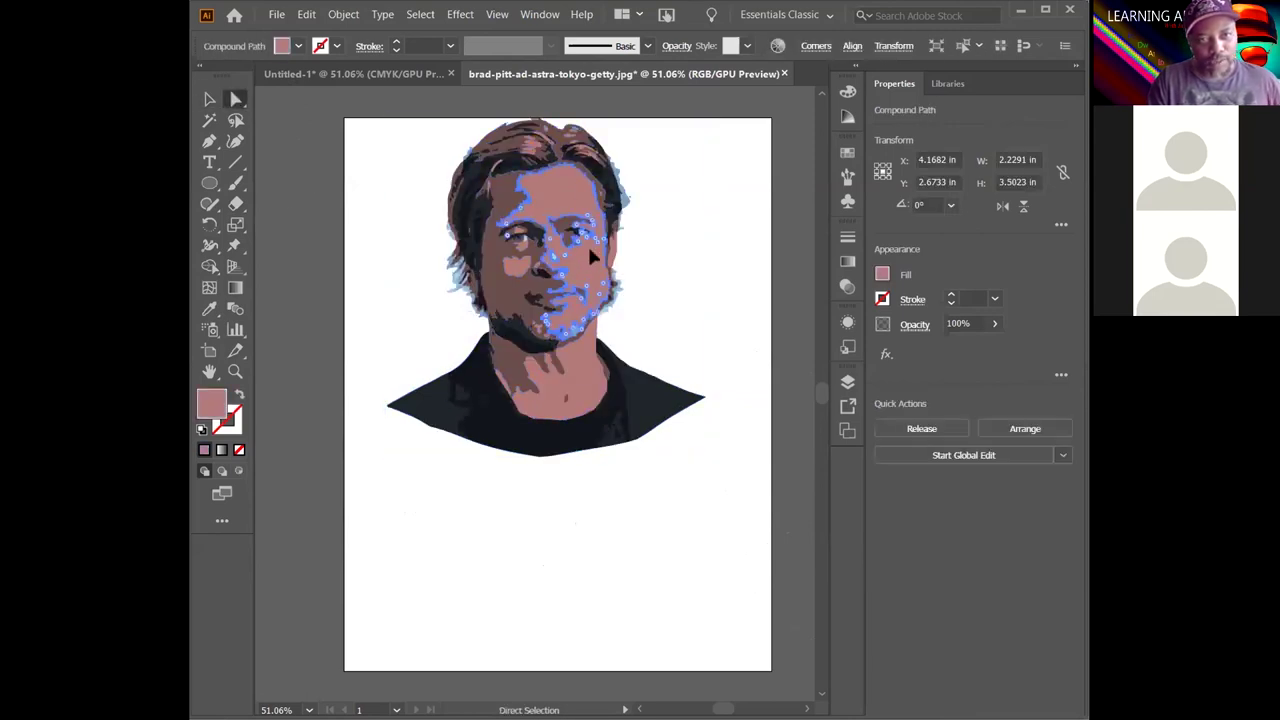
click(210, 99)
click(322, 206)
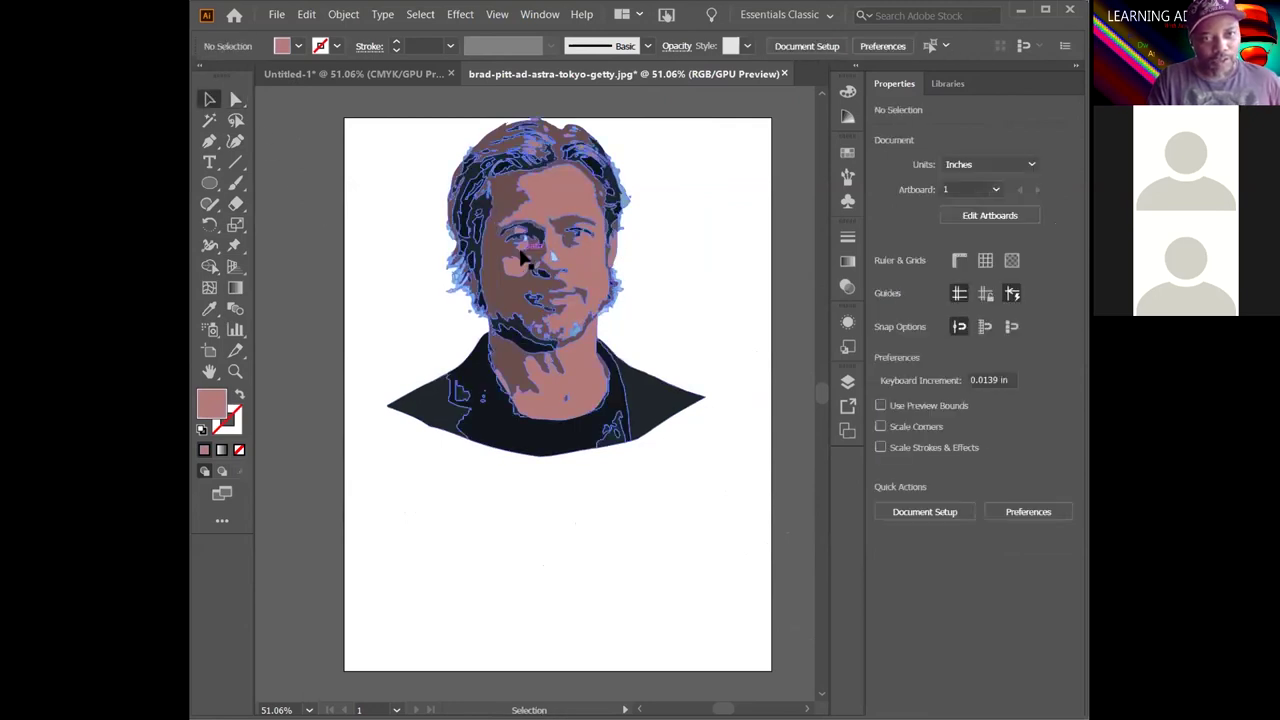
Copy the whole portrait group into the Untitled-1 poster, move it slightly up and left over the gauntlet, and deselect it
click(525, 258)
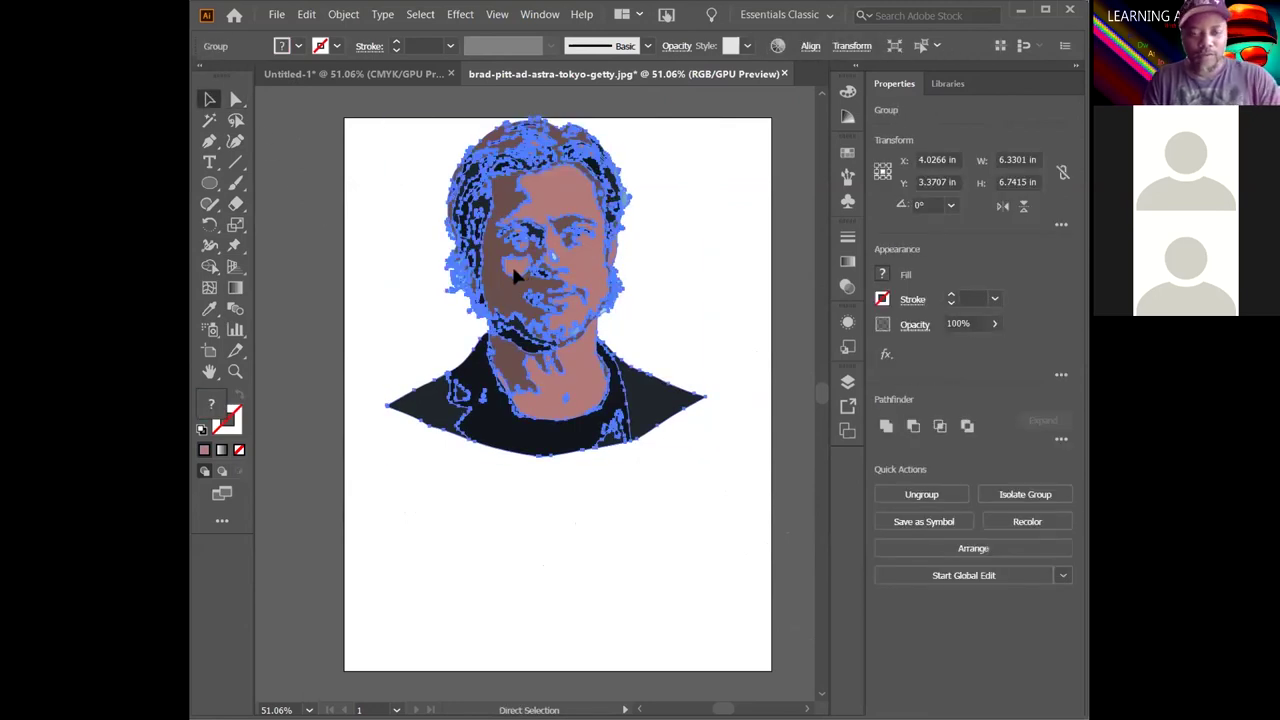
click(400, 74)
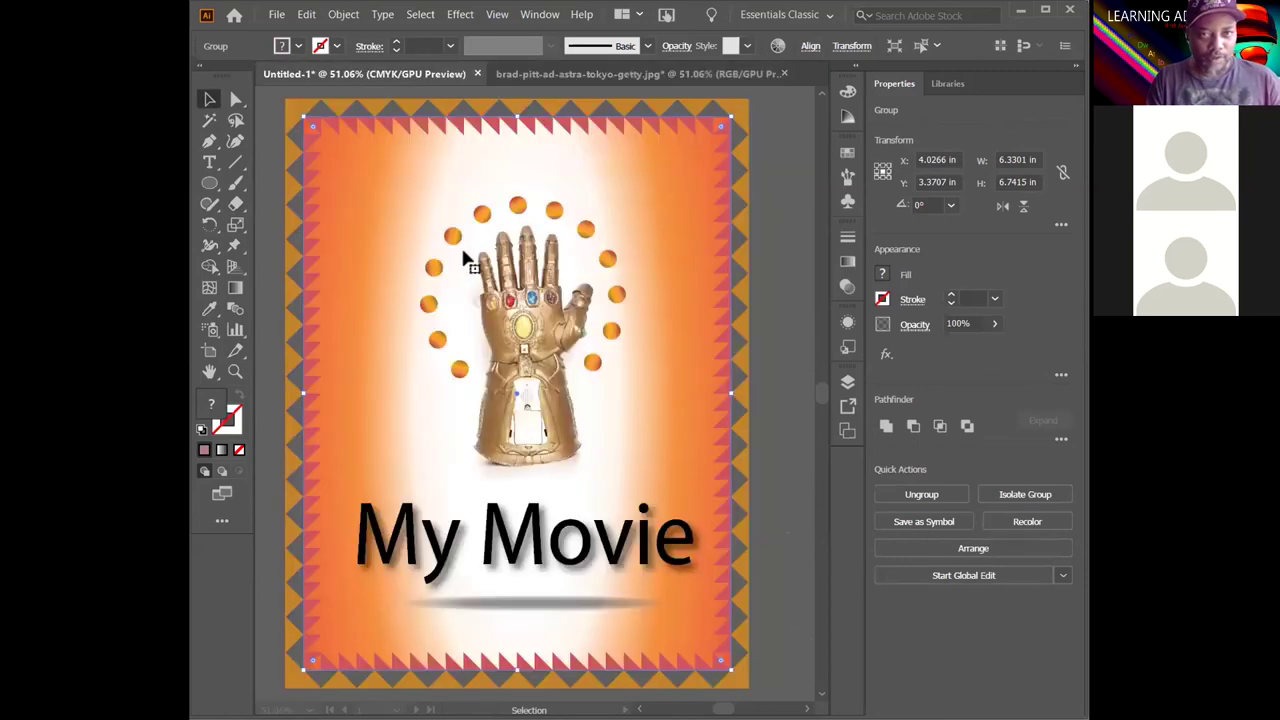
click(542, 492)
key(a)
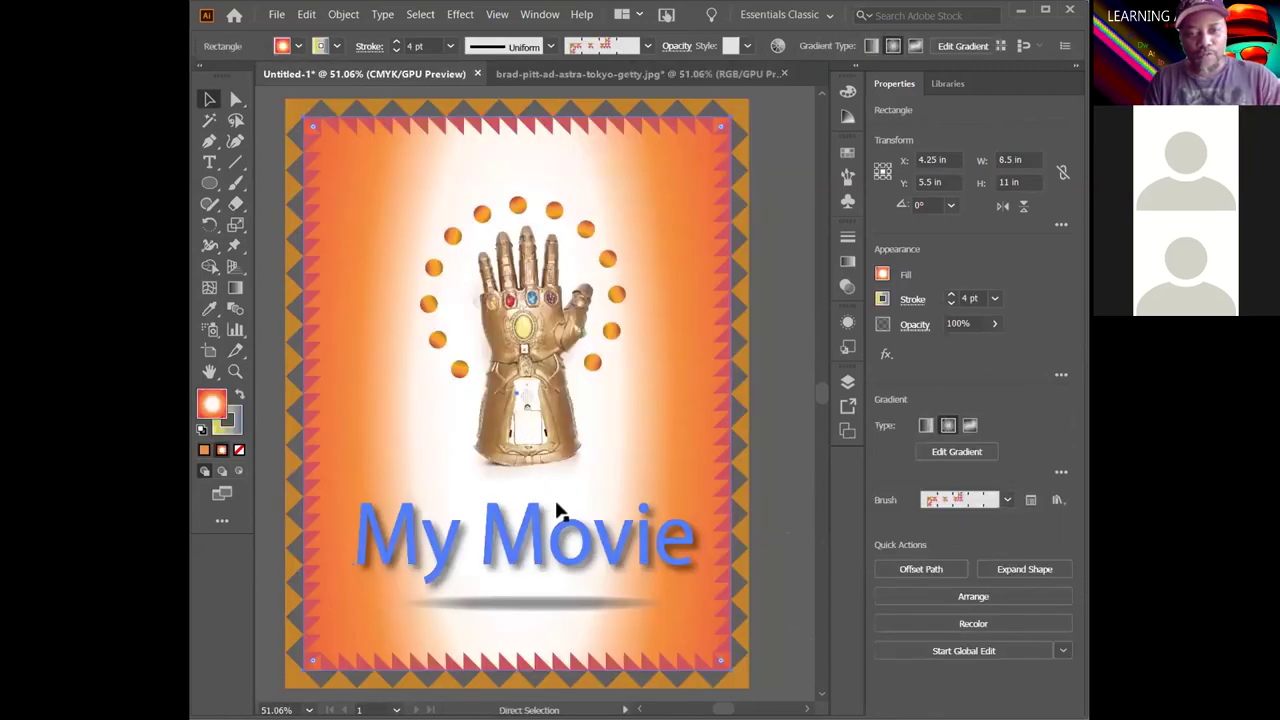
key(a)
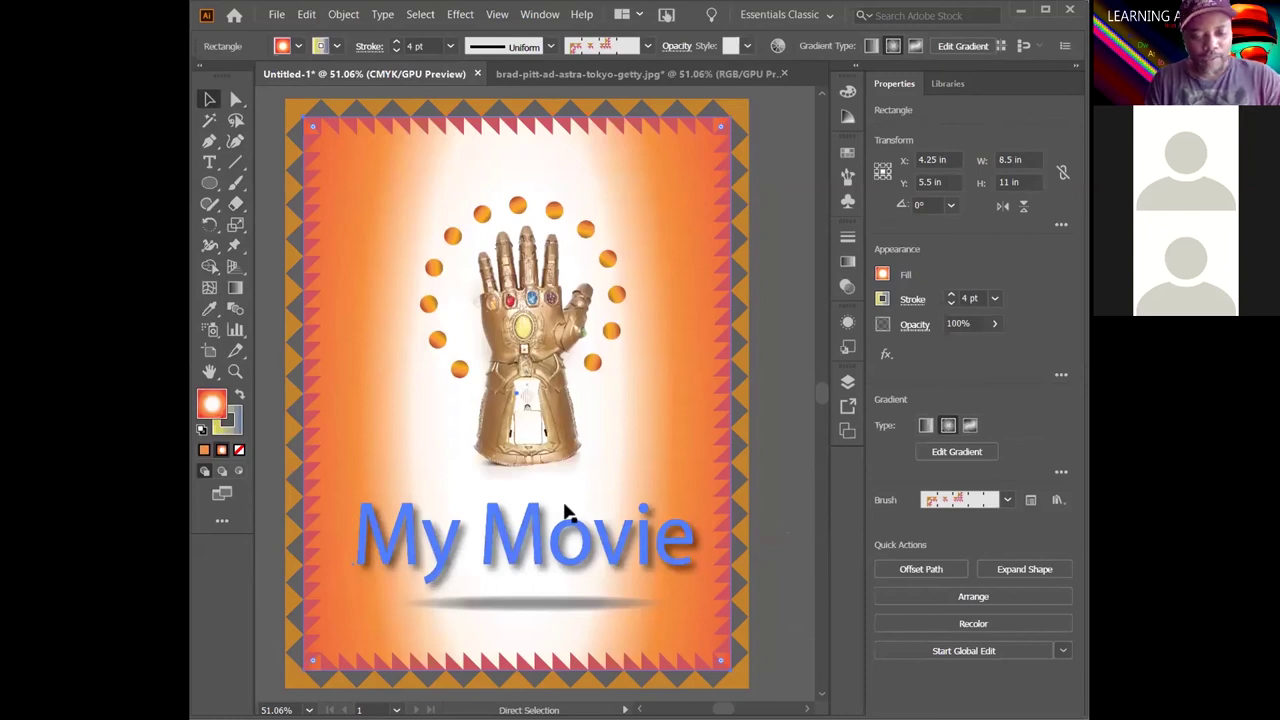
key(ctrl+v)
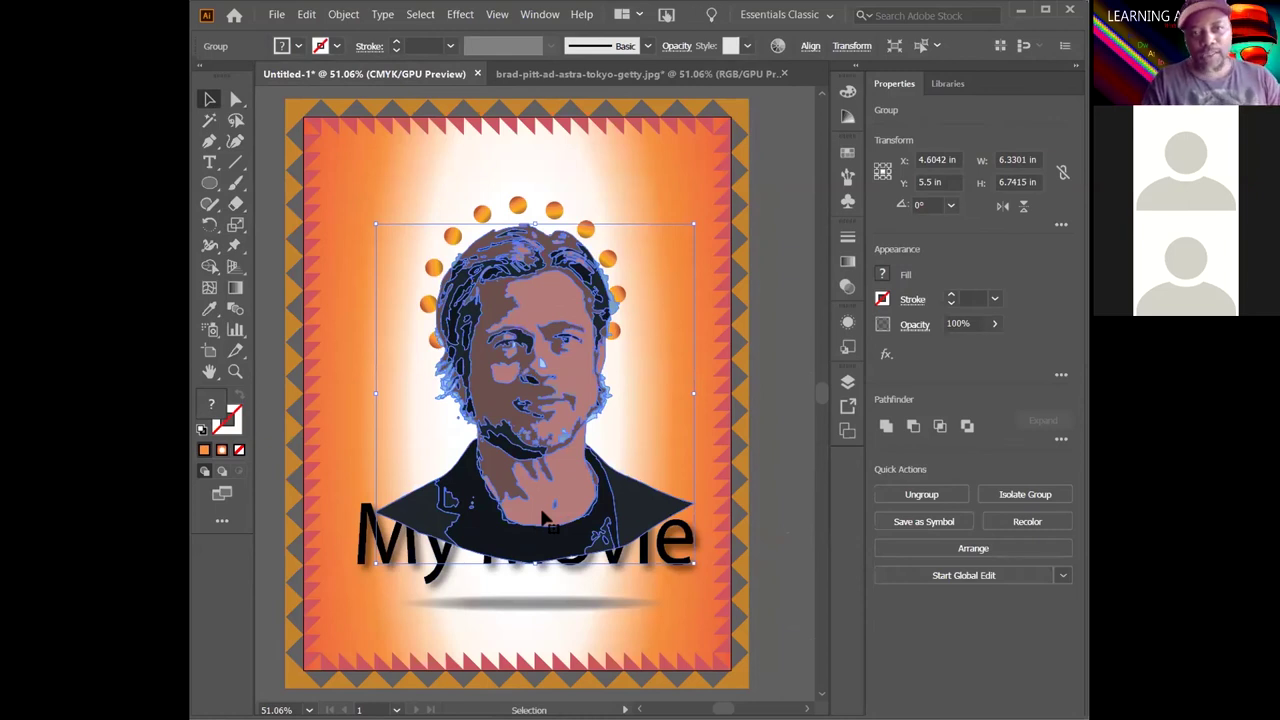
drag(537, 398, 536, 385)
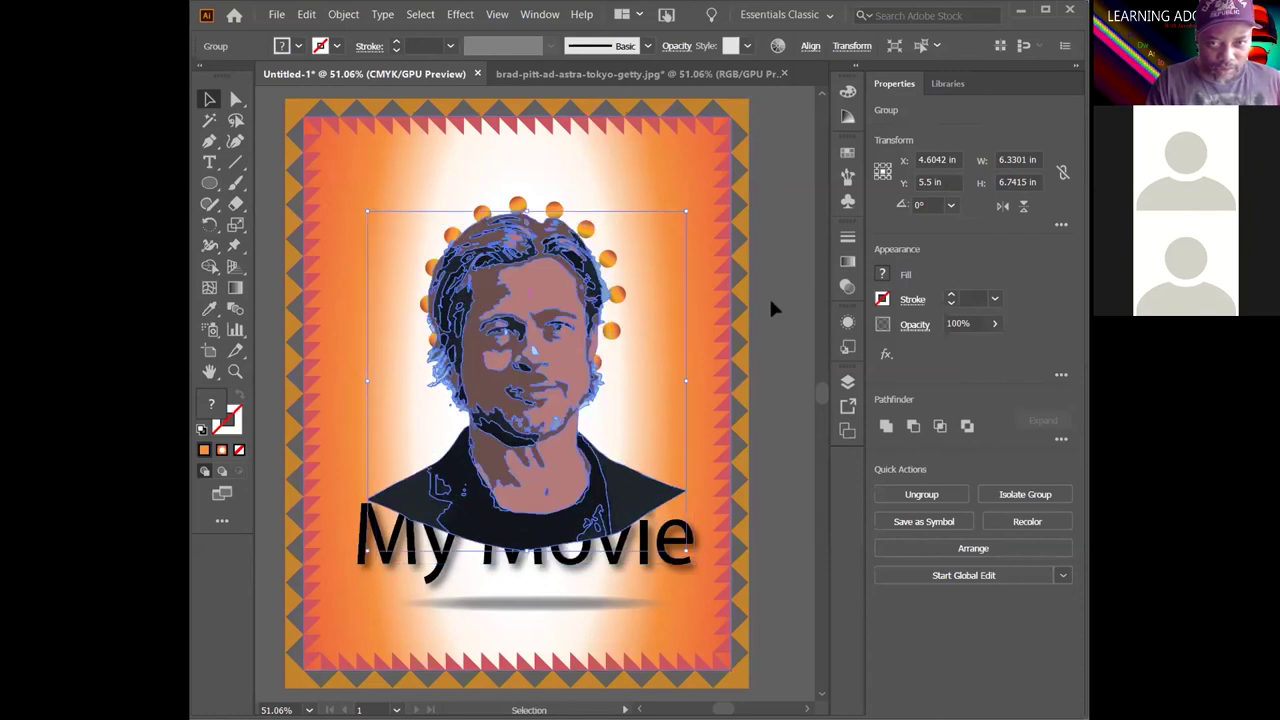
click(775, 360)
Move the "My Movie" title down to about Y 8.97 in and nudge it left to about X 4.21 in
click(620, 558)
drag(613, 553, 623, 583)
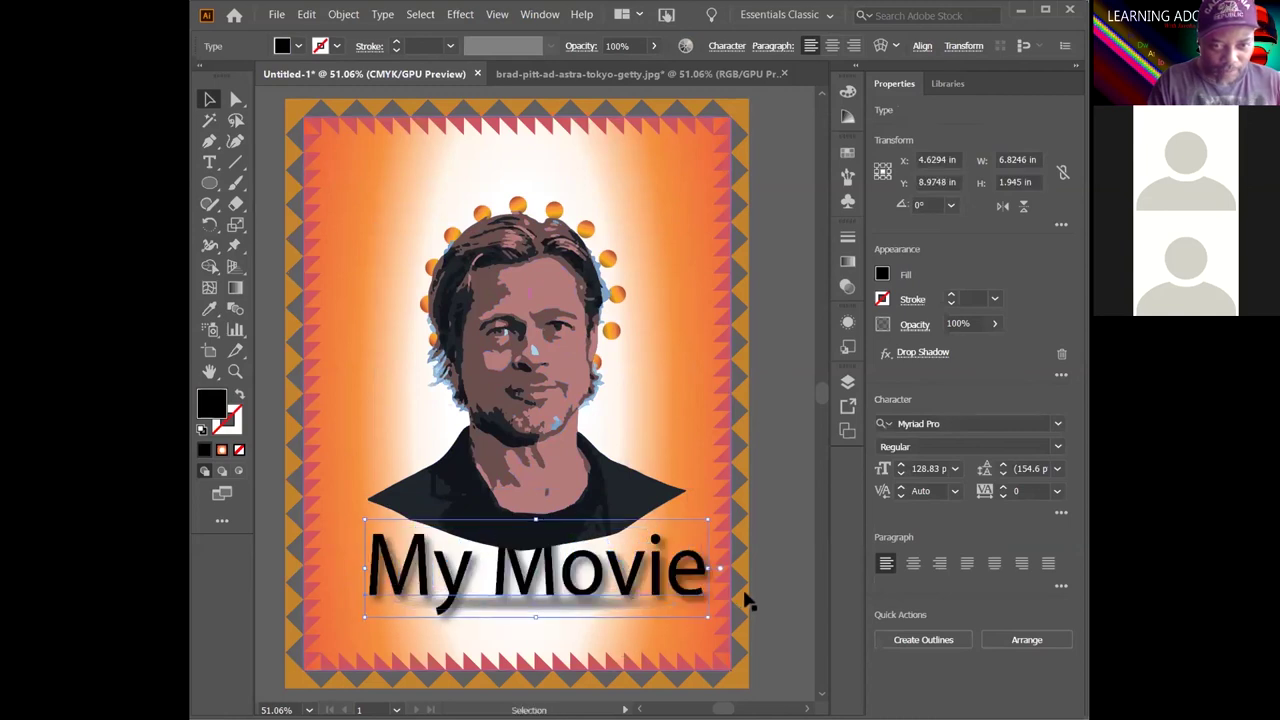
key(Left)
key(Left)
key(Left)
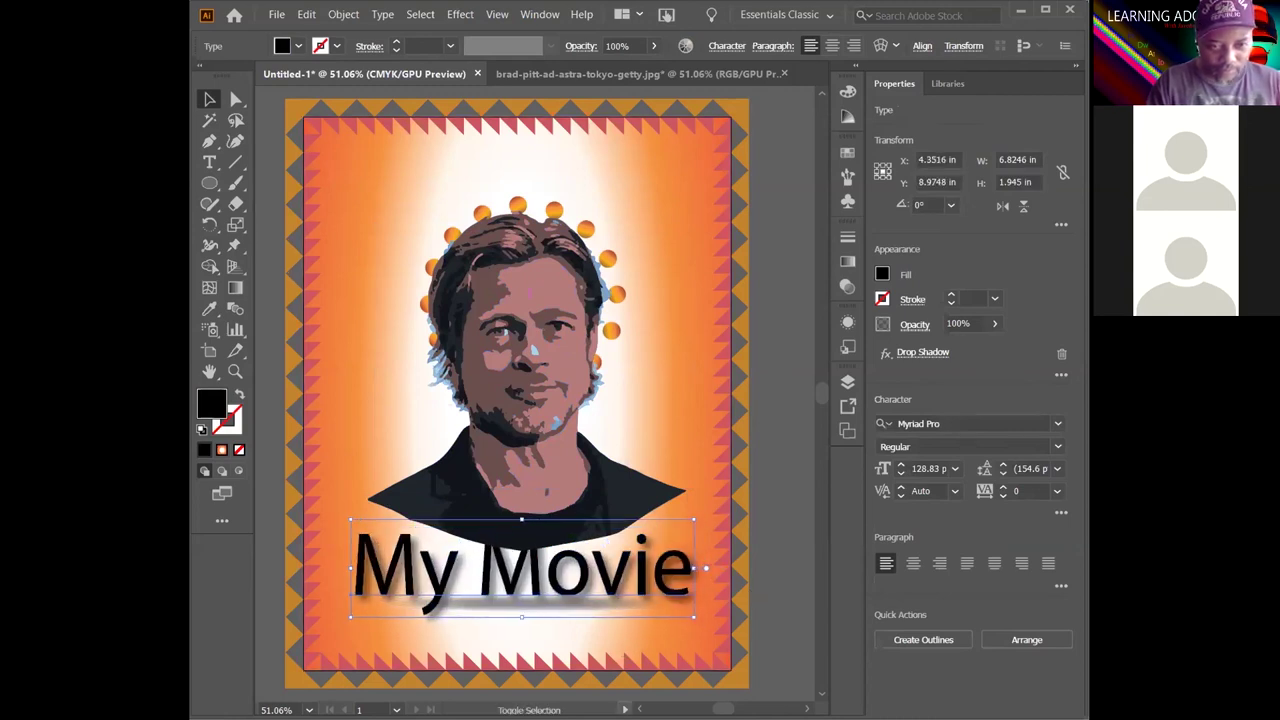
Fill all the "My Movie" title text with white, shift the title right to about X 4.41 in, and deselect it
double_click(479, 566)
drag(350, 572, 689, 584)
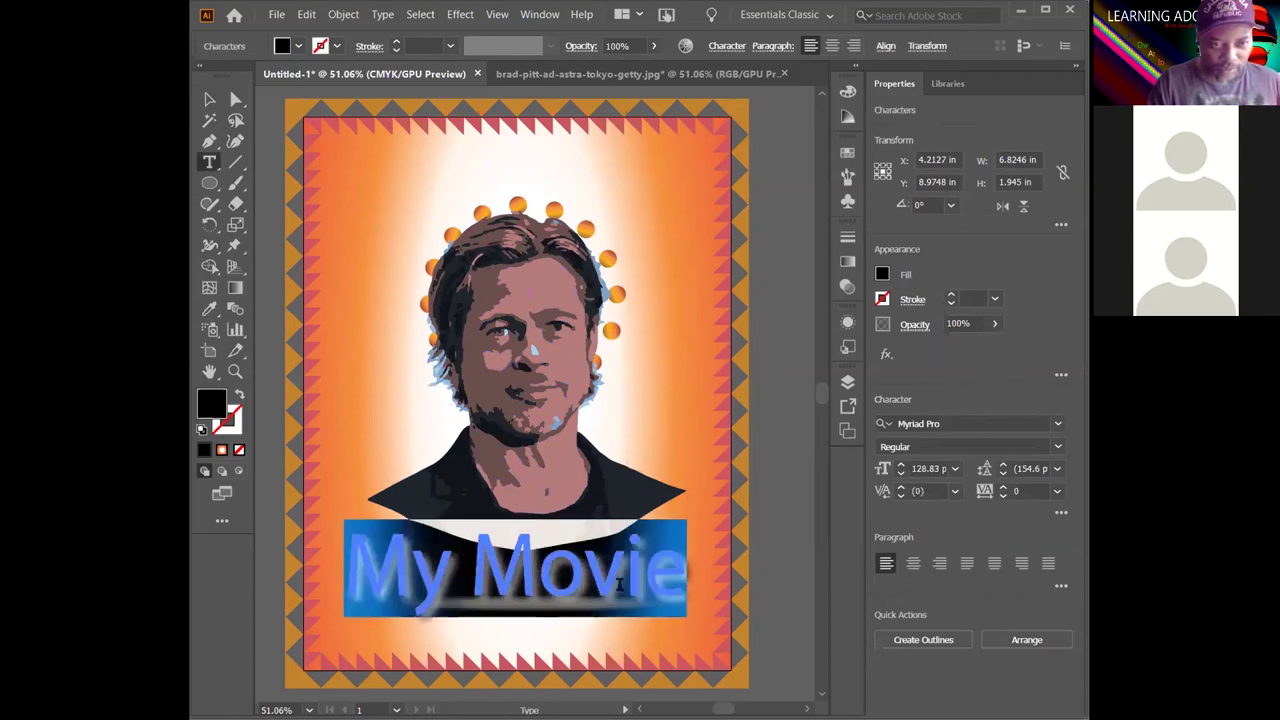
click(297, 46)
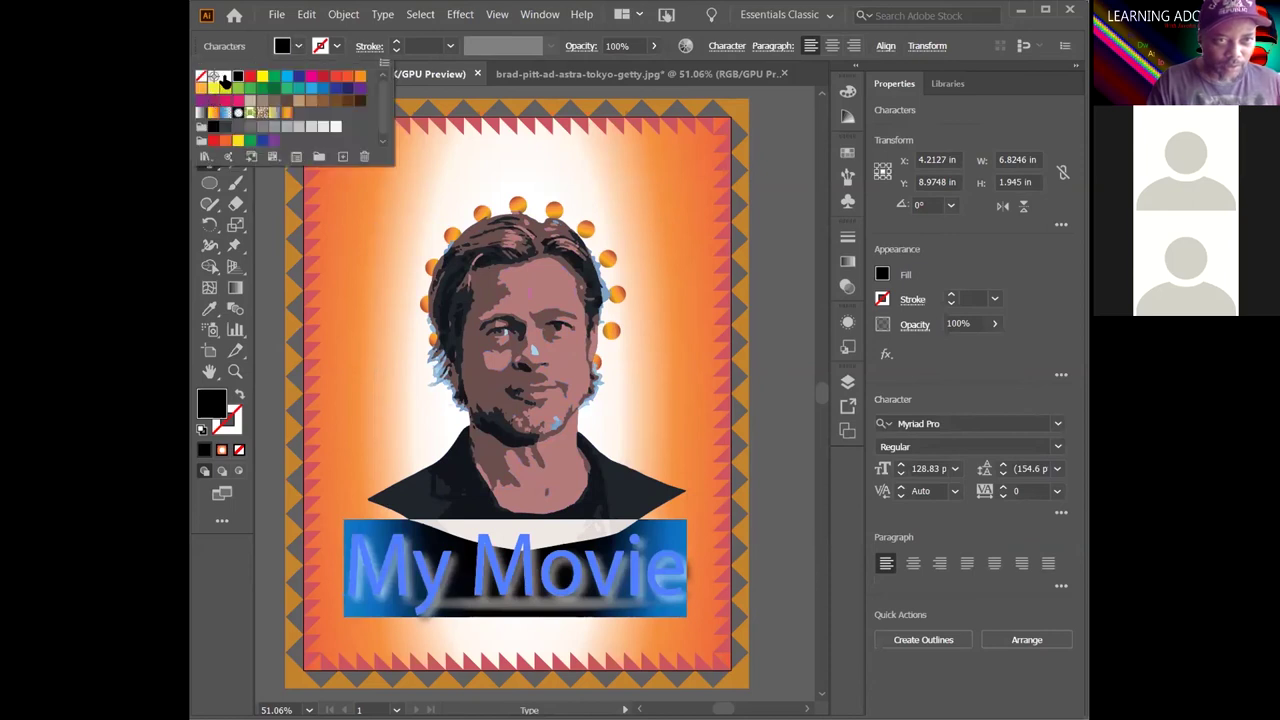
click(224, 78)
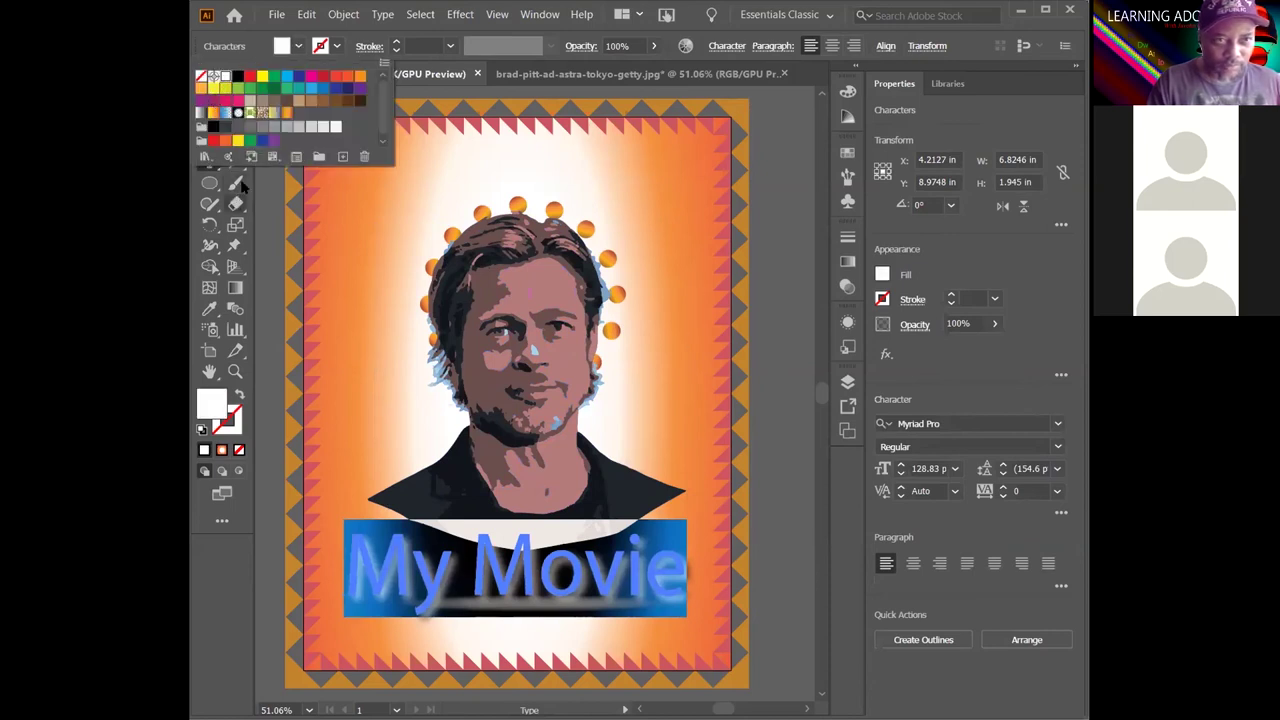
key(Escape)
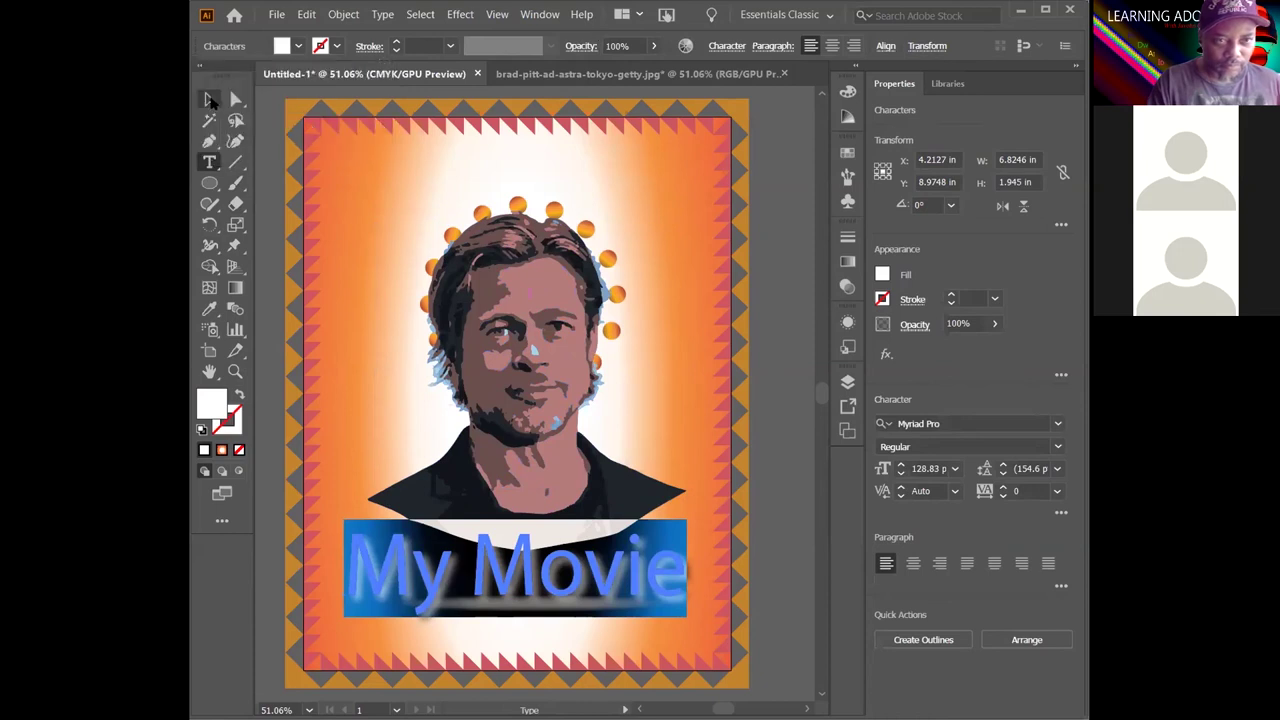
key(Escape)
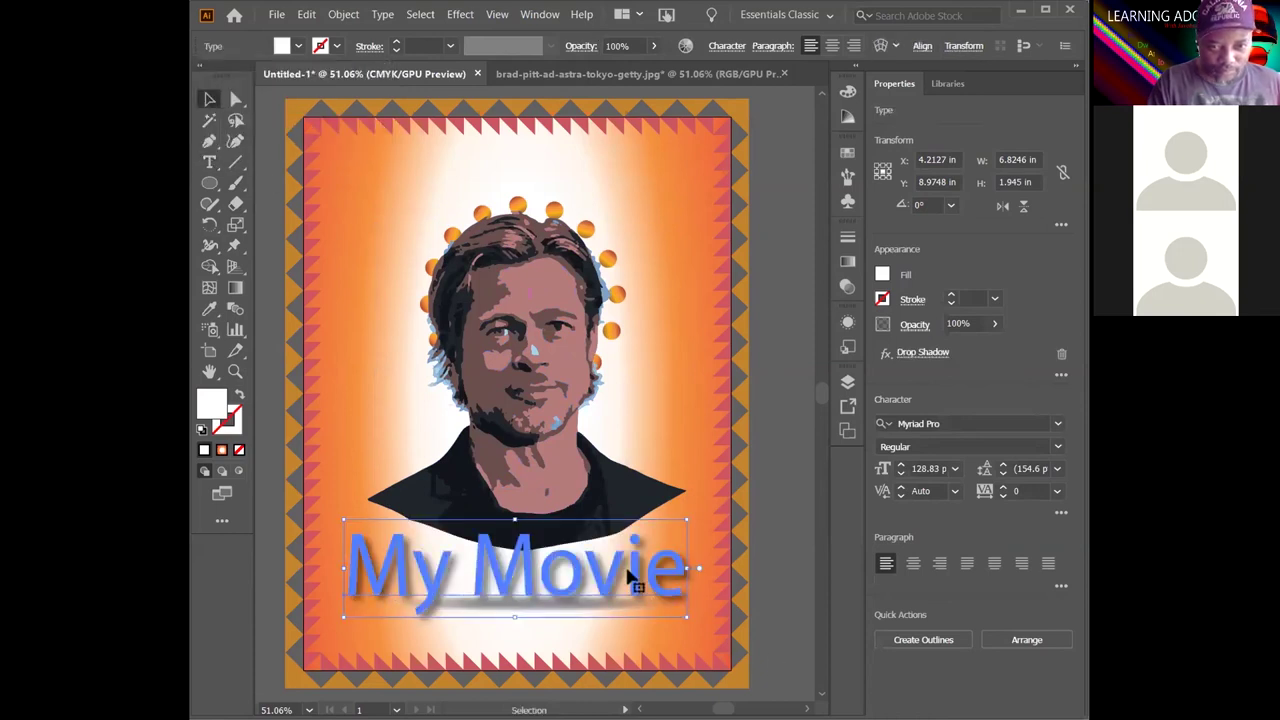
drag(638, 572, 648, 572)
click(751, 578)
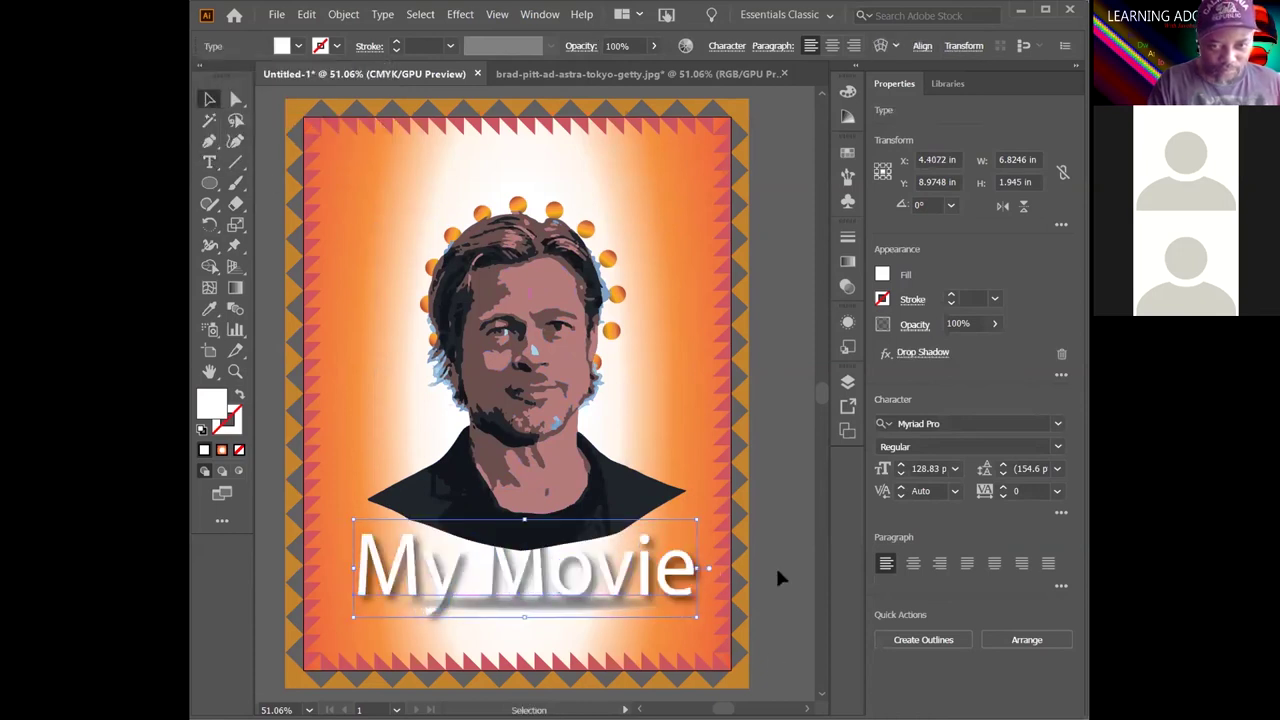
Check the stacking order of the portrait, circles, gauntlet and title in the layer list
click(543, 570)
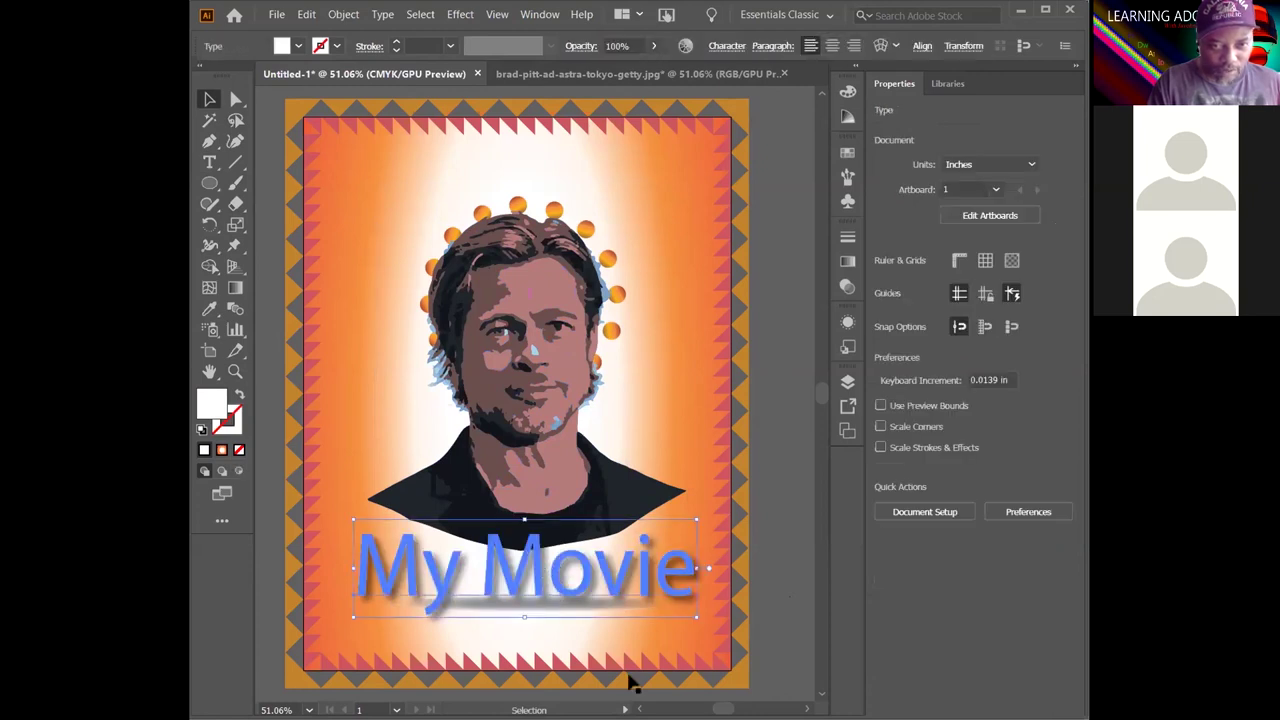
click(675, 520)
click(775, 477)
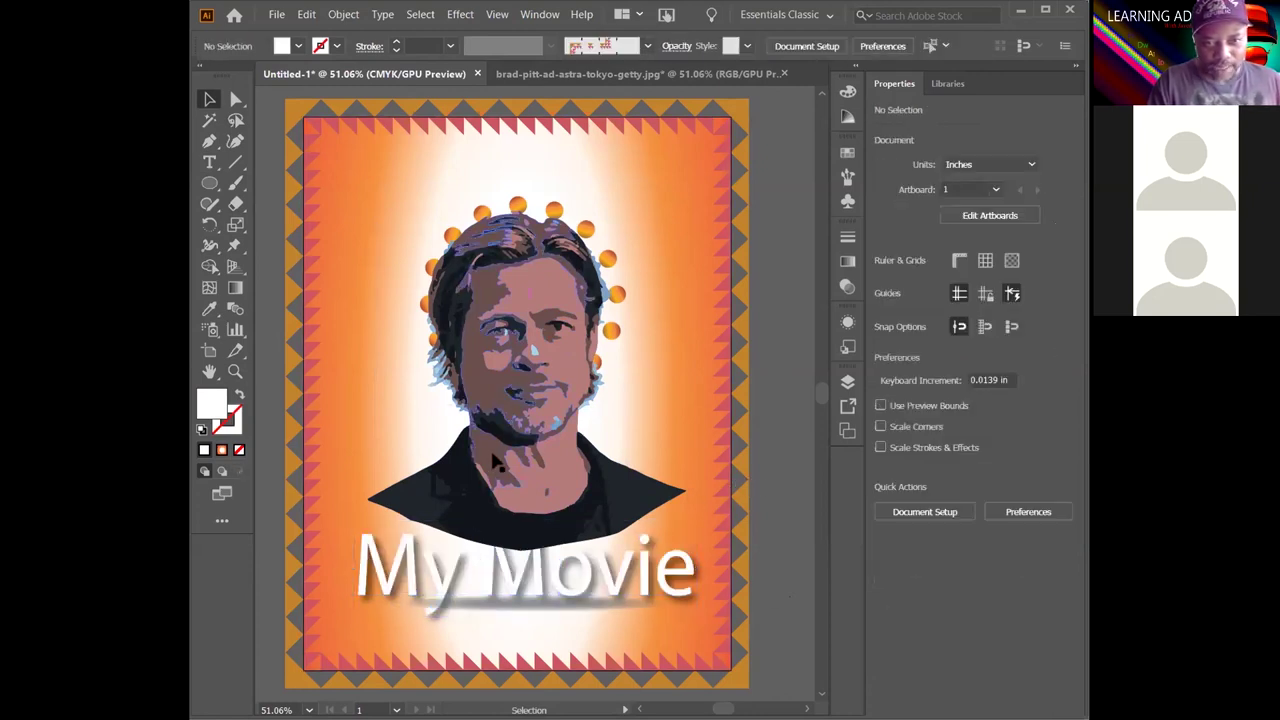
click(845, 386)
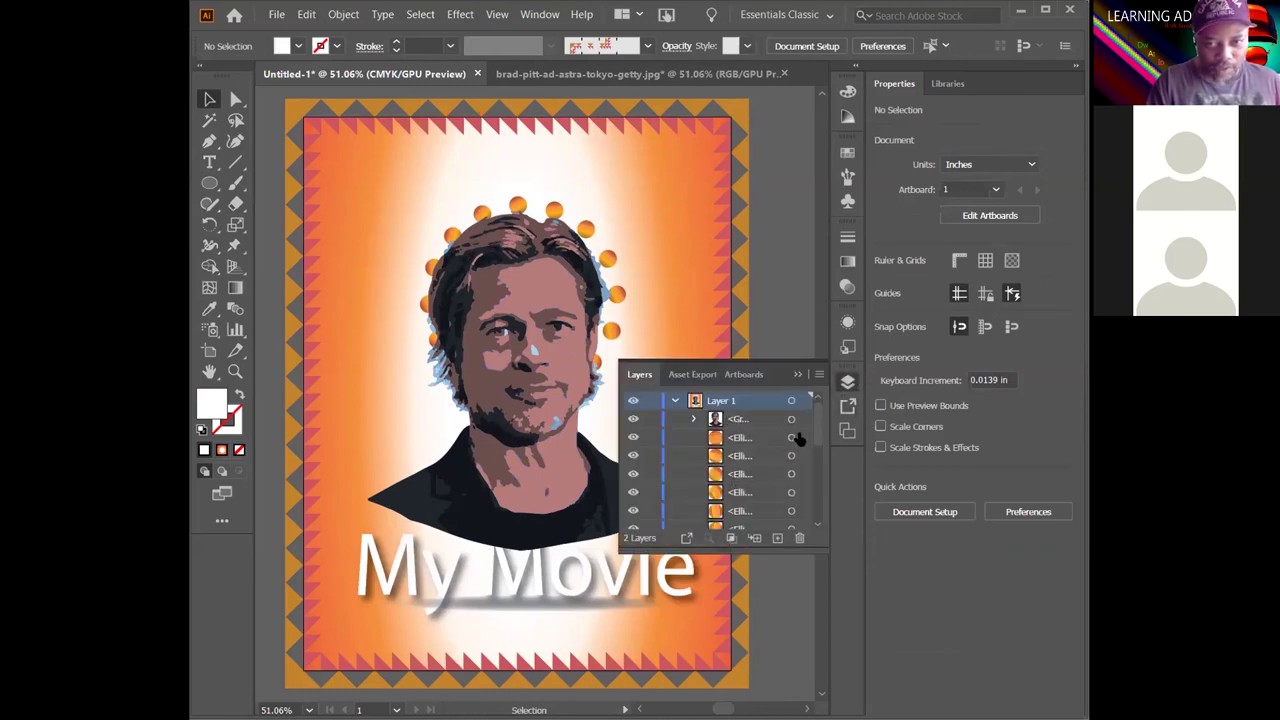
scroll(812, 426, down, 5)
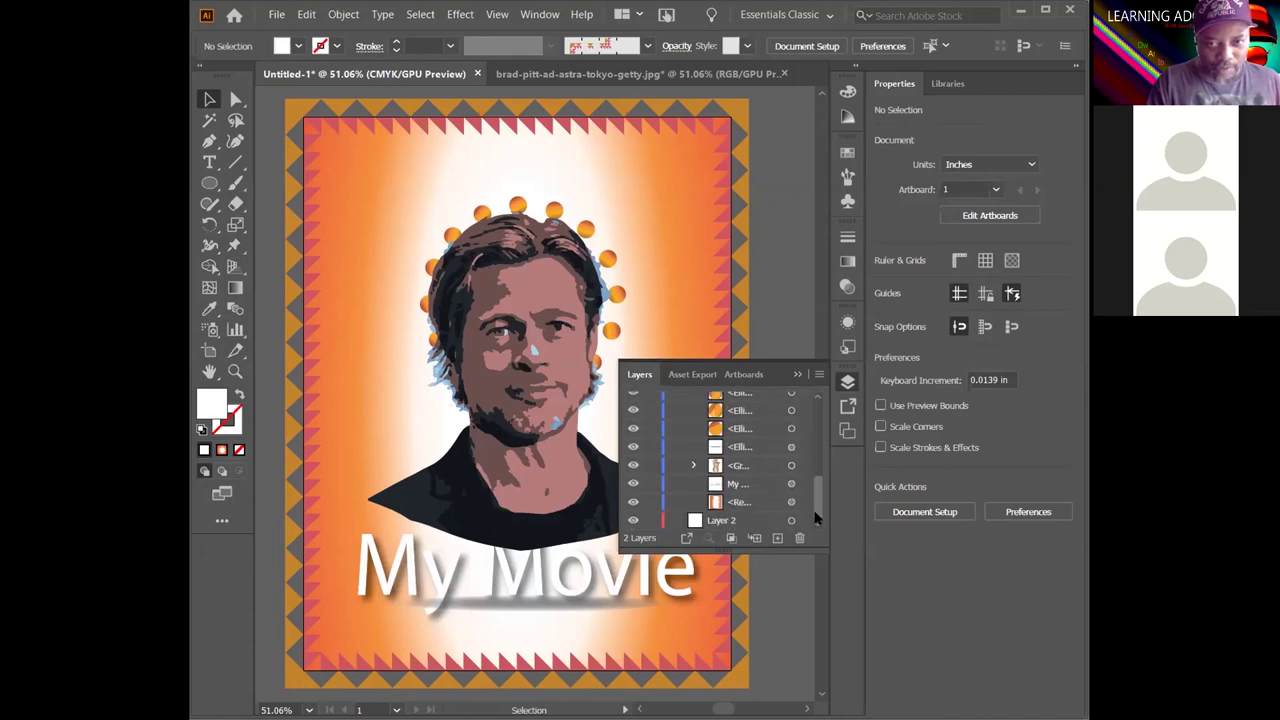
scroll(811, 430, up, 5)
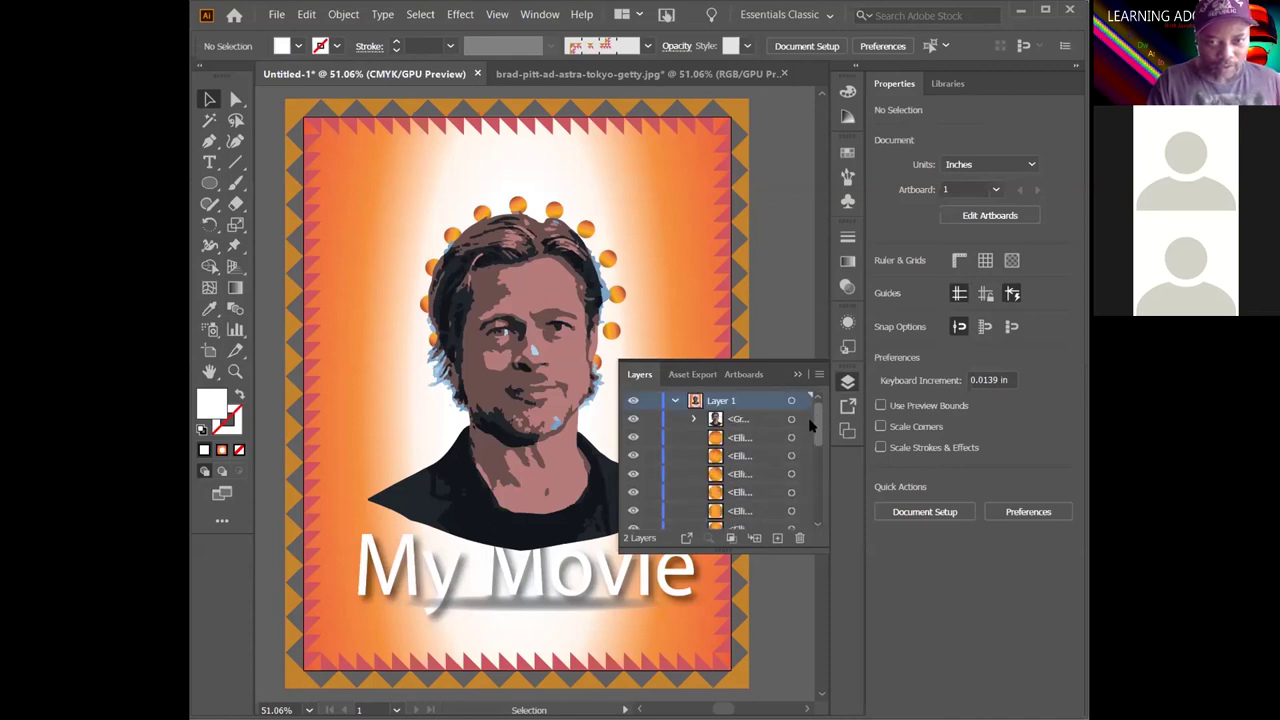
Bring the "My Movie" title in front of the portrait and move it above the head to about X 4.30 in, Y 1.16 in
click(410, 545)
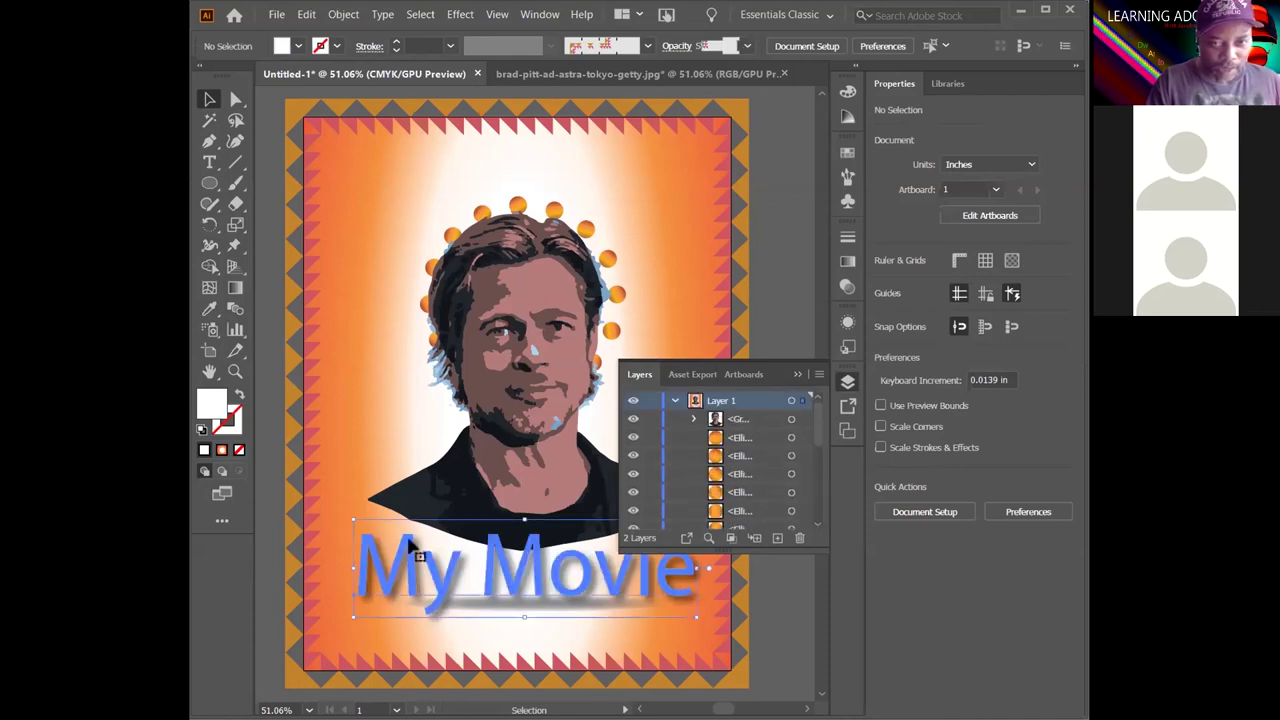
click(797, 376)
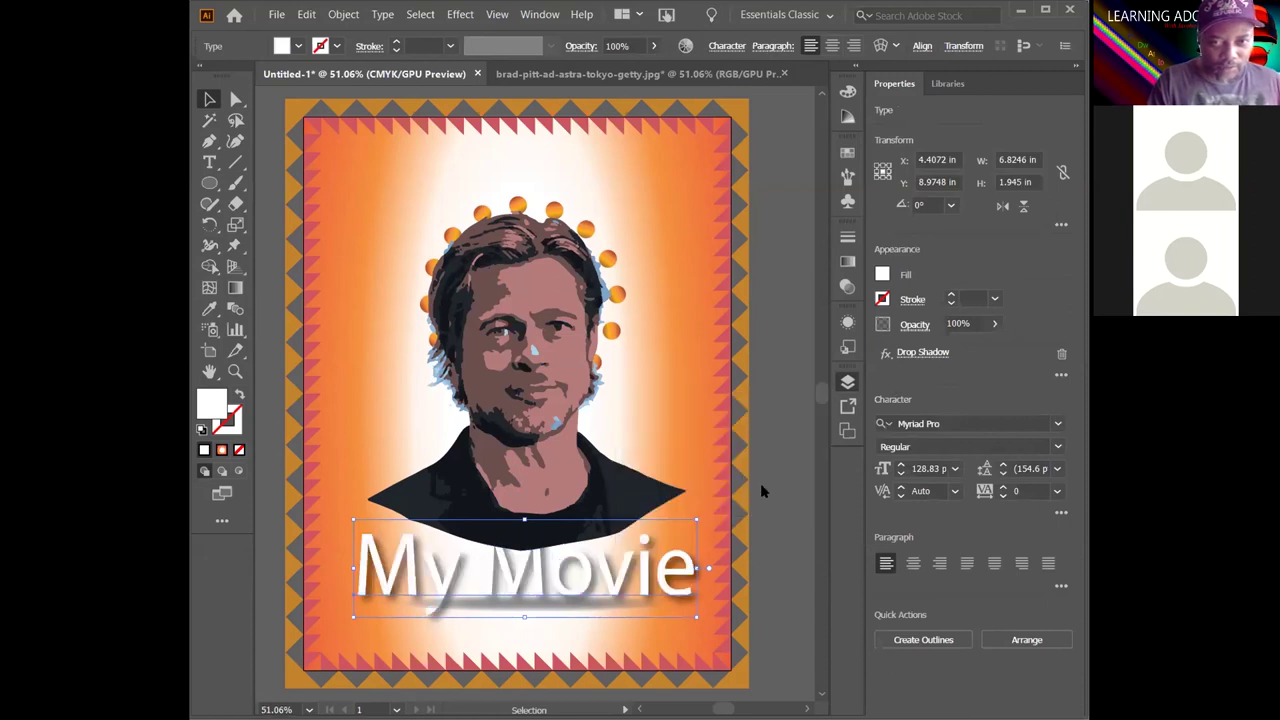
right_click(408, 546)
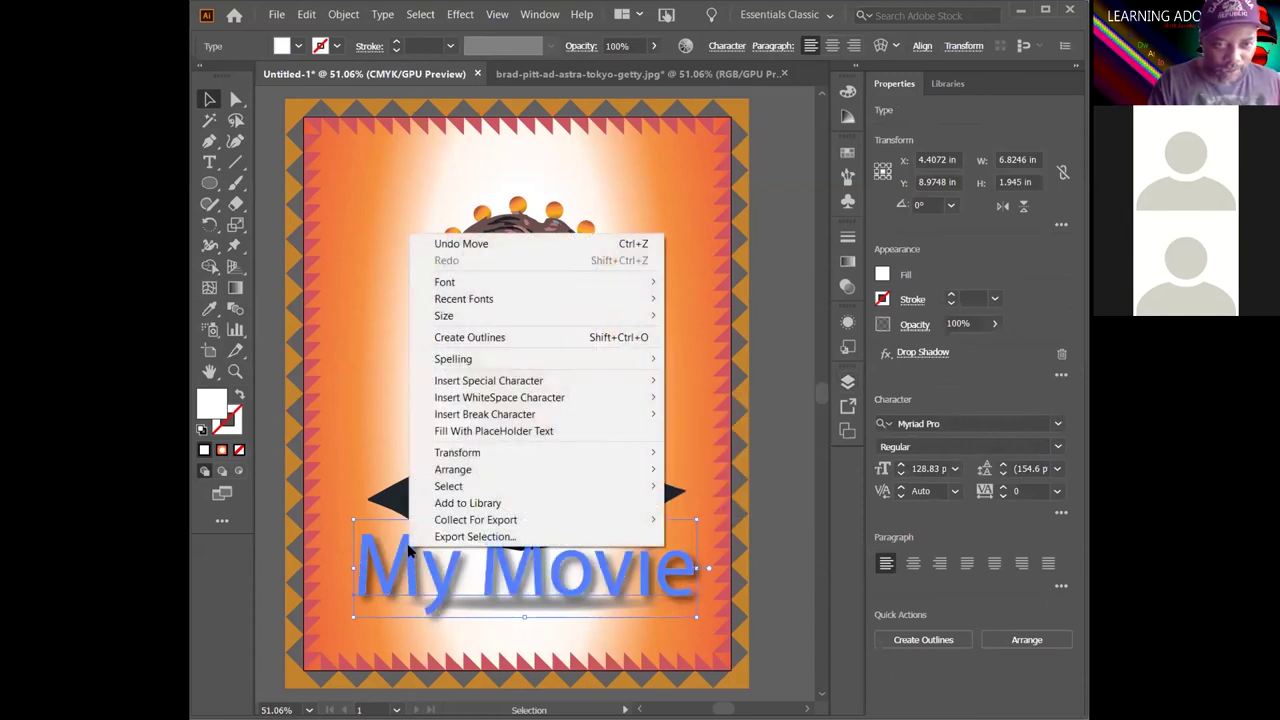
mouse_move(472, 469)
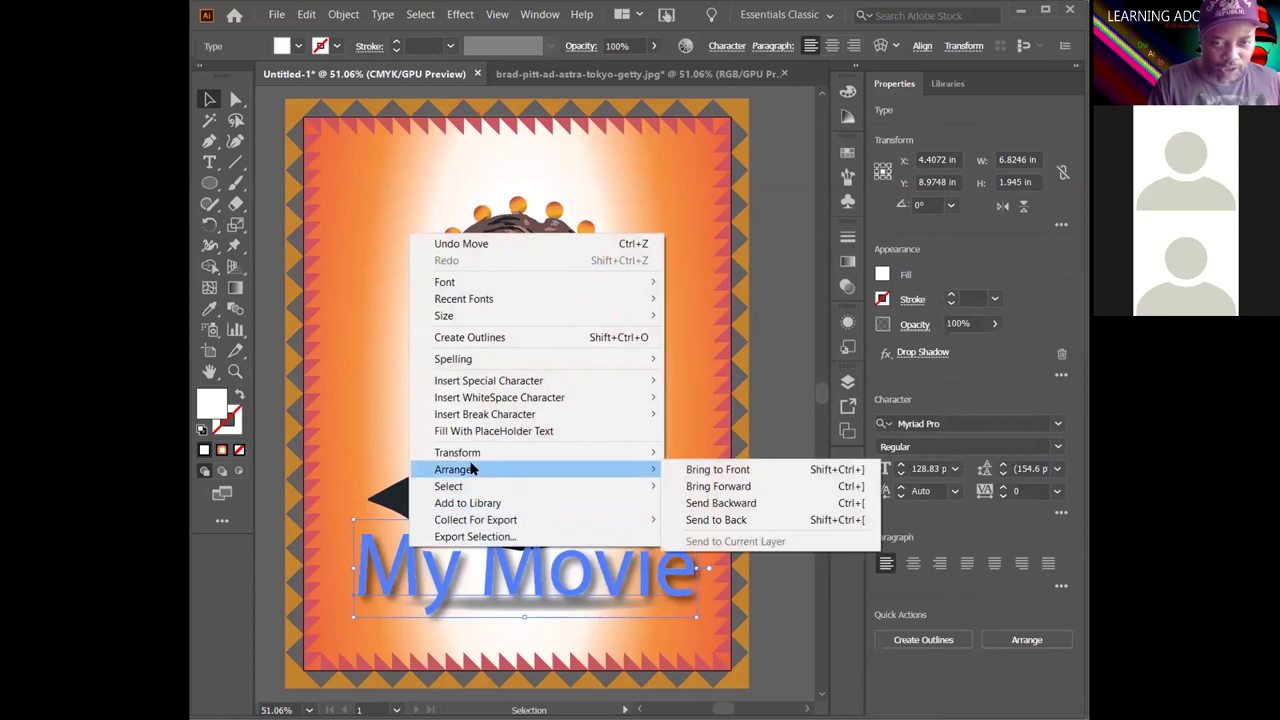
click(697, 469)
click(760, 505)
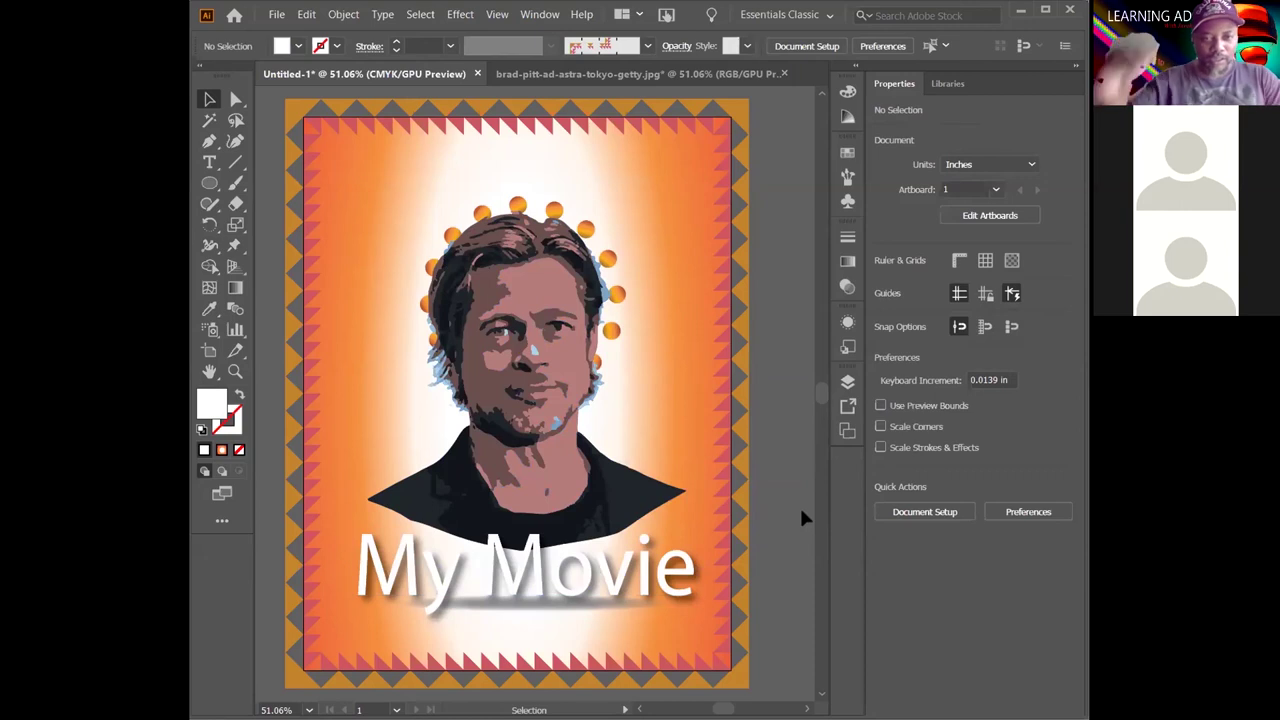
click(527, 592)
drag(514, 562, 523, 179)
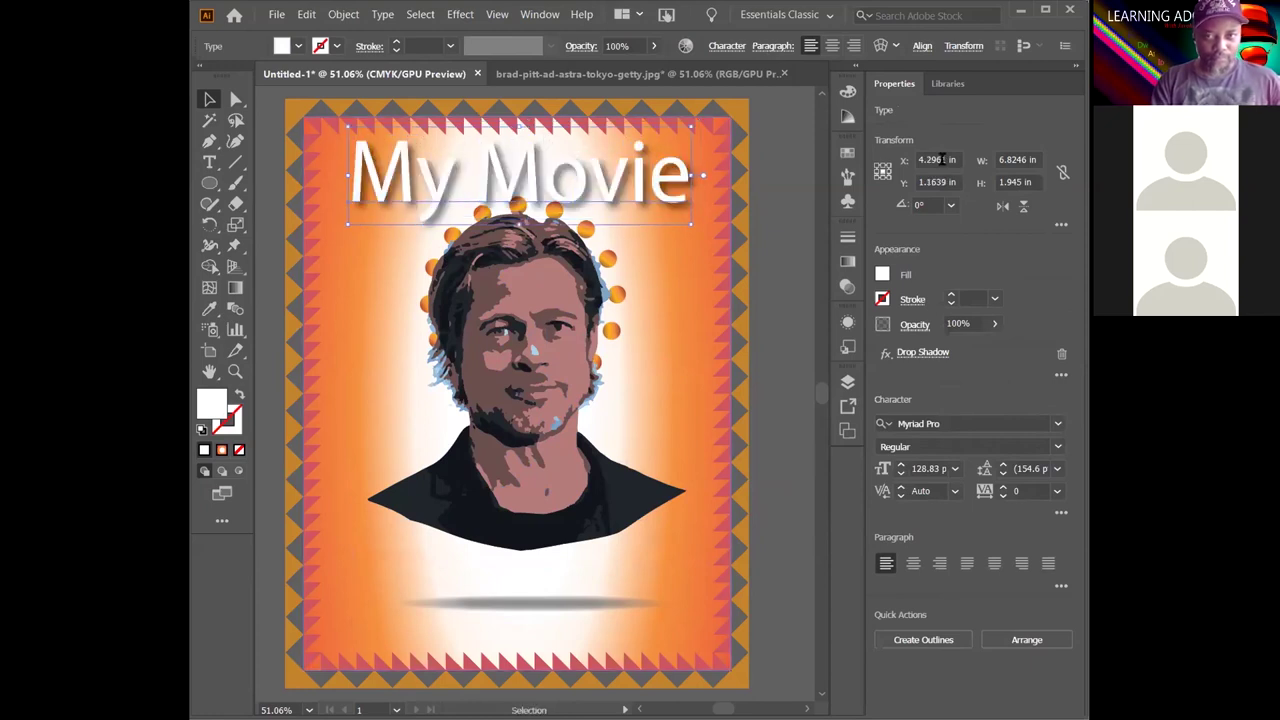
Try a series of other fonts on the title, such as Onyx, stopping at Palatino Linotype
click(979, 428)
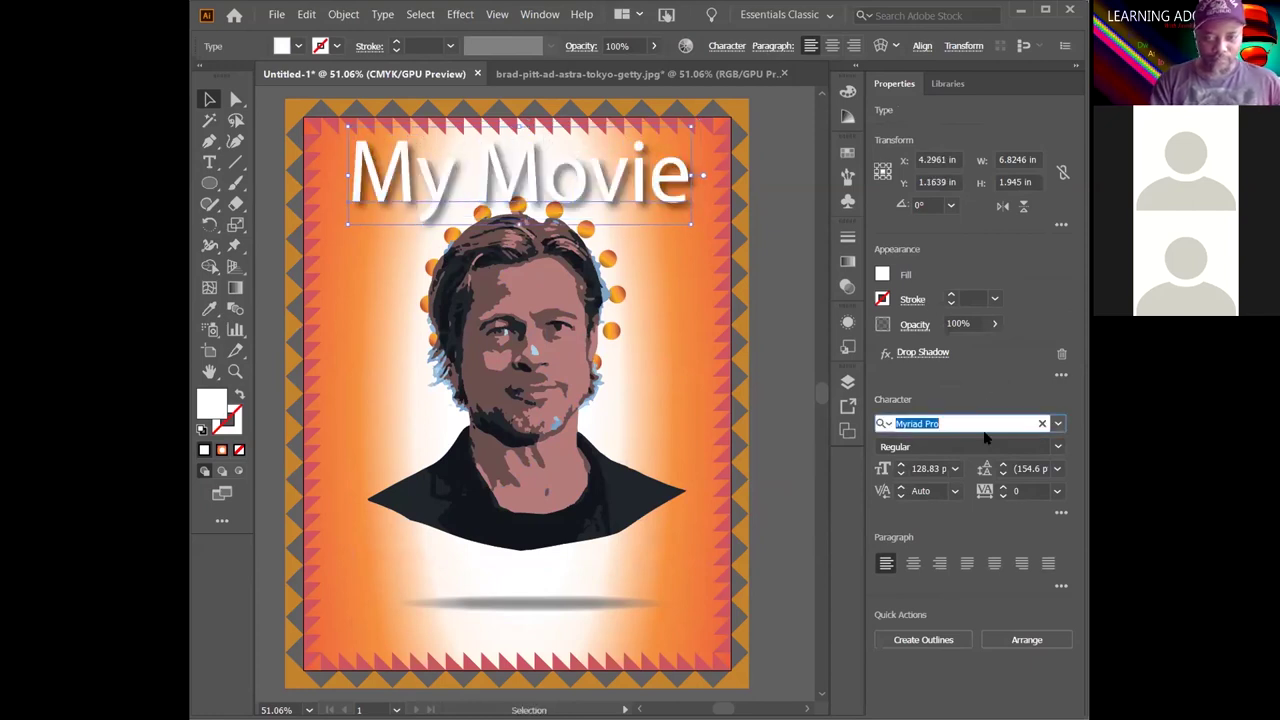
key(Down)
key(Down)
key(Down)
key(Down)
key(Down)
key(Down)
key(Down)
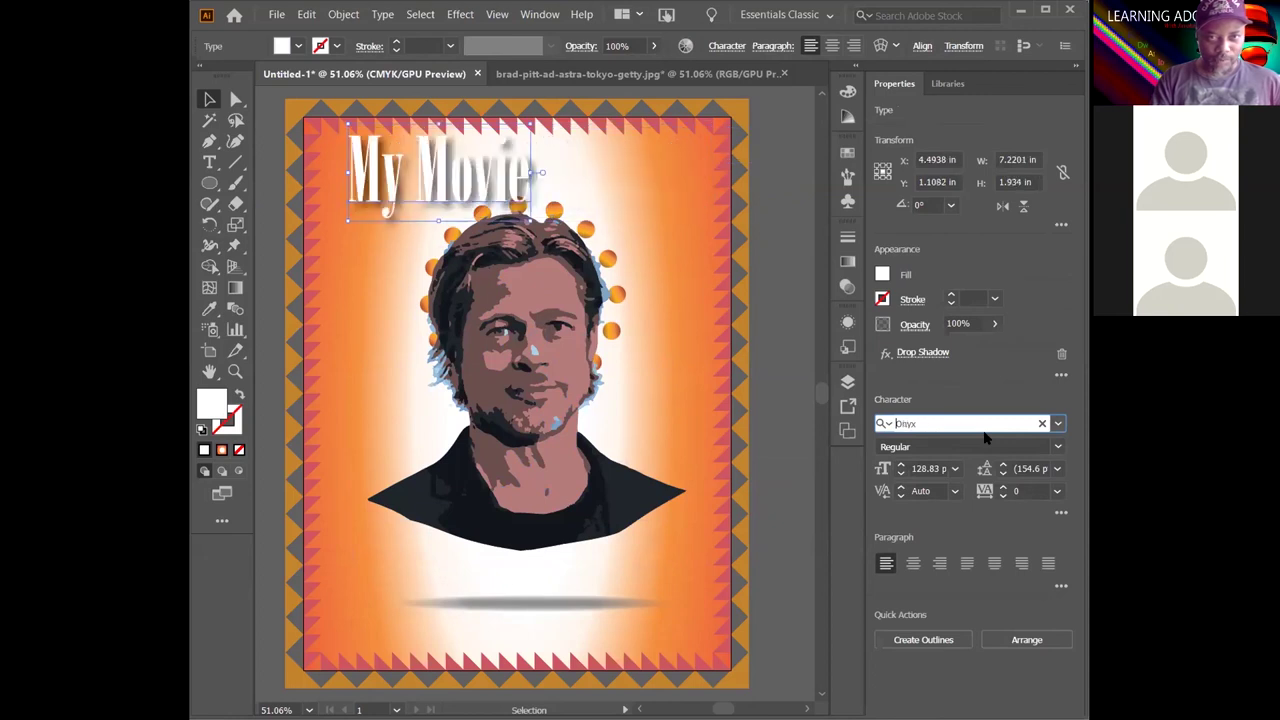
key(Down)
key(Down)
key(Down)
key(Down)
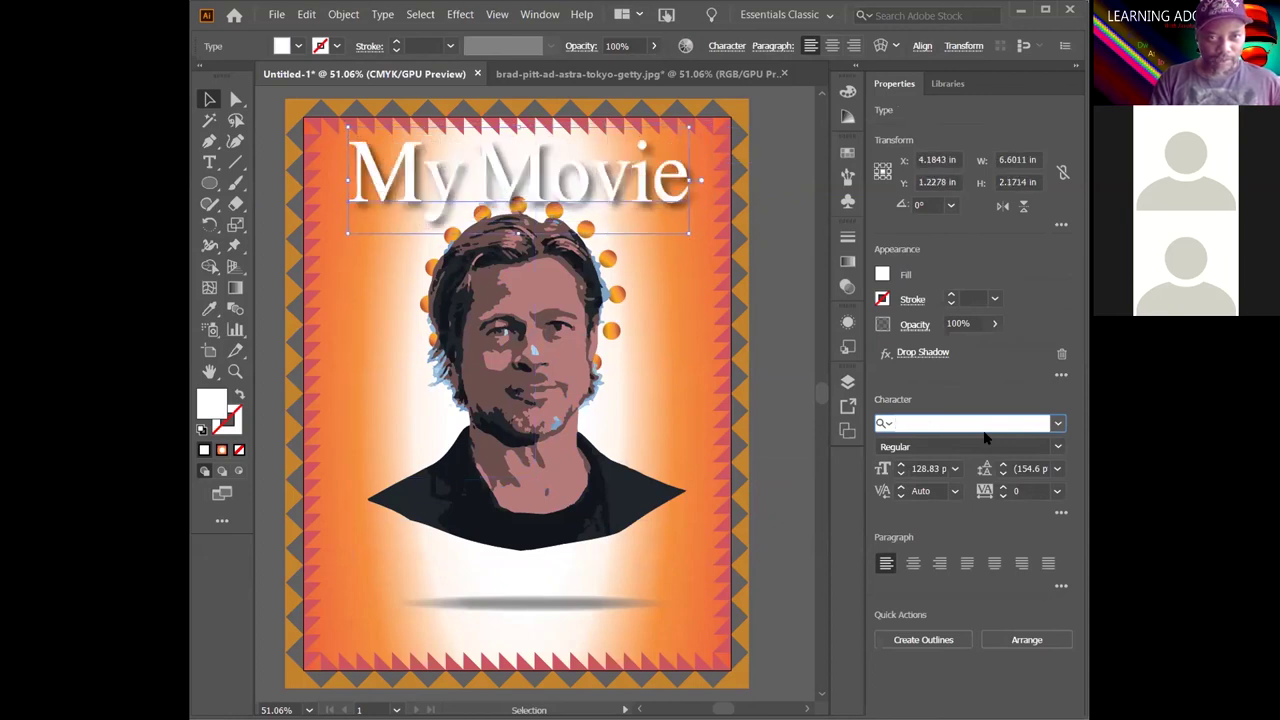
key(Down)
key(Down)
key(Down)
key(Down)
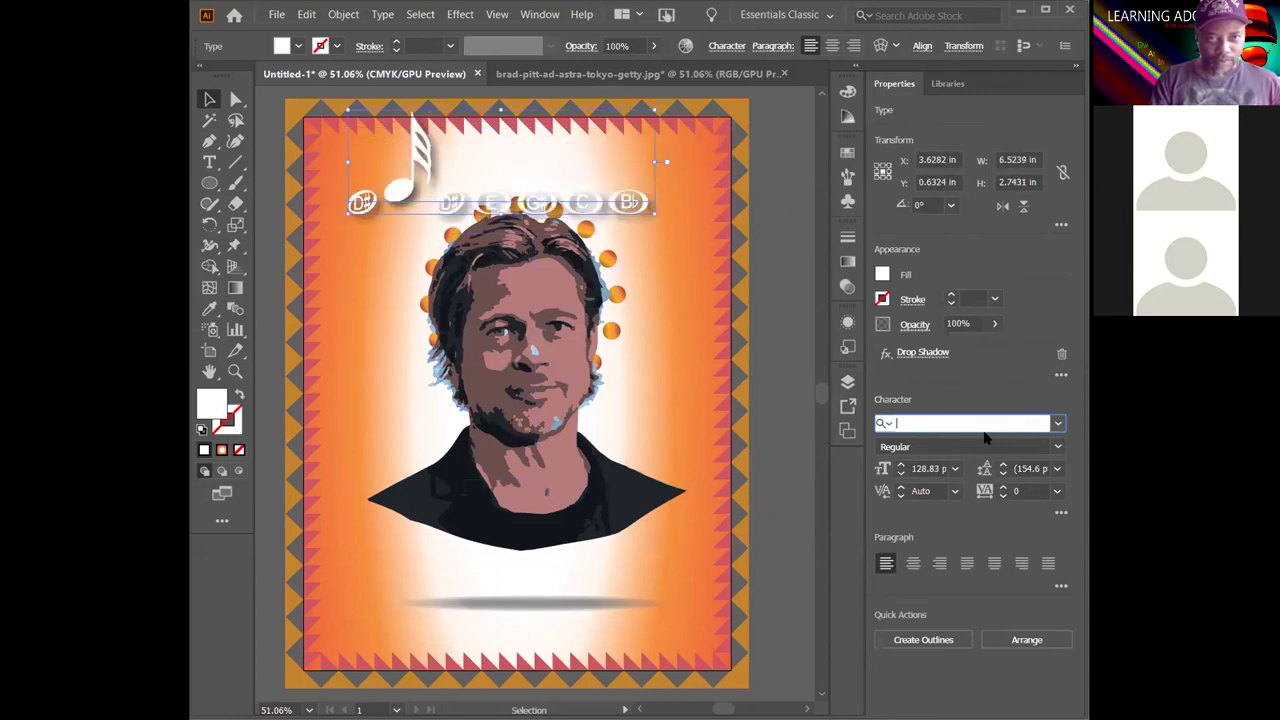
key(Down)
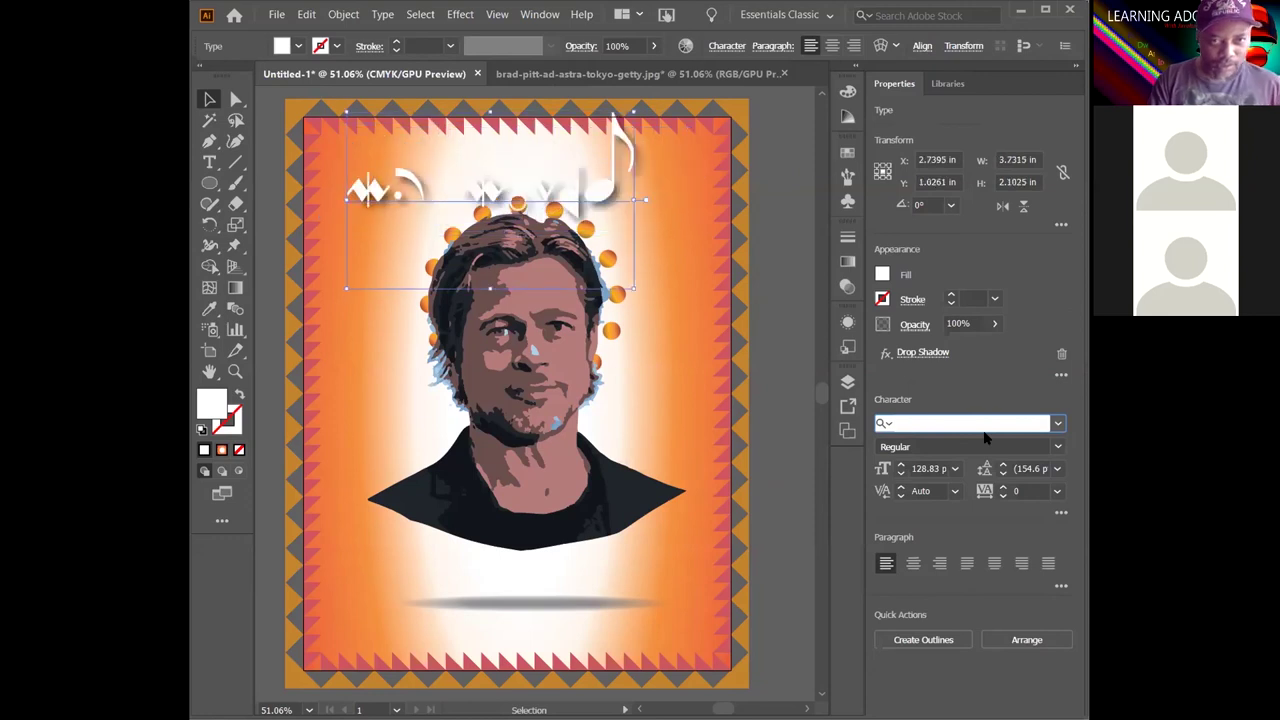
key(Down)
key(Down)
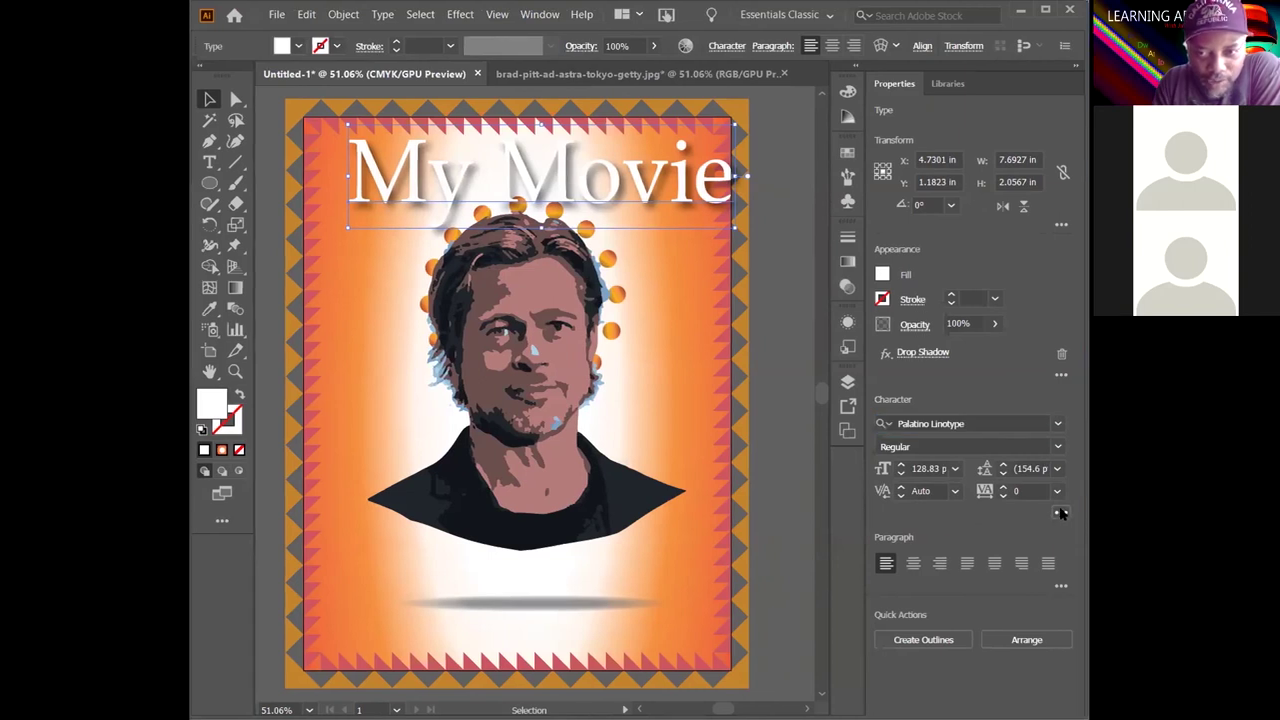
Set the title in all caps and change its font to Papyrus
click(1062, 513)
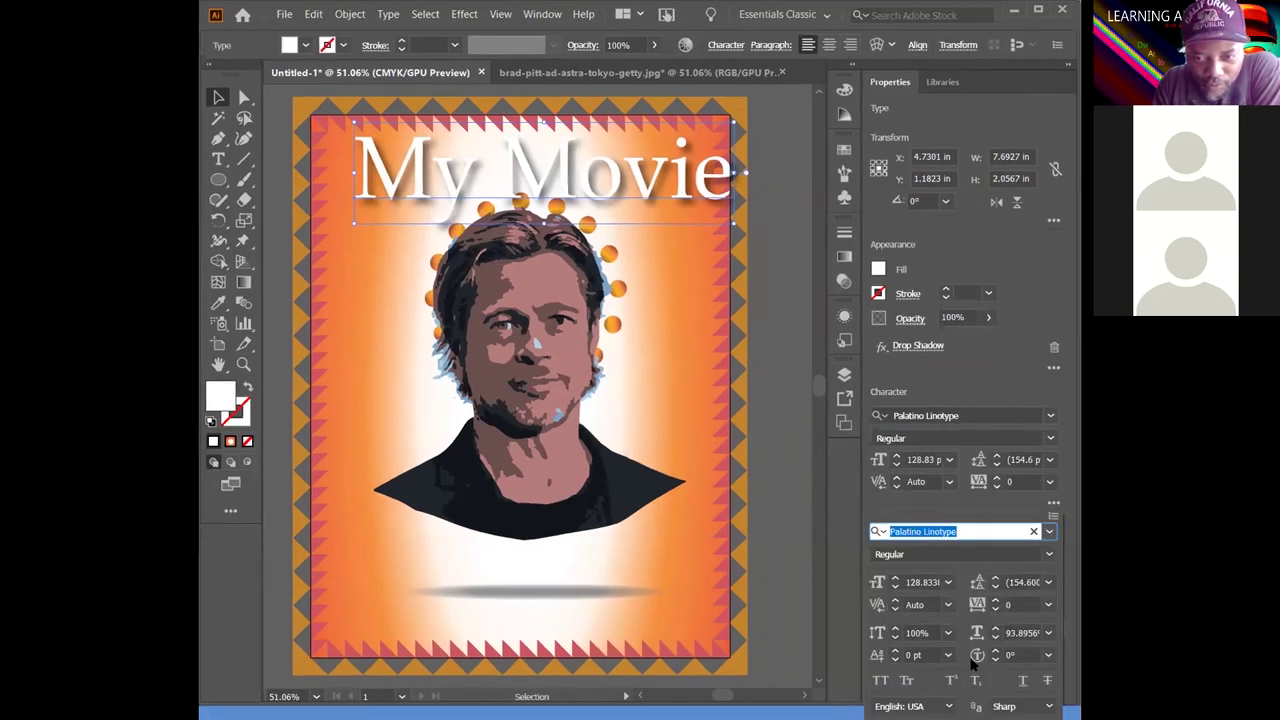
click(880, 681)
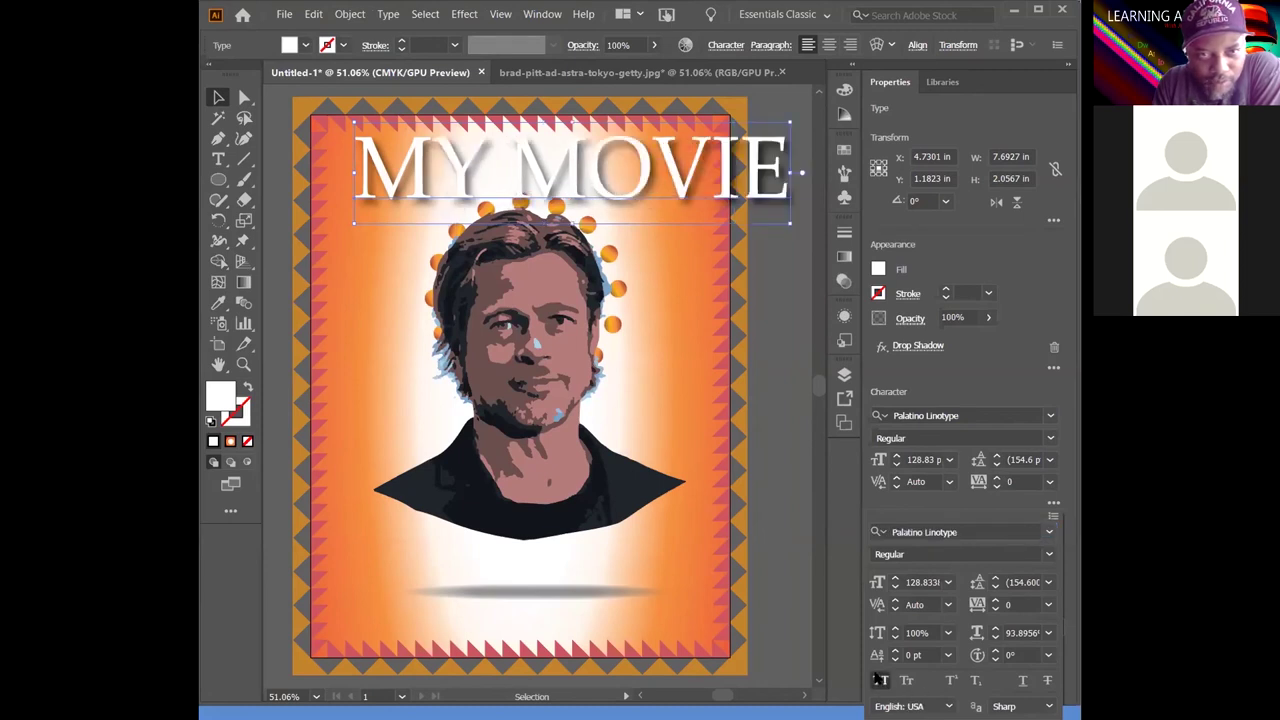
click(979, 531)
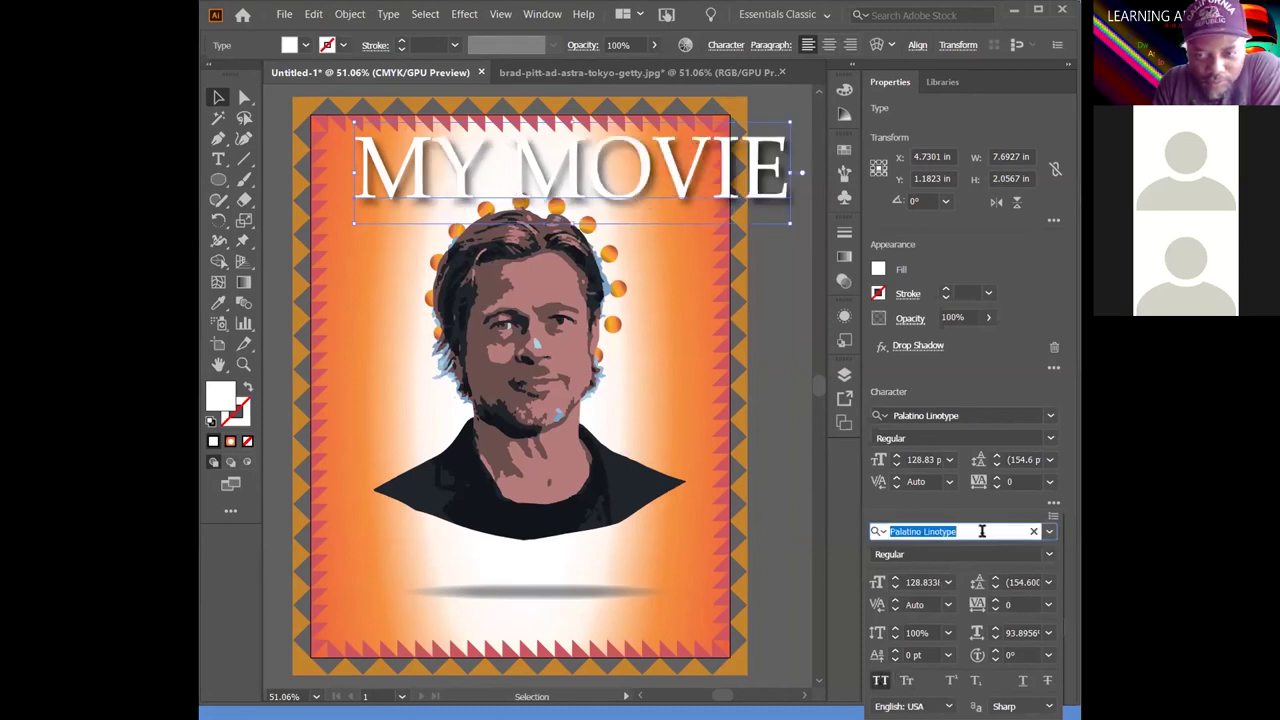
text(Parchment)
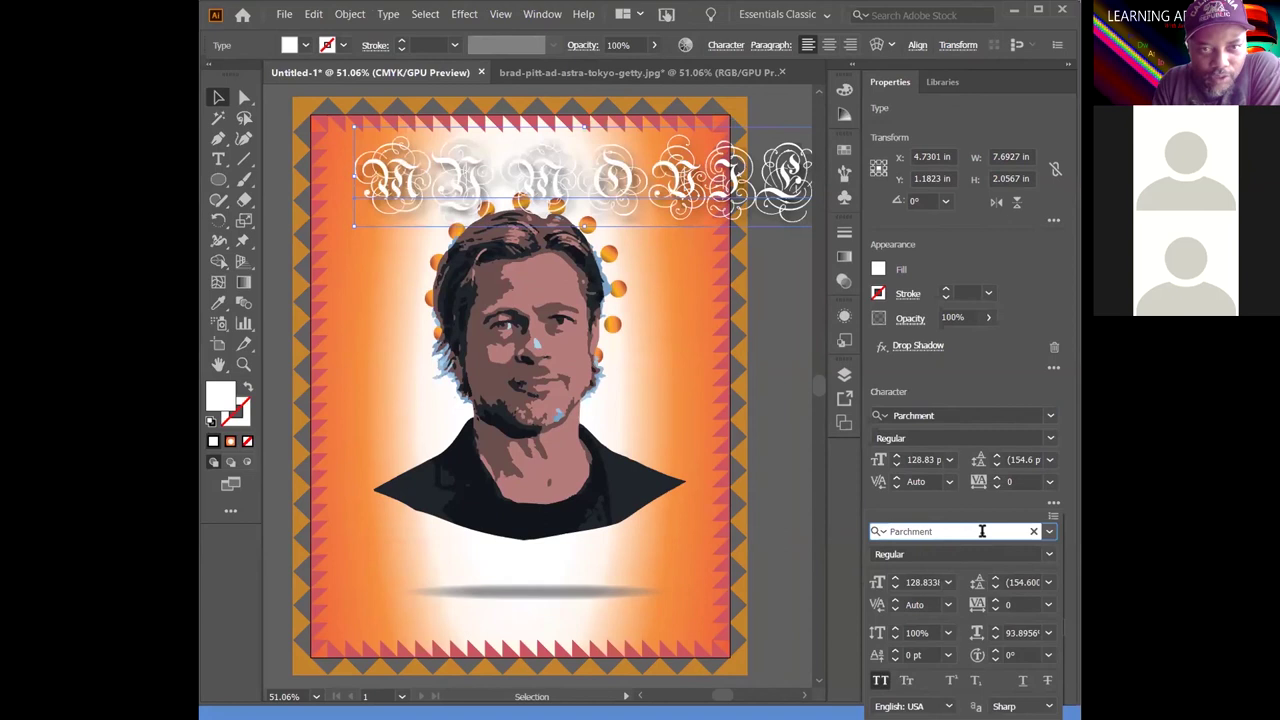
key(Down)
key(Down)
key(Up)
key(Up)
key(Up)
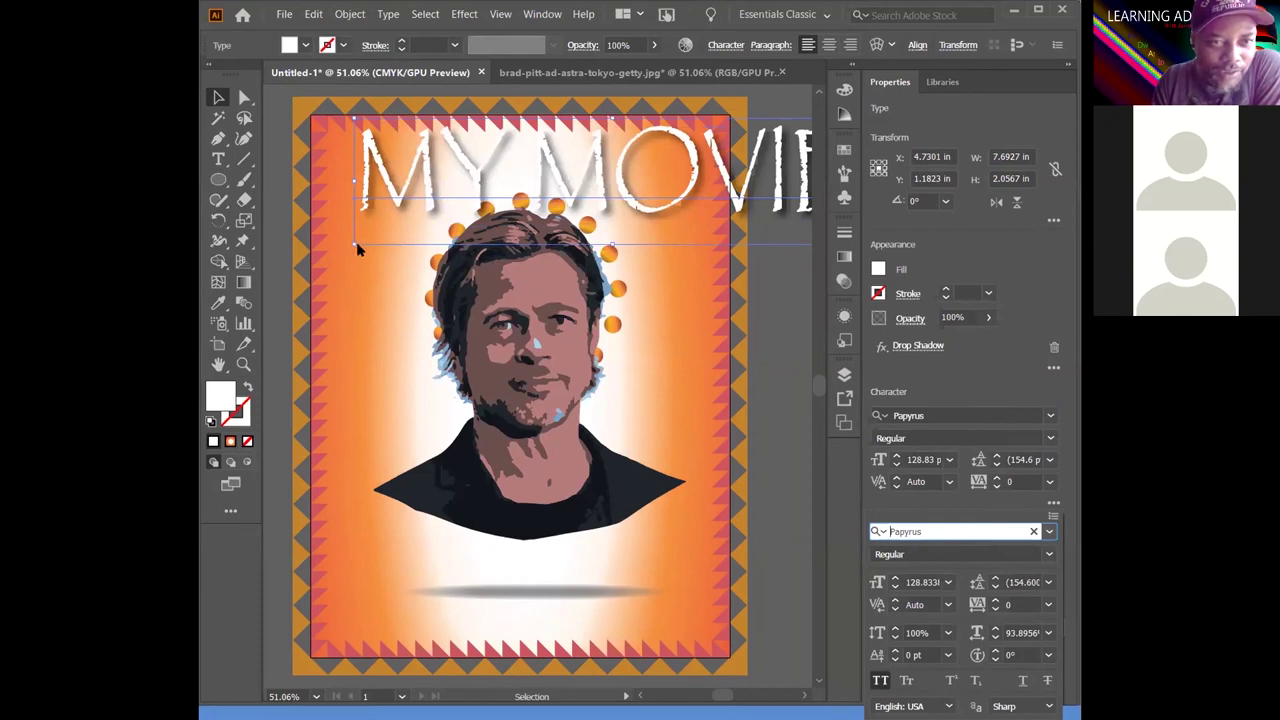
key(Return)
Scale the title down to about 7.16 in wide and 1.49 in high, raise it to about Y 1.11 in, and deselect it
drag(340, 118, 351, 168)
drag(606, 203, 704, 208)
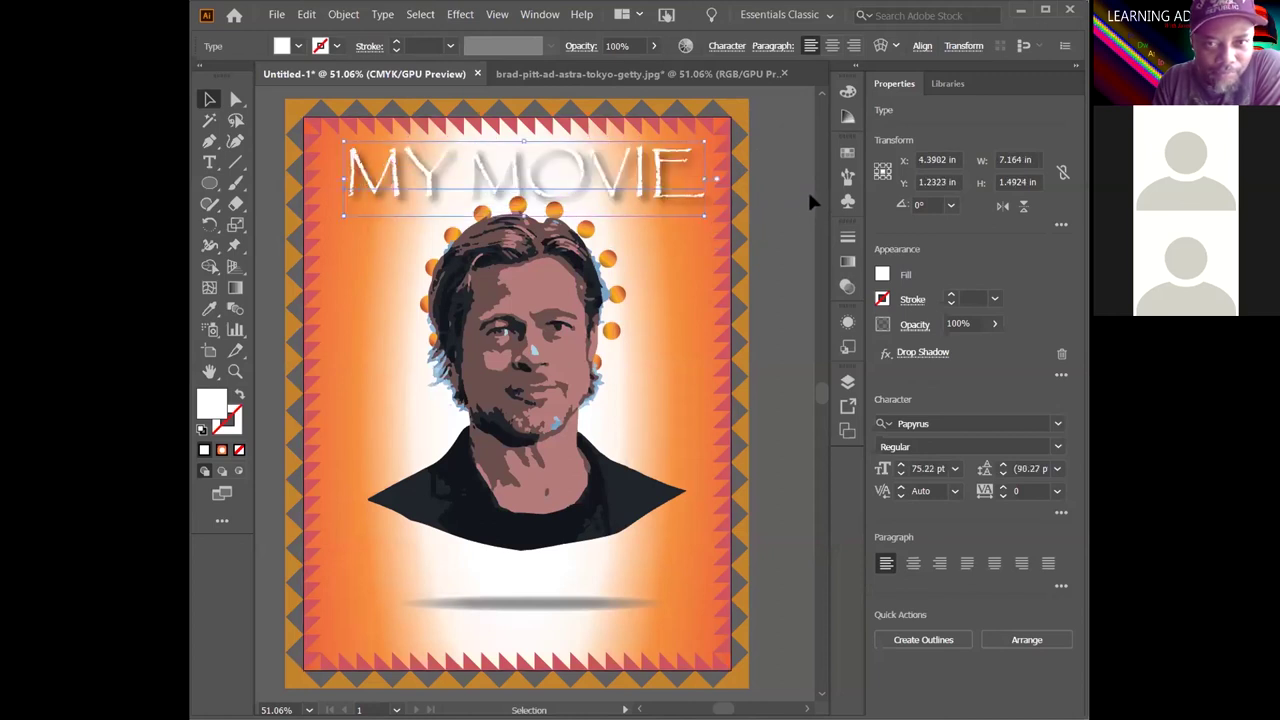
click(815, 328)
mouse_move(609, 190)
mouse_down()
mouse_move(622, 186)
mouse_move(608, 180)
mouse_up()
click(757, 364)
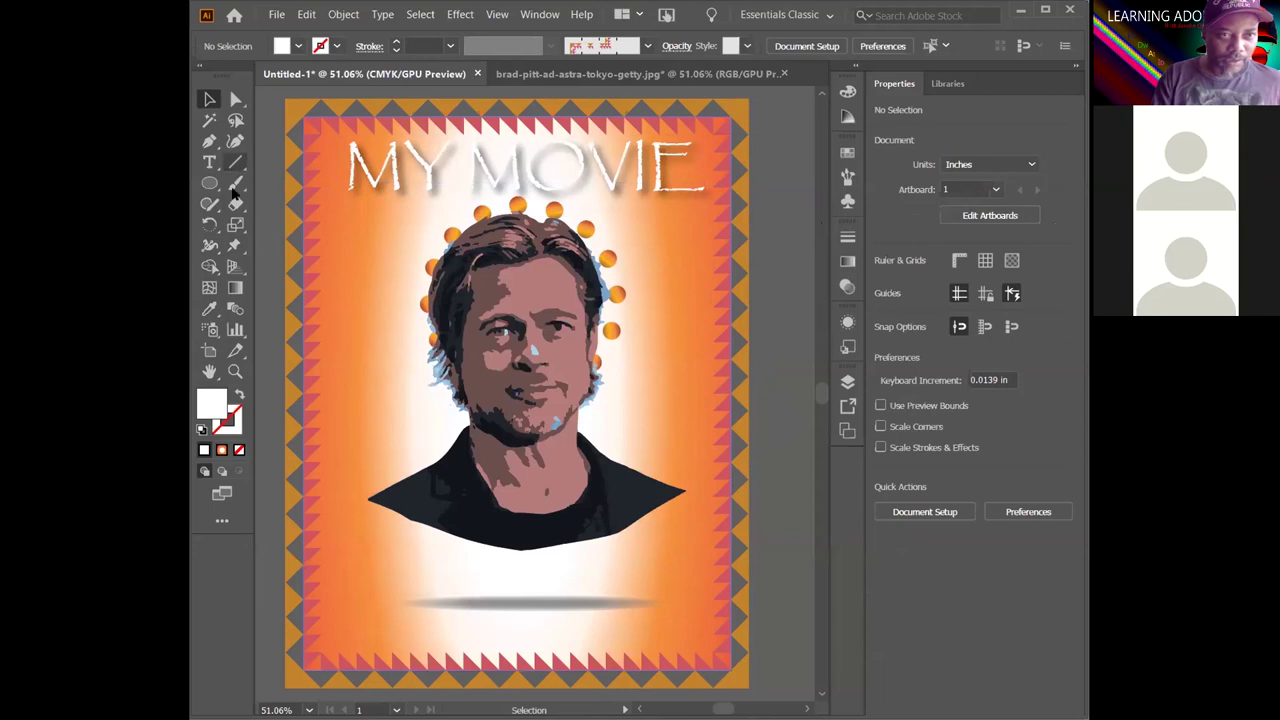
Move the feathered shadow ellipse up beneath the portrait to about X 4.50 in, Y 9 in
click(209, 162)
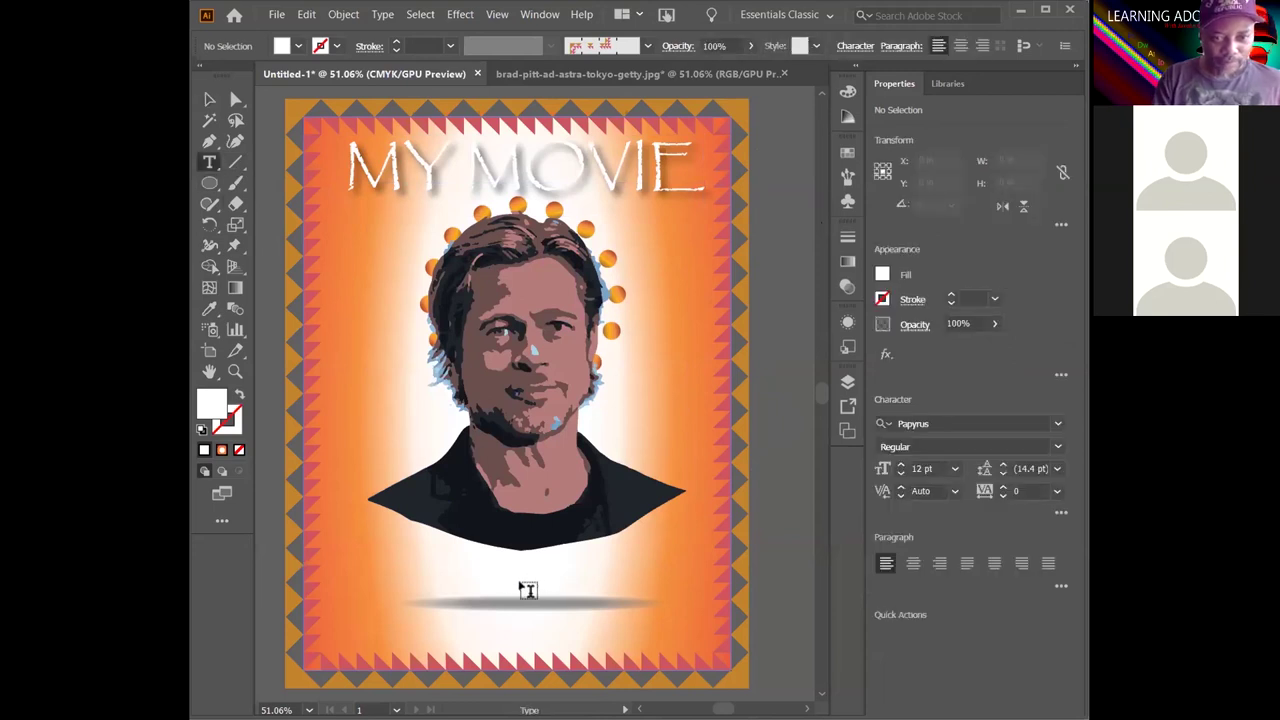
click(209, 99)
drag(545, 615, 539, 570)
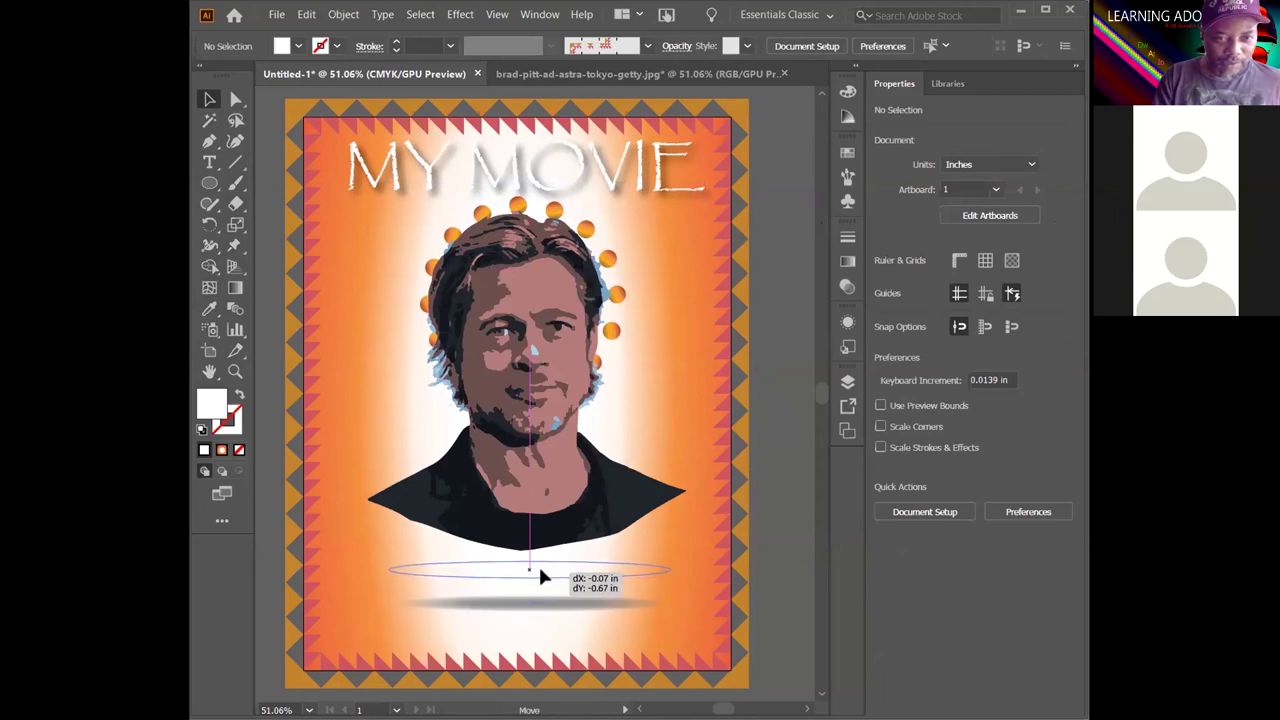
Add the text "STARING BRAD PITT" below the shadow and scale it to about 4.16 in wide
click(211, 163)
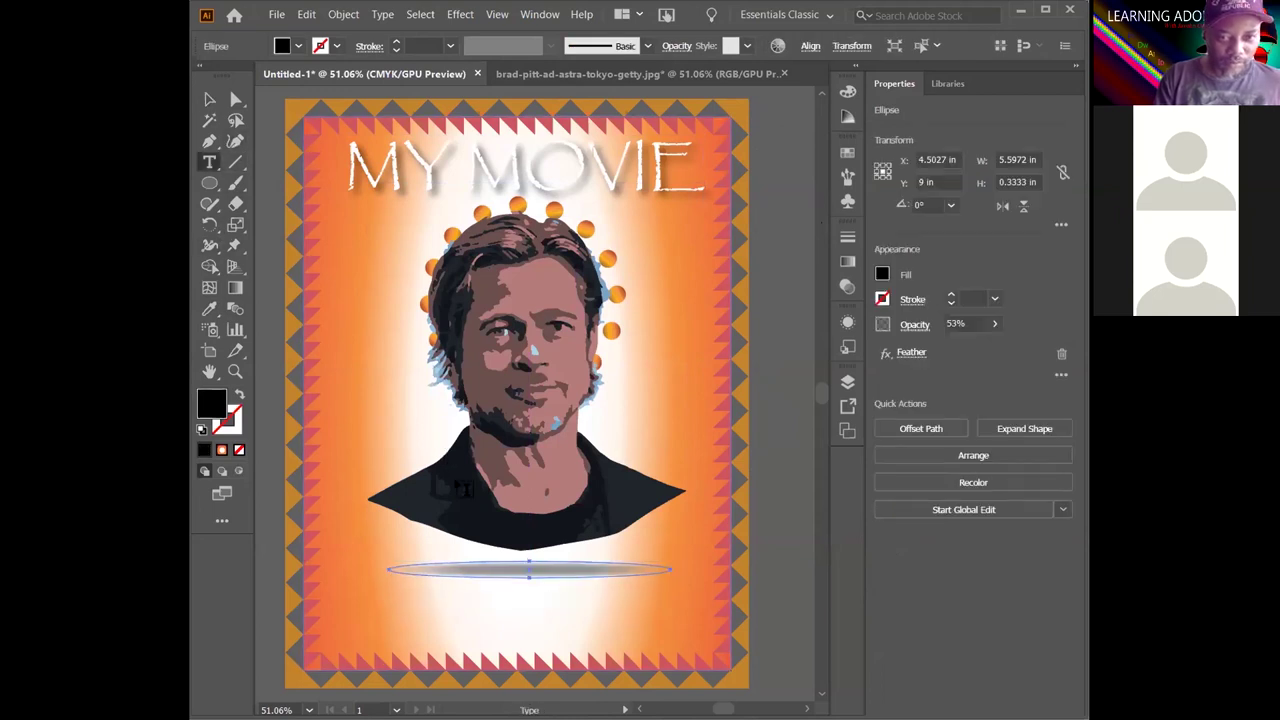
click(521, 614)
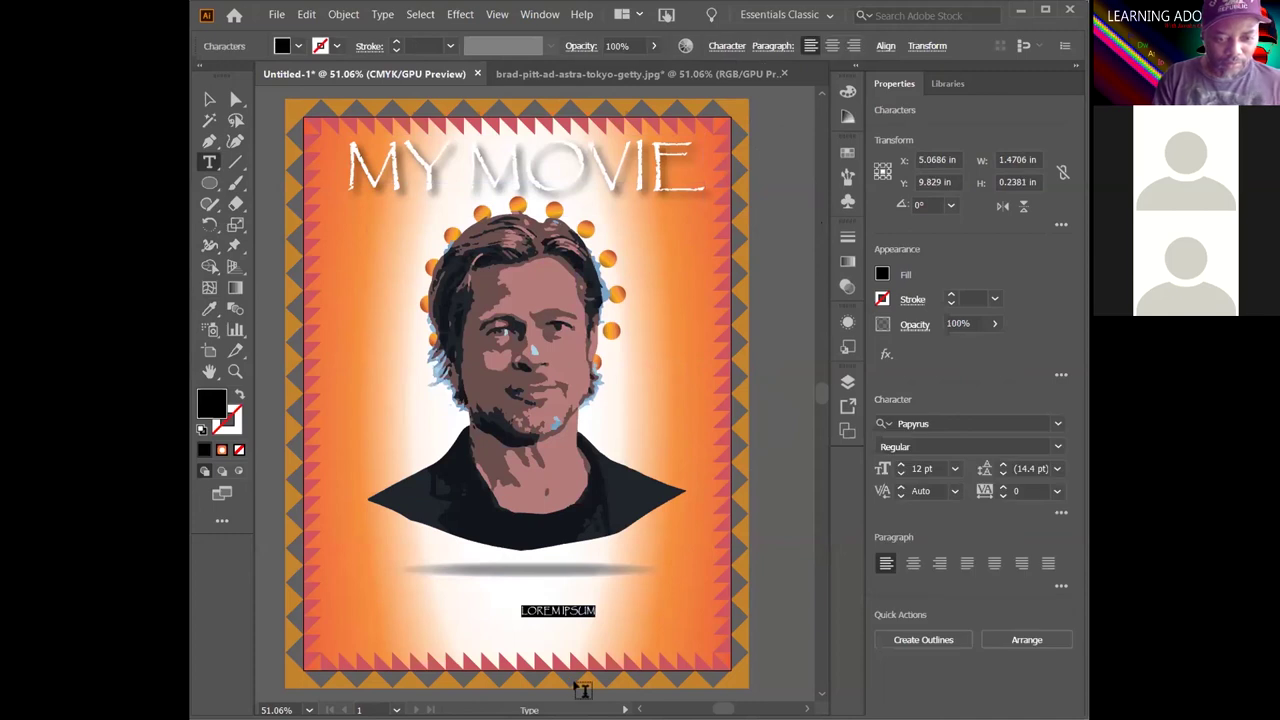
text(STARING BRAD PITT)
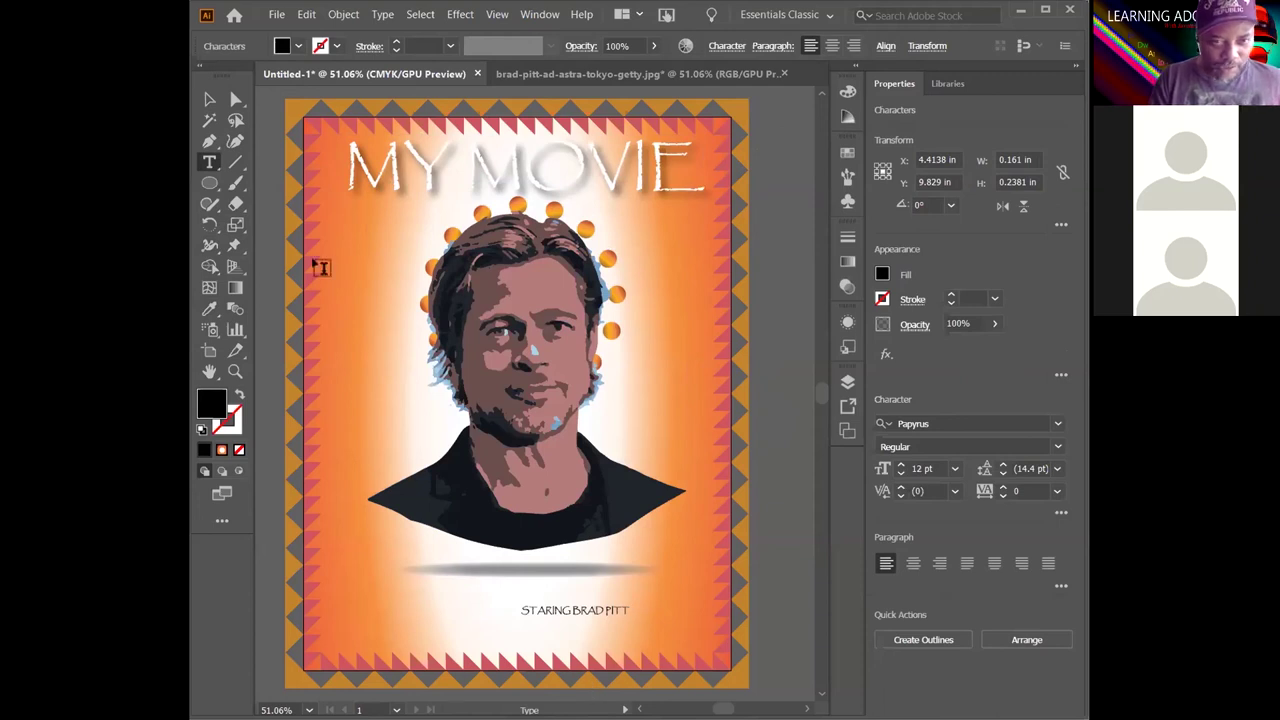
click(209, 98)
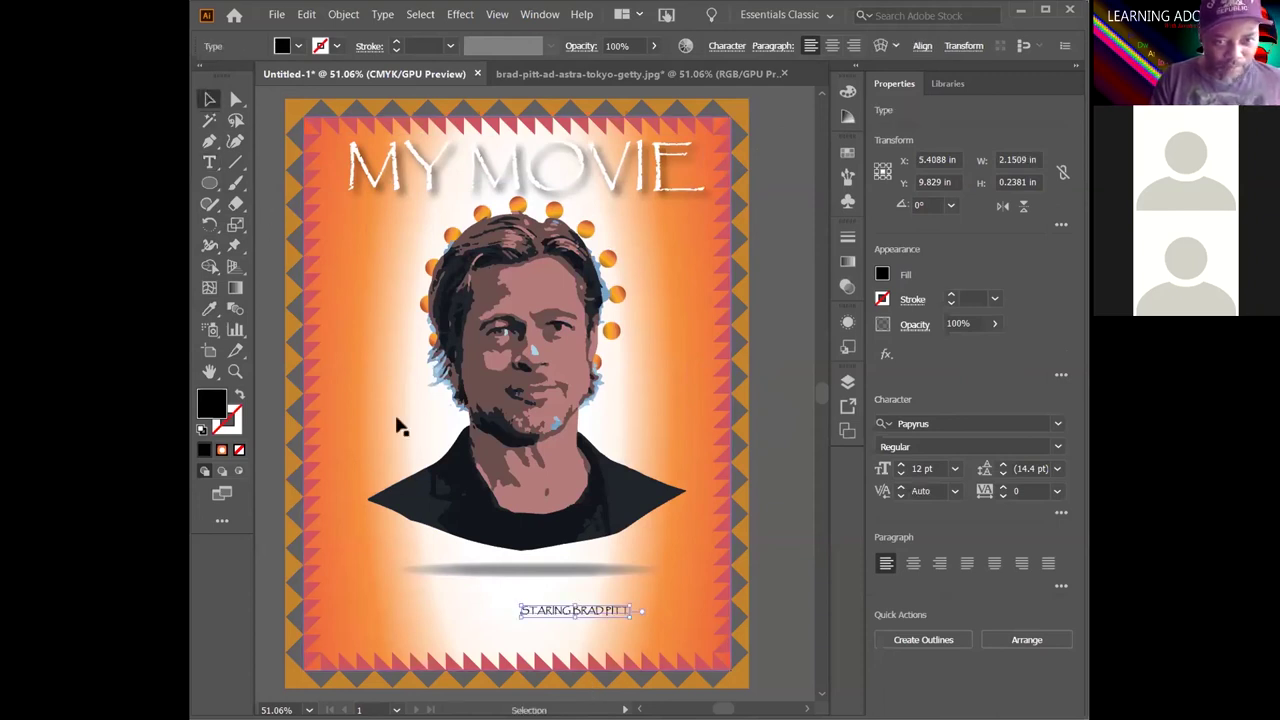
drag(517, 617, 440, 650)
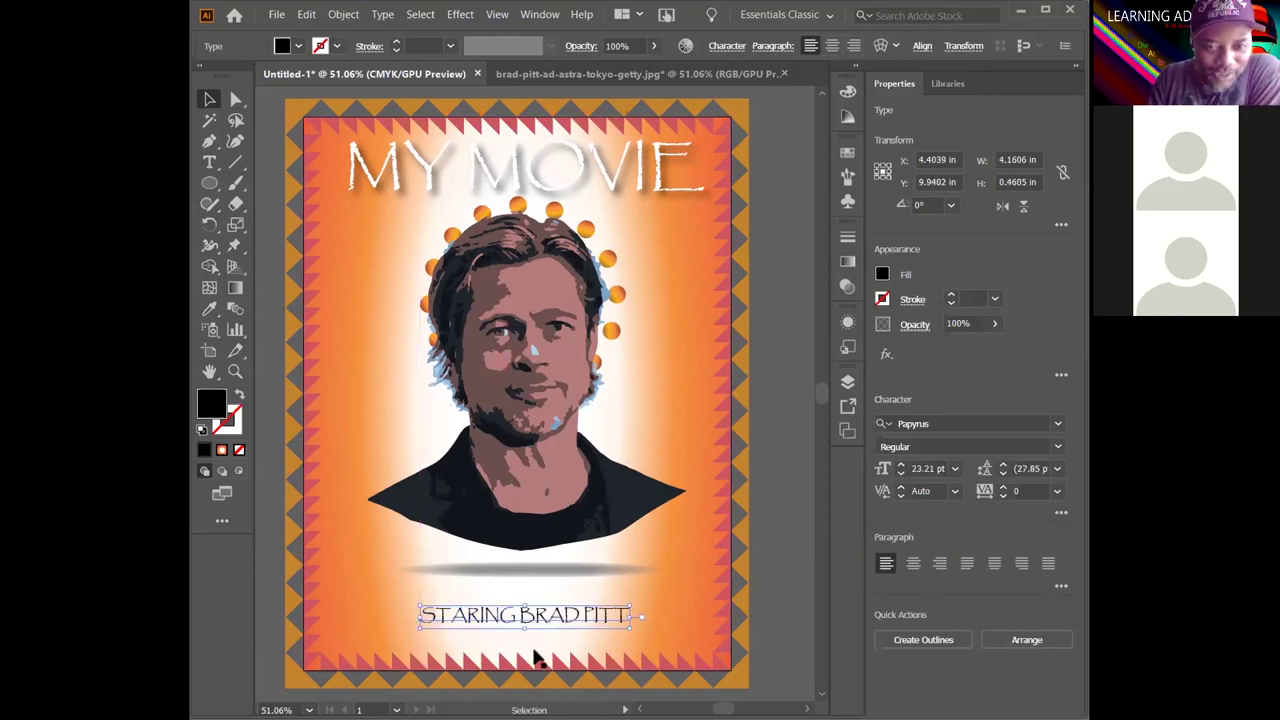
Change the "STARING BRAD PITT" line's font to Perpetua and enlarge it to about the shadow's width
click(963, 423)
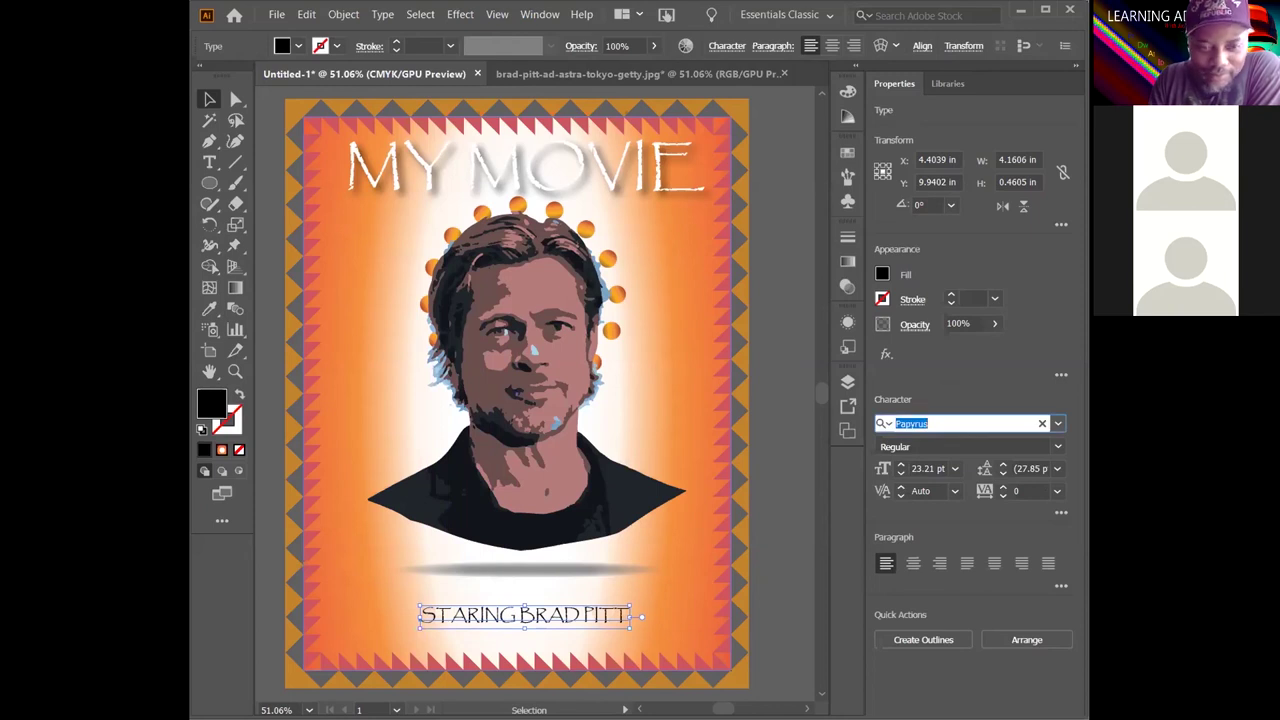
text(petua)
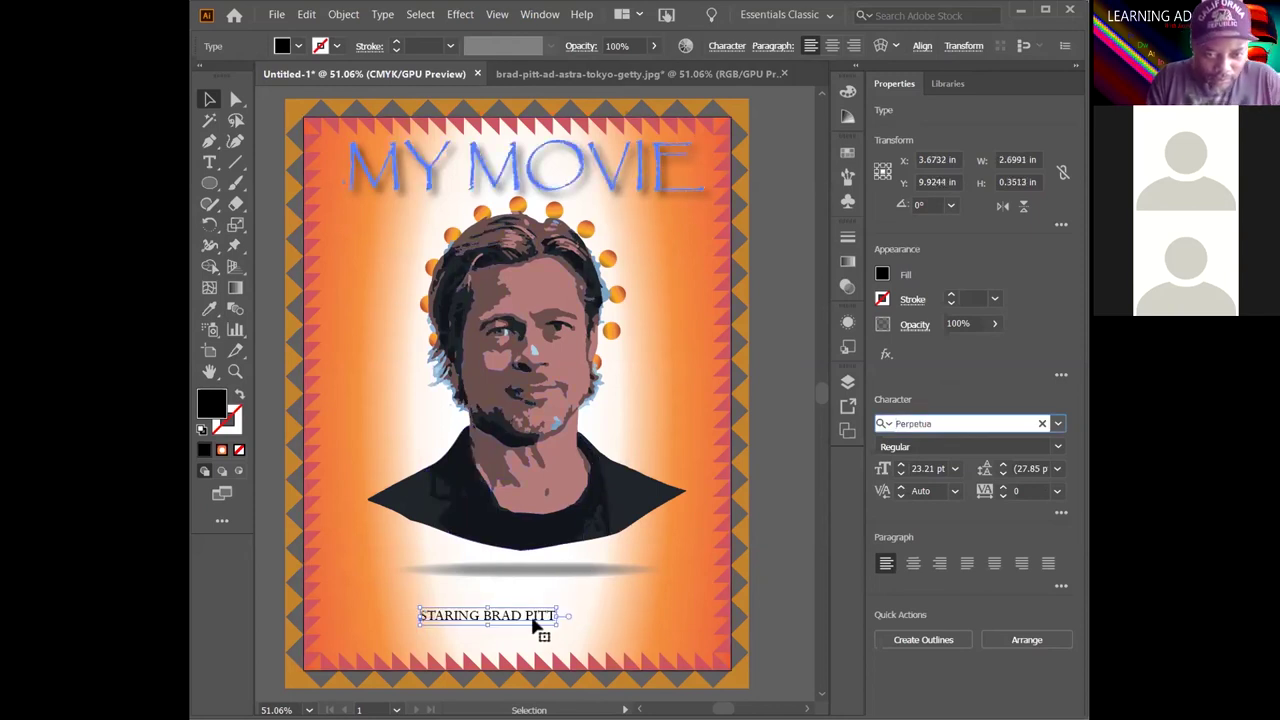
mouse_move(557, 626)
mouse_down()
mouse_move(666, 654)
mouse_move(552, 621)
mouse_up()
Fill all the "MY MOVIE" title text with black
click(611, 177)
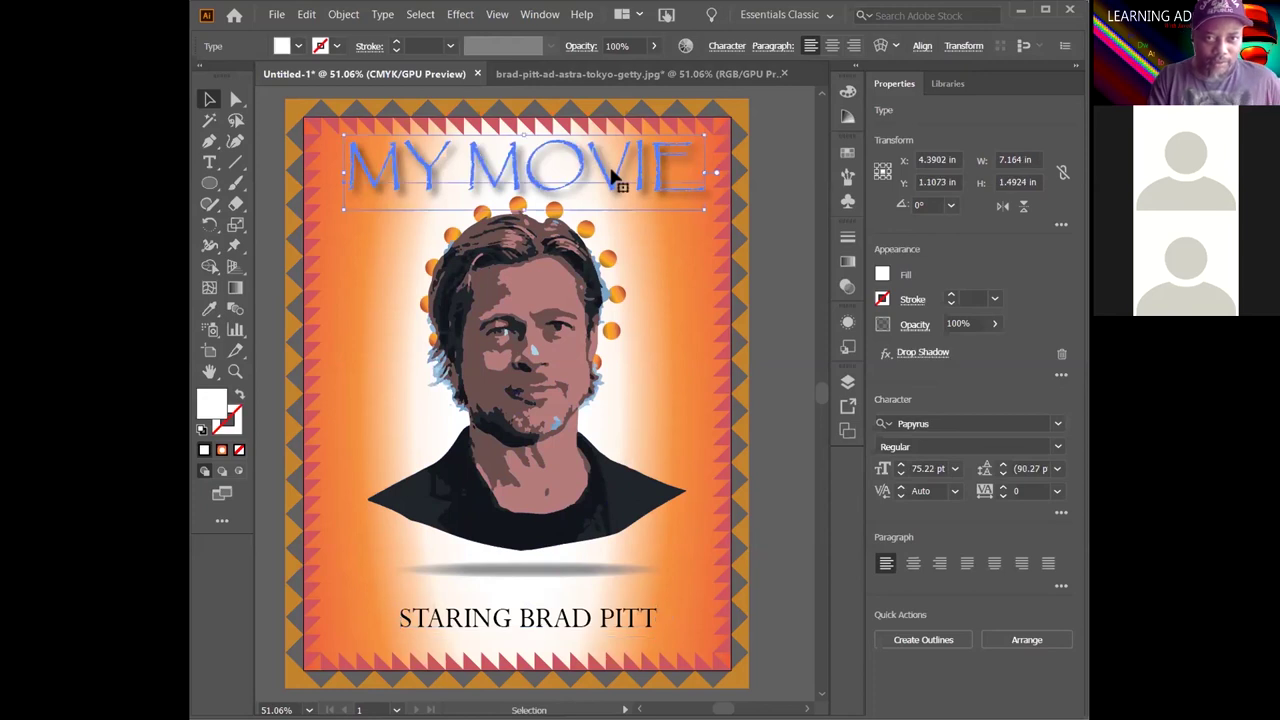
double_click(674, 166)
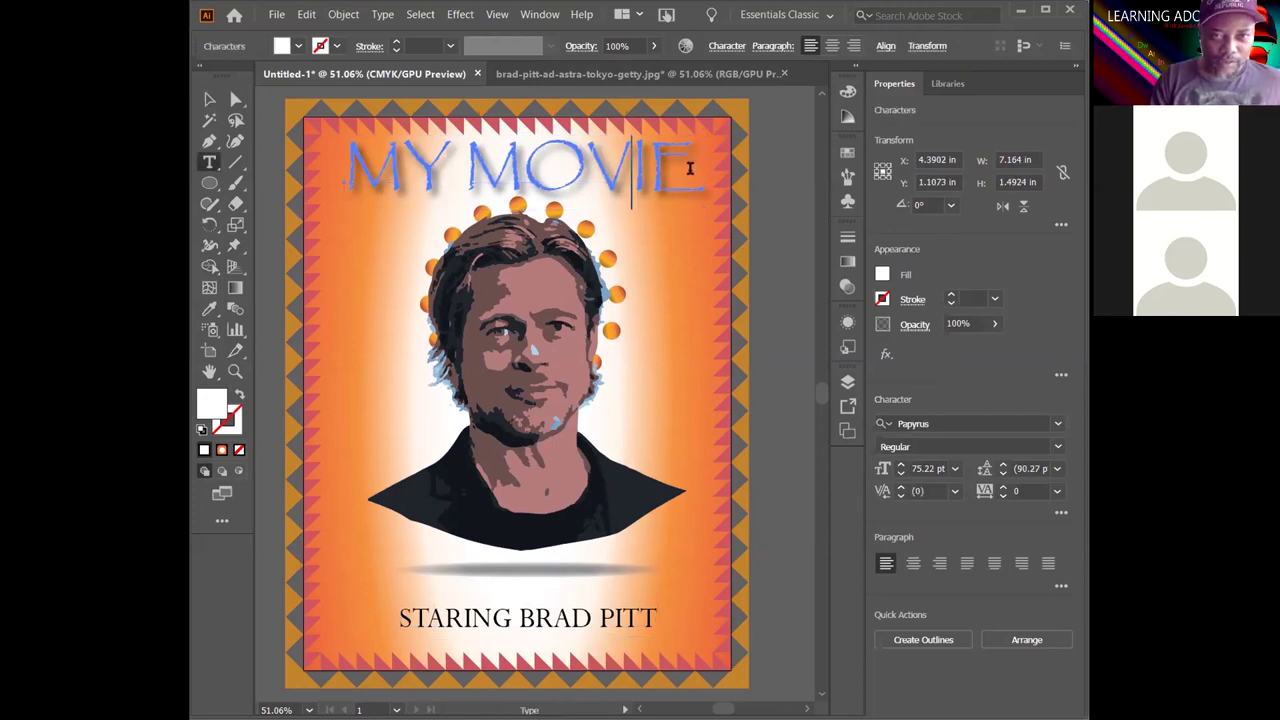
key(ctrl+a)
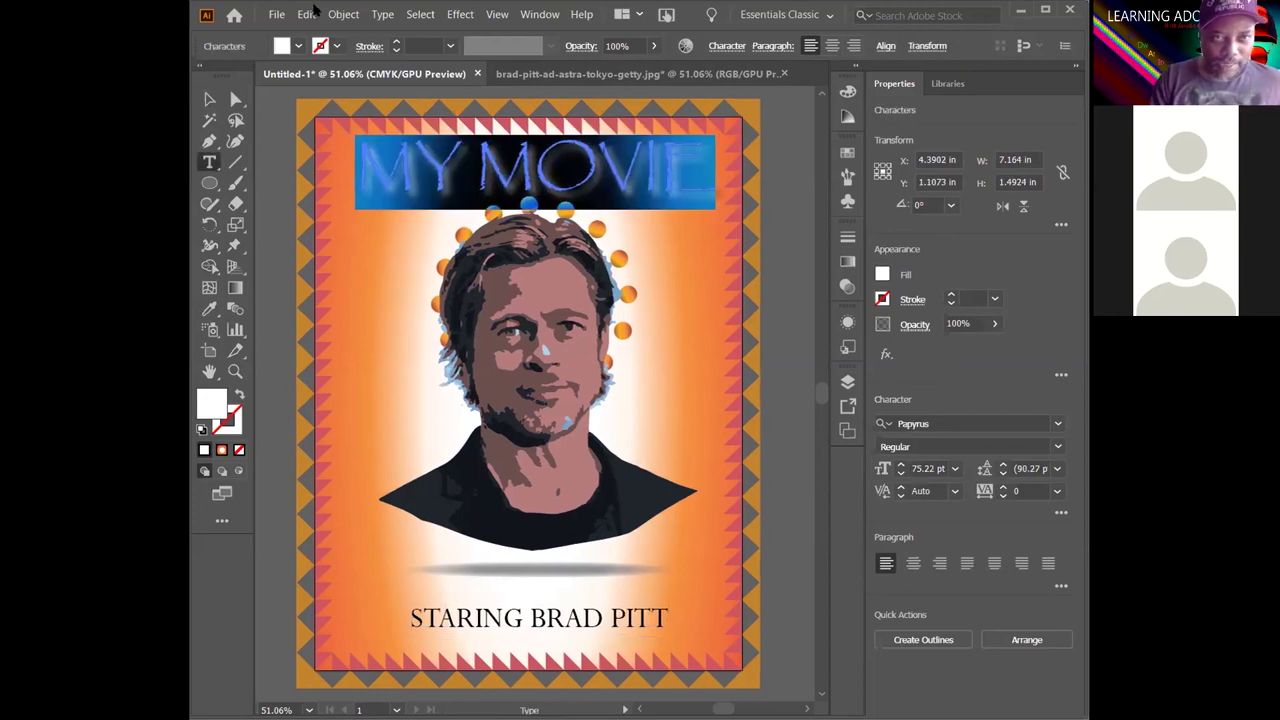
click(298, 46)
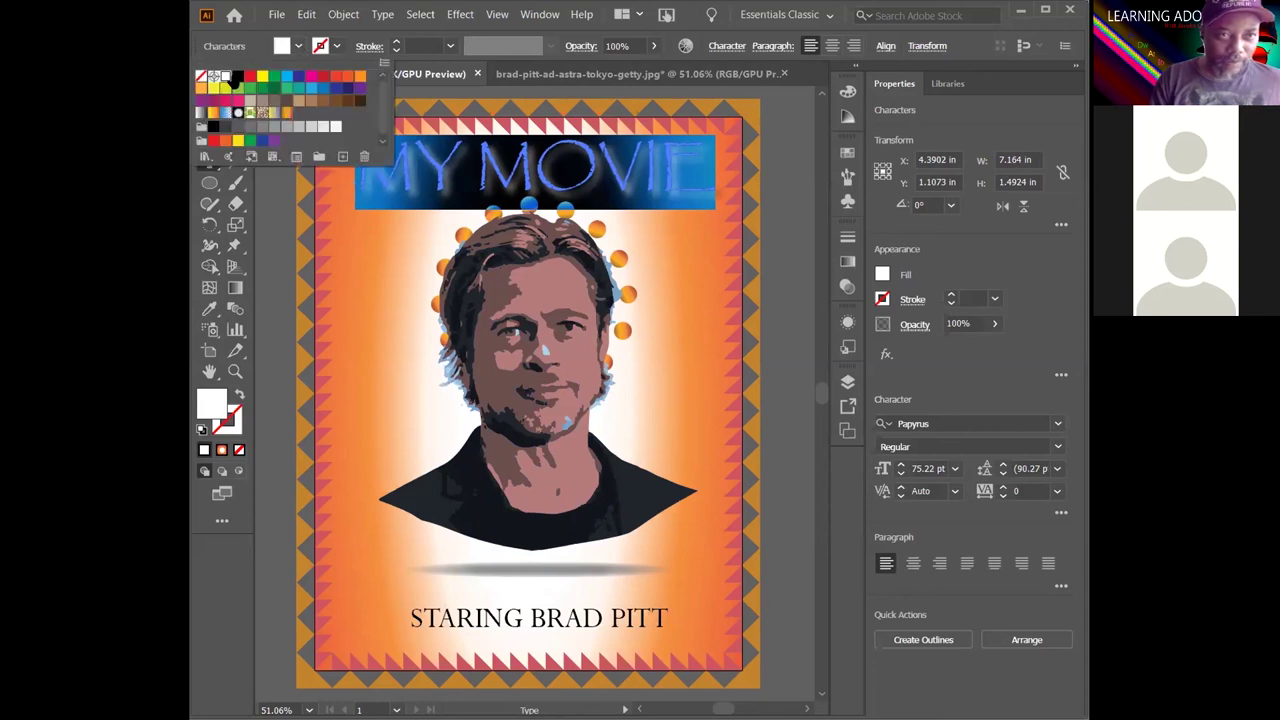
click(363, 98)
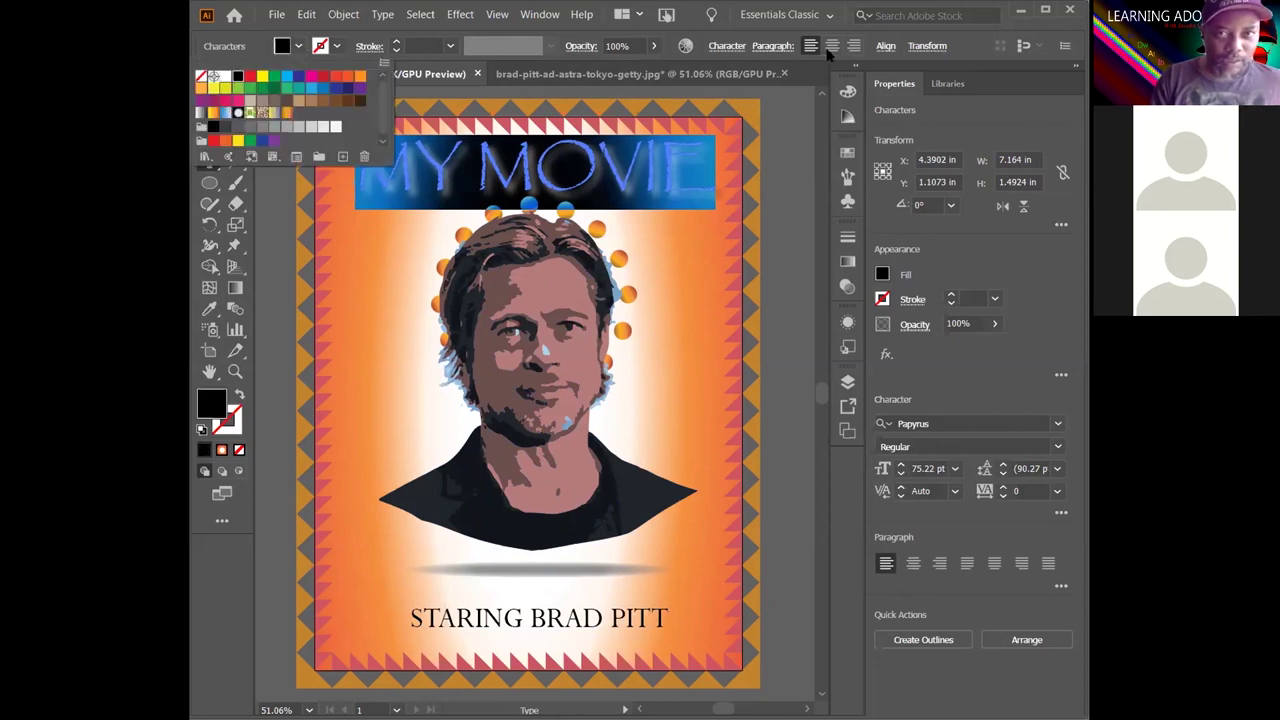
key(Escape)
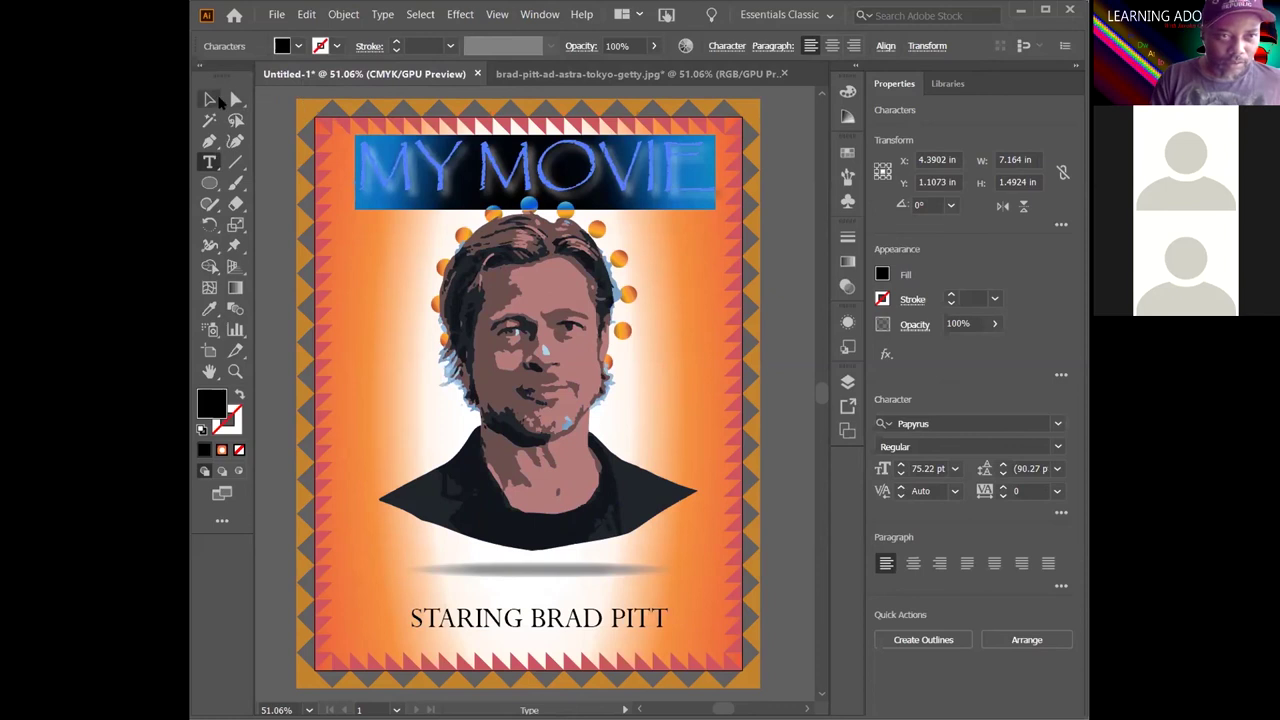
Change the "MY MOVIE" title's font to Pieces NFI and nudge the title slightly down and right
click(940, 423)
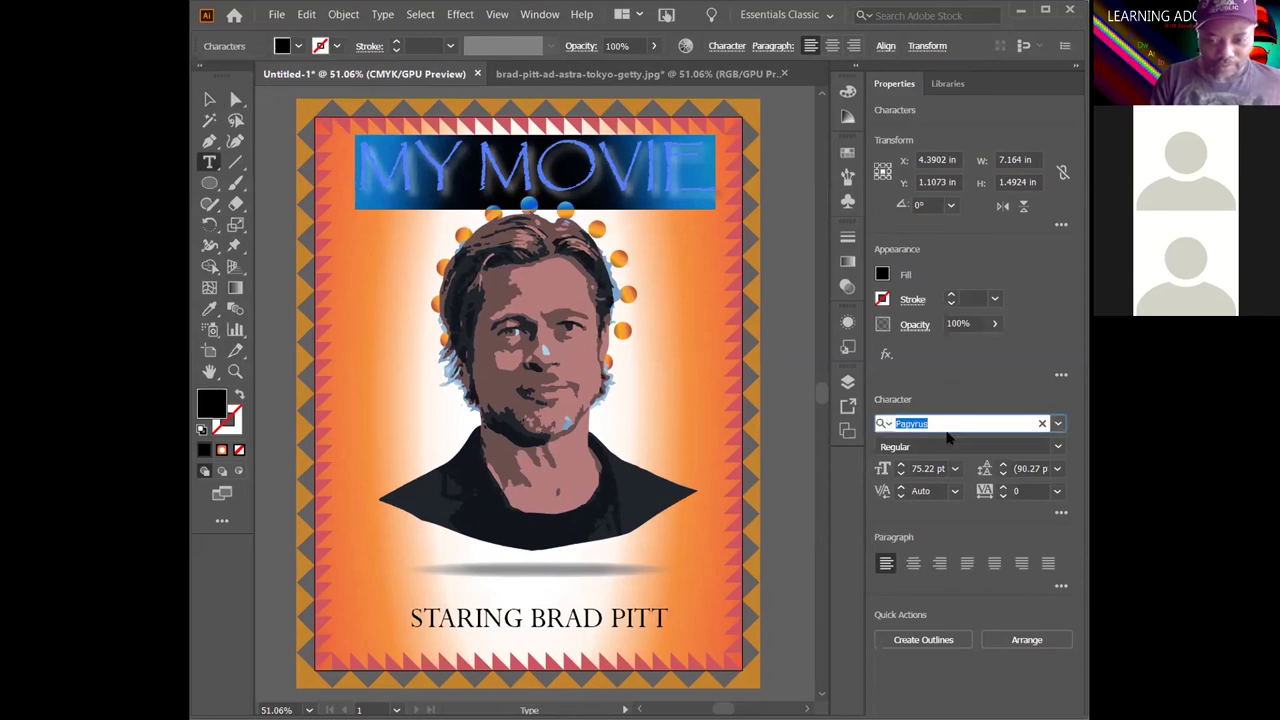
key(Down)
key(Down)
key(Down)
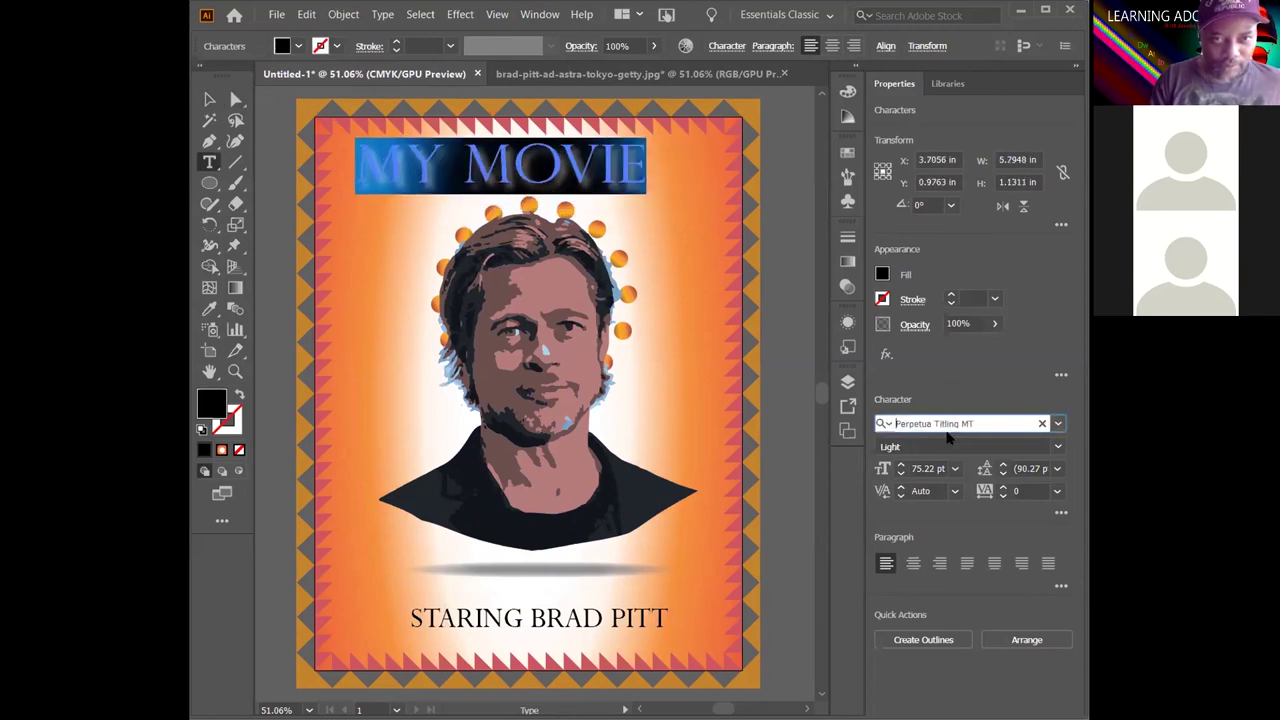
key(Down)
key(Up)
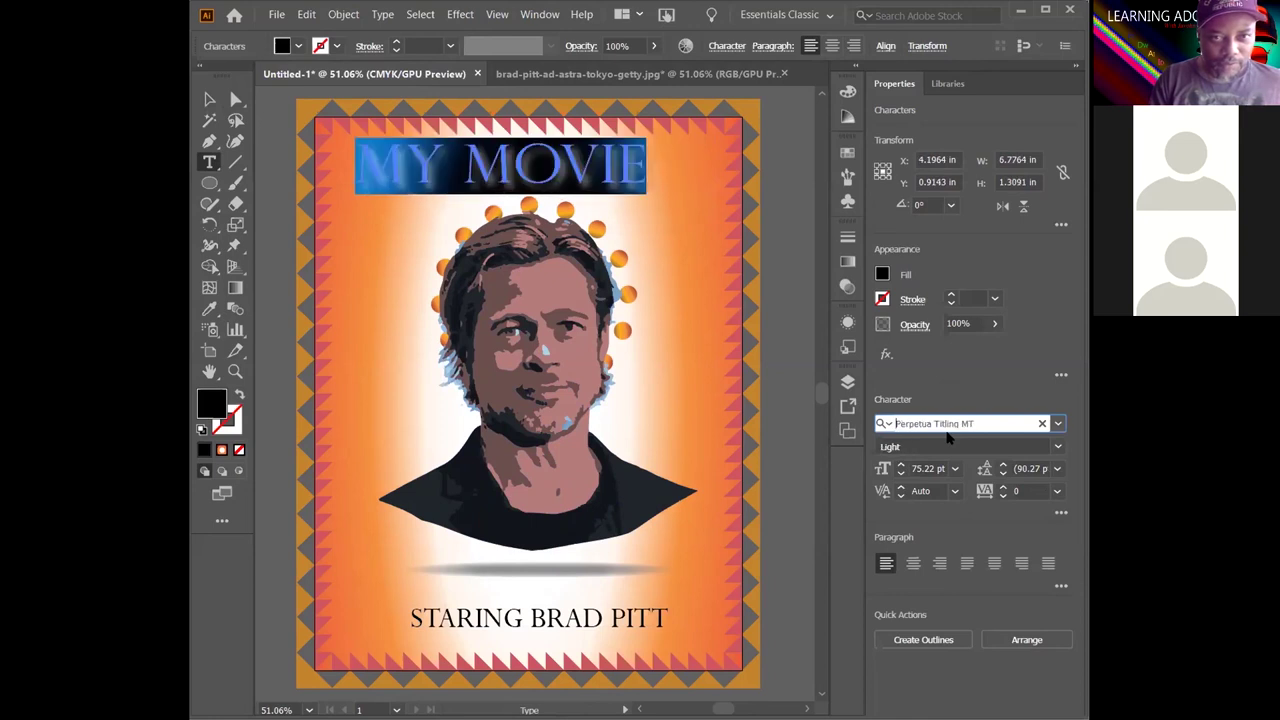
key(Down)
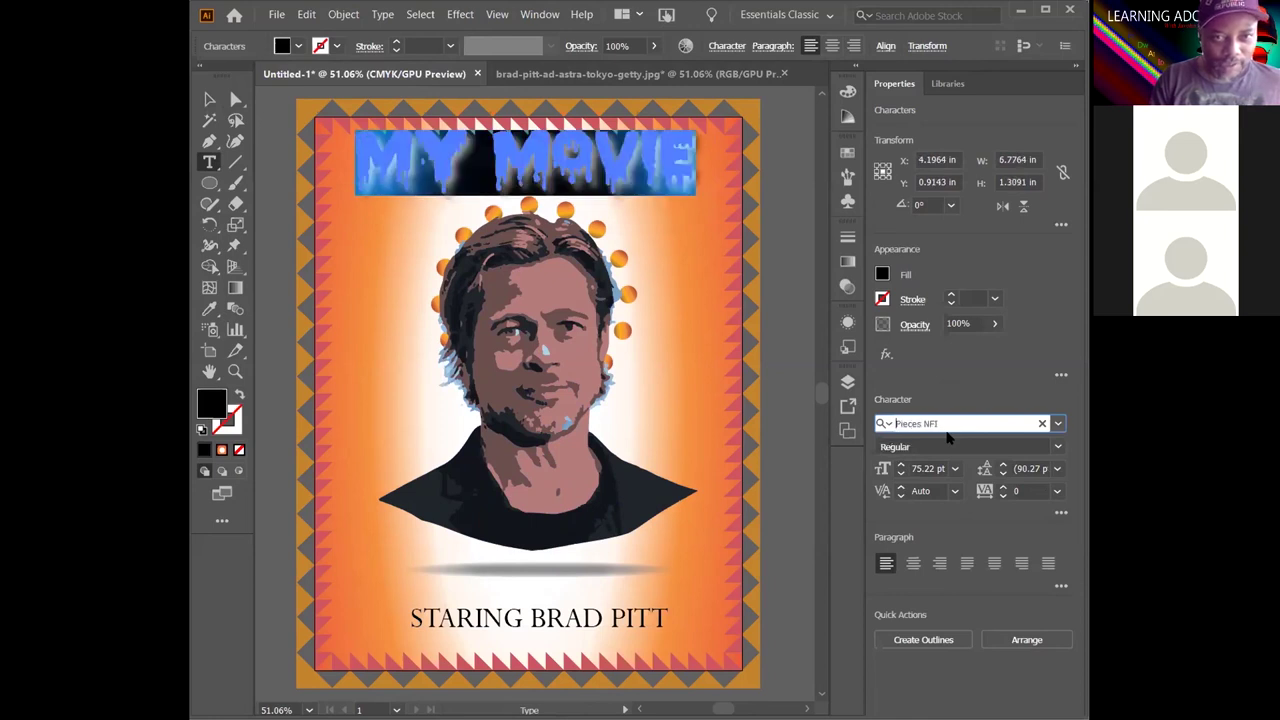
click(209, 99)
mouse_move(640, 170)
mouse_down()
mouse_move(628, 165)
mouse_move(660, 178)
mouse_move(647, 185)
mouse_up()
click(806, 250)
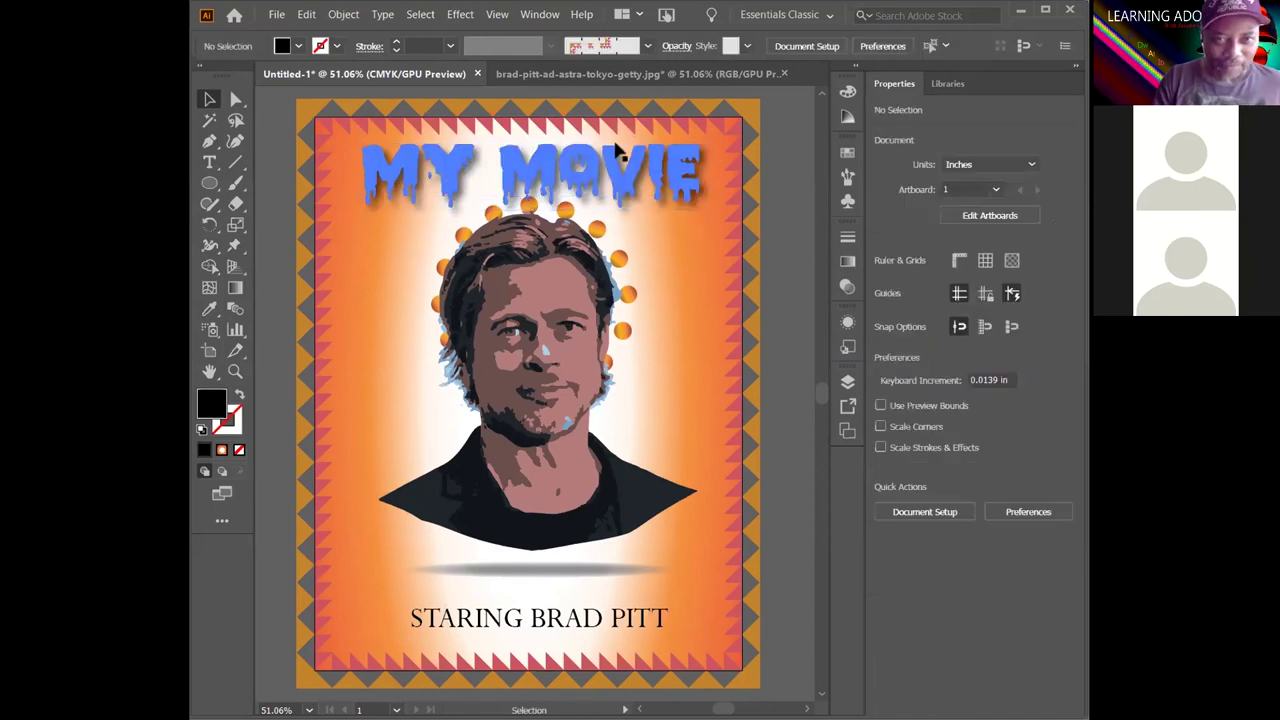
Change the whole "MY MOVIE" title to the Poplar Std Black font
double_click(622, 175)
drag(702, 176, 359, 172)
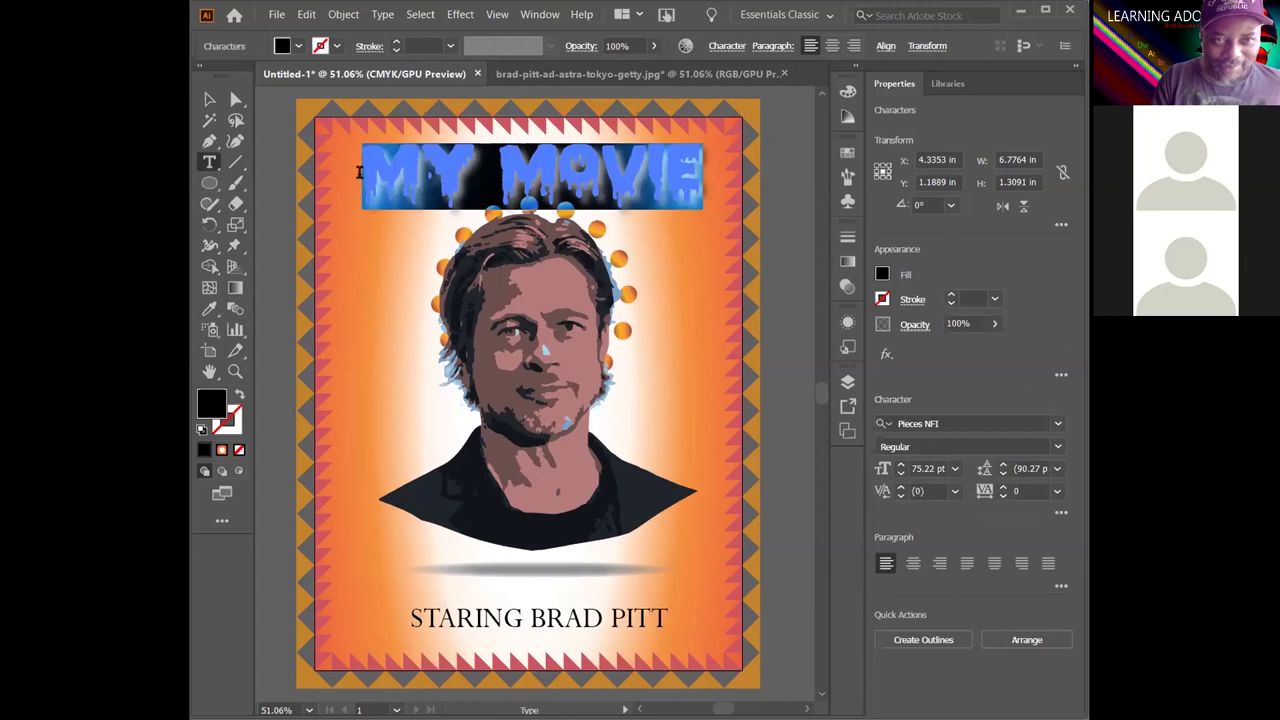
click(963, 420)
key(Down)
key(Down)
key(Down)
key(Down)
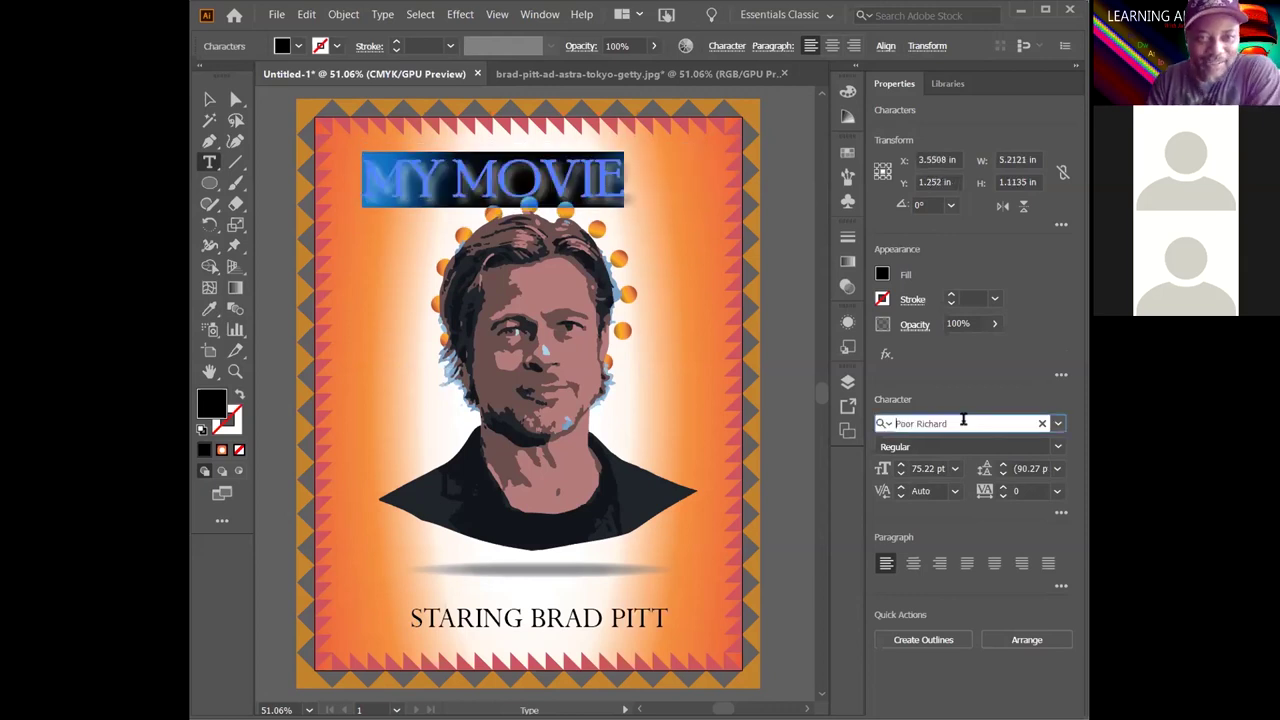
key(Up)
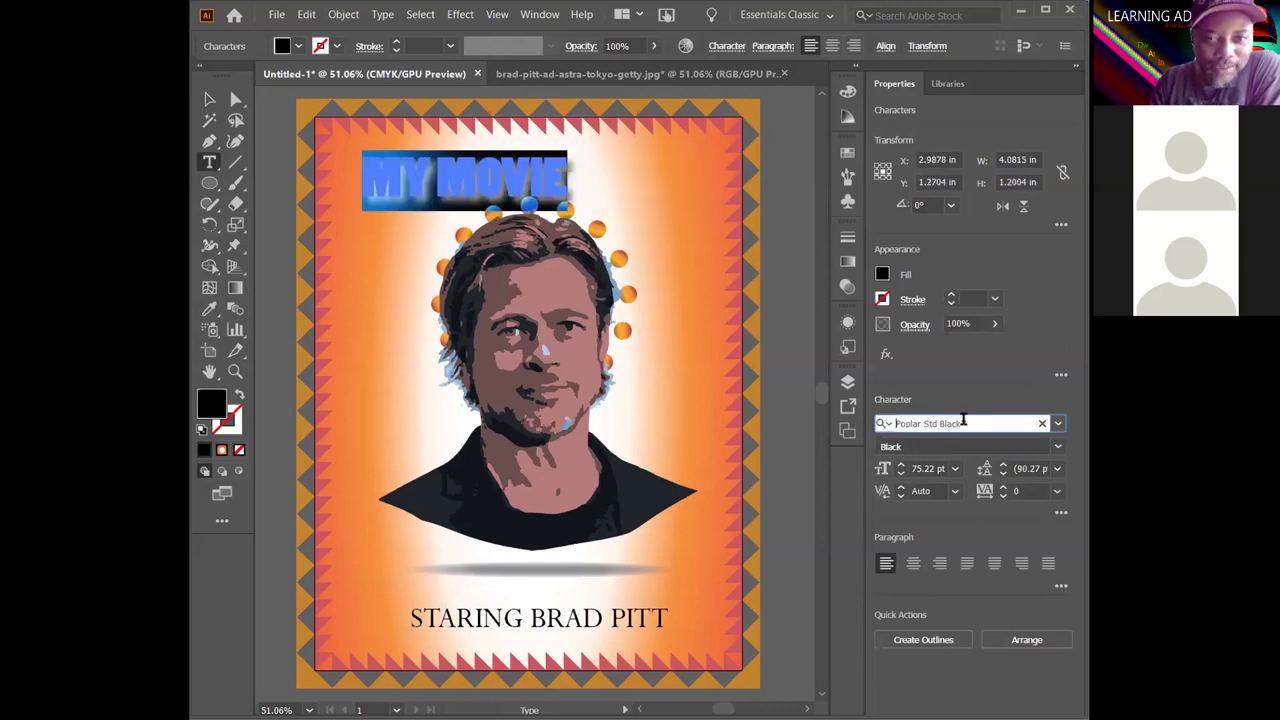
Enlarge the title to about 6.91 in wide and move it up to about Y 1.38 in
click(210, 100)
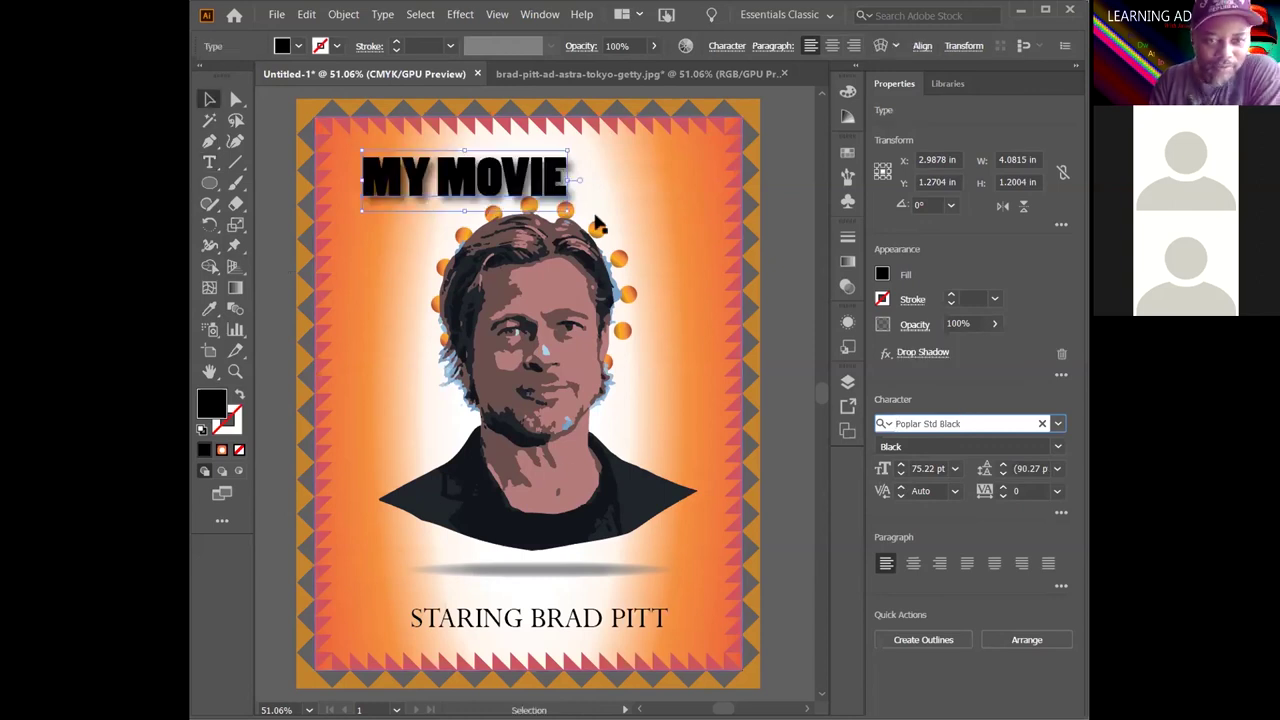
drag(572, 211, 710, 253)
triple_click(598, 200)
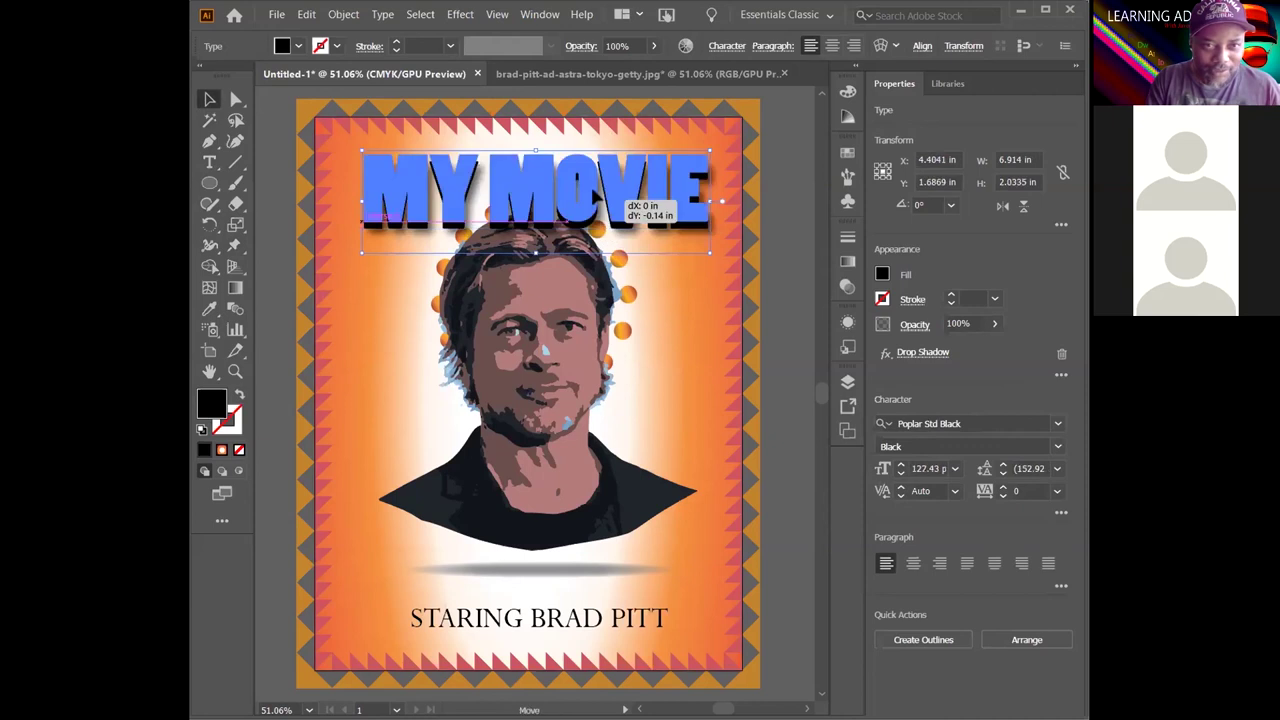
Select all the "MY MOVIE" title text and set its font to Roboto Regular
drag(709, 183, 344, 195)
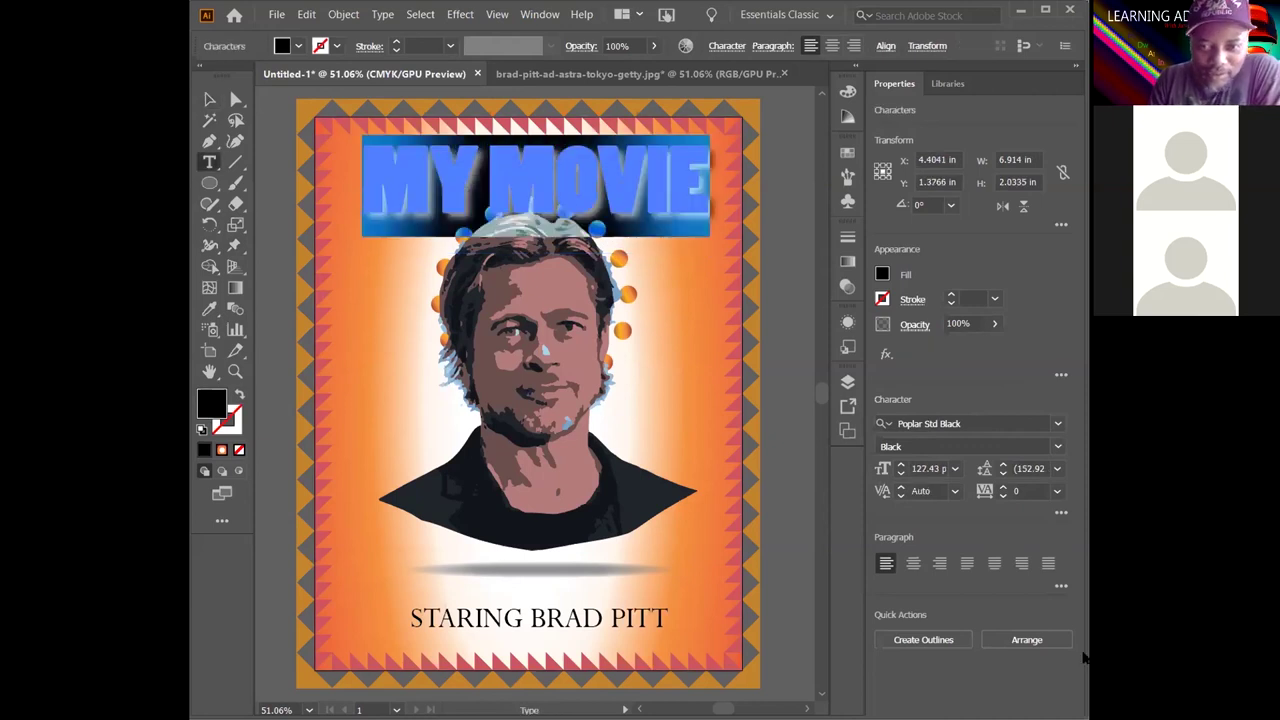
click(966, 423)
text(Ravie)
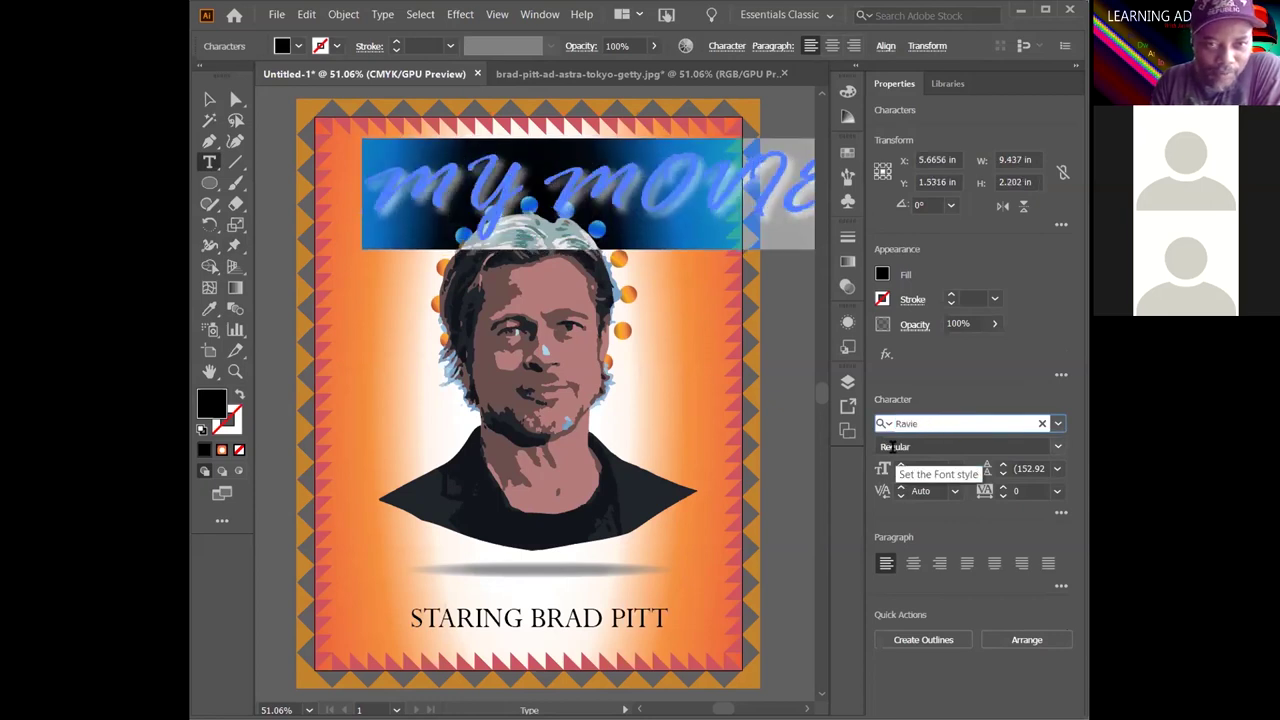
key(Down)
key(Down)
key(Down)
key(Down)
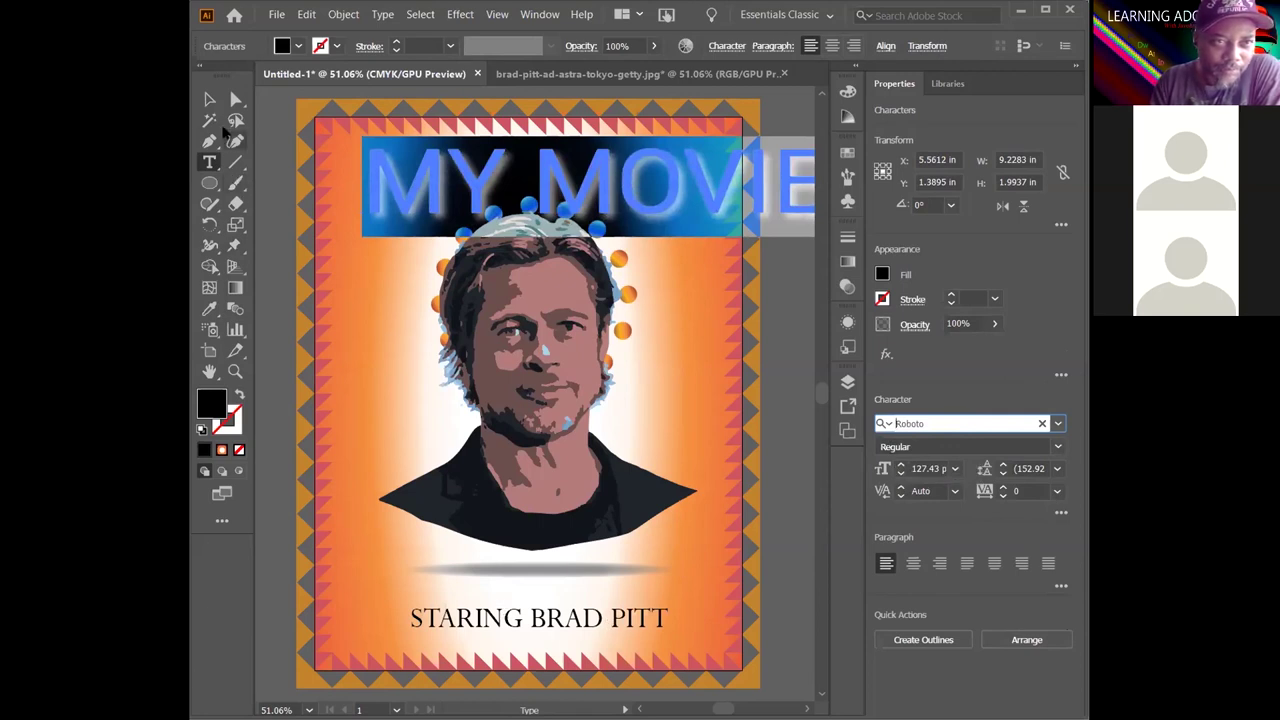
Scale the title down to about 4.74 in wide and center it above the portrait at about X 4.28 in, Y 1.14 in
click(209, 100)
drag(362, 135, 588, 199)
drag(665, 211, 519, 174)
click(791, 235)
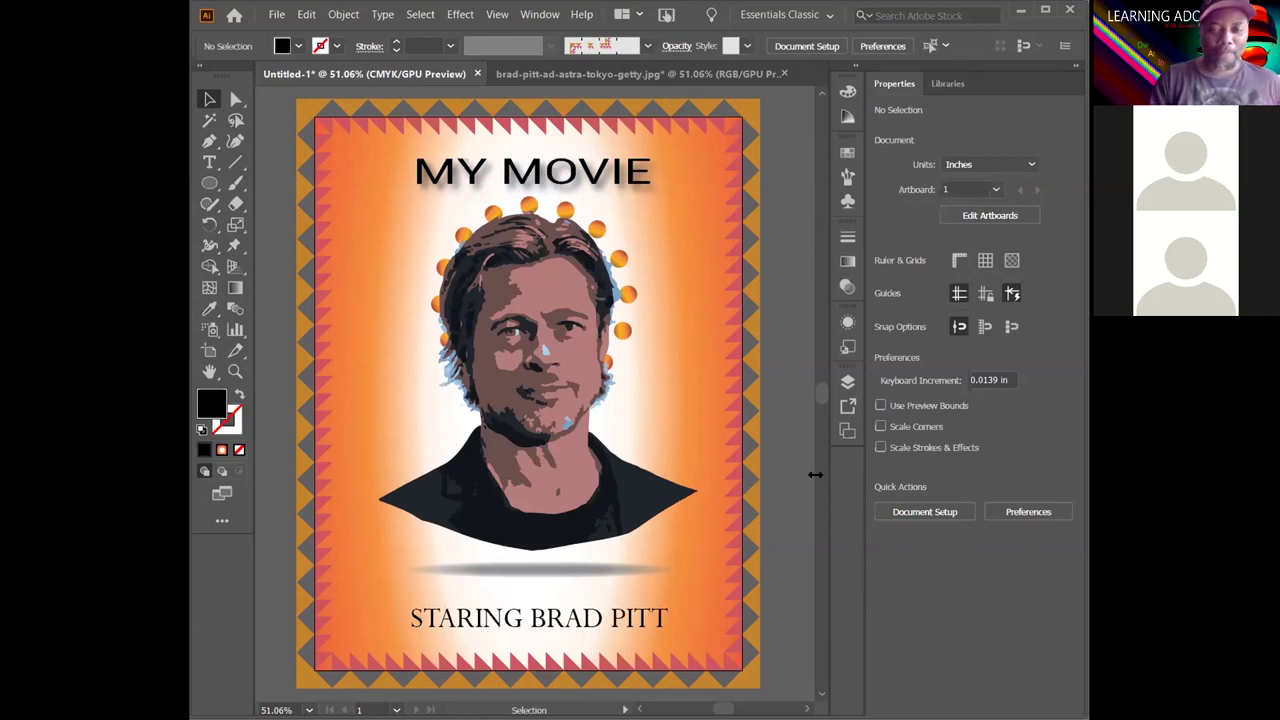
click(590, 175)
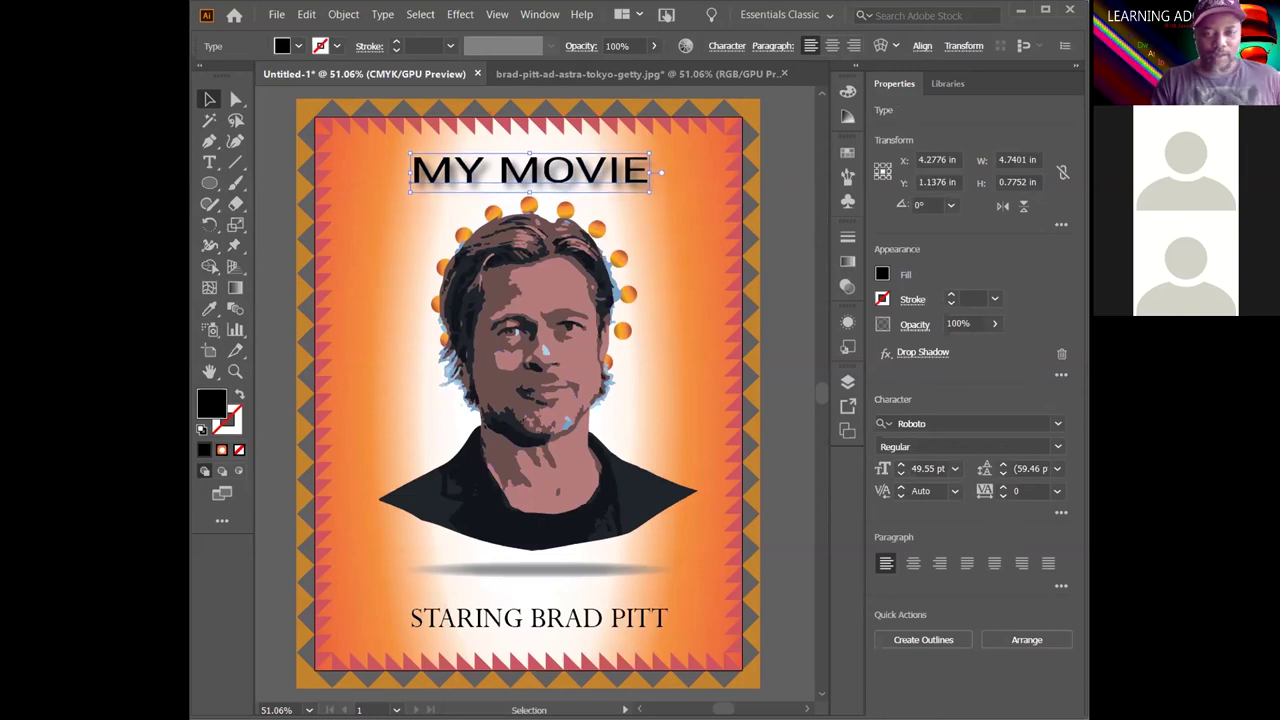
click(793, 277)
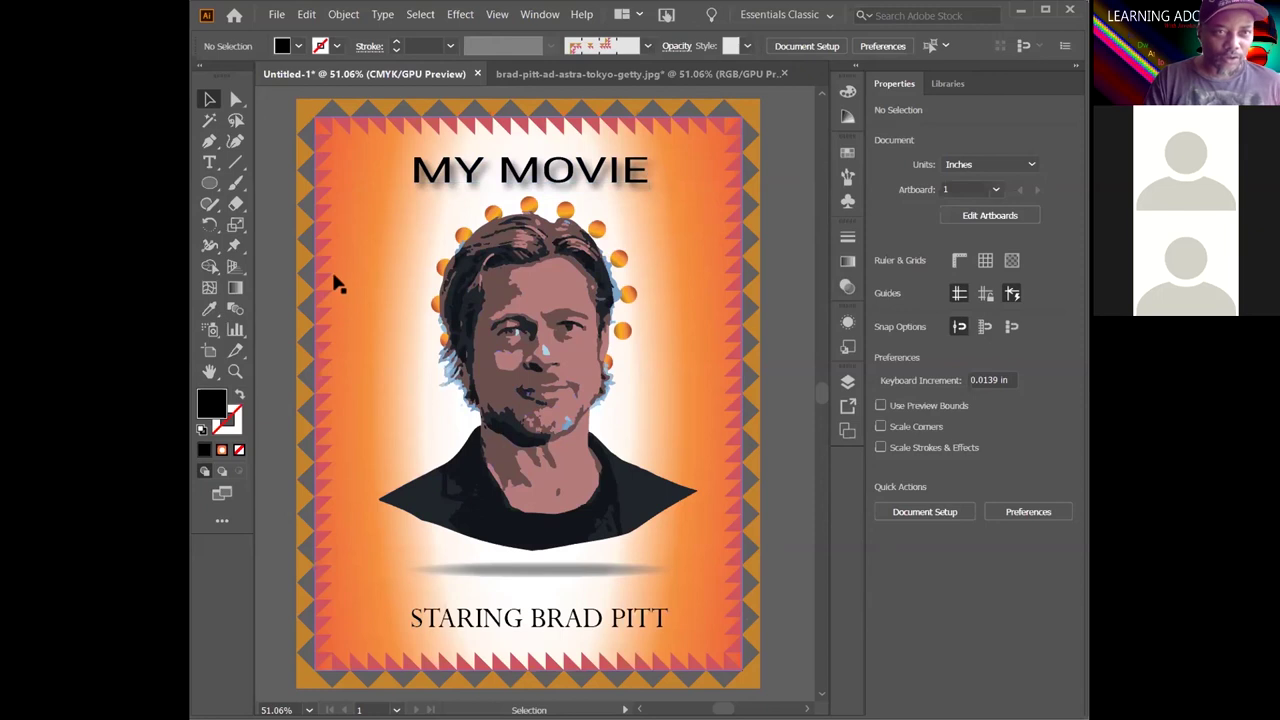
Draw a new artboard around the whole poster including its outer patterned border, about 9.19 in wide and 11.58 in high
click(214, 352)
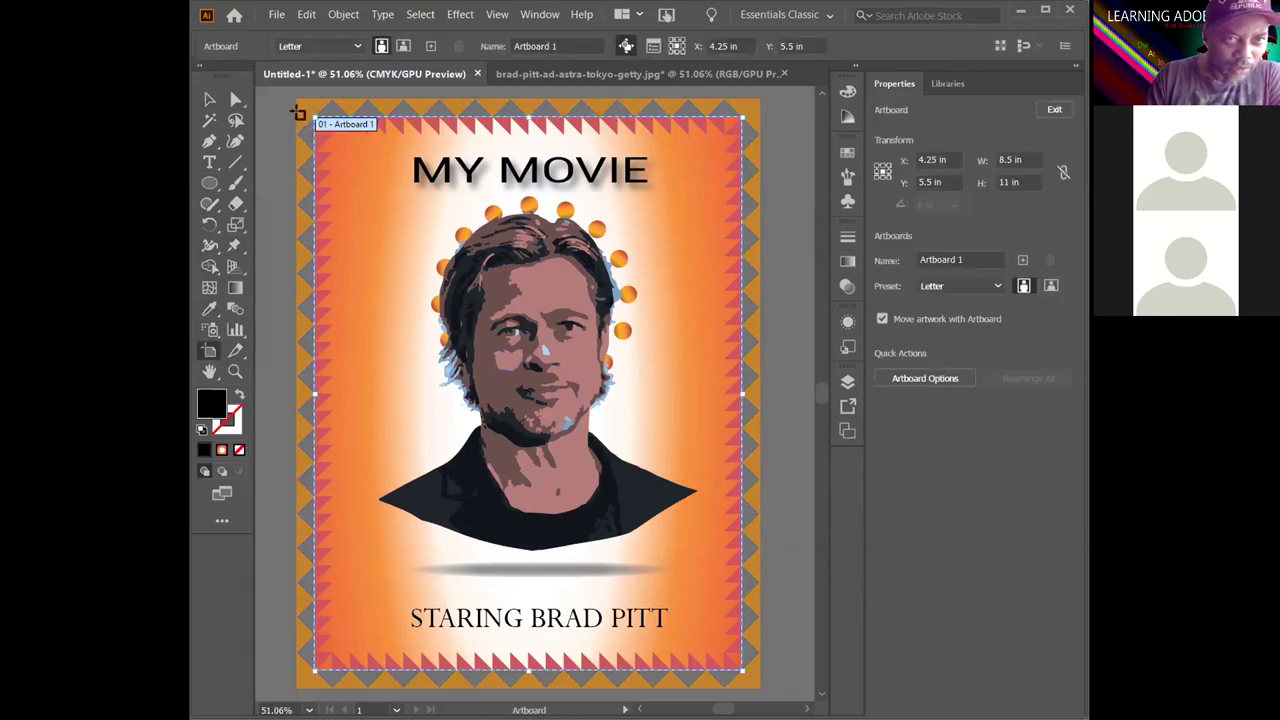
mouse_move(318, 118)
mouse_down()
mouse_move(296, 92)
mouse_move(296, 107)
mouse_up()
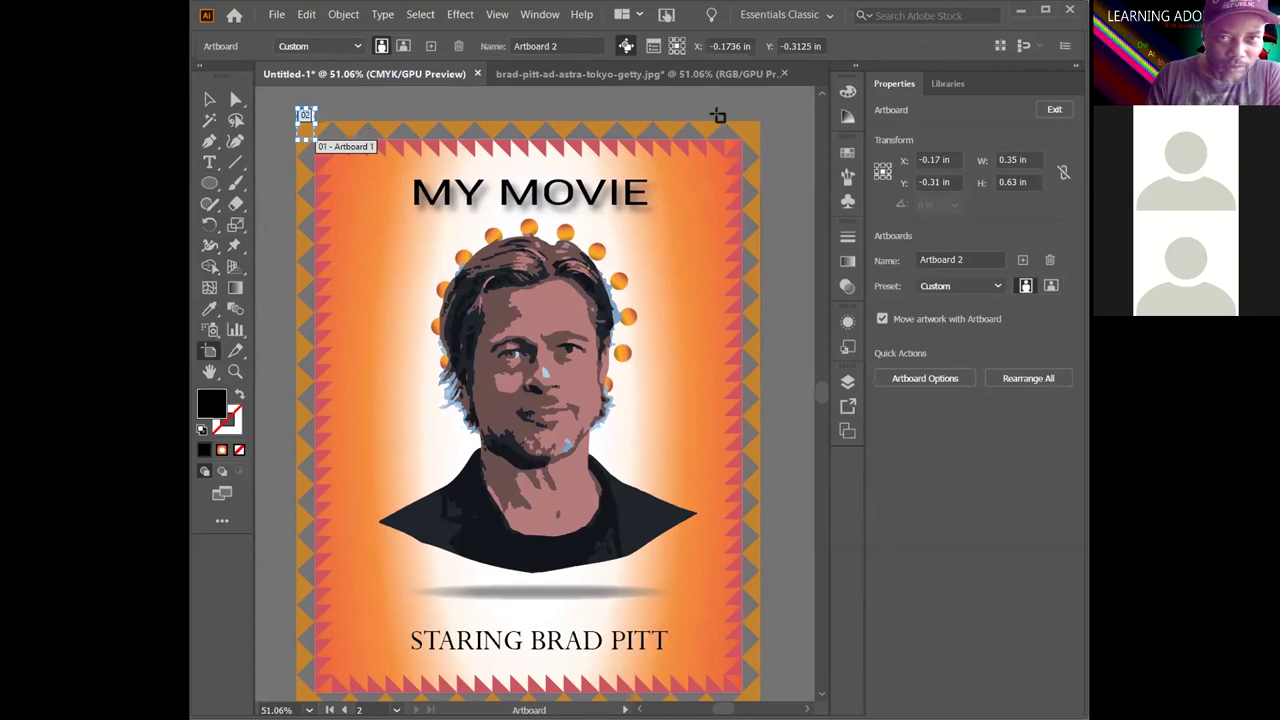
drag(752, 131, 288, 705)
drag(295, 587, 297, 635)
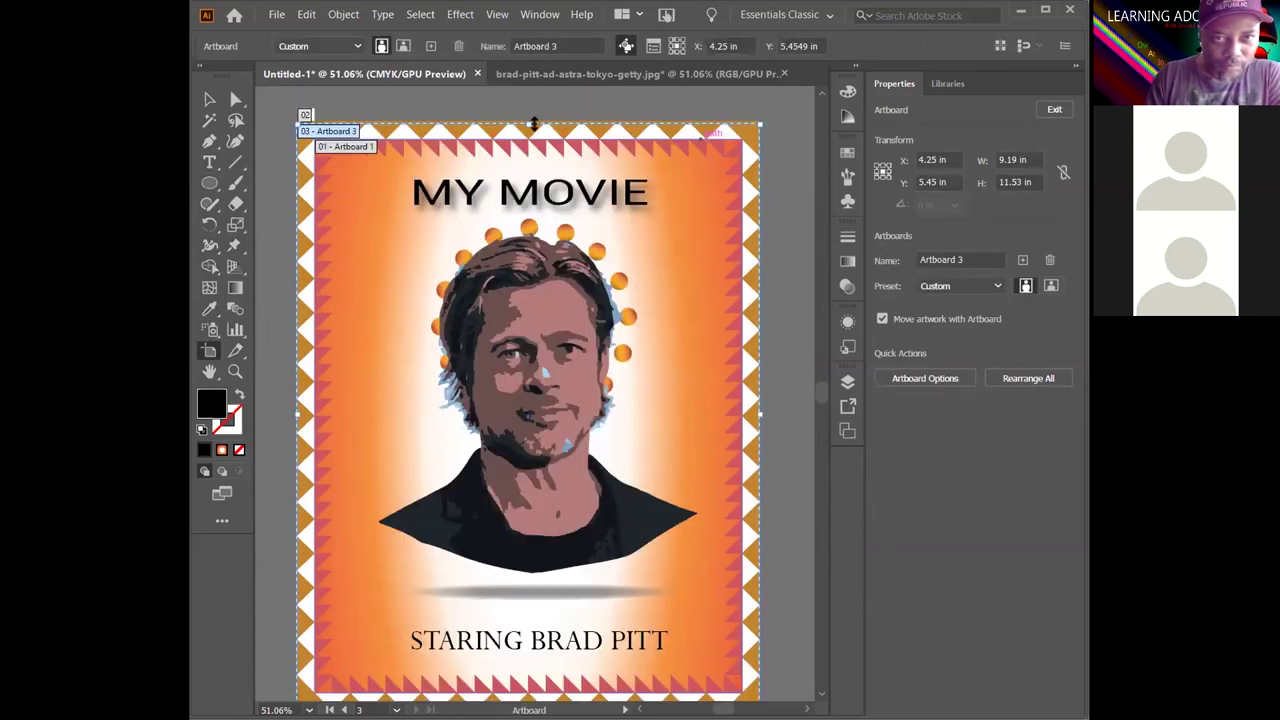
drag(530, 122, 527, 120)
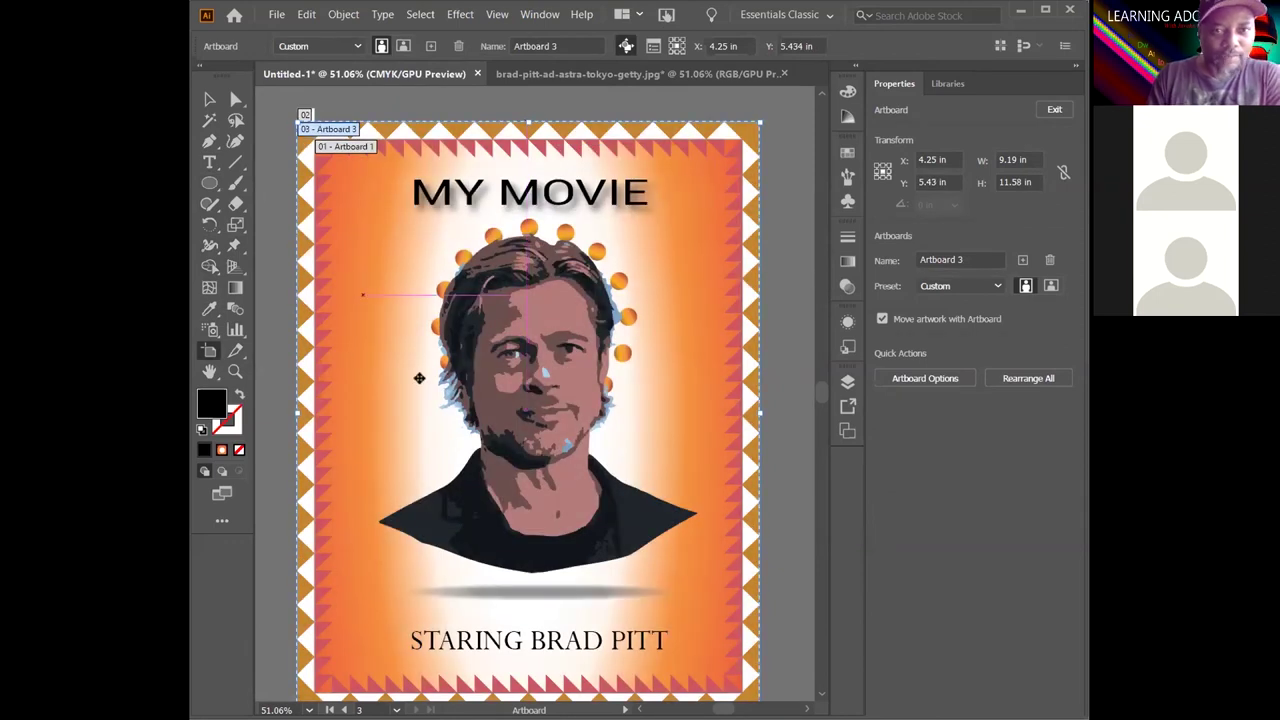
click(209, 100)
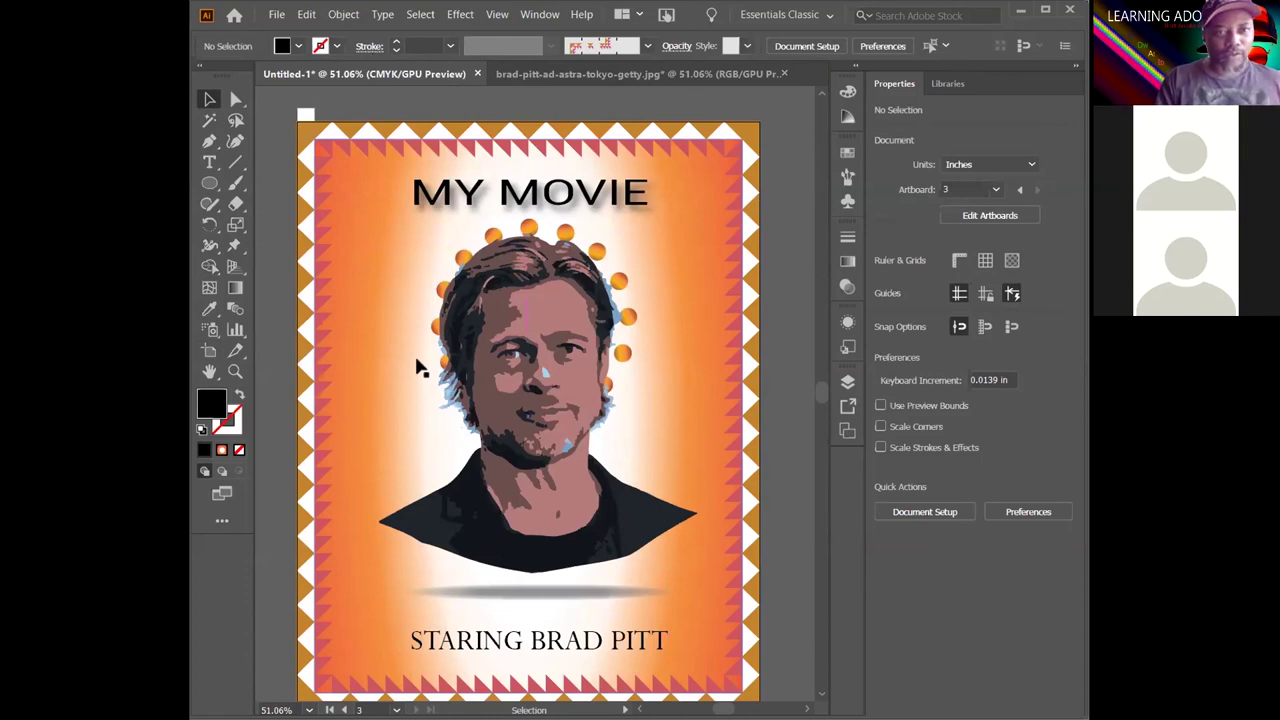
Recolor the light blue highlight on the portrait's nose with the surrounding pink skin tone using the Eyedropper
scroll(809, 419, down, 1)
scroll(809, 419, up, 1)
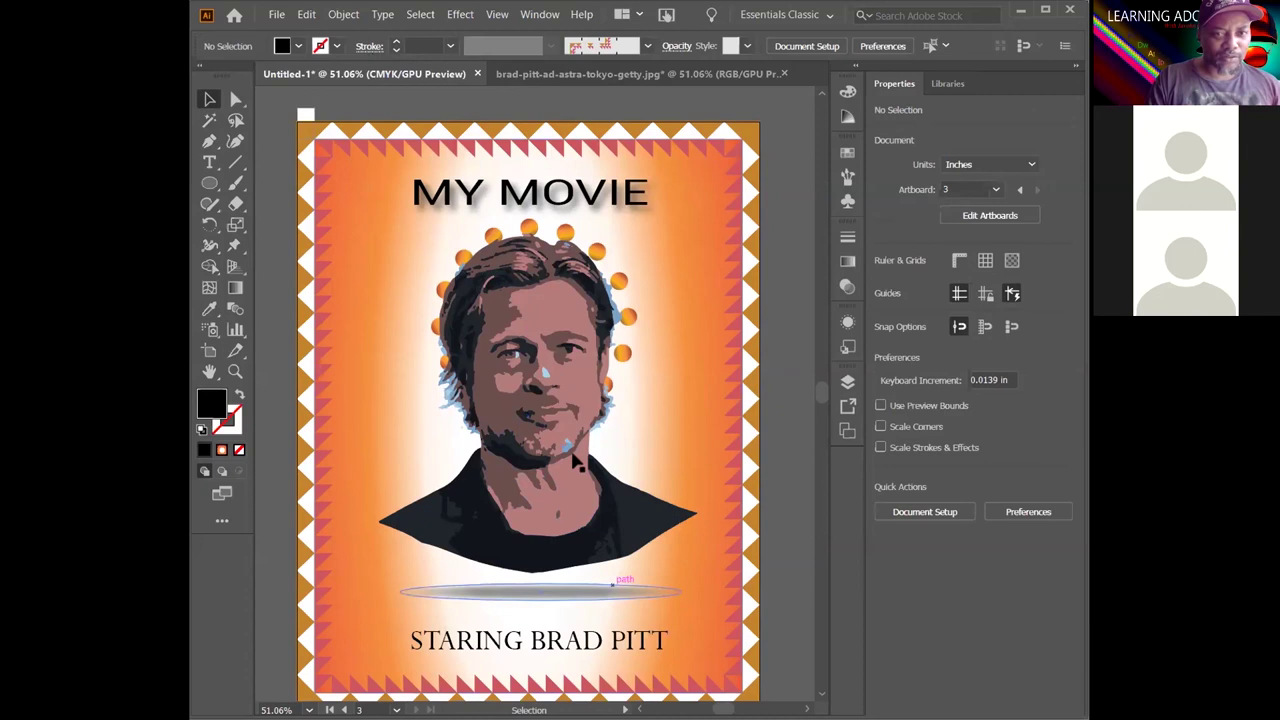
click(235, 99)
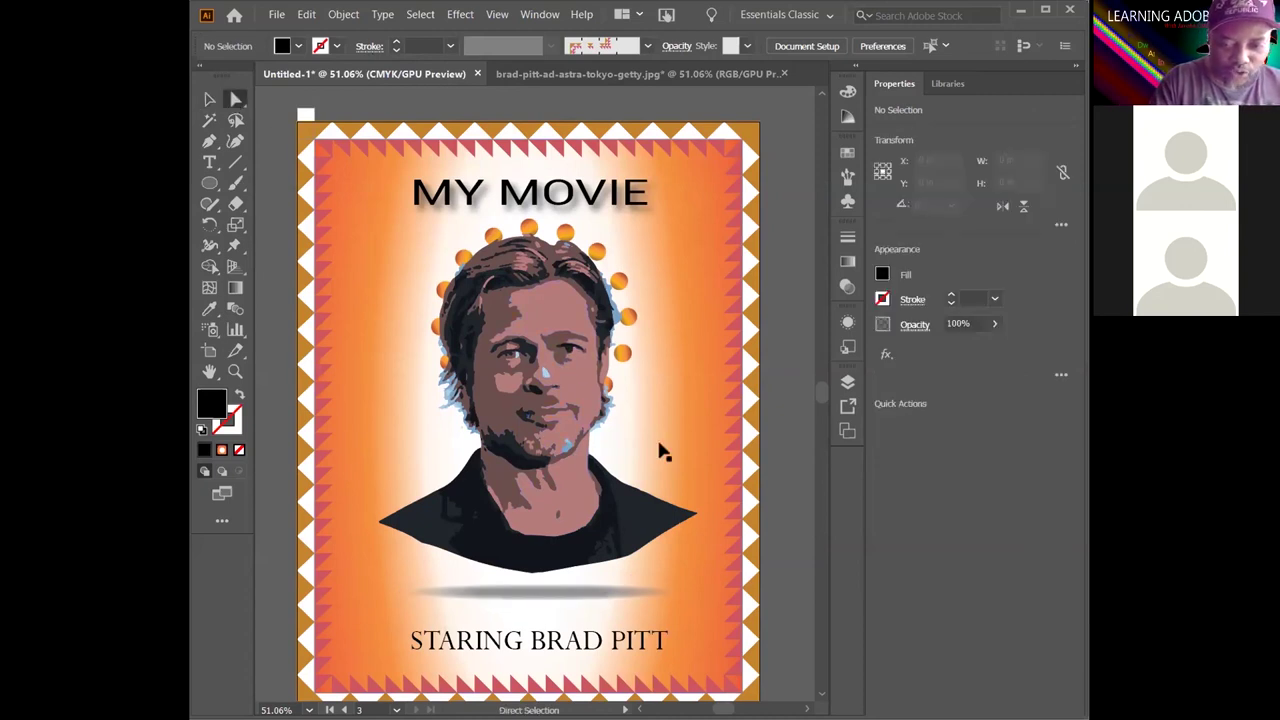
key(ctrl+plus)
key(ctrl+plus)
key(ctrl+plus)
key(ctrl+plus)
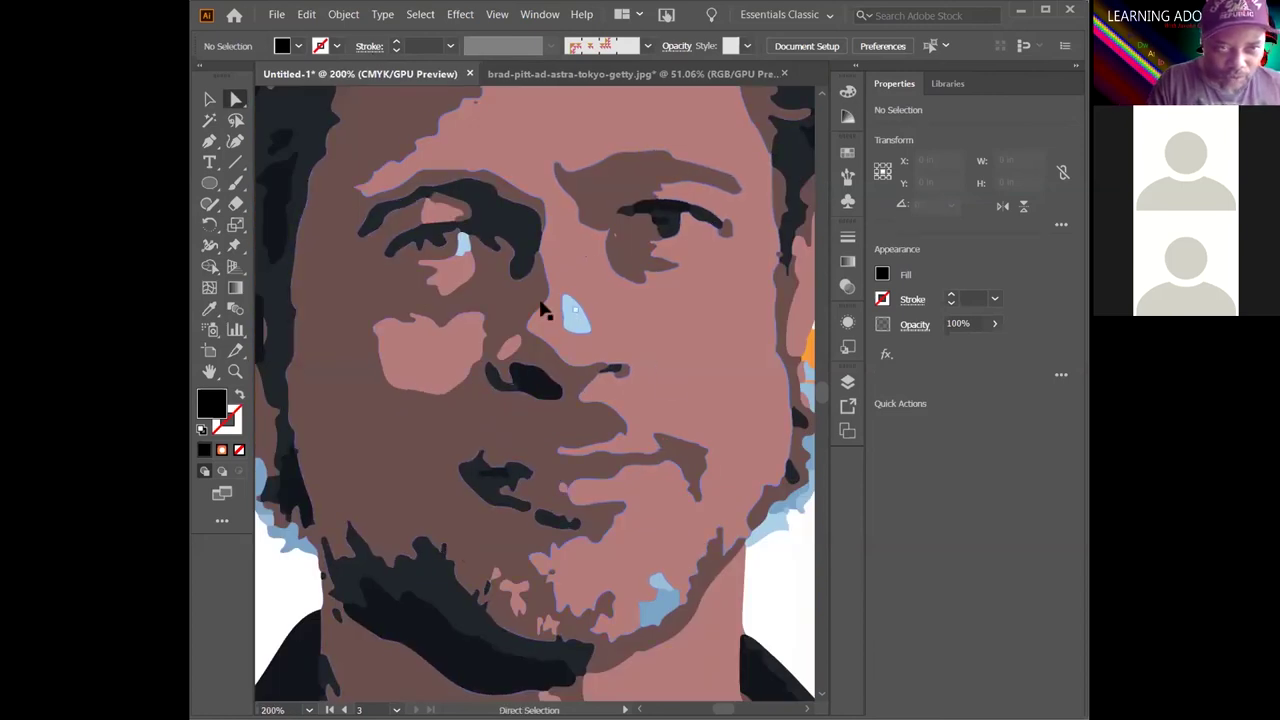
click(573, 316)
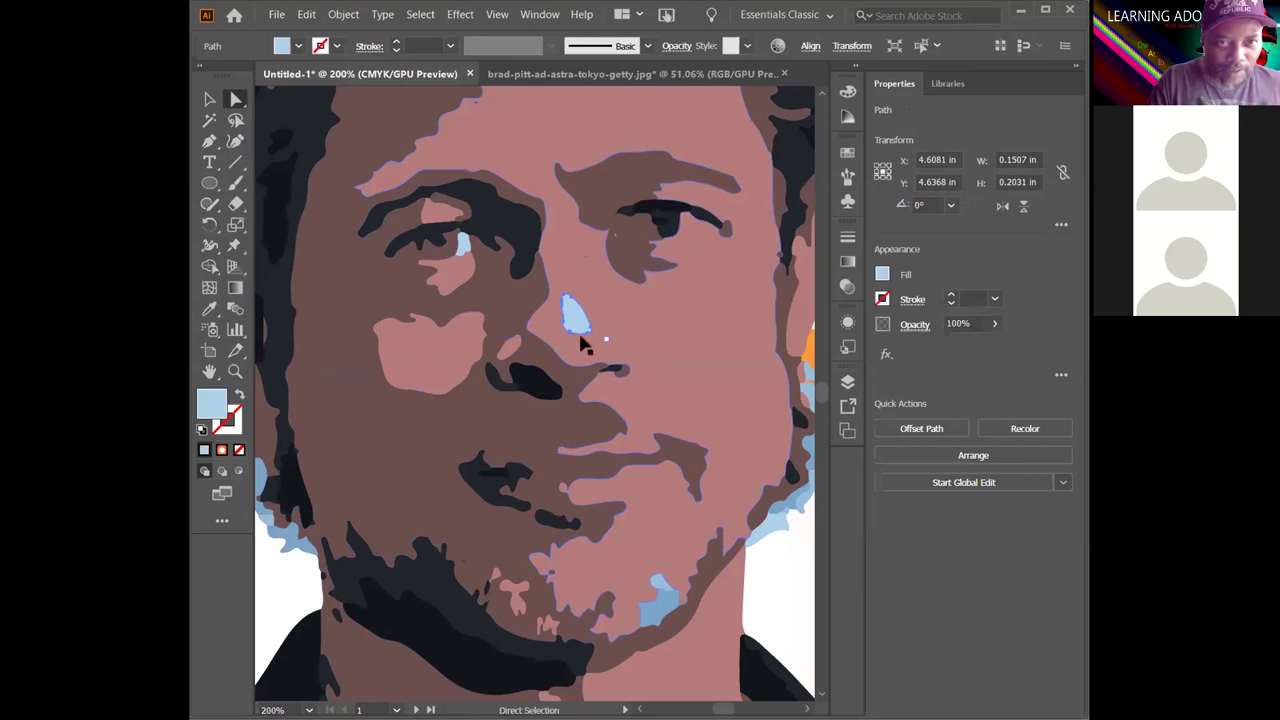
click(212, 311)
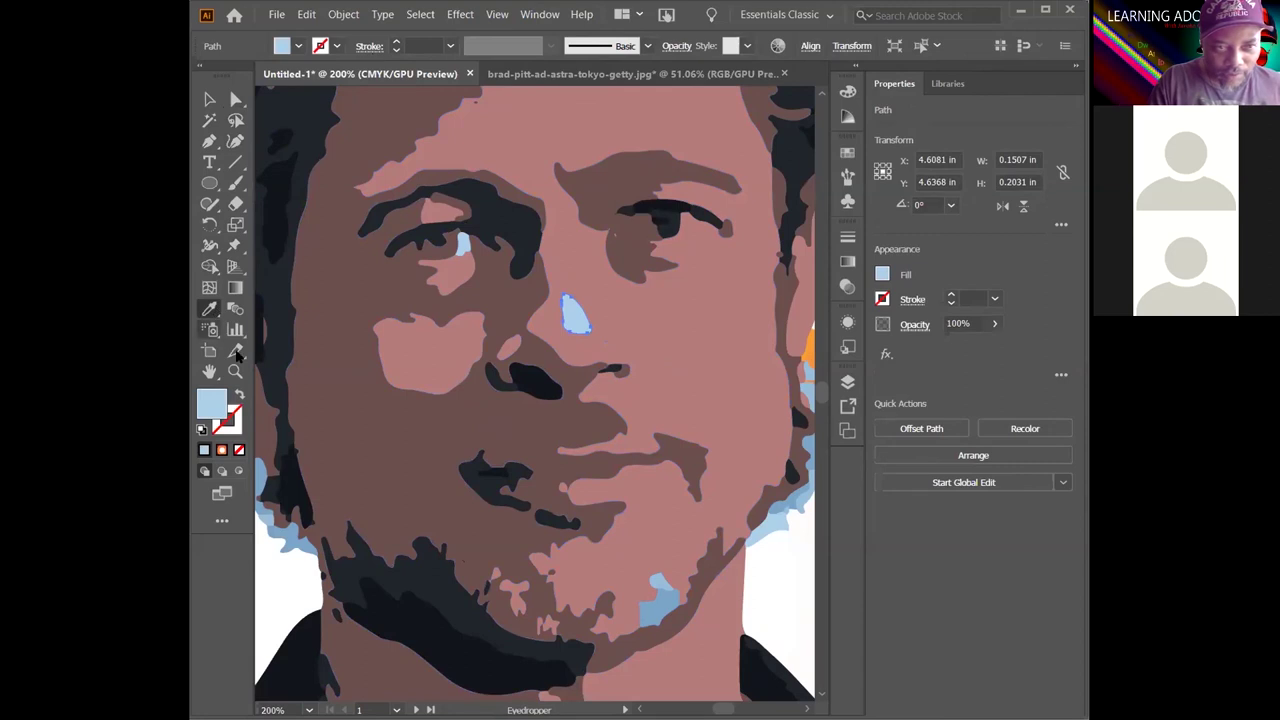
click(623, 319)
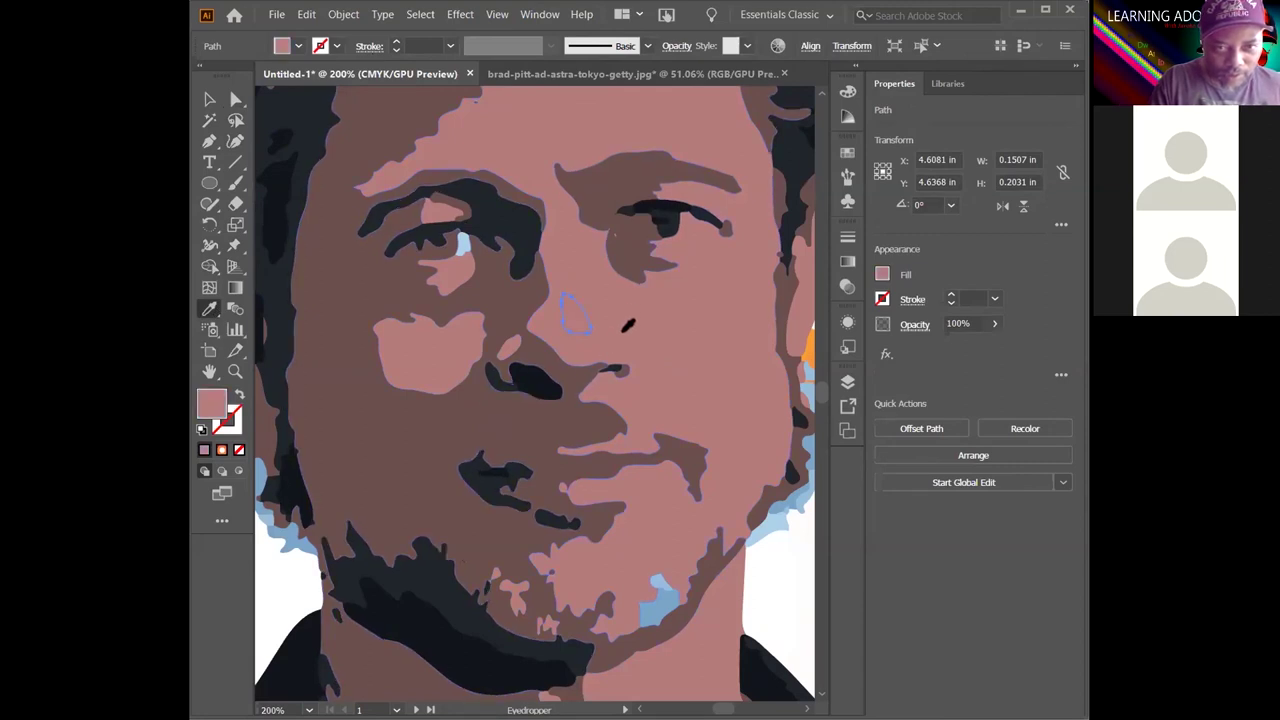
click(210, 100)
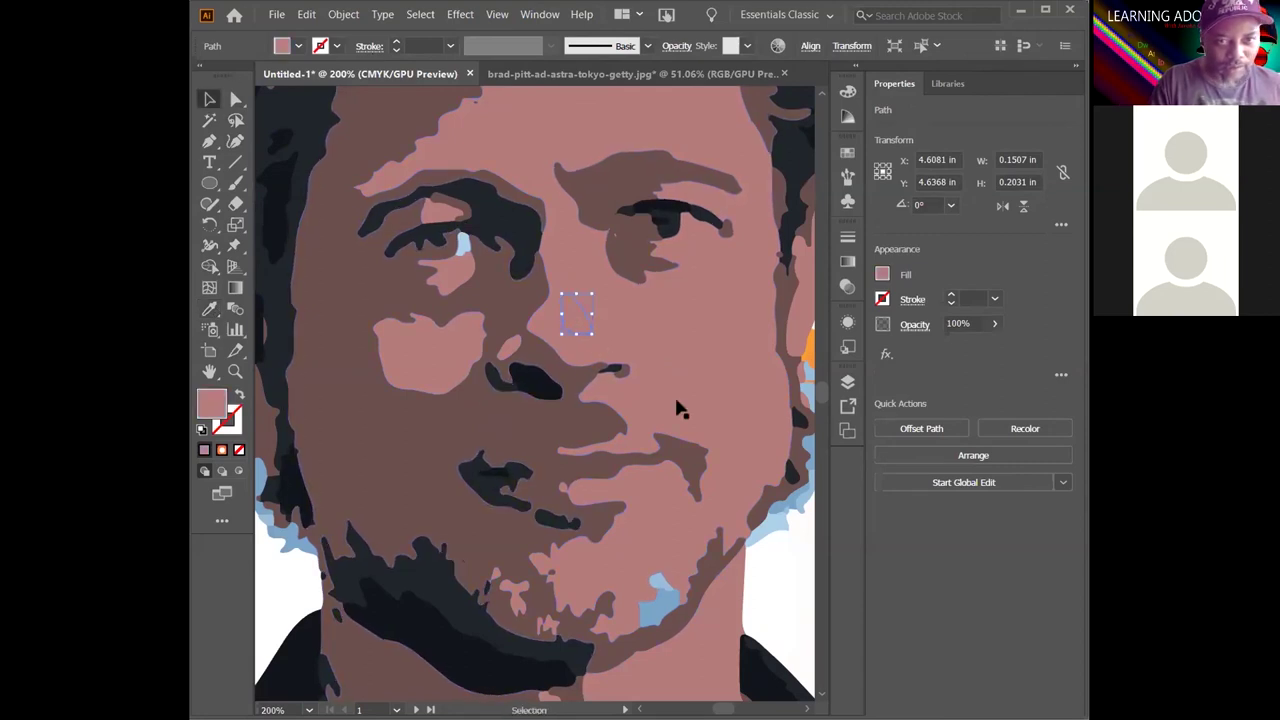
Undo the nose highlight's recolor, try selecting all the artwork, and clear that selection
key(ctrl+z)
key(ctrl+a)
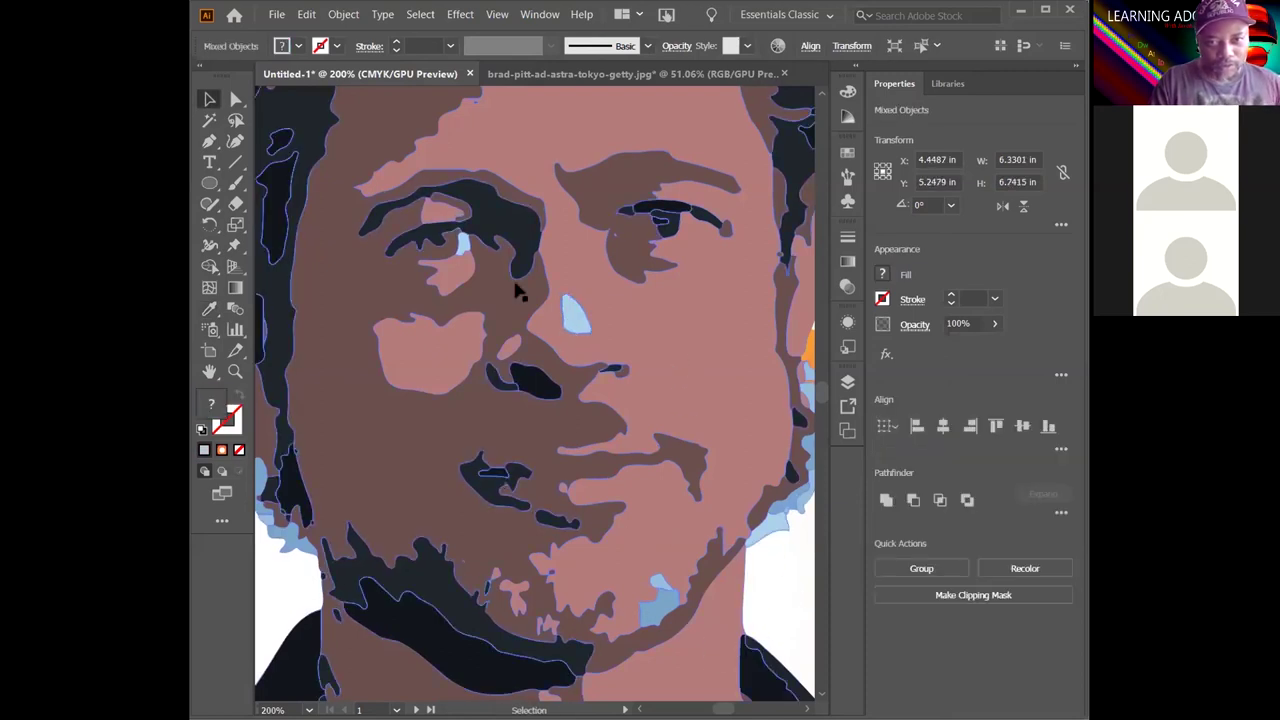
click(538, 316)
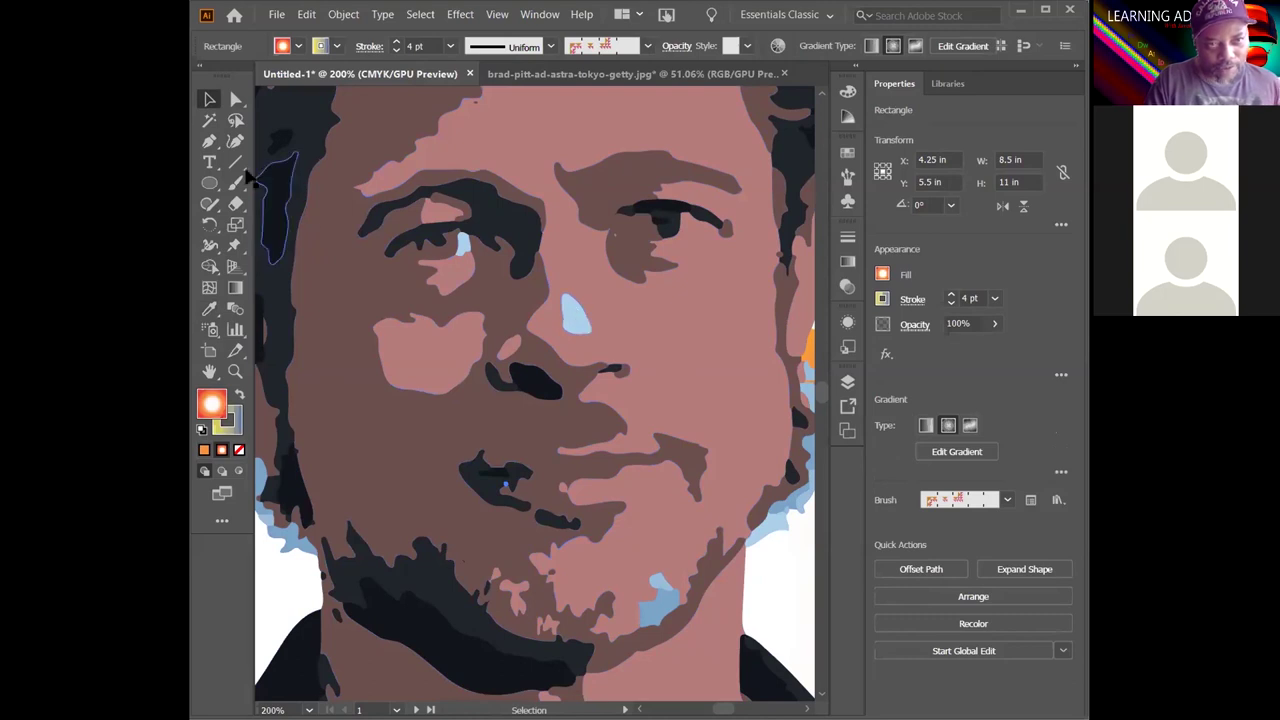
Recolor the light blue highlight on the portrait's nose with the surrounding pink skin tone using the Eyedropper, and clear the selection
click(234, 99)
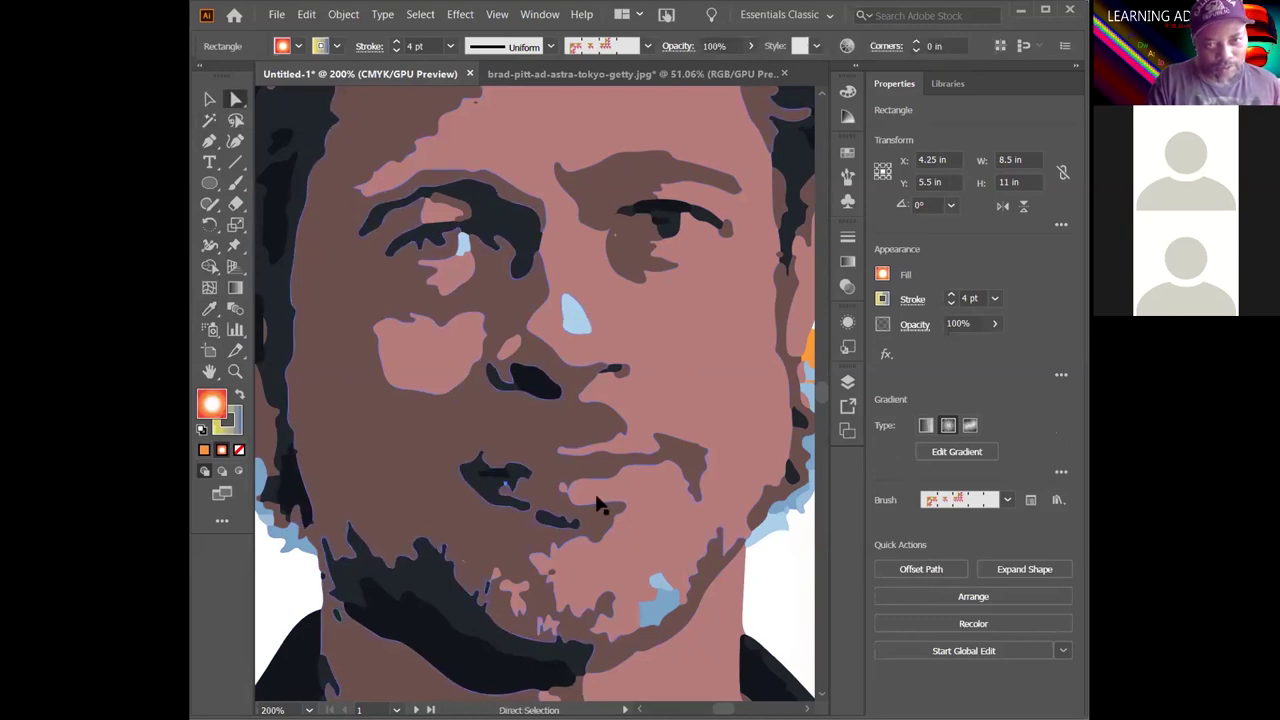
click(576, 320)
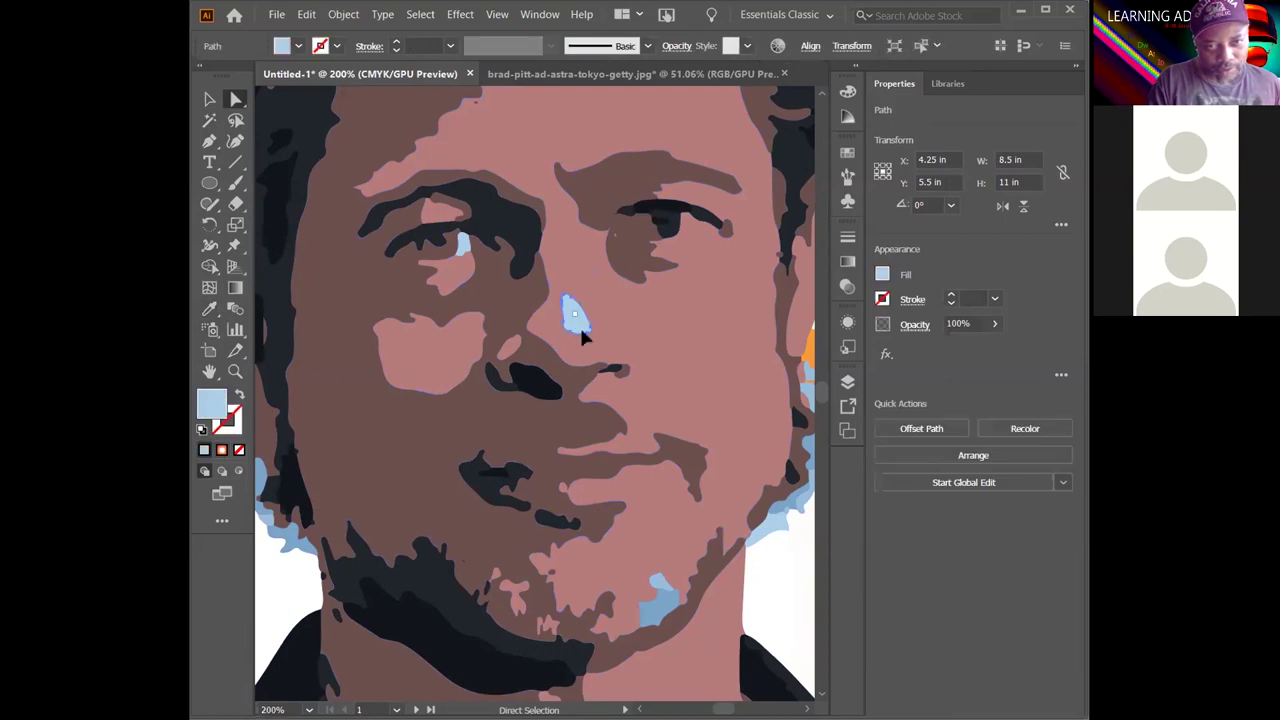
click(211, 310)
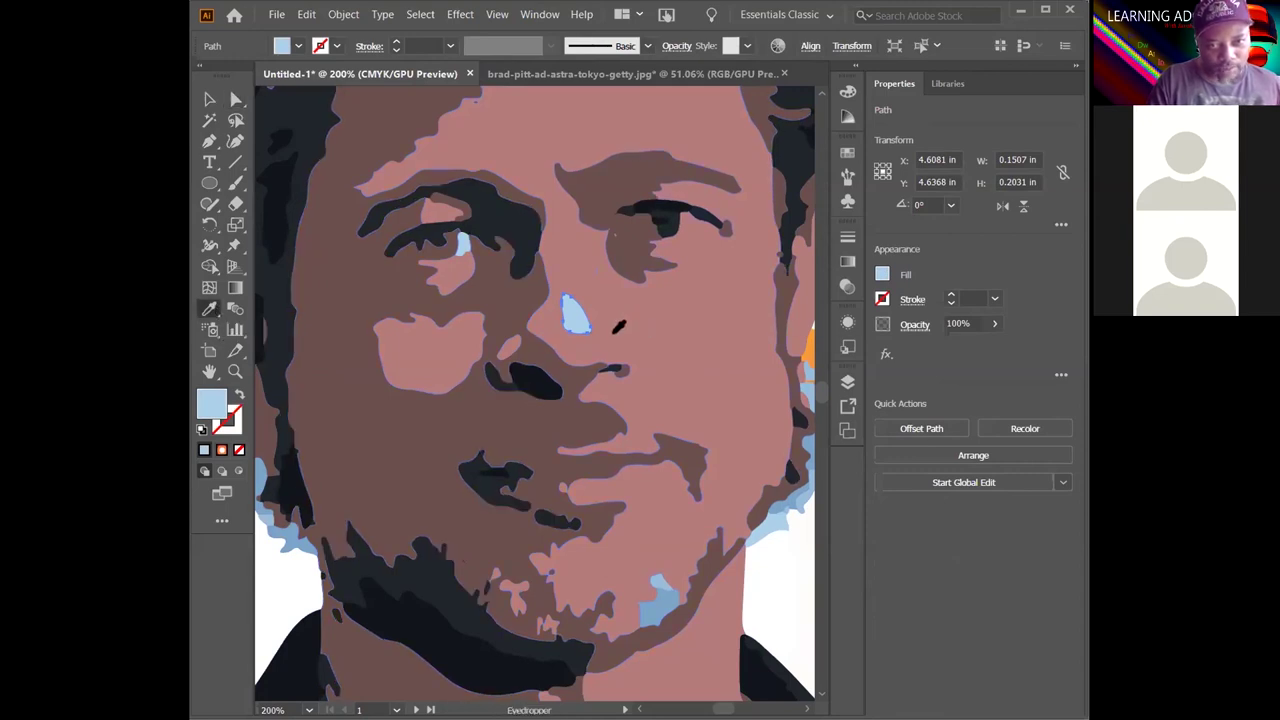
click(604, 317)
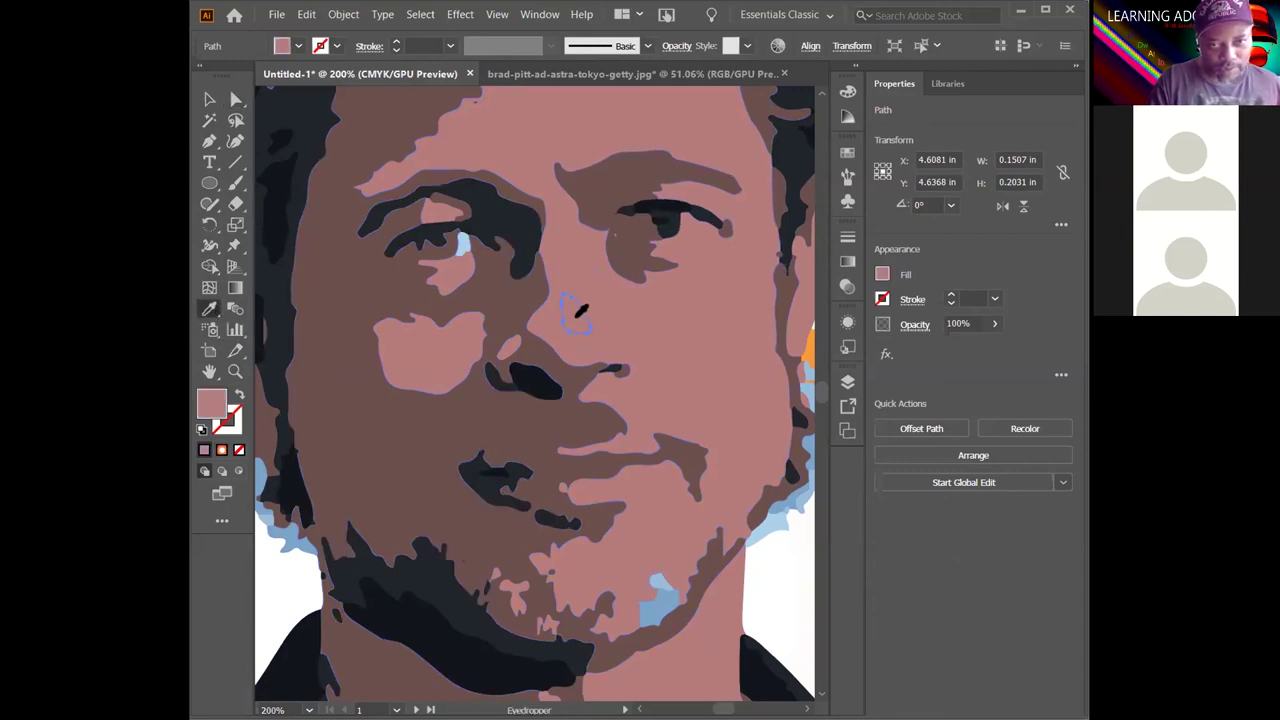
click(543, 392)
click(548, 374)
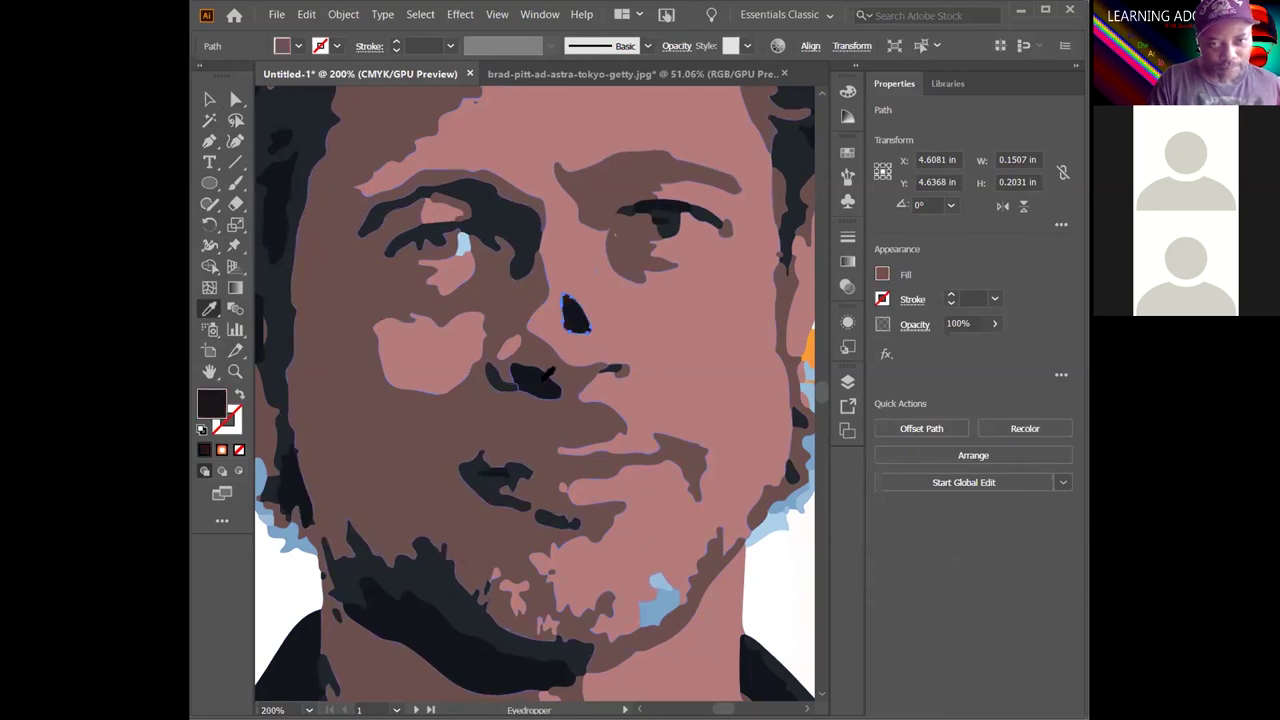
click(681, 329)
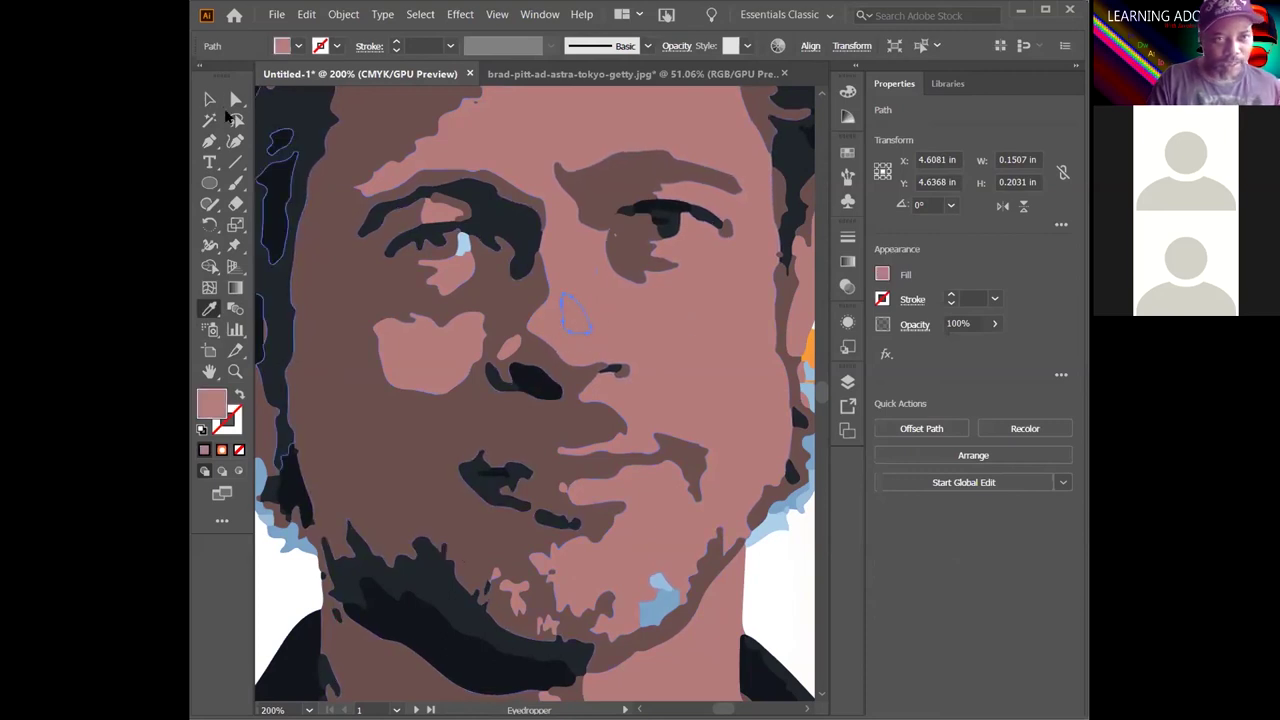
key(a)
key(ctrl+minus)
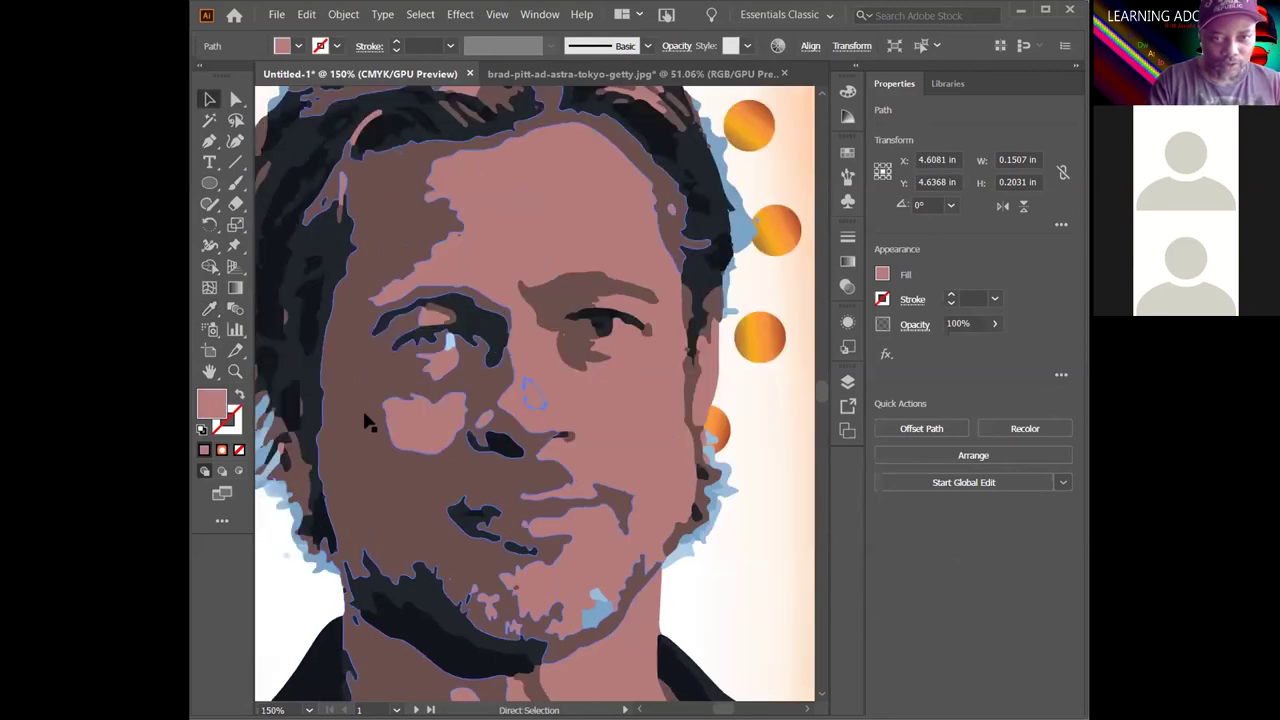
key(ctrl+0)
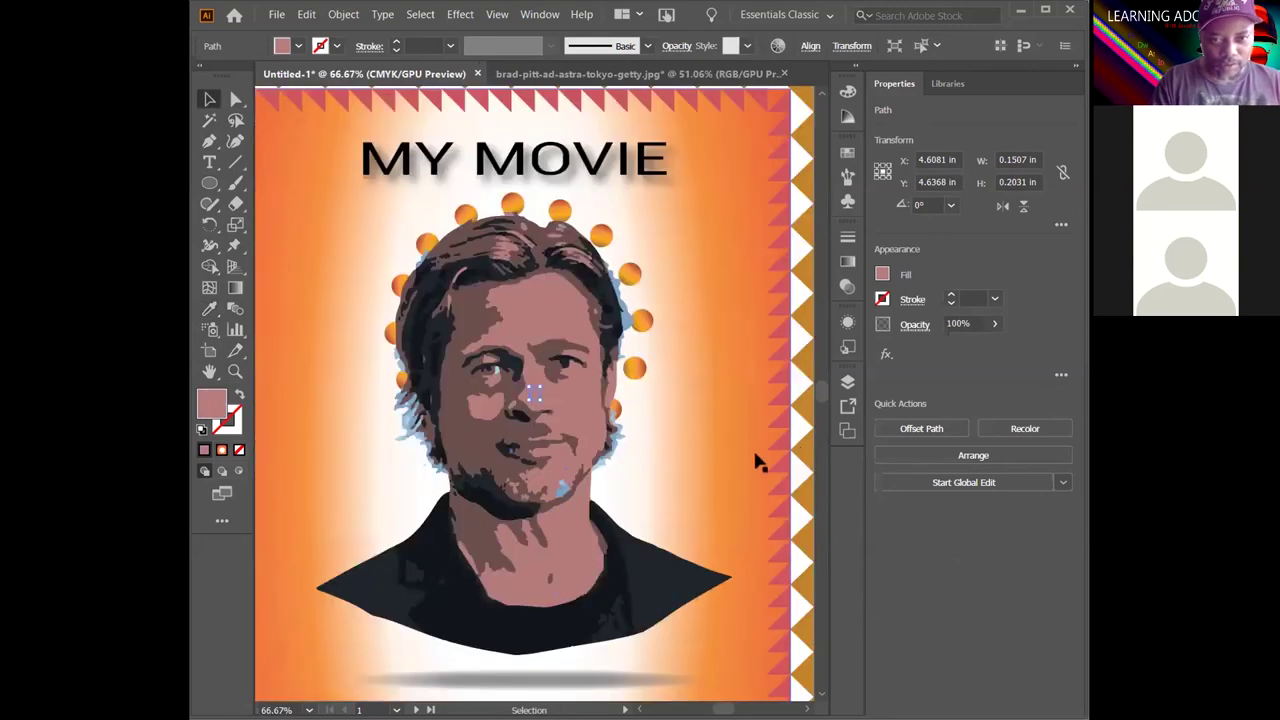
click(754, 466)
key(ctrl+minus)
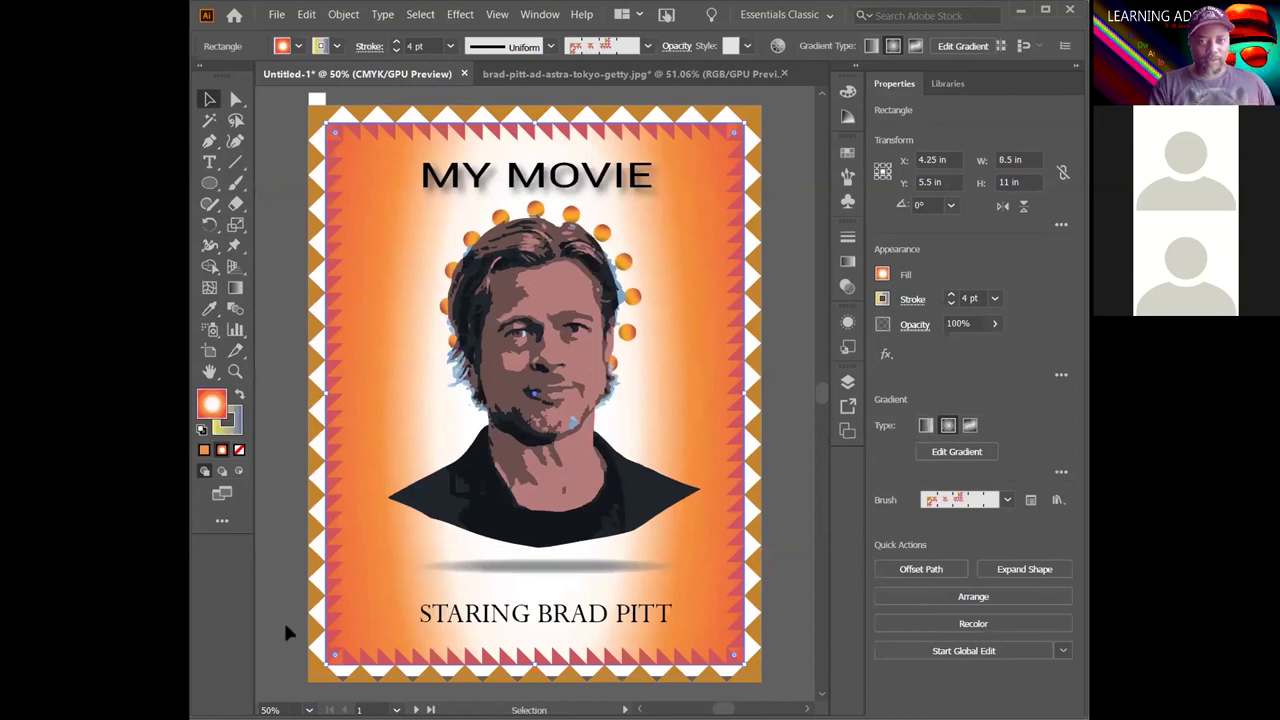
key(ctrl+shift+a)
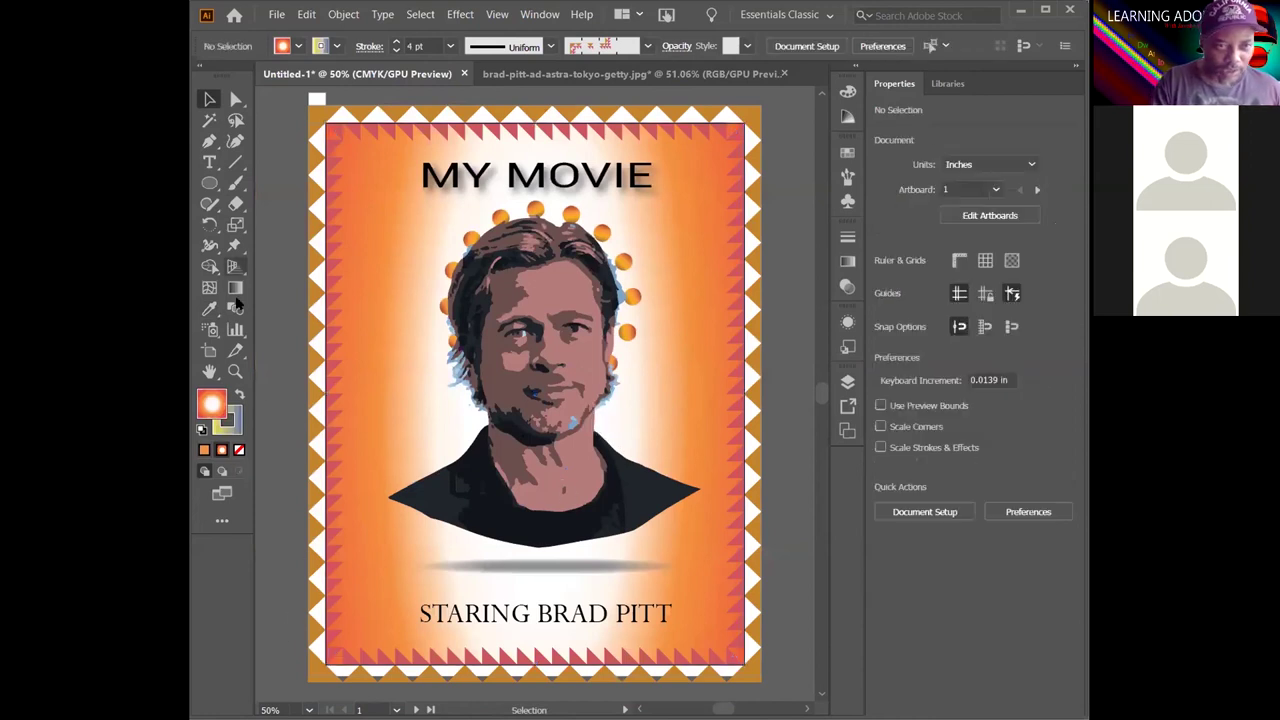
Recolor the larger blue patch on the portrait's chin with the neighboring pink skin tone using the Eyedropper
click(235, 371)
drag(586, 443, 708, 638)
click(601, 487)
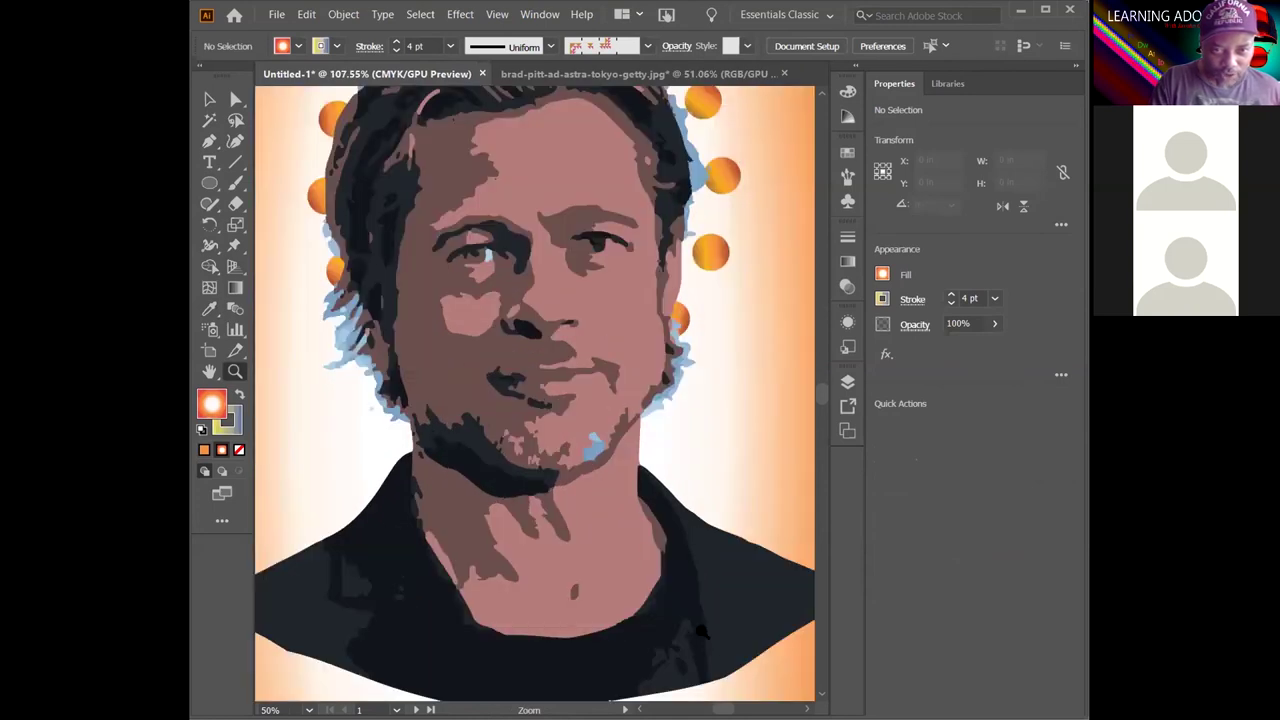
click(235, 100)
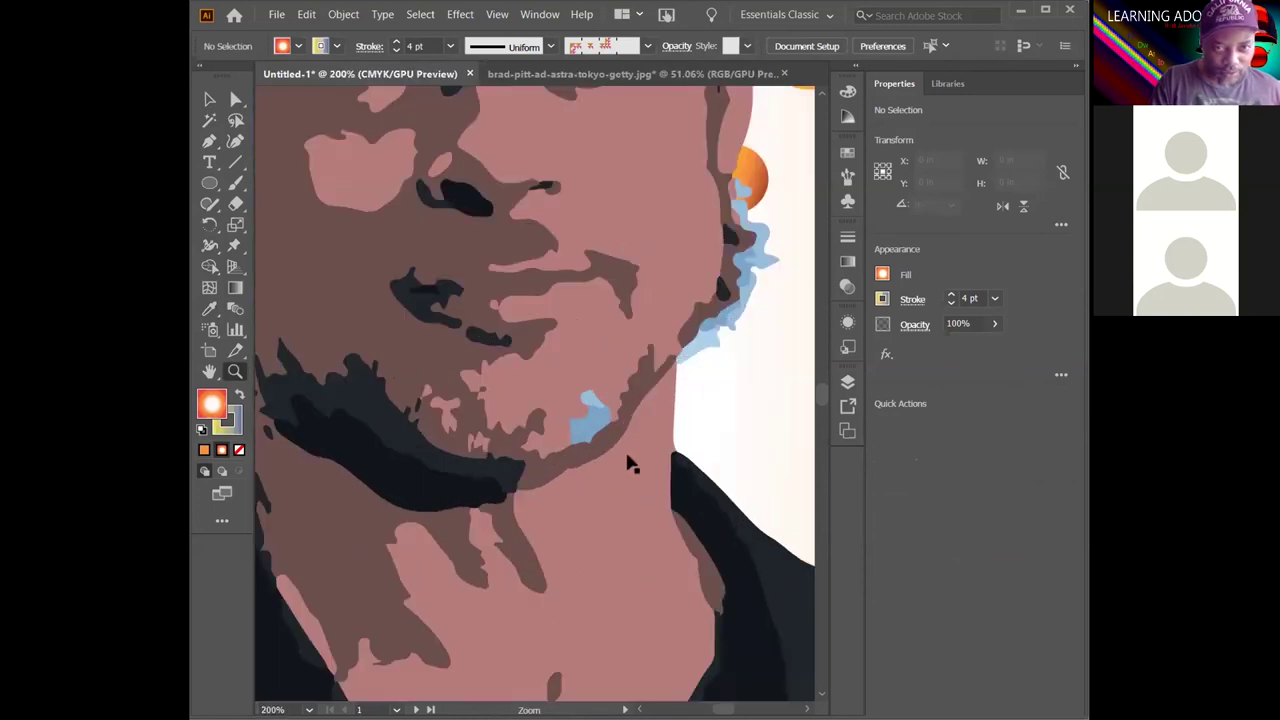
click(586, 434)
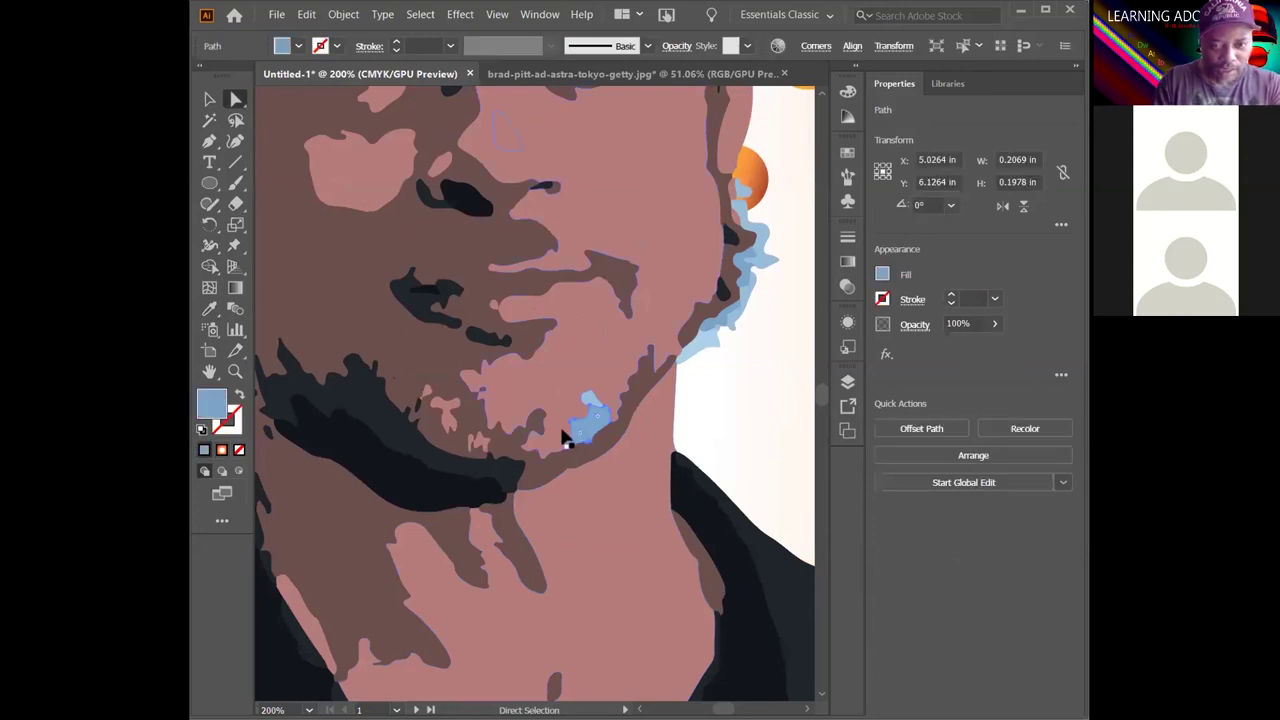
key(i)
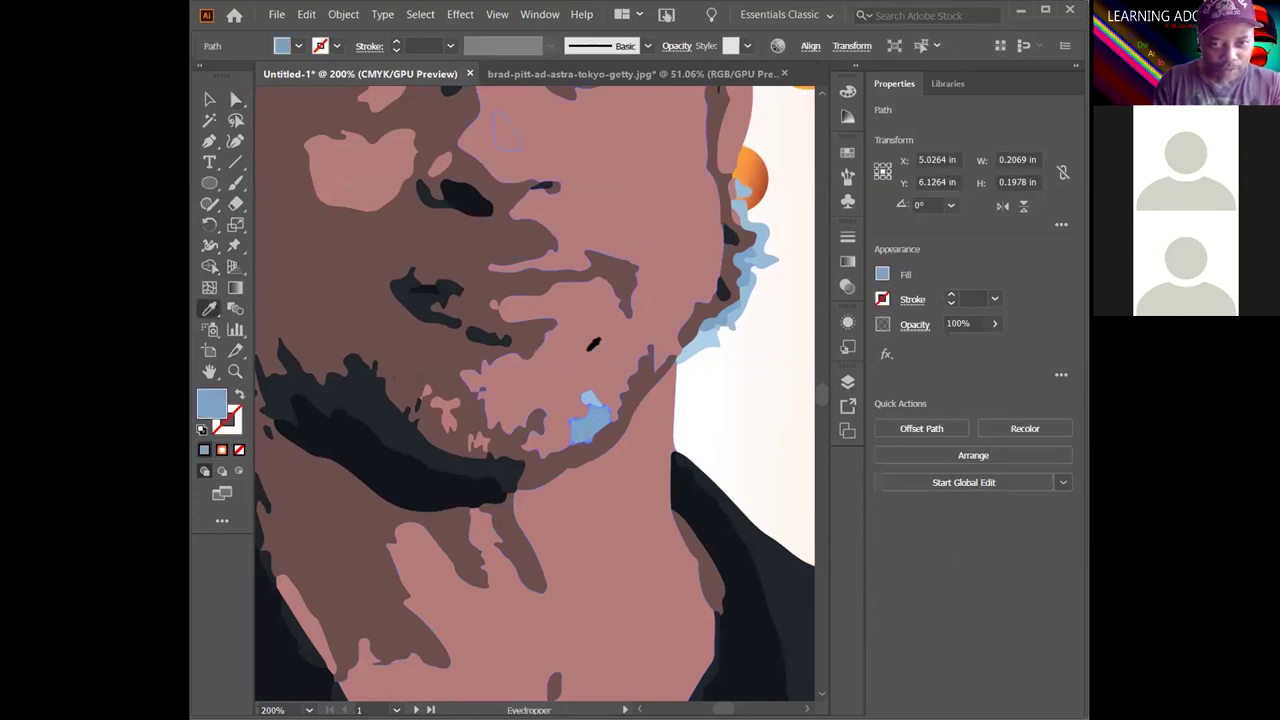
click(592, 345)
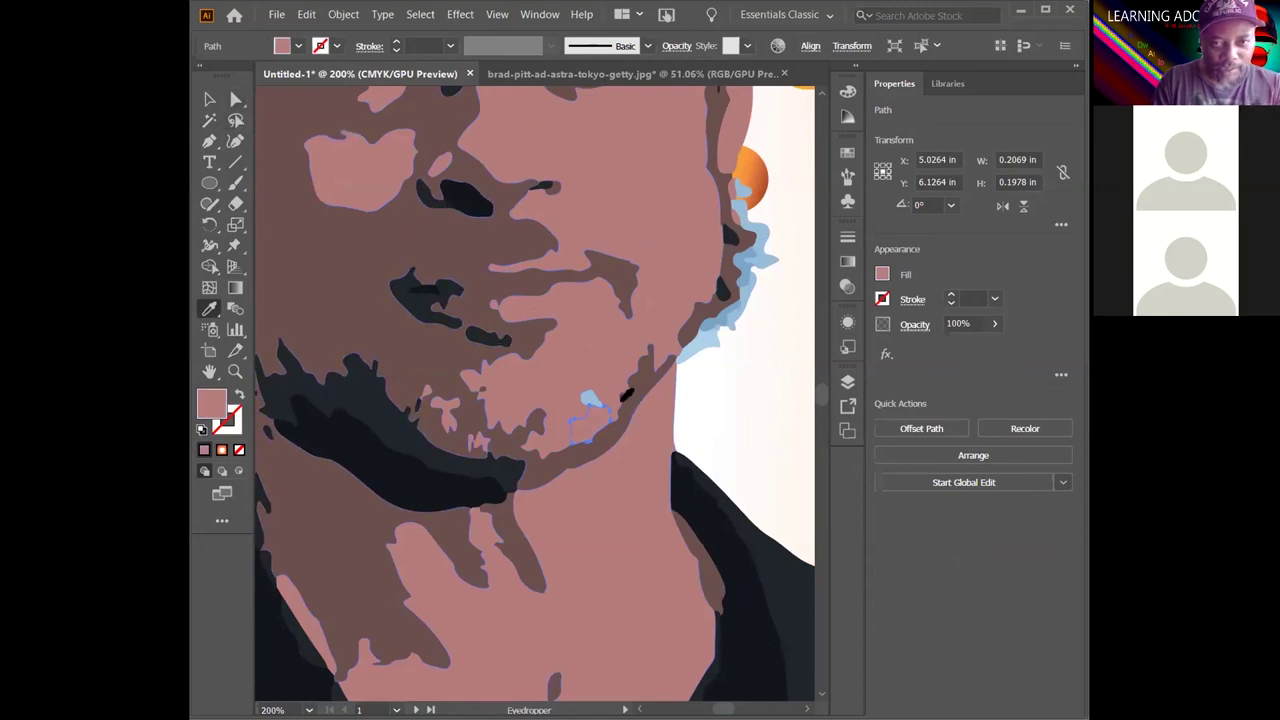
Match the small light blue patch above the recolored chin area to the pink skin tone with the Eyedropper, and deselect everything
key(a)
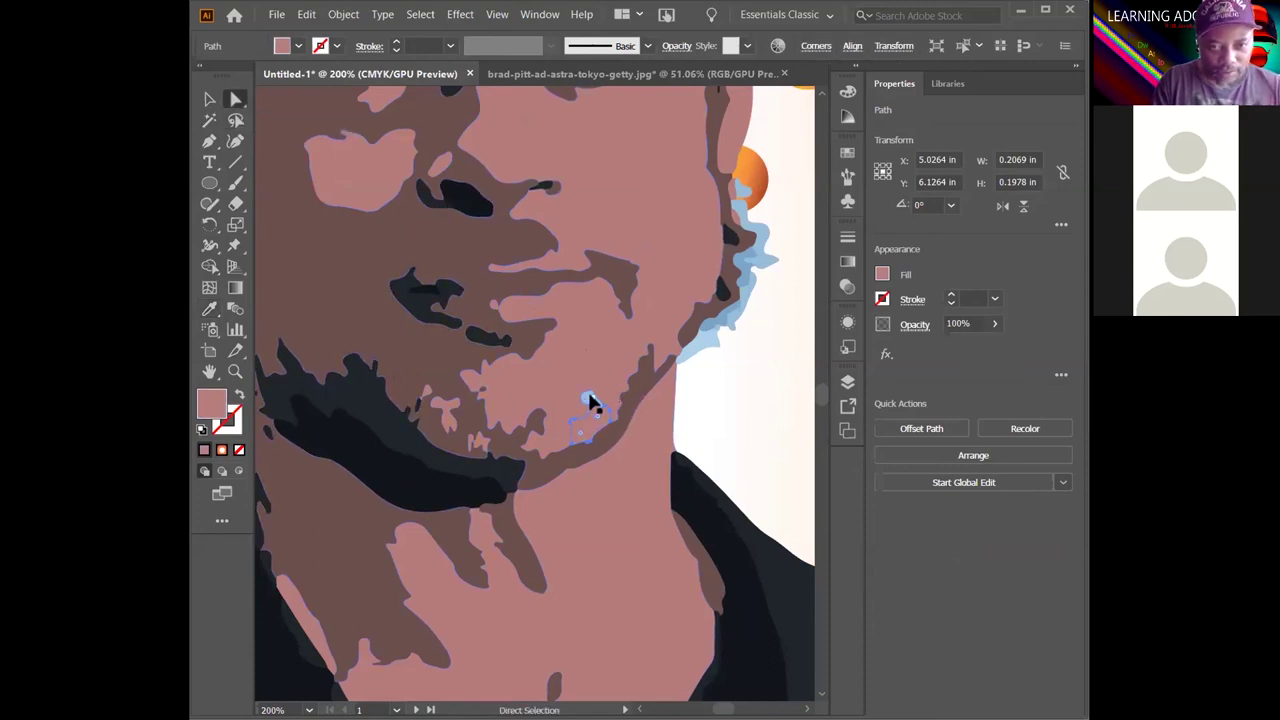
click(588, 400)
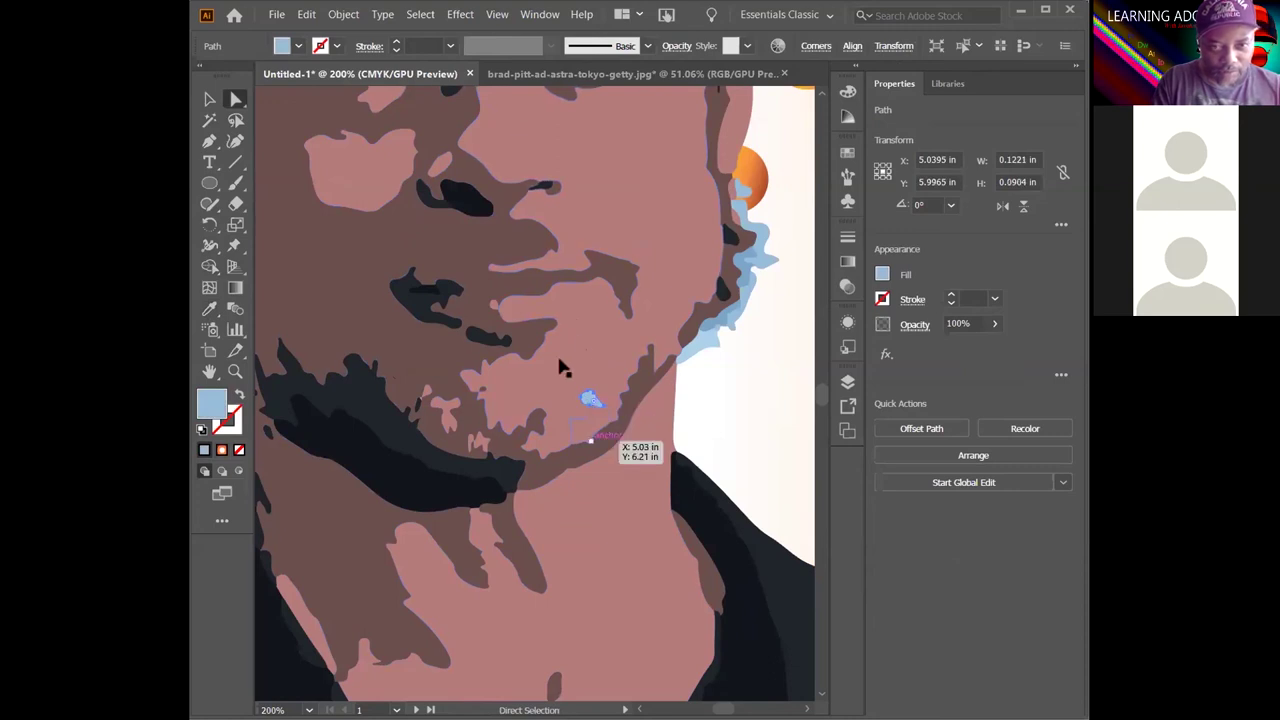
key(i)
click(594, 366)
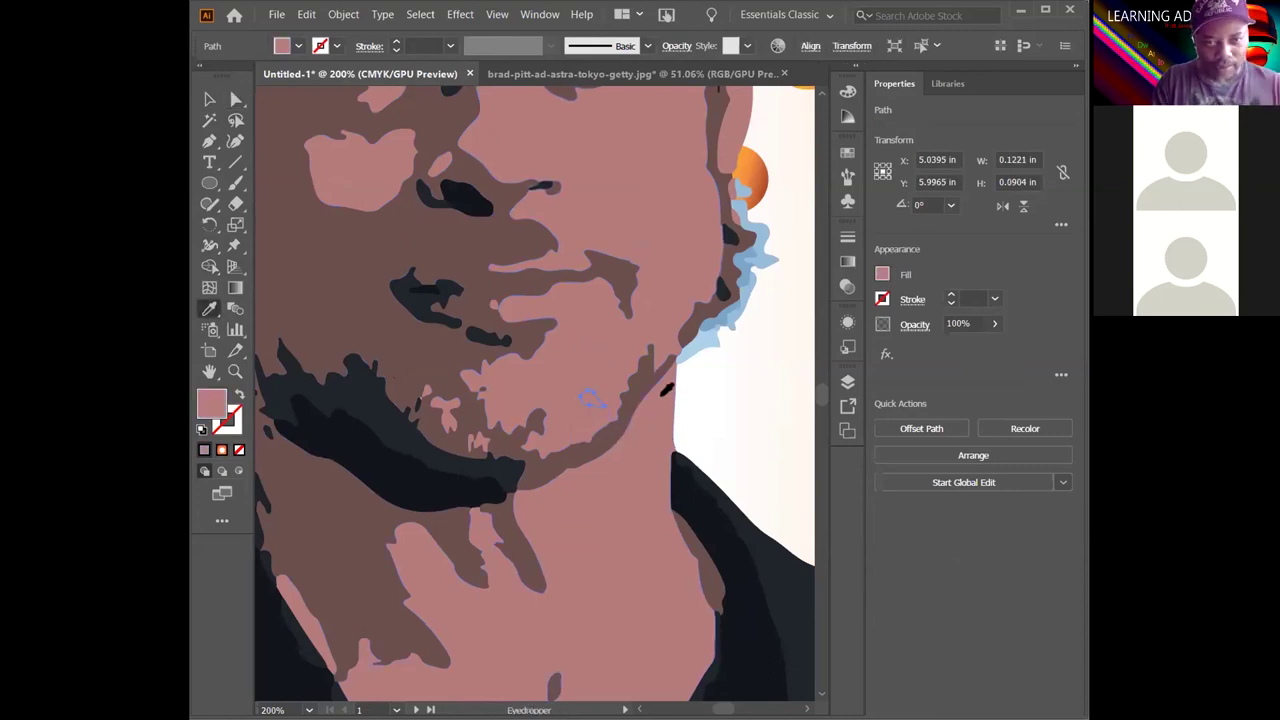
key(a)
key(ctrl+minus)
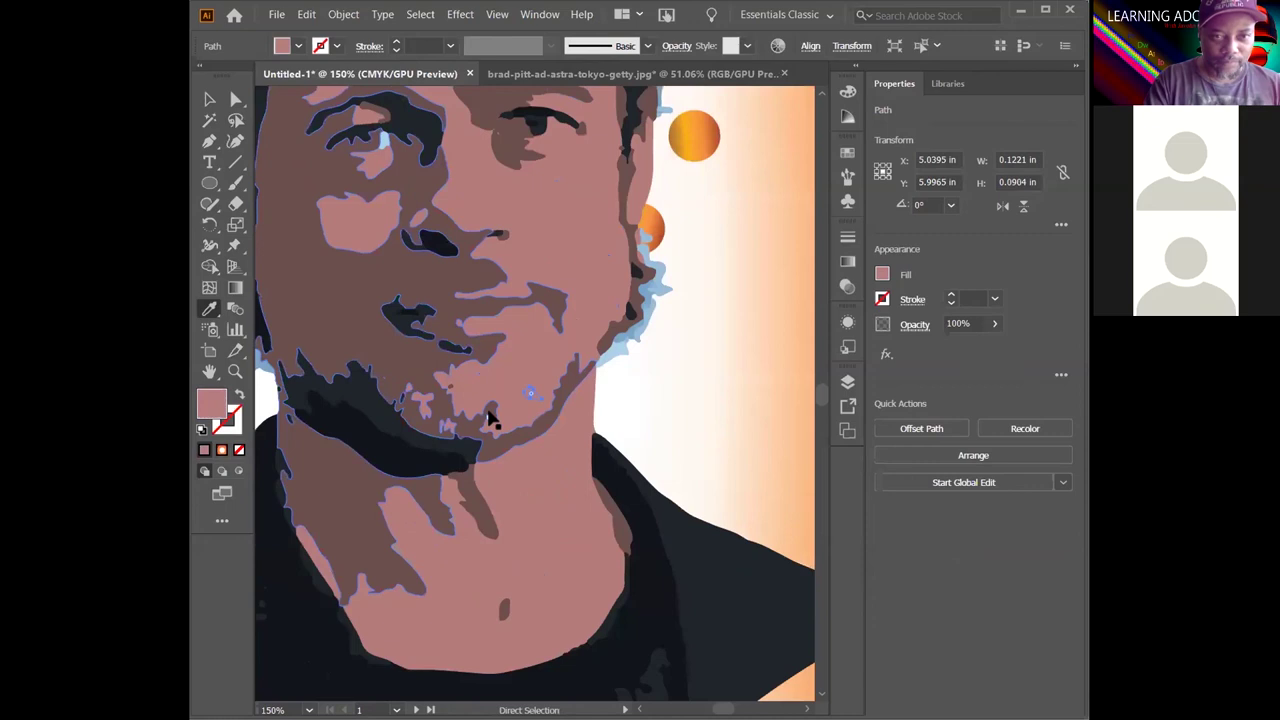
key(ctrl+minus)
key(ctrl+minus)
key(ctrl+minus)
key(v)
click(777, 268)
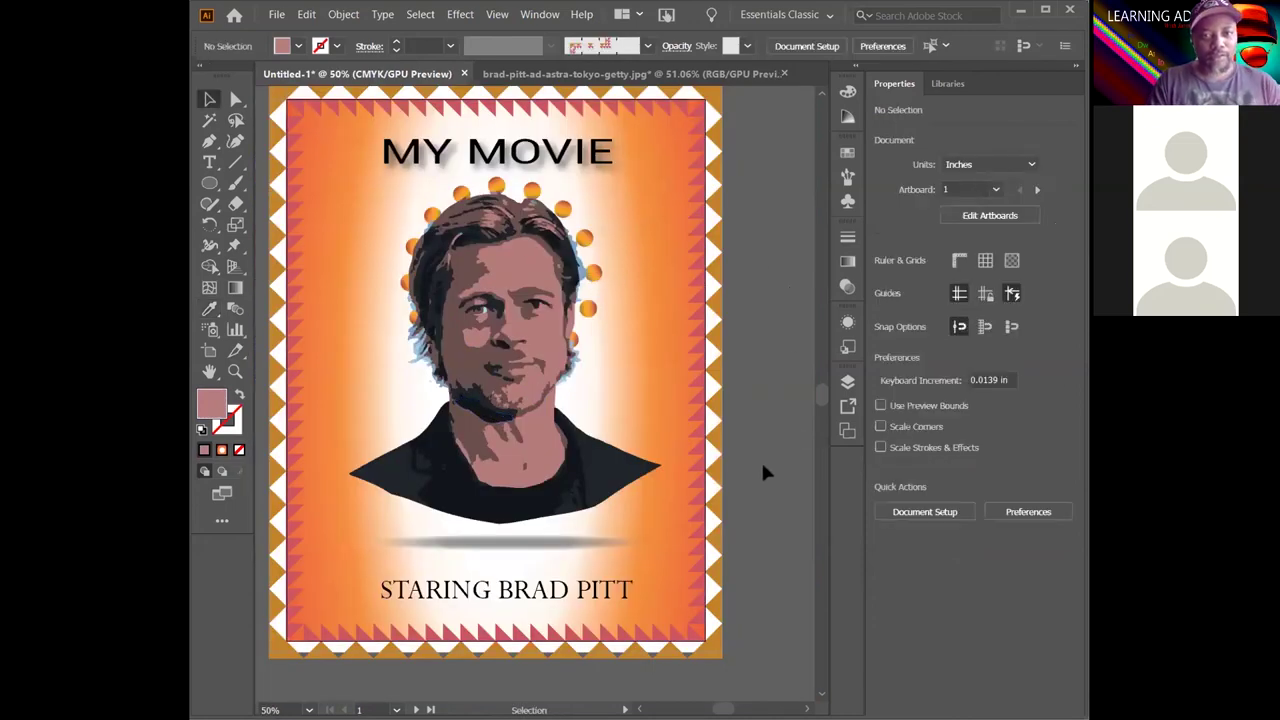
Save the poster as "My Movie Ai" in Adobe Illustrator (*.AI) format in the Graphic Design folder, keeping the Illustrator 2020 version
click(278, 15)
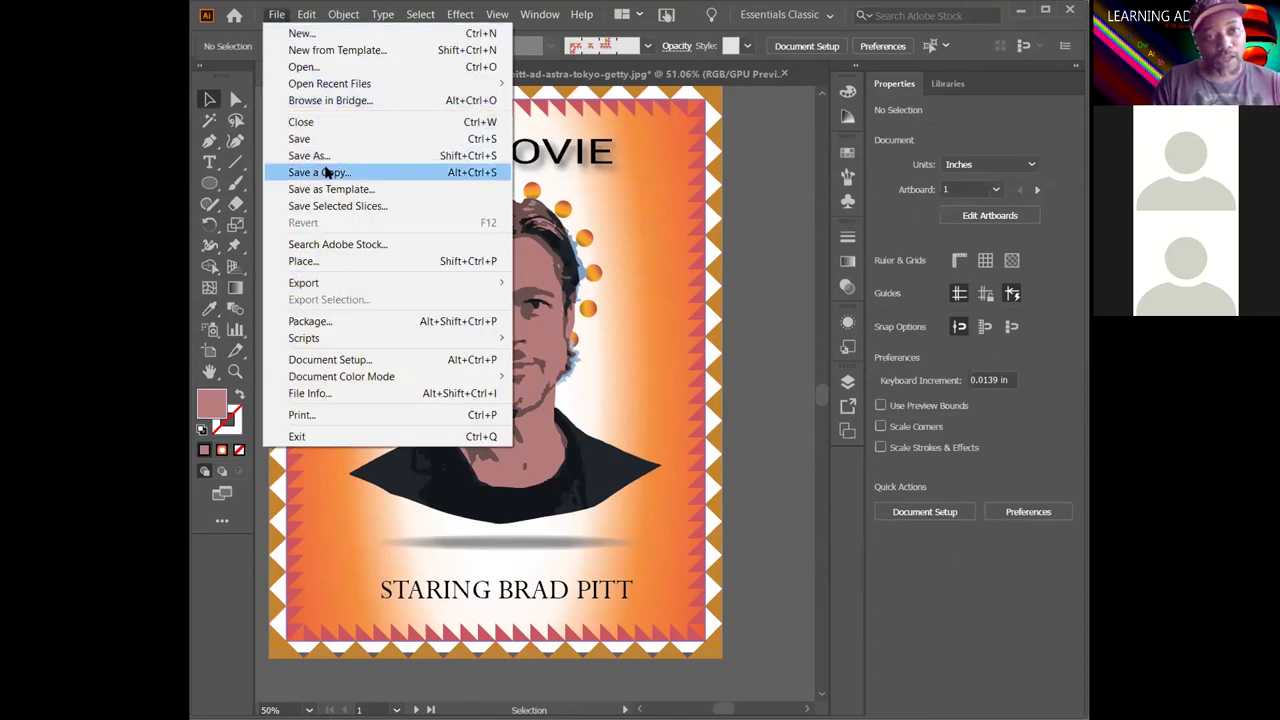
click(308, 155)
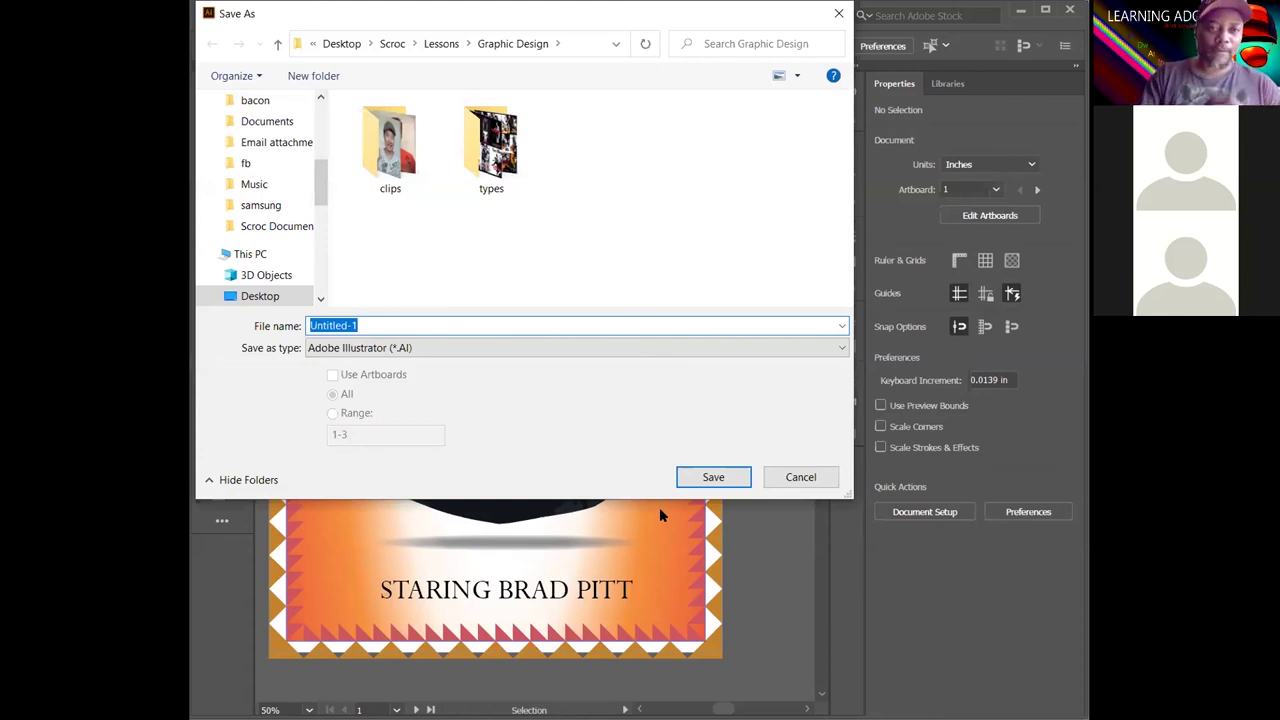
text(M)
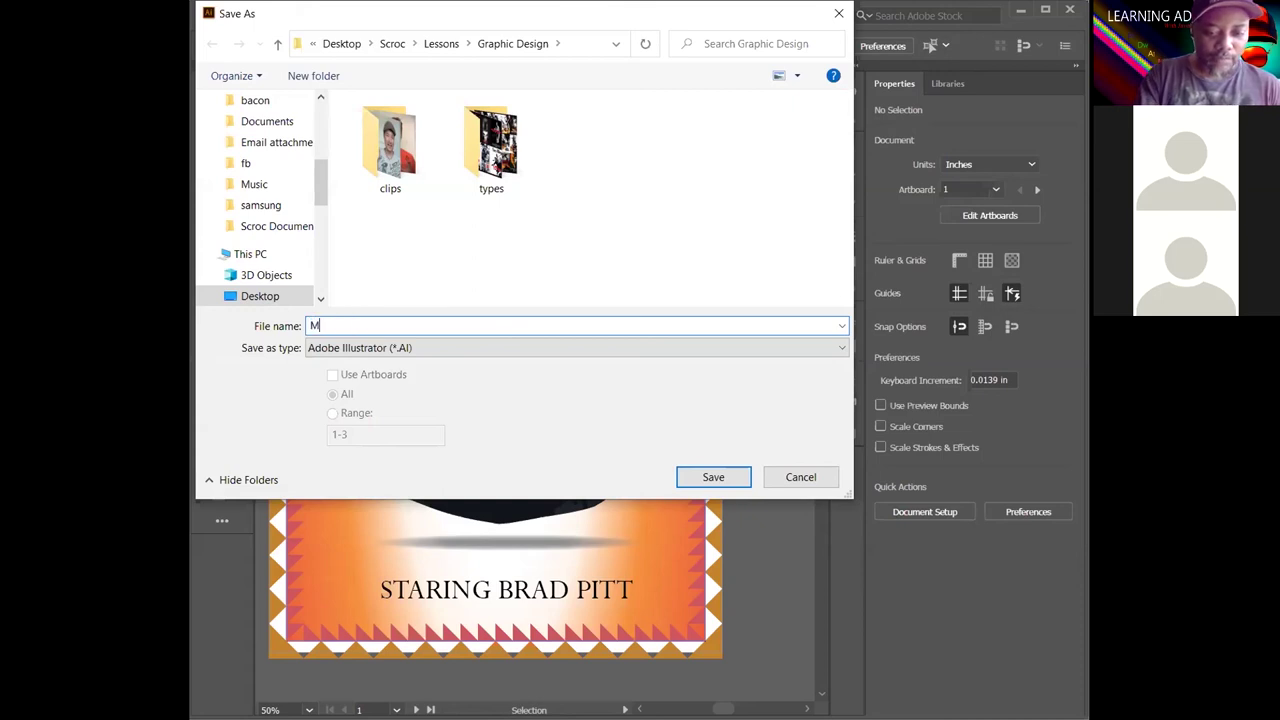
text(y Movie  Ai)
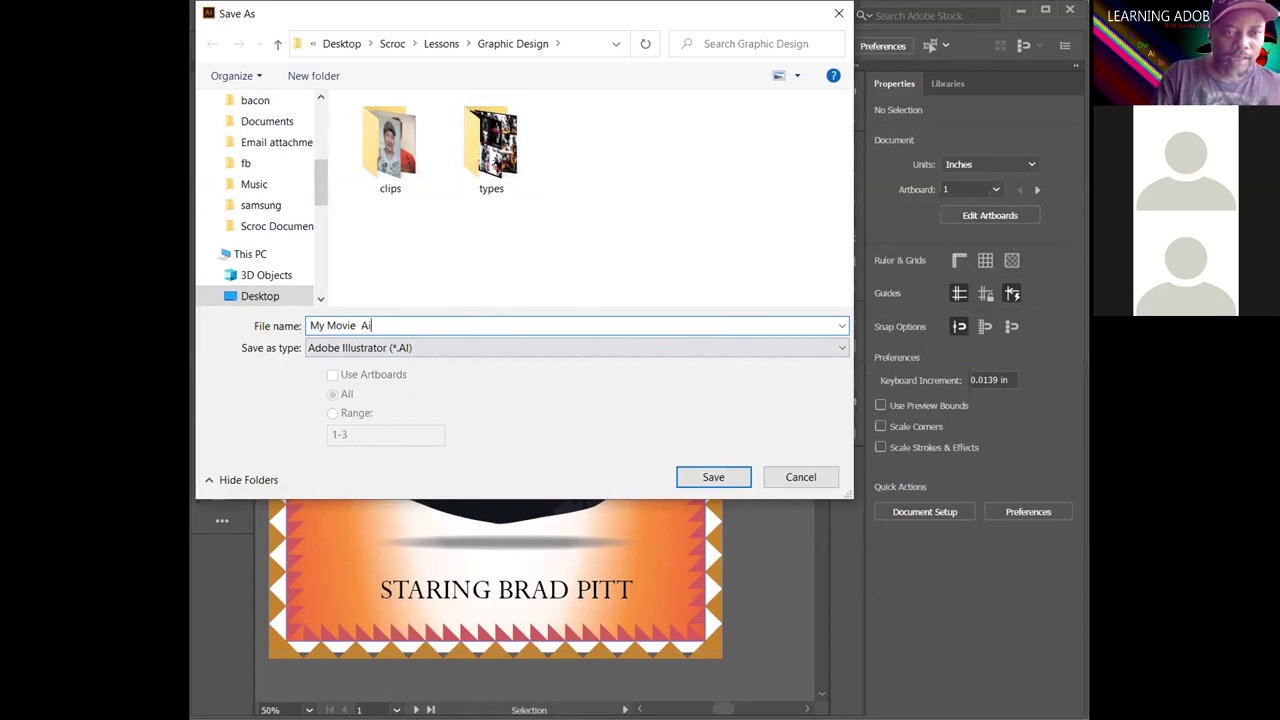
click(714, 477)
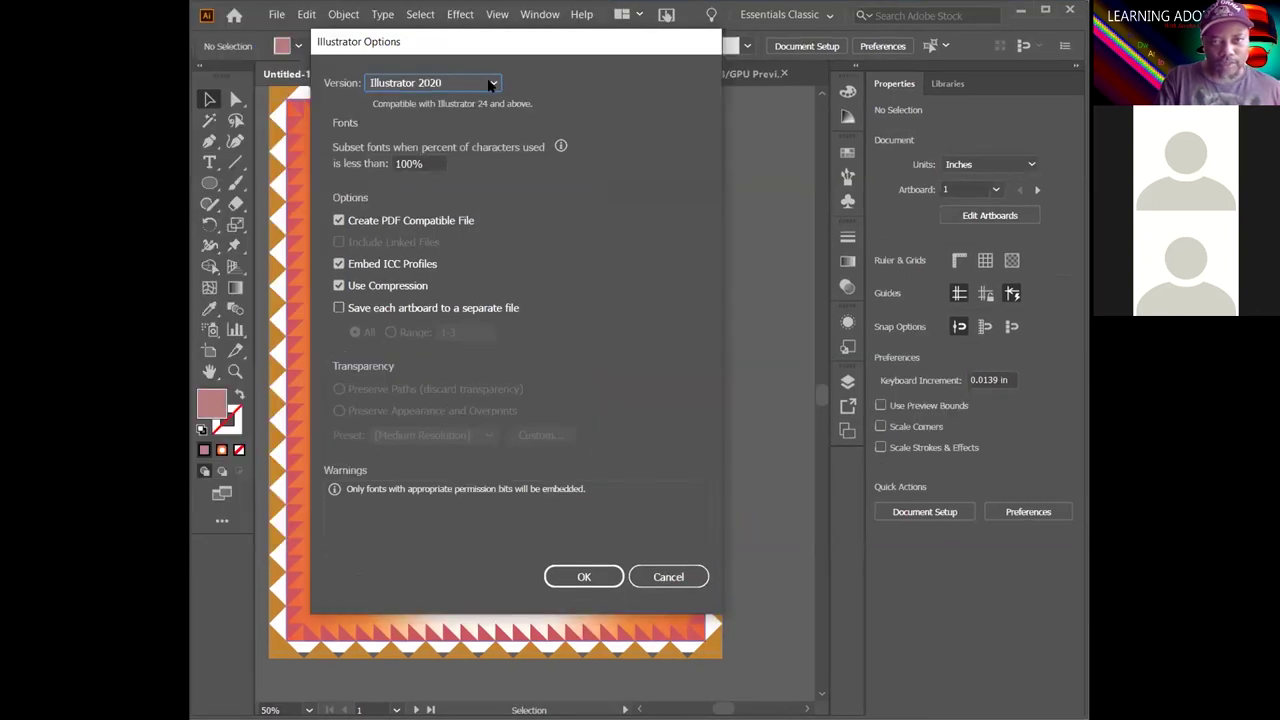
click(440, 83)
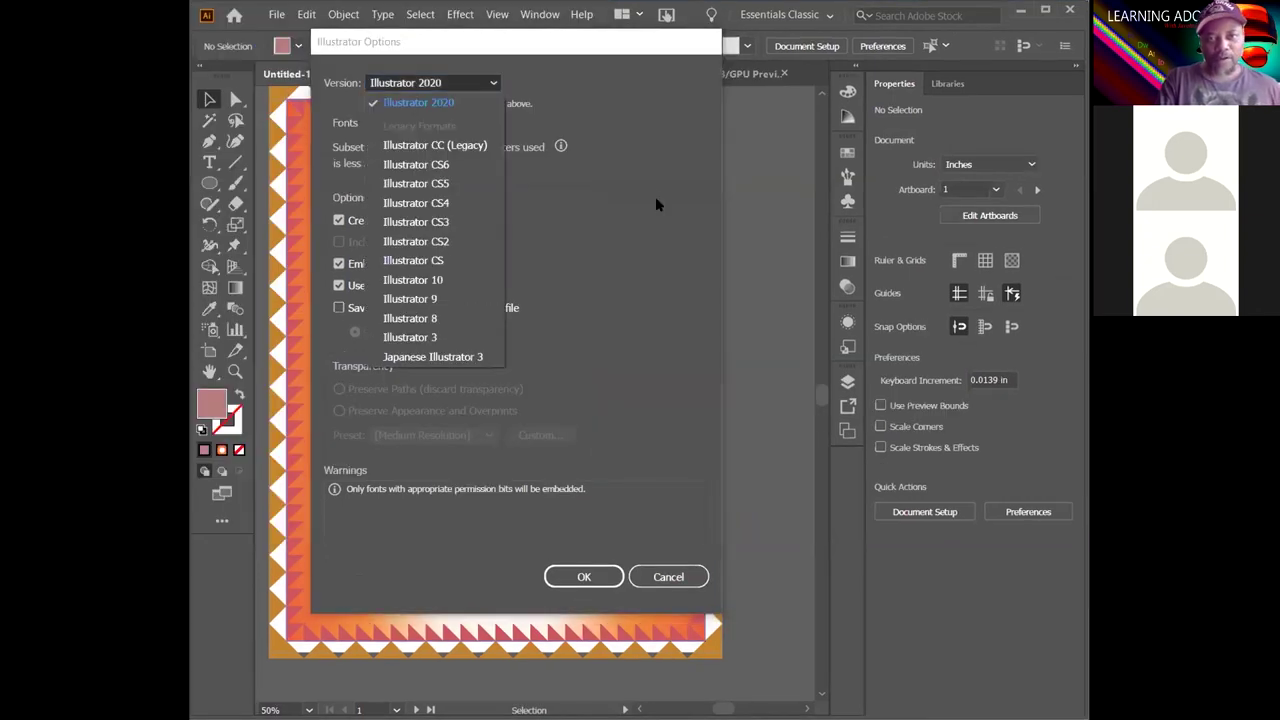
click(656, 199)
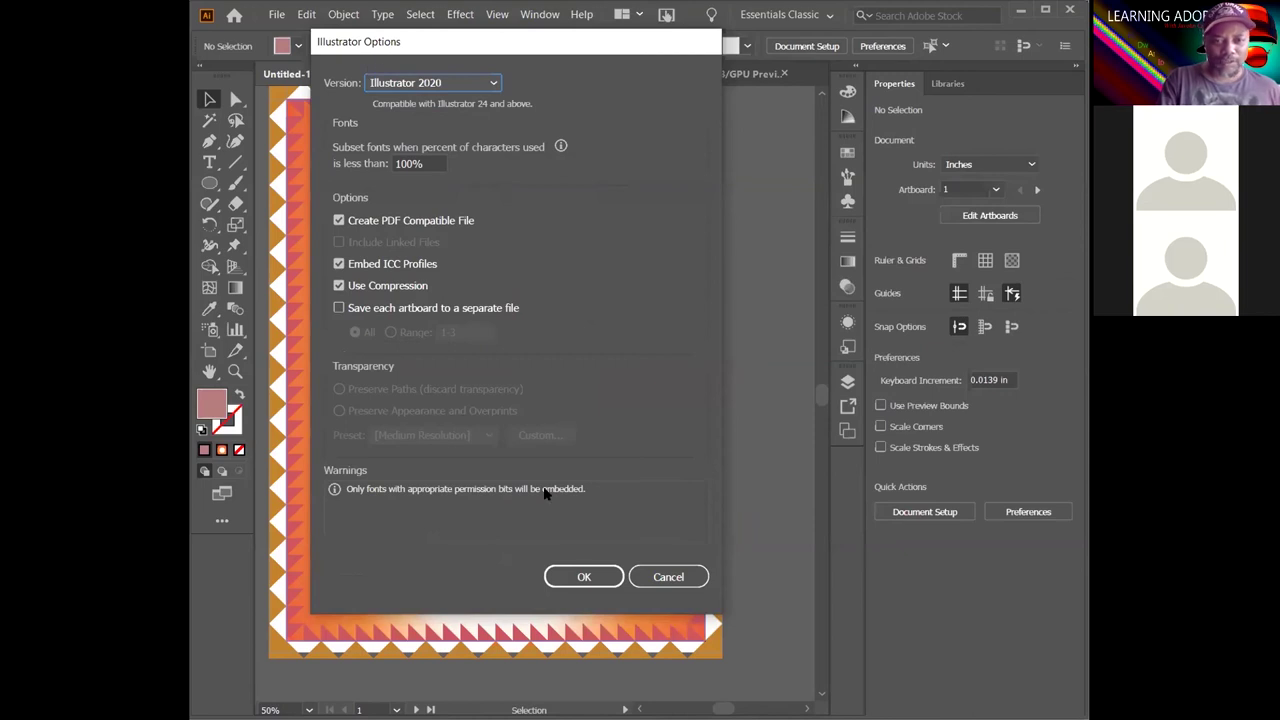
click(583, 577)
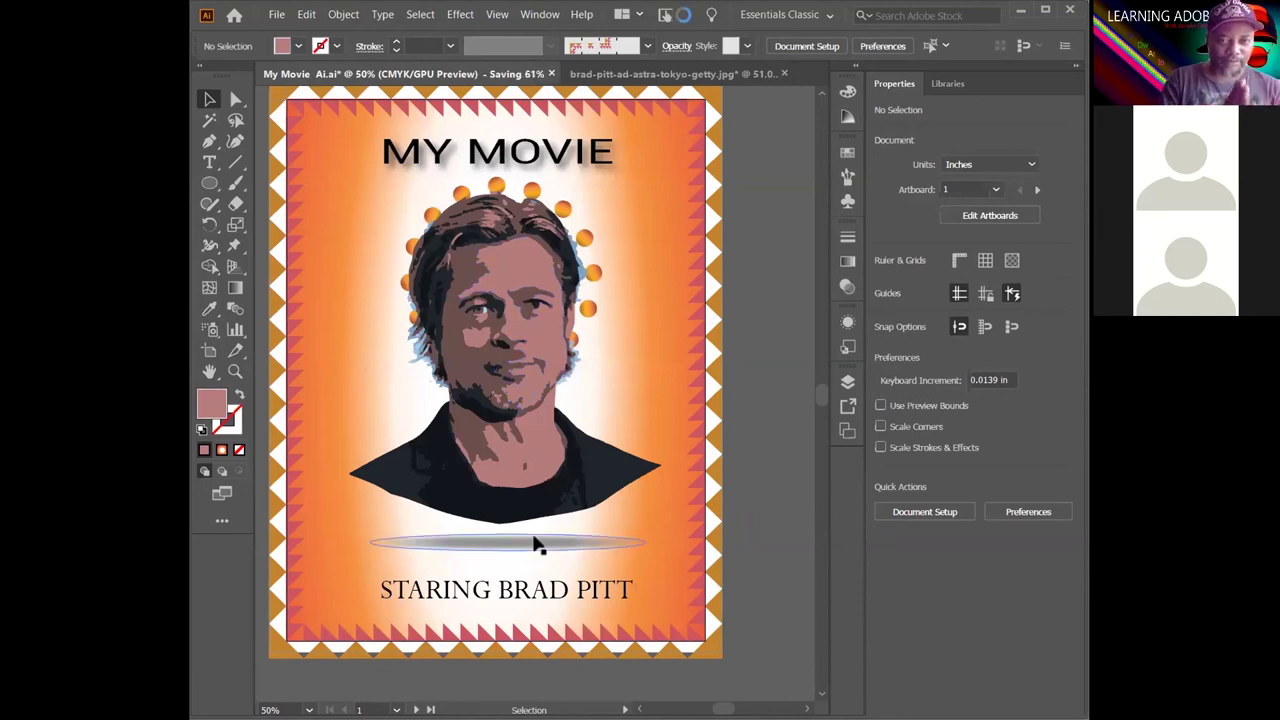
View the document's available export options without exporting anything
click(276, 15)
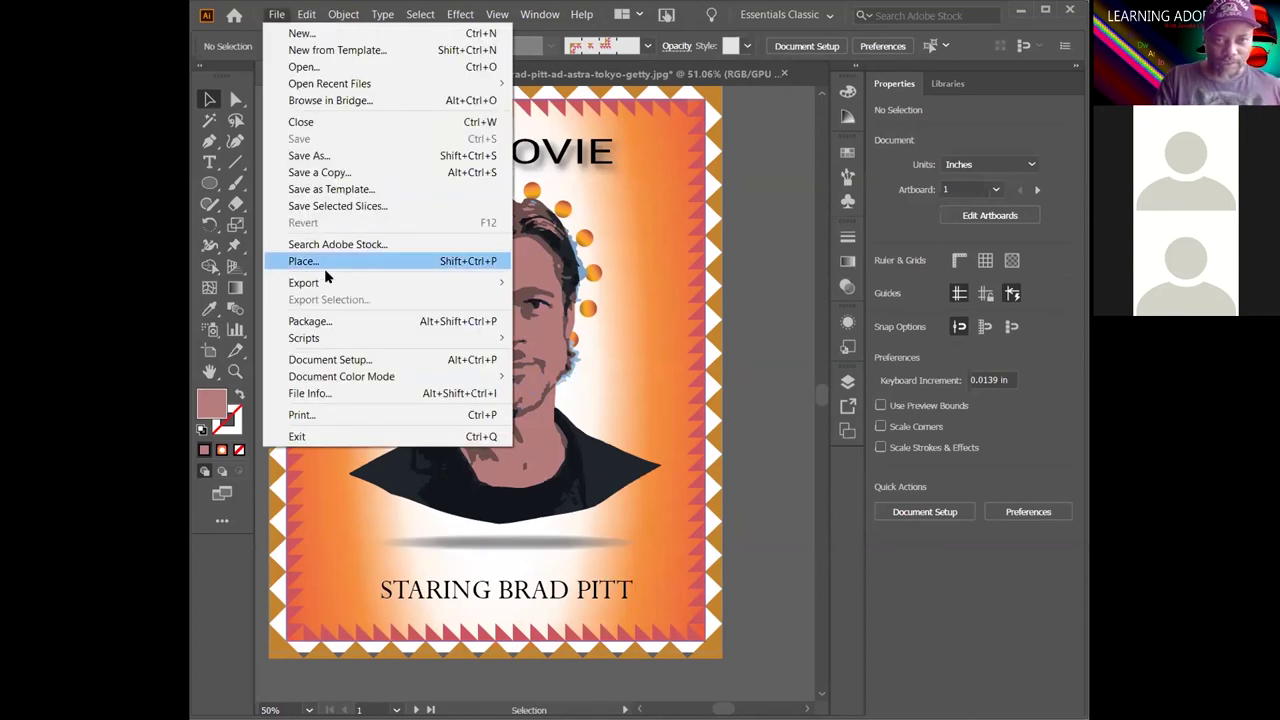
mouse_move(326, 287)
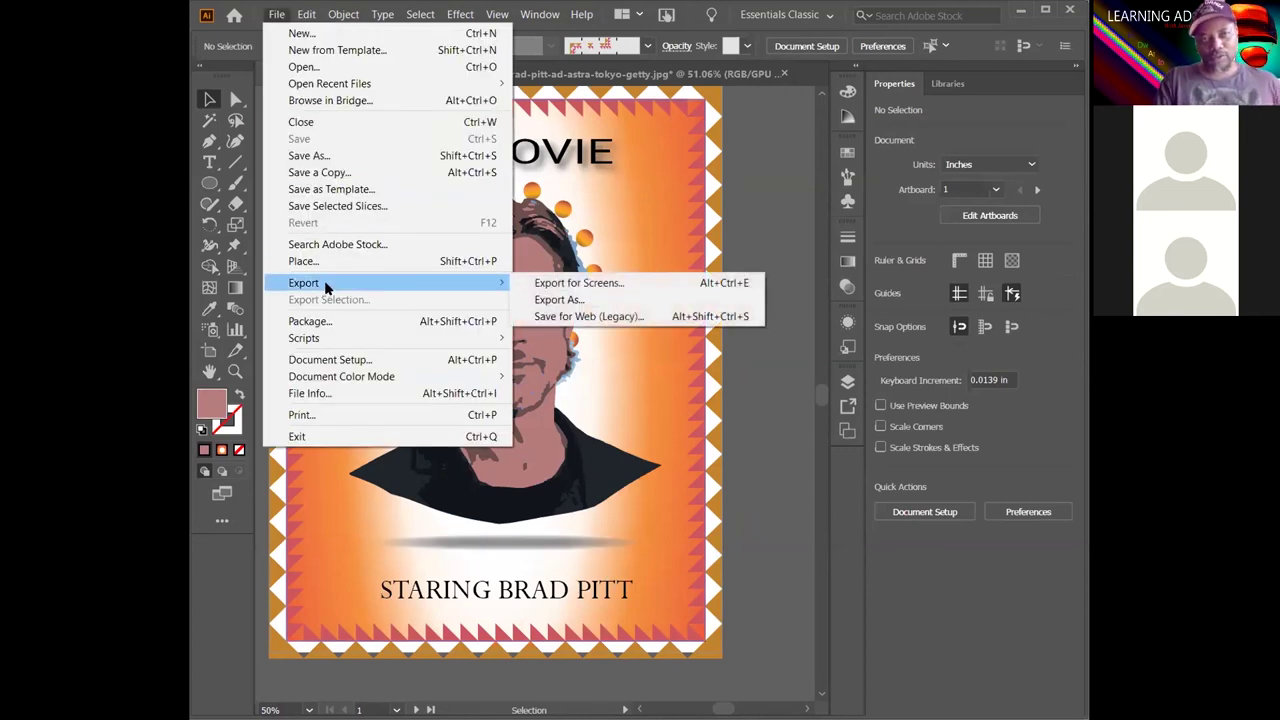
click(779, 190)
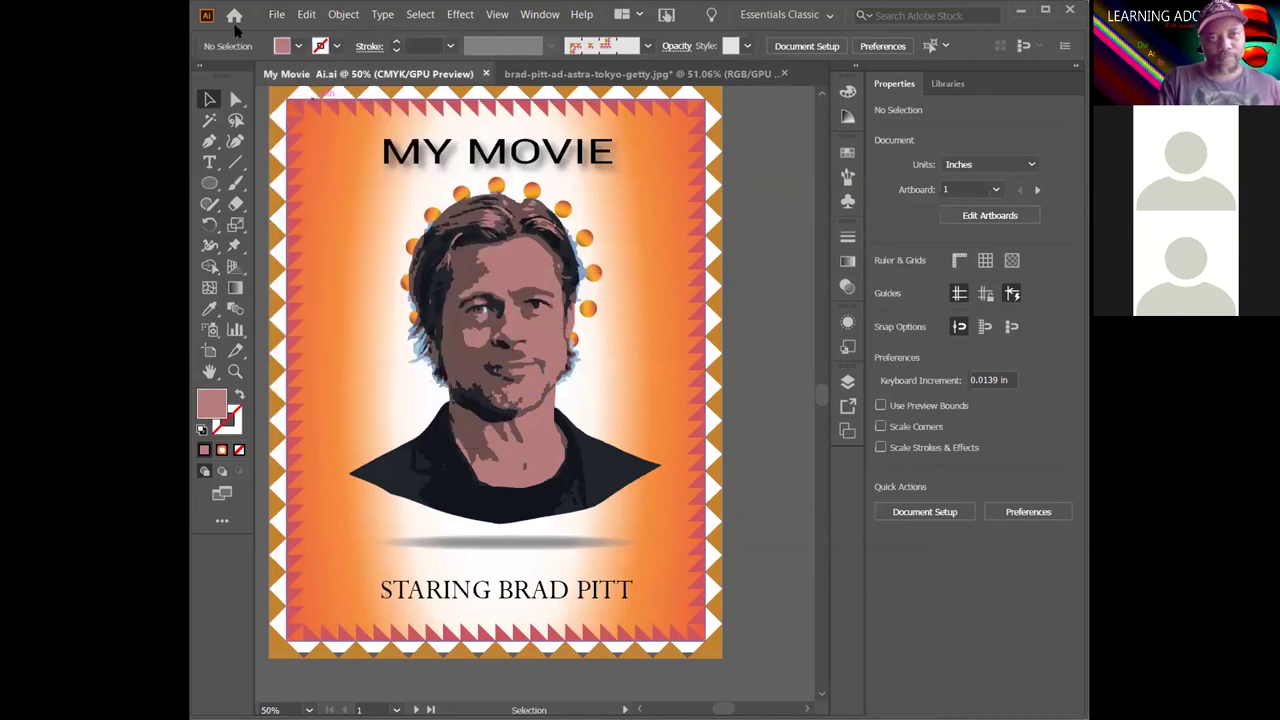
Examine the file formats offered by Save As, such as Adobe PDF, and leave without saving another version
click(276, 15)
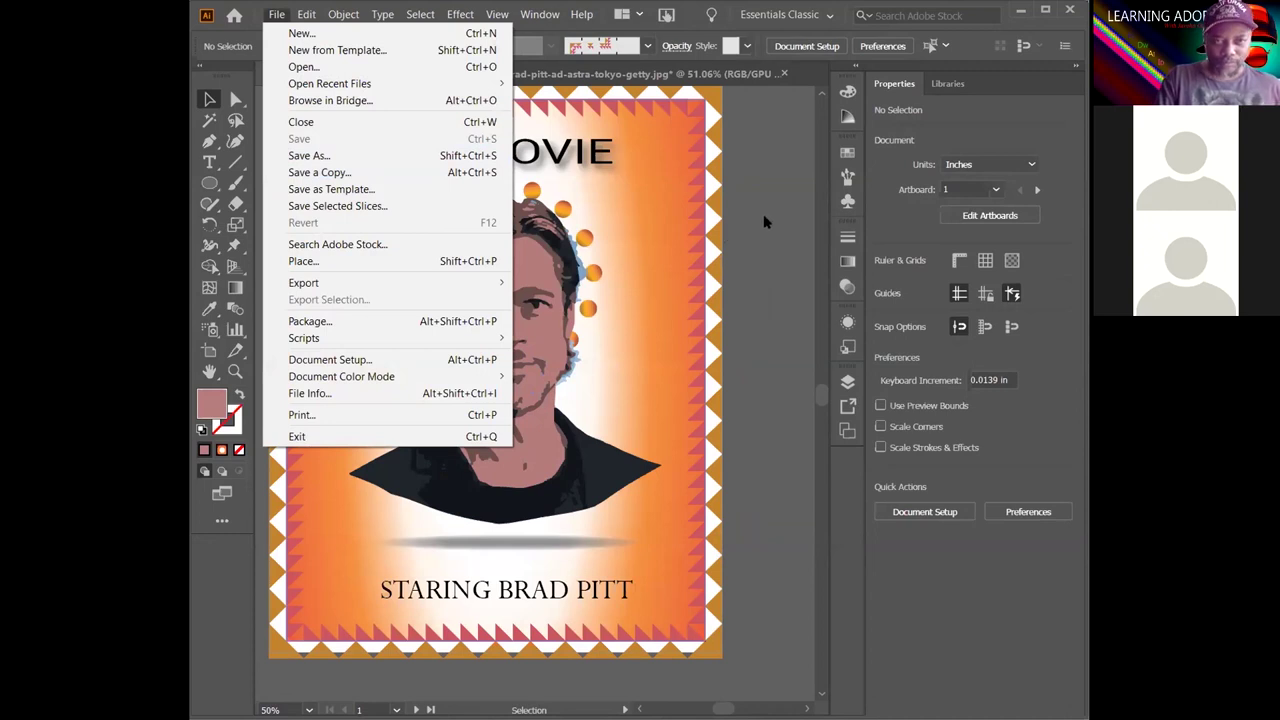
click(405, 155)
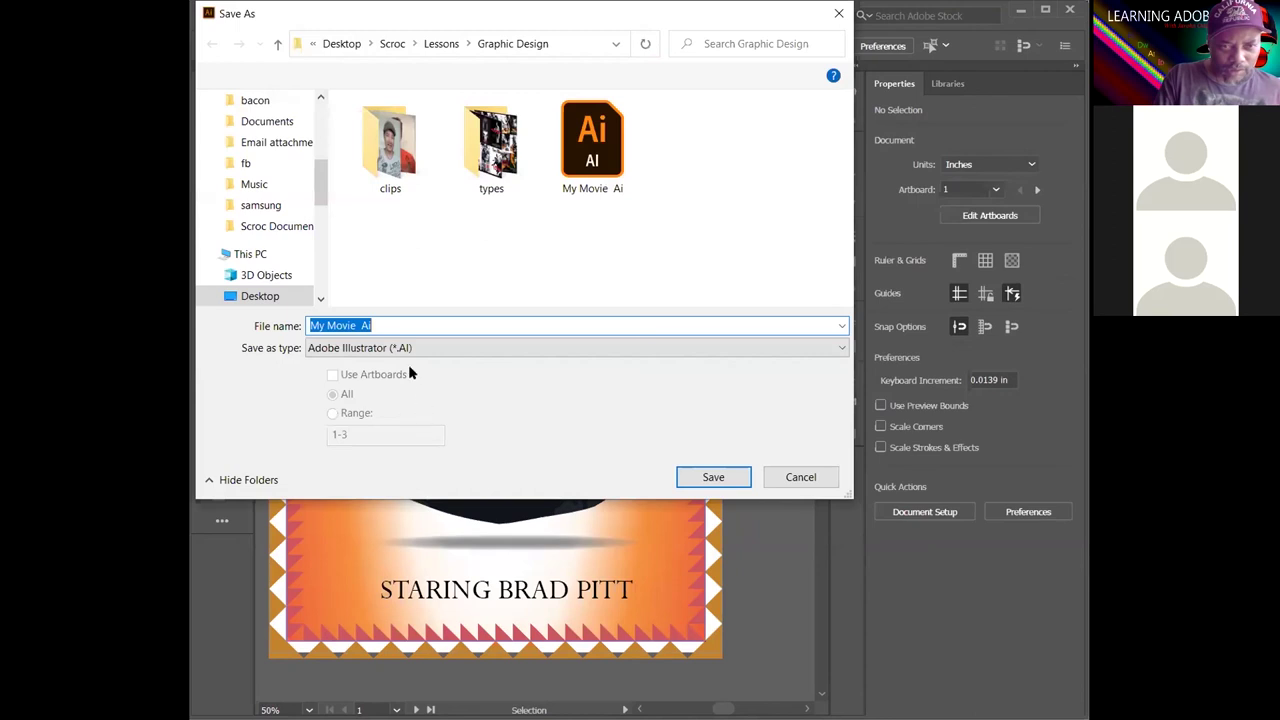
click(408, 348)
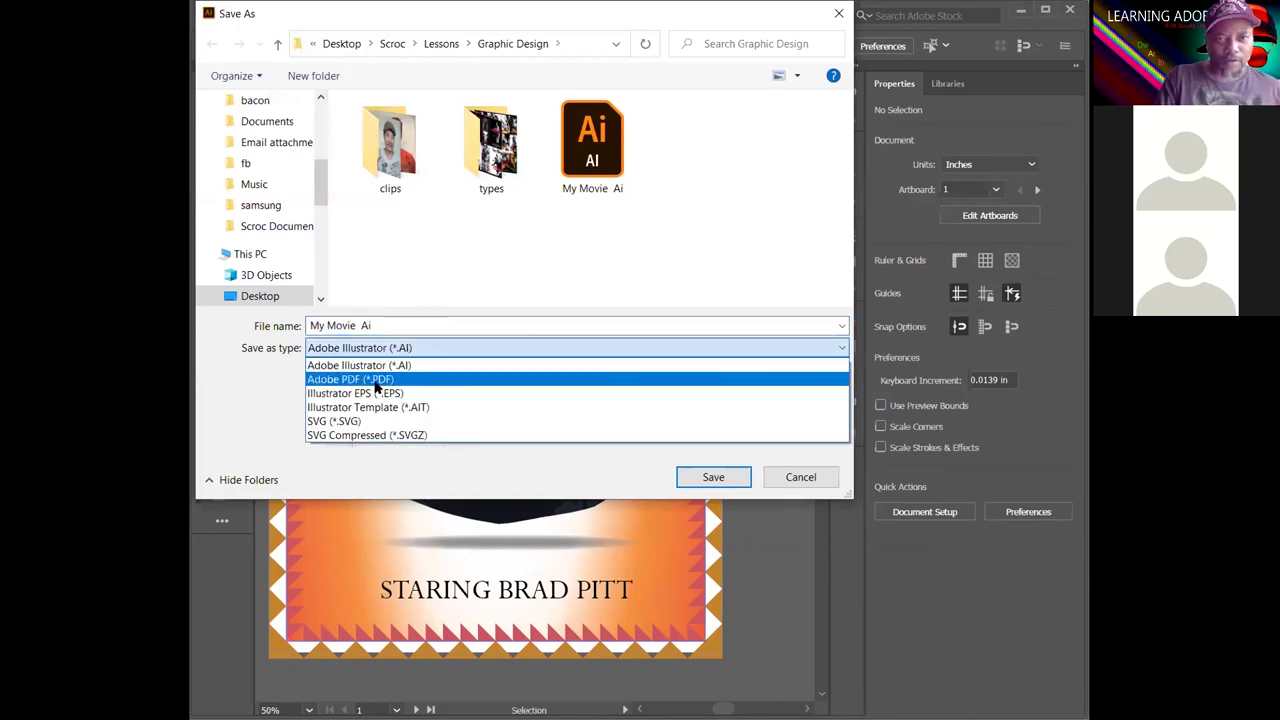
click(802, 476)
click(800, 476)
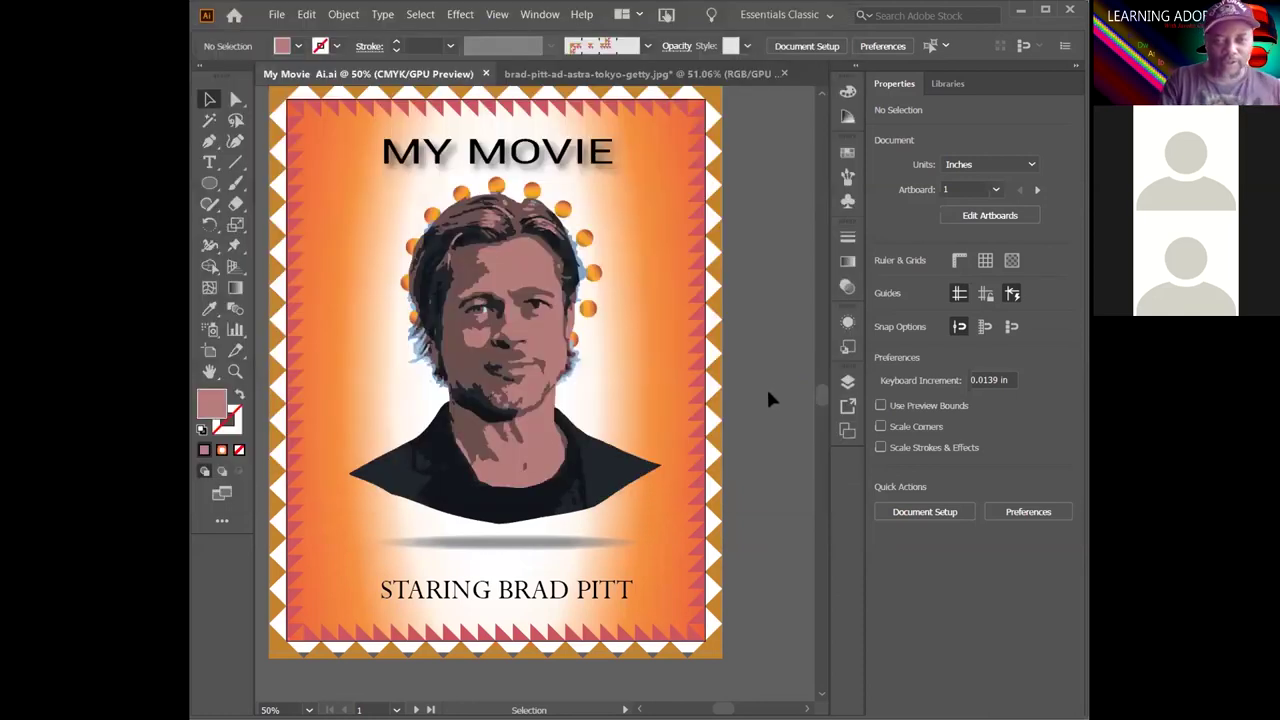
Start exporting the poster as "My Movie Ai" in JPEG (*.JPG) format to the Graphic Design folder, proceeding to the JPEG options
click(276, 16)
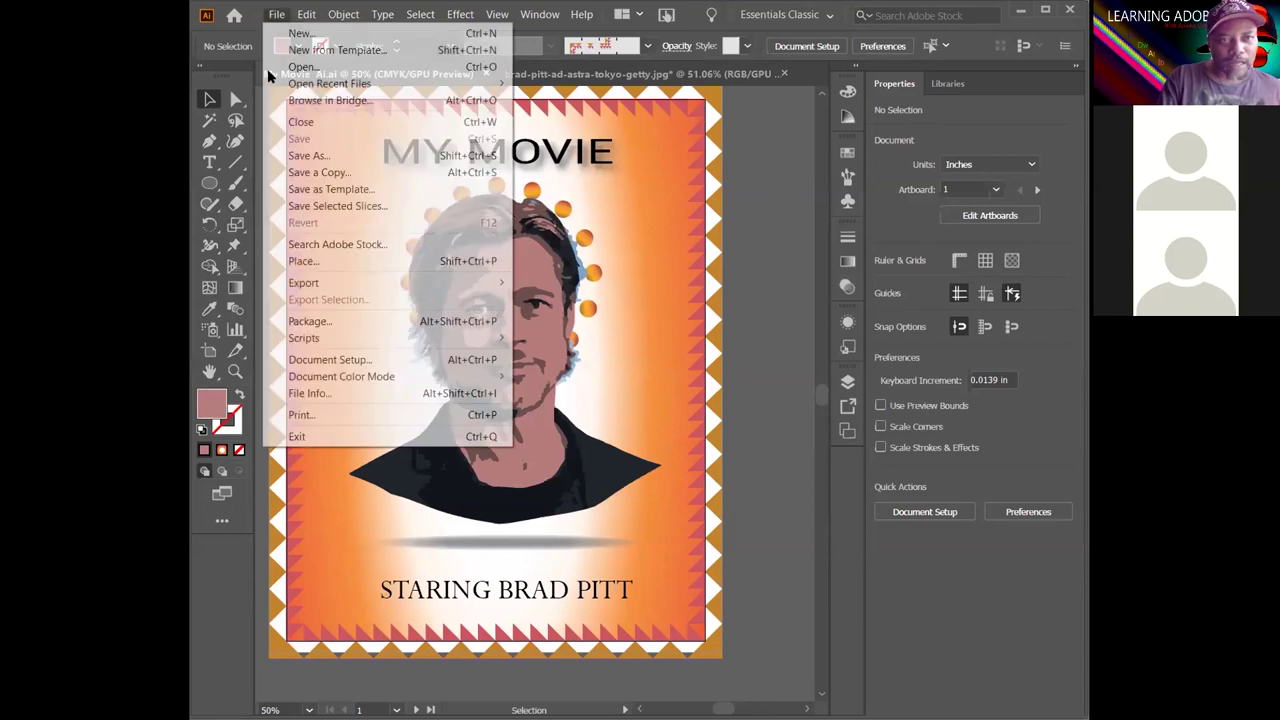
mouse_move(315, 283)
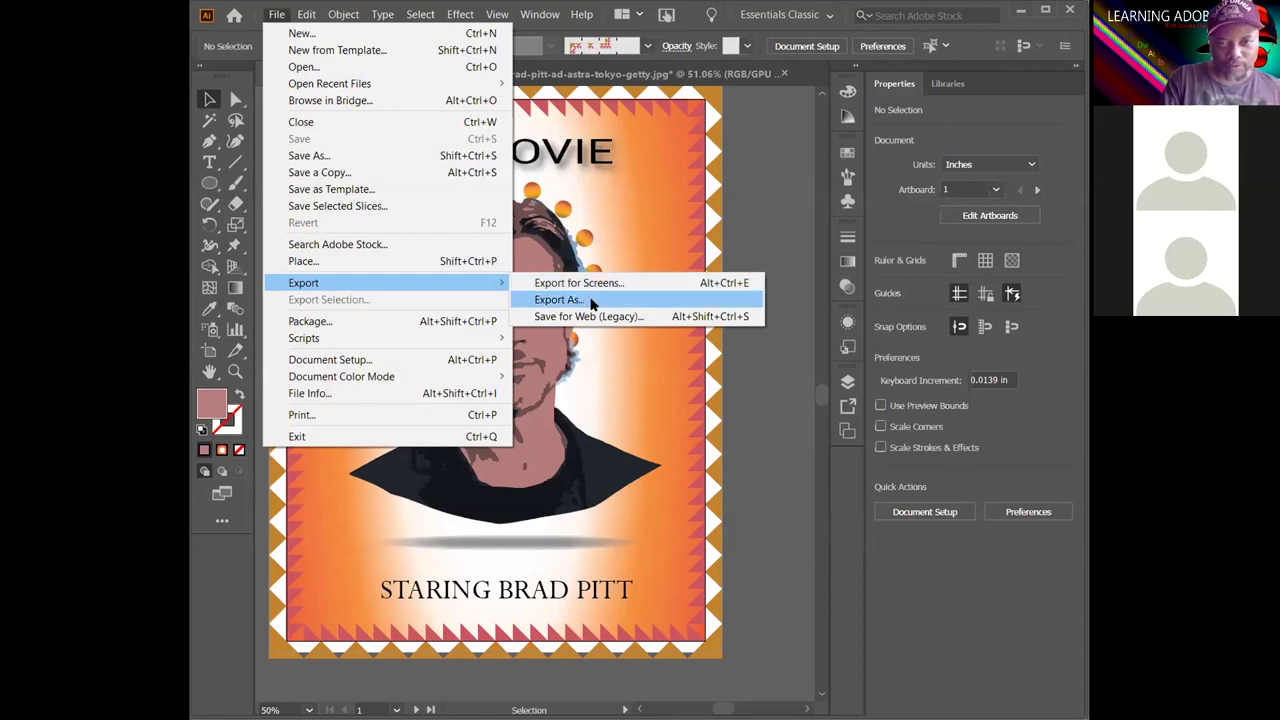
click(591, 302)
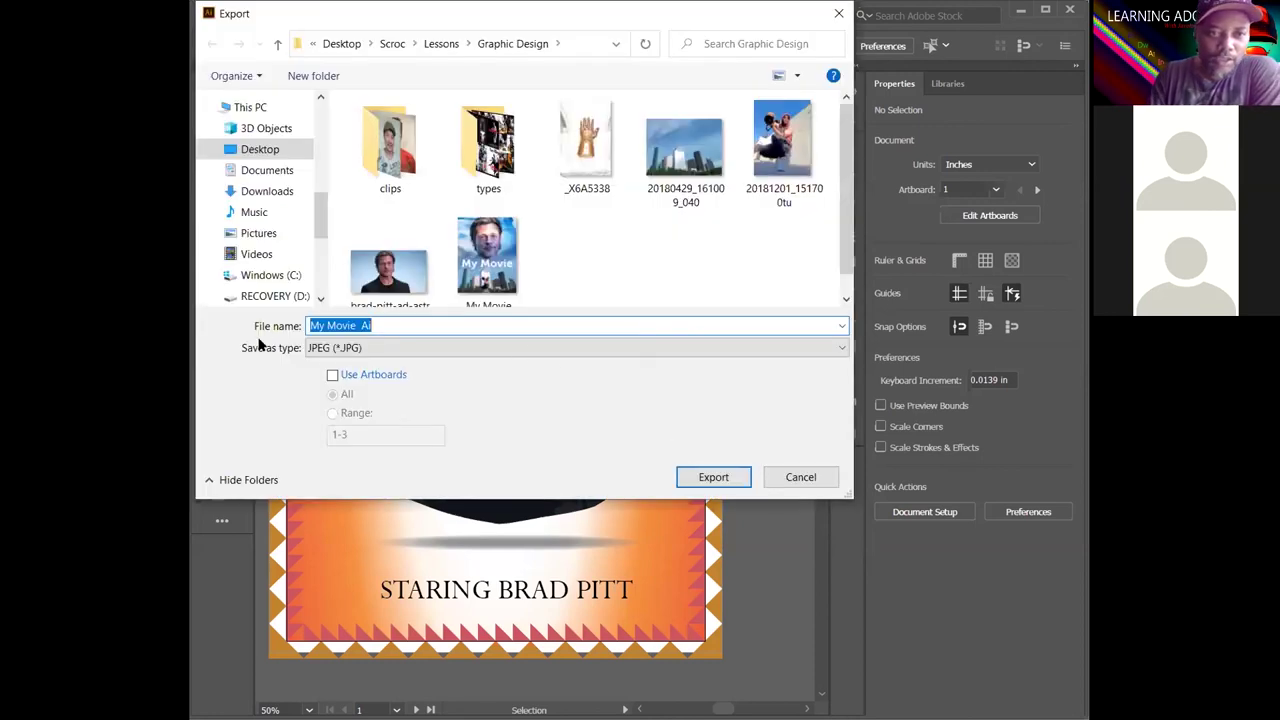
click(412, 347)
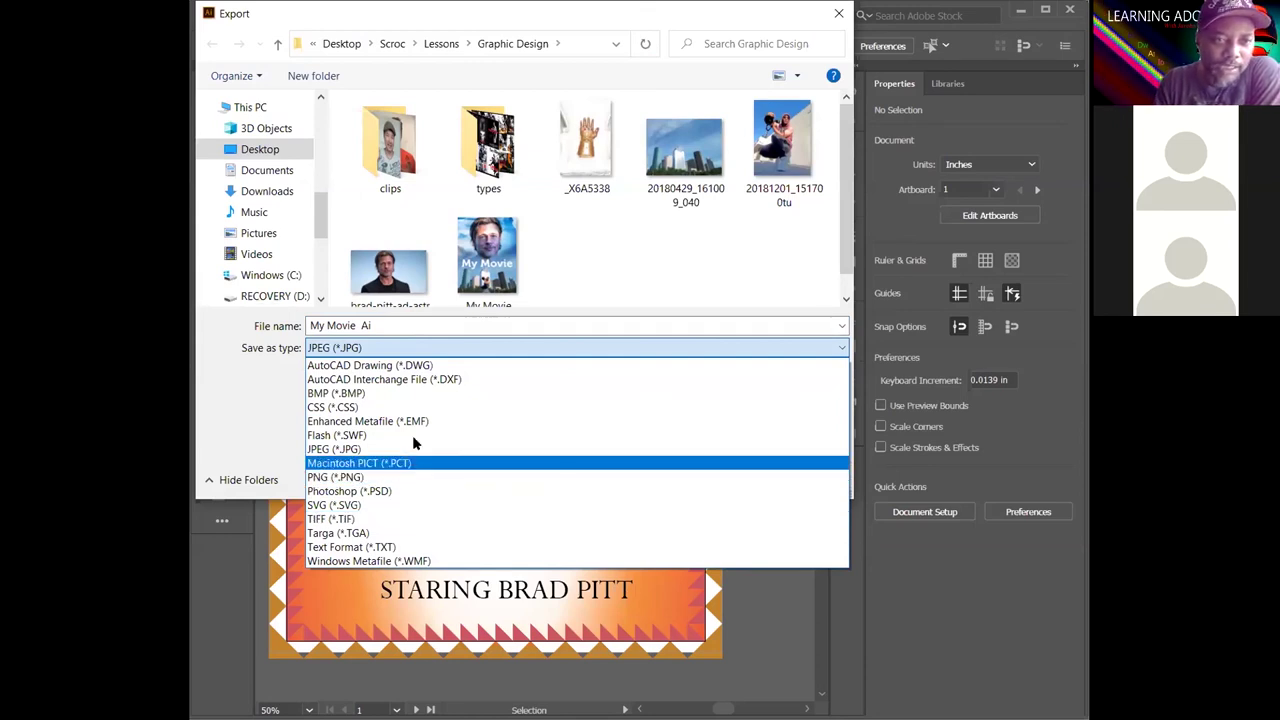
click(352, 451)
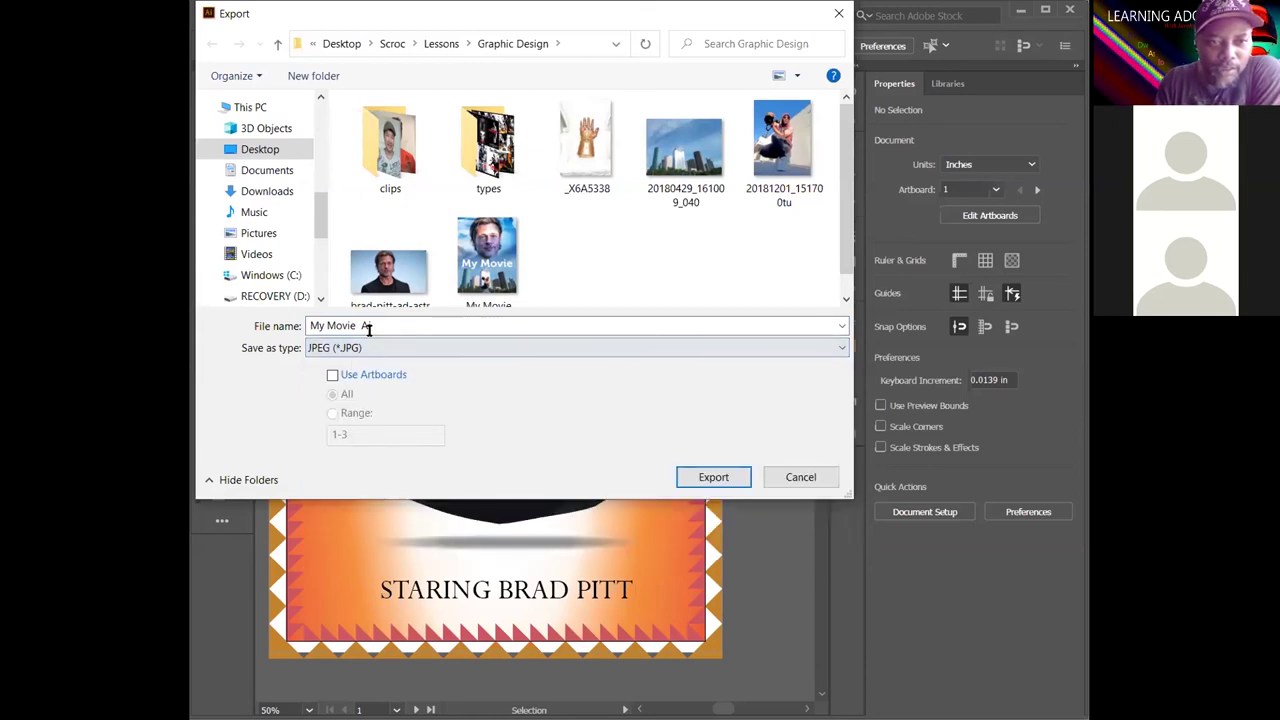
click(731, 476)
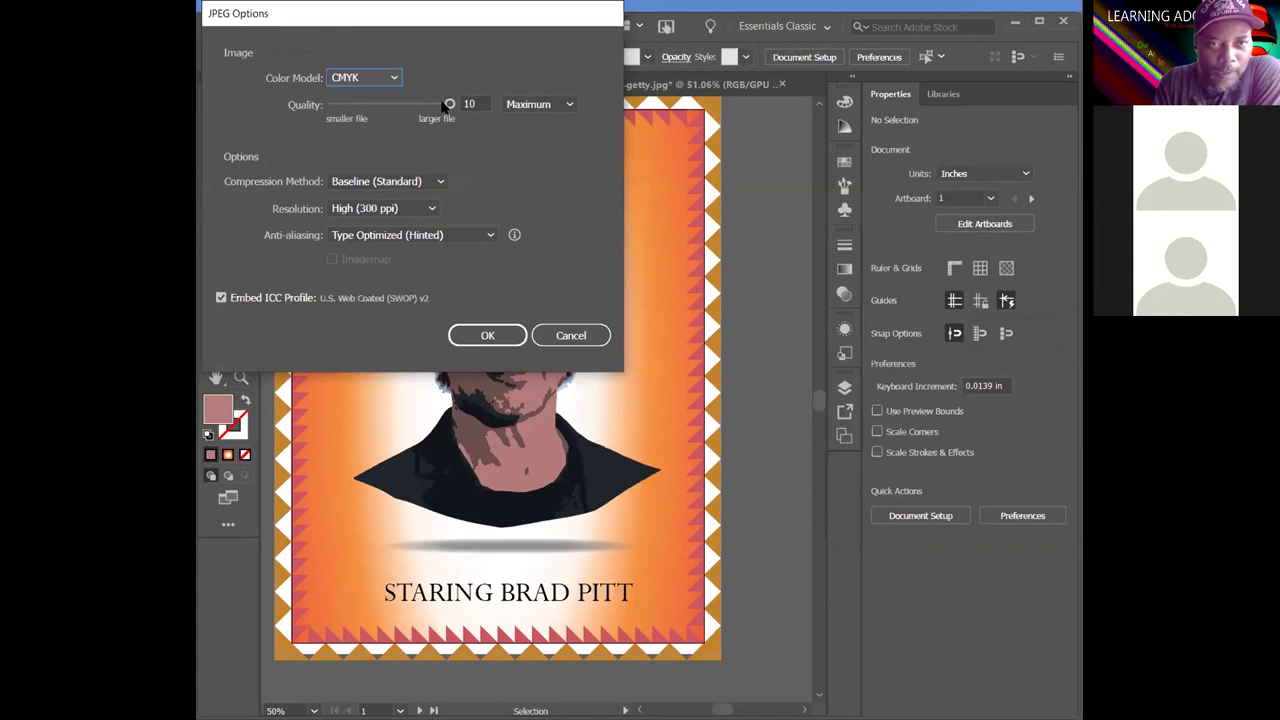
Set the JPEG quality to 4 (Medium) and the resolution to Screen (72 ppi)
key(Tab)
text(4)
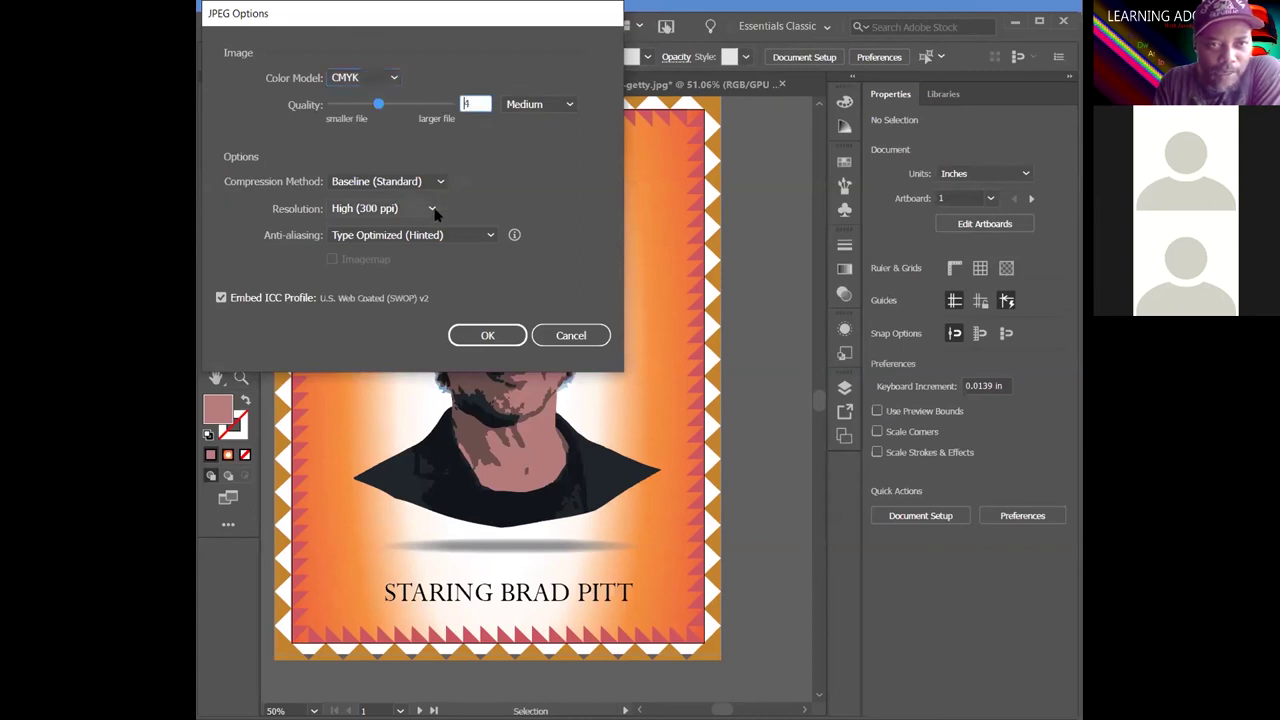
click(433, 209)
click(380, 228)
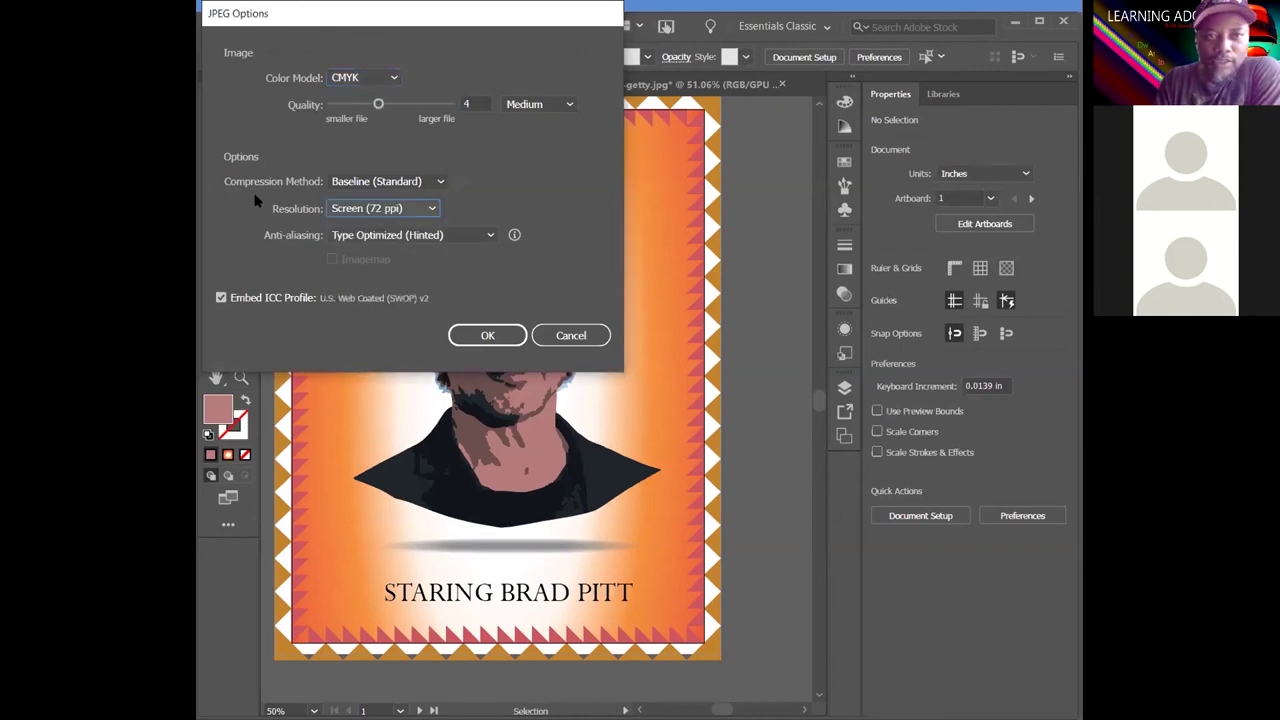
Set the JPEG export's resolution to High (300 ppi) and its quality to 10 (Maximum)
click(433, 209)
click(392, 266)
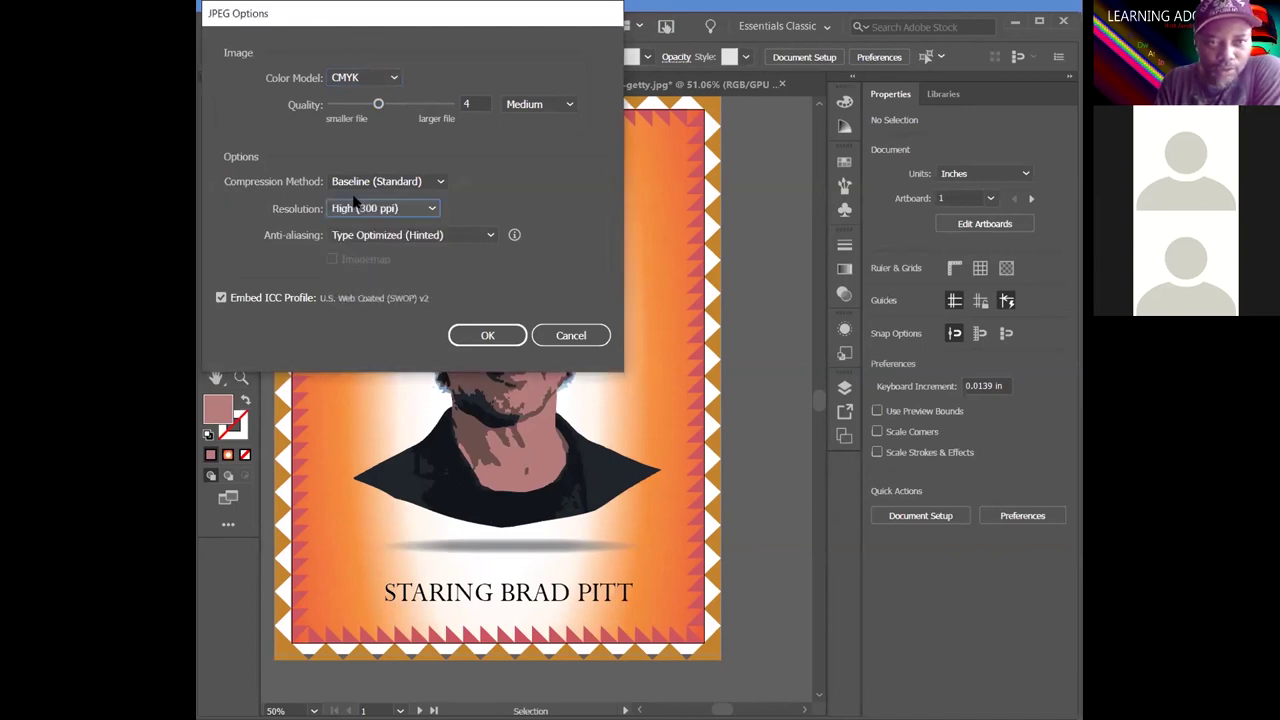
drag(385, 103, 452, 104)
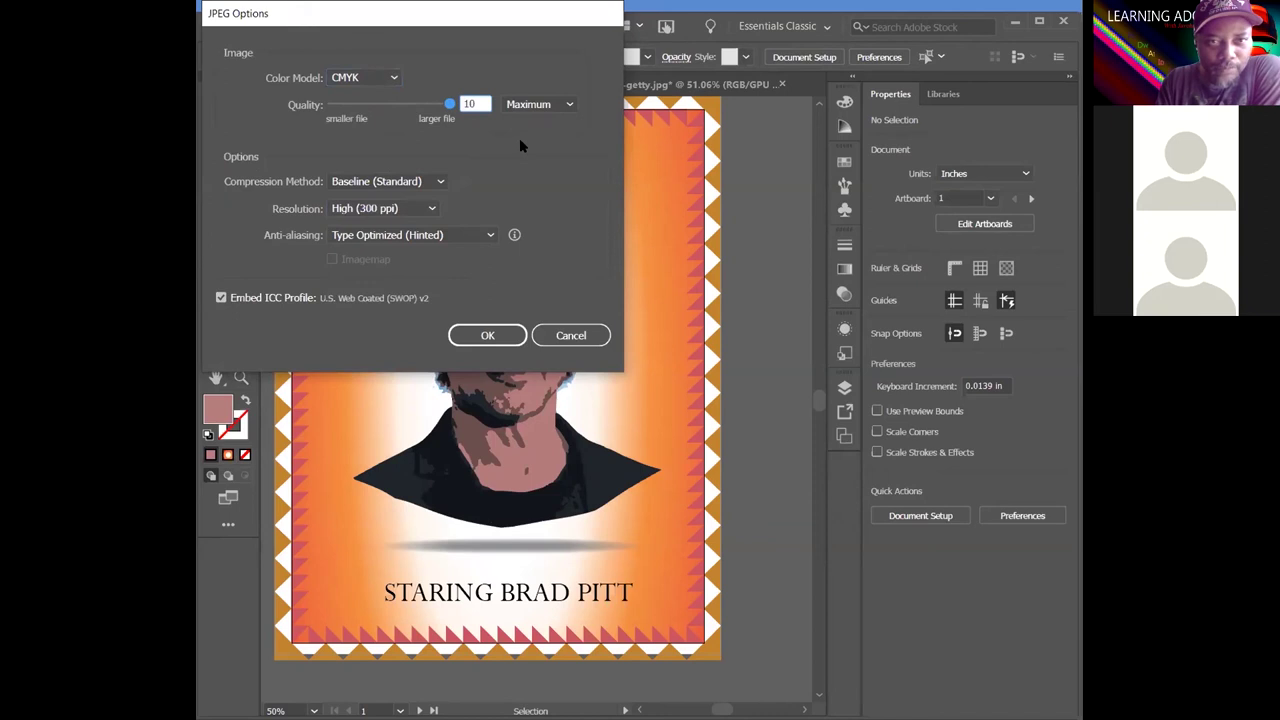